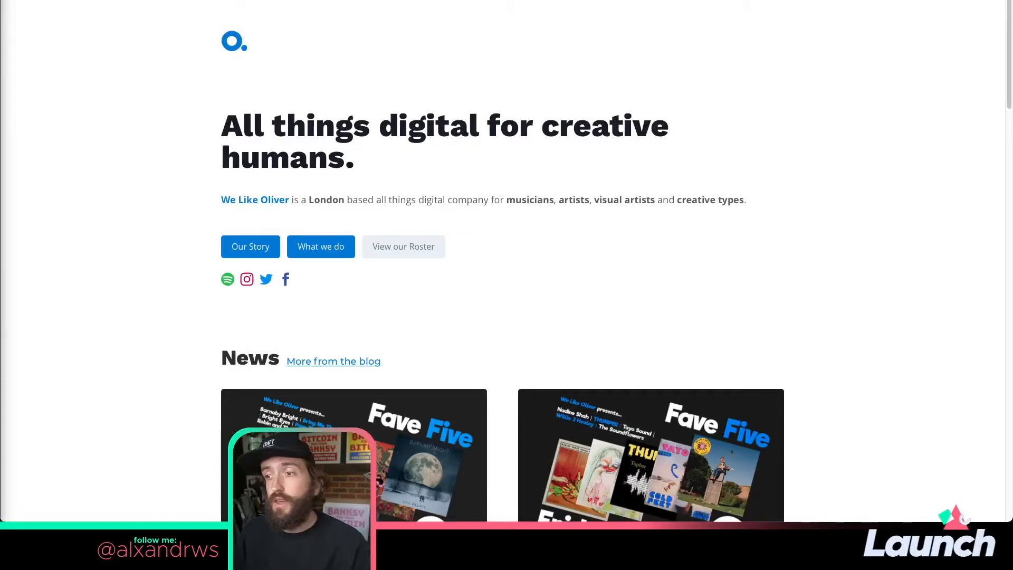
- Review the We Like Oliver homepage from the intro through the News and Roster sections to the footer
scroll(242, 282, down, 6)
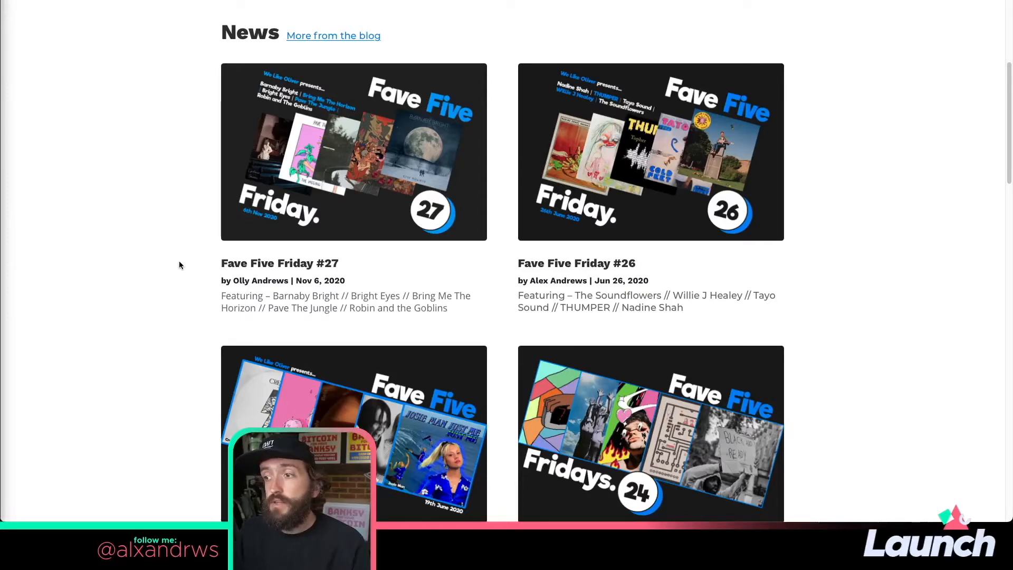
scroll(179, 265, up, 3)
scroll(179, 264, up, 3)
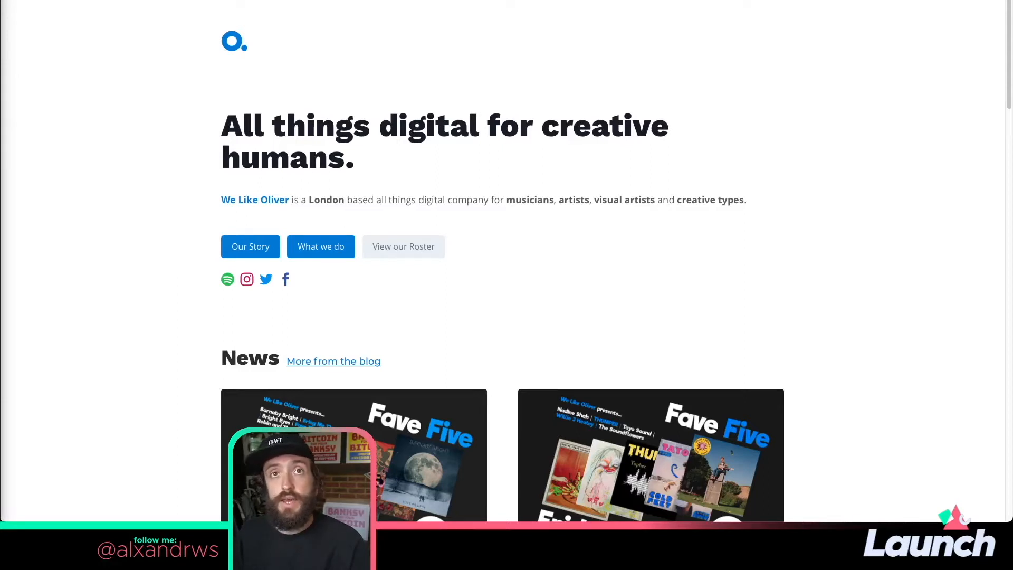
scroll(417, 194, down, 7)
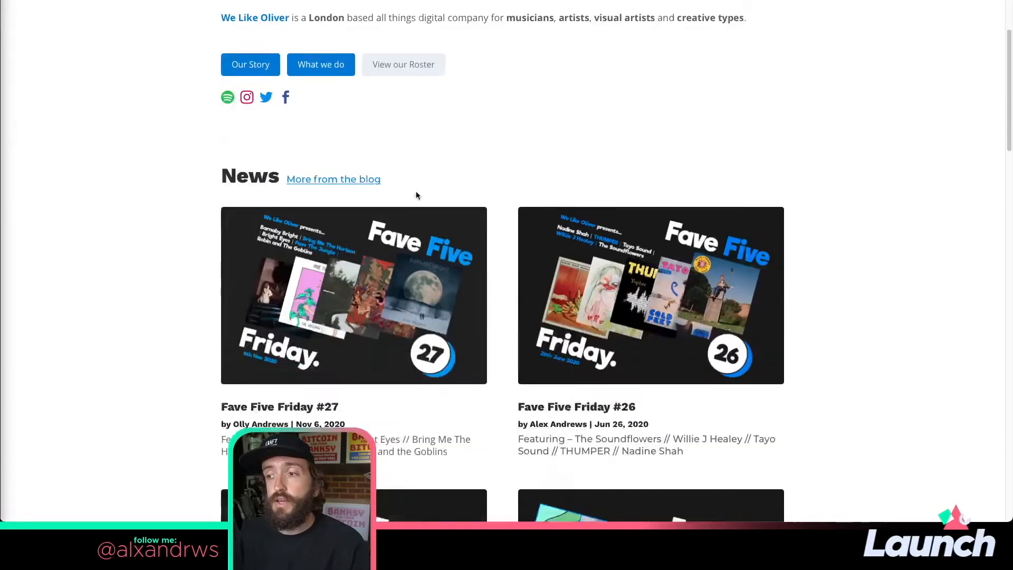
scroll(416, 195, down, 2)
scroll(416, 191, up, 4)
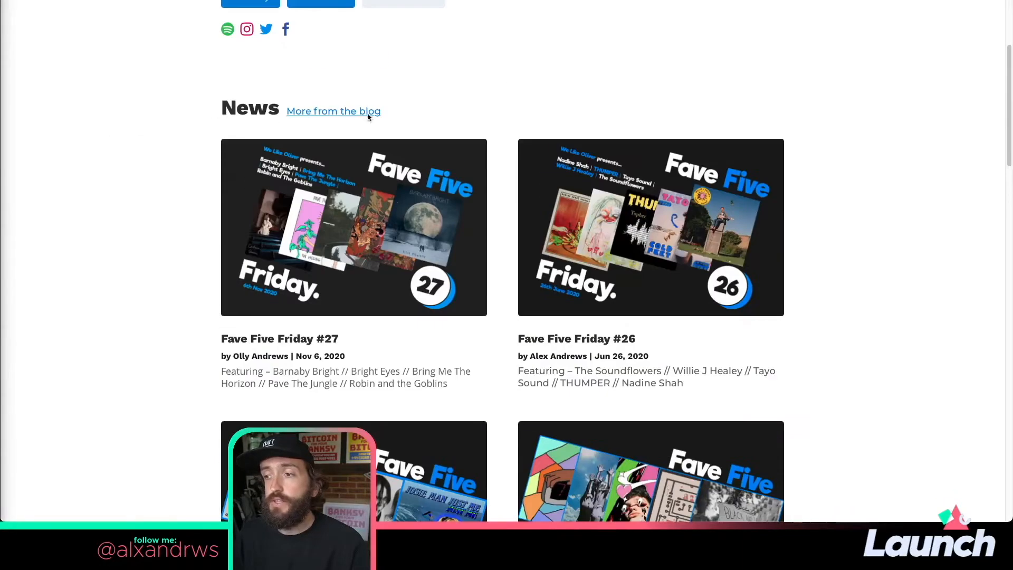
scroll(635, 257, down, 11)
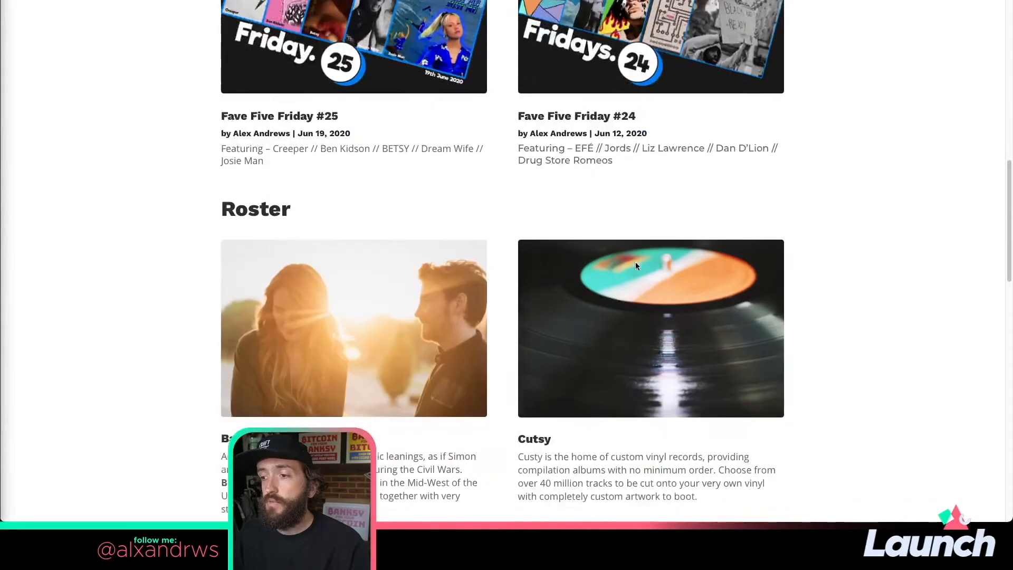
scroll(148, 100, down, 1)
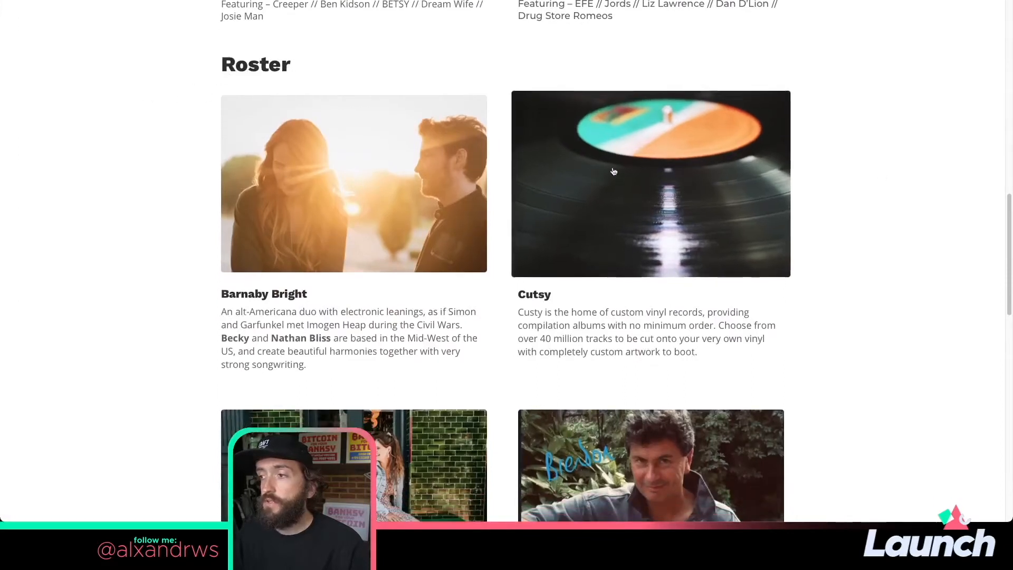
scroll(86, 226, down, 1)
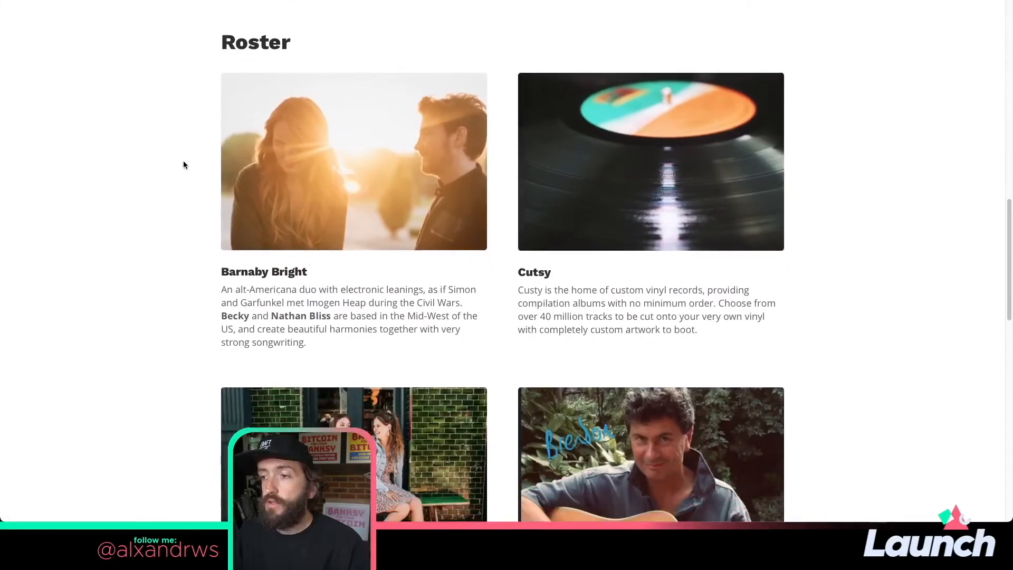
scroll(183, 163, down, 2)
scroll(183, 164, down, 4)
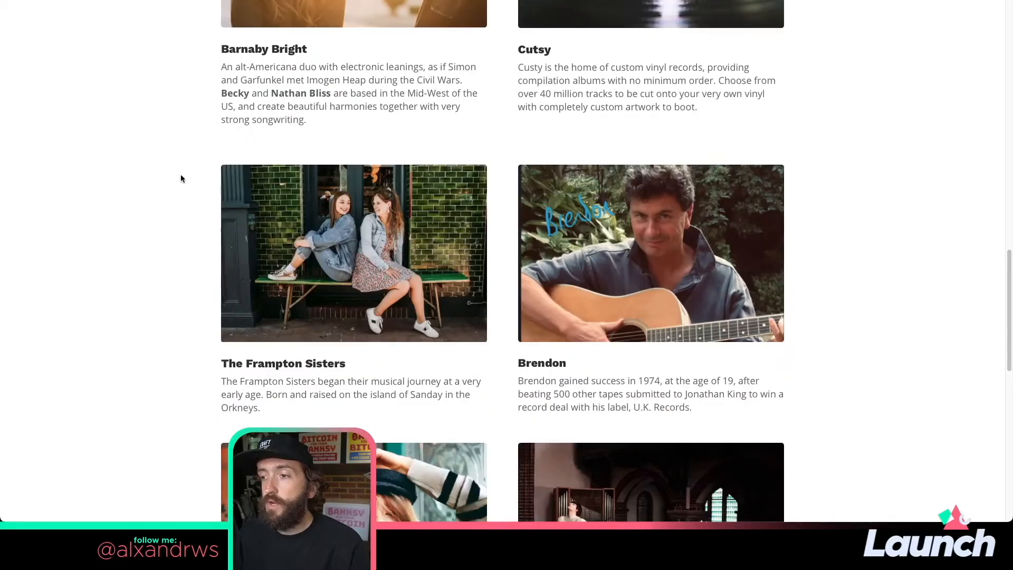
scroll(865, 209, down, 3)
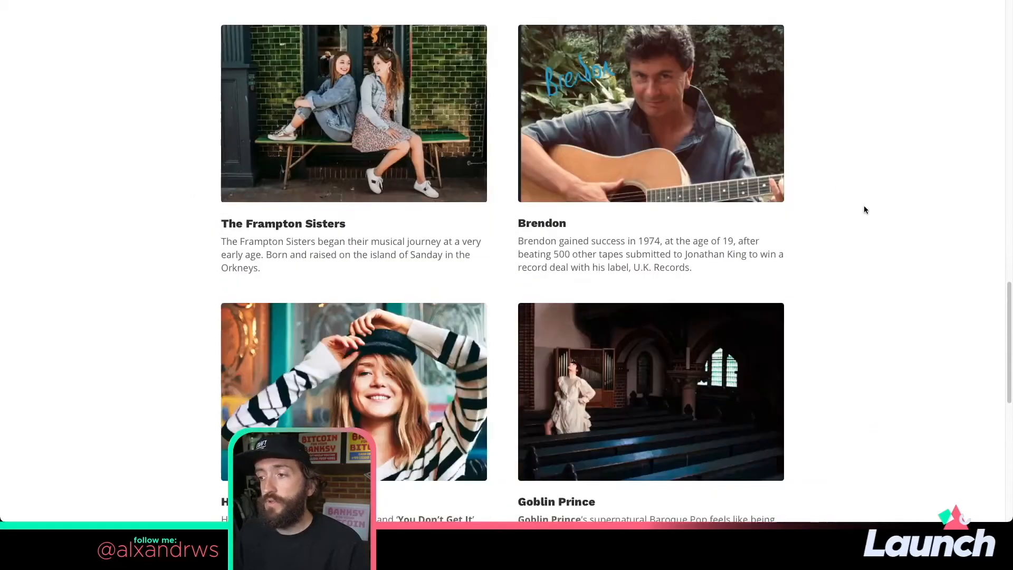
scroll(864, 209, down, 8)
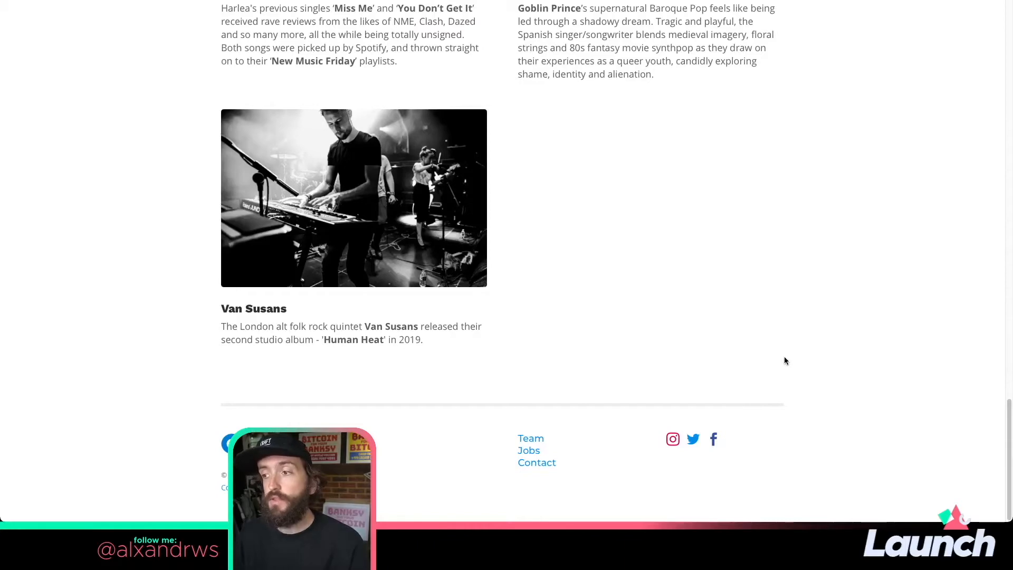
scroll(784, 361, up, 11)
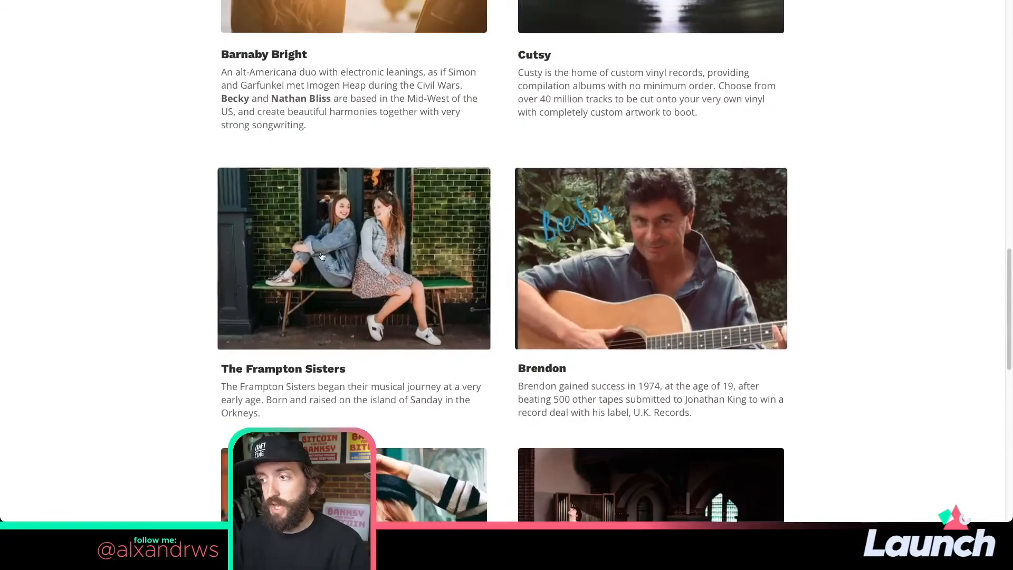
scroll(631, 235, up, 13)
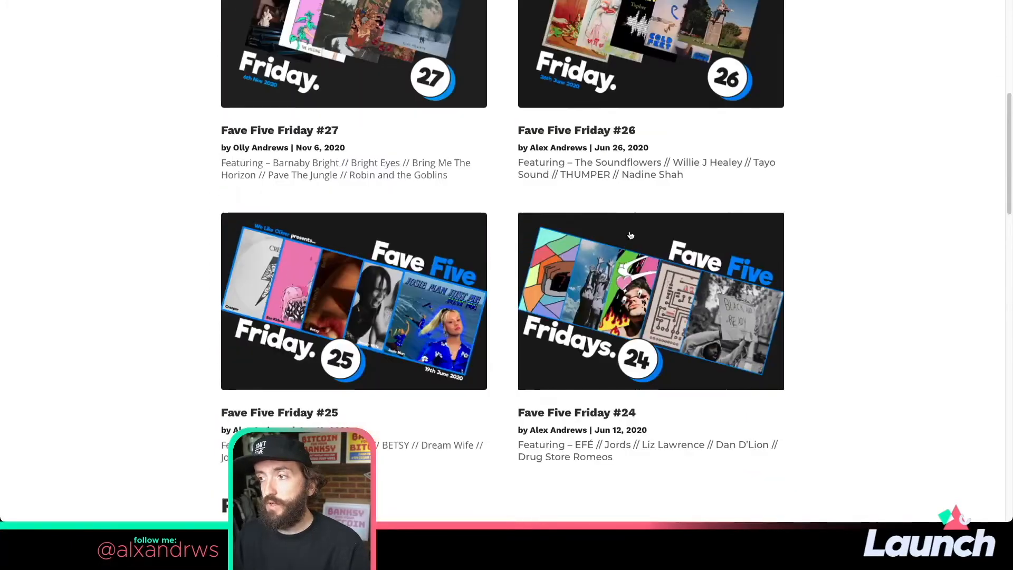
scroll(631, 235, up, 8)
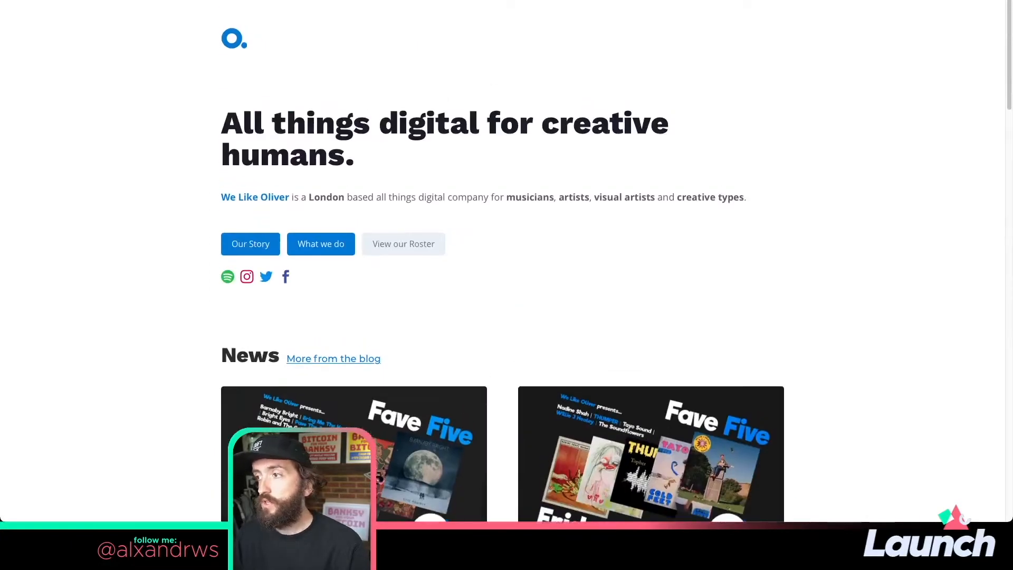
- Reload the We Like Oliver homepage and examine how its intro and News sections appear
key(super+r)
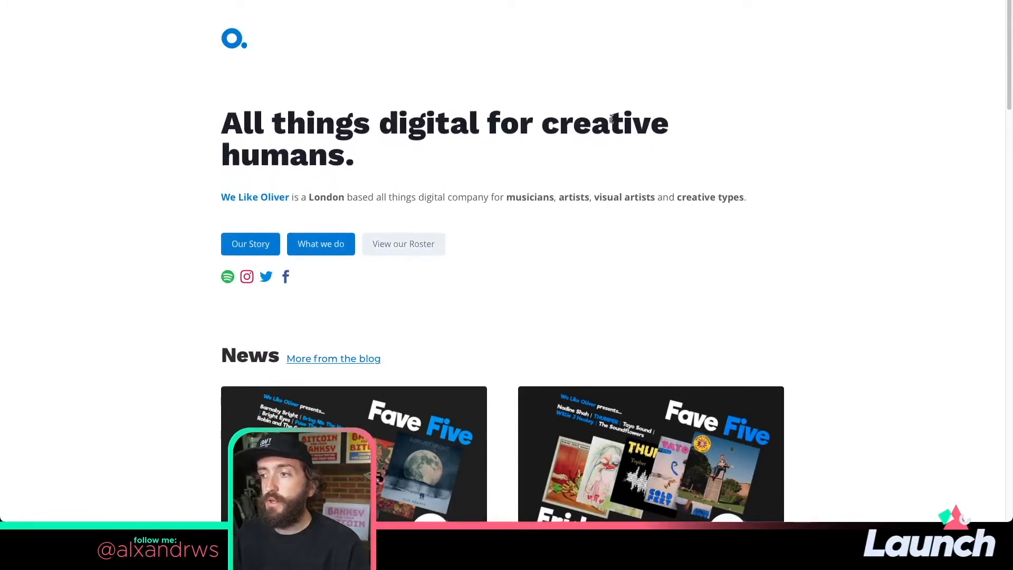
scroll(63, 172, down, 15)
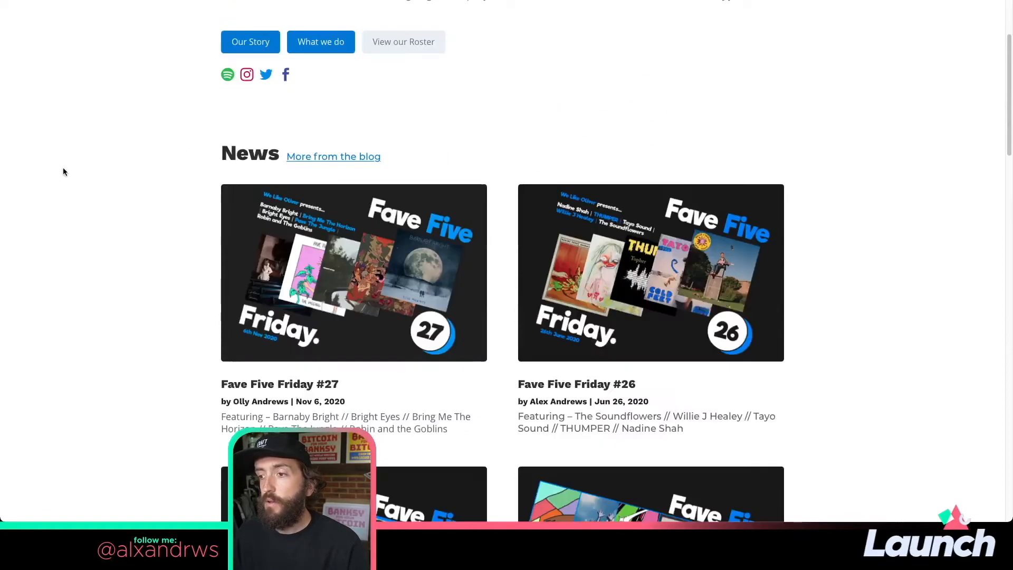
scroll(80, 176, down, 12)
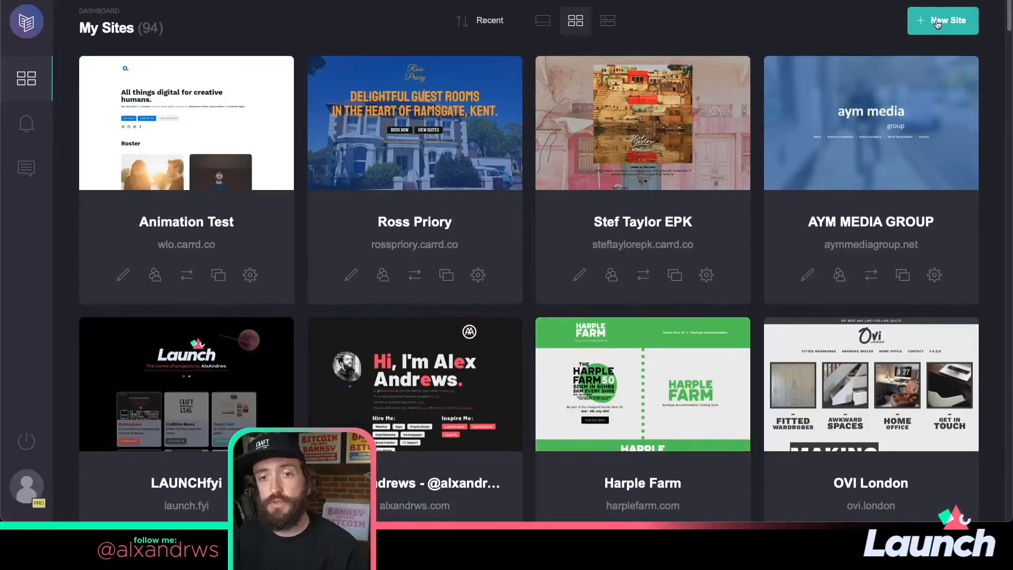
- Create a new Carrd site from a blank canvas and delete its placeholder text element
click(939, 22)
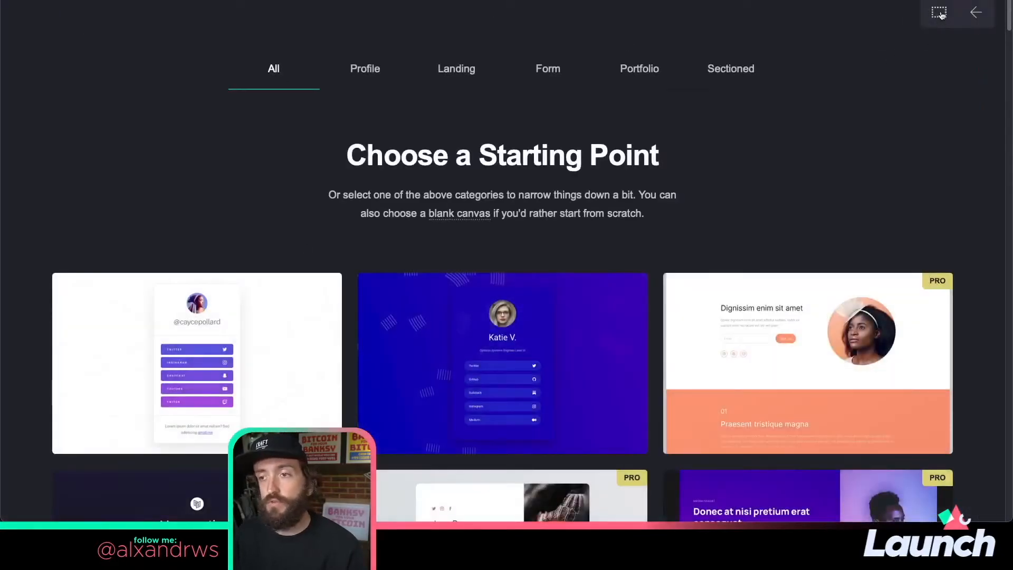
click(940, 13)
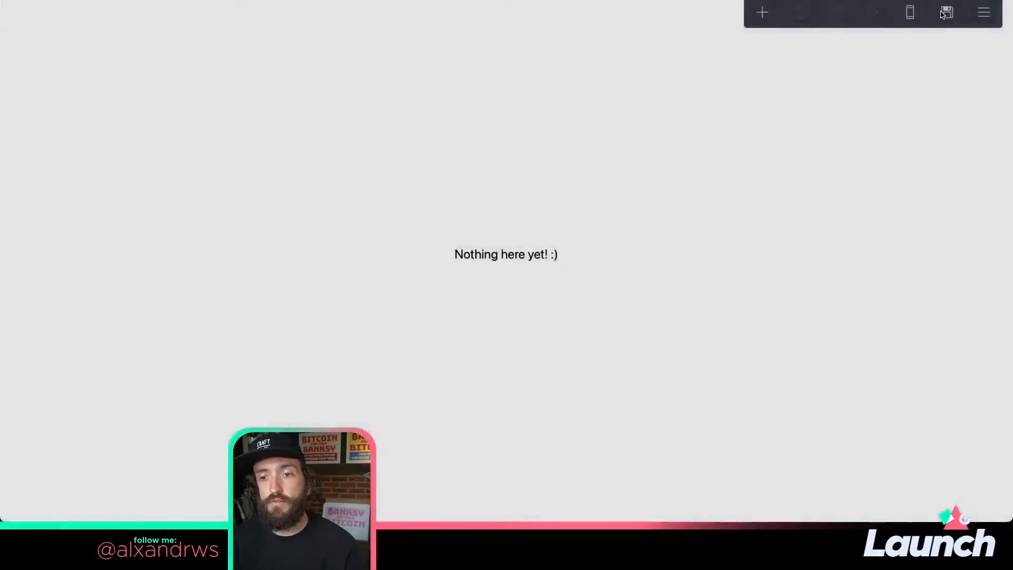
click(554, 255)
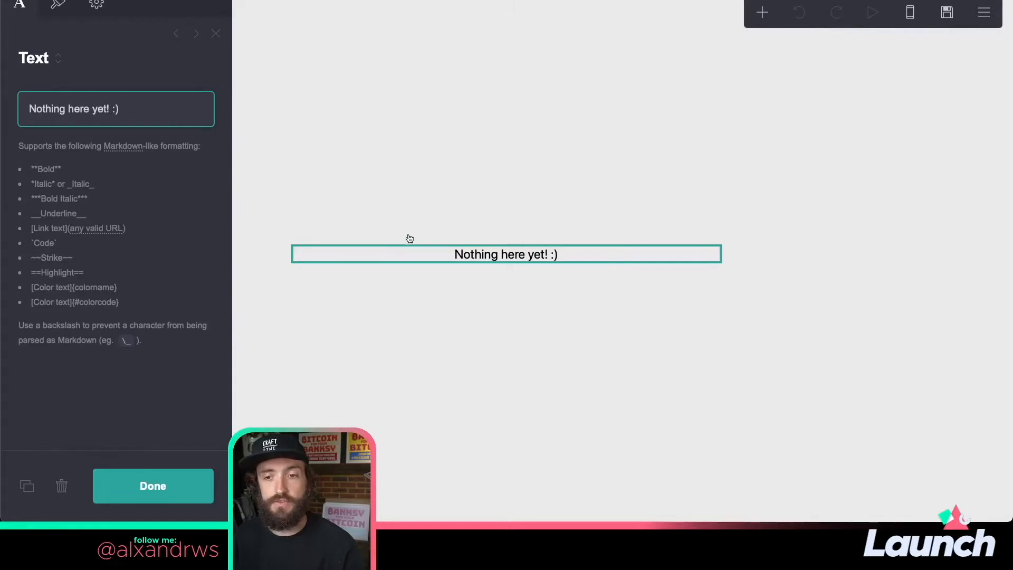
click(62, 486)
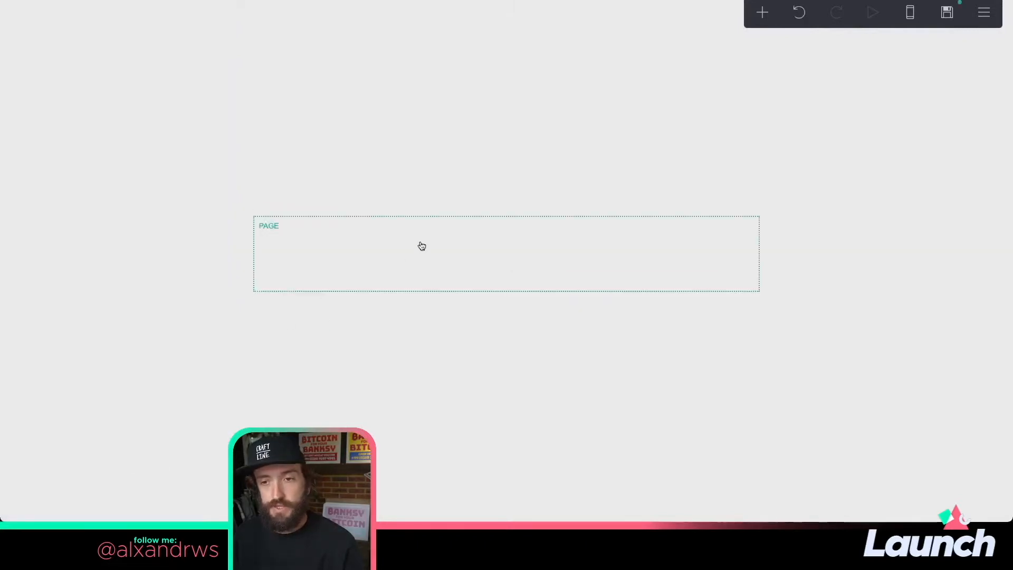
- Set the page's position to Top
click(425, 221)
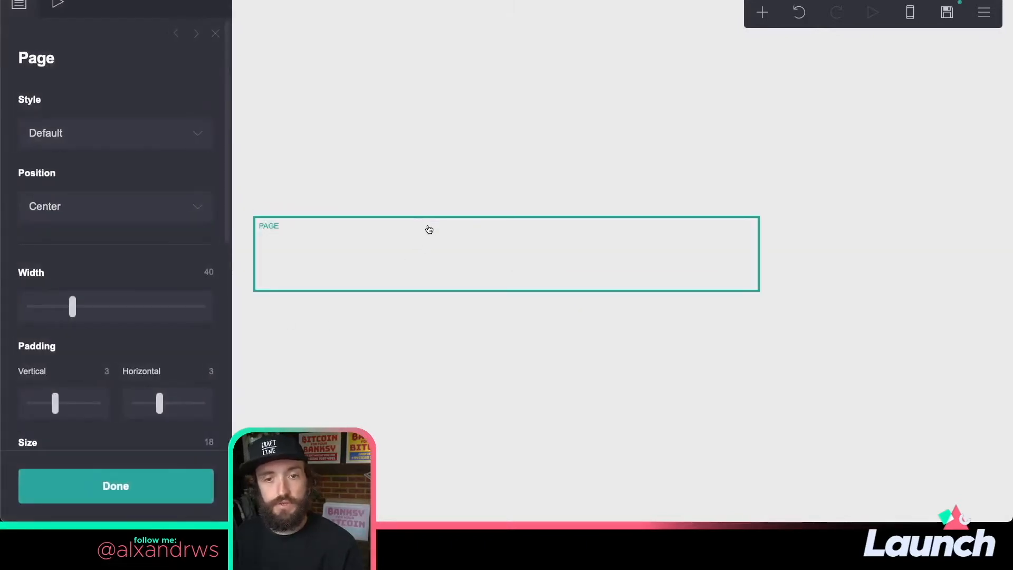
click(192, 217)
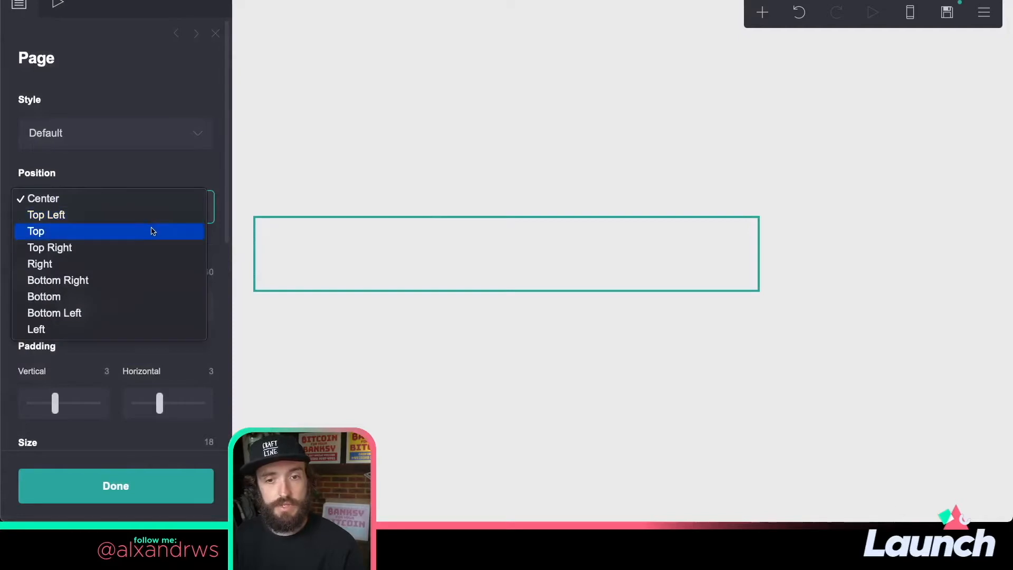
click(152, 231)
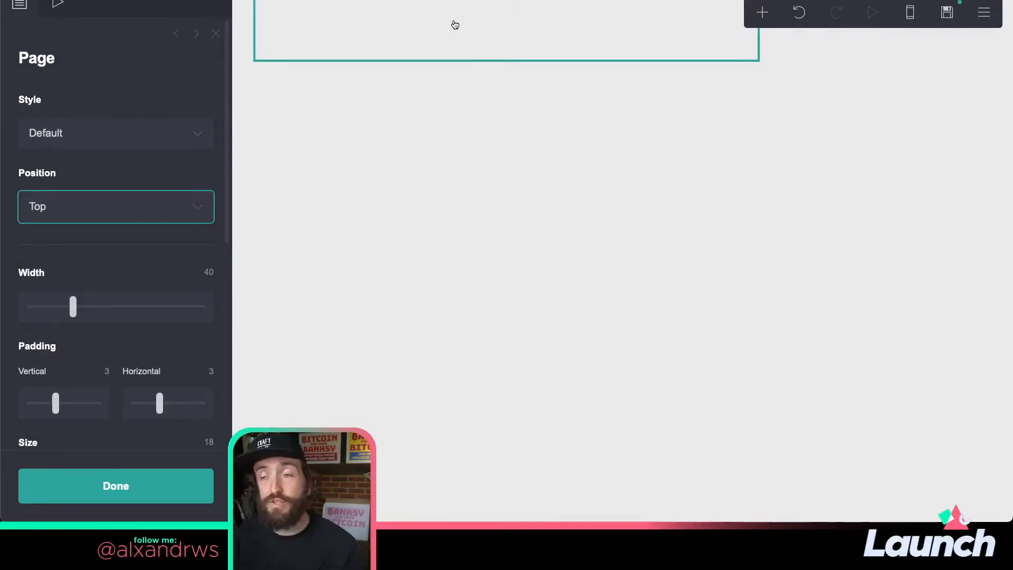
click(175, 499)
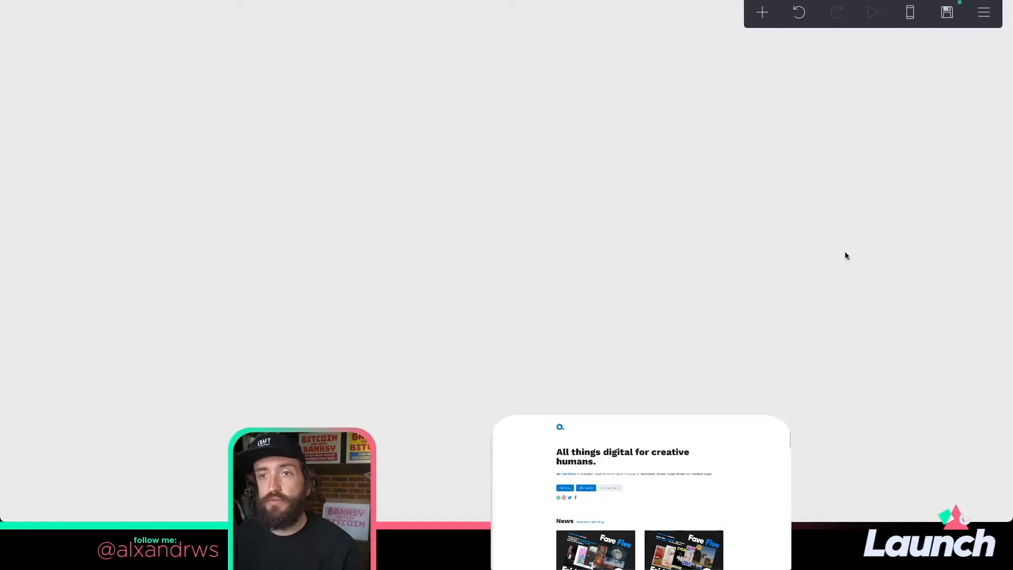
- Change the site's background color to white, #FFFFFF
click(951, 99)
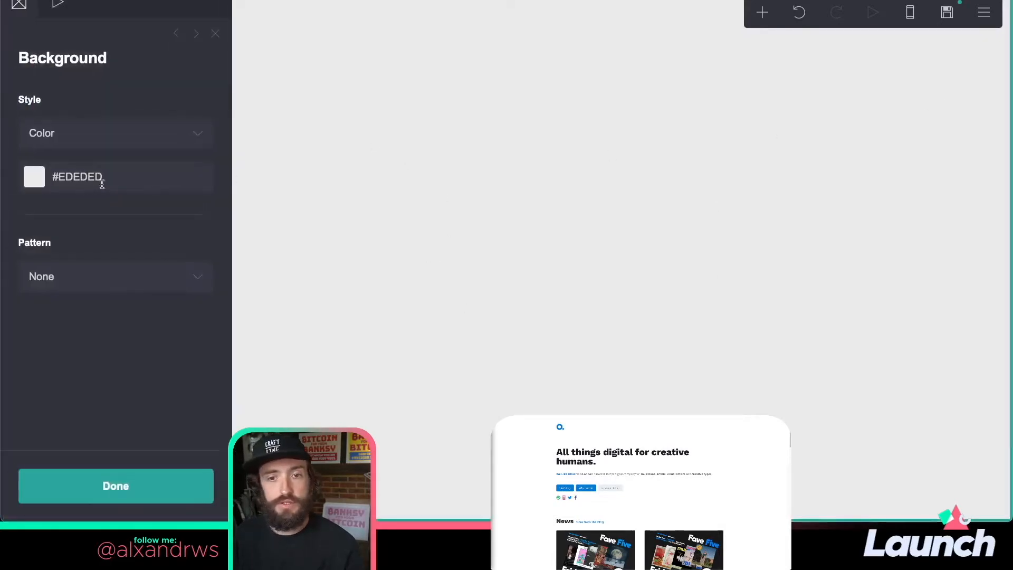
click(102, 181)
drag(125, 204, 51, 201)
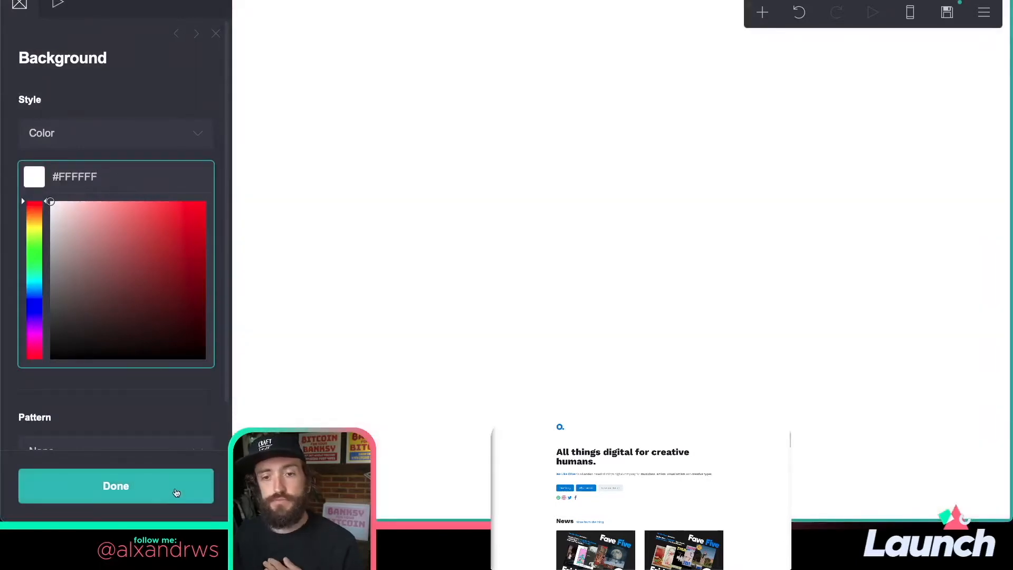
click(176, 486)
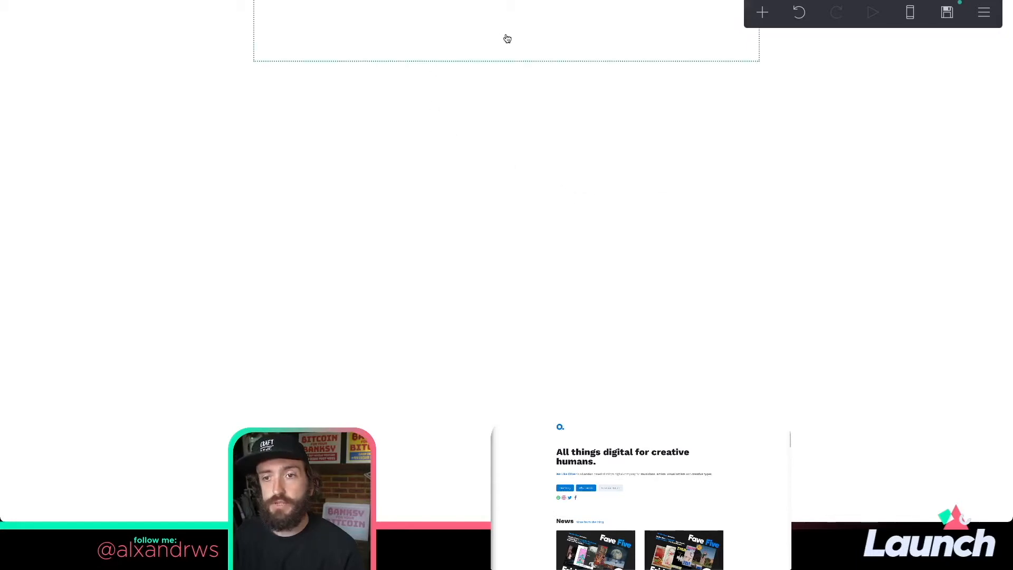
- Add an image element to the page and upload We Like Oliver - O.png to it without cropping
click(436, 25)
click(760, 16)
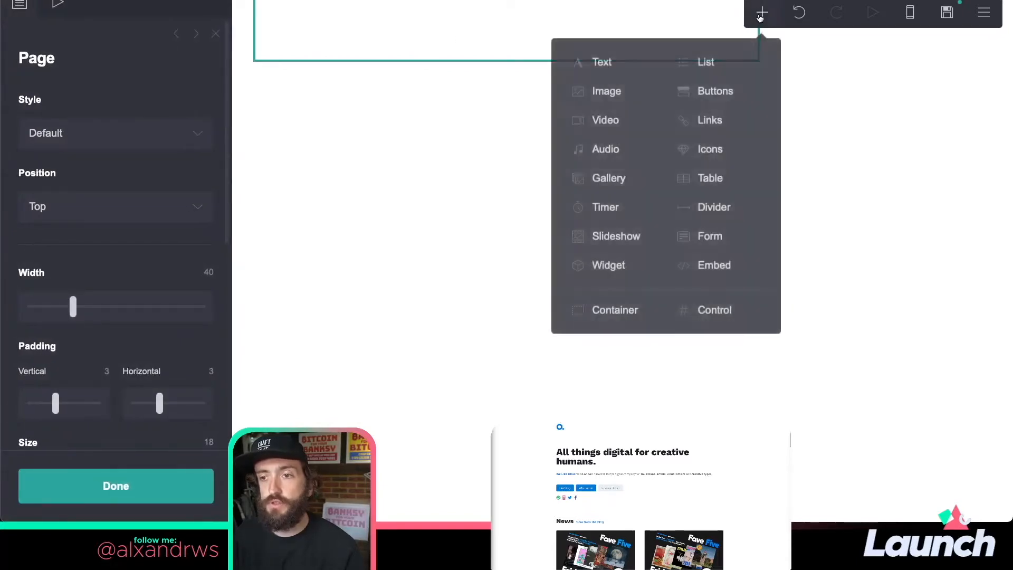
click(626, 96)
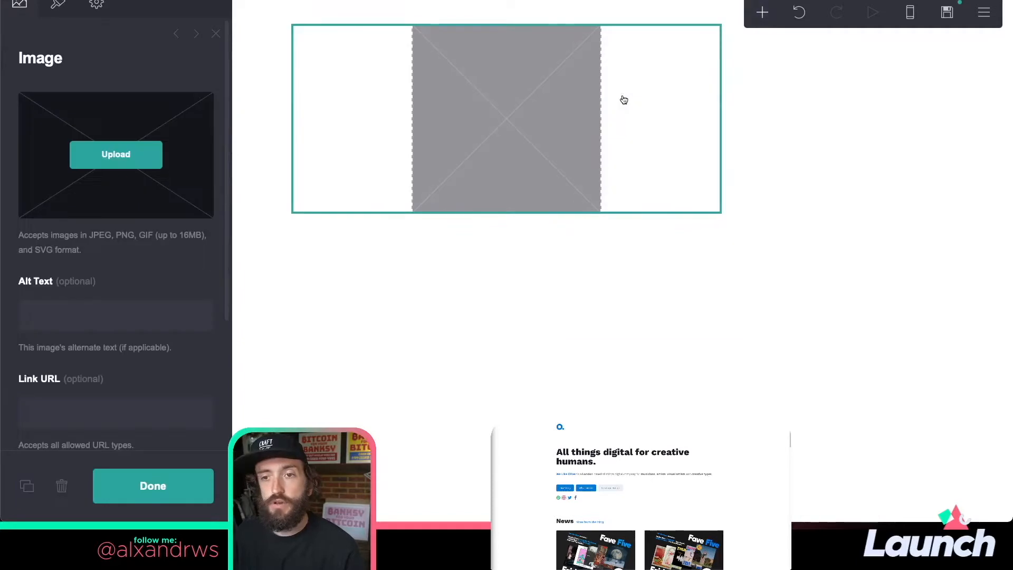
click(138, 156)
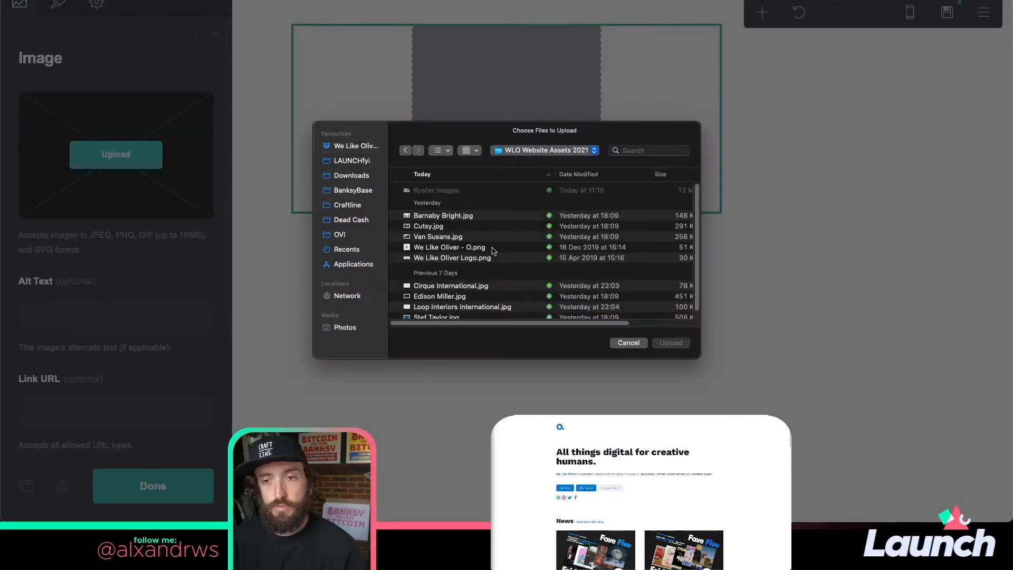
click(479, 249)
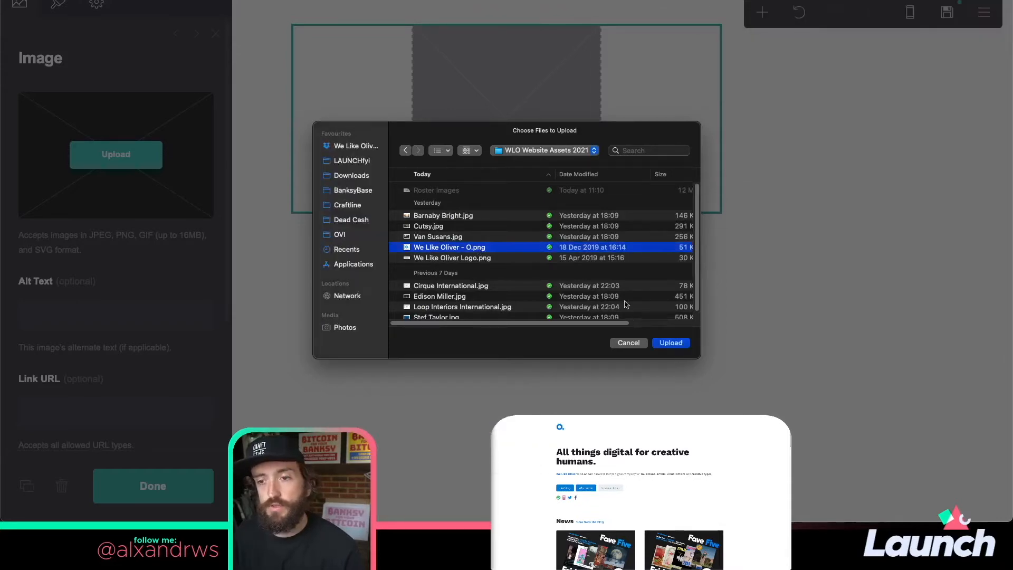
click(667, 343)
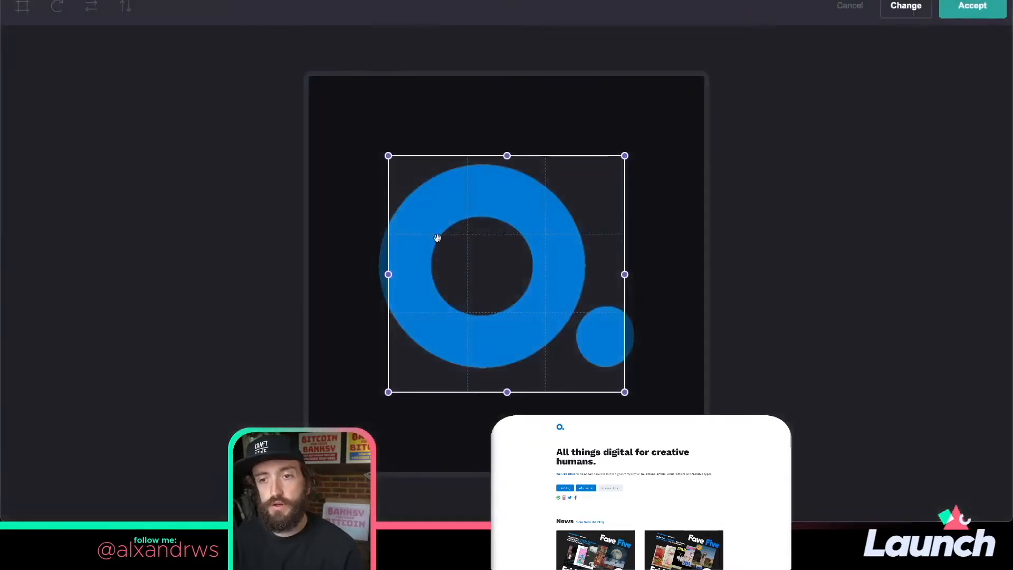
click(23, 8)
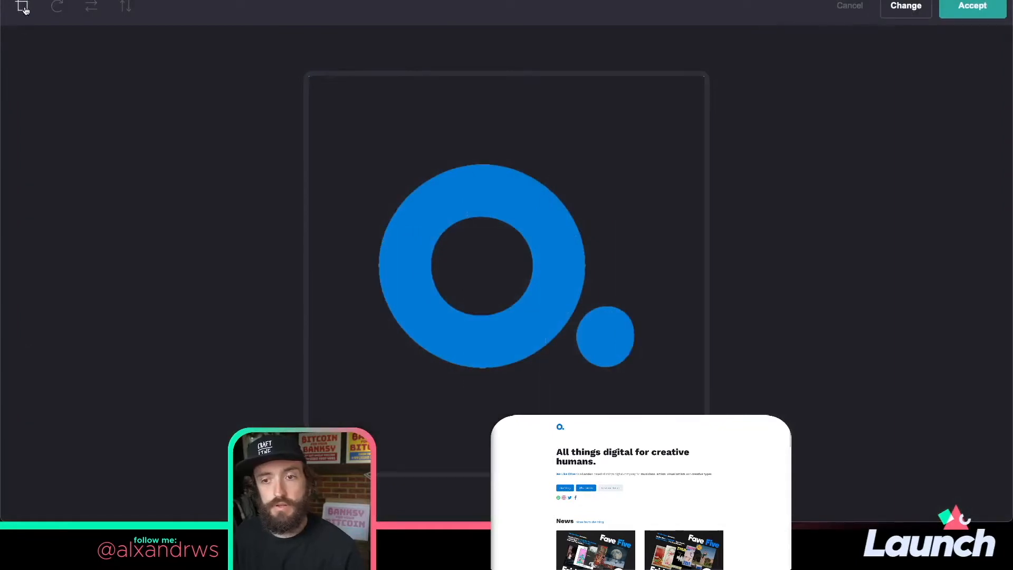
click(968, 11)
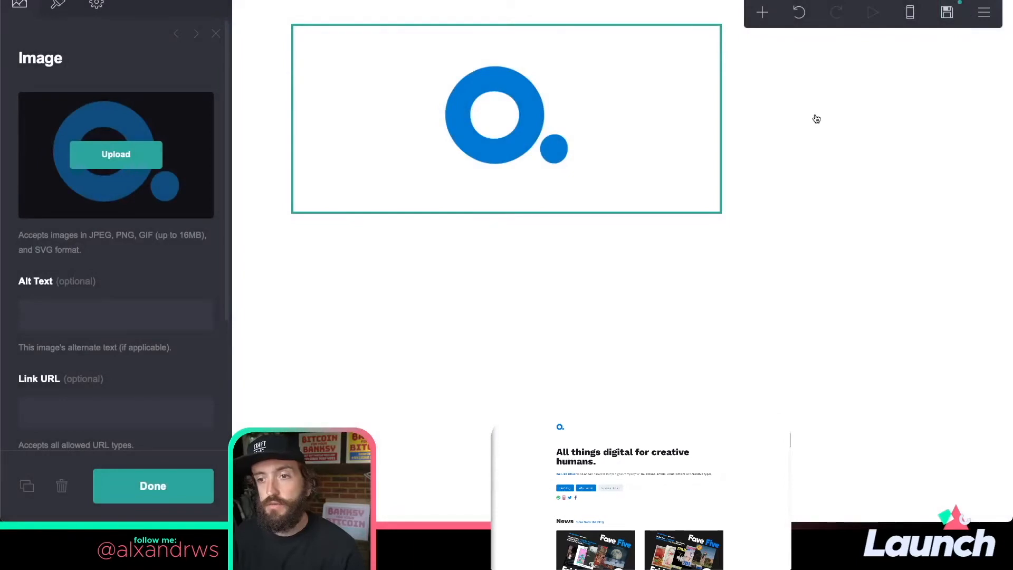
- Set the logo image's alt text to "We Like Oliver - Logo"
click(130, 302)
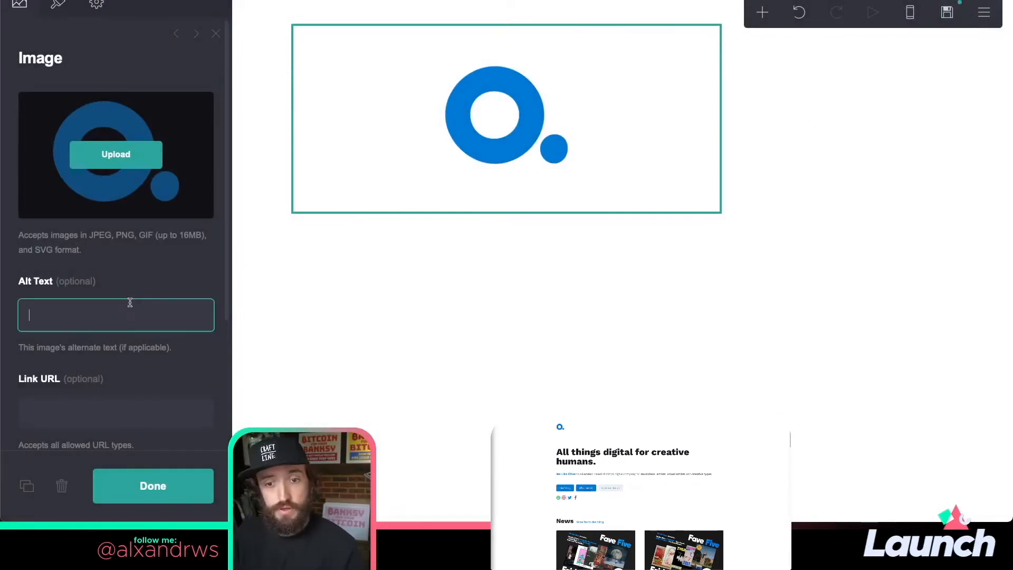
text(Wel Ik)
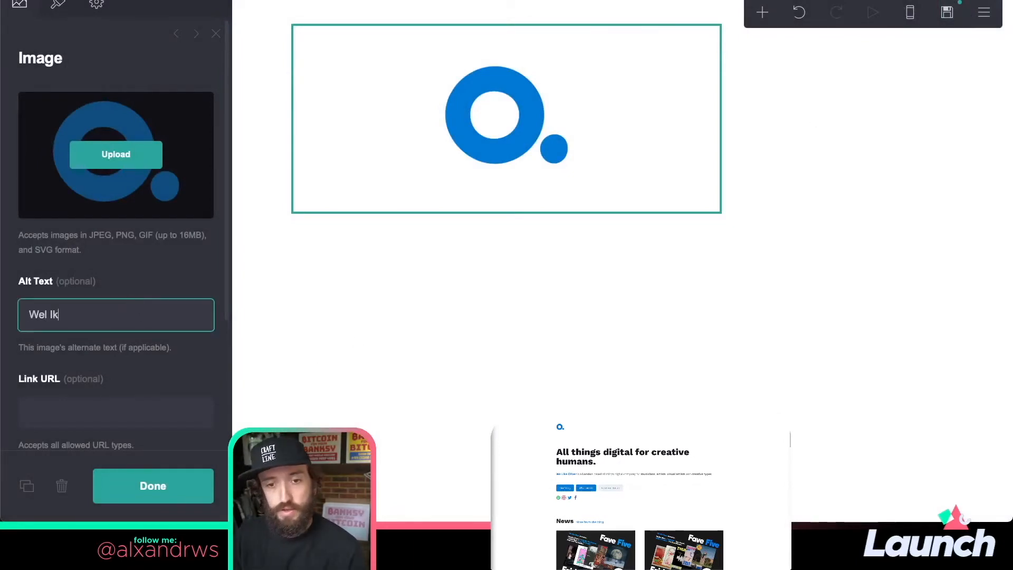
key(BackSpace)
key(BackSpace)
text(Like Oliver)
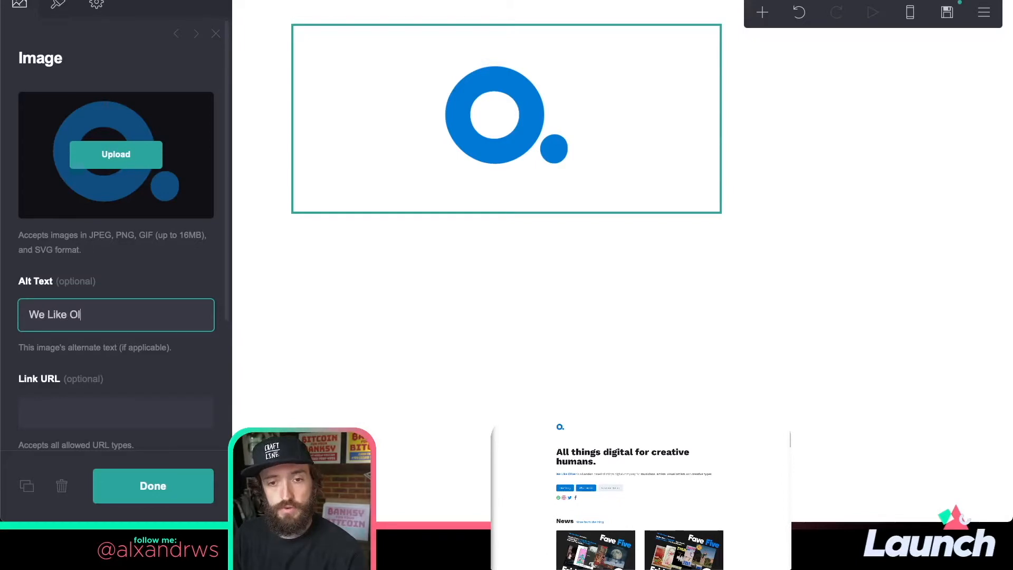
text(- Logo)
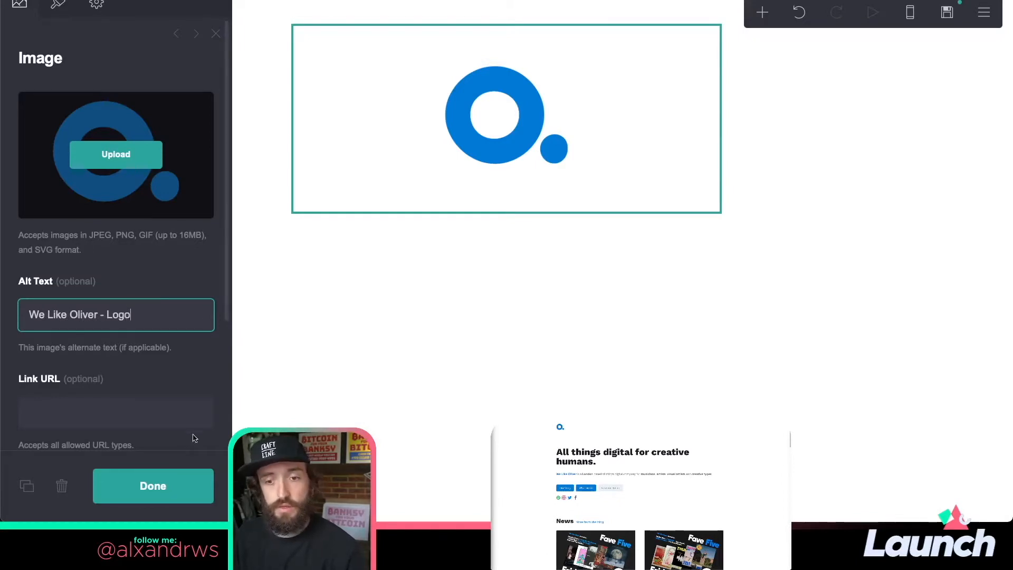
click(190, 476)
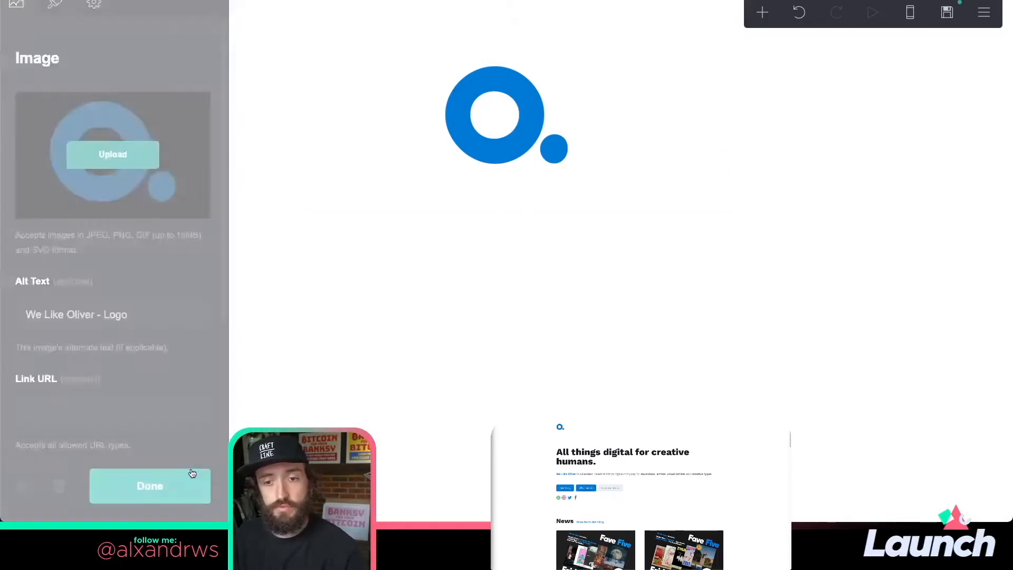
- Set the logo image's width to 3
click(496, 150)
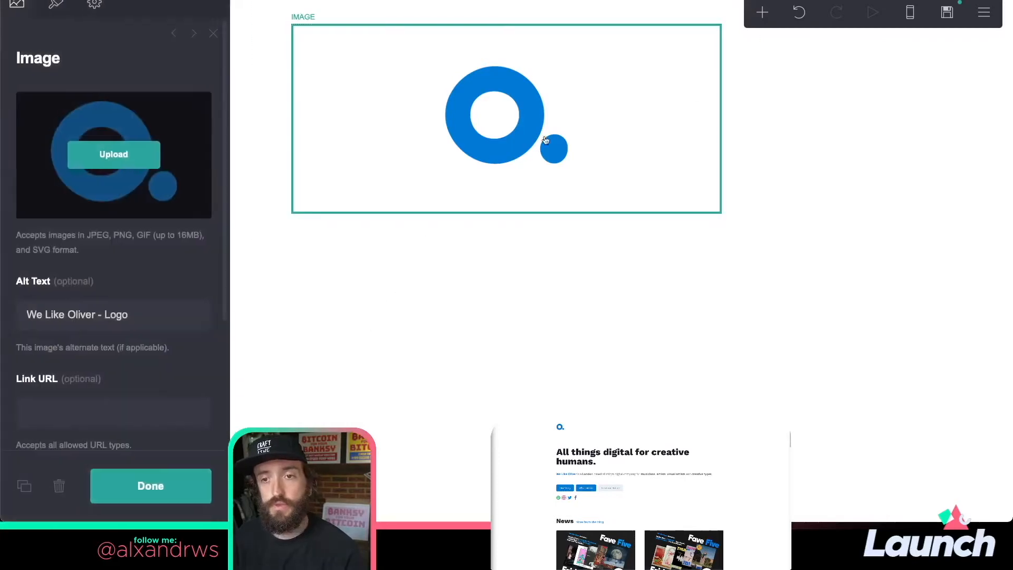
click(56, 5)
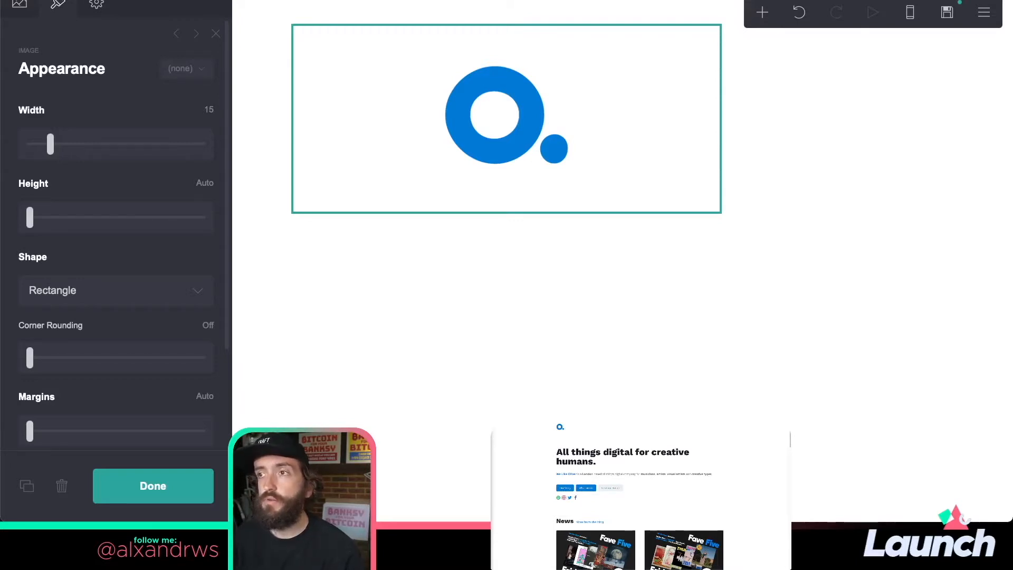
click(210, 109)
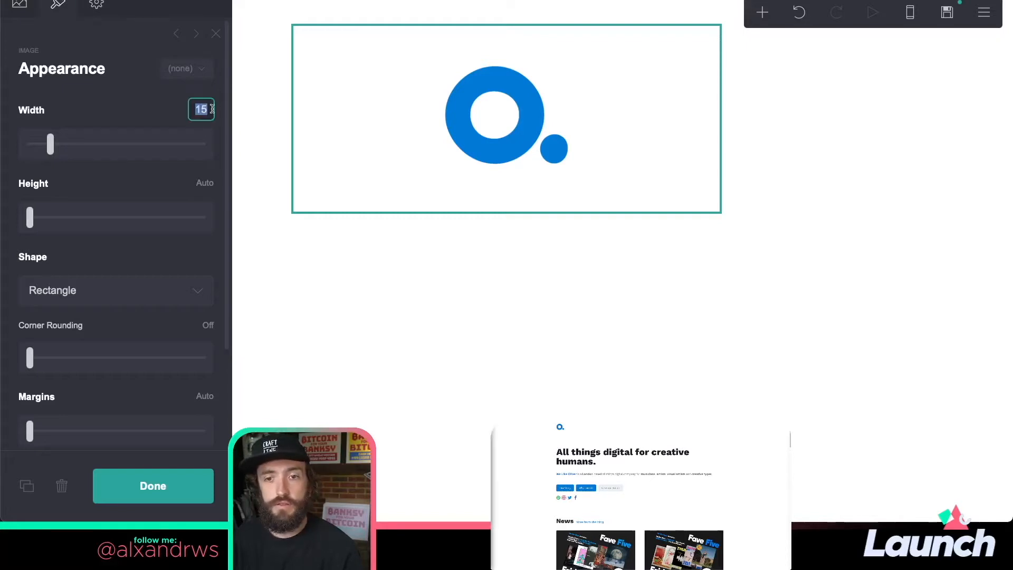
text(3)
key(Tab)
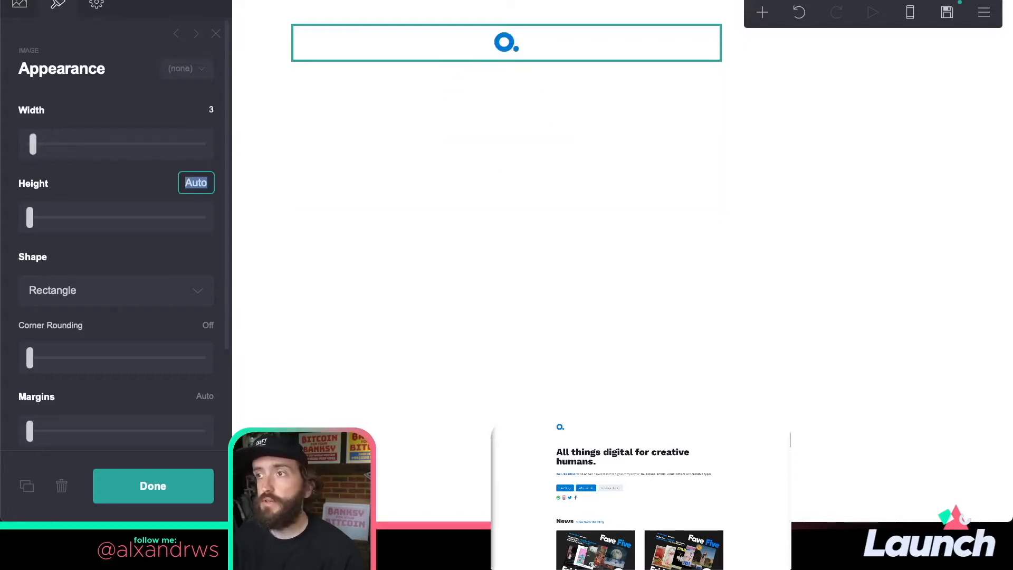
- Add a default container below the logo and set its width to Full
click(766, 13)
click(607, 311)
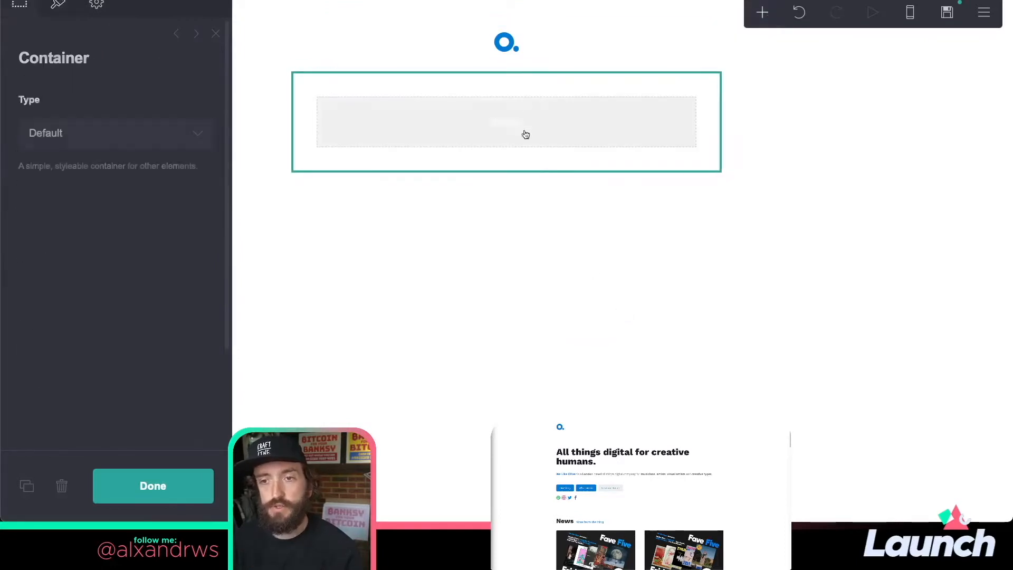
click(59, 5)
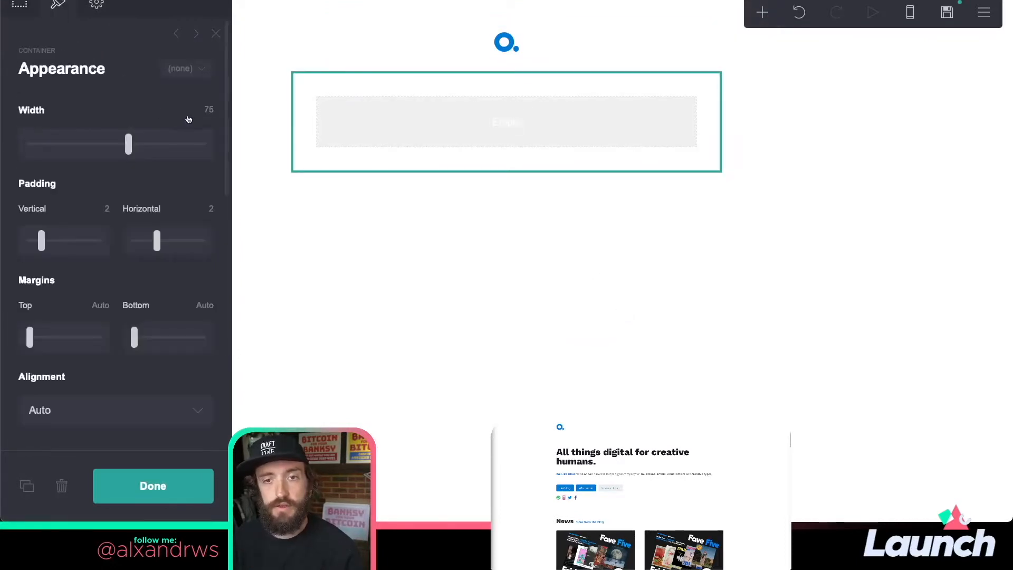
drag(135, 151, 190, 146)
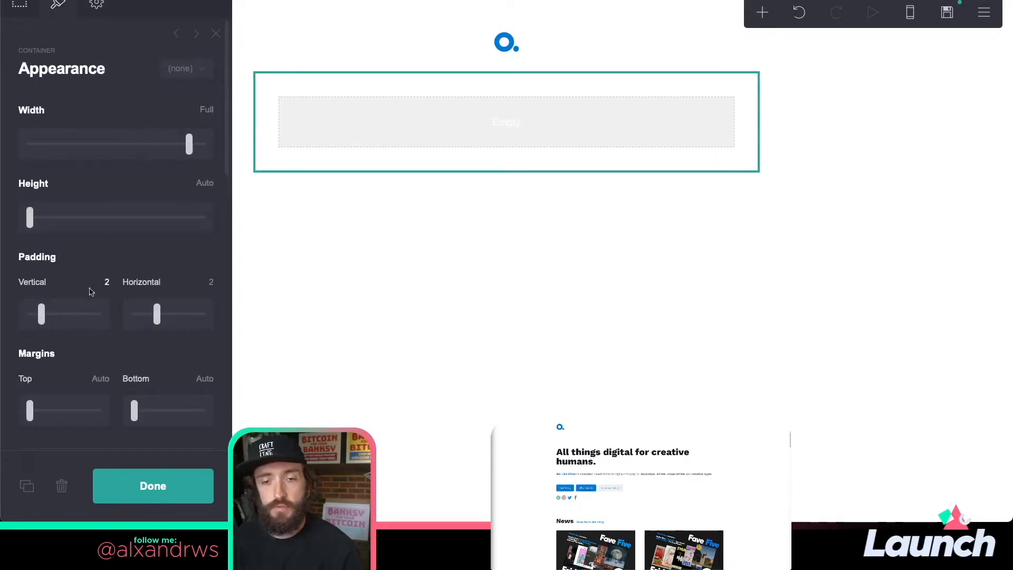
- Set the container's vertical padding to 2.75 and its bottom margin to 0
drag(42, 316, 46, 318)
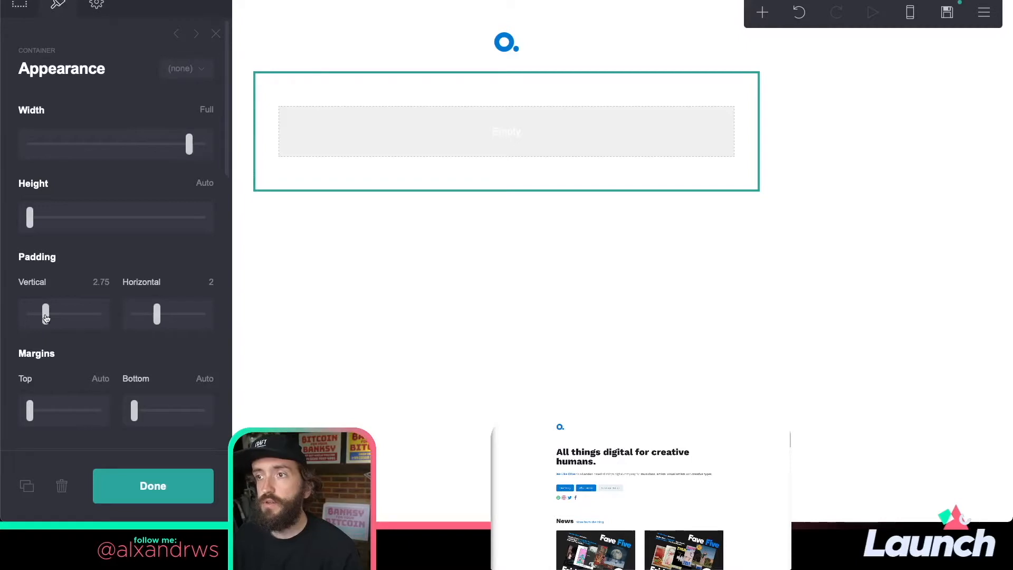
click(198, 378)
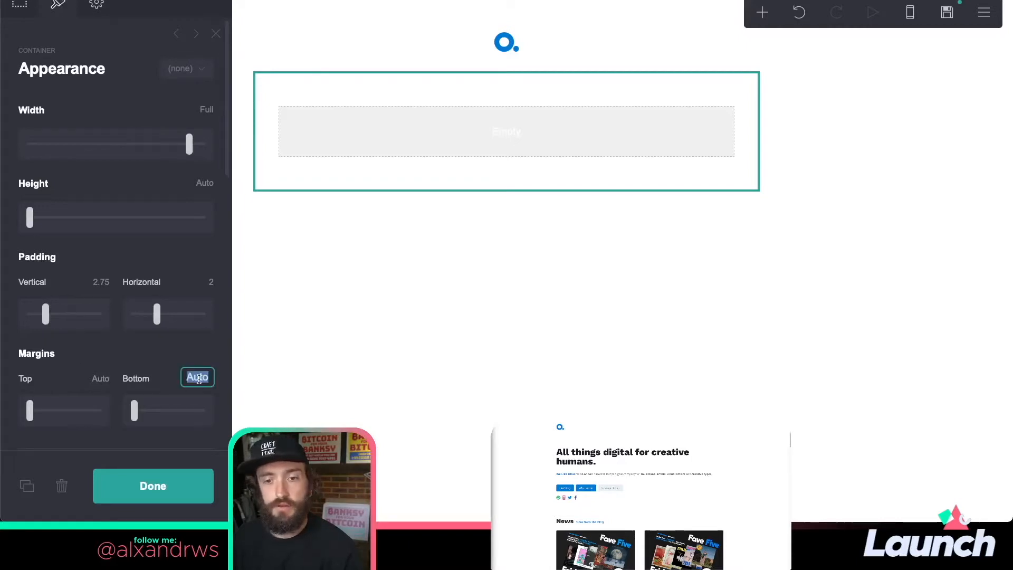
text(0)
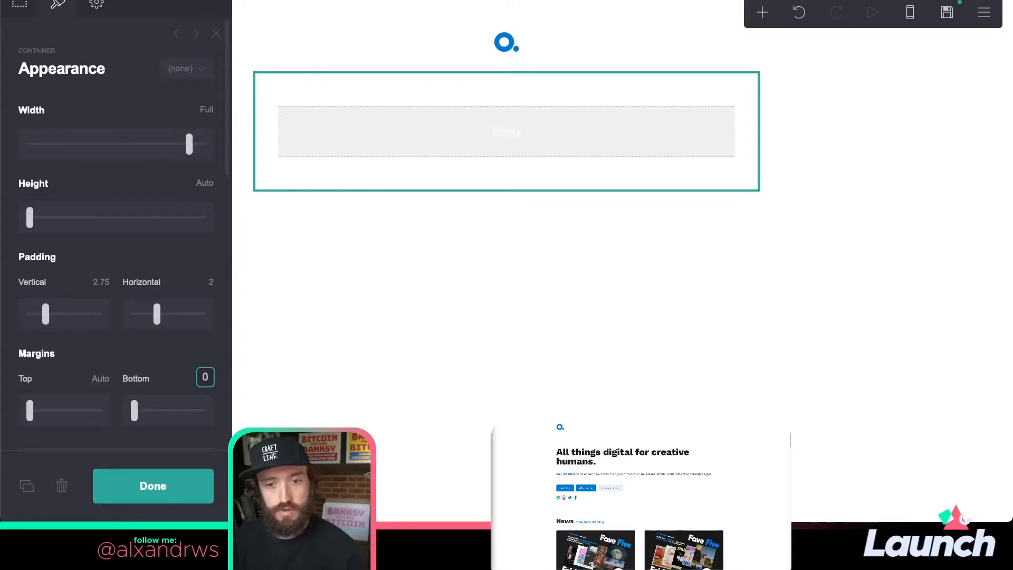
key(Return)
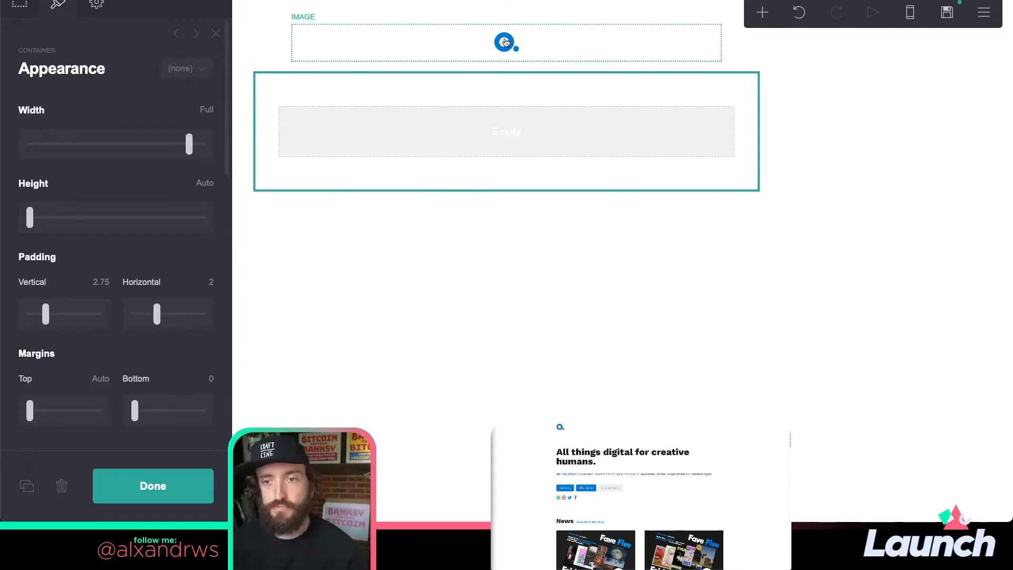
- Move the logo image into the empty container and check the image's appearance settings
drag(508, 41, 501, 126)
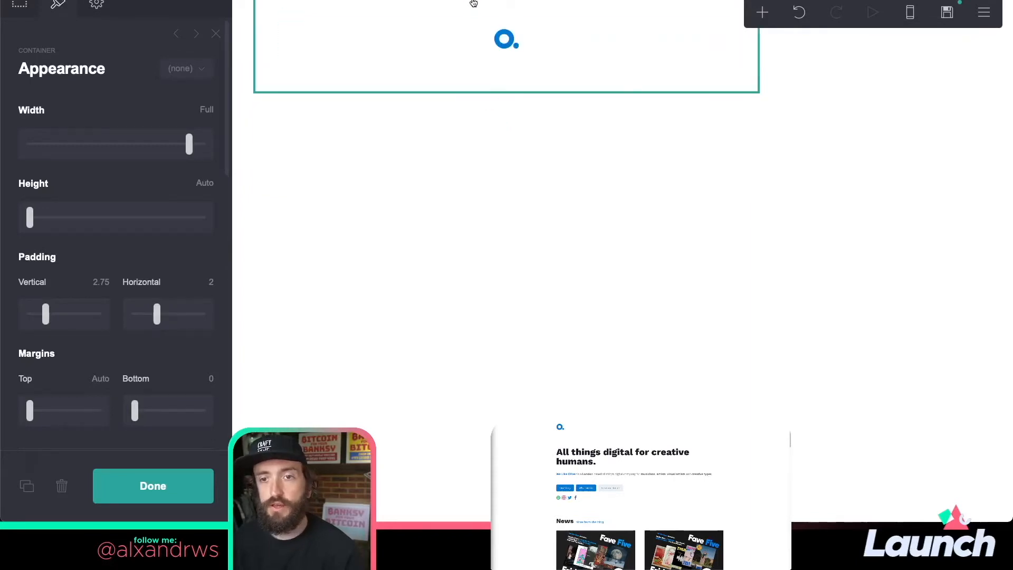
click(537, 44)
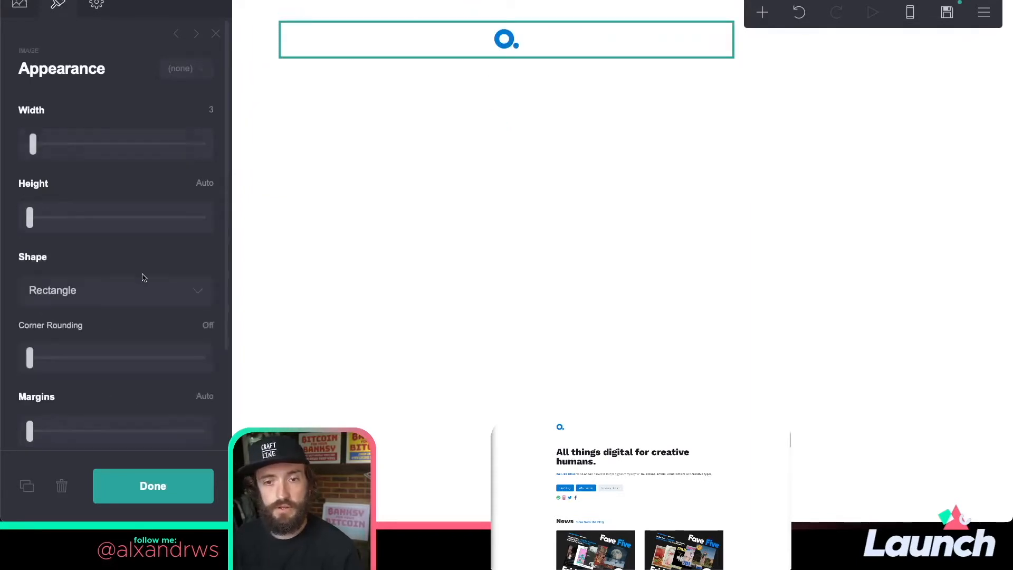
scroll(142, 276, down, 1)
scroll(80, 277, down, 3)
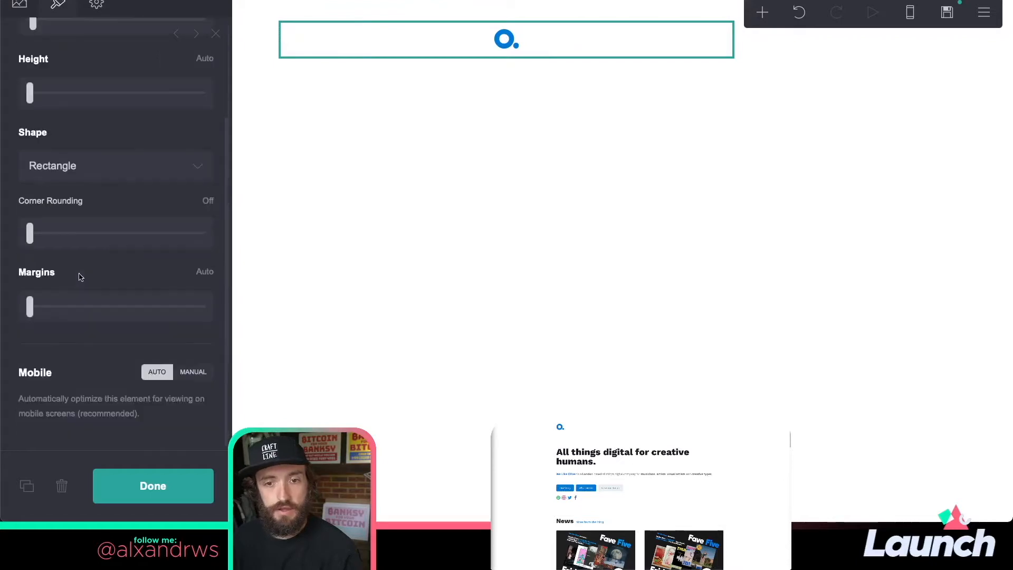
scroll(80, 277, up, 4)
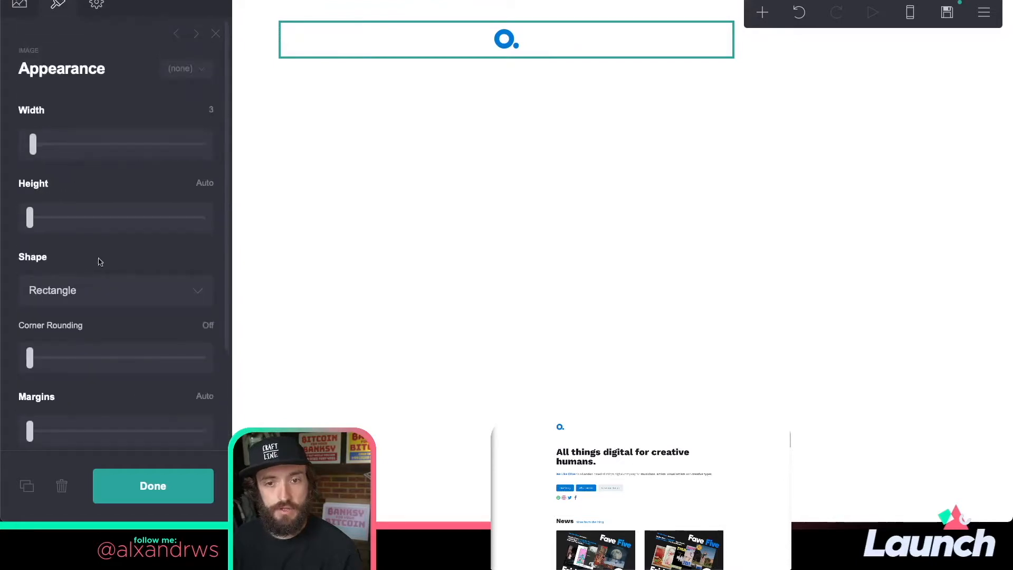
- Set the alignment of the logo container's contents to Left
click(350, 7)
scroll(101, 227, down, 8)
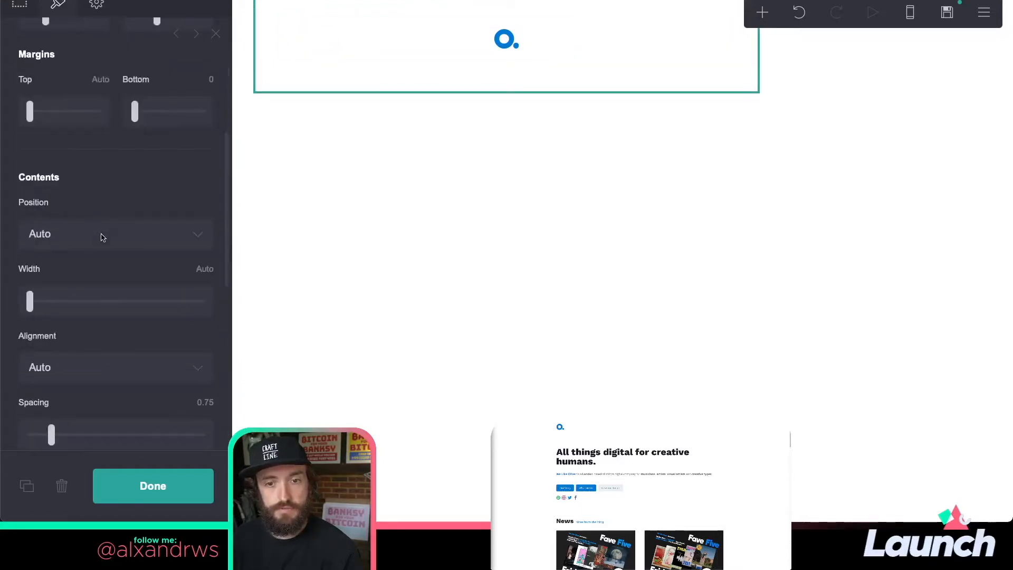
click(102, 235)
click(104, 226)
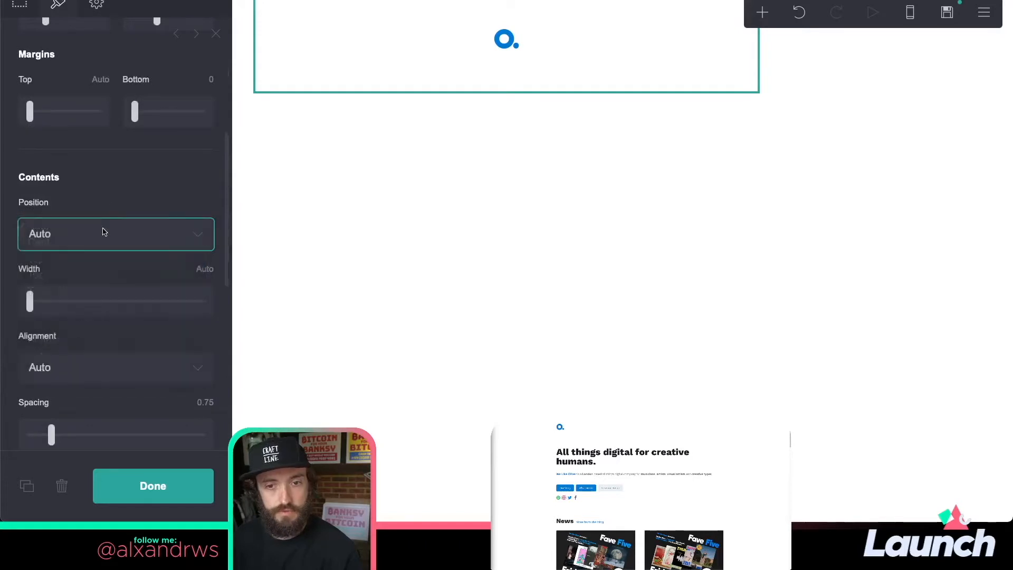
click(108, 365)
click(108, 375)
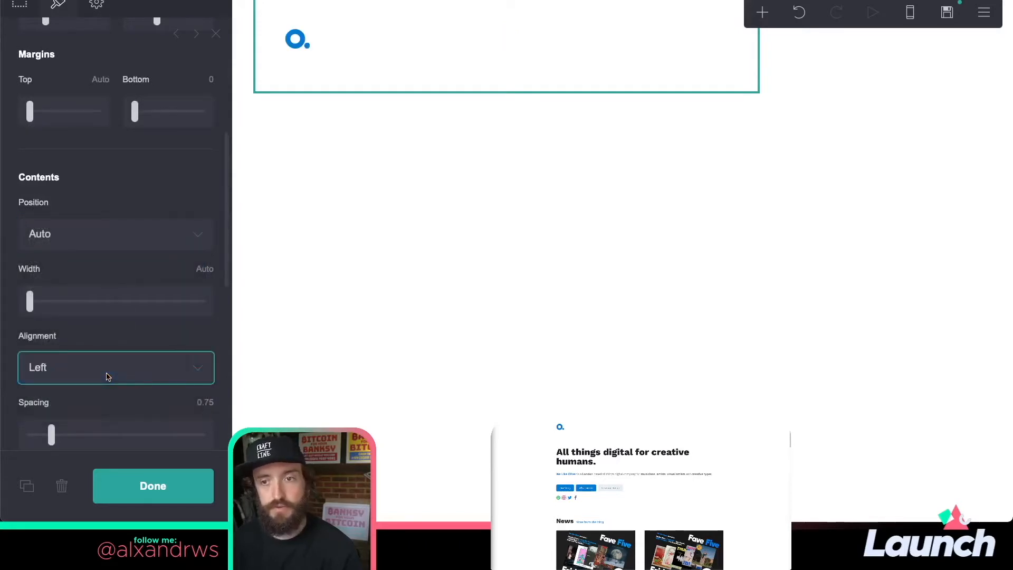
scroll(114, 378, down, 5)
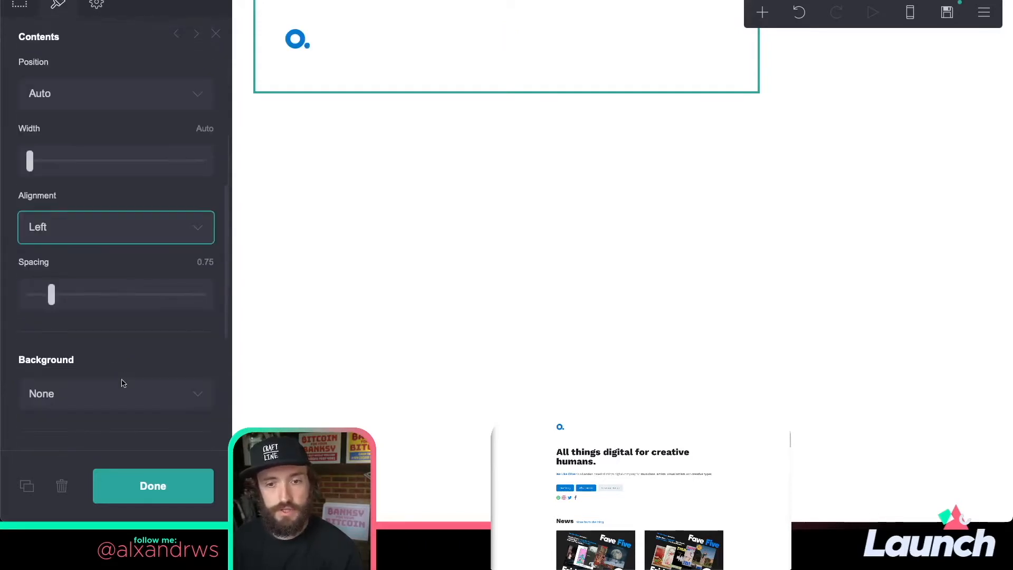
click(135, 469)
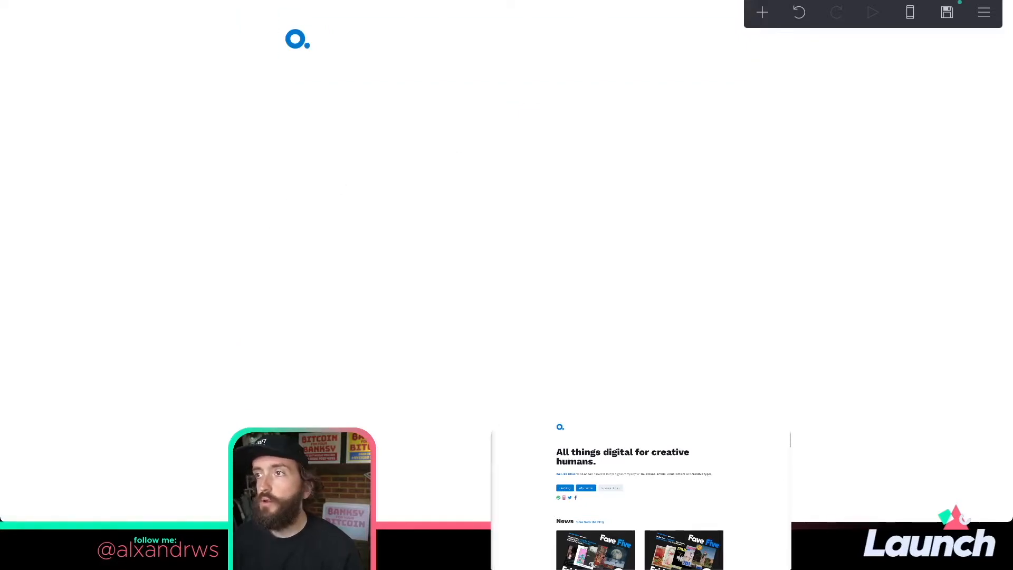
- Add a control element below the logo container and make it a Header Marker
click(351, 94)
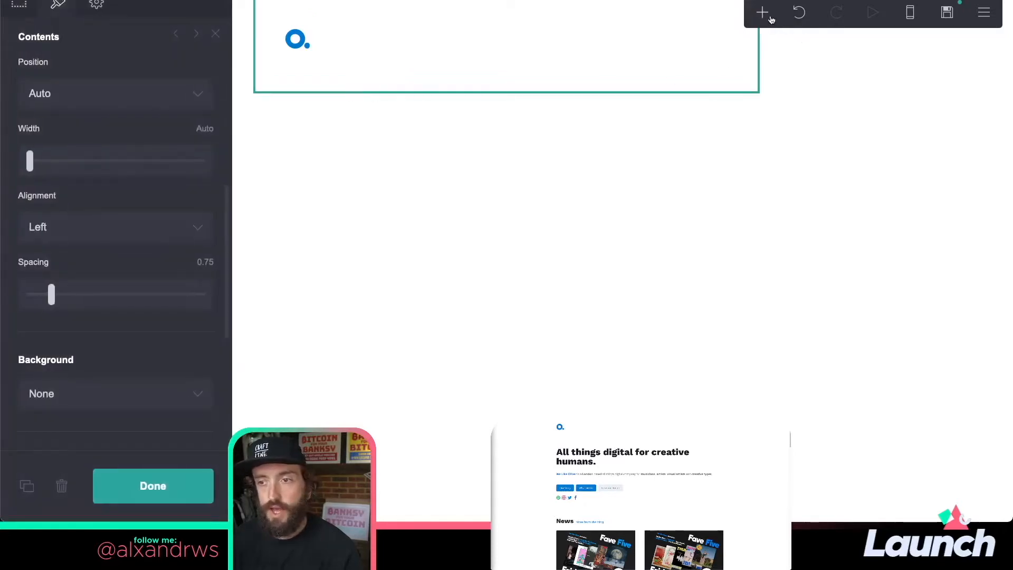
click(762, 12)
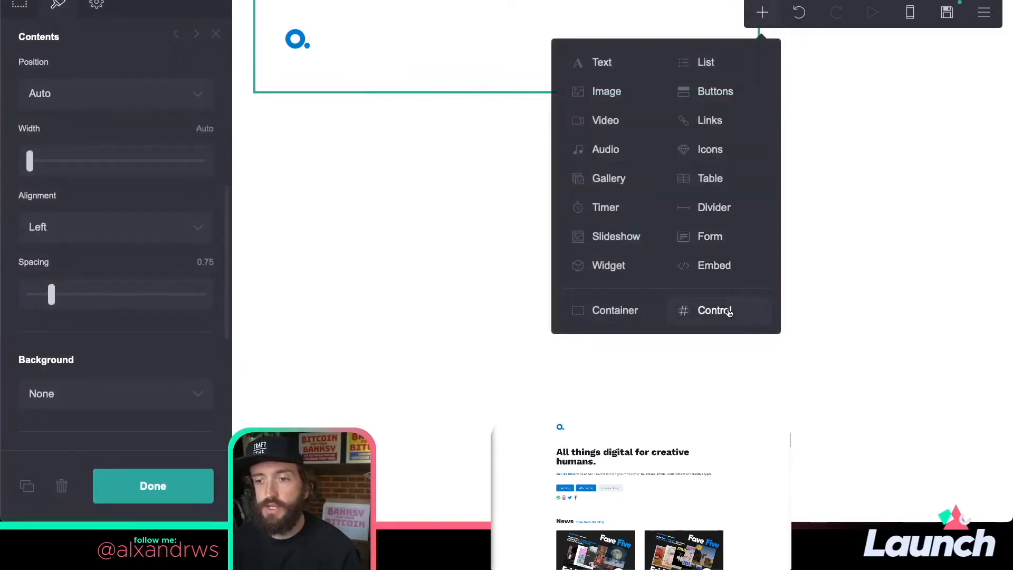
click(743, 317)
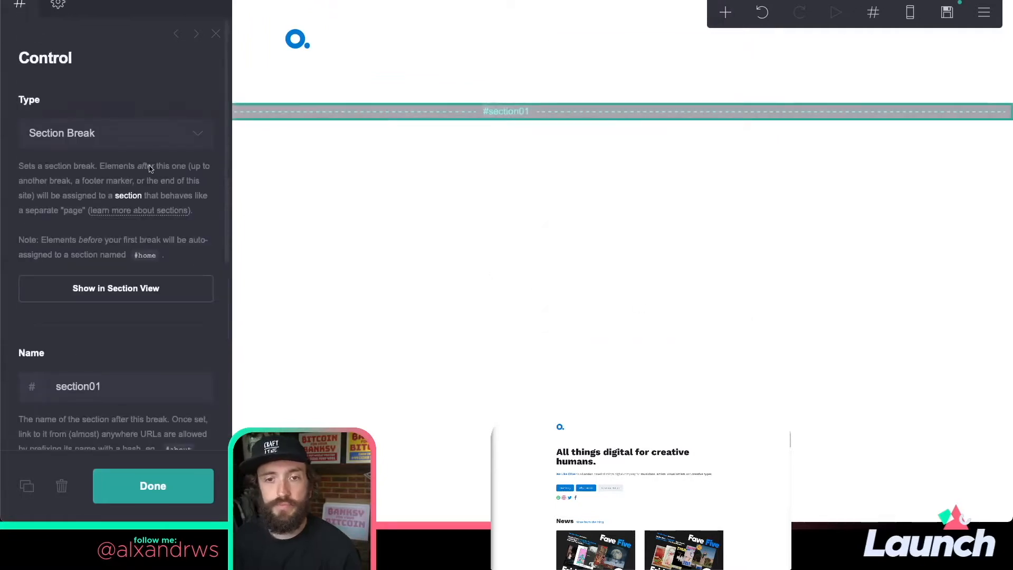
click(140, 140)
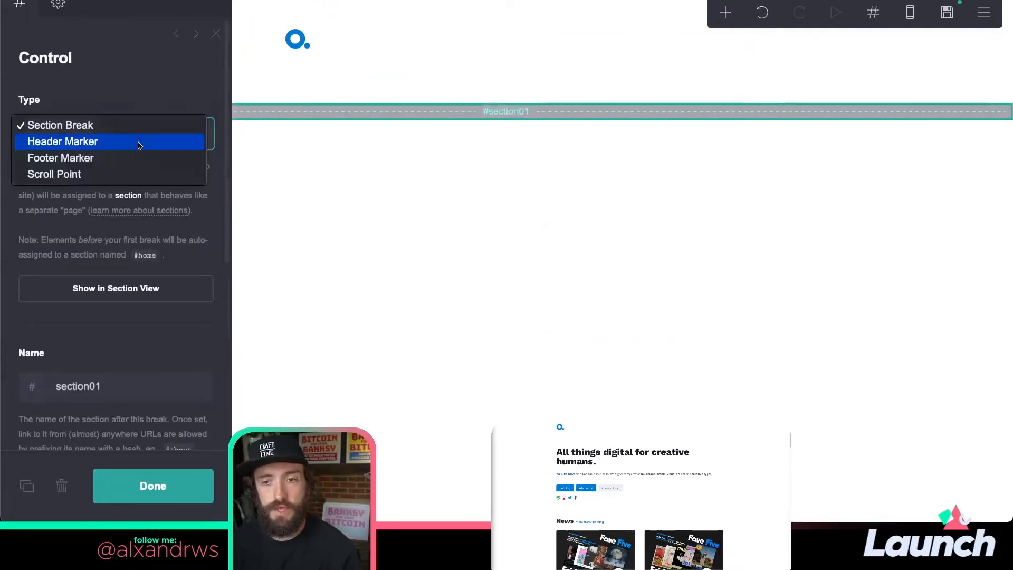
click(139, 142)
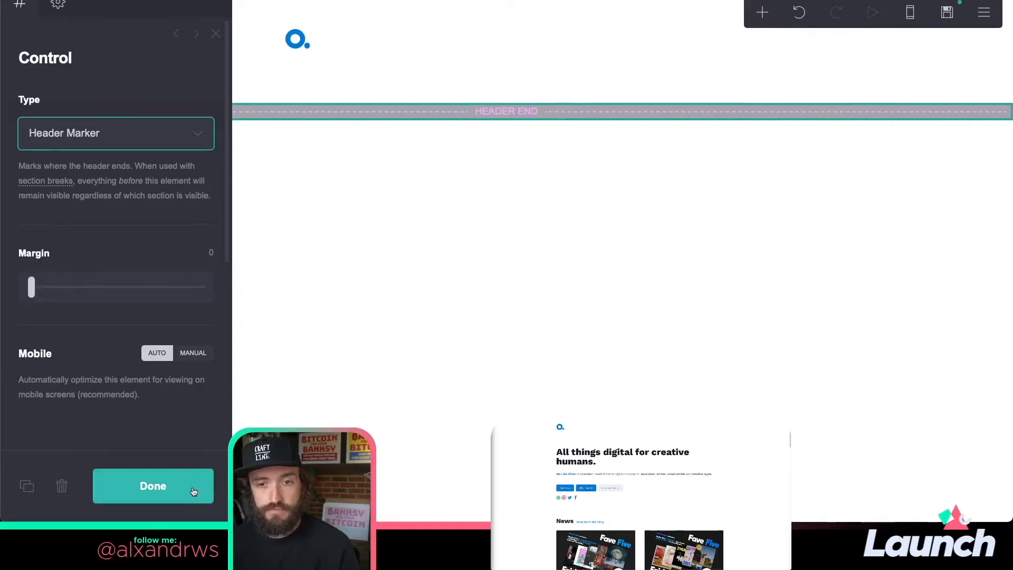
click(176, 147)
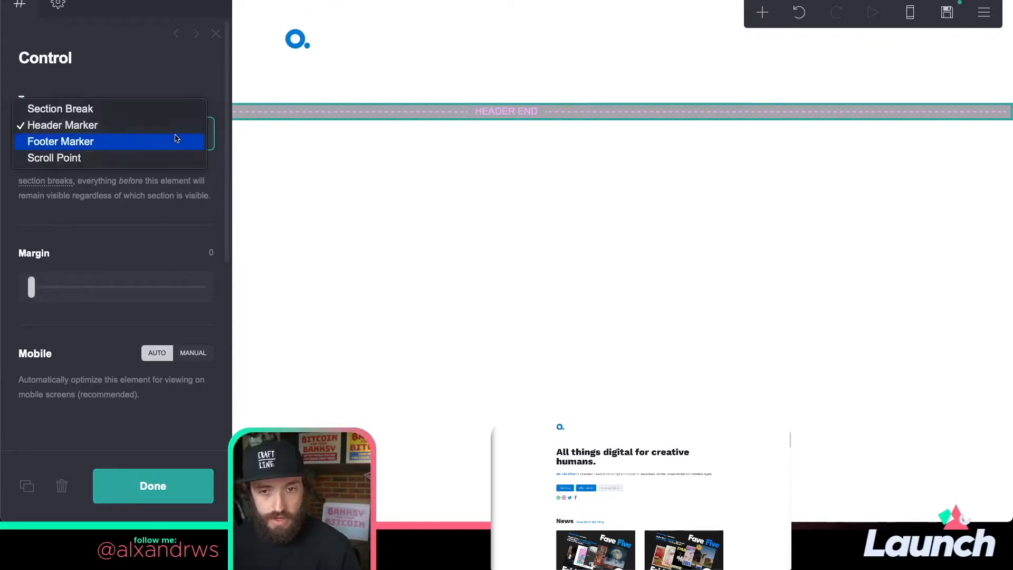
click(99, 127)
click(168, 482)
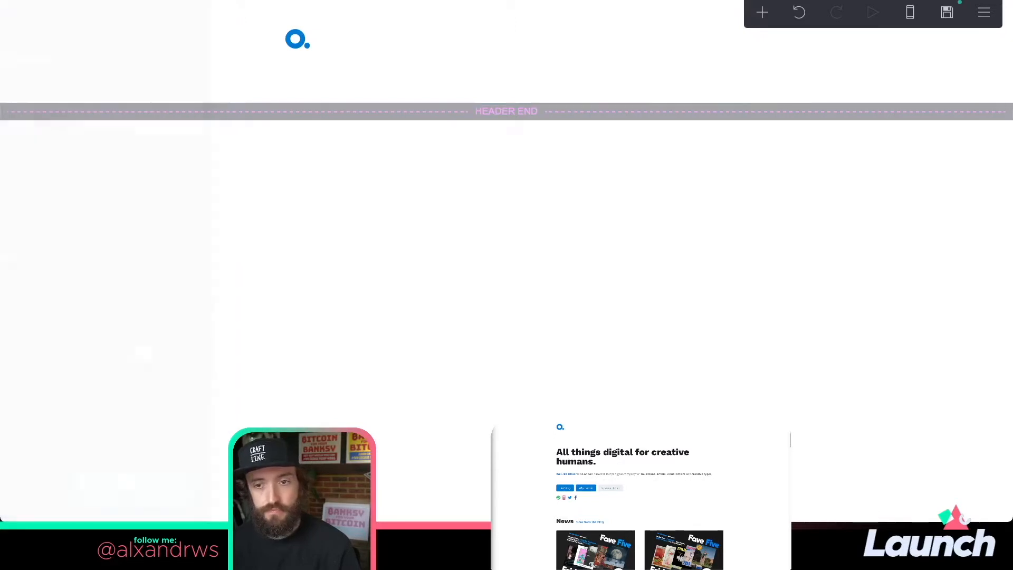
- Add a new container below the header marker
click(591, 115)
click(762, 12)
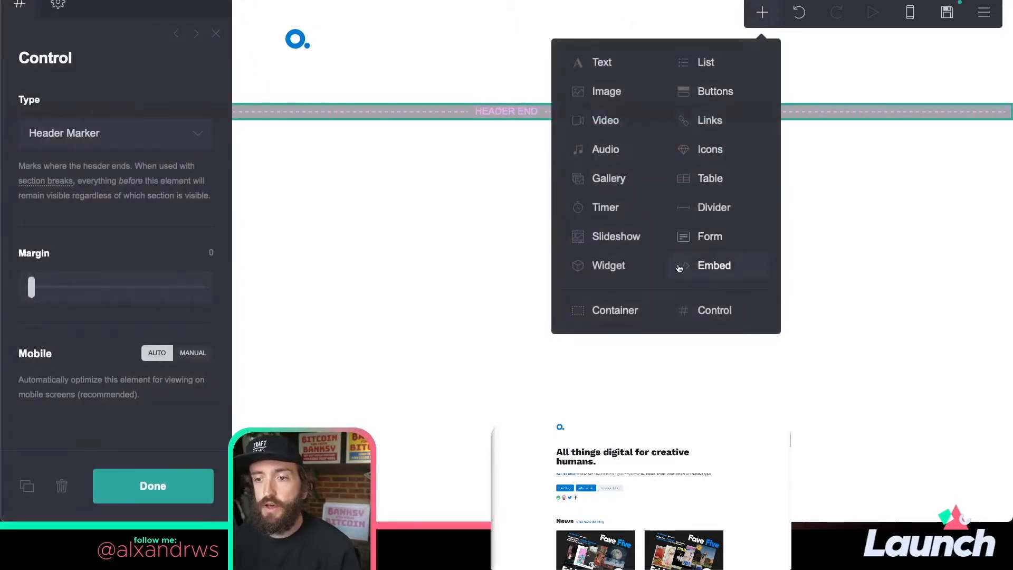
click(615, 310)
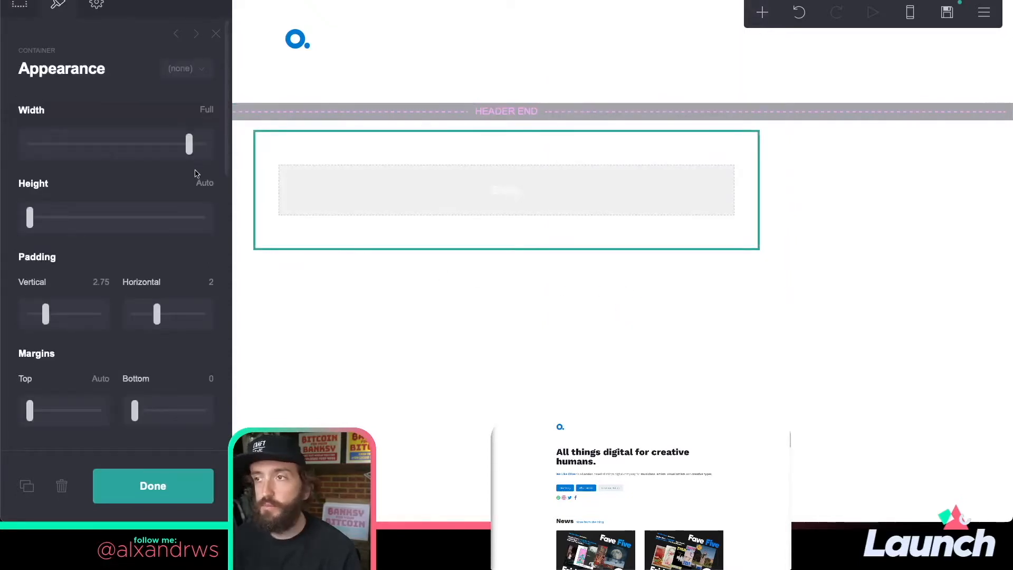
- Set the new container's vertical padding to 2, top margin to 0 and bottom margin to Auto
click(93, 282)
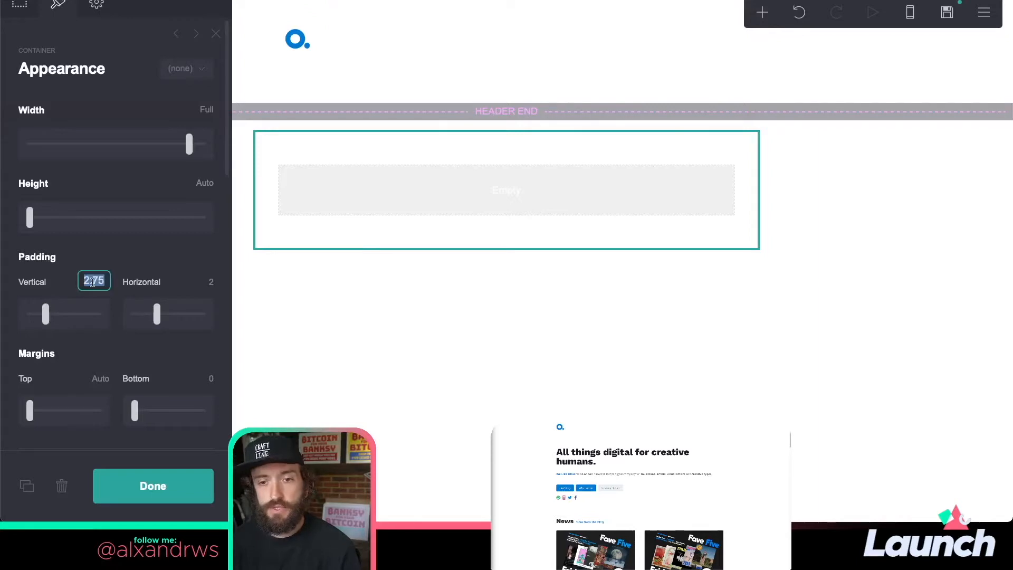
text(2)
key(Tab)
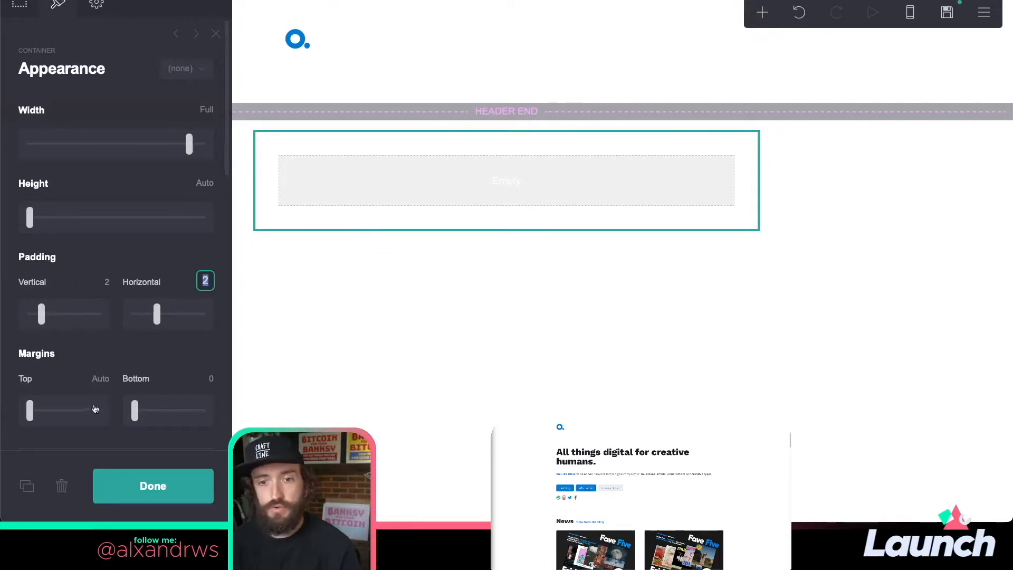
click(96, 378)
text(0)
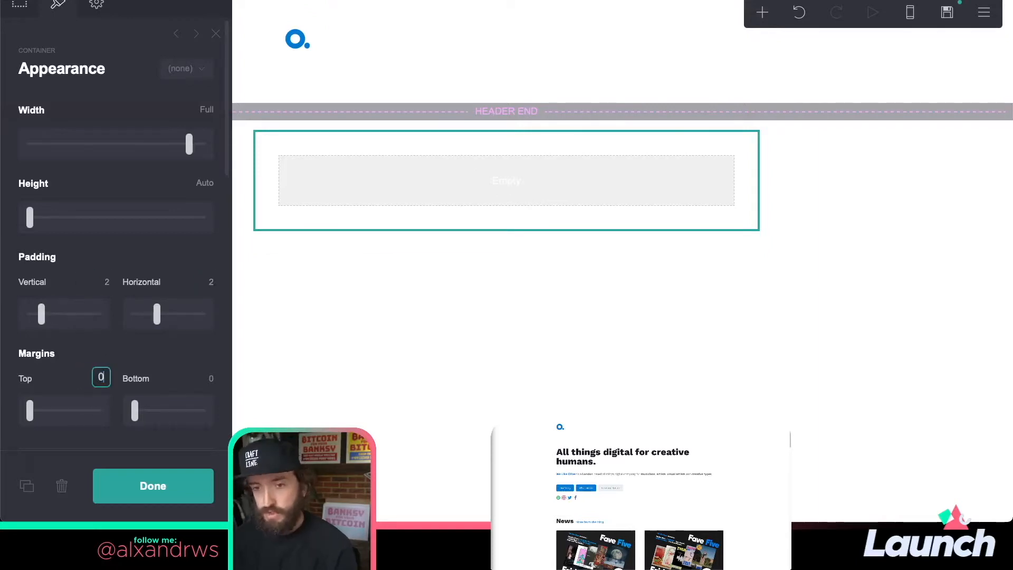
key(Tab)
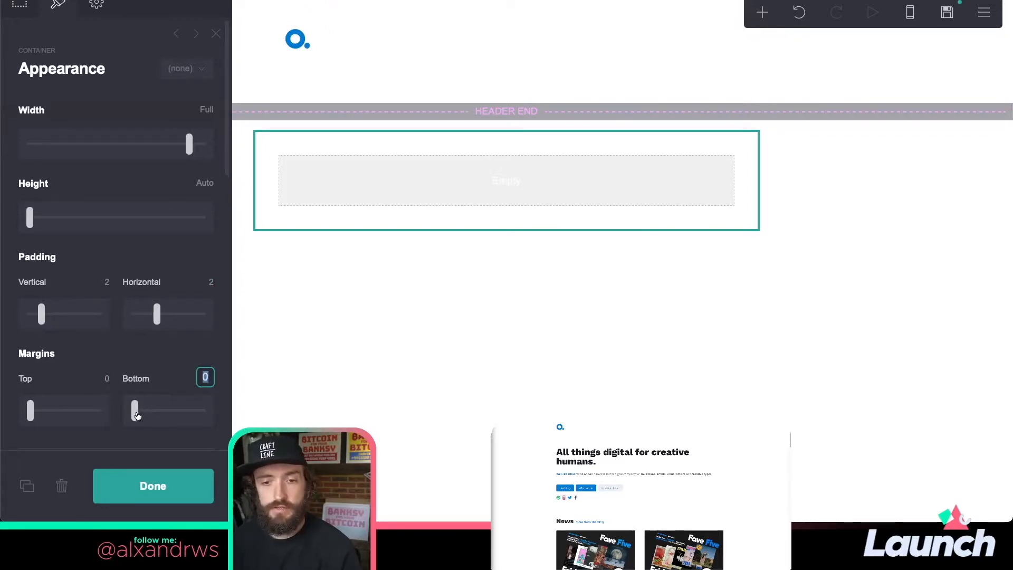
drag(136, 414, 127, 416)
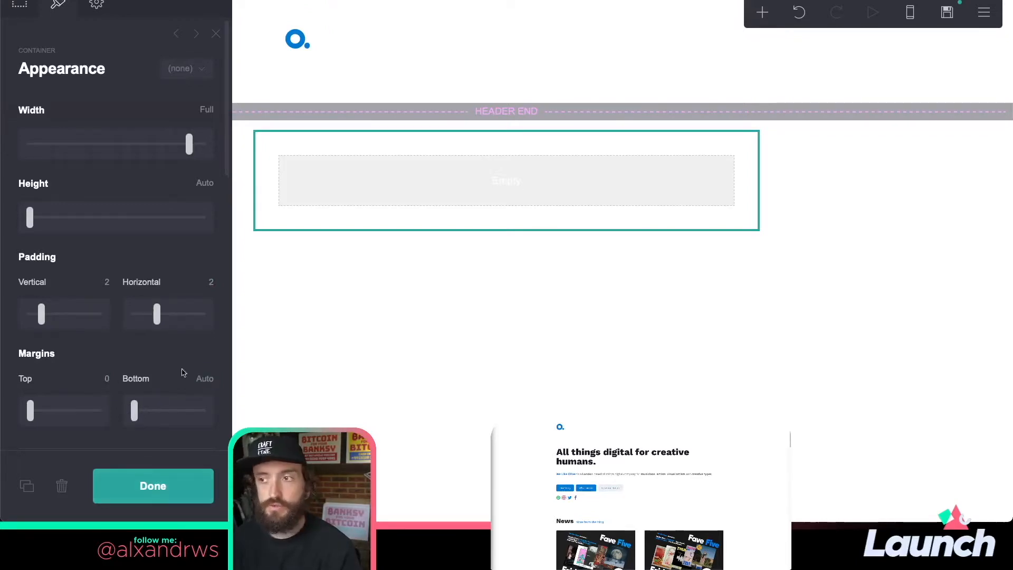
scroll(107, 364, down, 5)
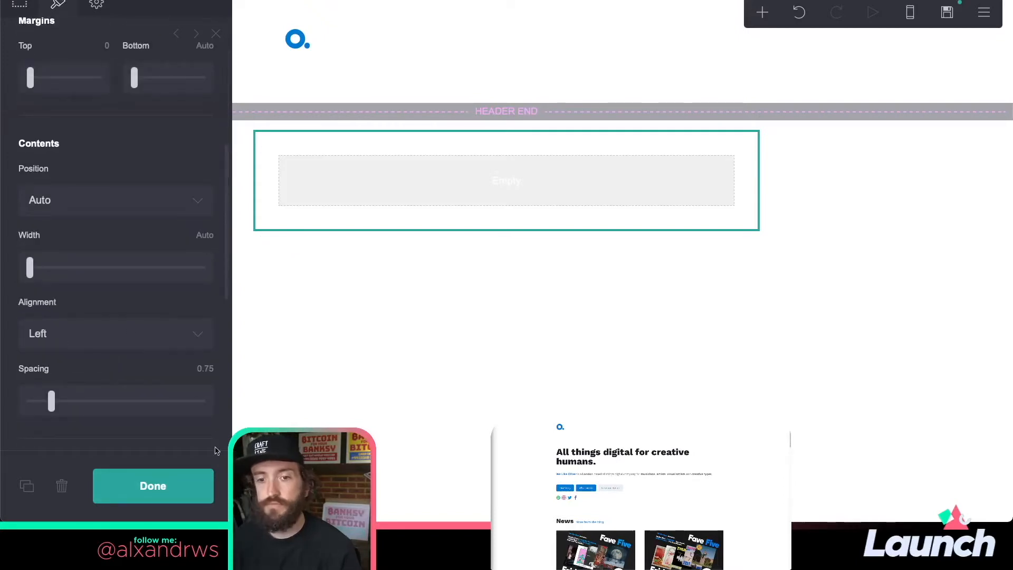
click(174, 486)
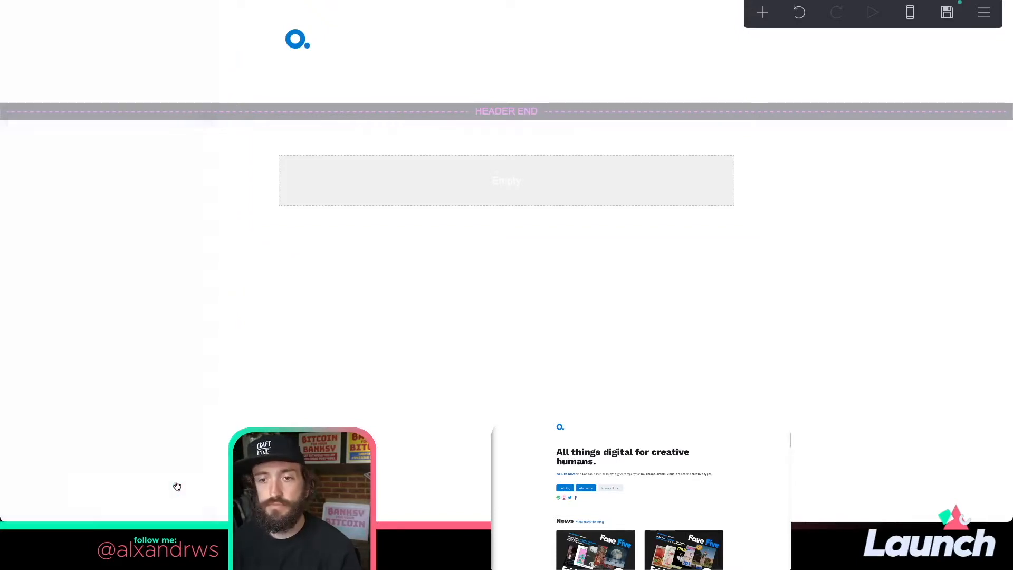
- Add a text element reading "All things digital for creative humans." to the empty container and name it Site Title
click(604, 177)
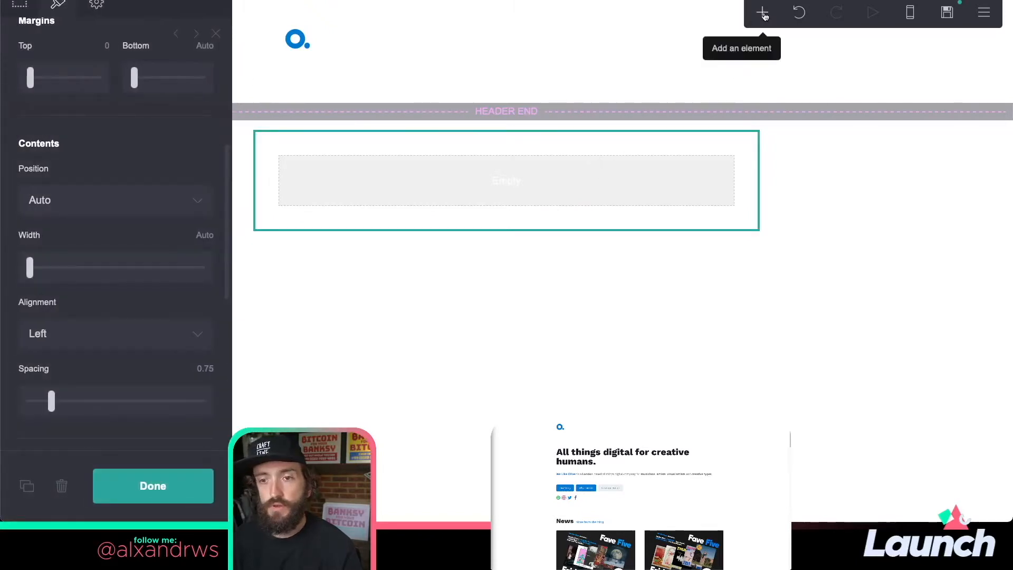
click(764, 15)
click(619, 65)
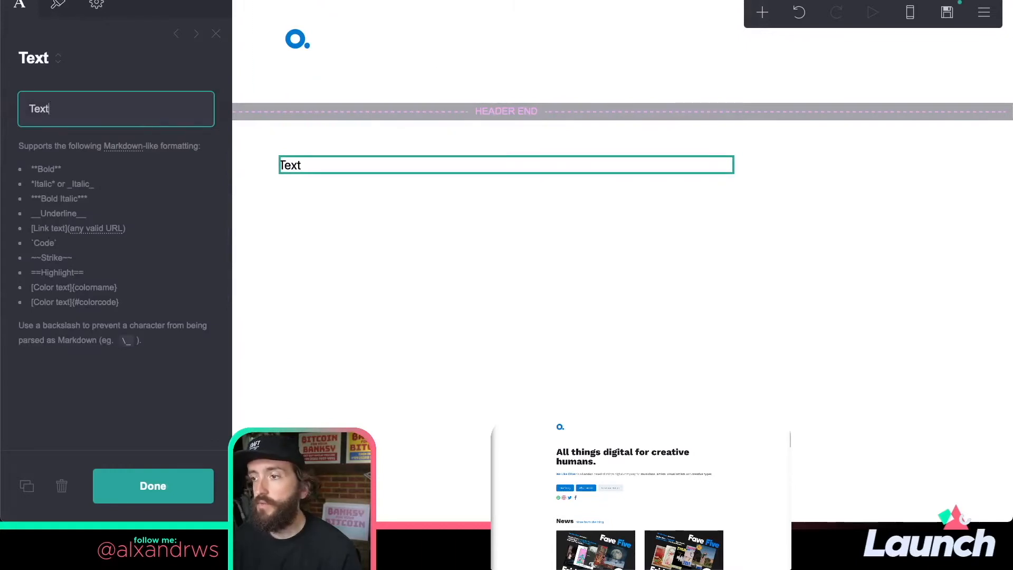
key(super+Tab)
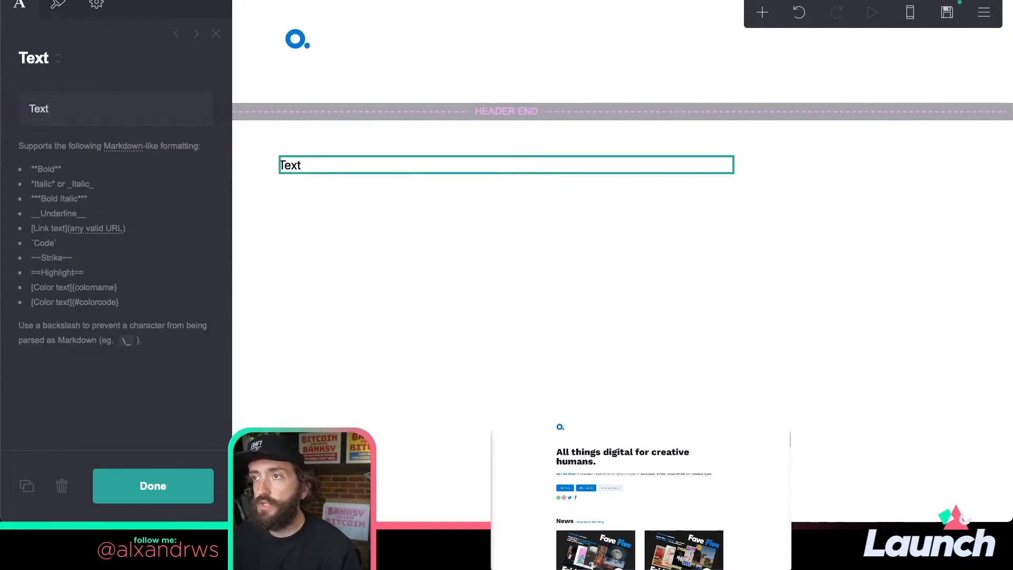
click(88, 103)
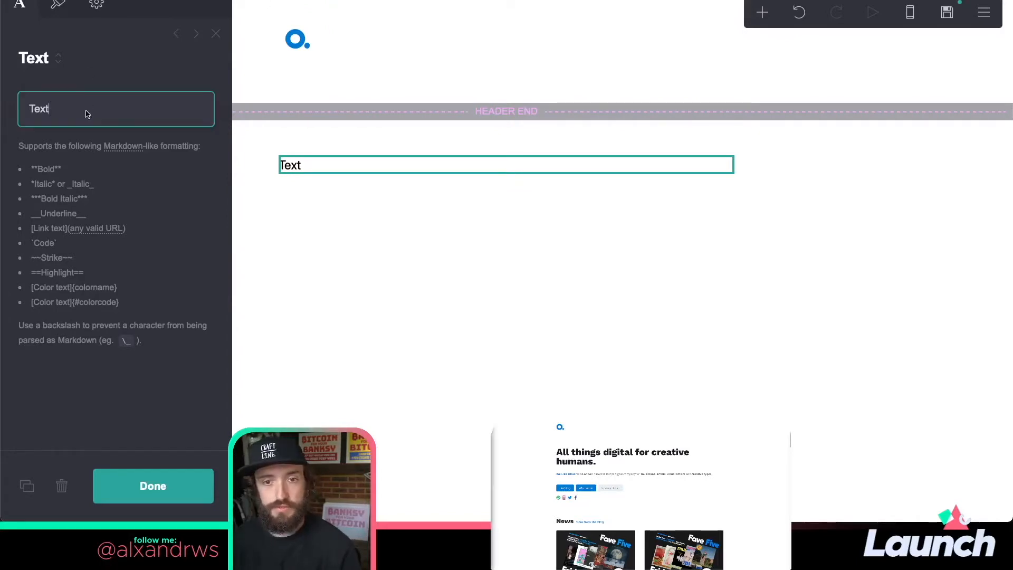
key(super+a)
text(All things digital for creative humans.)
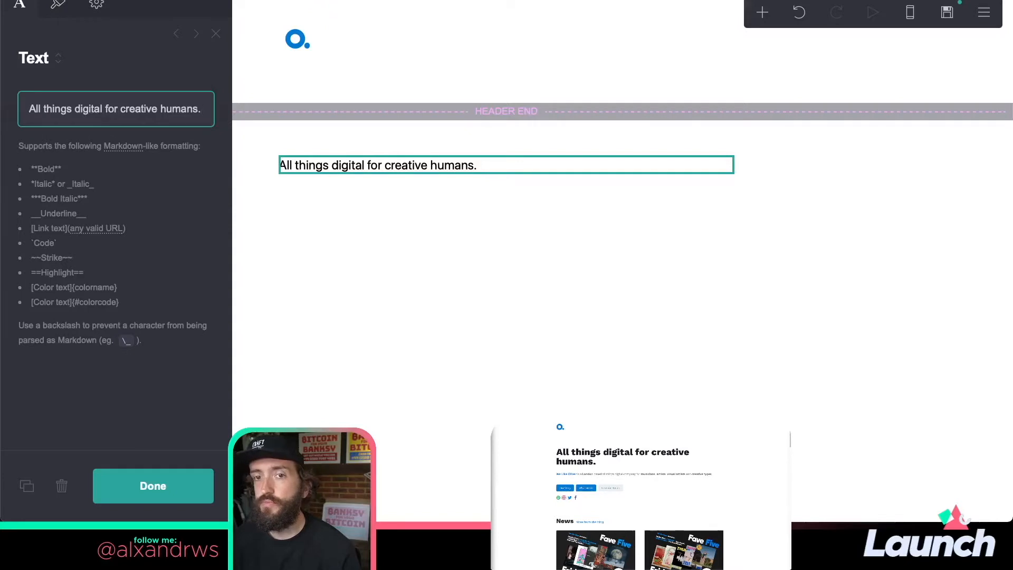
click(45, 58)
text(Site Title)
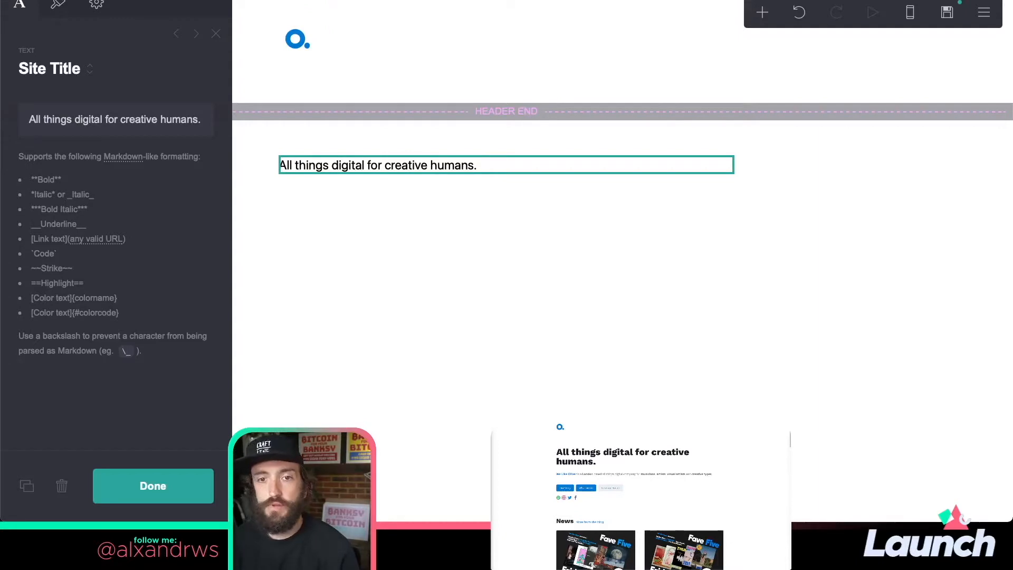
- Set the title text's color to #1A1F2B and its font to Work Sans
click(59, 5)
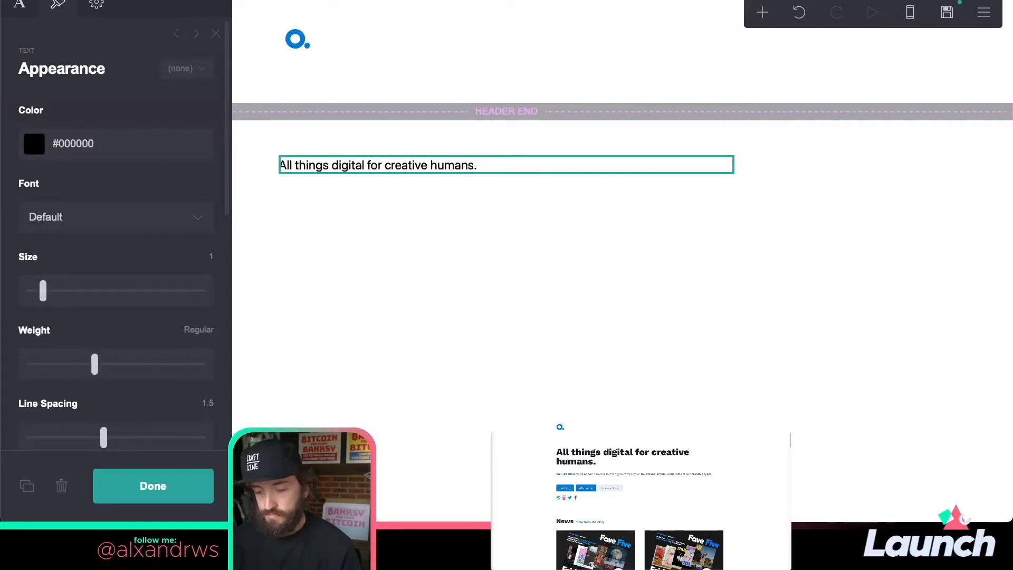
click(95, 144)
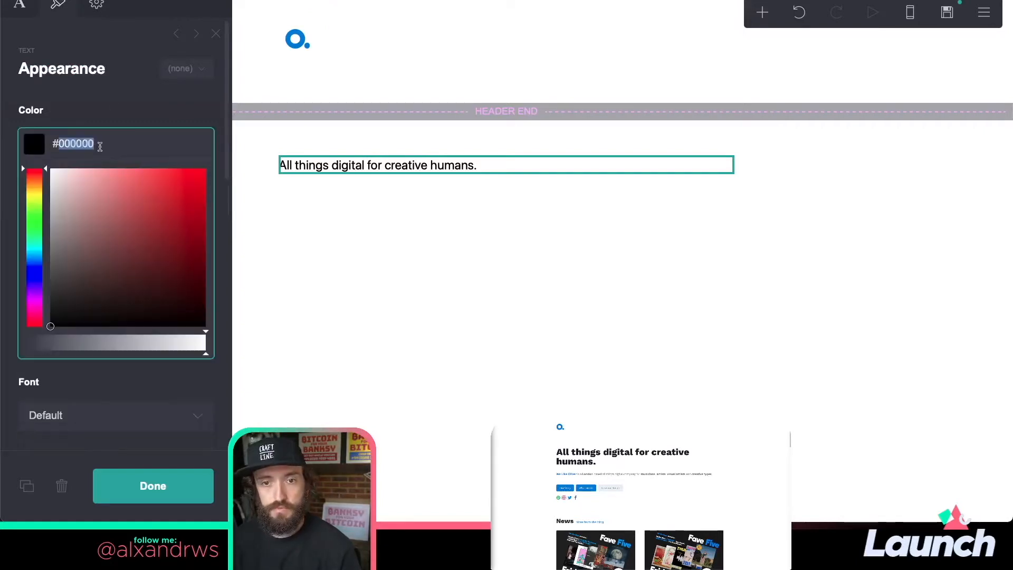
text(#1A1F2B)
click(112, 110)
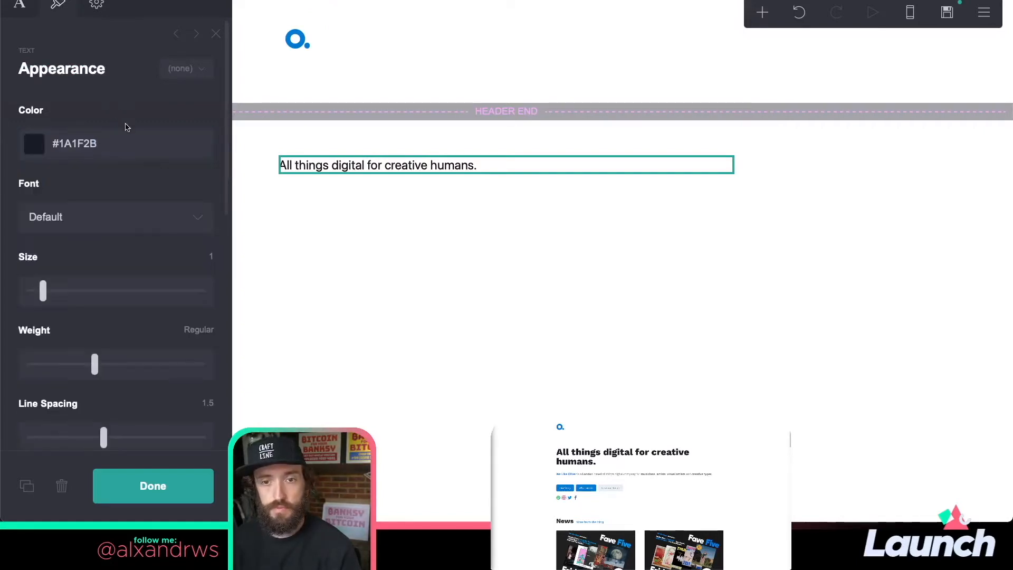
click(121, 220)
scroll(114, 338, down, 20)
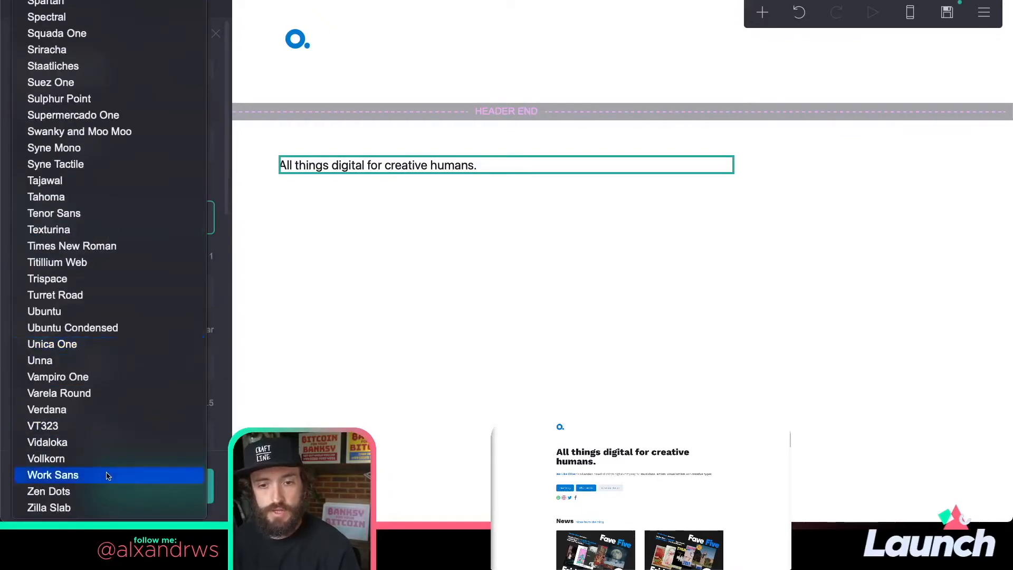
click(107, 476)
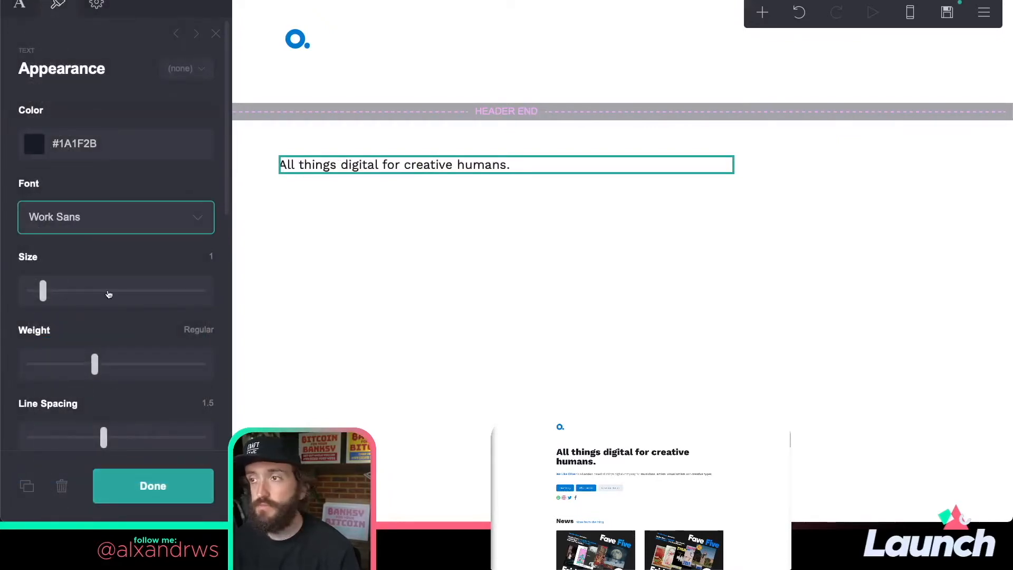
- Style the title text with size 2.5, Bold weight and line spacing 1
drag(43, 290, 83, 286)
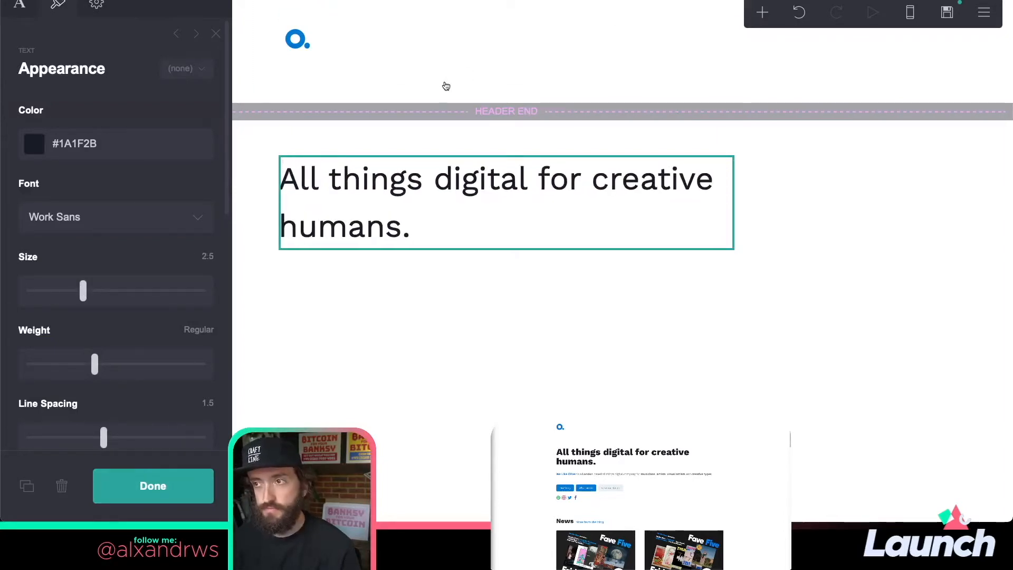
drag(103, 368, 152, 363)
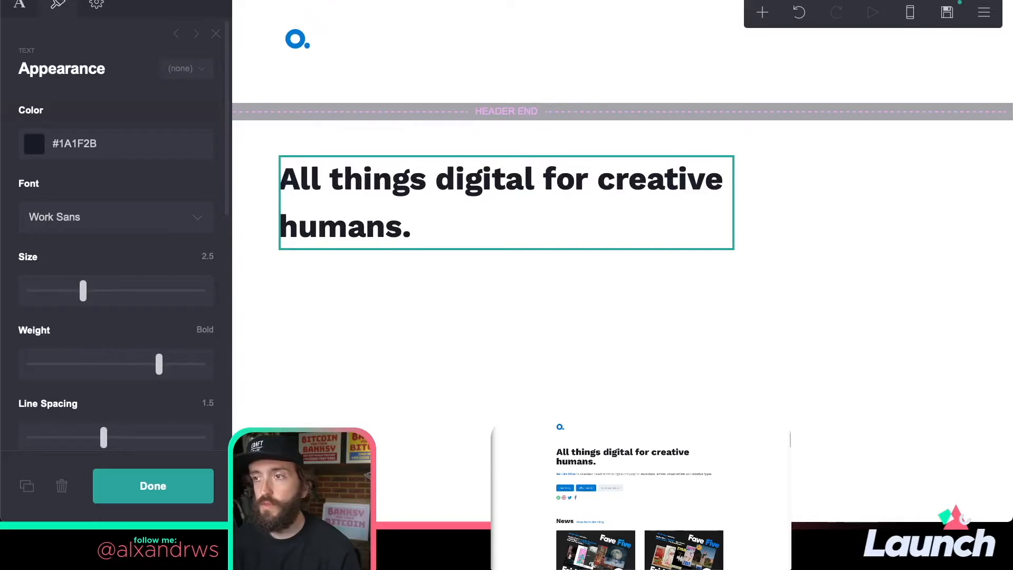
click(204, 402)
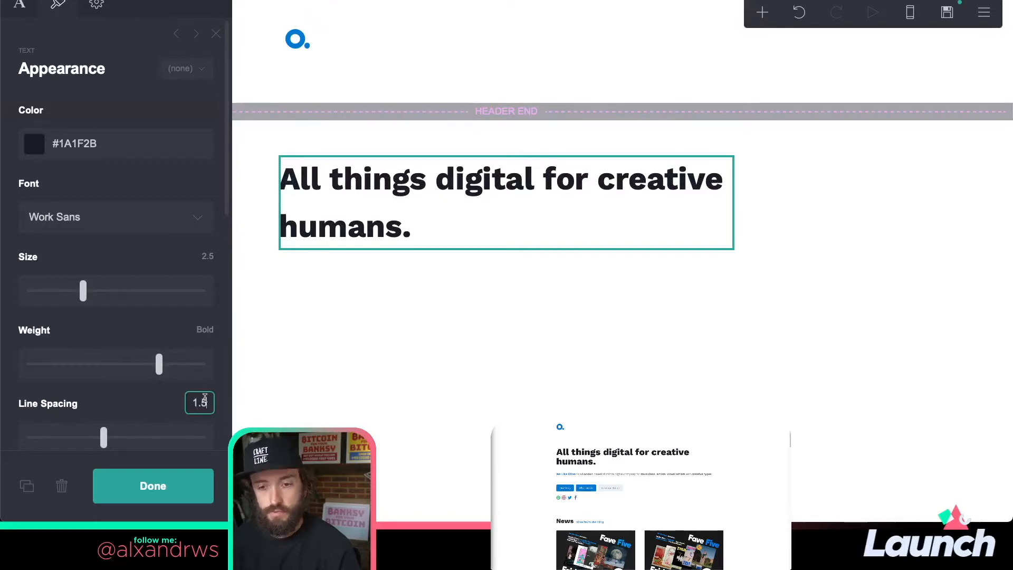
key(BackSpace)
double_click(204, 402)
text(1)
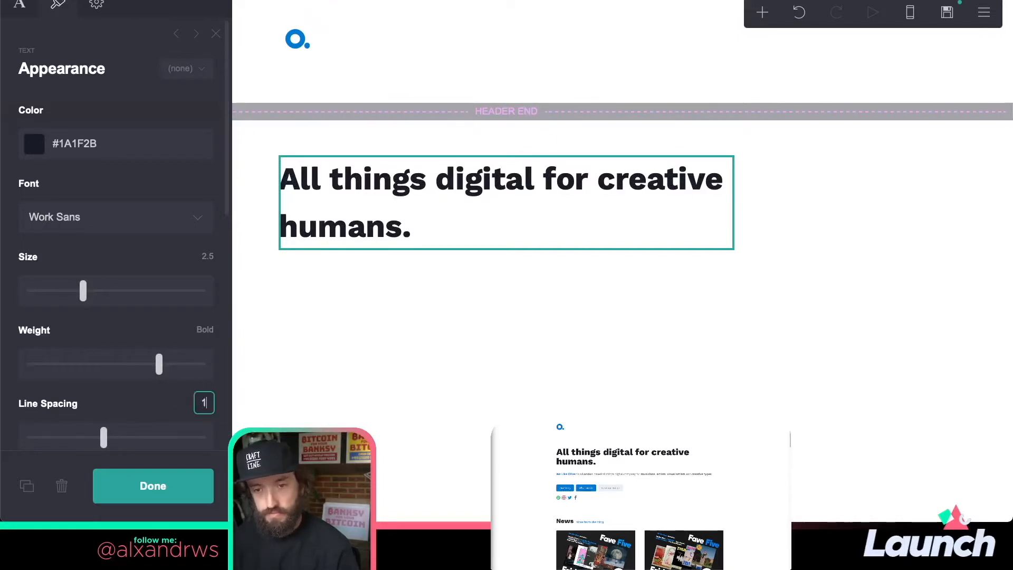
key(Tab)
scroll(116, 264, down, 5)
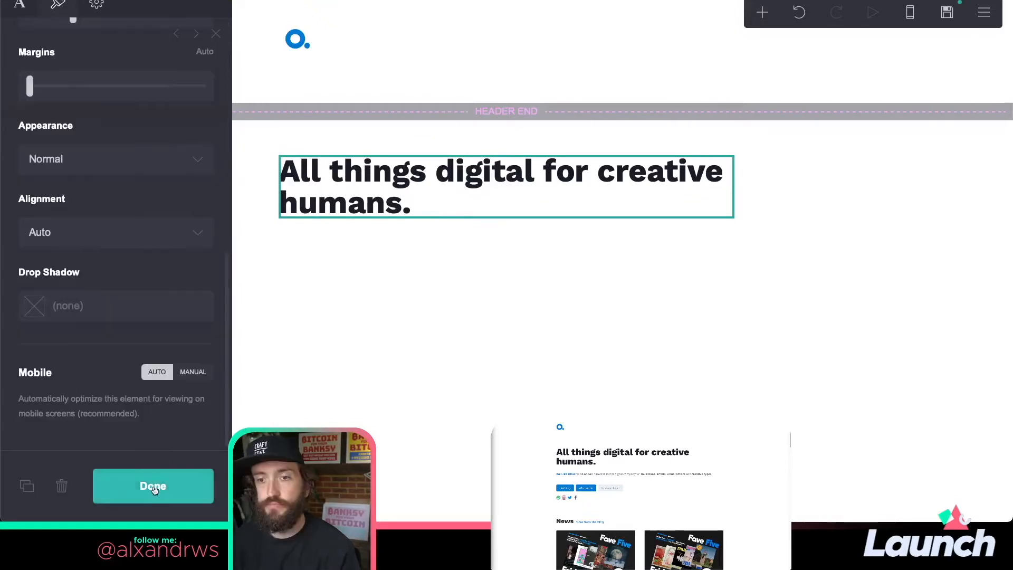
click(153, 485)
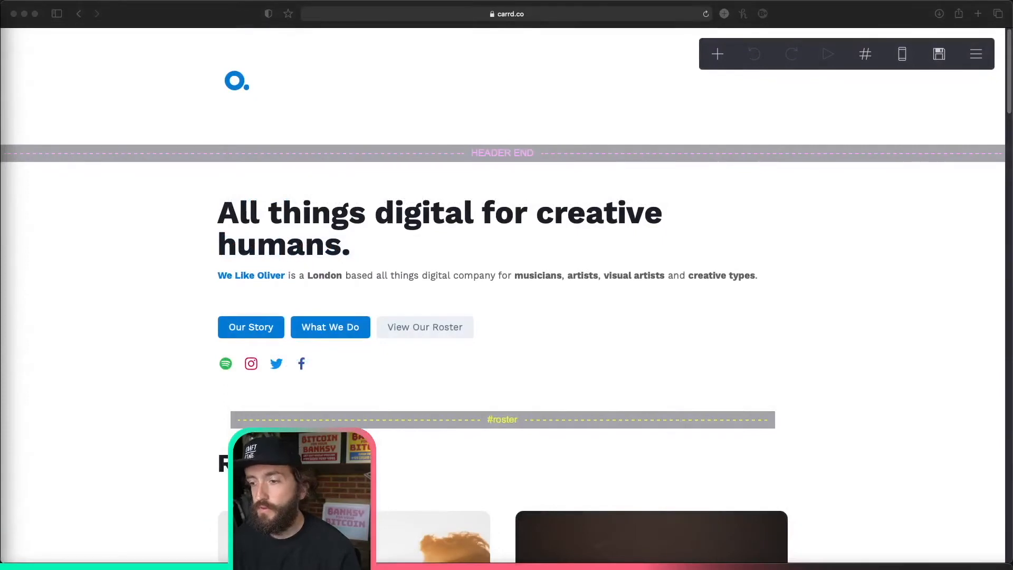
- Switch to Notes and copy the whole style code block from the Title Animation note
key(super+Tab)
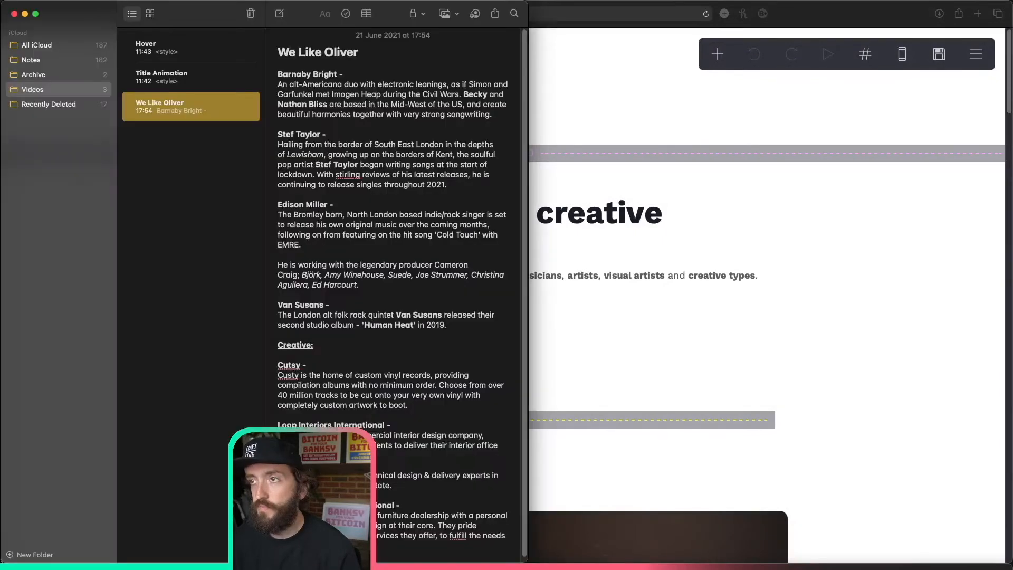
click(200, 80)
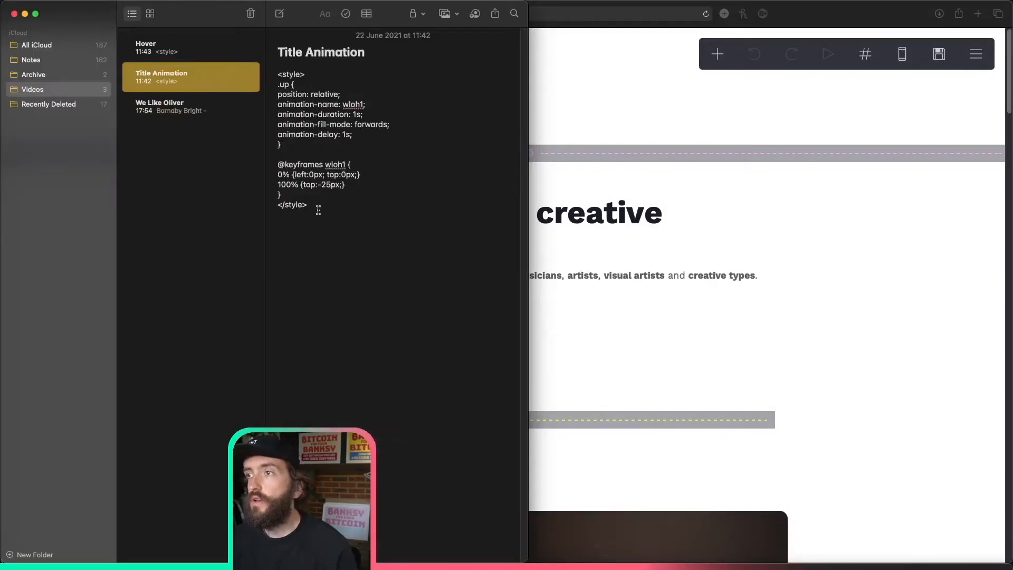
drag(318, 210, 281, 81)
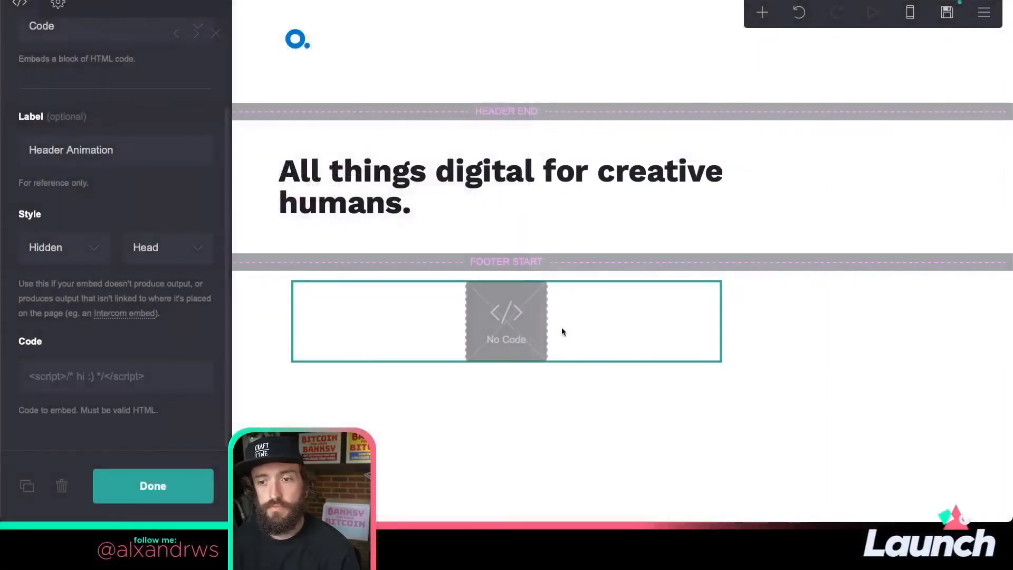
- Paste the copied style code into the Header Animation embed and review its .up class and wloh1 animation name
click(153, 375)
key(super+v)
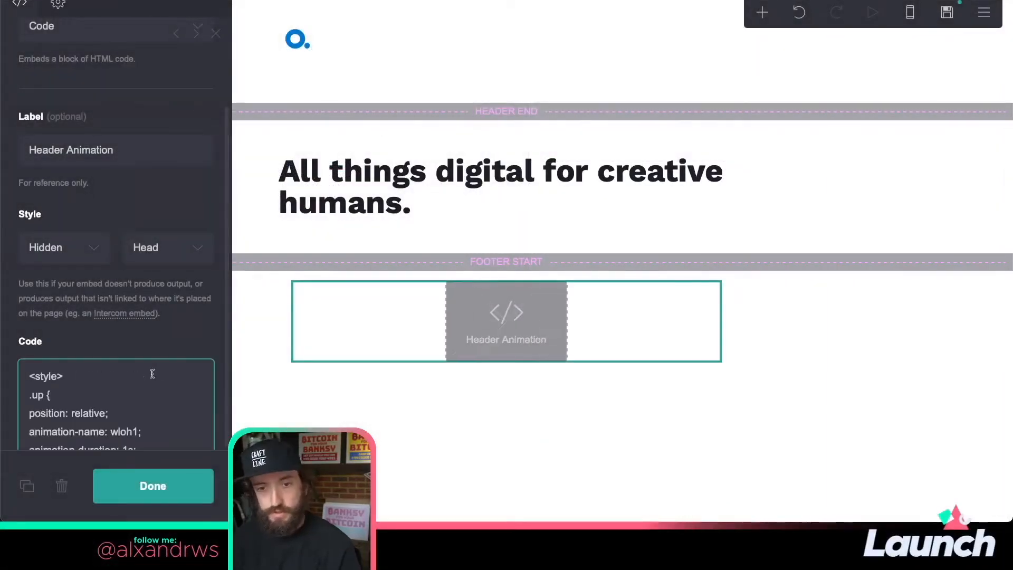
scroll(158, 322, down, 4)
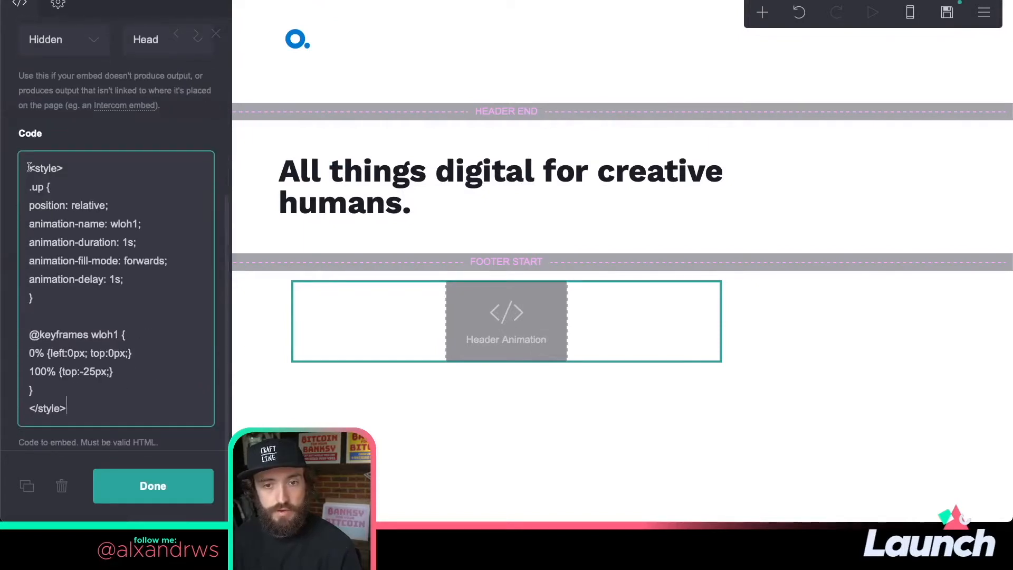
drag(29, 167, 64, 167)
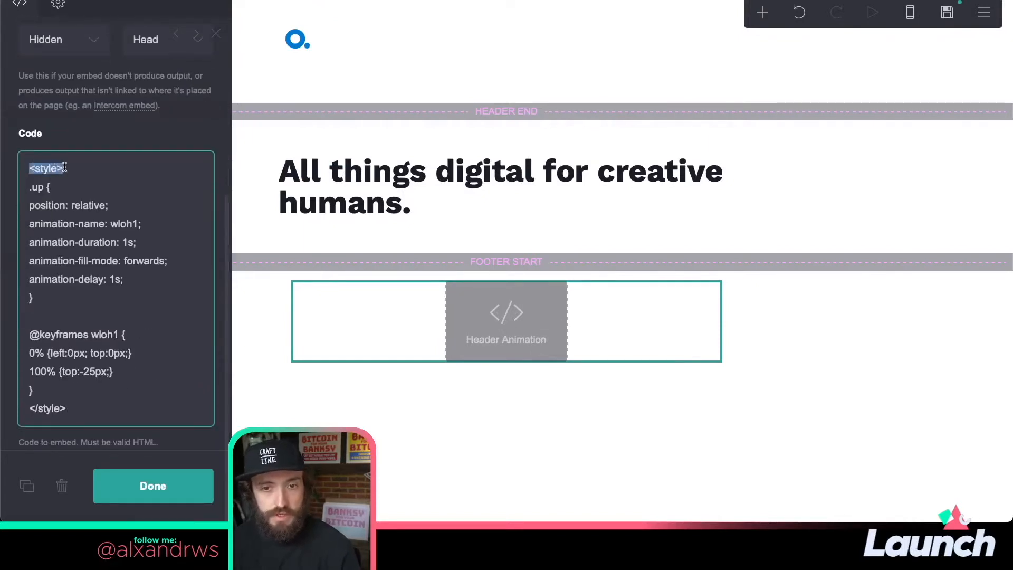
double_click(37, 188)
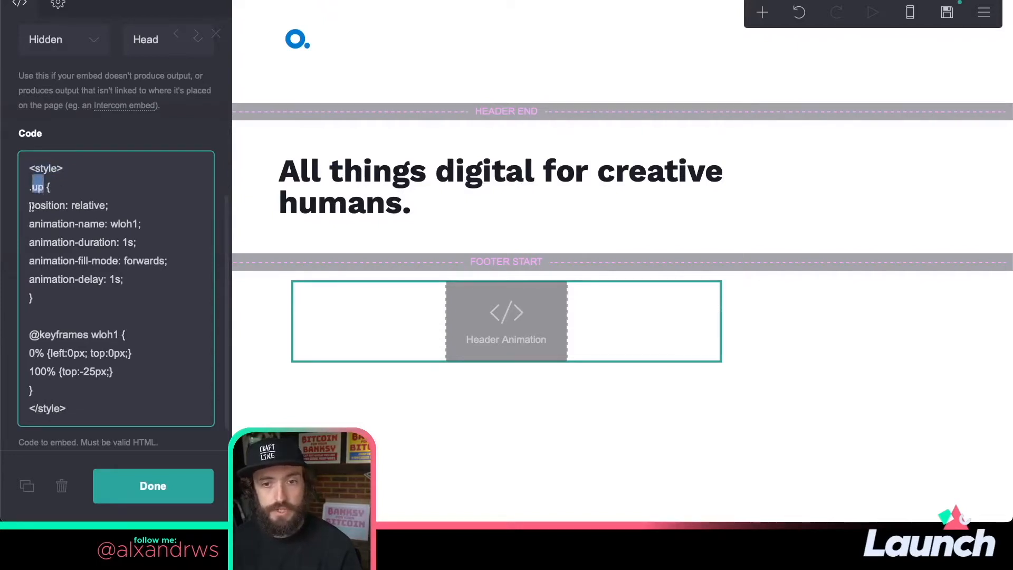
click(113, 206)
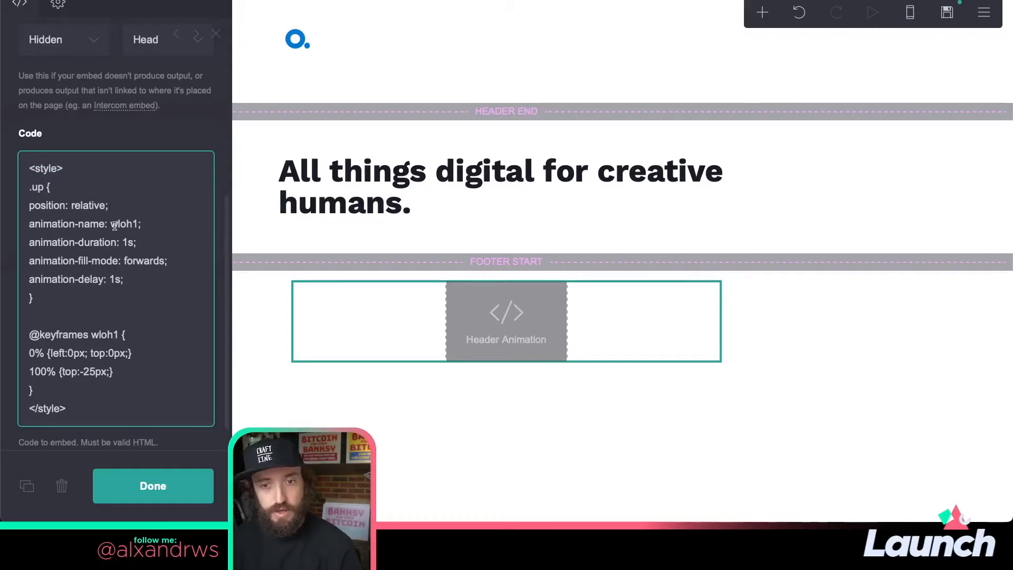
drag(111, 225, 138, 224)
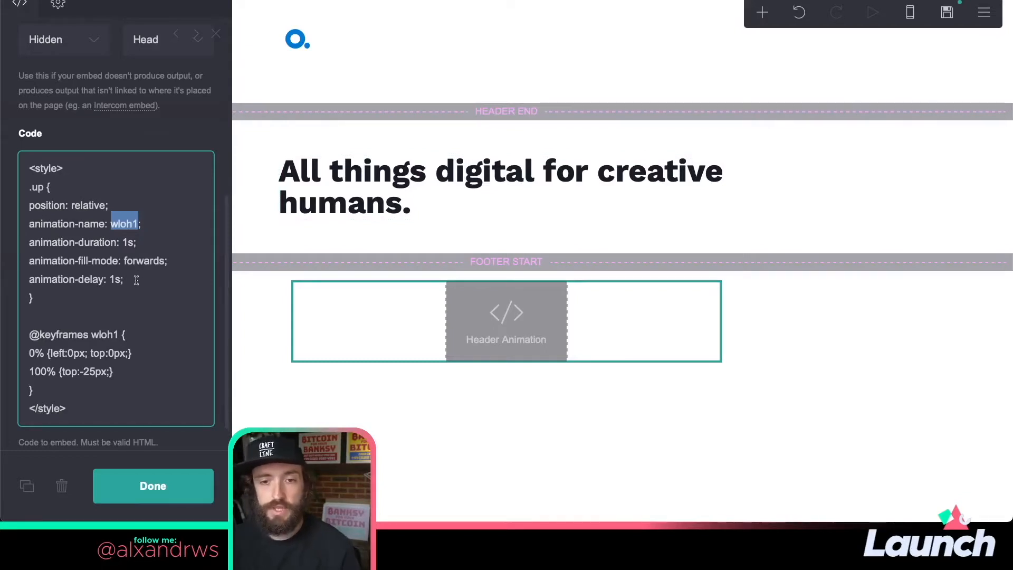
- Compare the wloh1 names in the embed's code and remove left:0px; from the 0% keyframe
scroll(113, 339, down, 2)
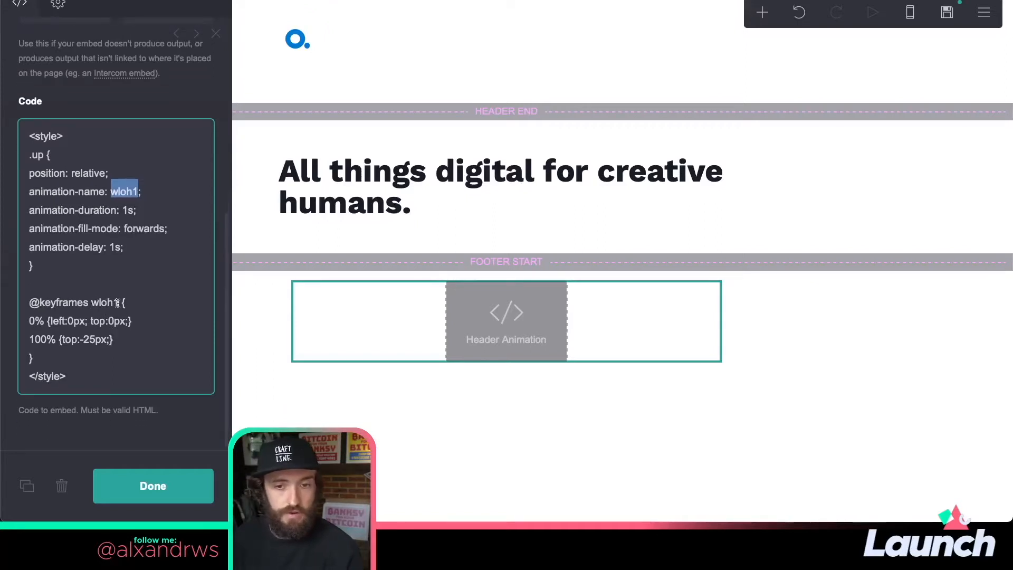
drag(118, 305, 101, 304)
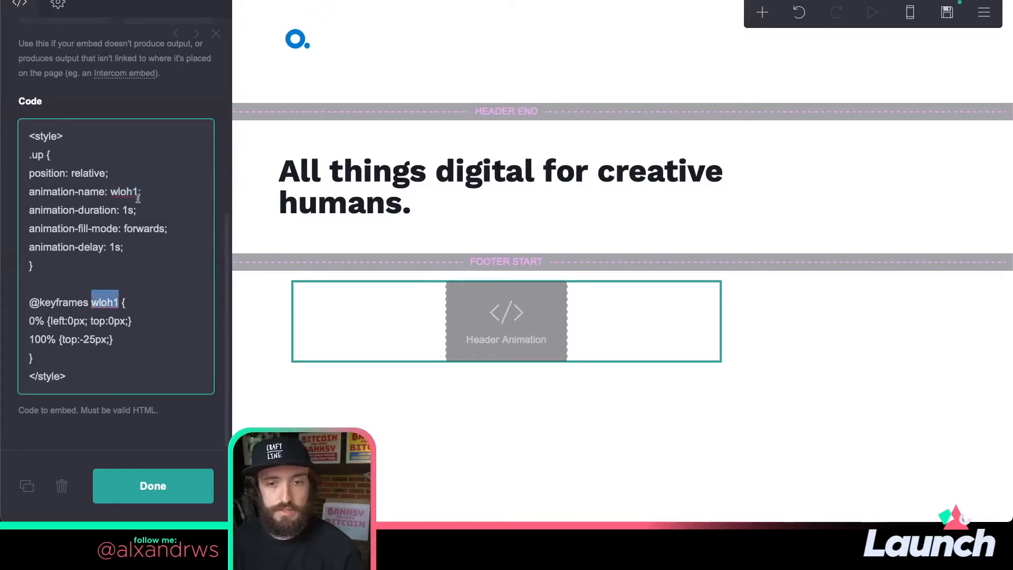
drag(139, 192, 110, 193)
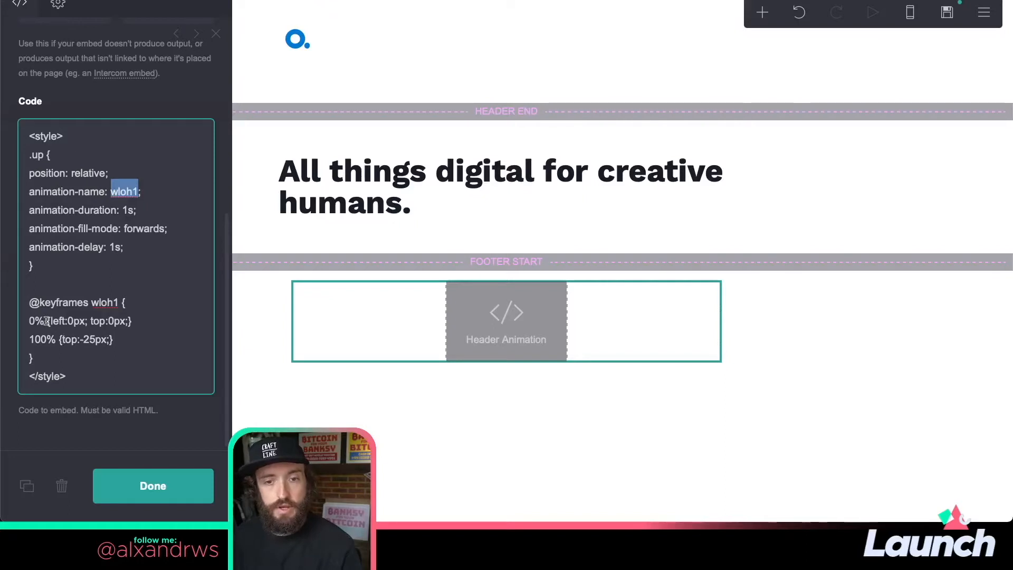
click(90, 320)
drag(91, 322, 52, 322)
key(BackSpace)
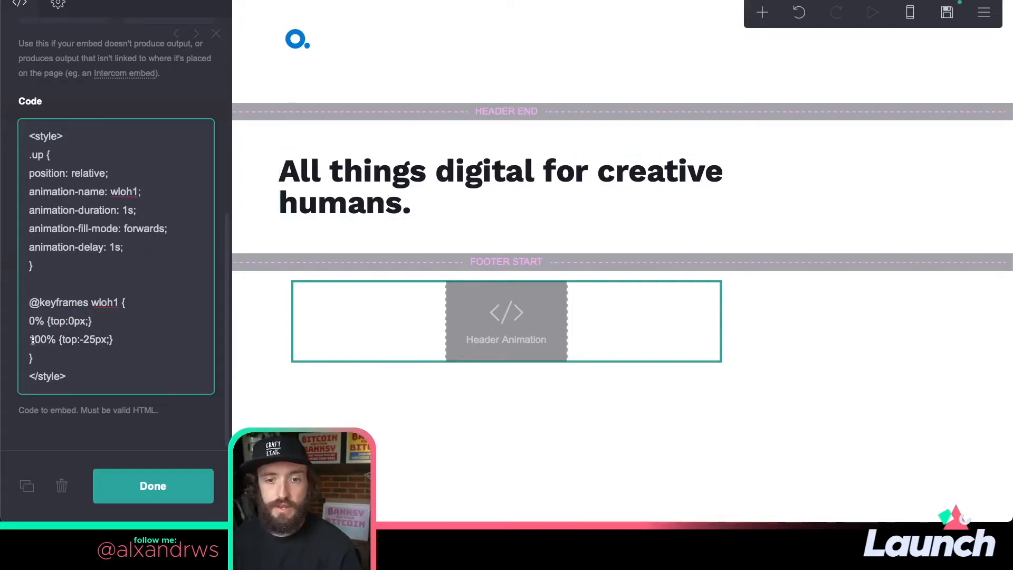
drag(30, 338, 55, 339)
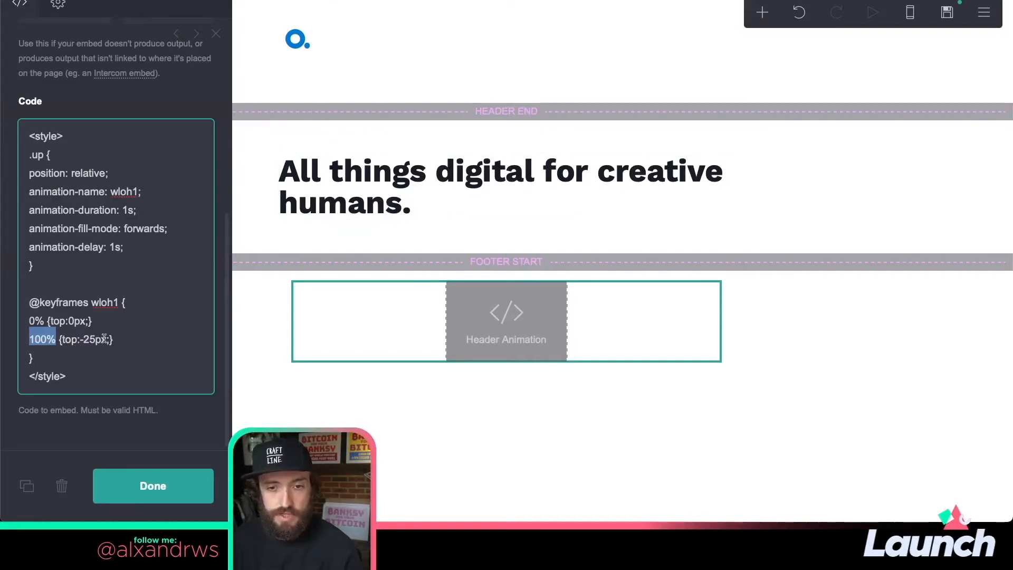
drag(107, 340, 95, 339)
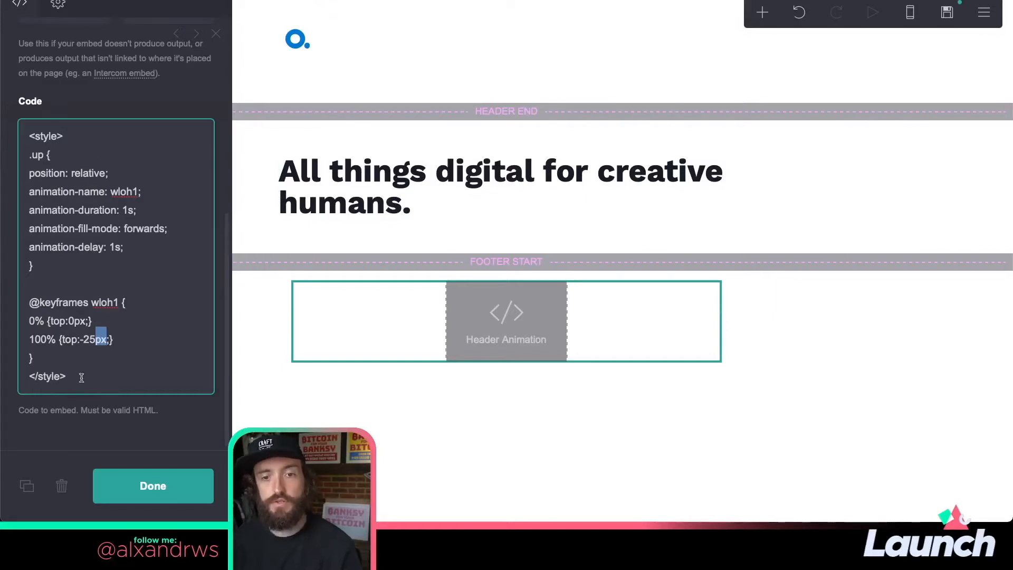
click(101, 320)
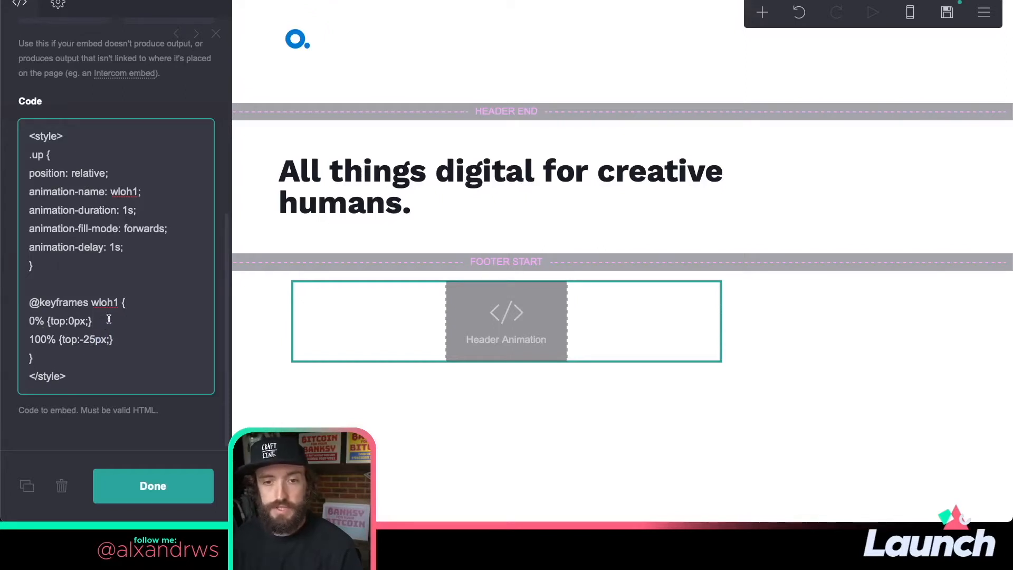
key(Return)
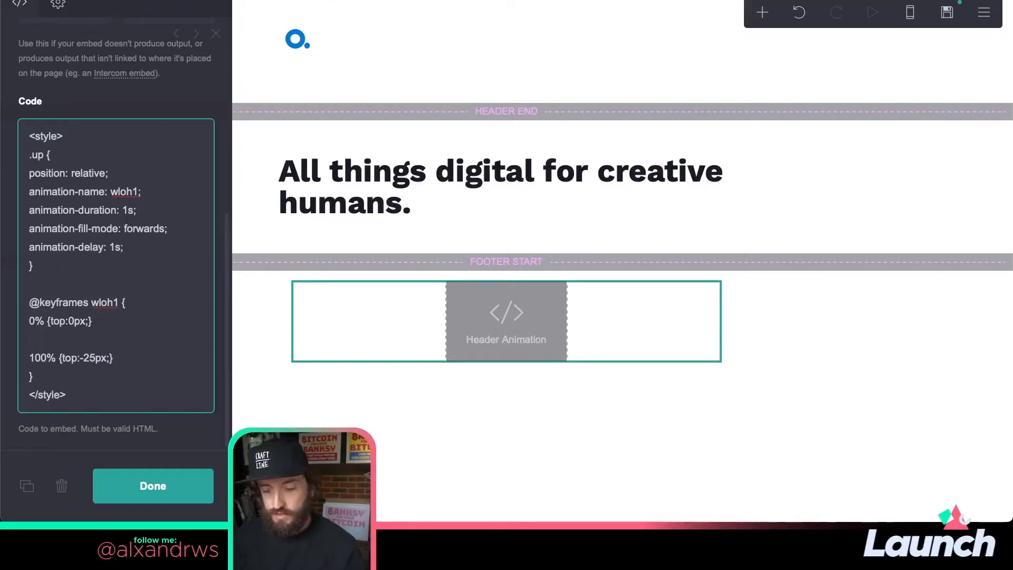
text(10)
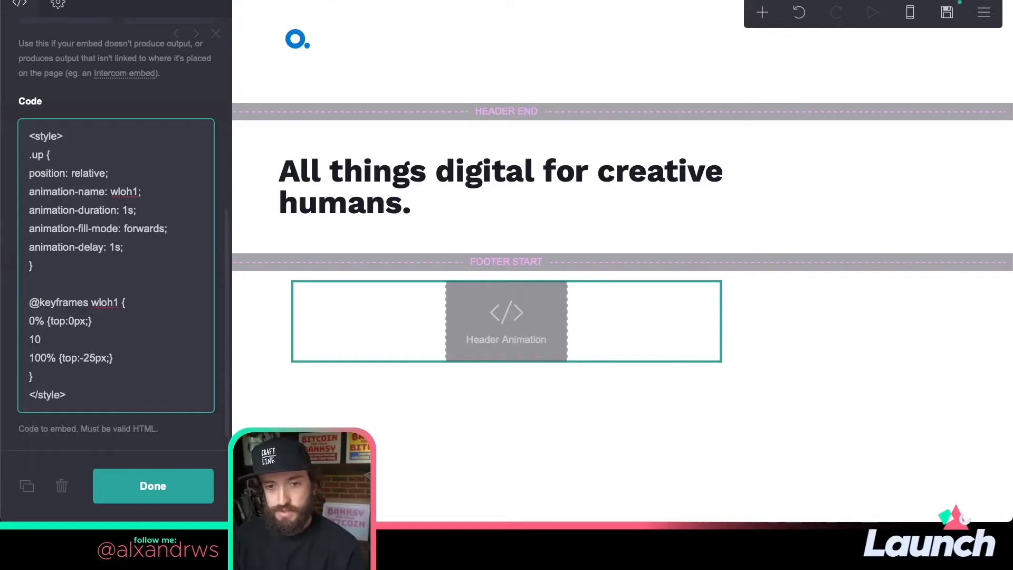
text(%)
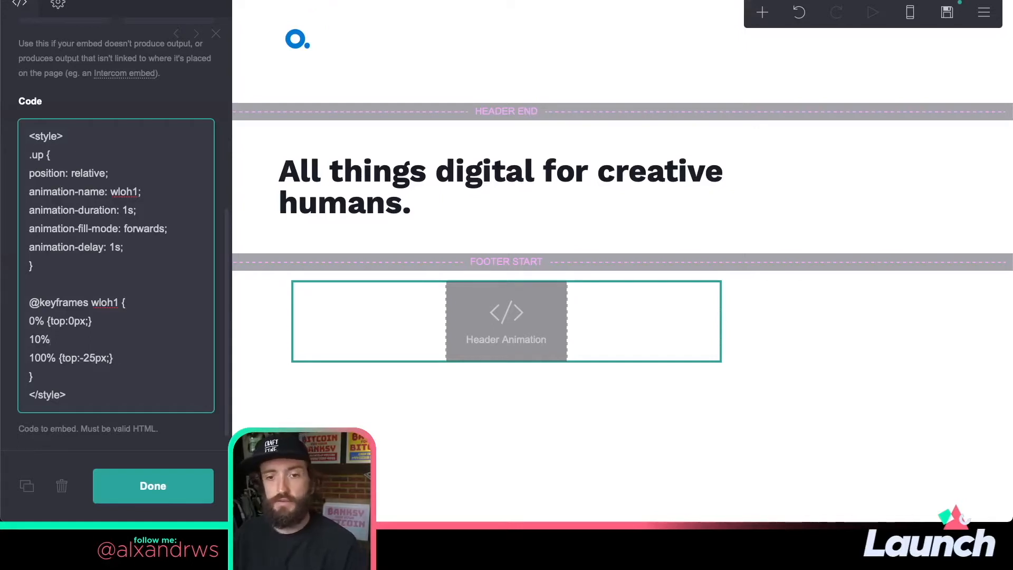
key(BackSpace)
key(BackSpace)
key(BackSpace)
key(BackSpace)
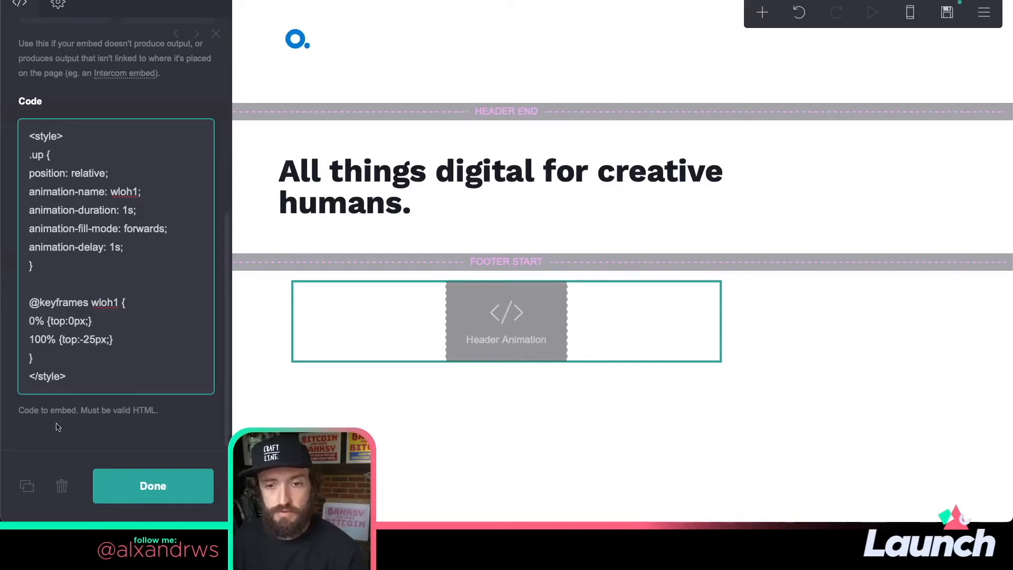
- Recheck the up class name in the Header Animation embed's code and finish editing the embed
click(172, 485)
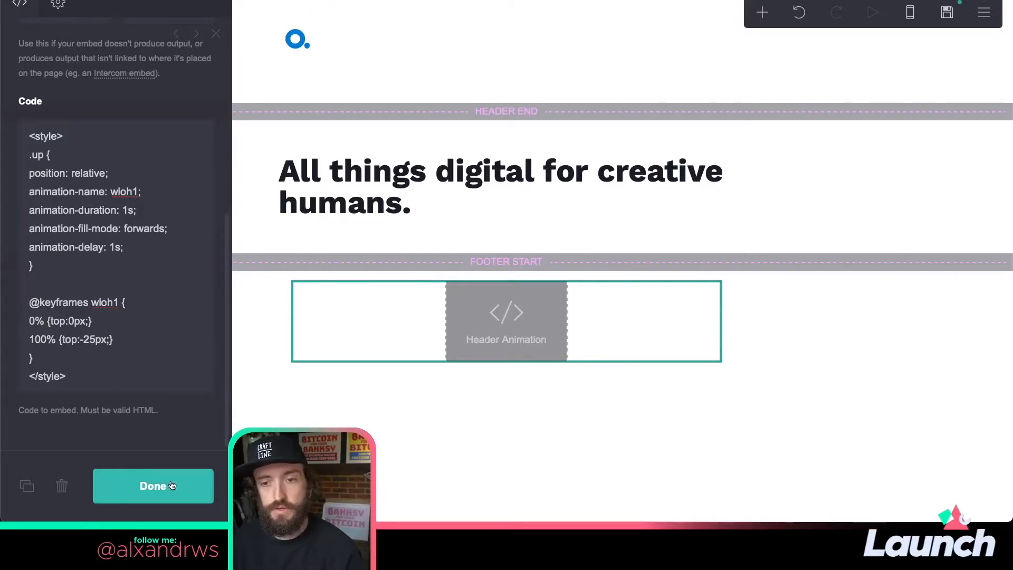
click(332, 323)
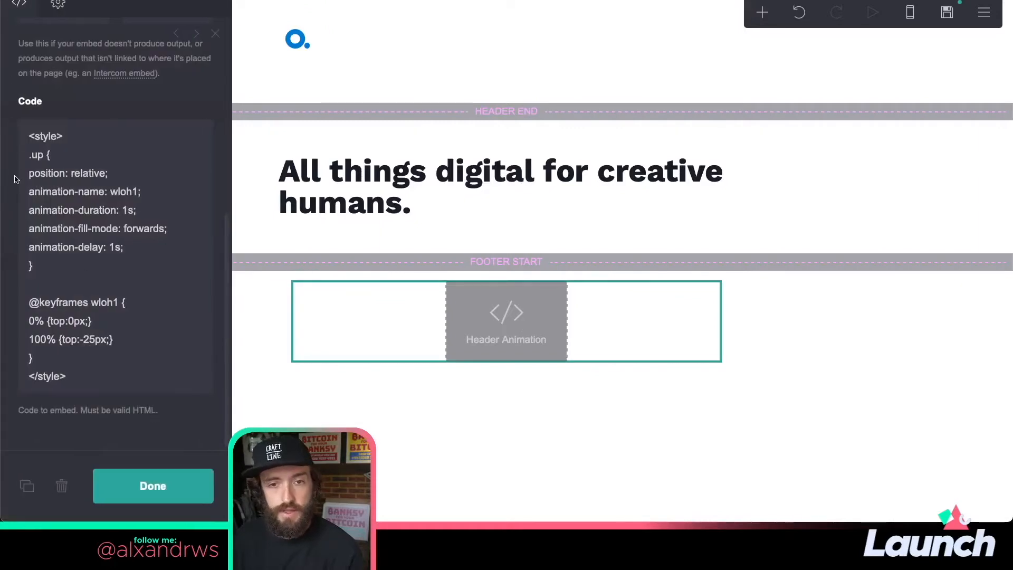
double_click(44, 155)
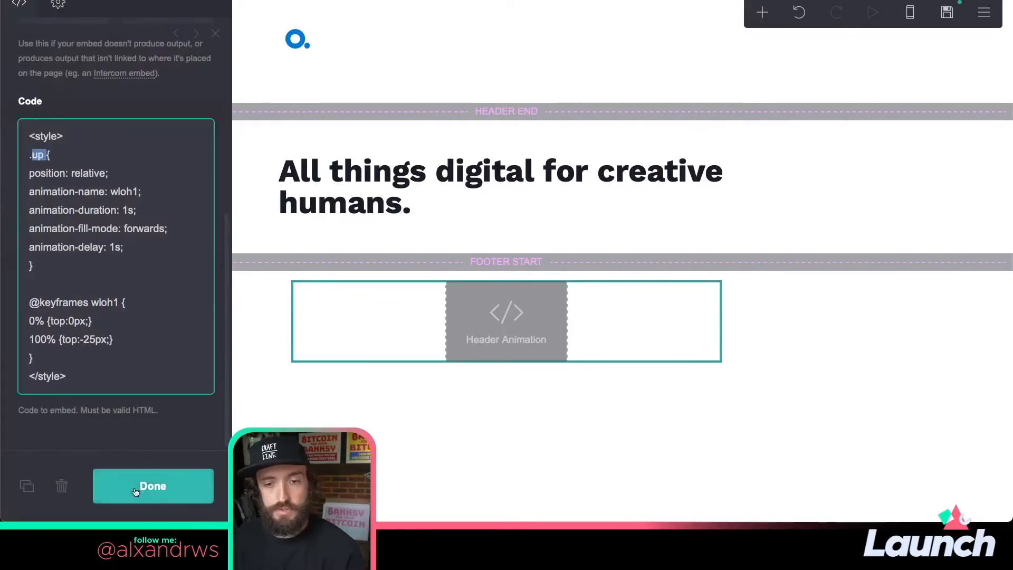
click(153, 485)
- Assign the class up to the "All things digital for creative humans." title text
click(401, 197)
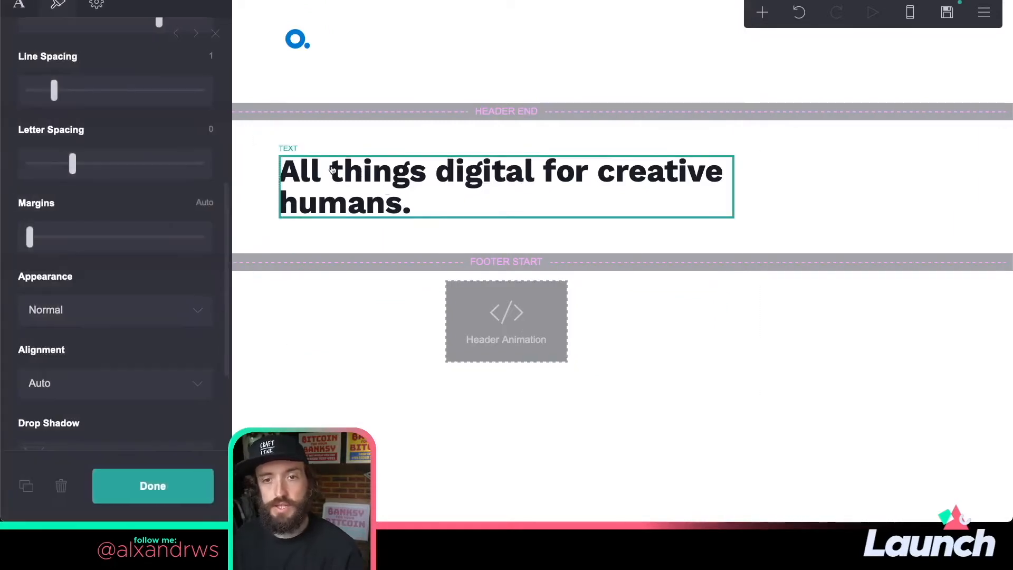
click(98, 4)
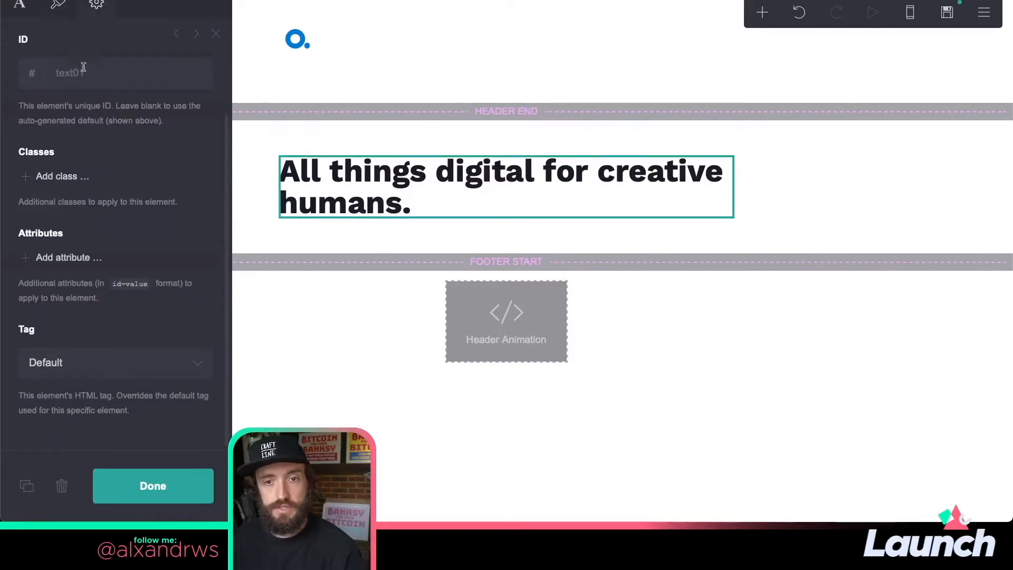
click(72, 179)
click(95, 188)
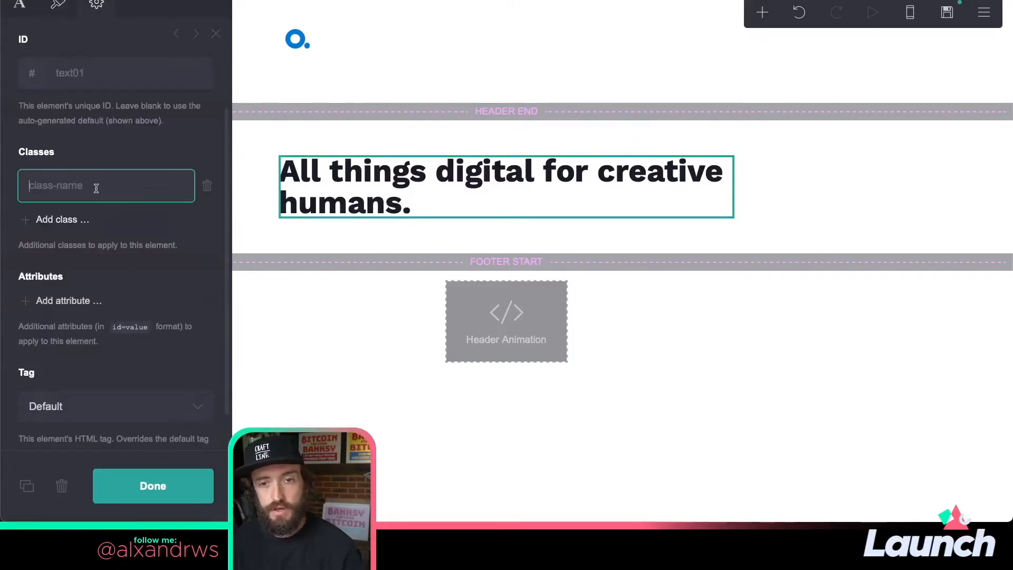
text(up)
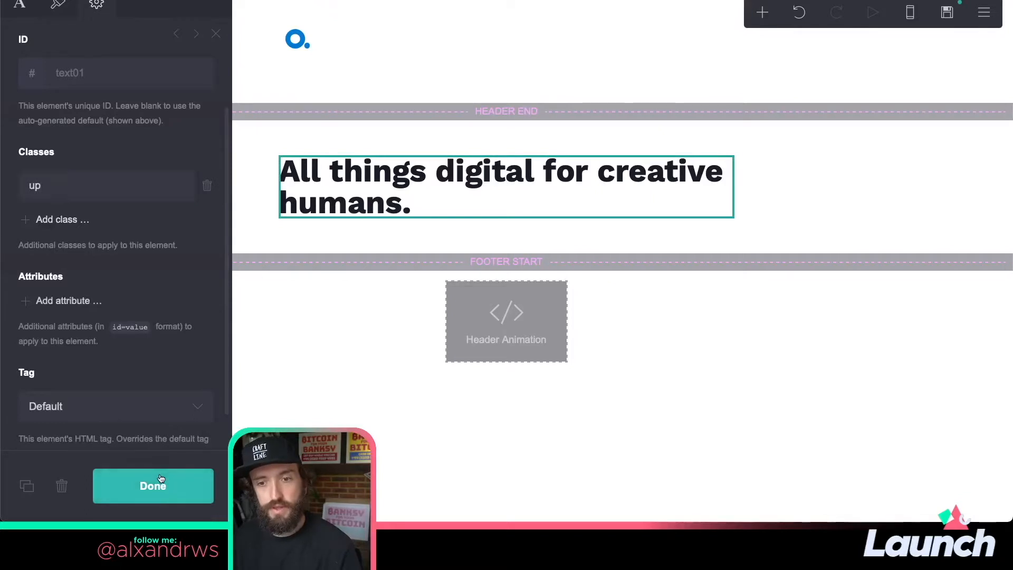
click(159, 479)
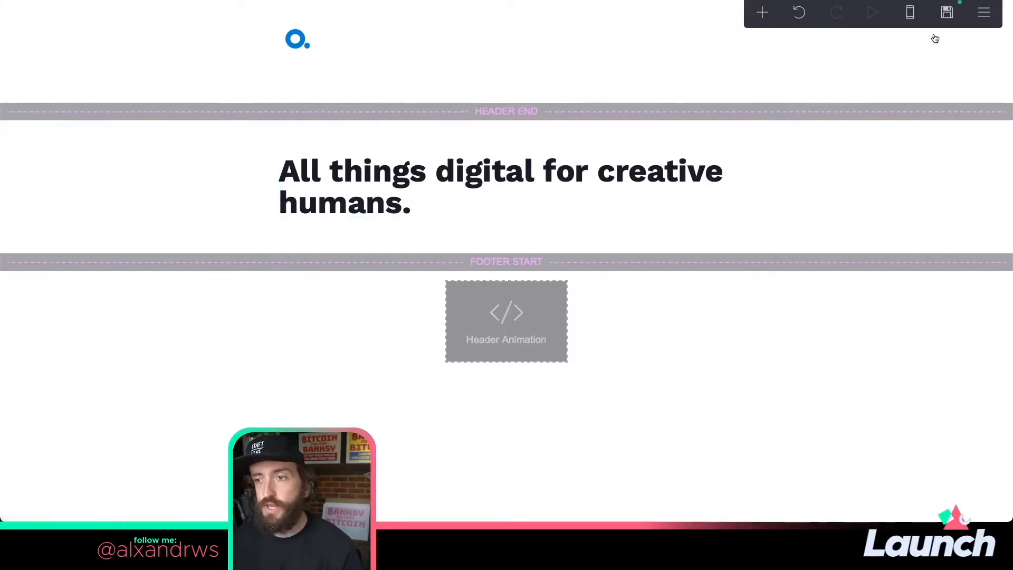
- Fill in the publish settings with WLO Test as title and description, and wlotest as the .carrd.co address
click(947, 13)
click(154, 136)
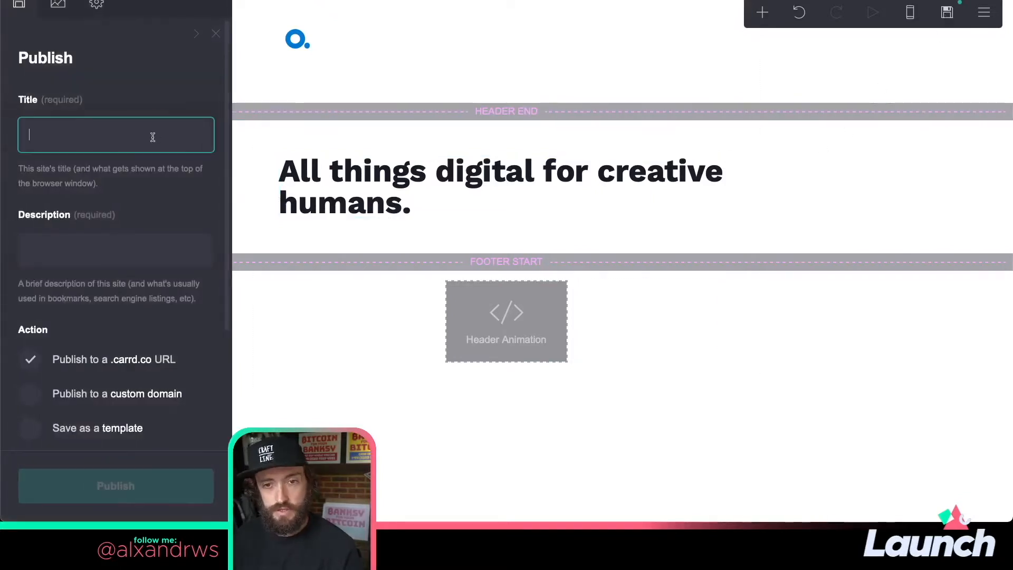
text(WL)
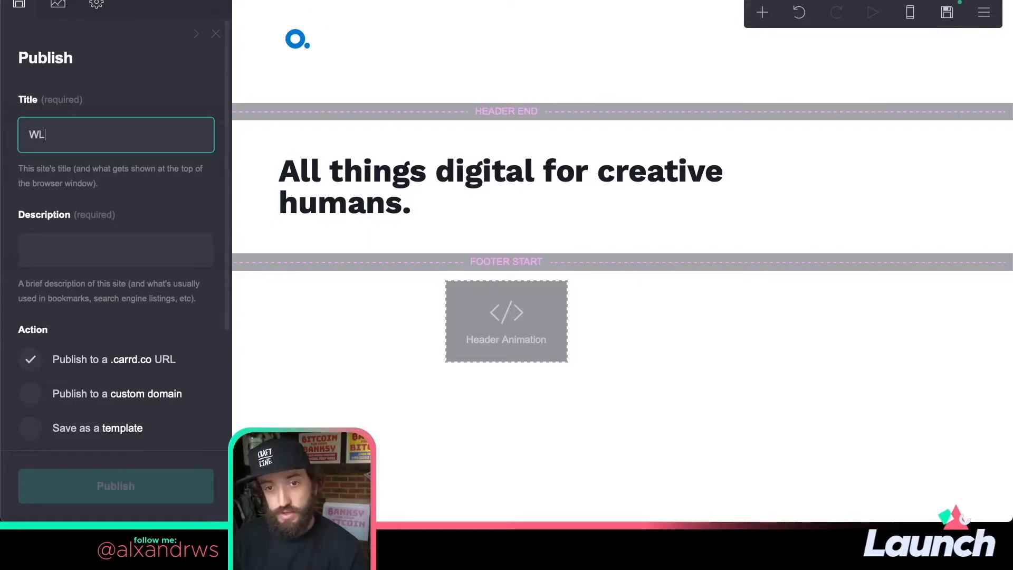
text(O Test)
key(Tab)
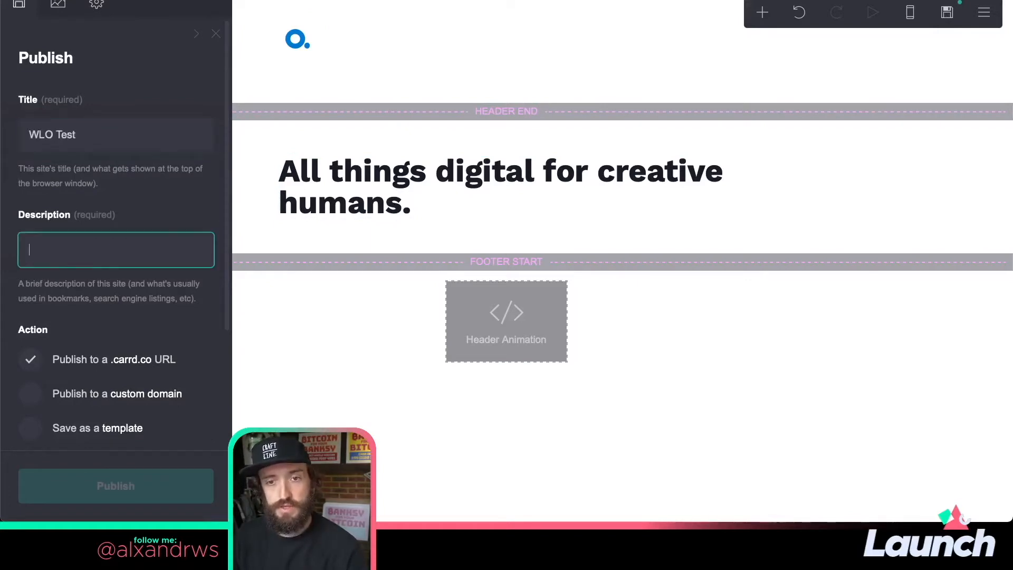
text(WLO Test)
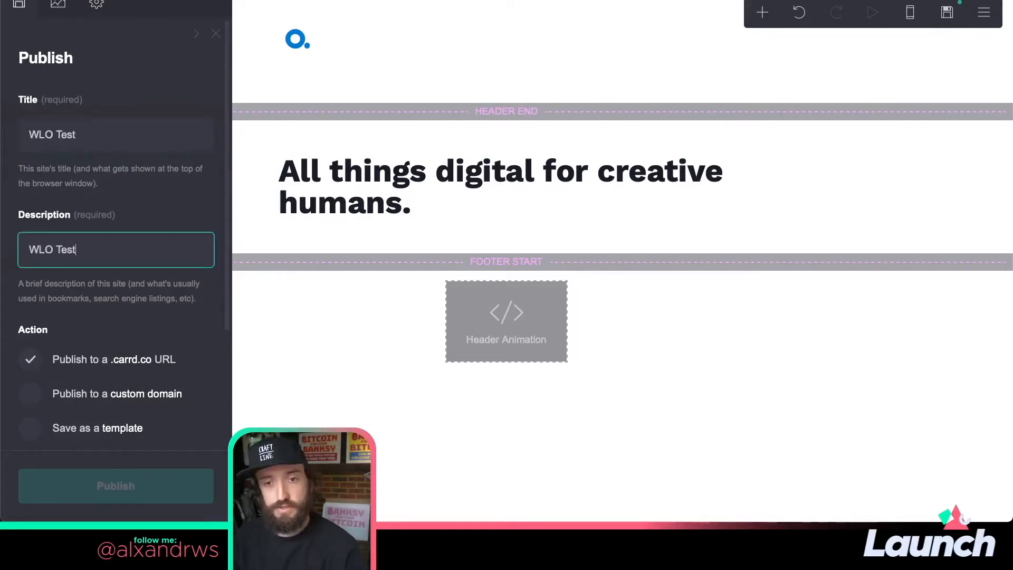
click(139, 372)
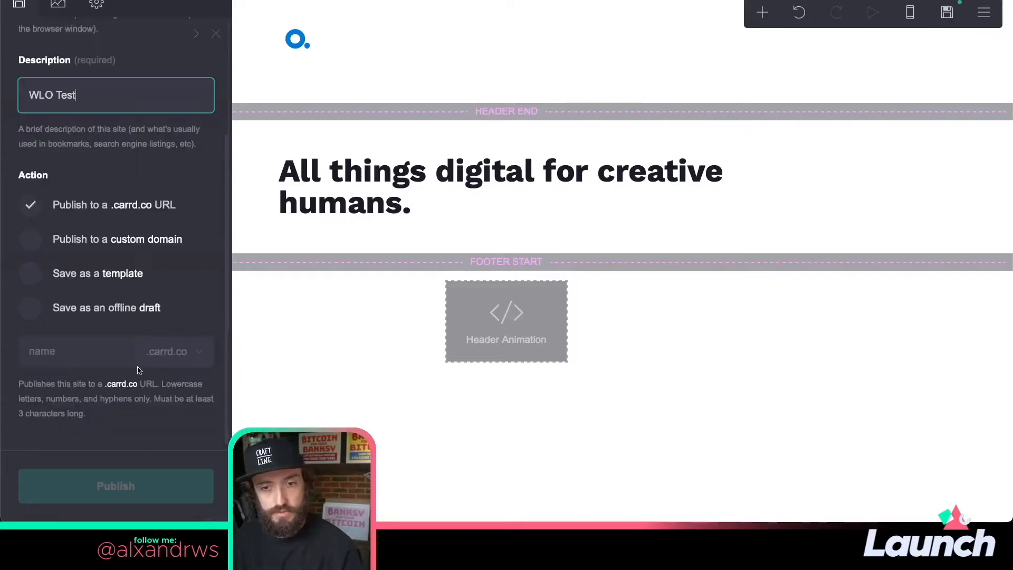
click(108, 357)
text(wlotest)
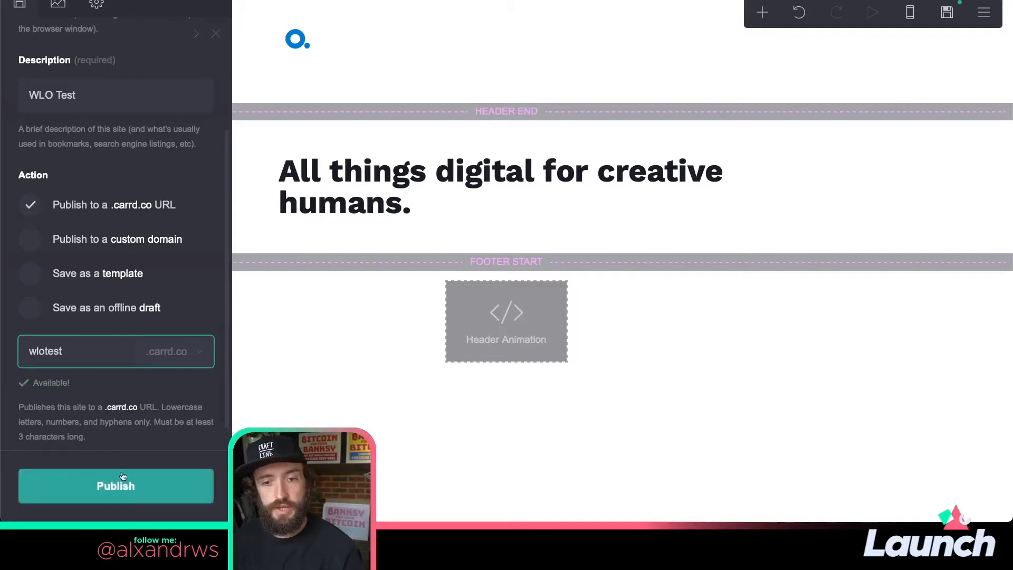
- Publish the site to wlotest.carrd.co, view the title animation on the live page and return to the editor
click(122, 489)
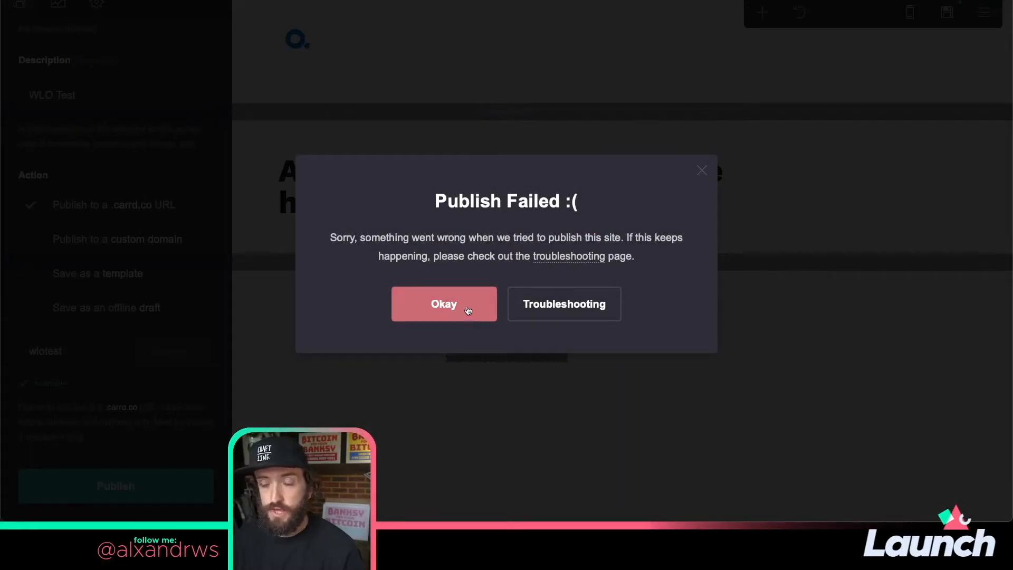
click(468, 311)
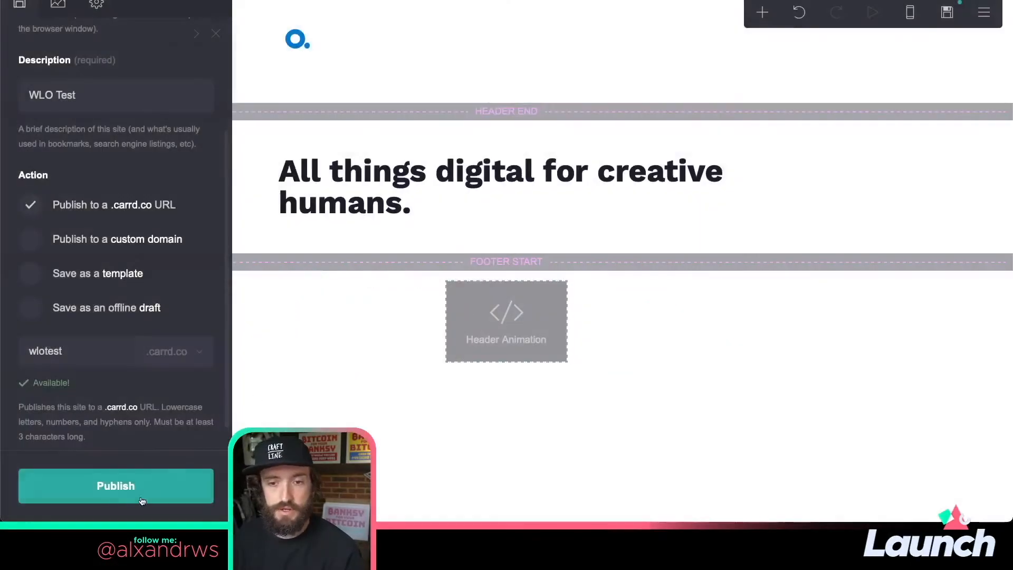
click(142, 487)
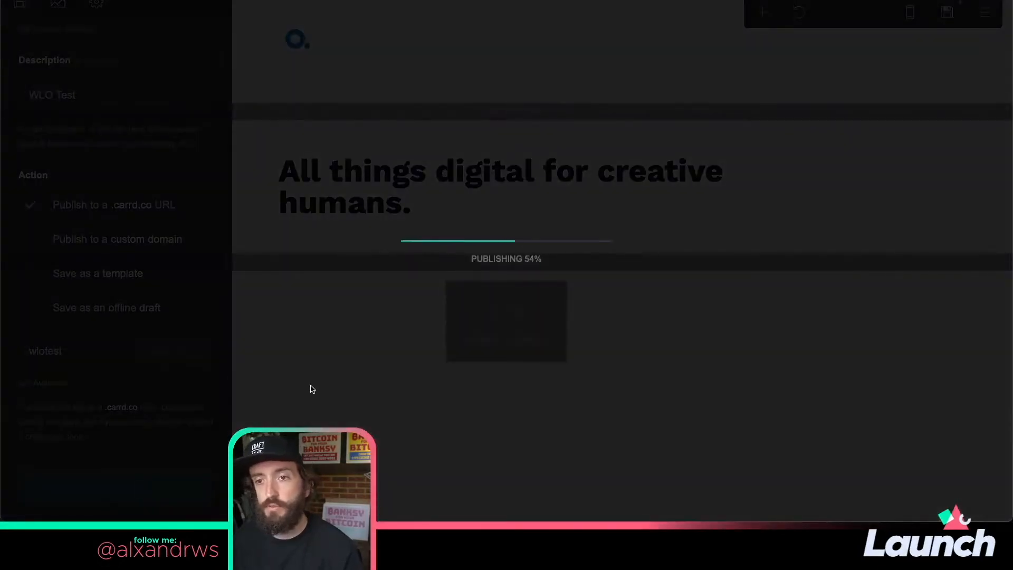
click(575, 297)
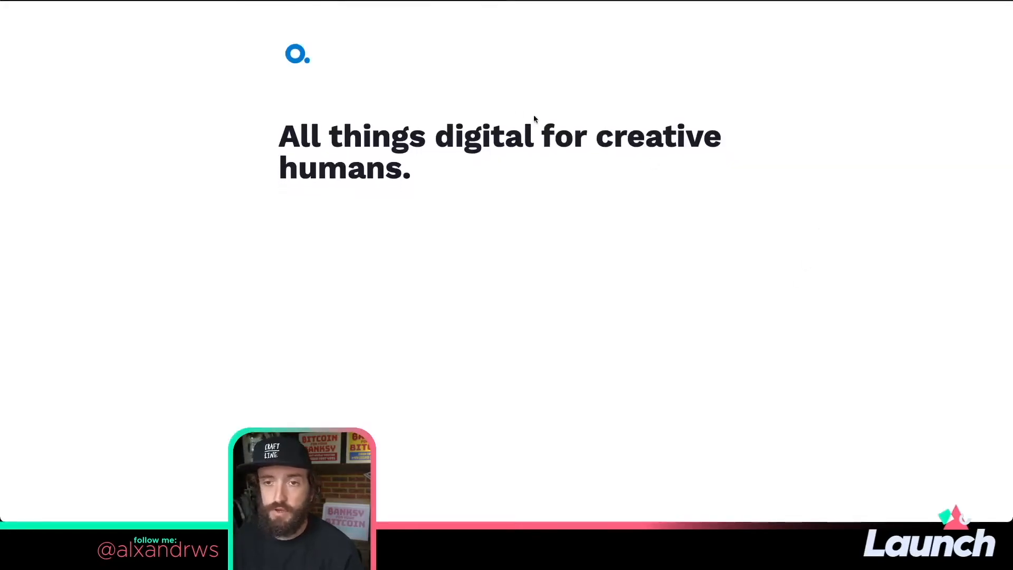
click(412, 2)
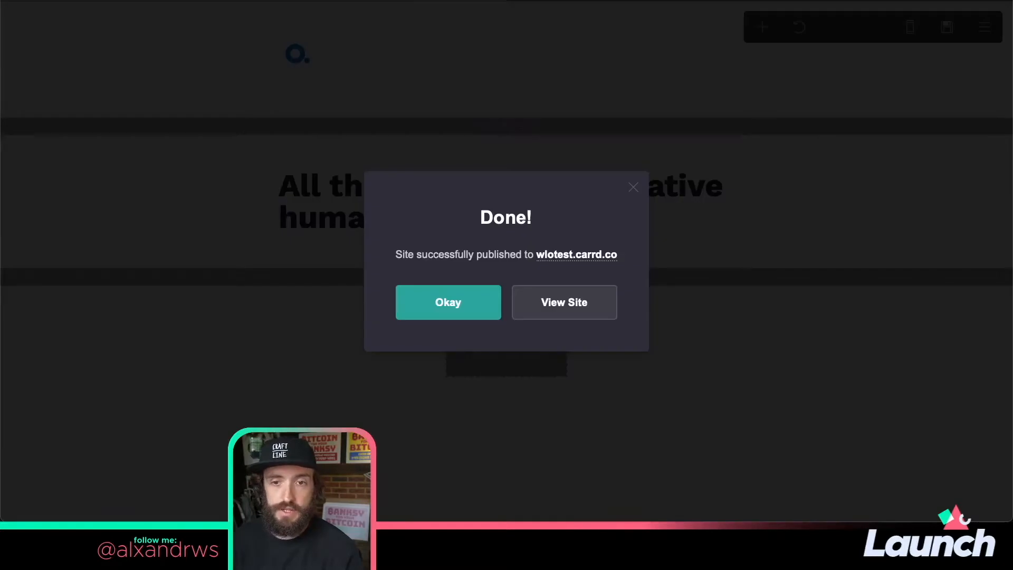
click(460, 292)
- Set the 100% keyframe's top value to 25px in the Header Animation embed's code and finish editing the embed
click(452, 206)
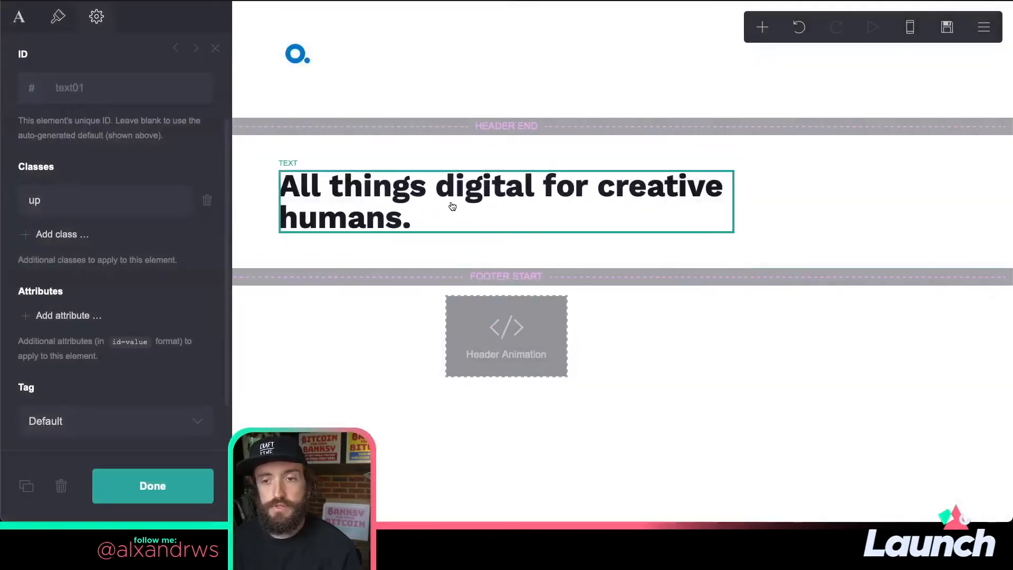
click(526, 343)
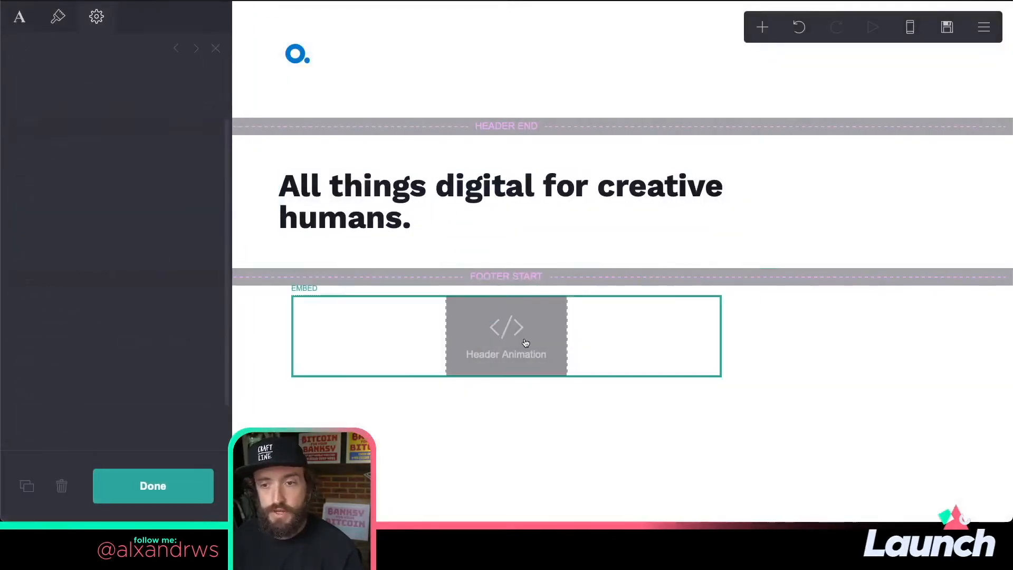
scroll(131, 352, down, 5)
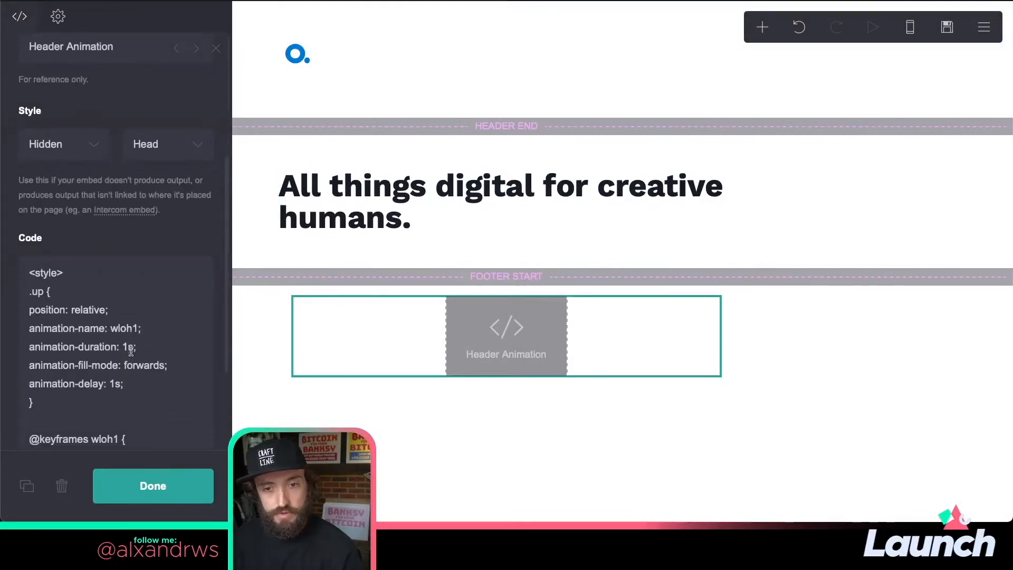
scroll(130, 352, down, 3)
click(95, 338)
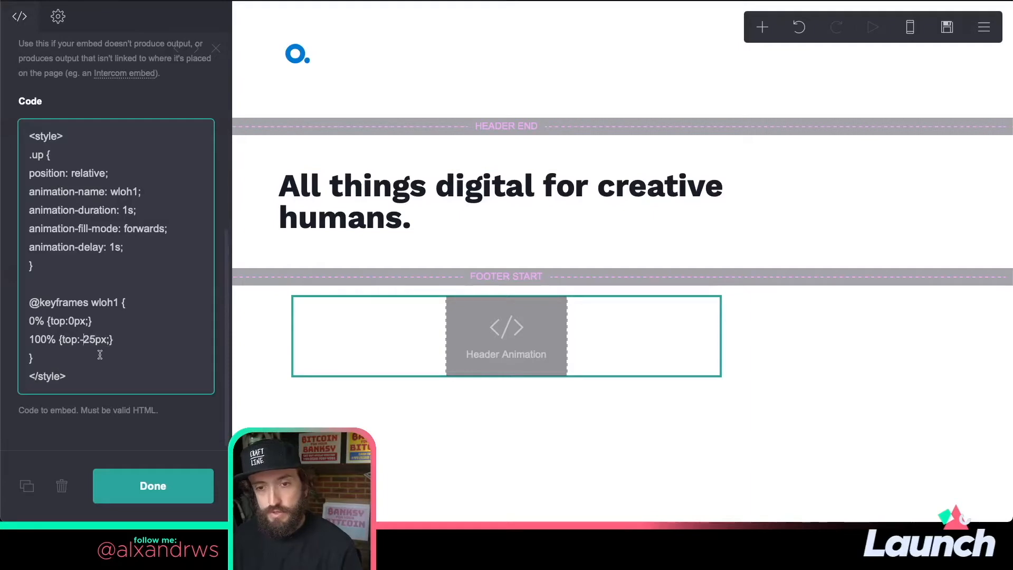
key(BackSpace)
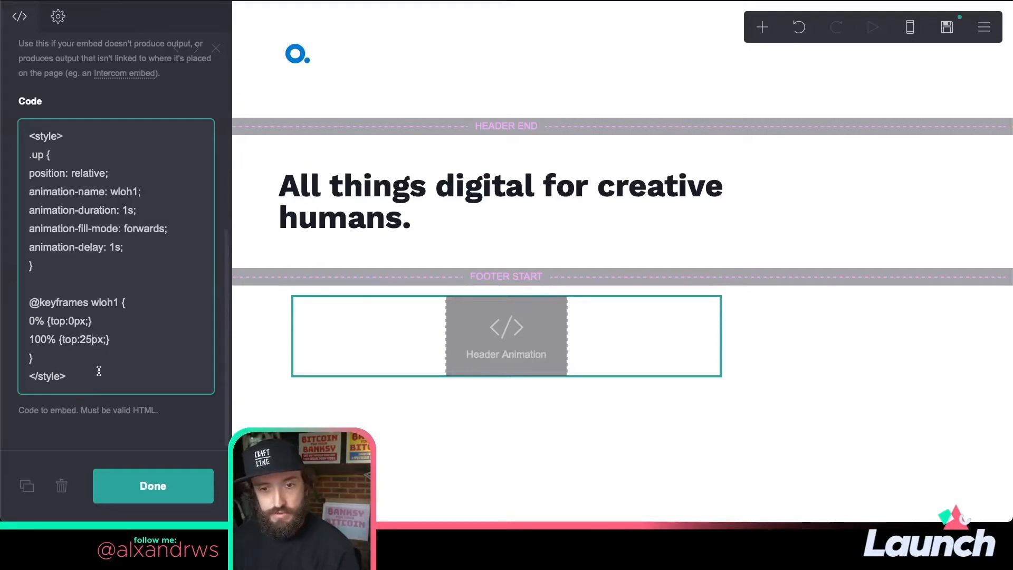
click(153, 485)
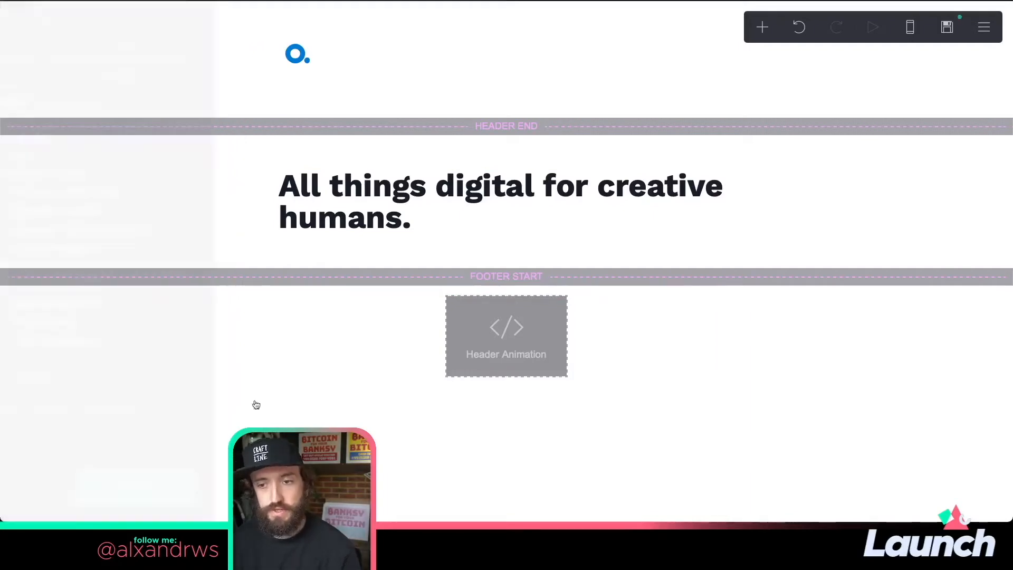
- Publish the changes to wlotest.carrd.co, view the title animation on the live page and return to the editor
click(948, 26)
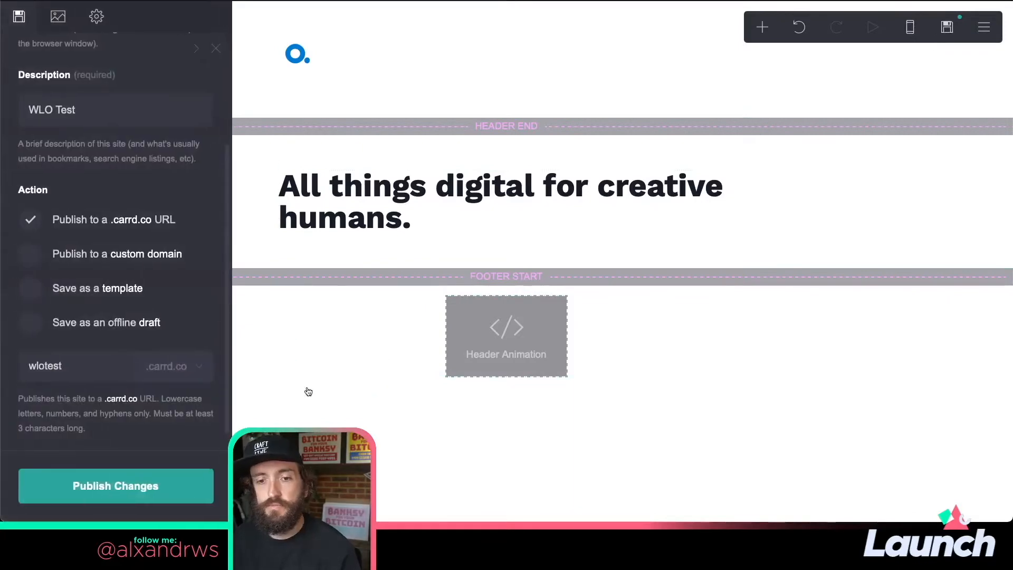
click(174, 484)
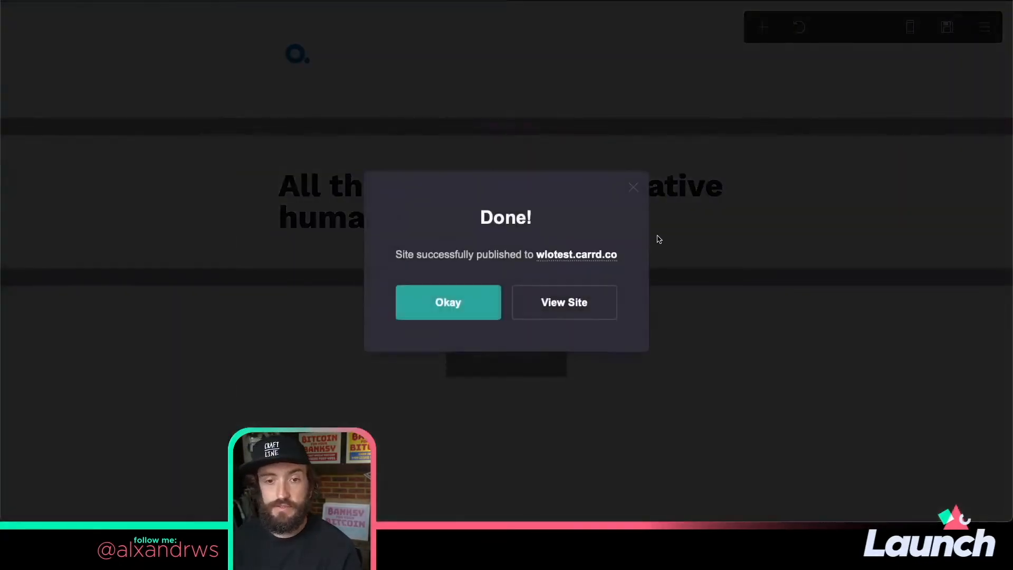
click(602, 304)
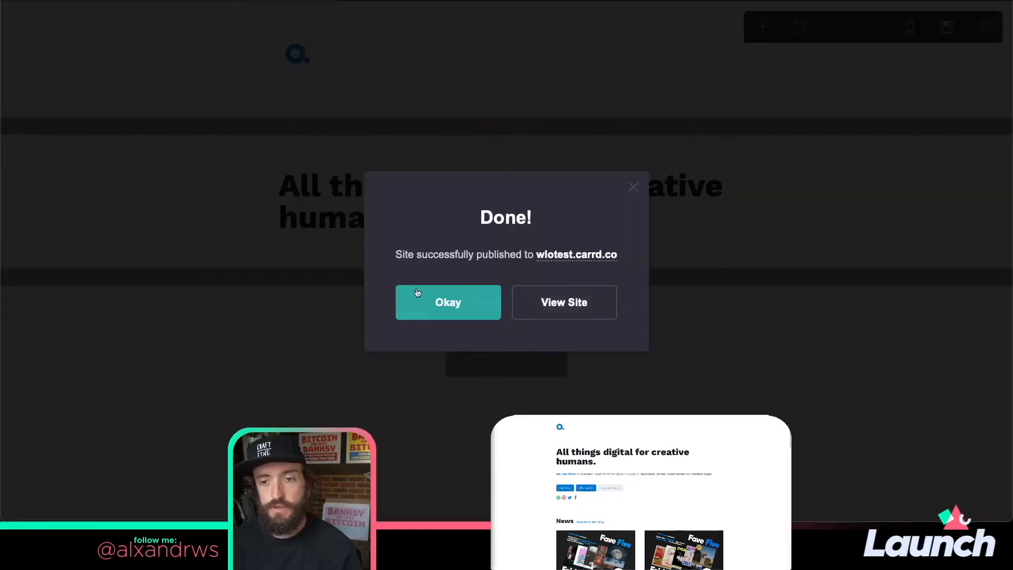
click(417, 293)
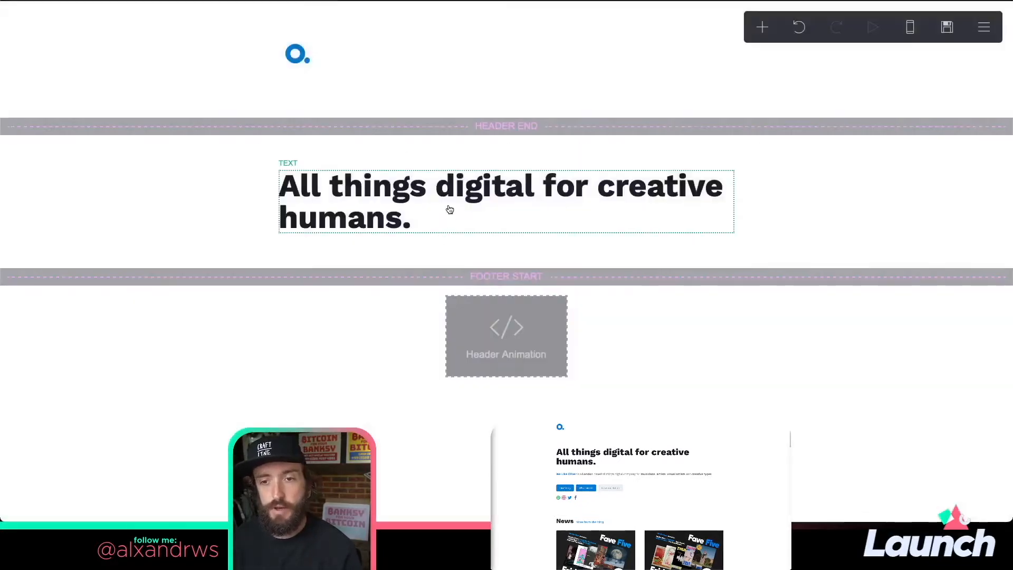
- Set the 100% keyframe's top value back to -25px in the Header Animation embed's code and finish editing the embed
click(450, 208)
click(491, 311)
scroll(97, 369, down, 5)
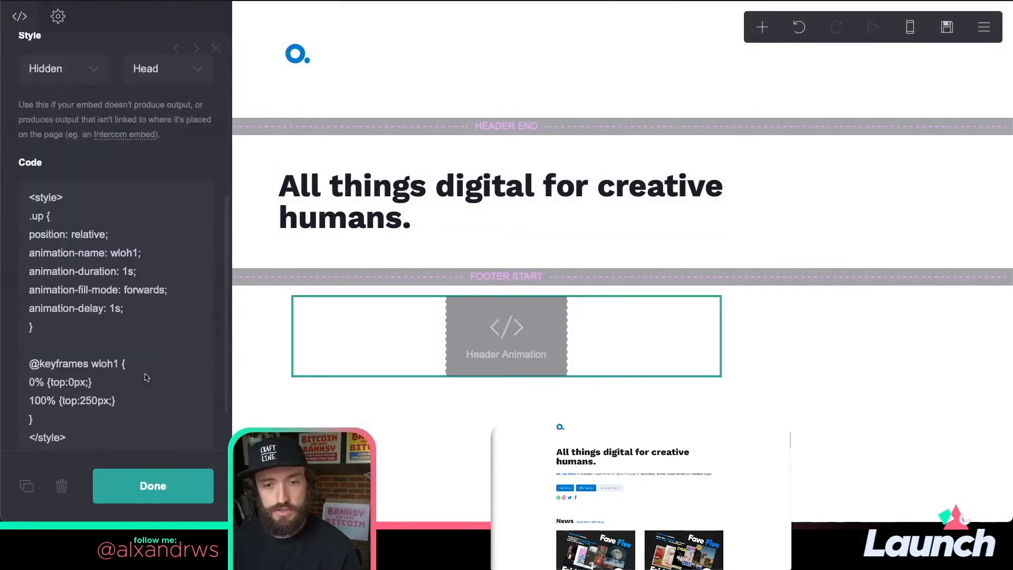
click(97, 401)
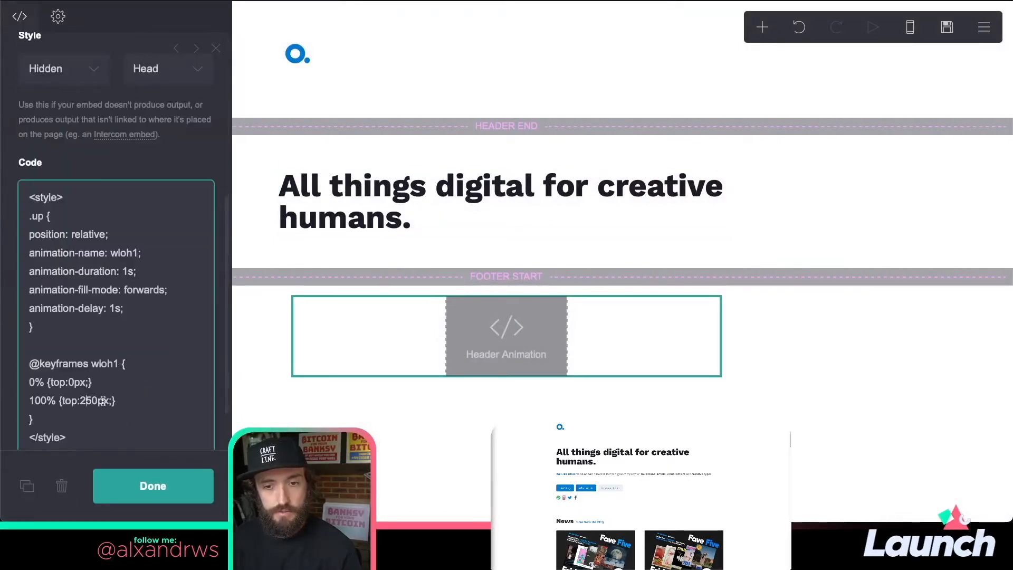
key(BackSpace)
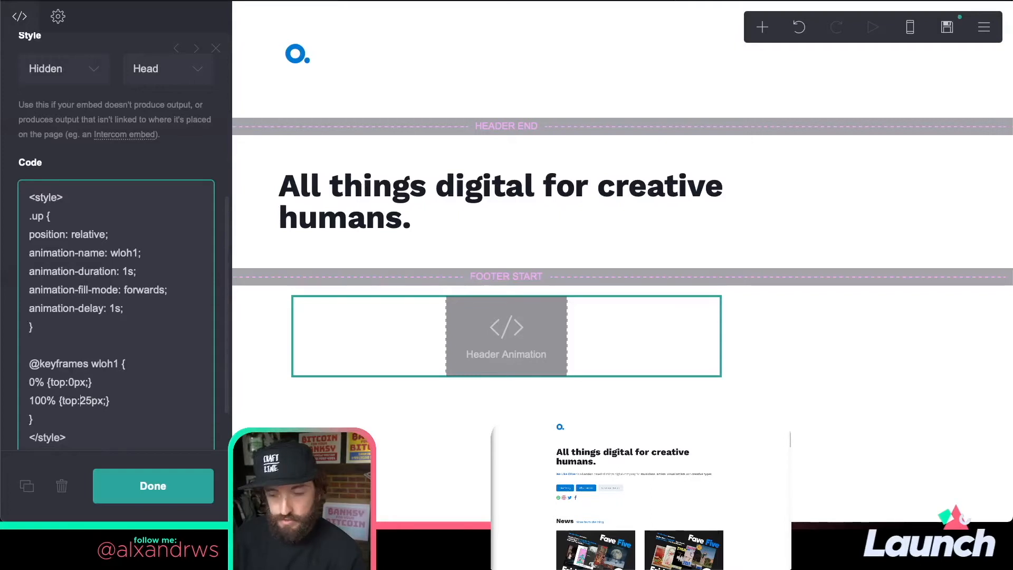
key(Left)
key(Left)
text(-)
click(144, 486)
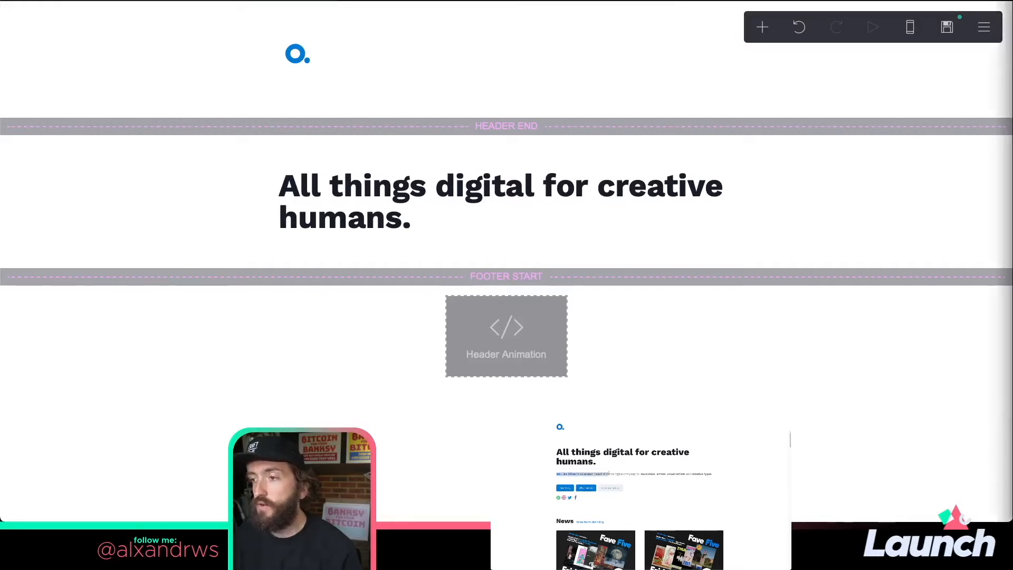
- Copy the intro sentence from the reference homepage and add a text element directly below the title
drag(557, 474, 711, 474)
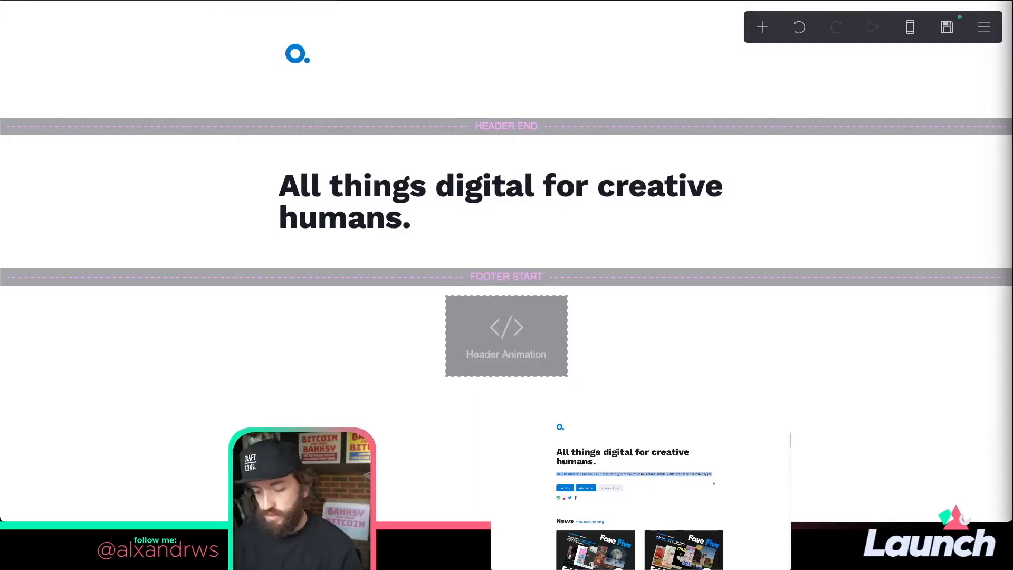
click(517, 220)
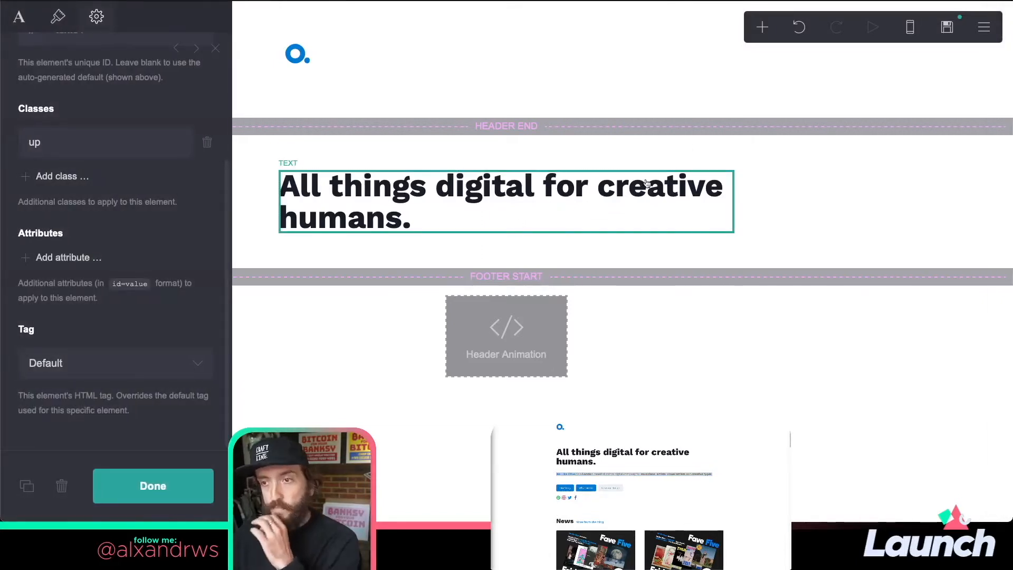
click(762, 27)
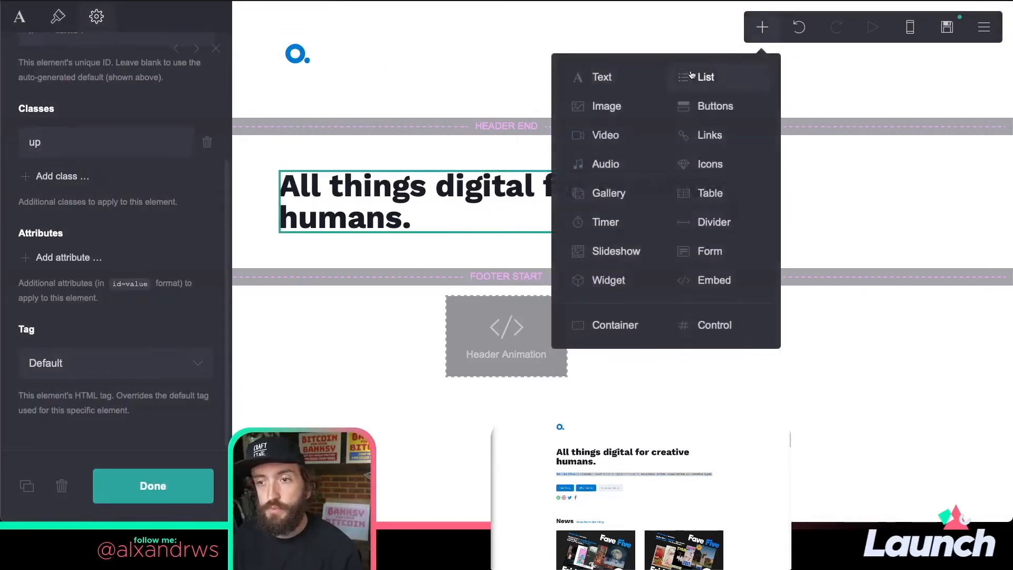
click(609, 78)
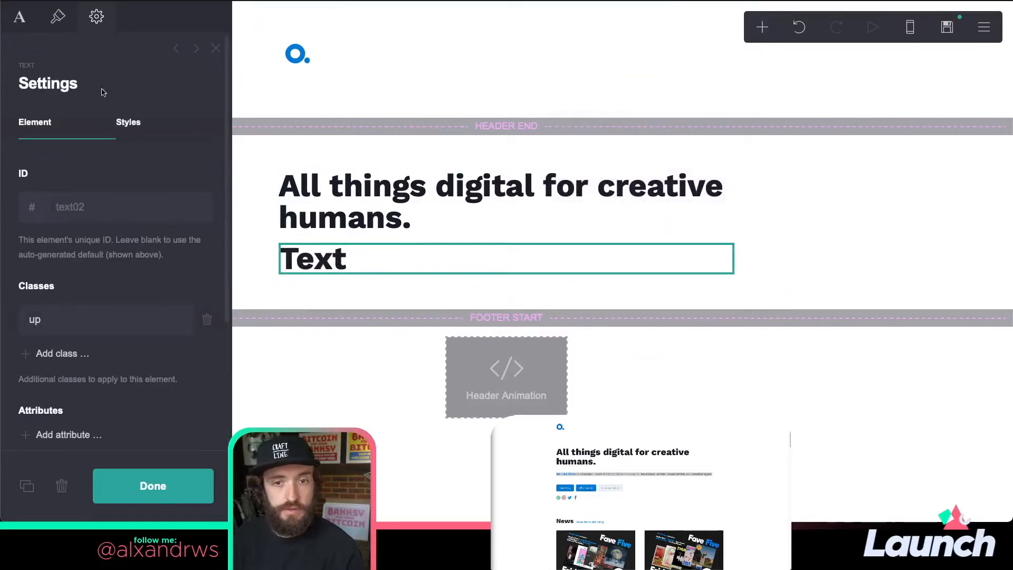
- Create an appearance style named body for the new text element
click(59, 23)
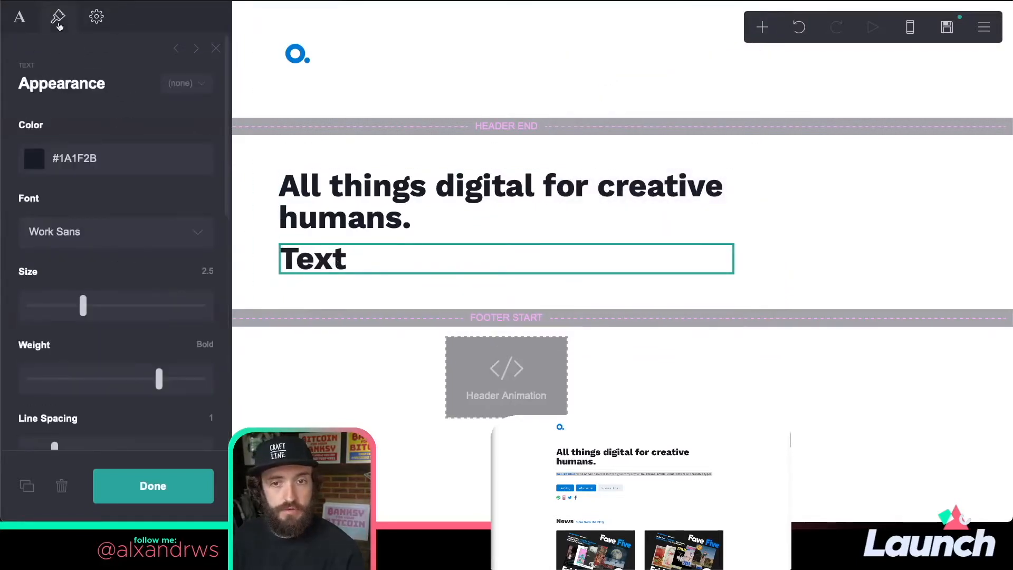
click(201, 86)
click(139, 200)
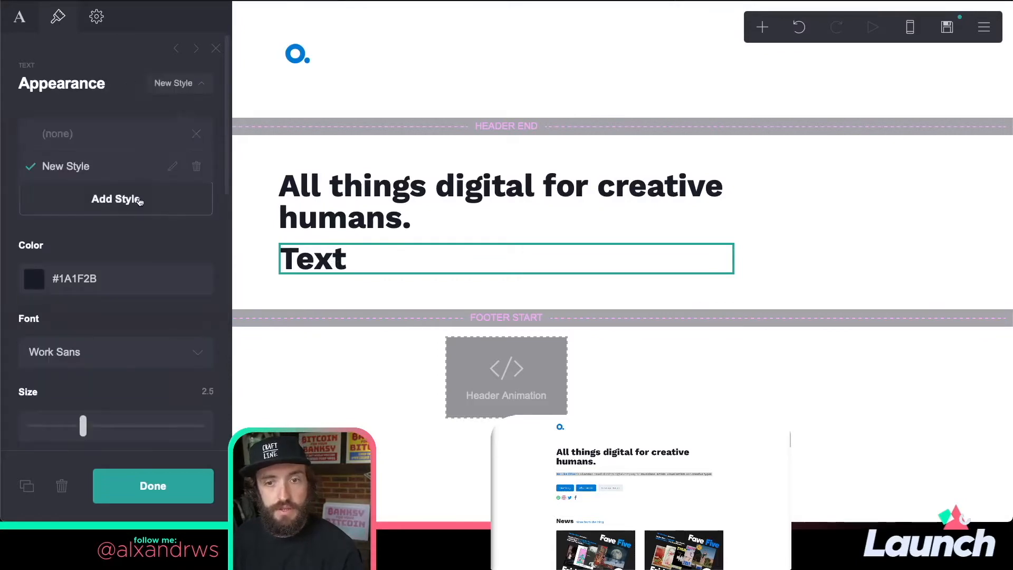
double_click(120, 167)
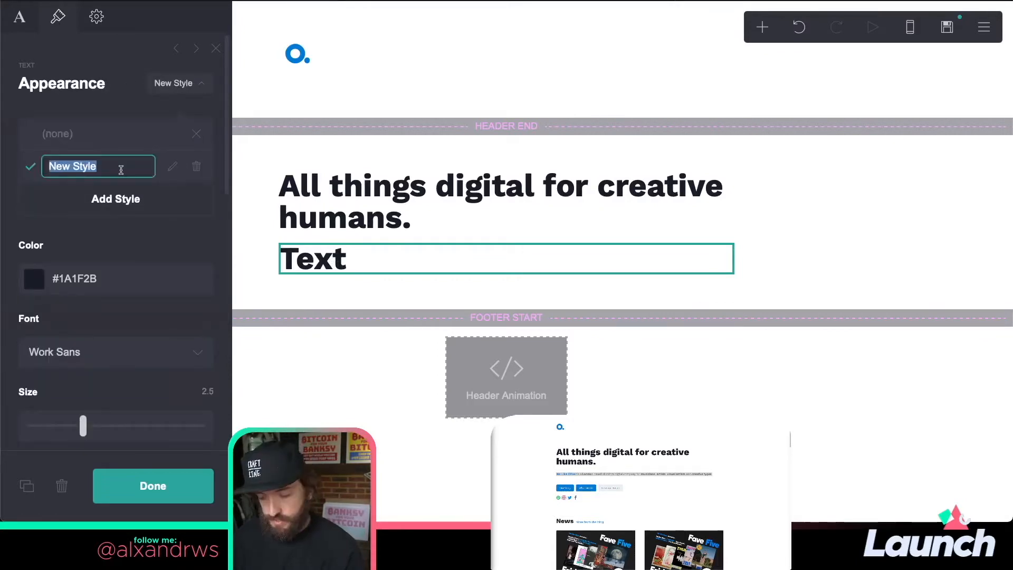
text(body)
key(Return)
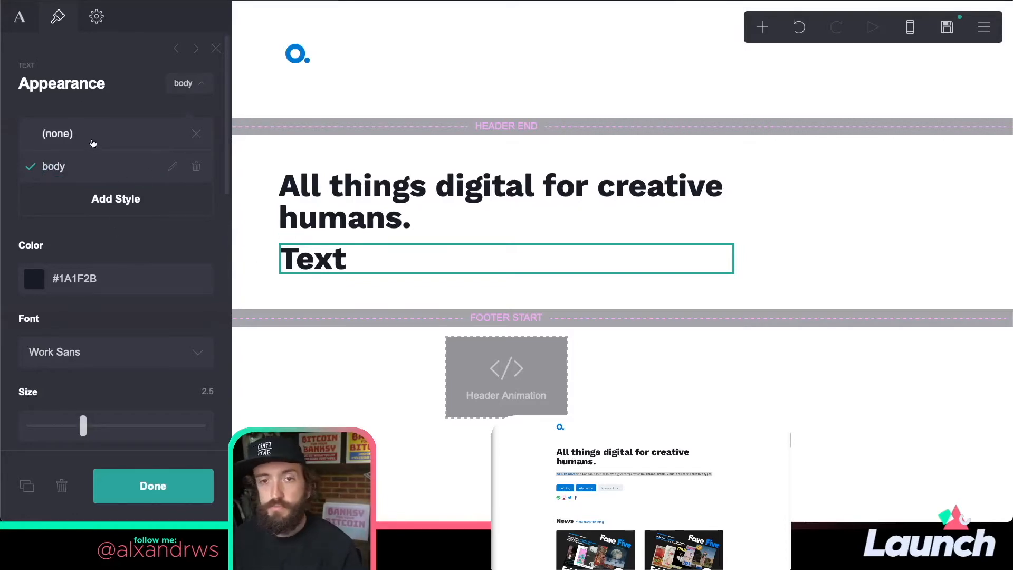
- Replace the placeholder text with "We Like Oliver is a London based all things digital company for musicians, artists, visual artists and creative types."
click(19, 19)
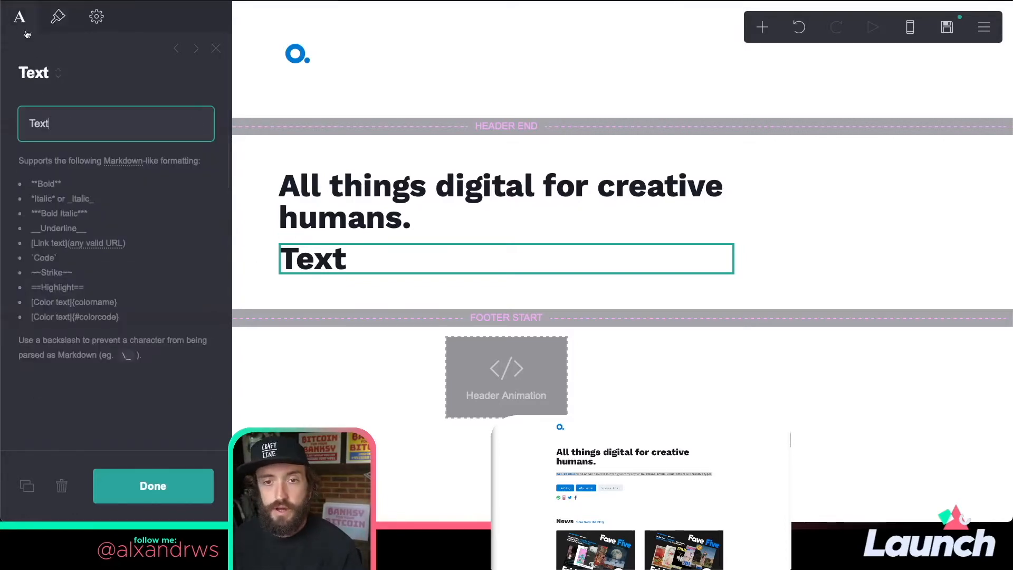
double_click(74, 124)
text(We Like Oliver is a London based all things digital company for musicians, artists, visual artists and creative types.)
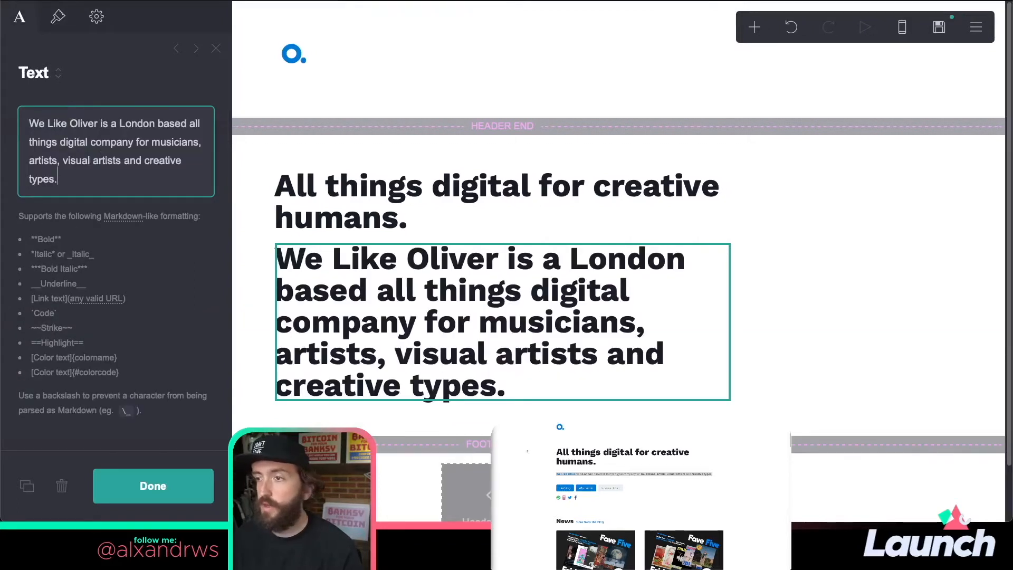
- Set the body style's text color to #666666
key(super+Tab)
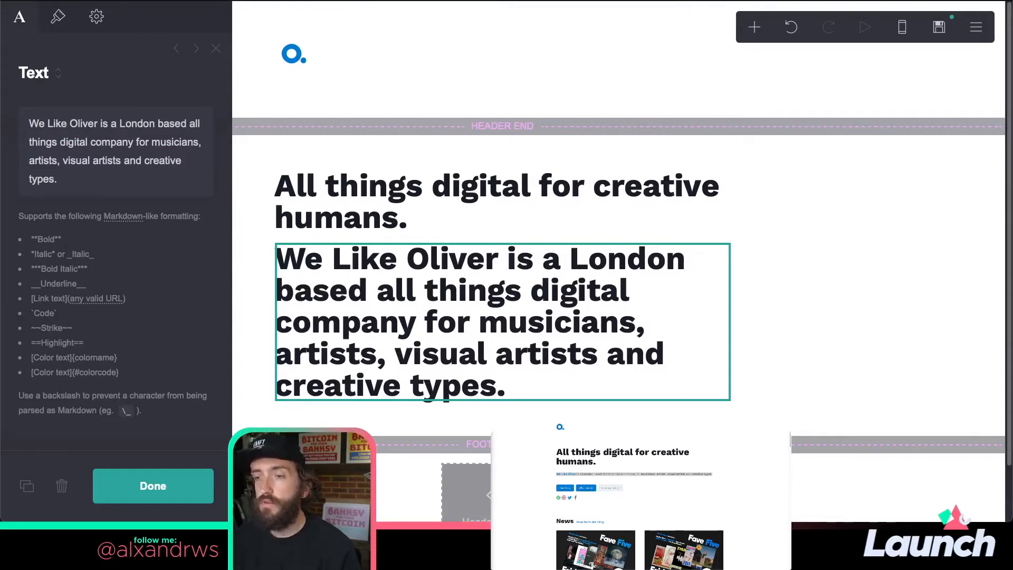
click(58, 17)
click(94, 278)
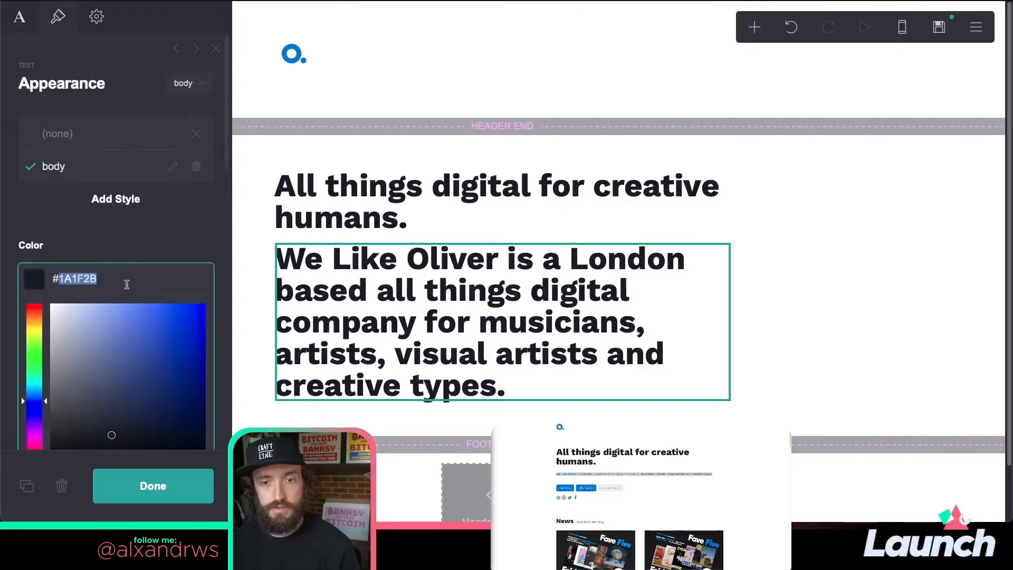
text(666666)
key(Return)
- Set the body style's font size to 0.75 and its weight to Regular
scroll(148, 269, down, 4)
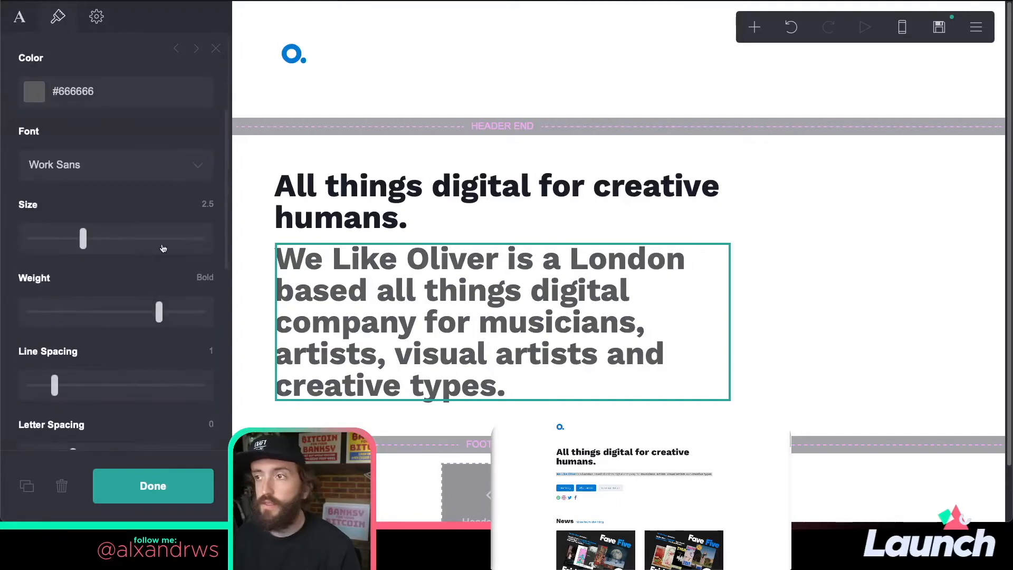
click(206, 204)
key(BackSpace)
text(.75)
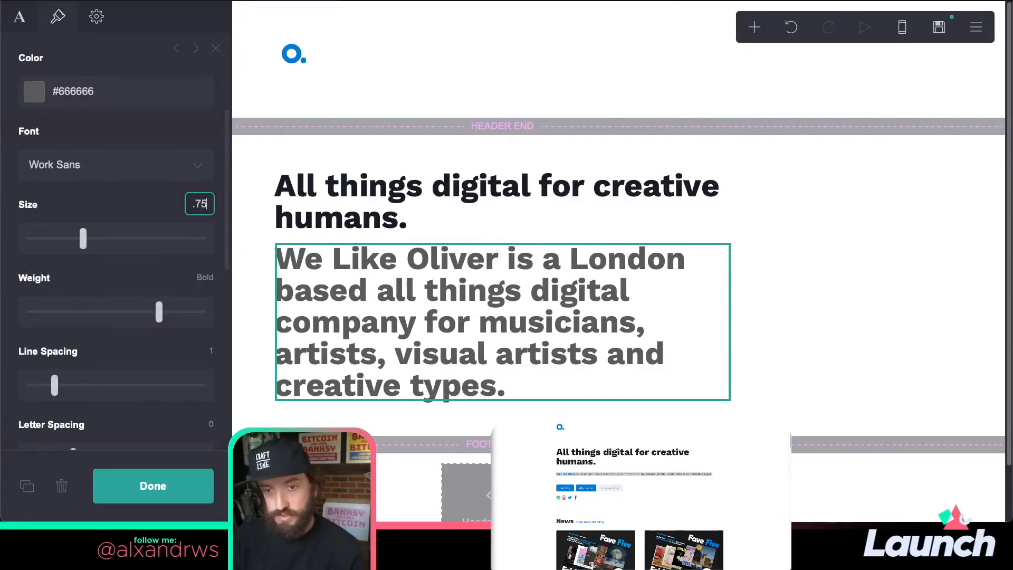
key(Tab)
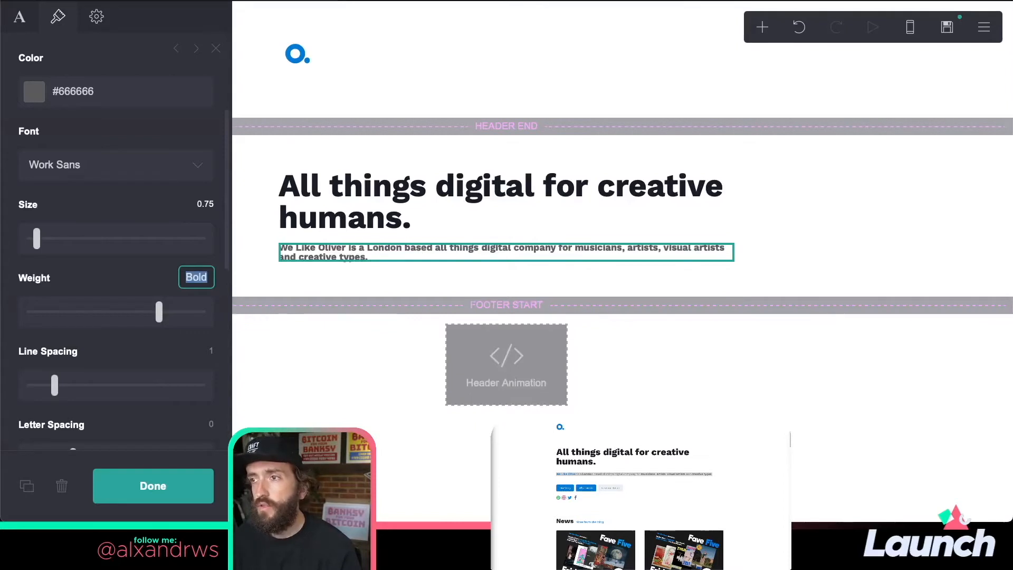
drag(159, 315, 99, 314)
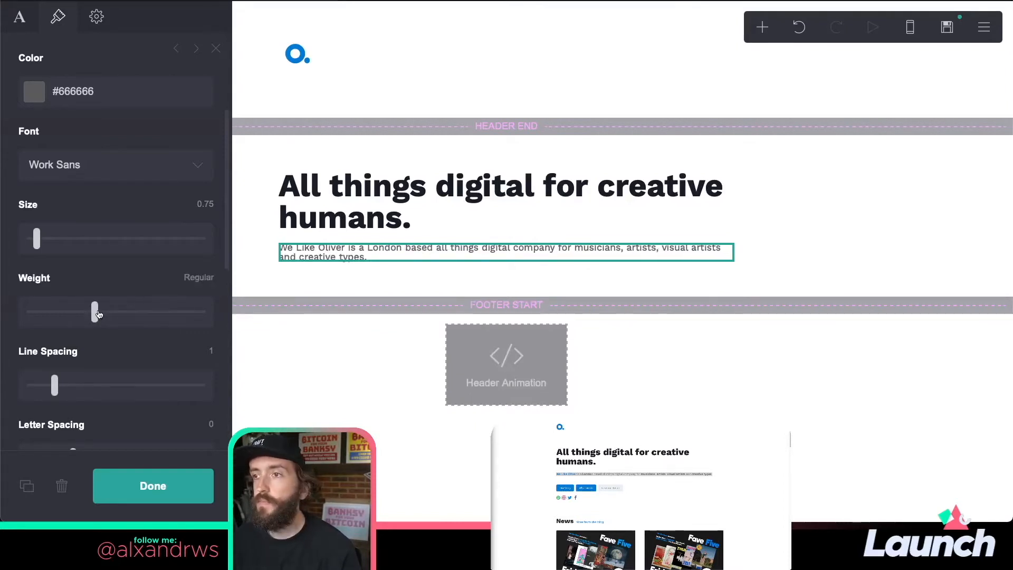
- Set the body style's line spacing to 1.25
click(210, 351)
text(1.25)
key(Tab)
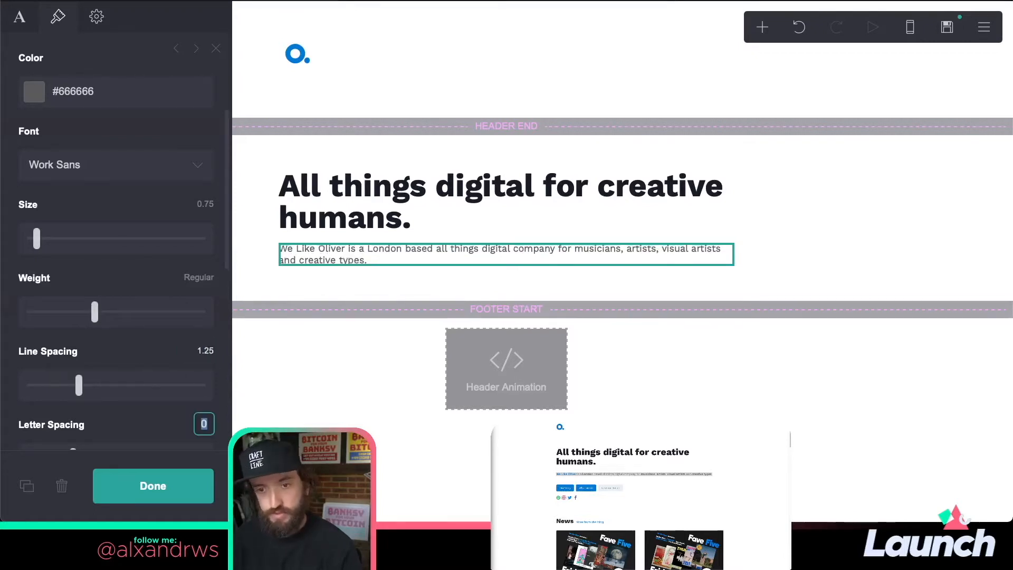
- Color the words "We Like Oliver" in the intro paragraph #2A8EDE using Markdown-like color formatting
click(21, 19)
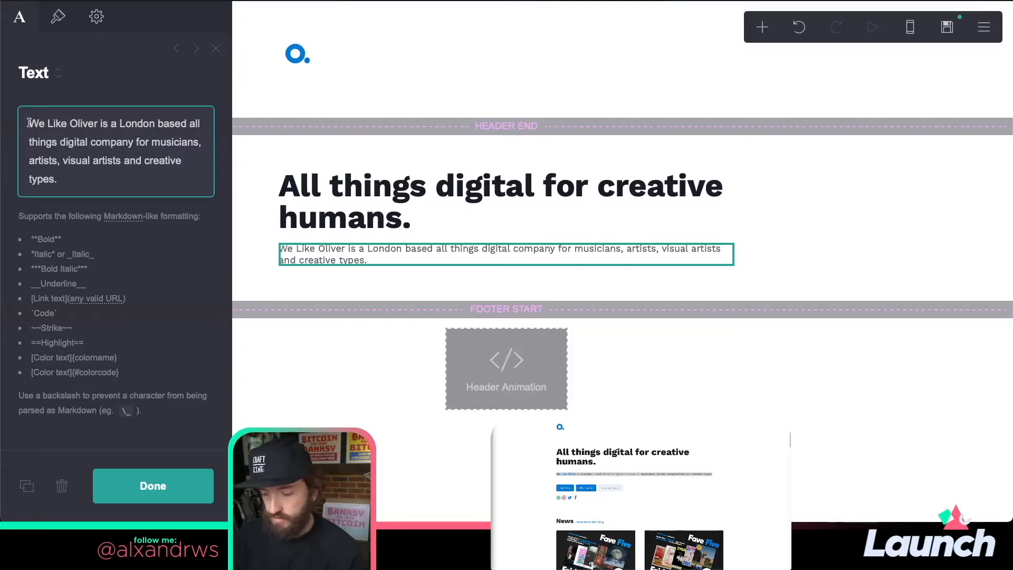
text([)
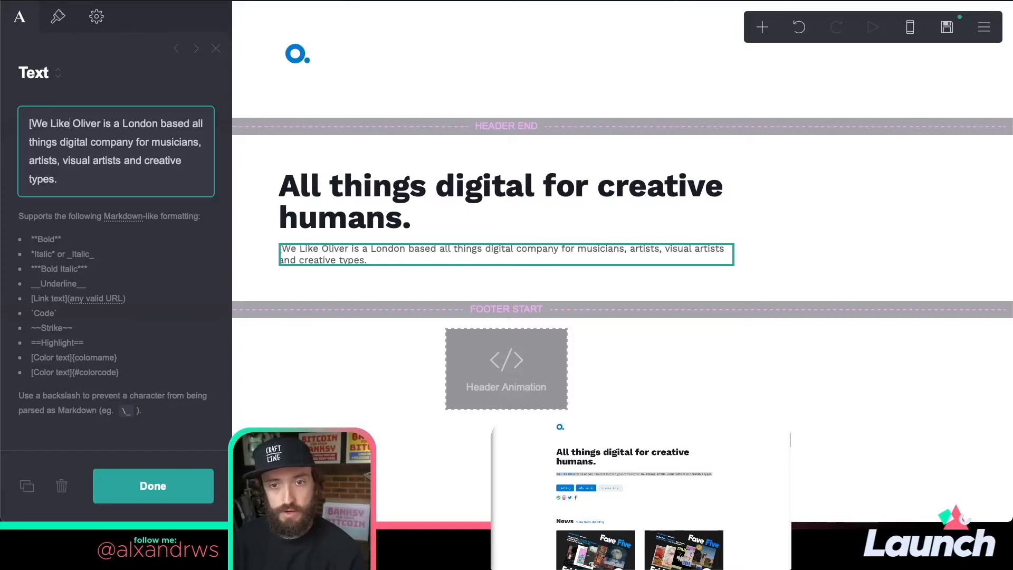
text(])
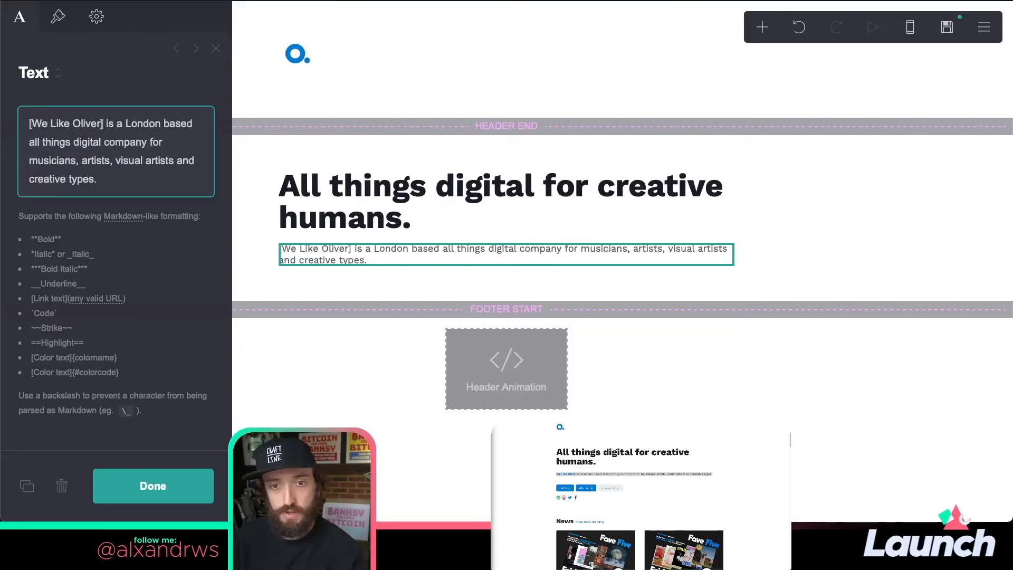
text(()
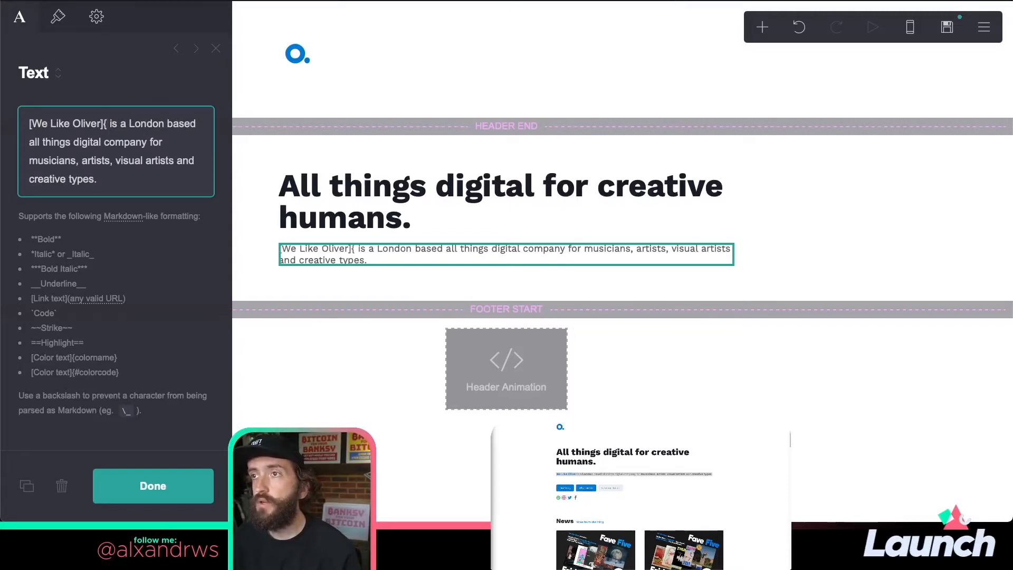
key(super+Tab)
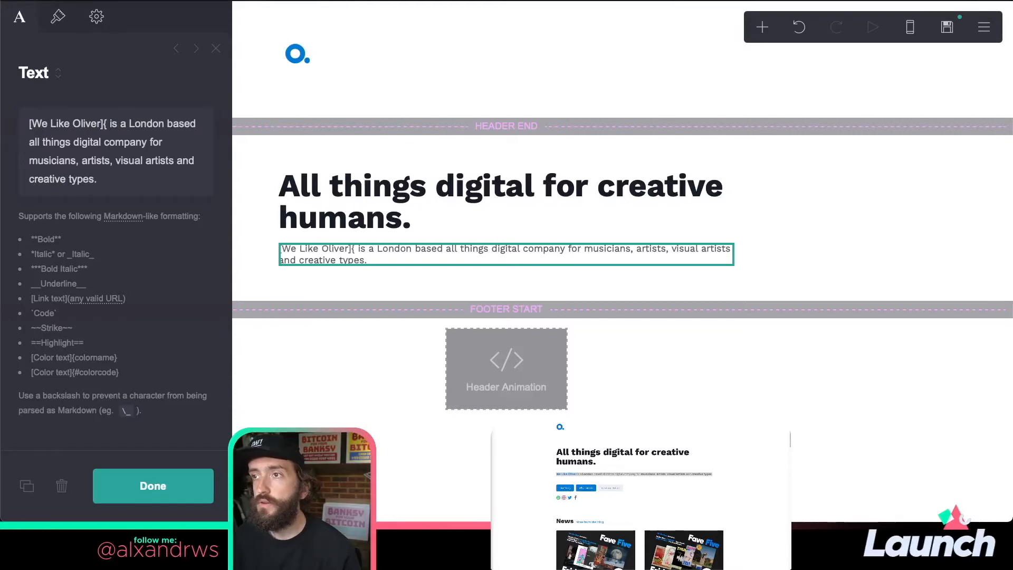
click(107, 125)
text({#)
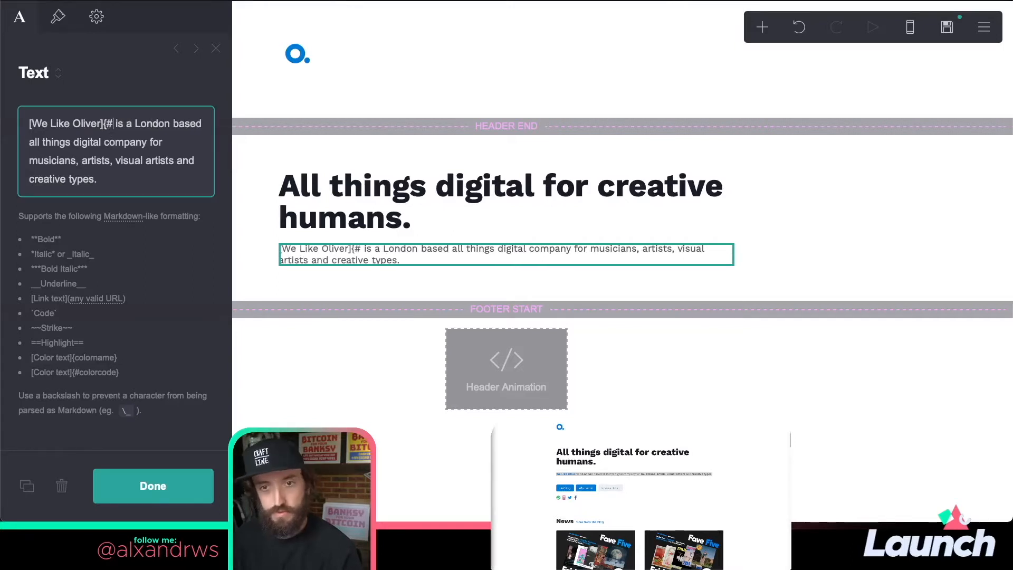
text(2A8EDE)
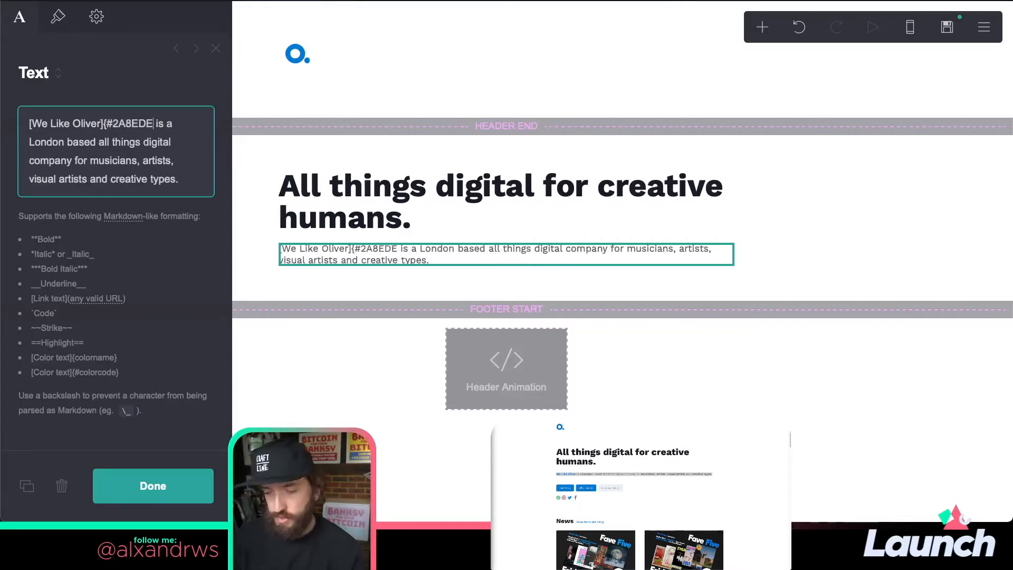
text(})
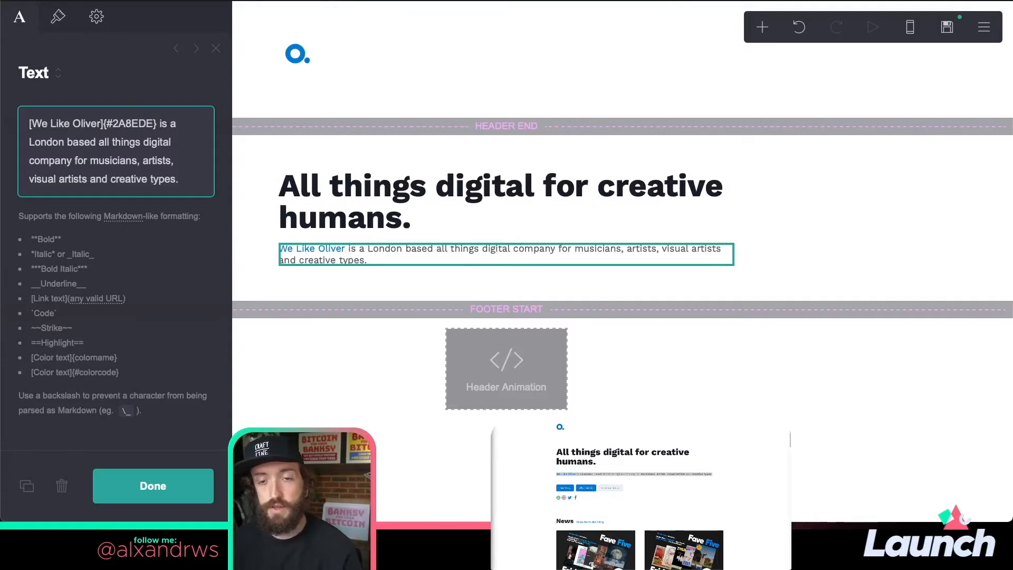
- Make "We Like Oliver" and "London" bold in the intro paragraph with Markdown-like formatting
click(23, 125)
text(**)
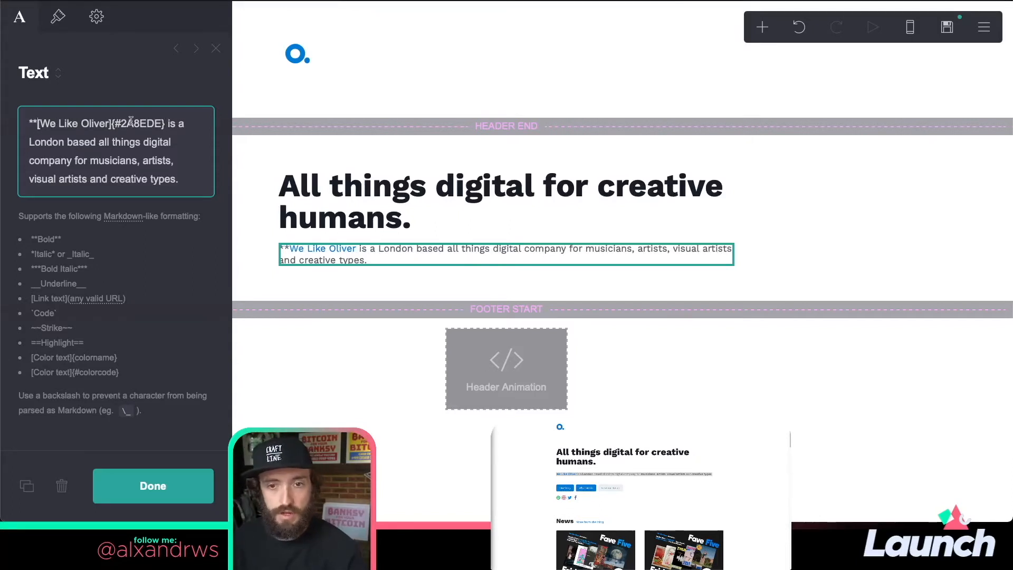
click(166, 125)
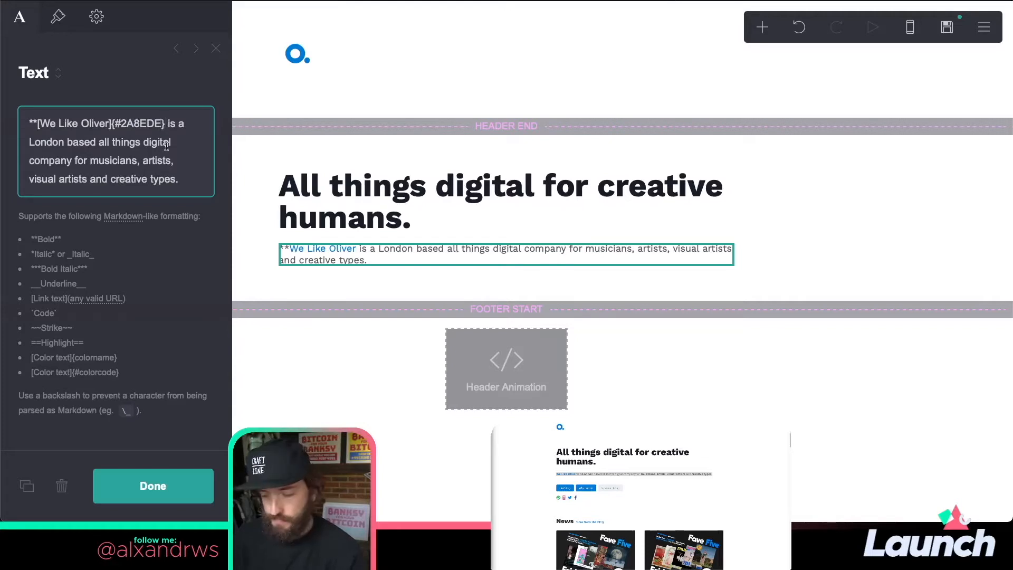
text(**)
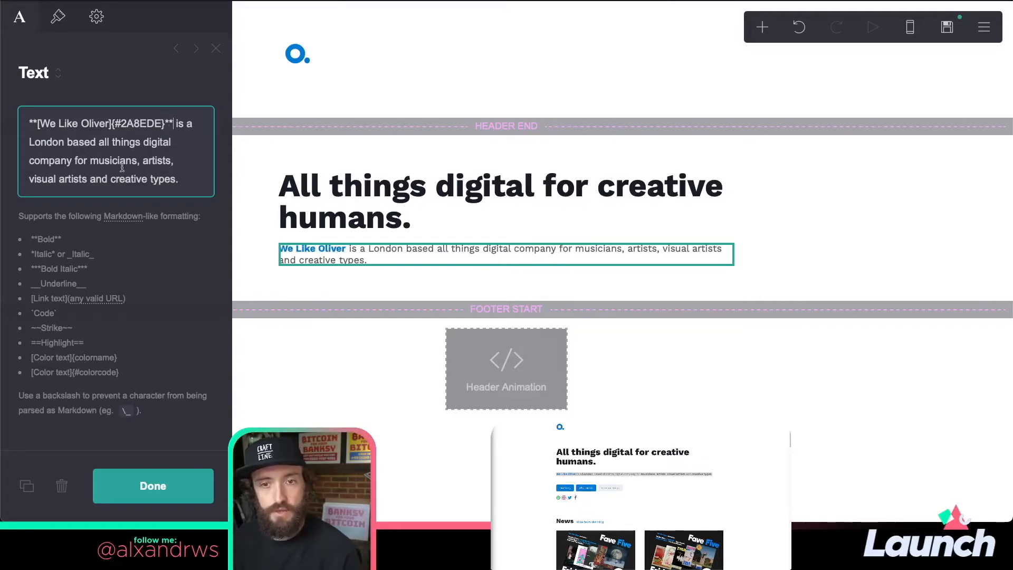
click(29, 142)
text(**)
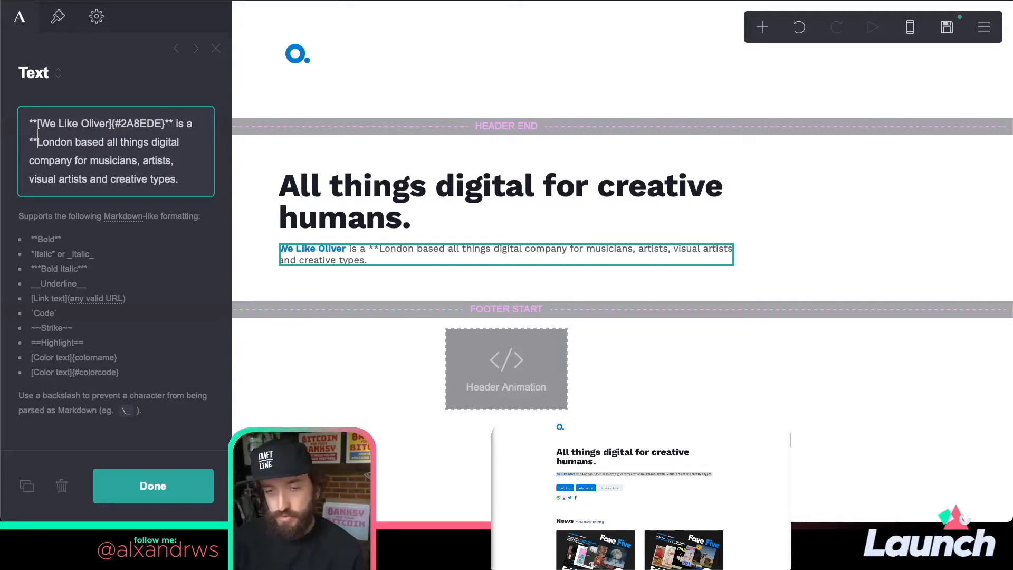
text(**)
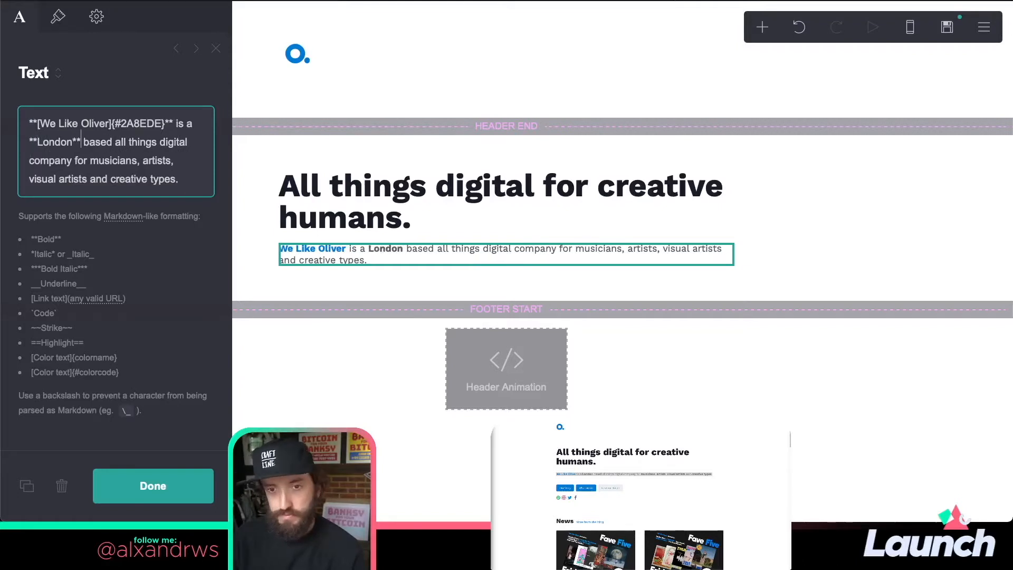
- Make "musicians", "artists", "visual artists" and "creative types" bold in the intro paragraph and finish editing the text
click(91, 160)
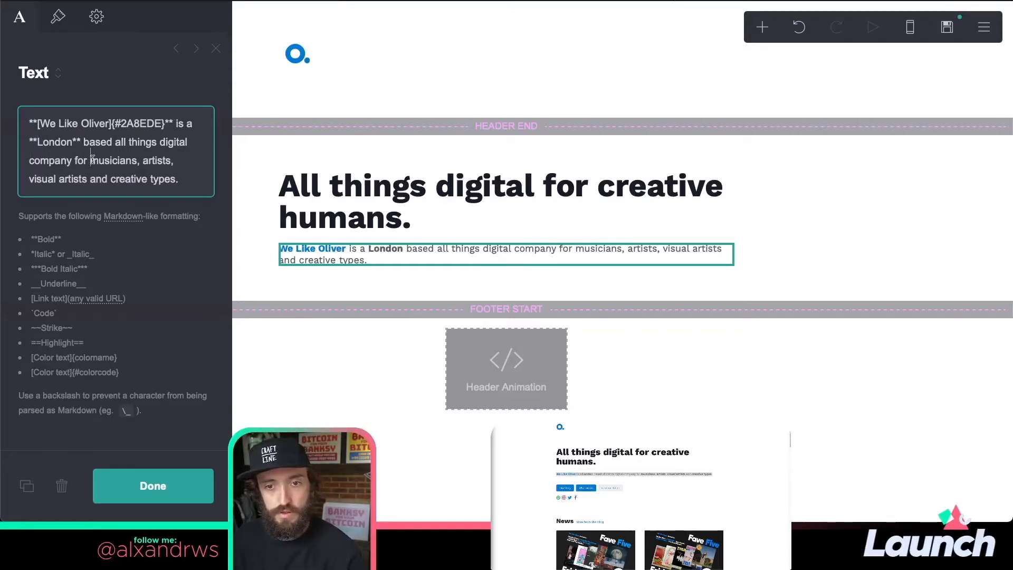
text(**)
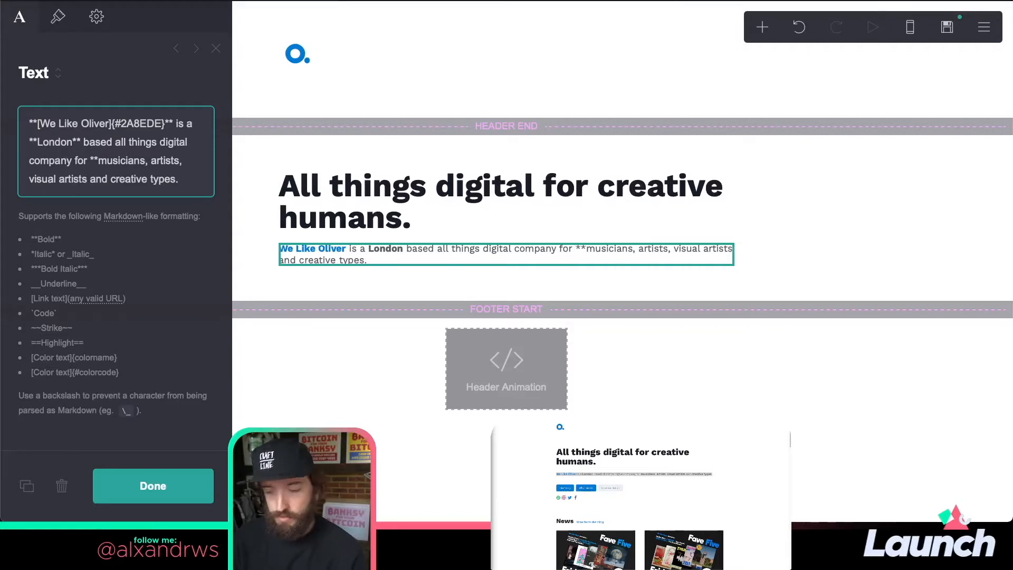
text(**)
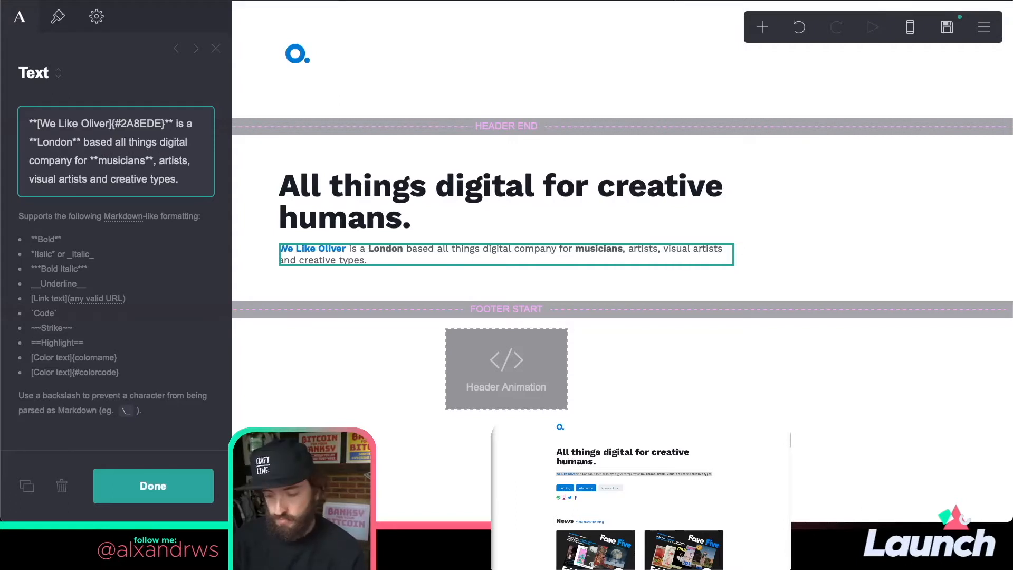
text(**)
text(**)
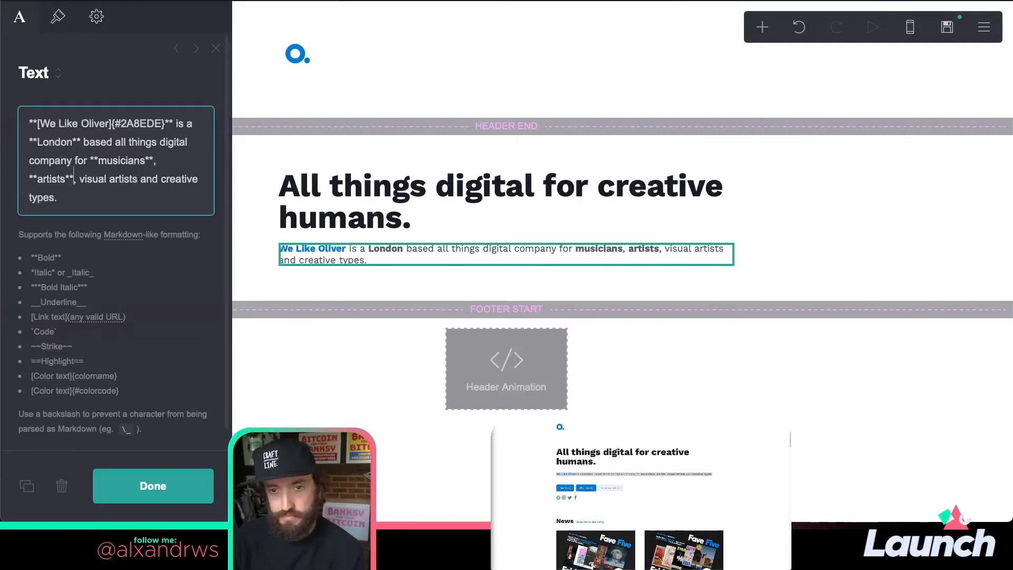
text(**)
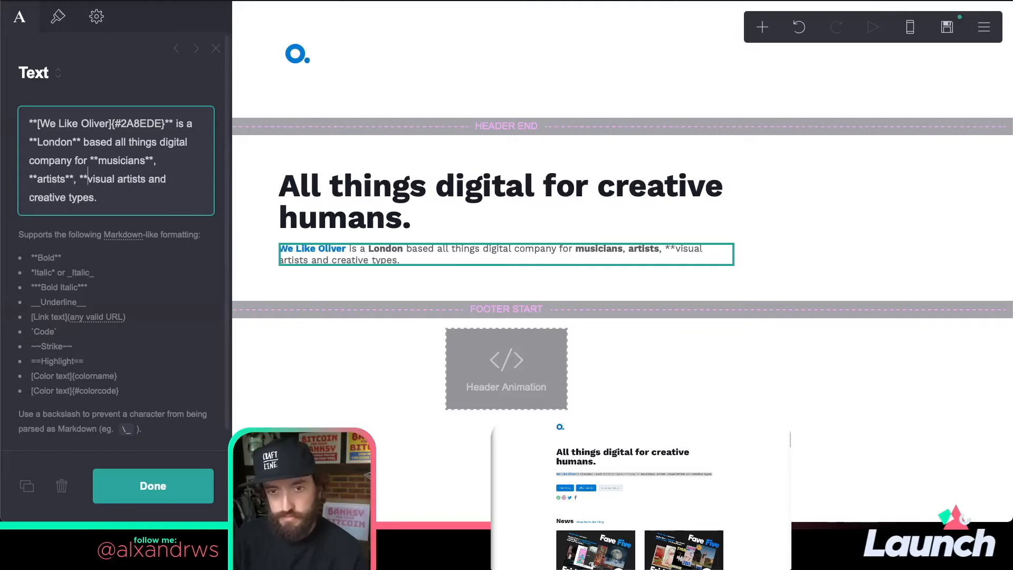
text(**)
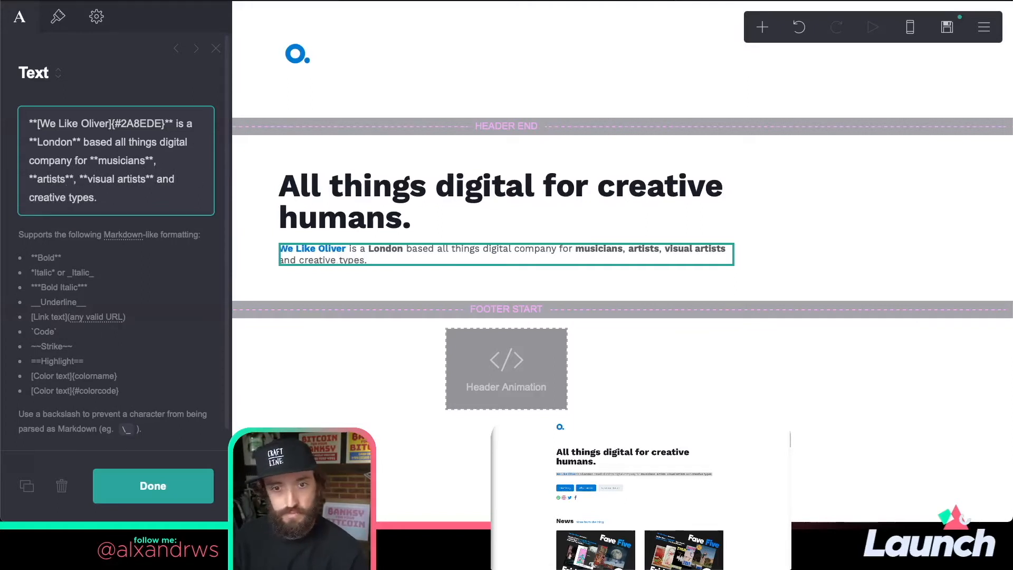
text(**)
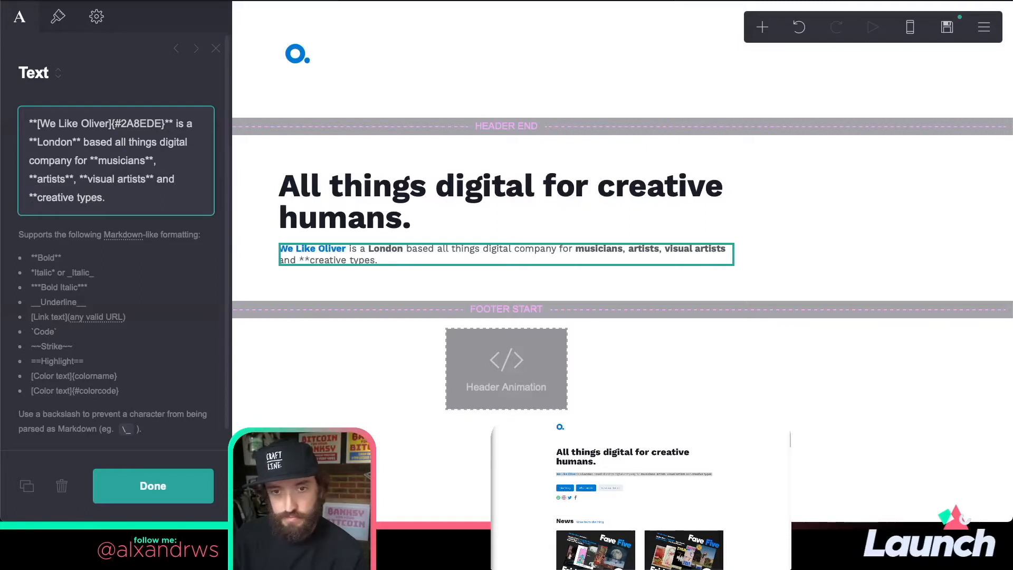
click(104, 197)
text(**)
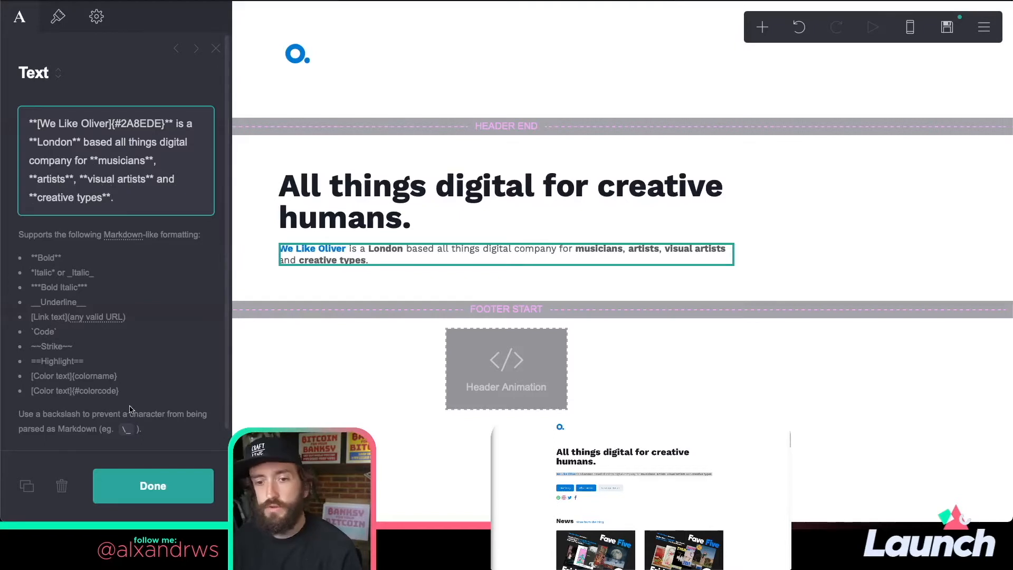
click(170, 480)
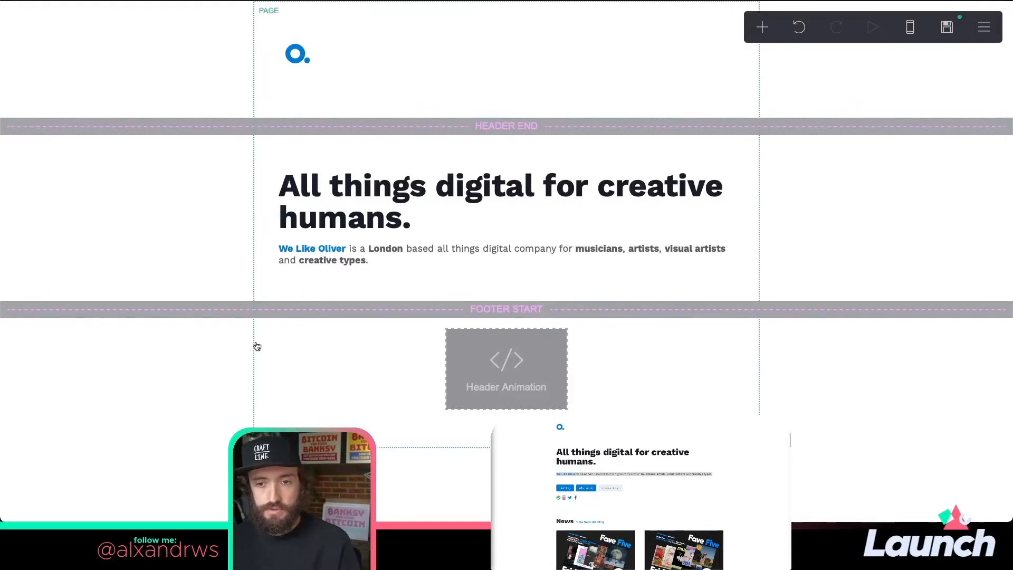
- Set the page width to 49 and close the page settings
click(257, 346)
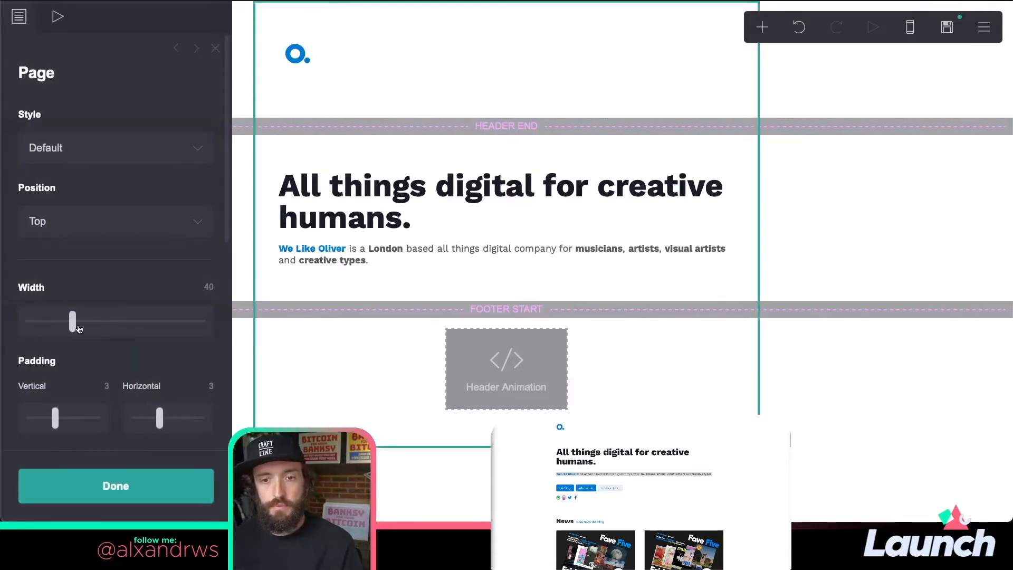
drag(73, 327, 93, 324)
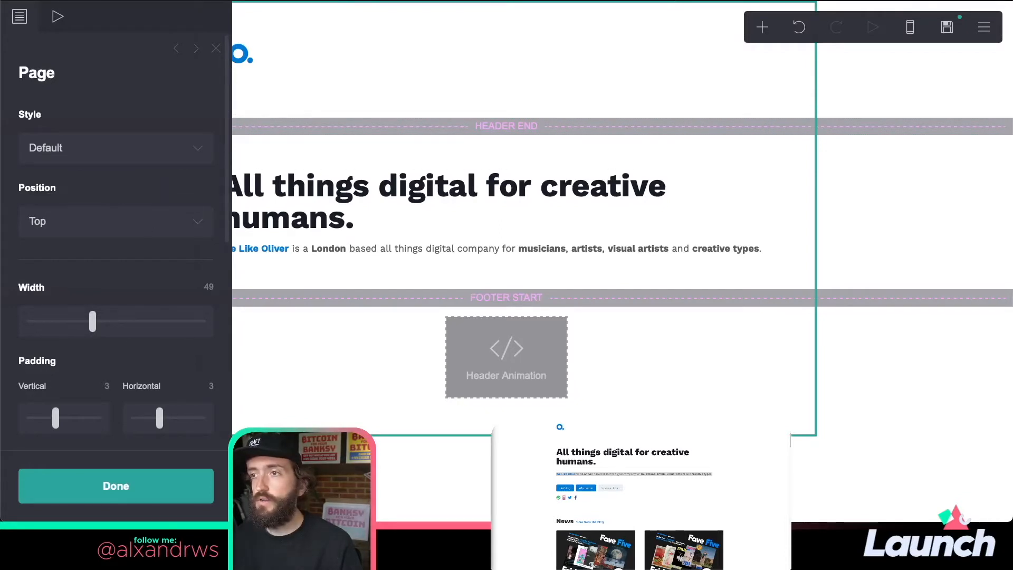
scroll(201, 244, down, 5)
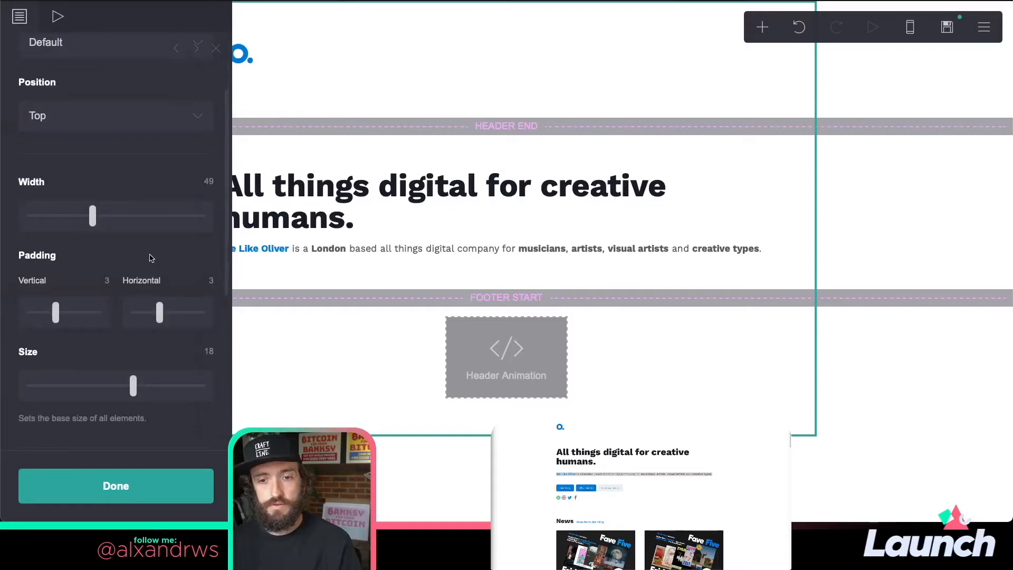
scroll(150, 259, down, 5)
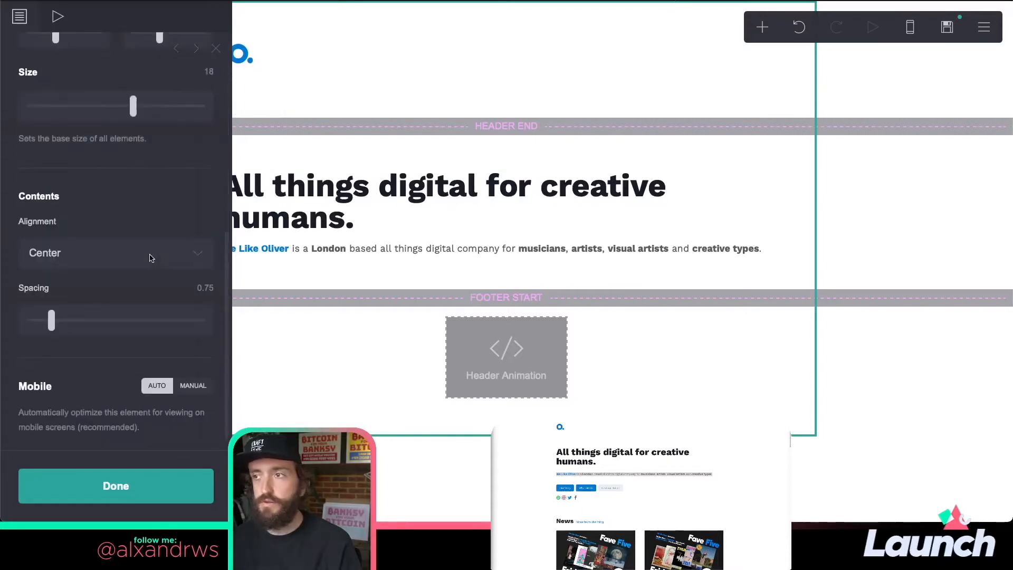
click(147, 494)
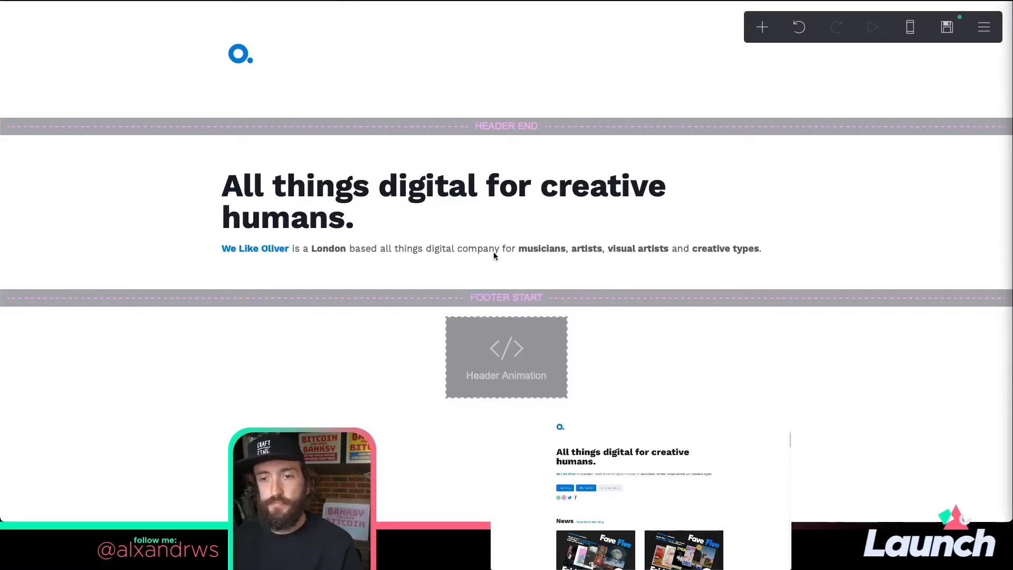
click(472, 255)
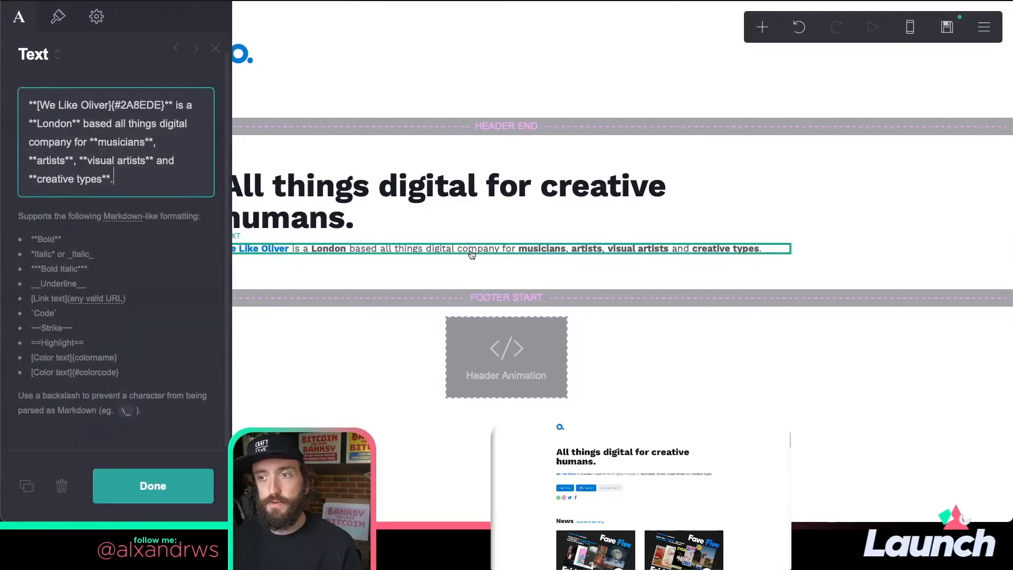
key(Escape)
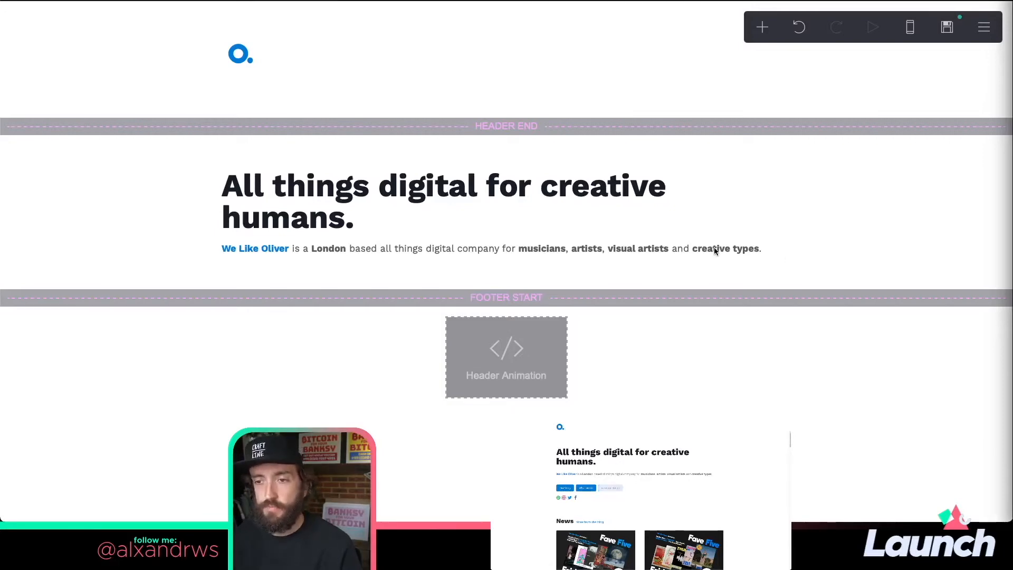
- Add a Buttons element below the intro paragraph and give it three buttons
click(734, 252)
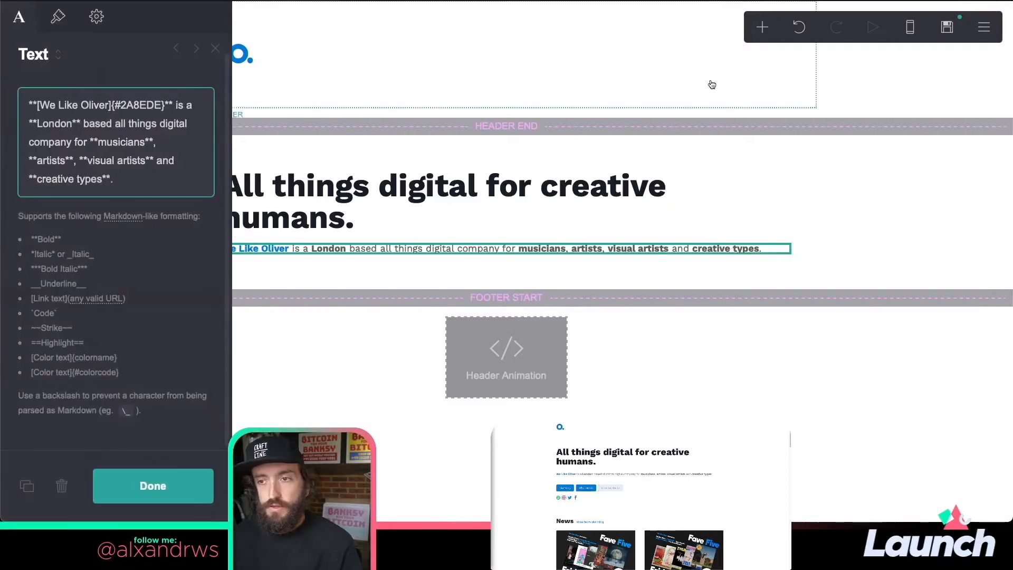
click(759, 32)
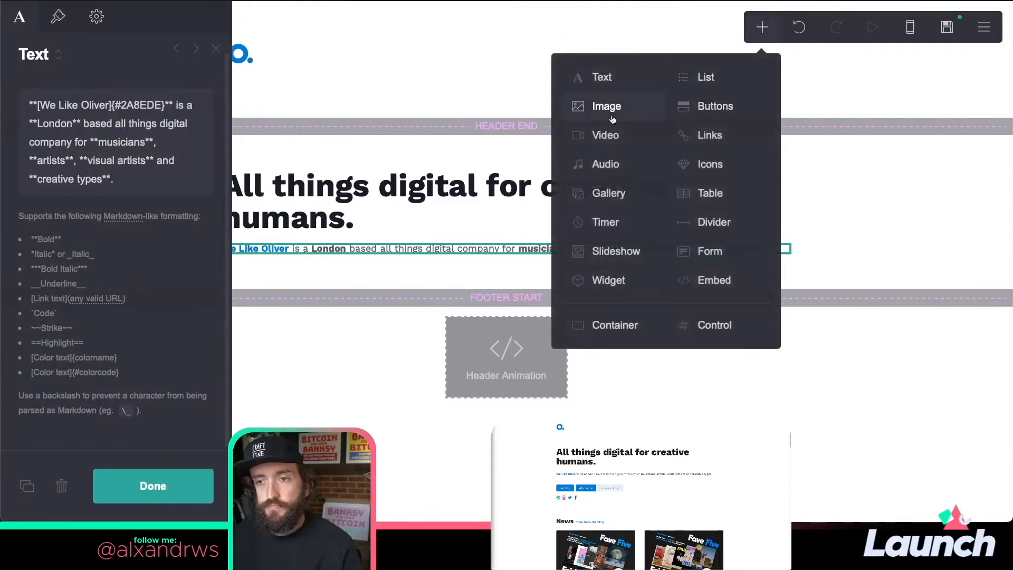
click(722, 109)
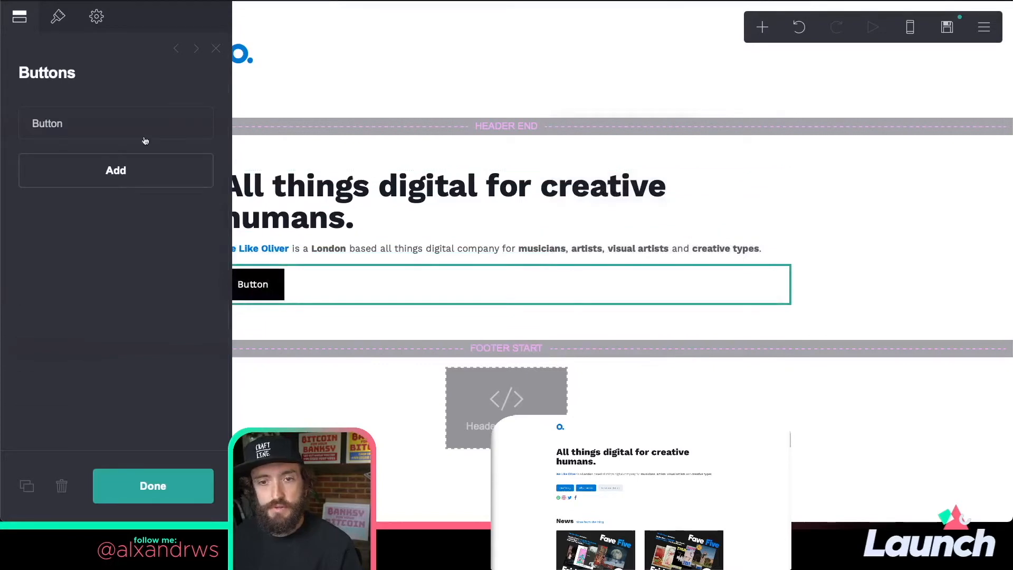
click(136, 164)
click(96, 165)
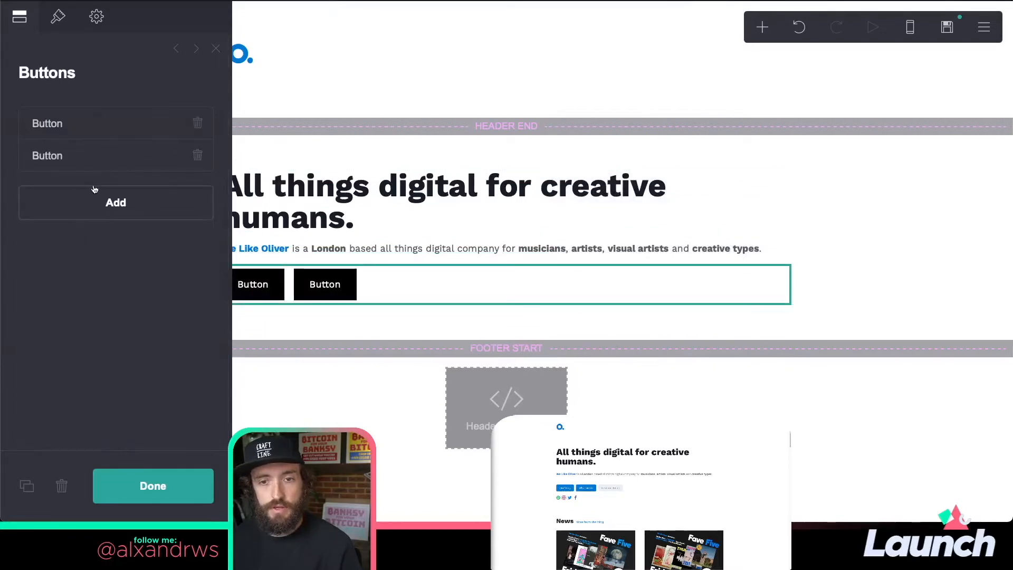
click(95, 199)
- Label the first button "Our Story"
click(80, 119)
double_click(91, 193)
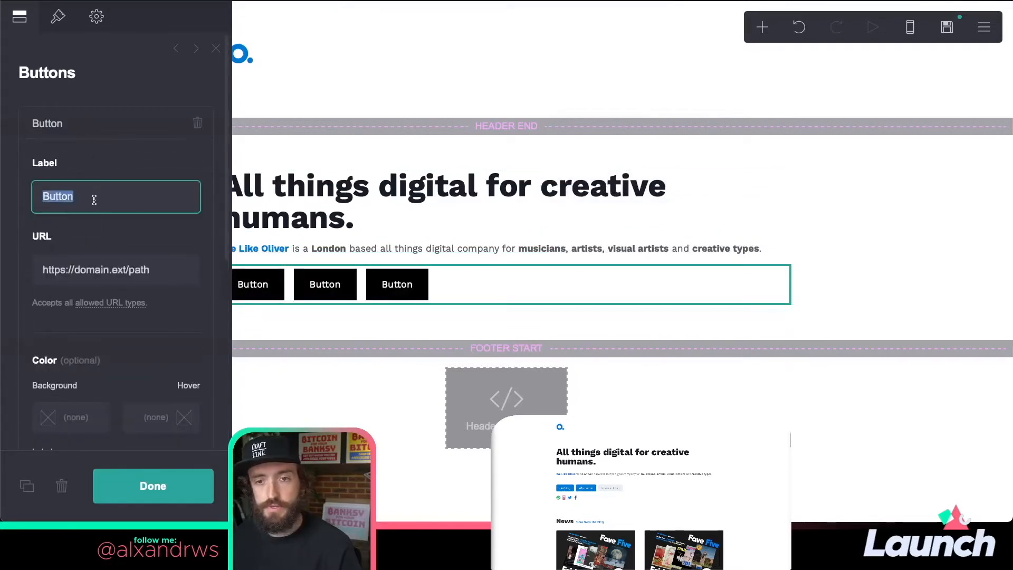
text(Our Story)
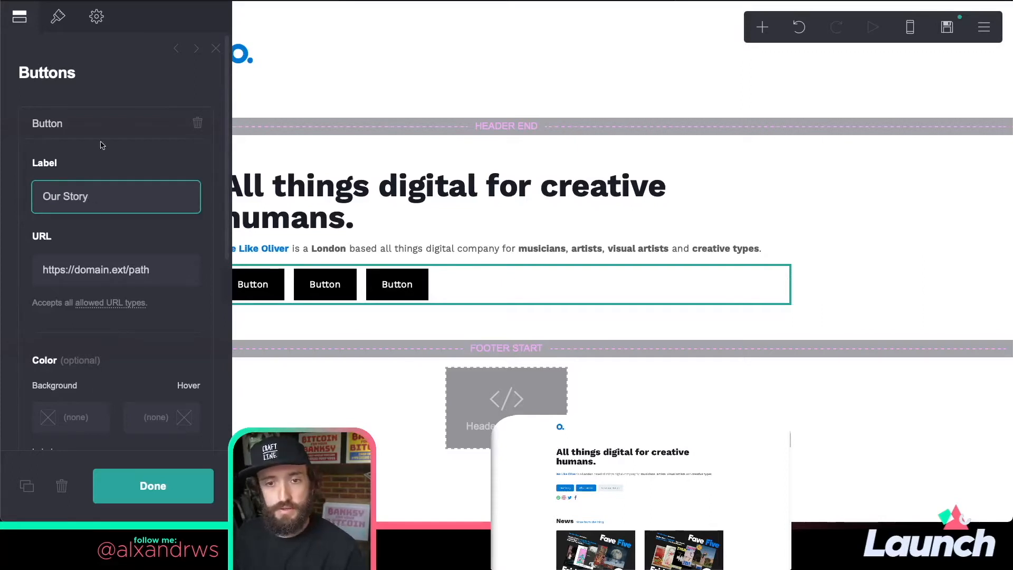
- Label the second button "What we do"
click(103, 125)
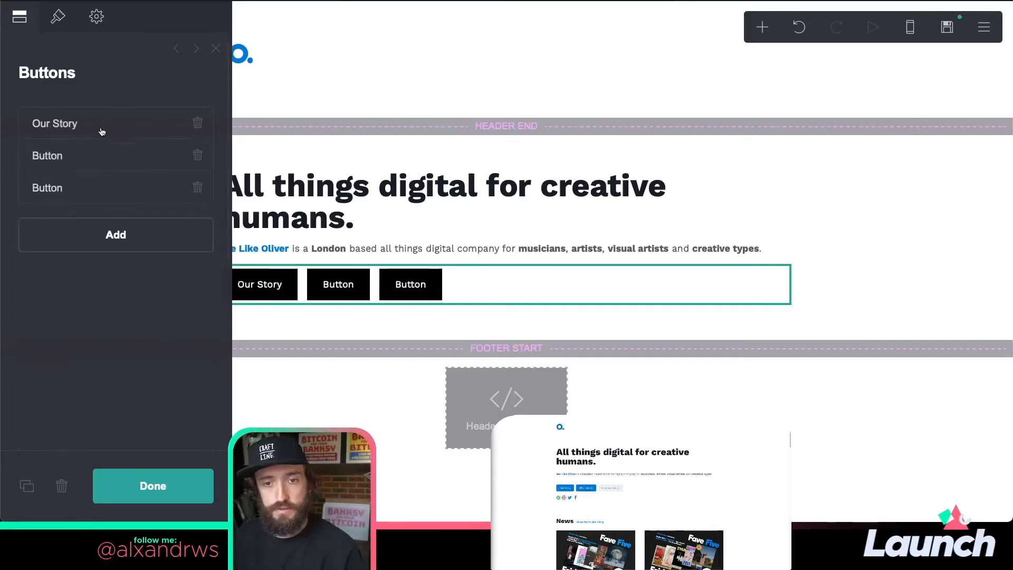
click(95, 157)
double_click(96, 228)
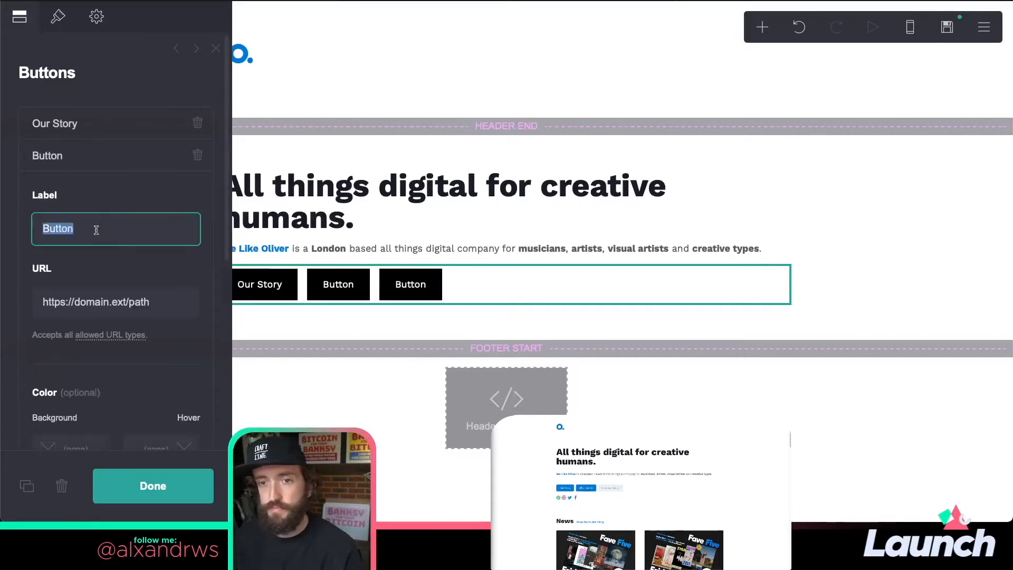
text(What w)
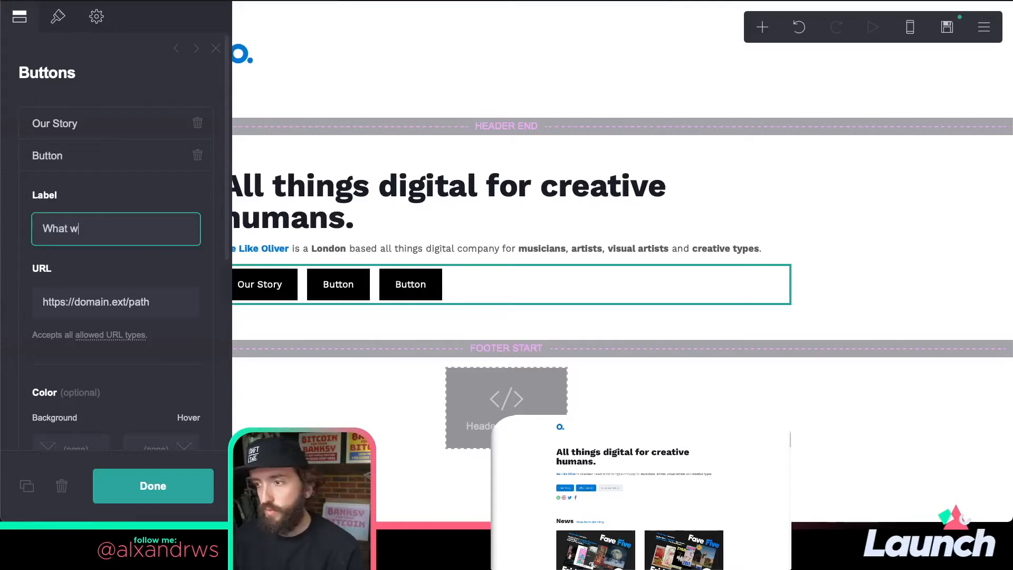
text(e do)
click(83, 159)
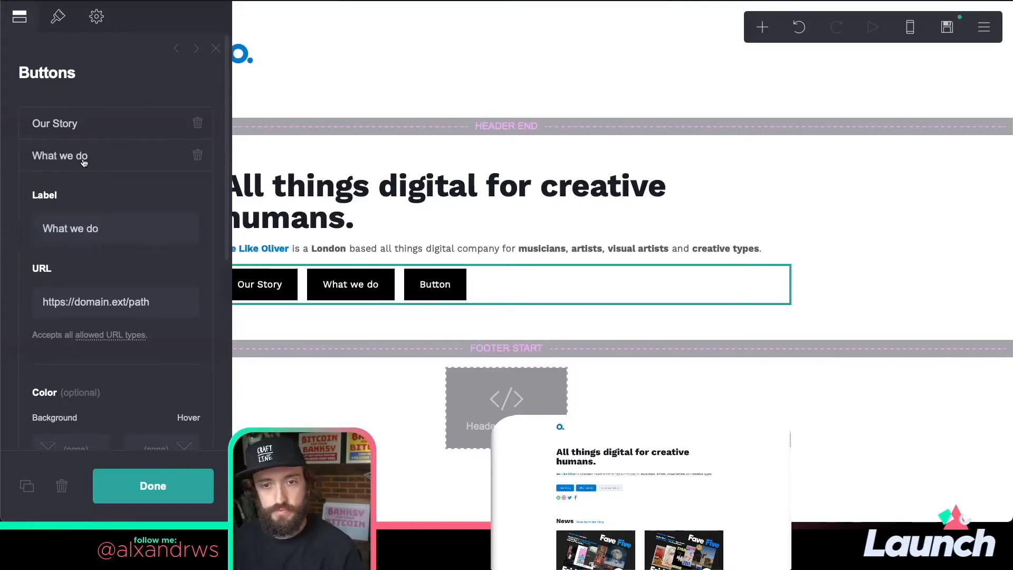
- Label the third button "View Our Roster"
click(83, 189)
double_click(89, 258)
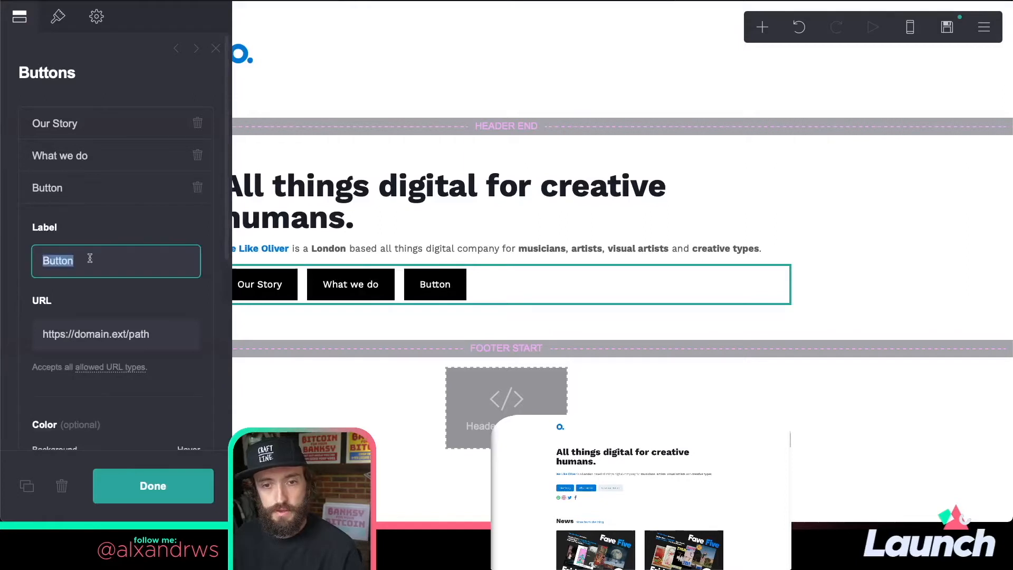
text(View Our Roster)
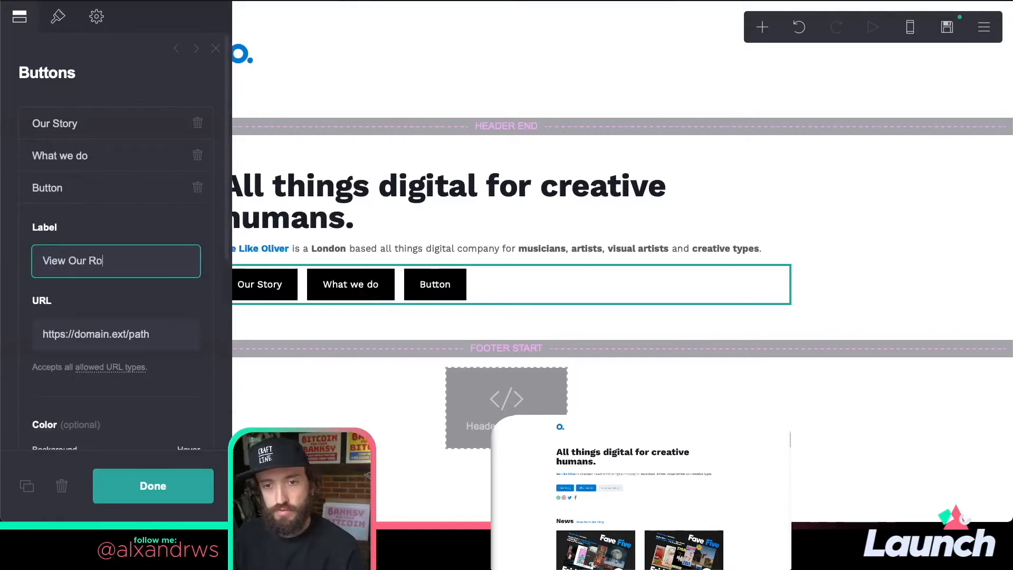
click(58, 17)
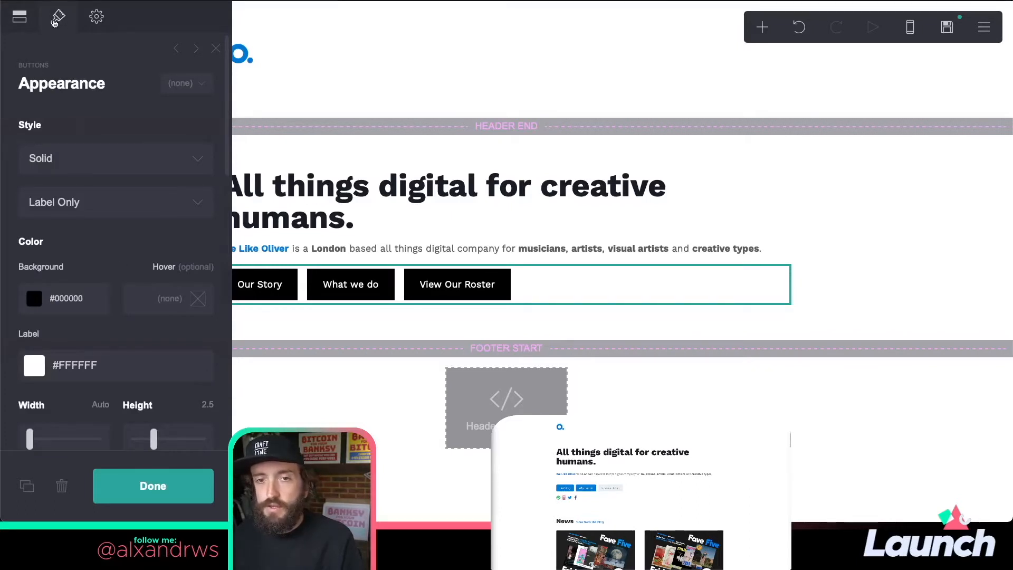
click(19, 17)
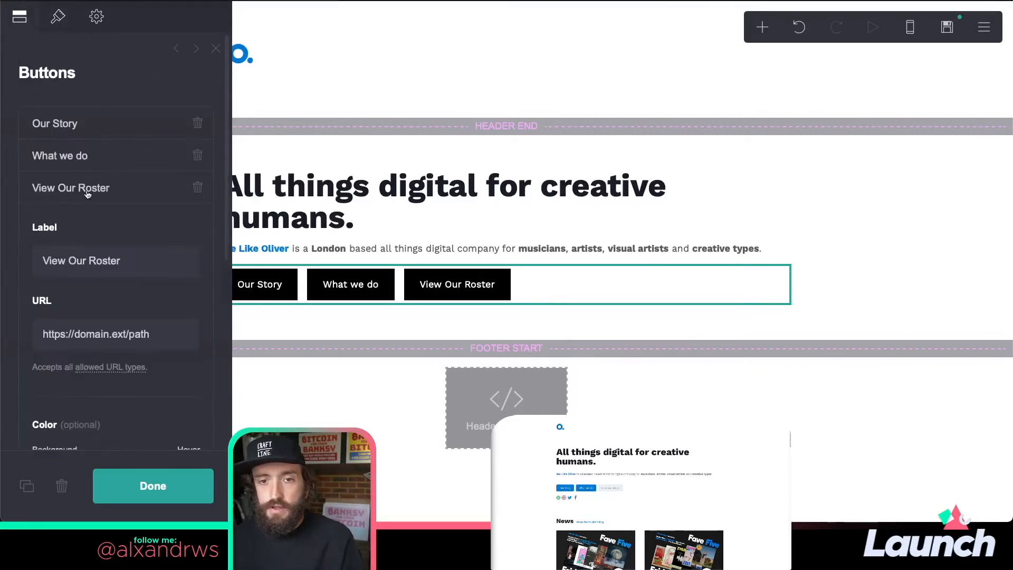
click(107, 193)
click(107, 193)
scroll(74, 325, down, 1)
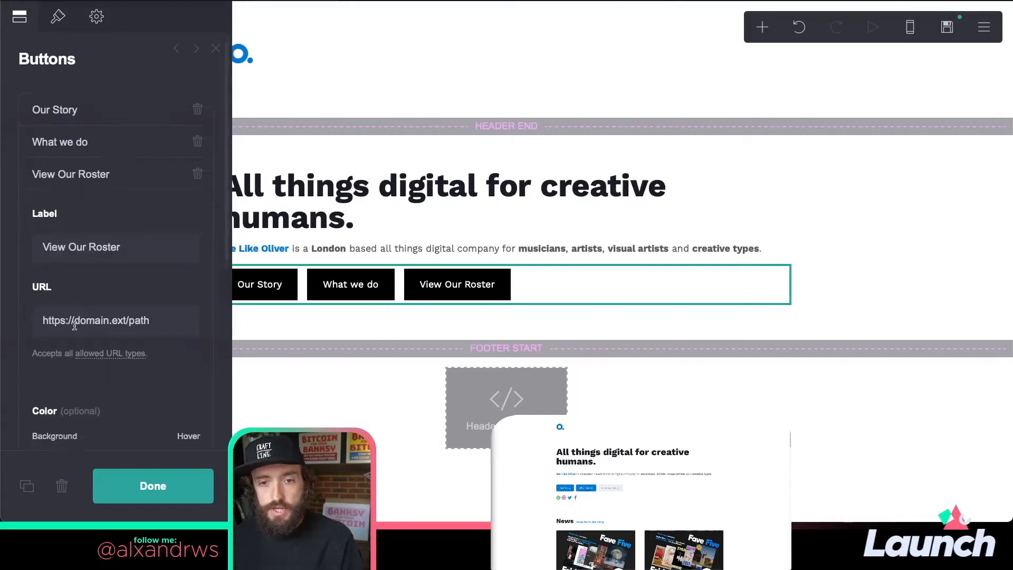
scroll(75, 325, down, 3)
scroll(109, 351, up, 4)
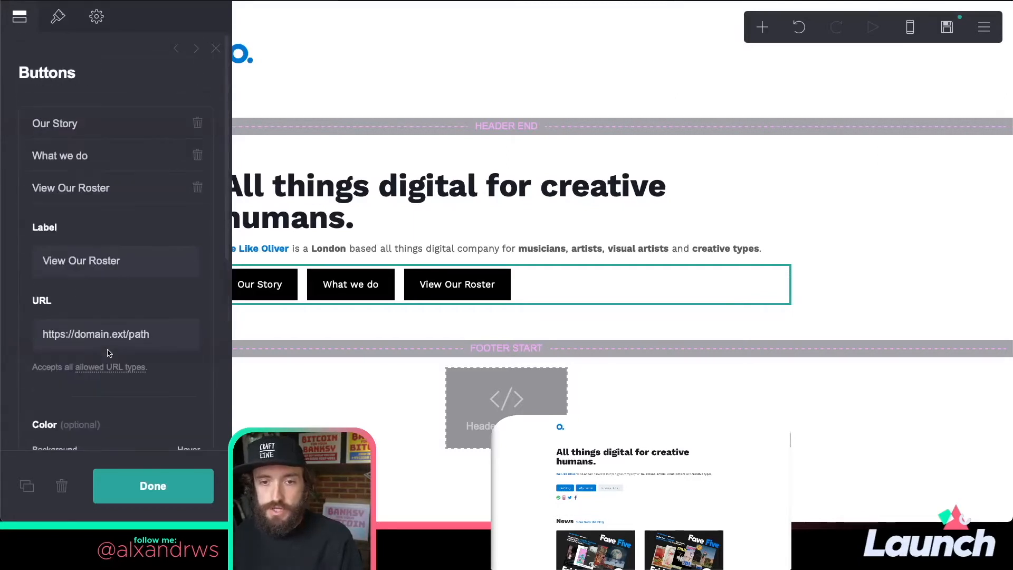
- Set the background color of the whole button row to #2A8EDE
click(57, 19)
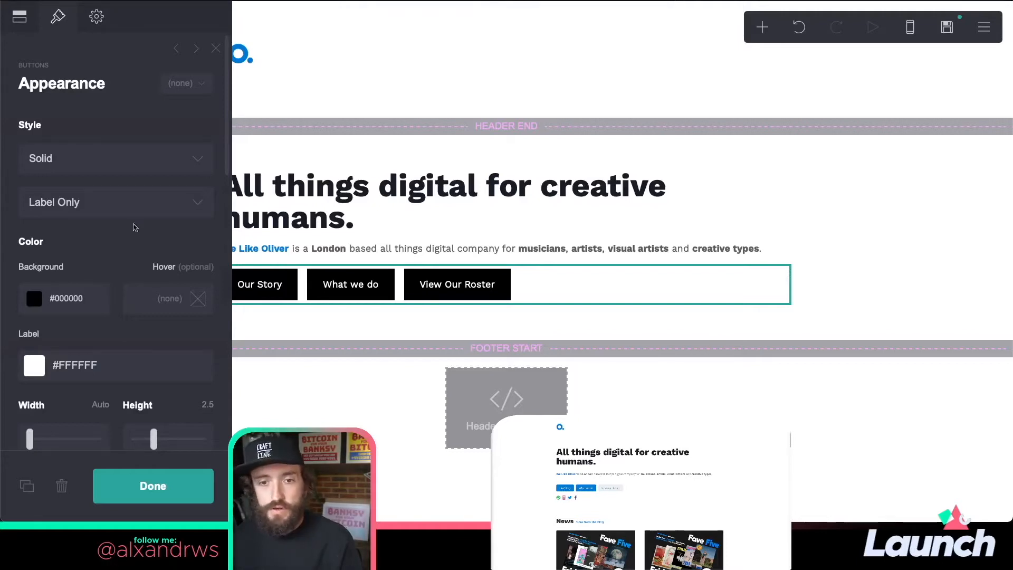
click(88, 299)
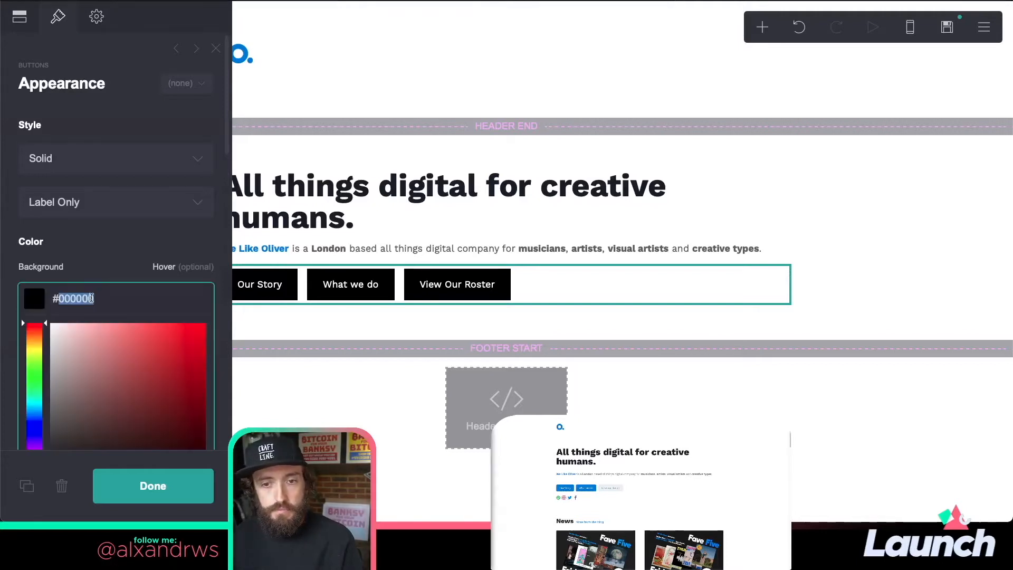
text(#2A8EDE)
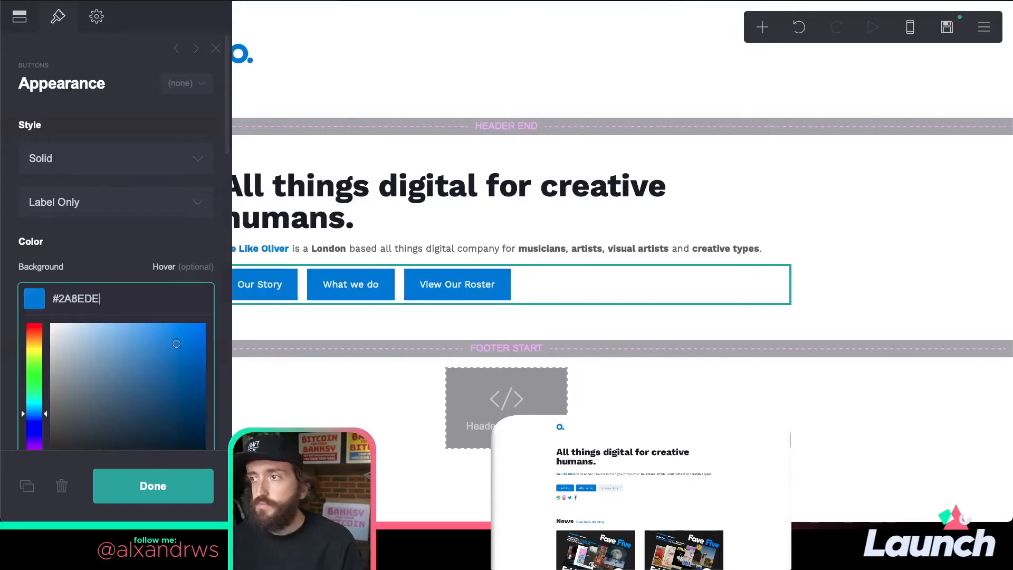
click(87, 242)
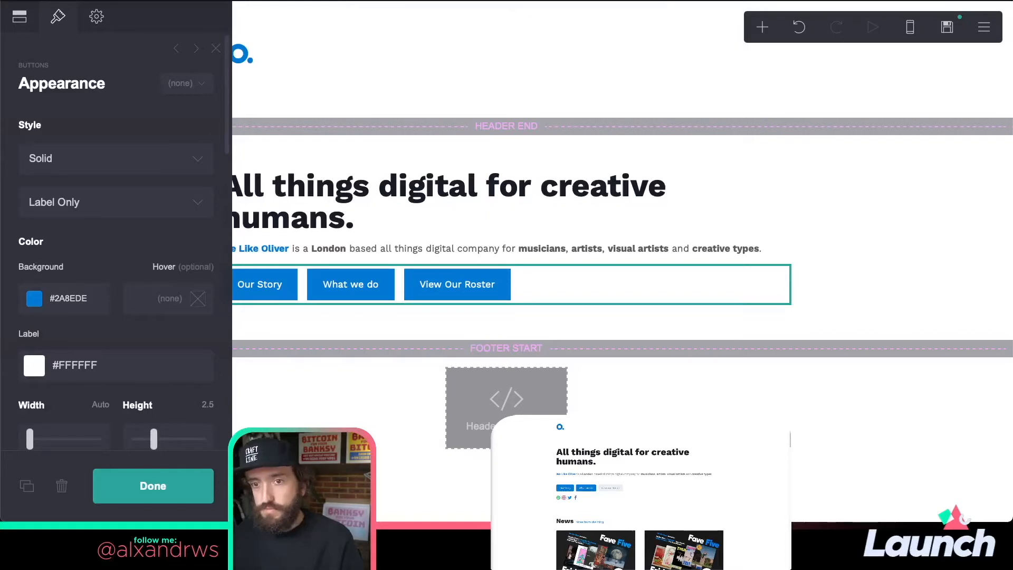
- Set the hover background color of the whole button row to #EDF2F7
click(155, 298)
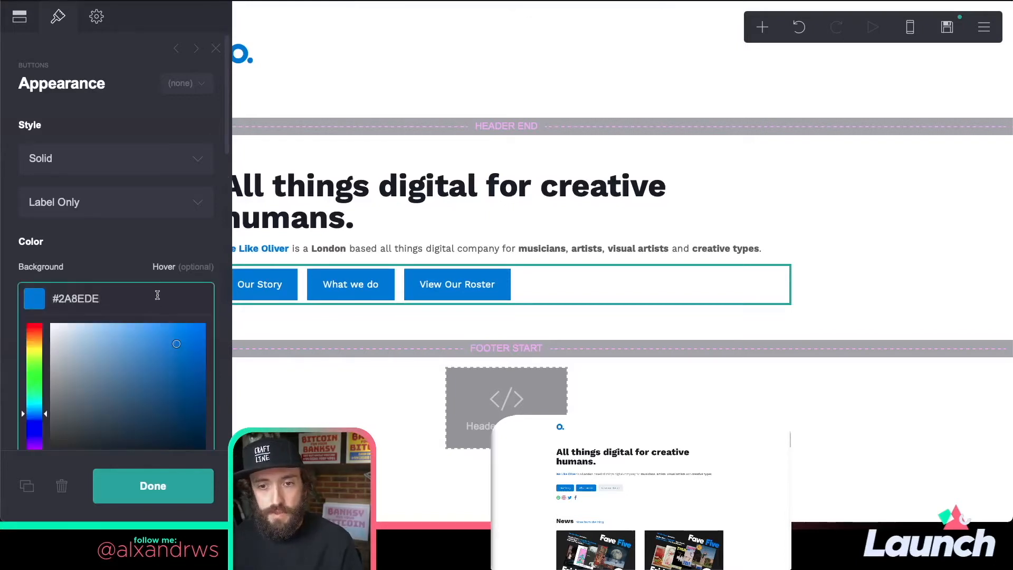
click(157, 291)
click(170, 300)
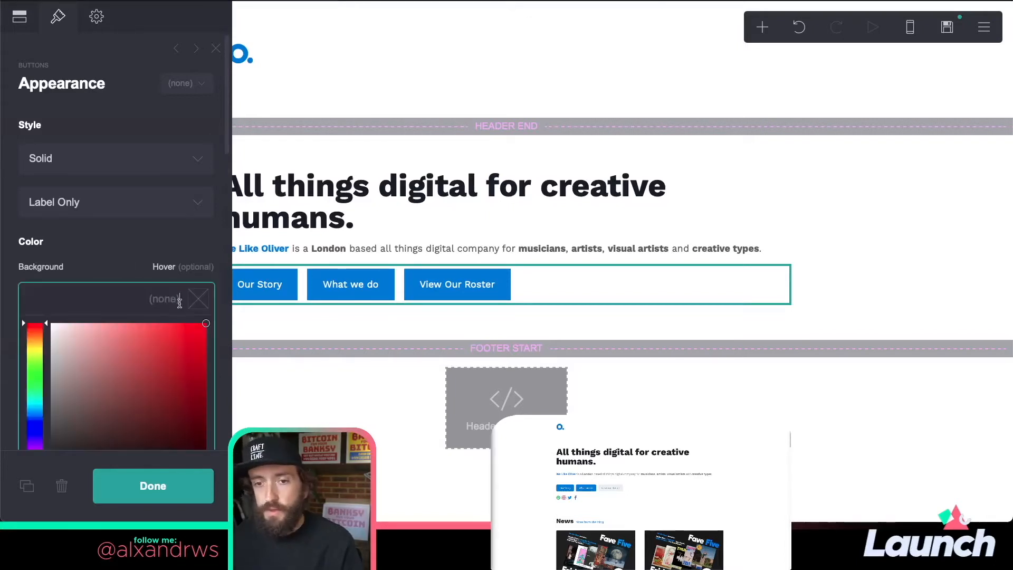
text(#EDF2F7)
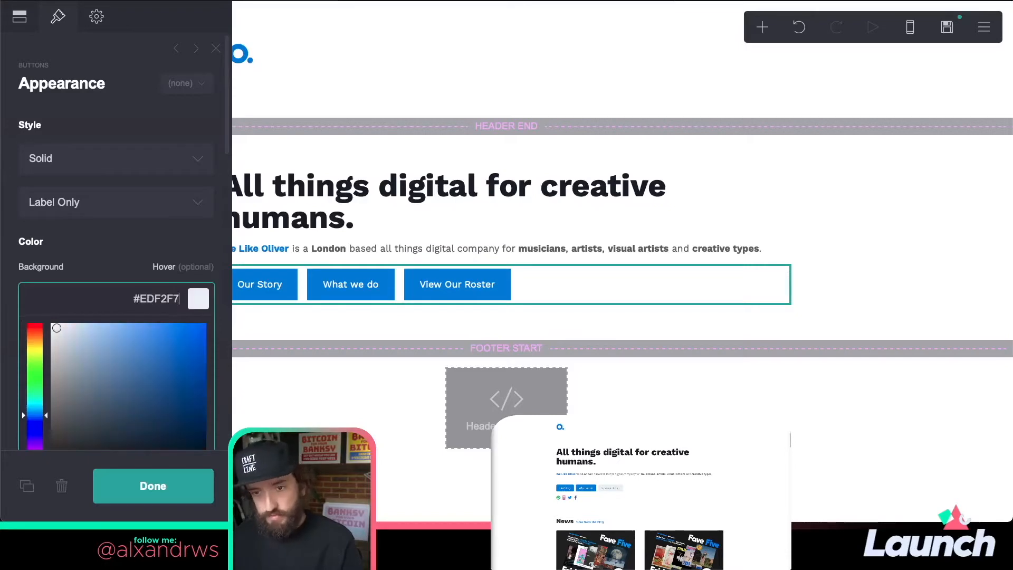
click(134, 237)
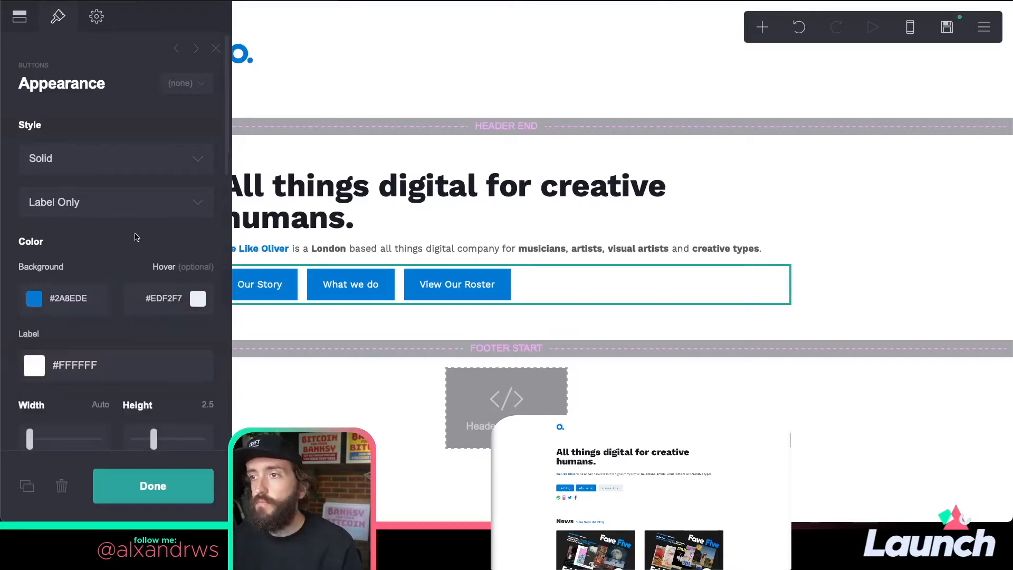
- Set the buttons' height to 1.75 and corner rounding to 0.25, and finish editing the Buttons element
scroll(126, 343, down, 3)
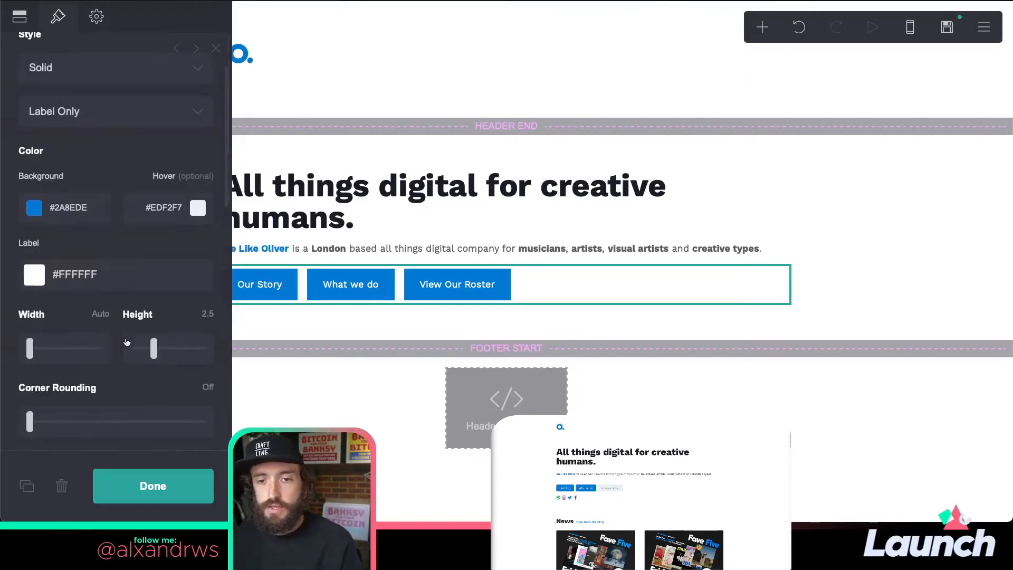
scroll(125, 337, down, 1)
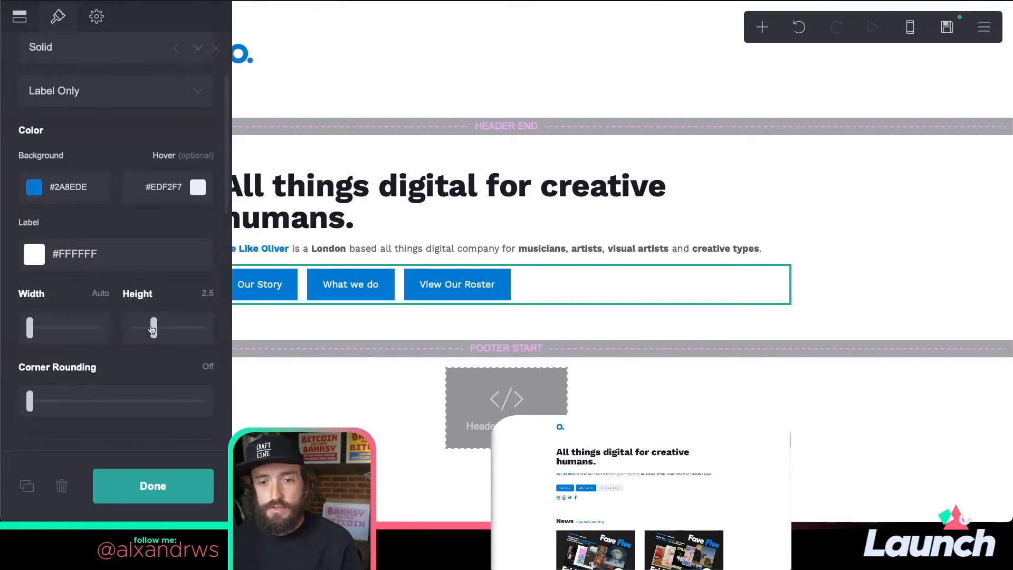
drag(151, 330, 139, 330)
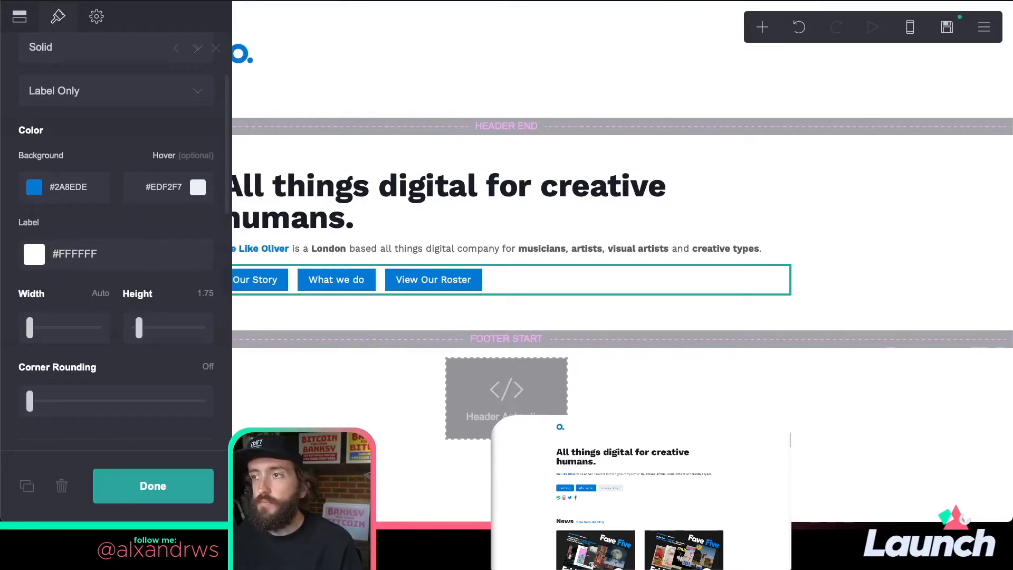
scroll(32, 375, down, 1)
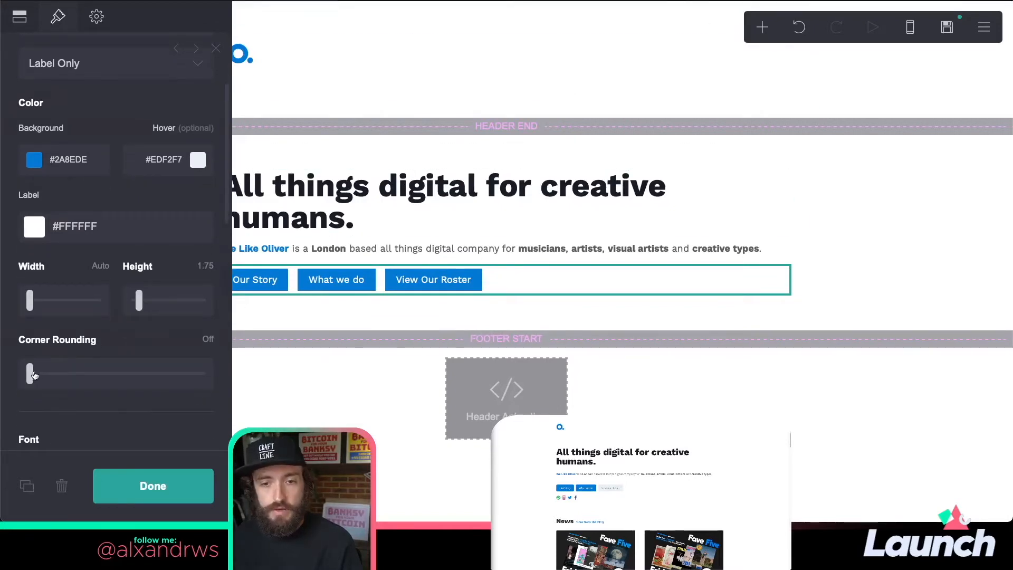
drag(30, 374, 54, 373)
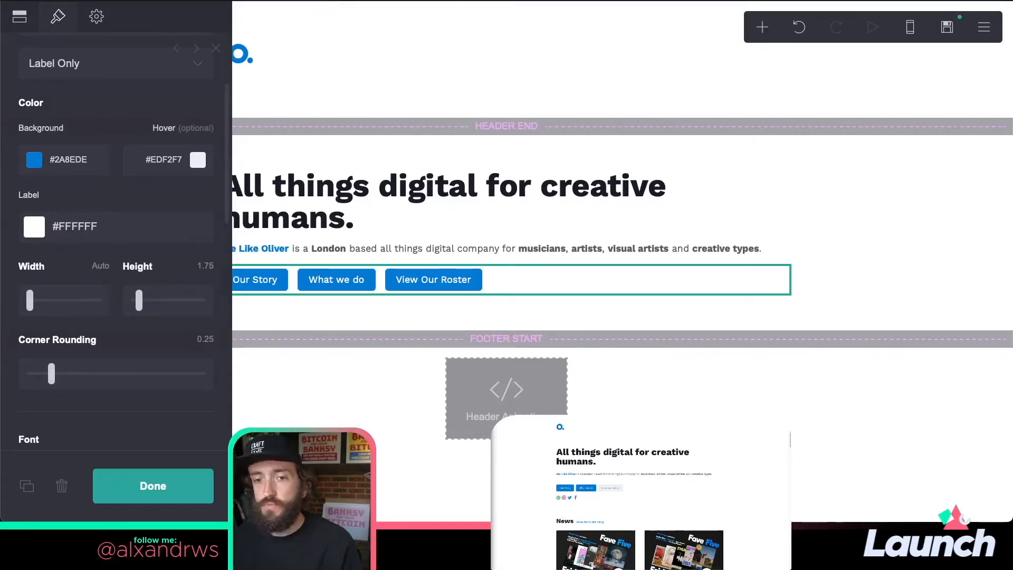
scroll(95, 309, down, 5)
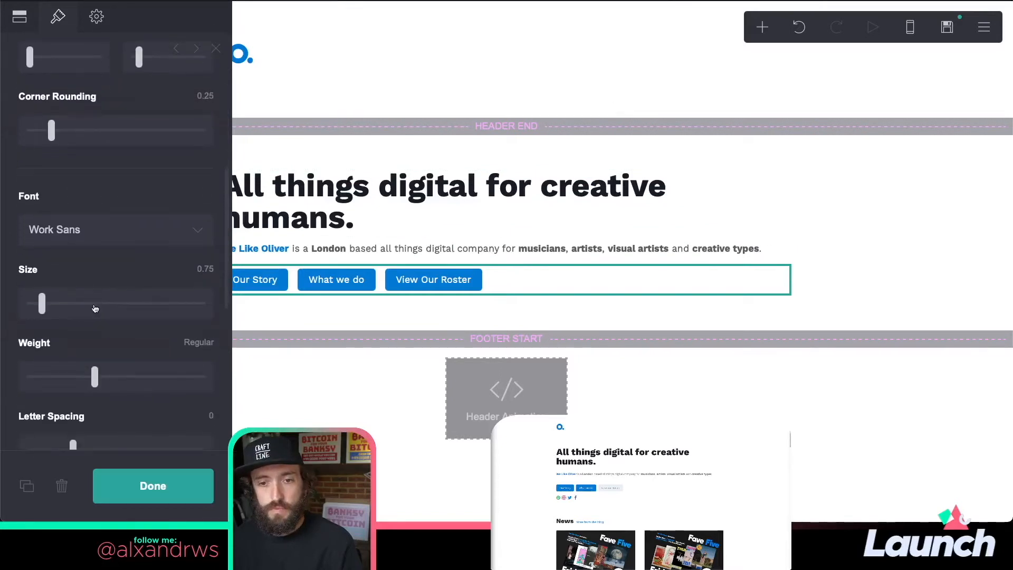
scroll(95, 309, down, 4)
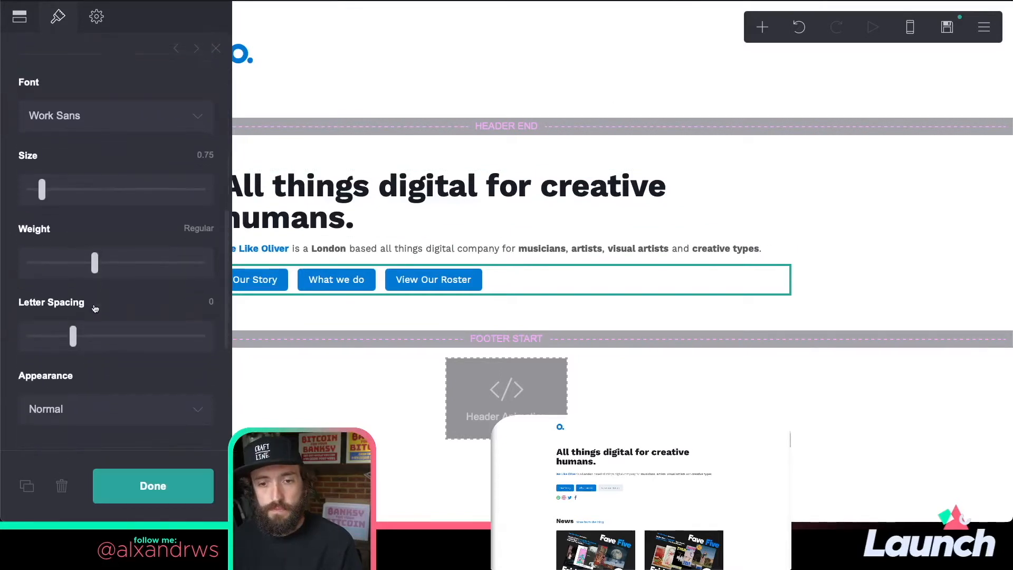
click(134, 484)
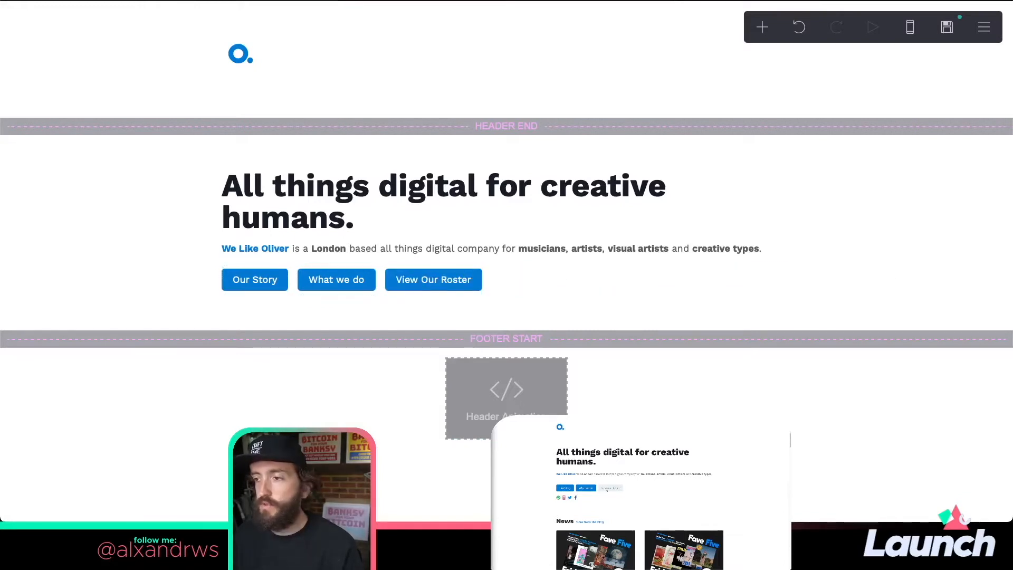
- Reopen the Buttons element and give only the "View Our Roster" button its own background color, #EDF2F7
click(570, 279)
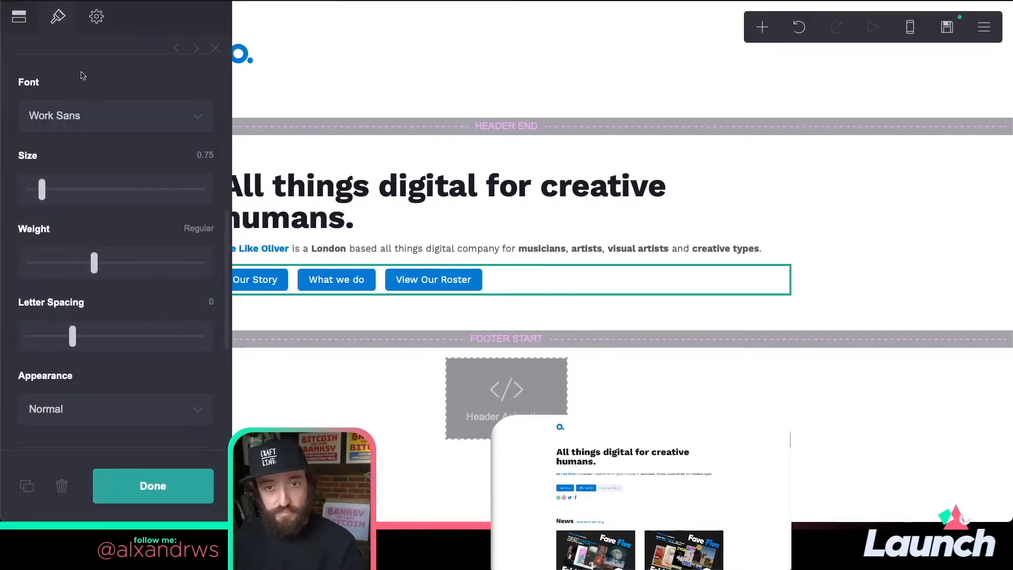
click(19, 17)
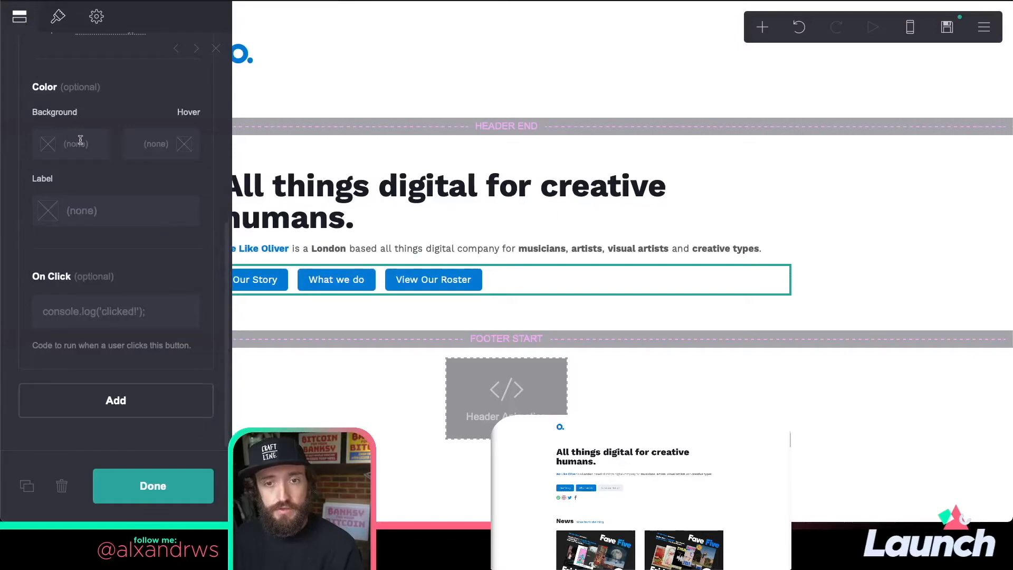
scroll(80, 142, up, 6)
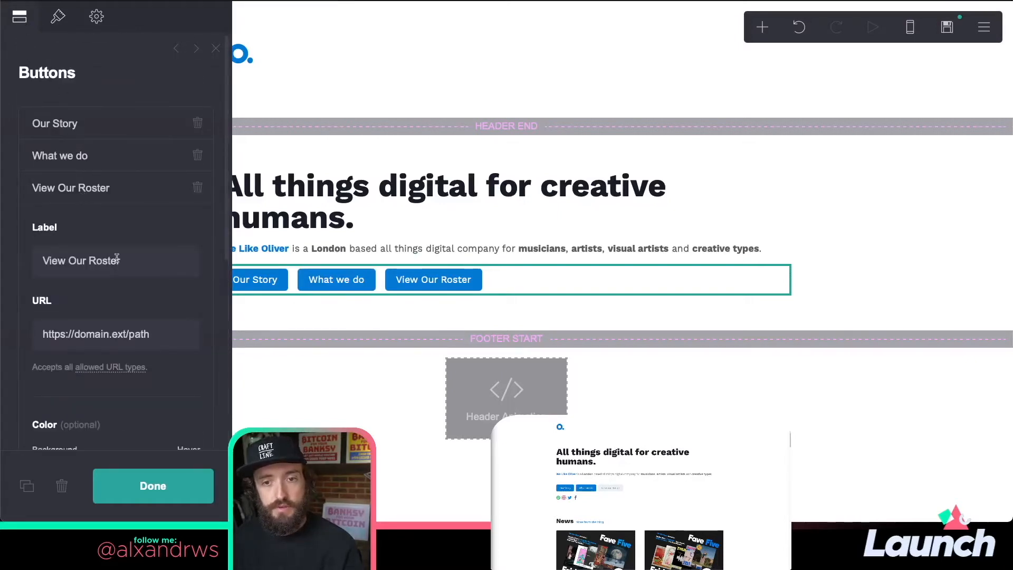
scroll(116, 258, down, 3)
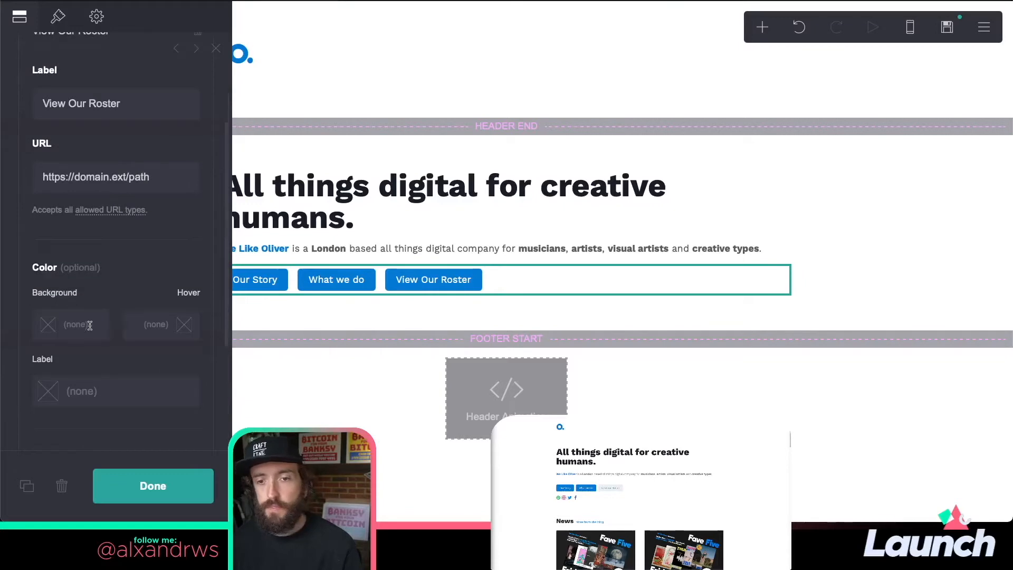
scroll(89, 326, up, 1)
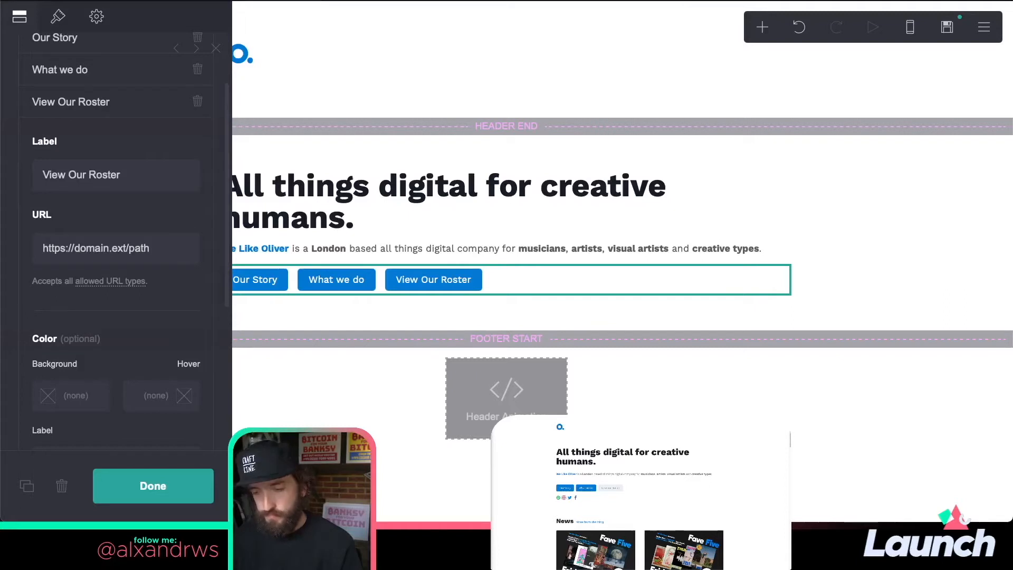
click(79, 397)
text(#EDF2F7)
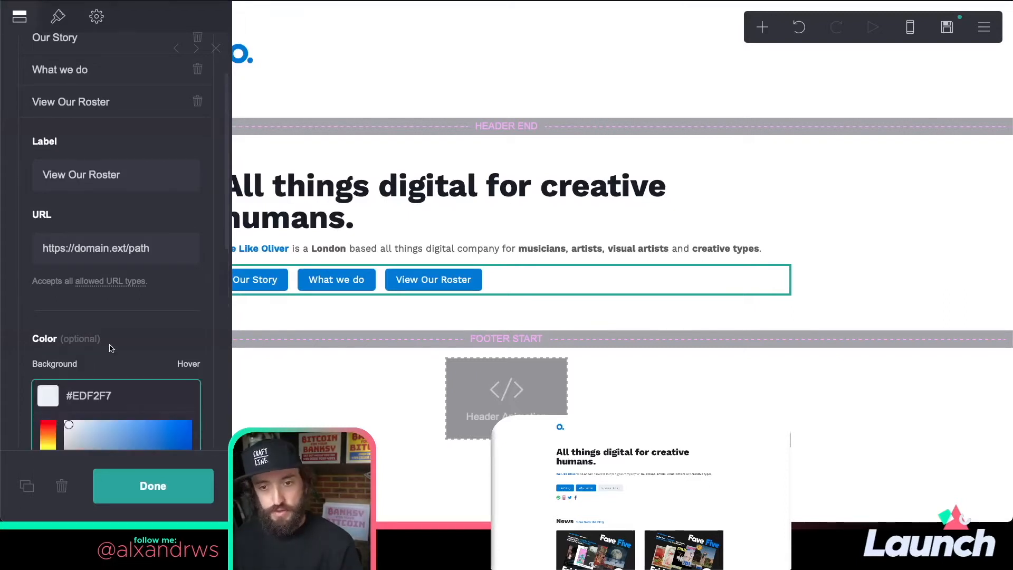
click(124, 339)
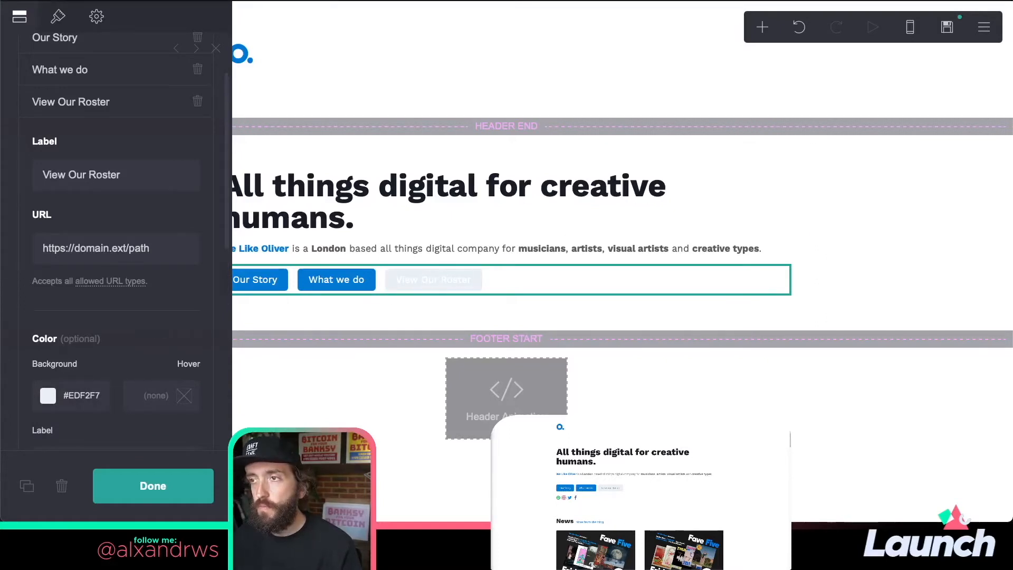
- Set the "View Our Roster" button's individual hover background color to #2A8EDE
click(150, 401)
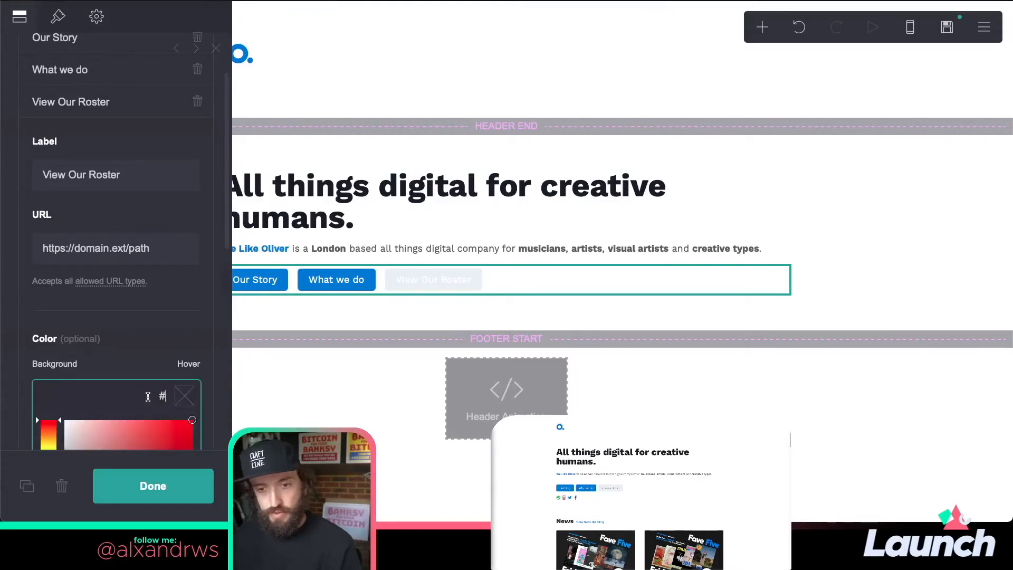
text(2A8EDE)
click(151, 350)
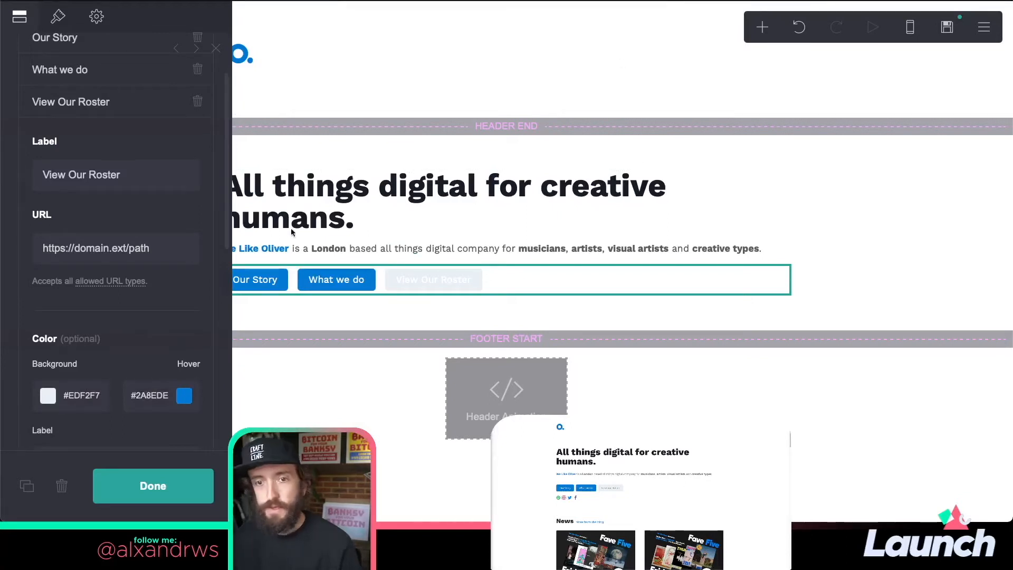
- Set the "View Our Roster" button's label color to #718096 and finish editing the Buttons element
scroll(121, 344, down, 4)
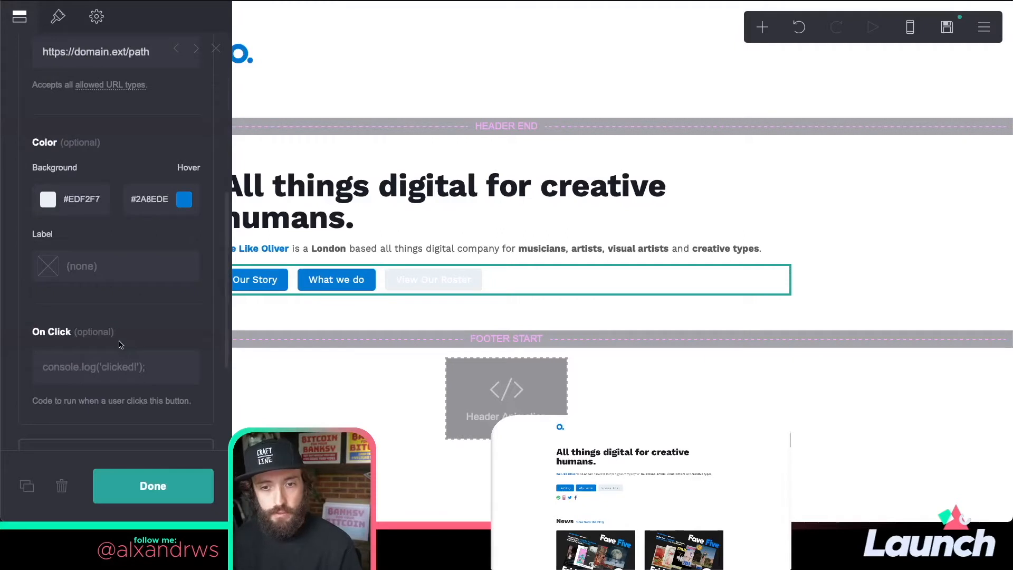
click(97, 265)
text(#)
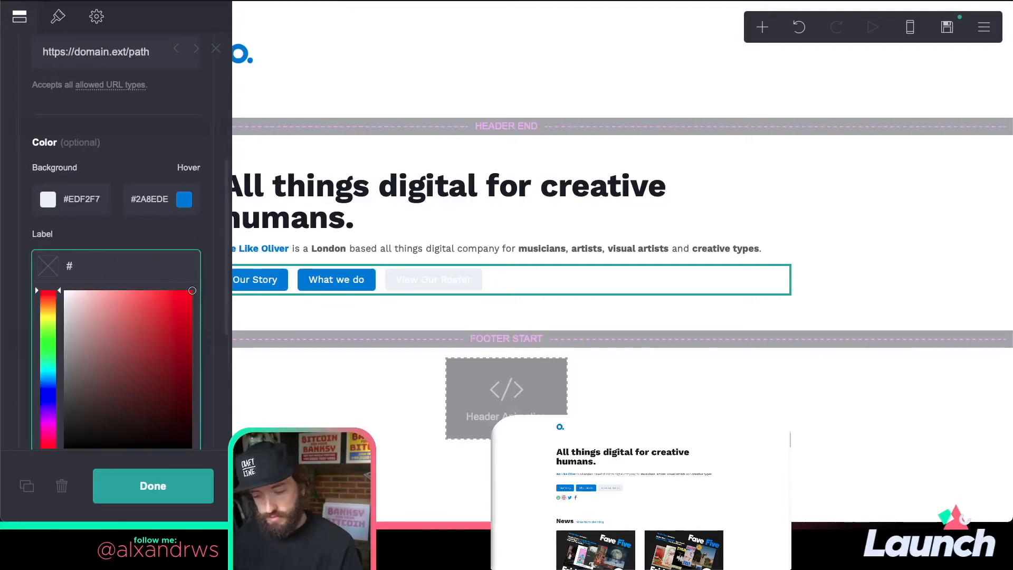
text(718096)
click(130, 235)
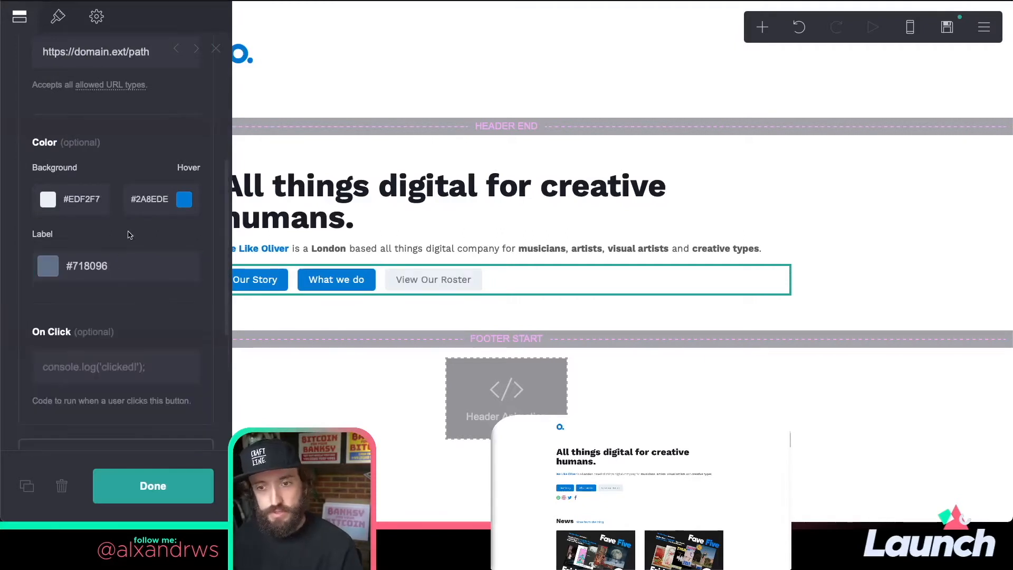
click(152, 485)
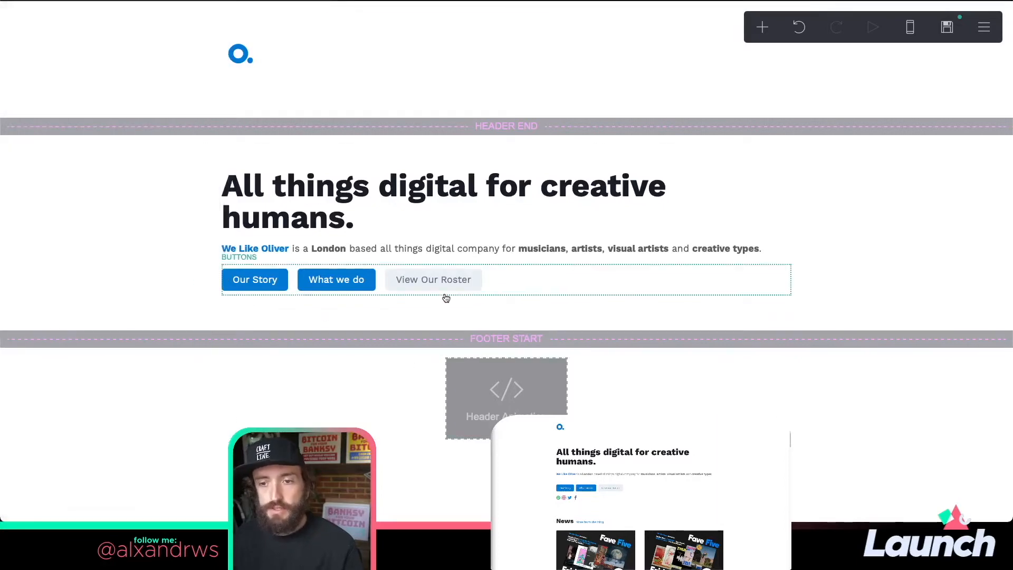
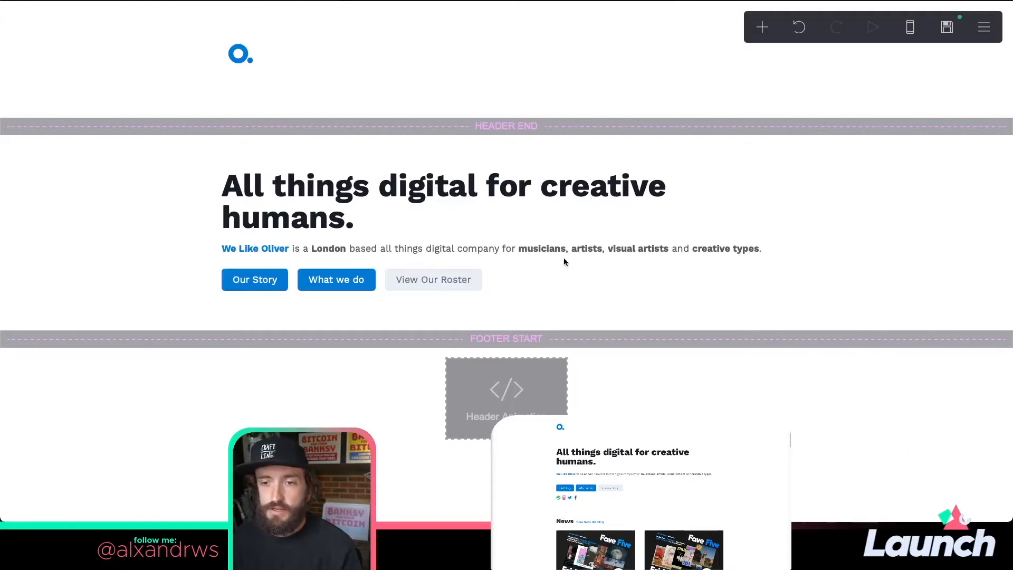
- Insert a divider between the intro paragraph and the buttons, with fully transparent color #00000000 and width 1
click(590, 250)
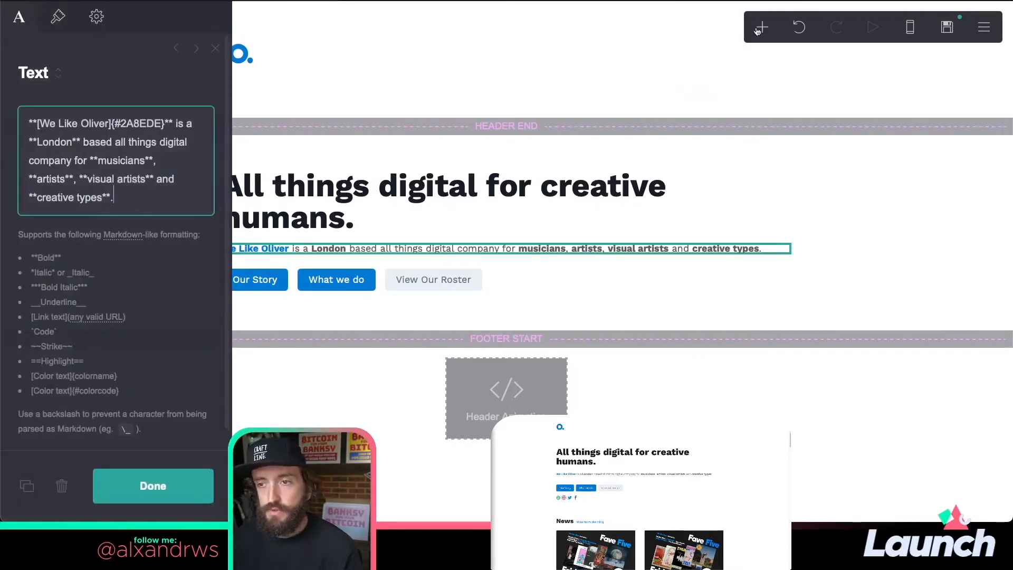
click(759, 28)
click(724, 219)
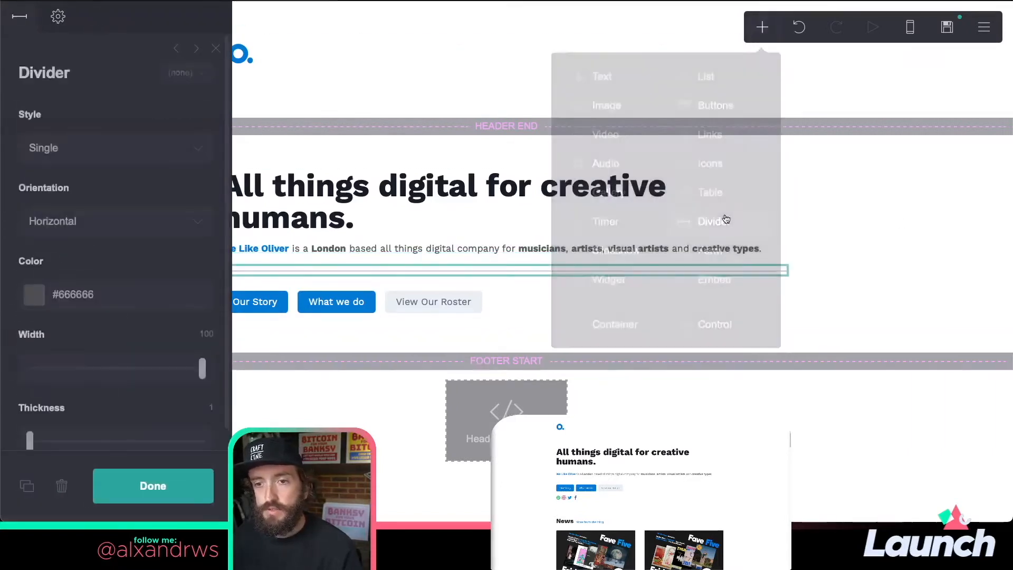
click(134, 303)
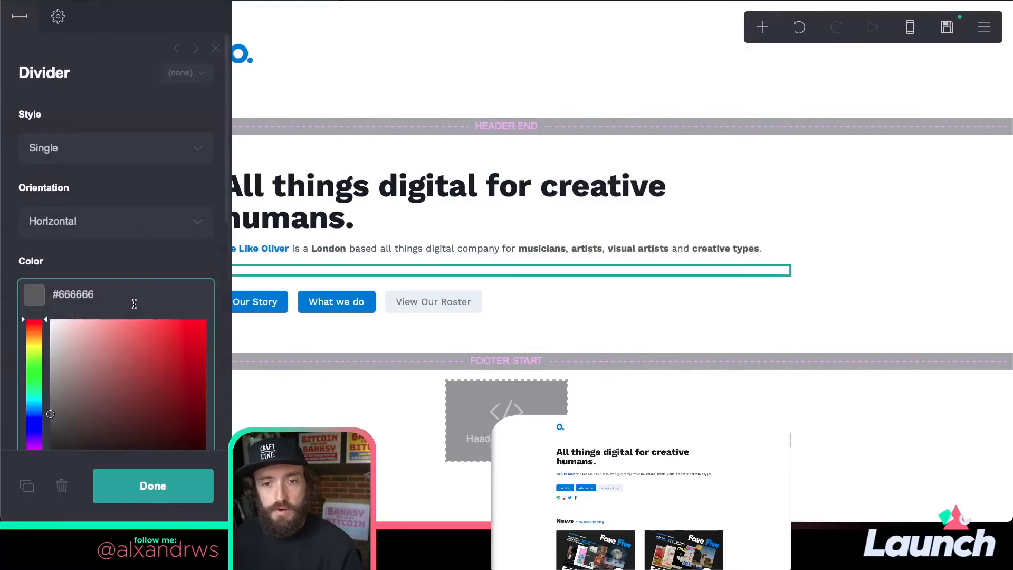
scroll(182, 237, down, 3)
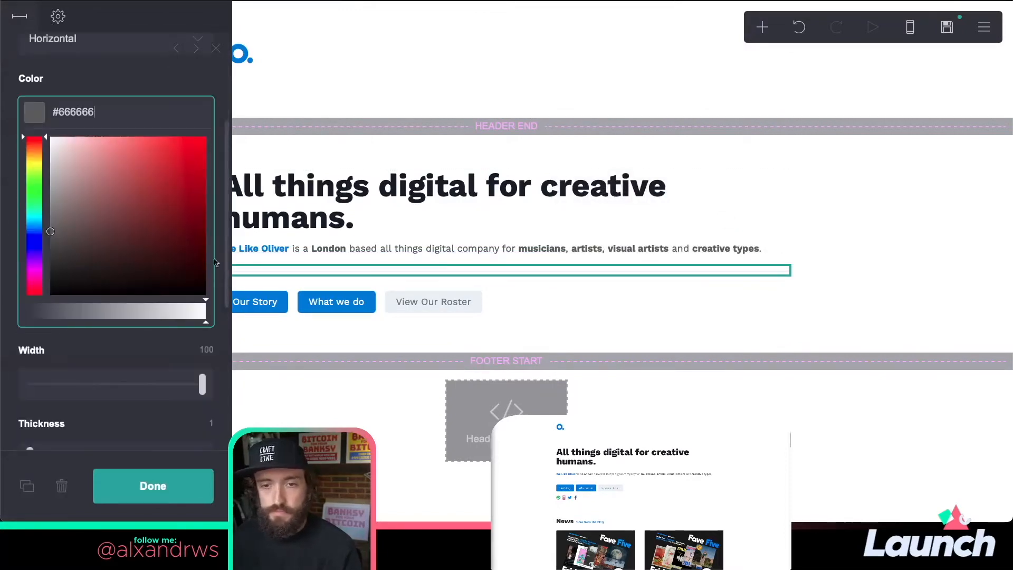
mouse_move(126, 198)
mouse_down()
mouse_move(145, 327)
mouse_move(105, 312)
mouse_move(19, 315)
mouse_up()
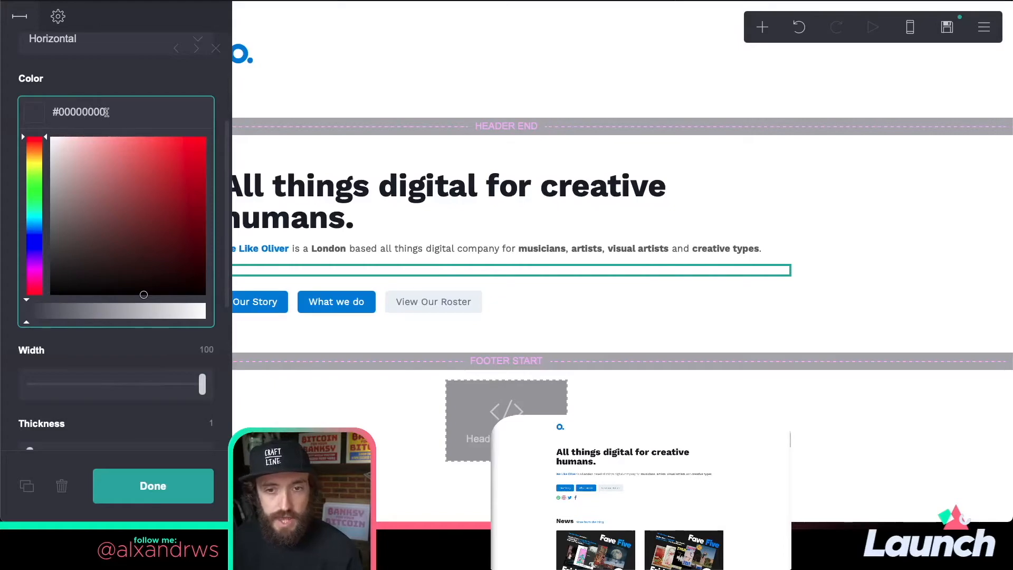
click(124, 93)
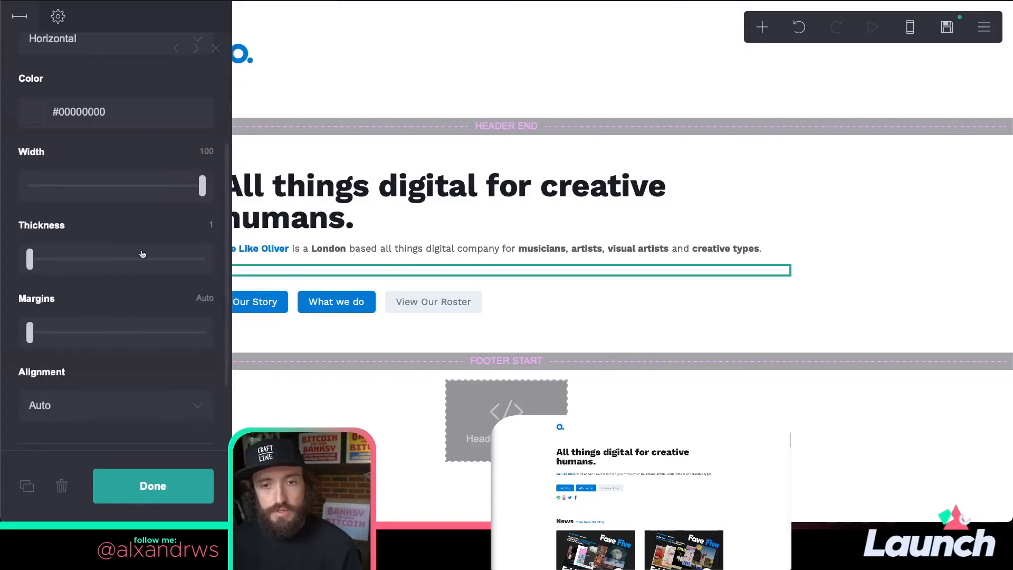
drag(201, 187, 5, 202)
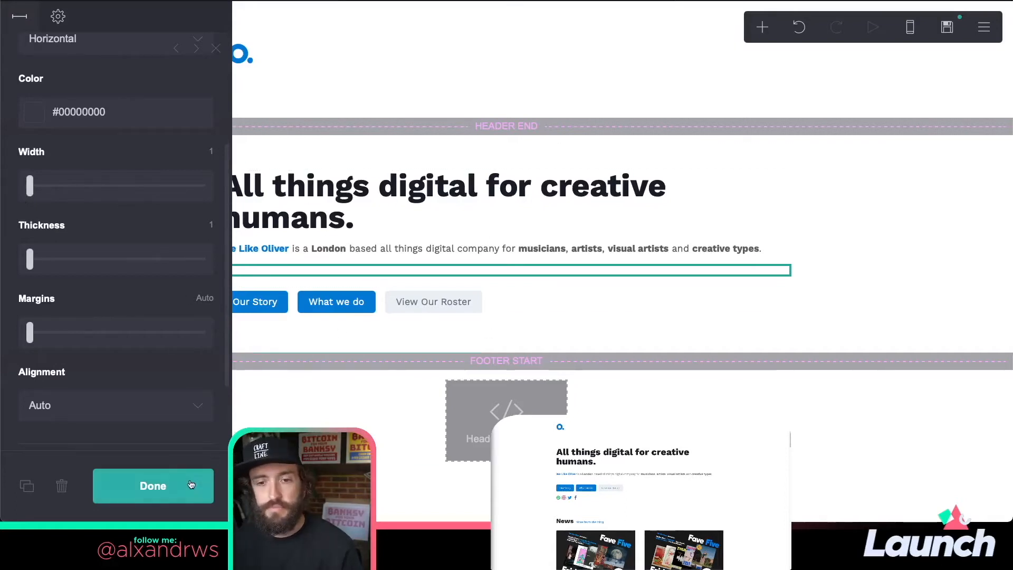
click(199, 484)
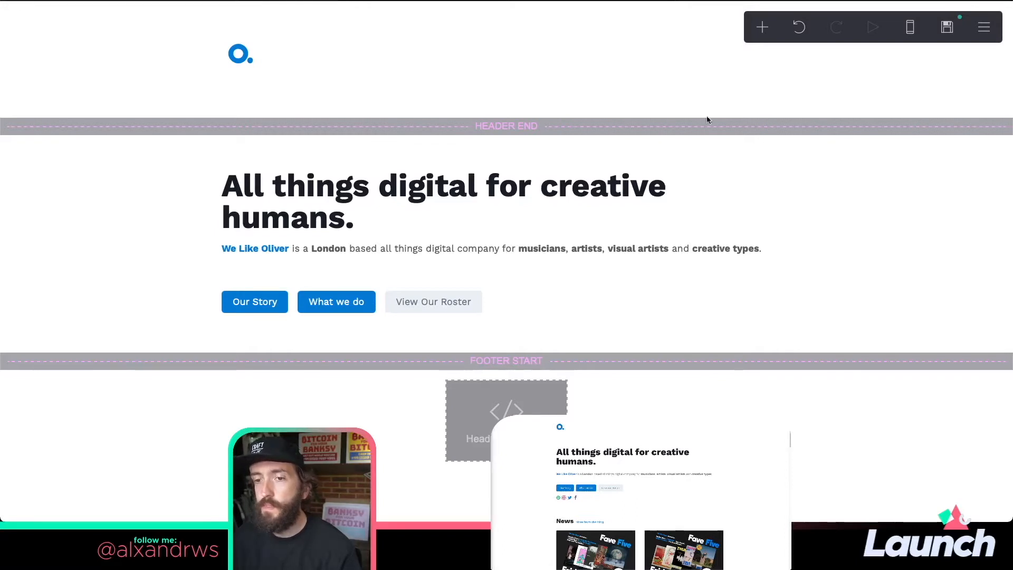
- Insert an Icons element below the button row and add entries to it until it holds four icons
click(536, 296)
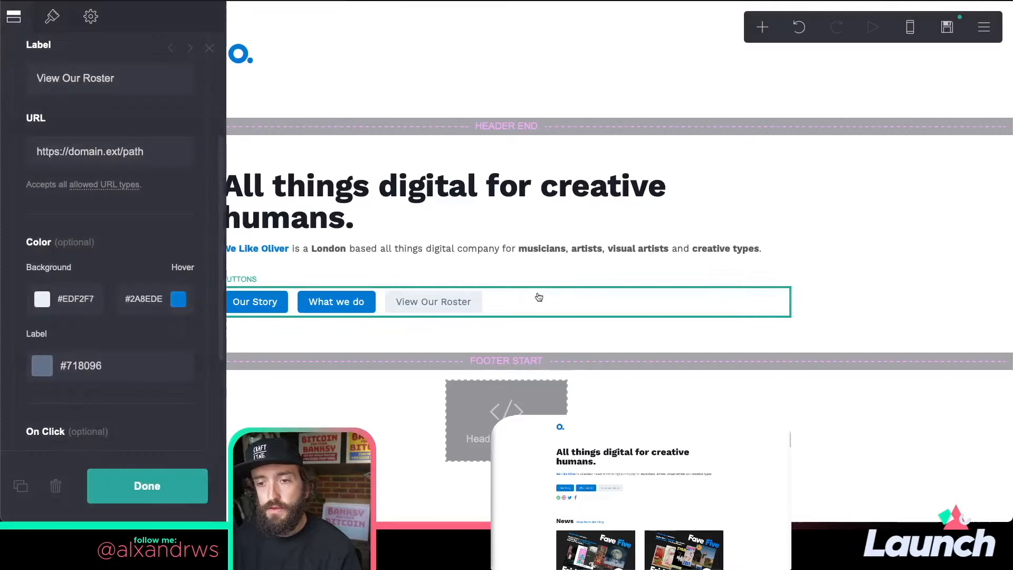
click(766, 29)
click(730, 164)
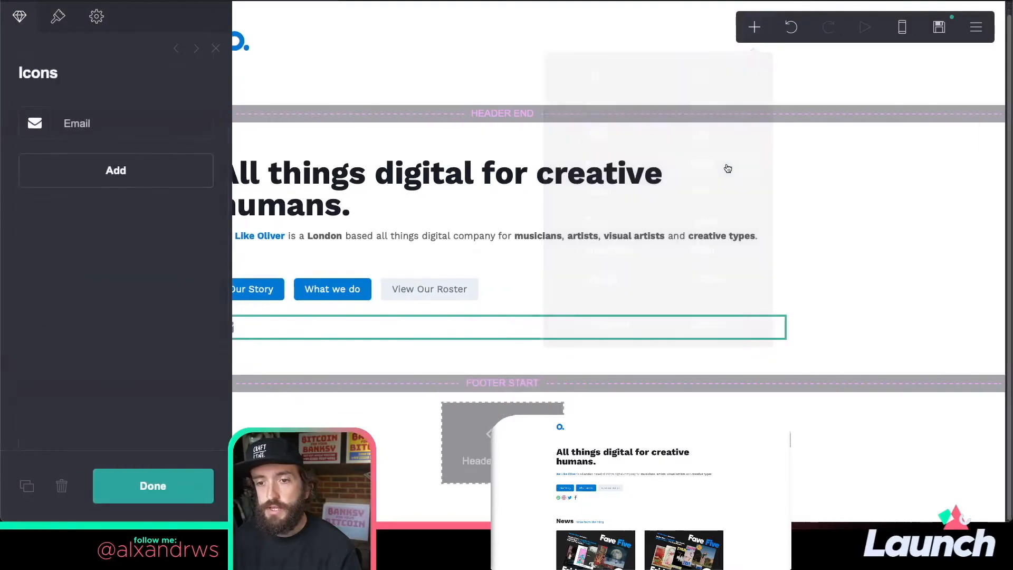
click(104, 171)
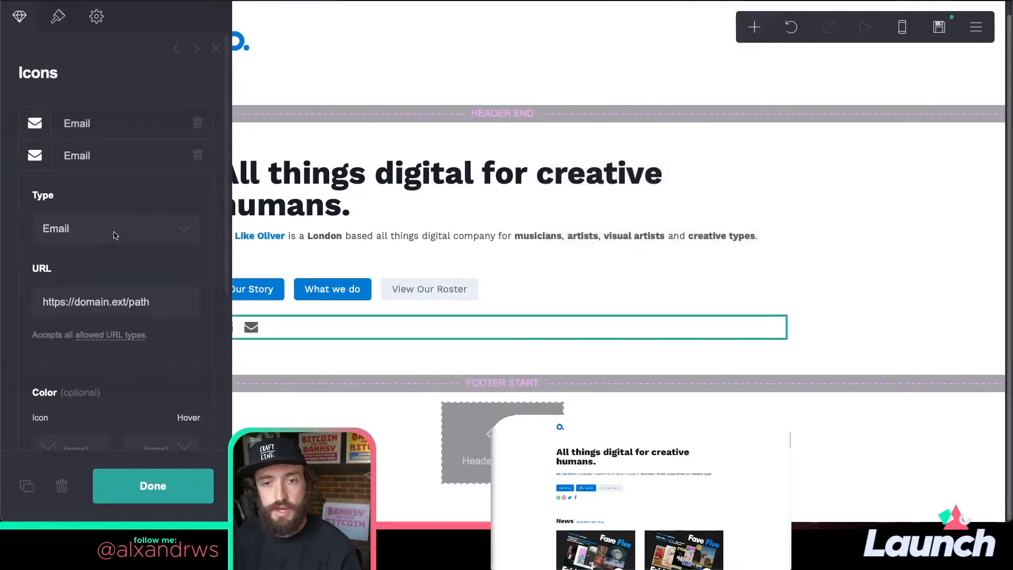
click(107, 172)
click(108, 193)
click(106, 191)
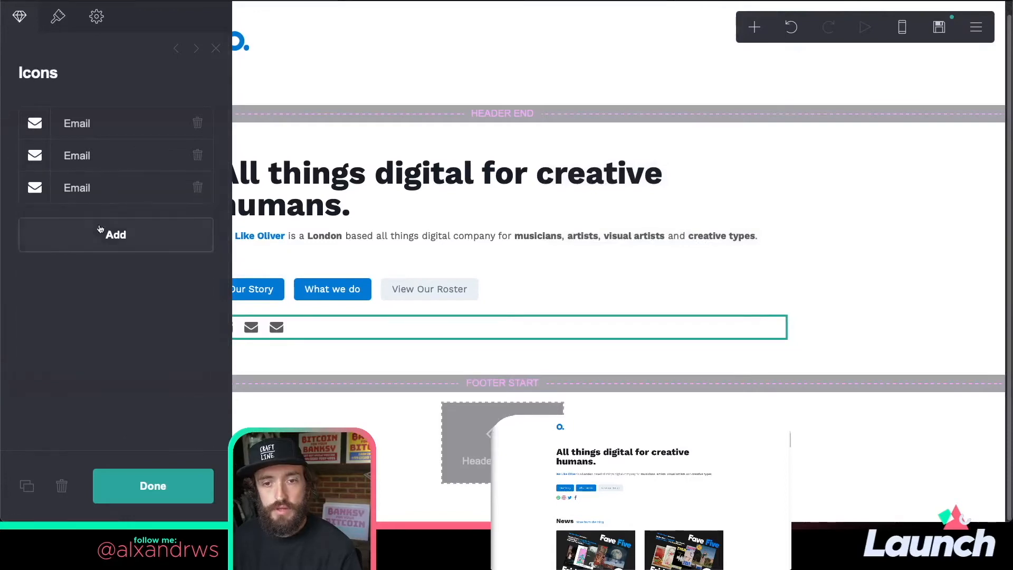
click(100, 229)
click(101, 228)
- Change the first icon's type to Spotify
click(101, 119)
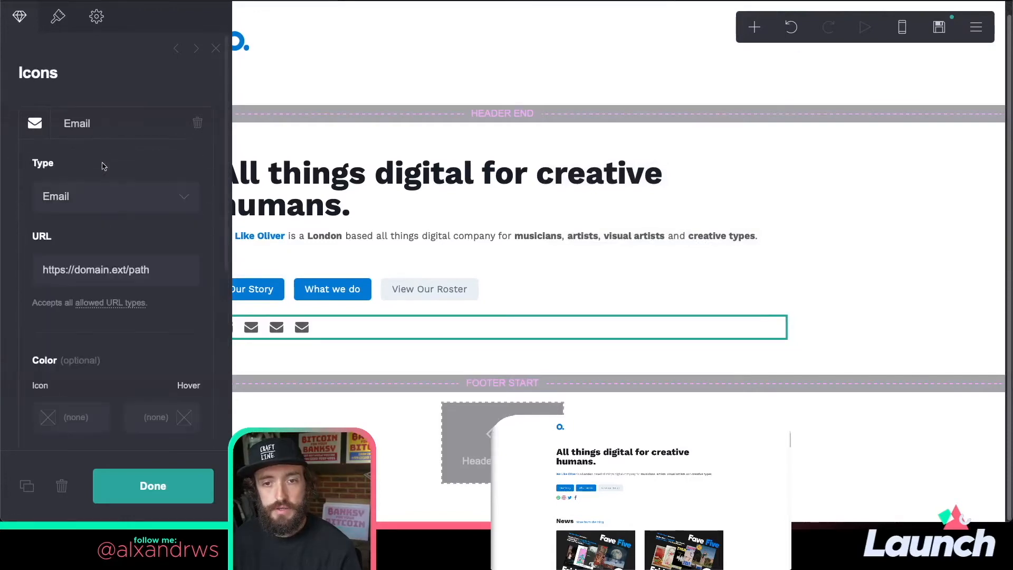
click(103, 195)
scroll(79, 491, down, 15)
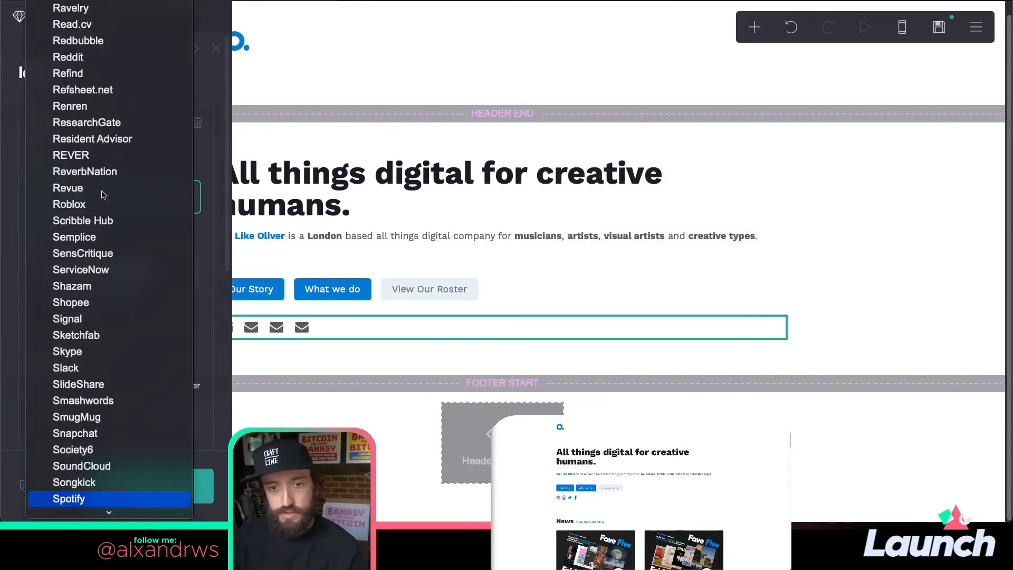
click(72, 500)
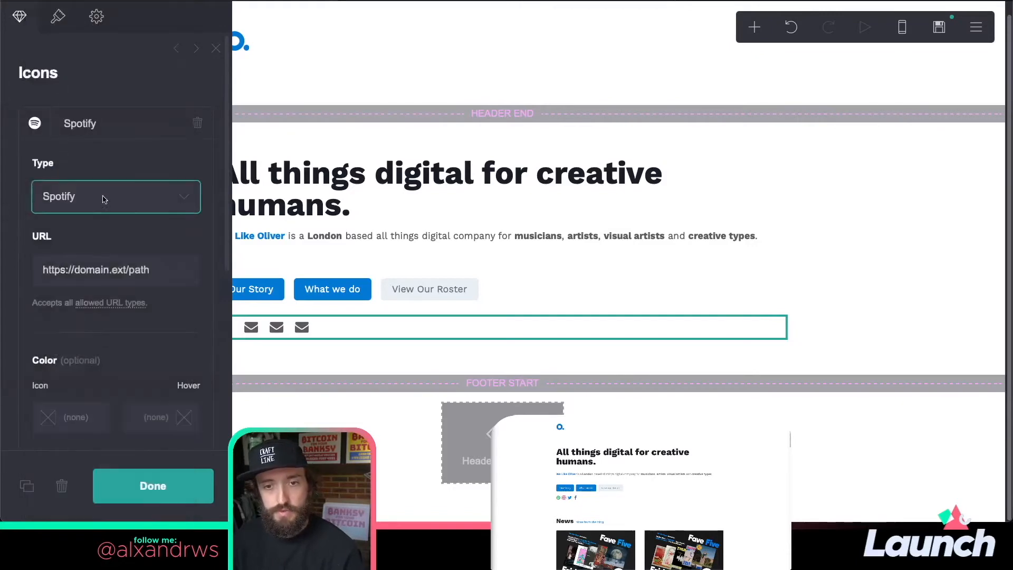
- Change the second icon's type to Instagram
click(111, 126)
click(104, 158)
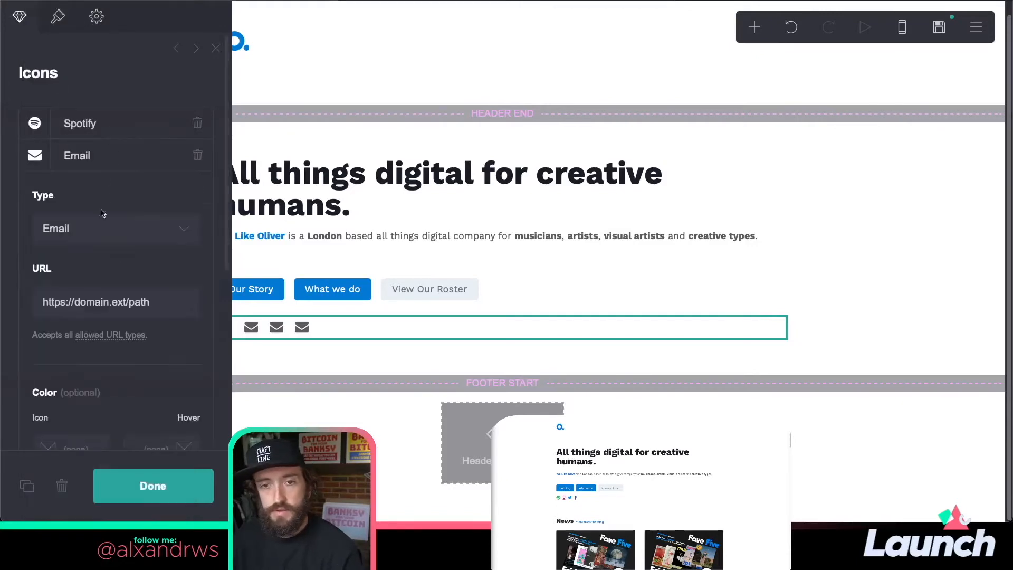
click(104, 228)
scroll(84, 496, down, 15)
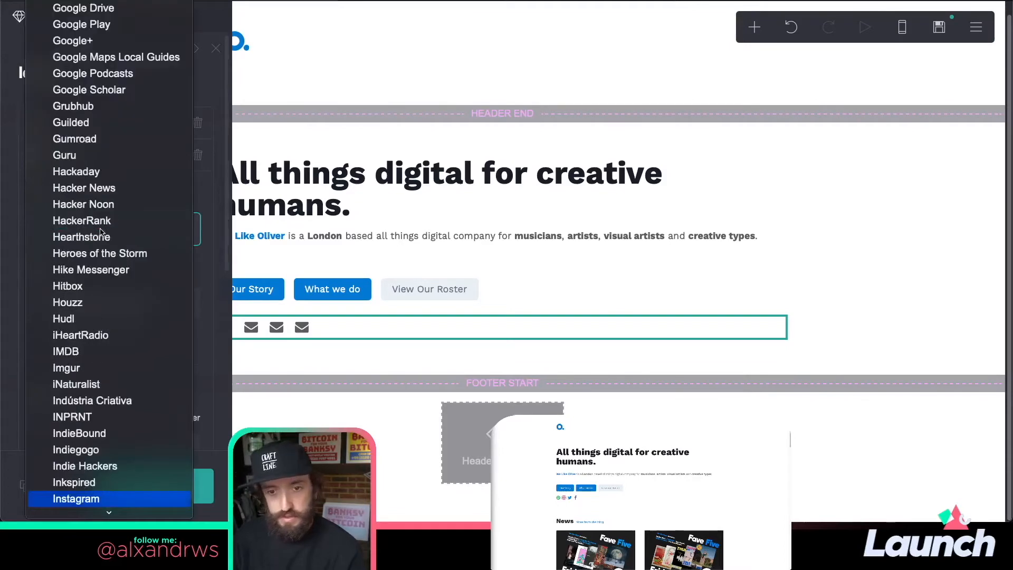
click(87, 502)
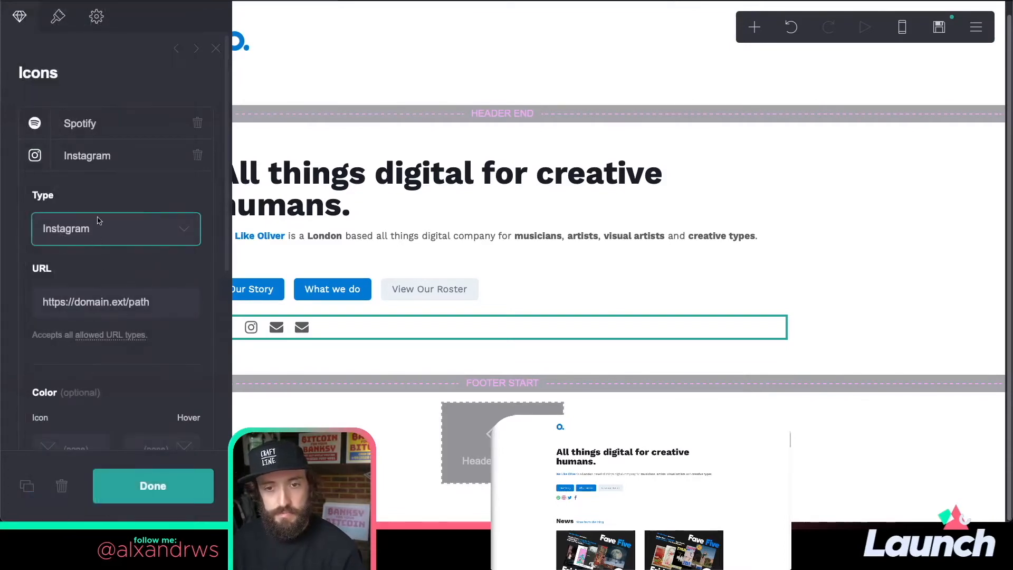
- Change the third icon's type to Twitter
click(103, 157)
click(102, 197)
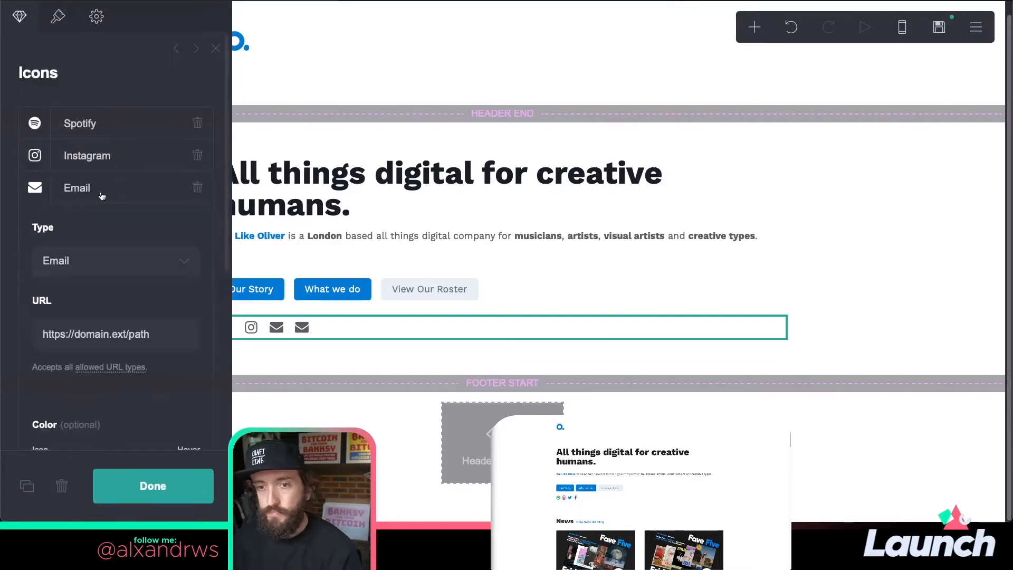
click(97, 260)
scroll(96, 264, down, 20)
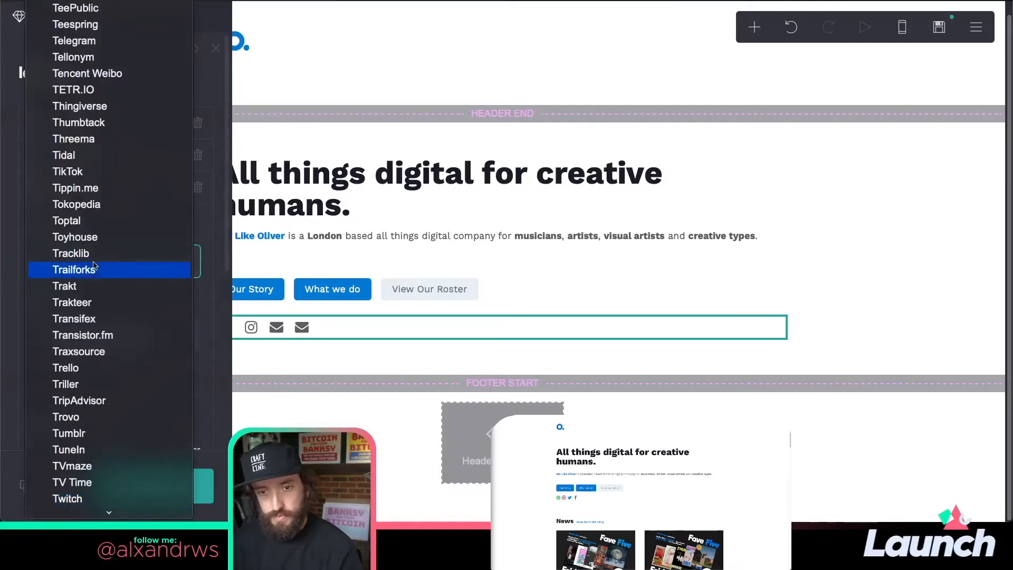
scroll(82, 470, down, 2)
click(82, 467)
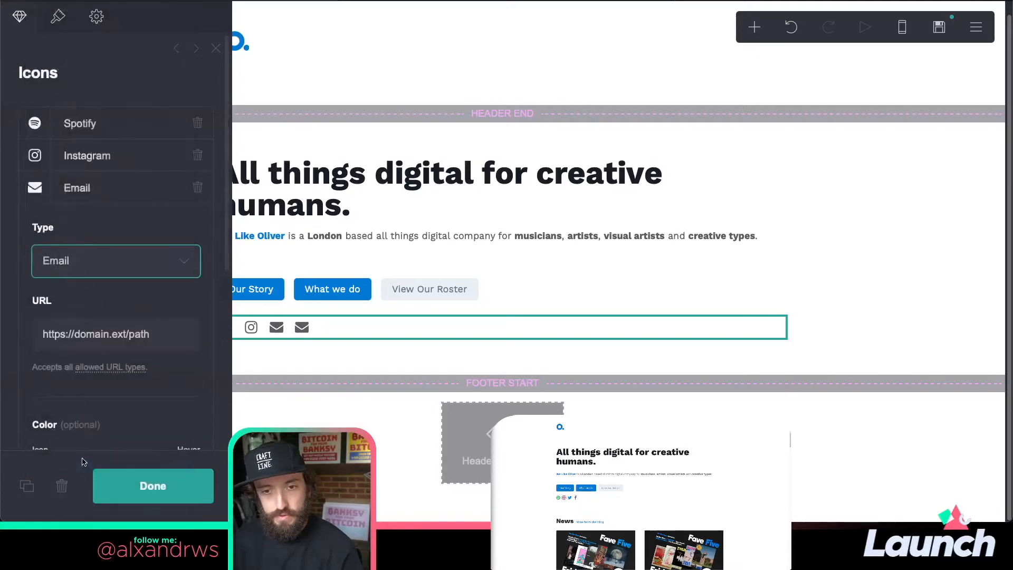
- Change the fourth icon's type to Facebook and collapse its settings
click(82, 195)
click(82, 232)
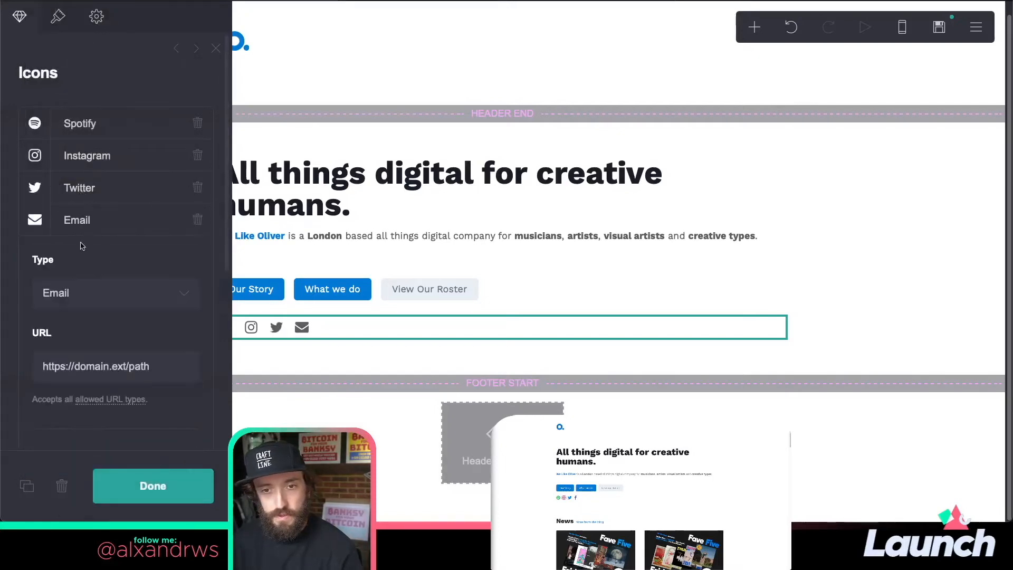
click(84, 290)
text(fac)
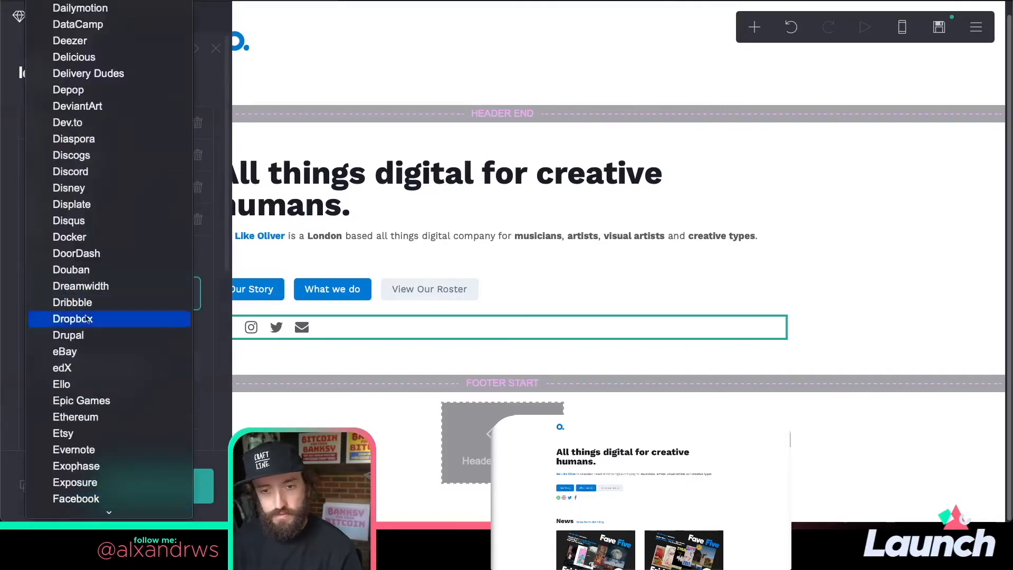
click(94, 499)
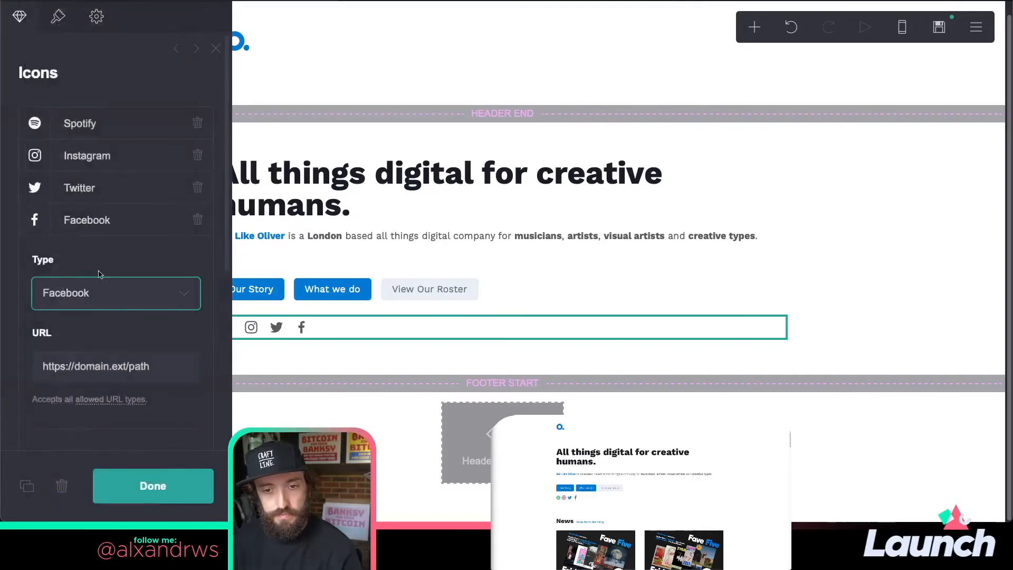
click(101, 221)
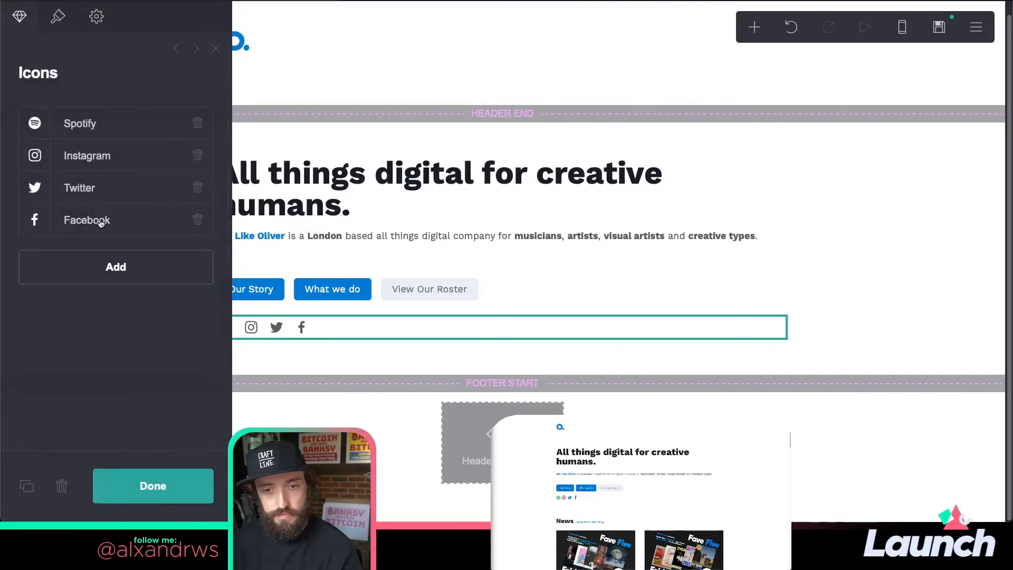
click(105, 124)
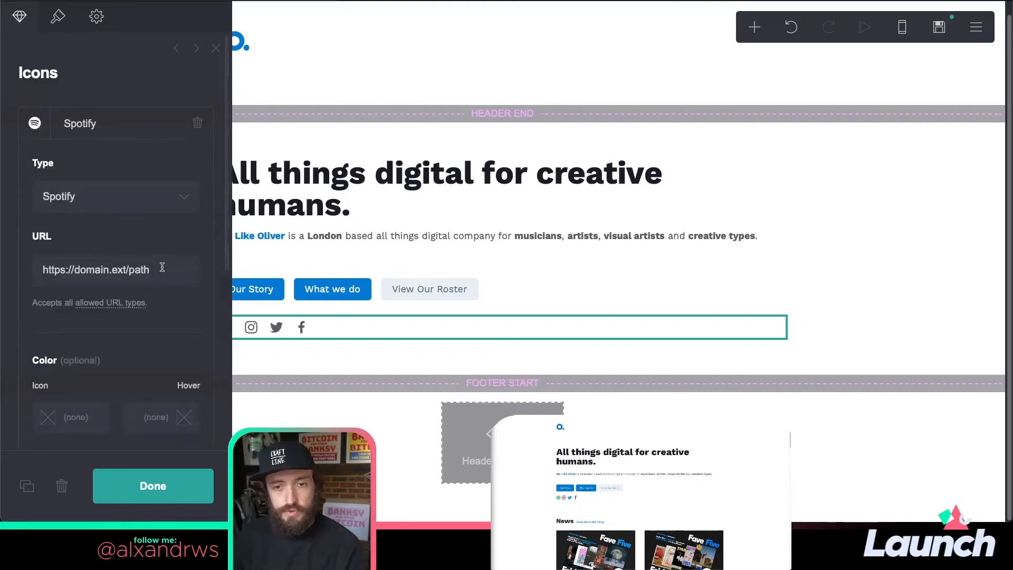
drag(163, 270, 39, 271)
click(86, 125)
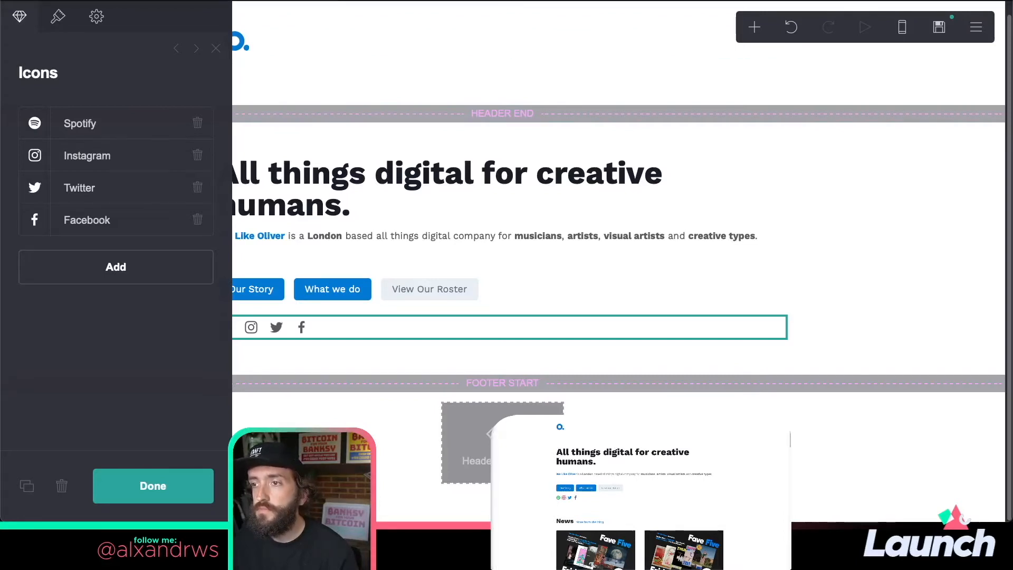
- Set the Spotify icon's color to #1EB953 and collapse its settings
click(85, 128)
scroll(110, 281, down, 1)
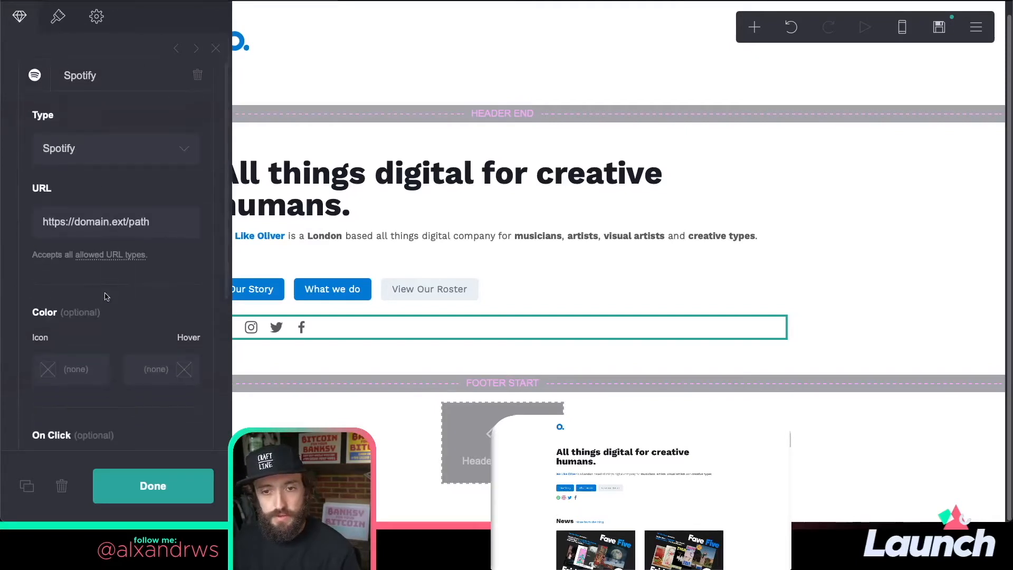
click(78, 372)
text(#1EB953)
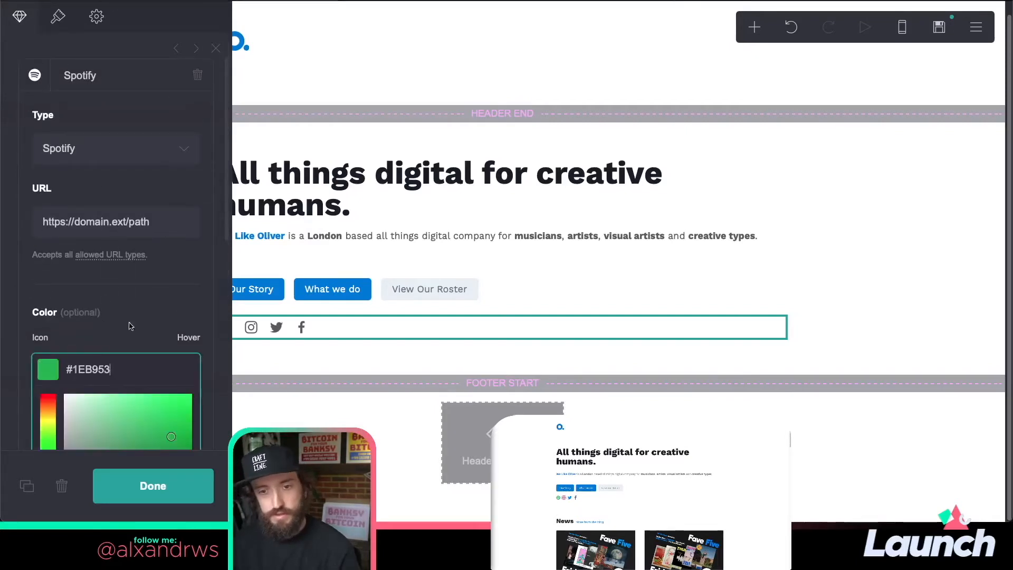
click(142, 305)
click(76, 368)
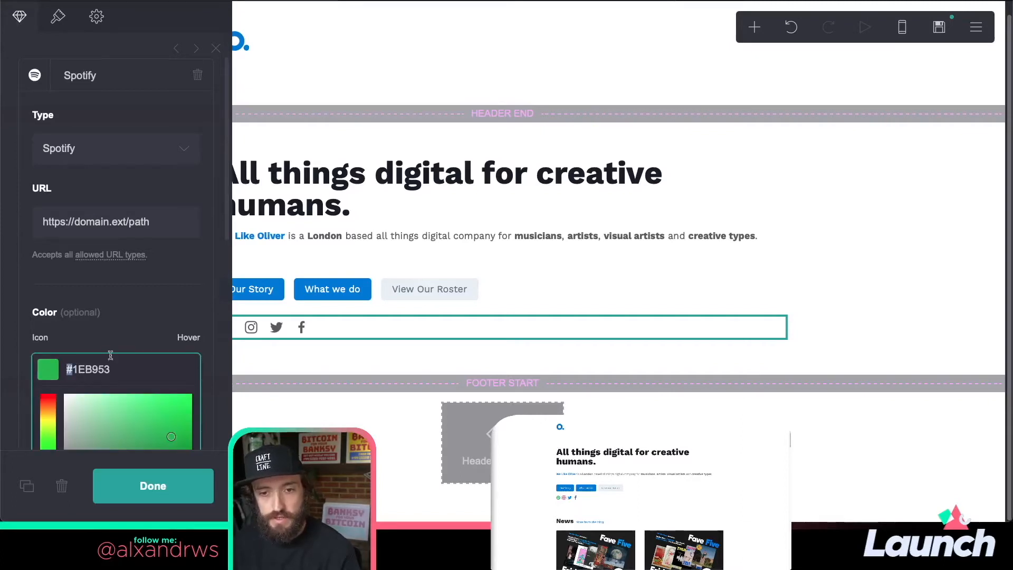
click(123, 343)
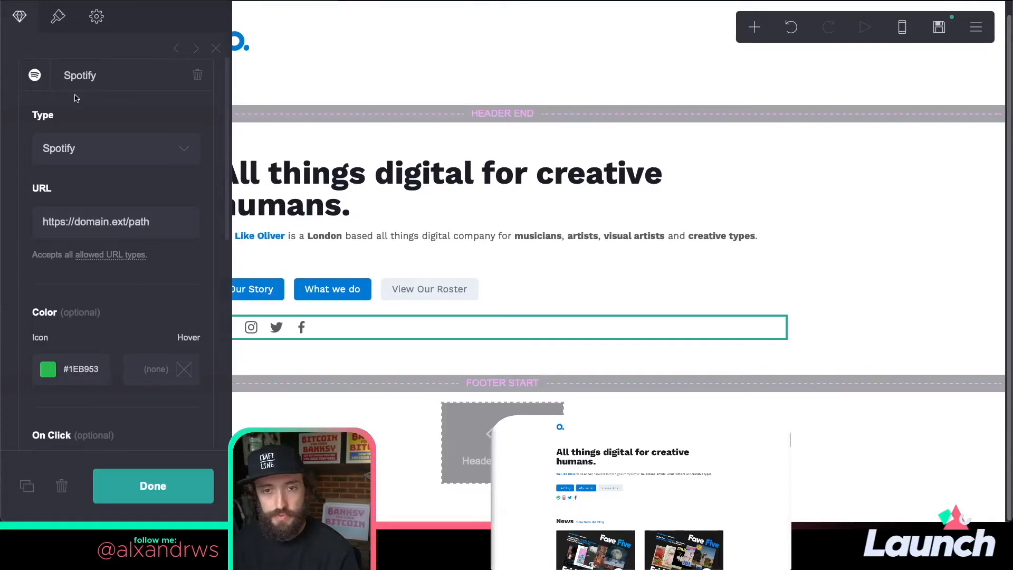
click(95, 84)
- Set the Instagram icon's color to #E1306C and collapse its settings
click(95, 156)
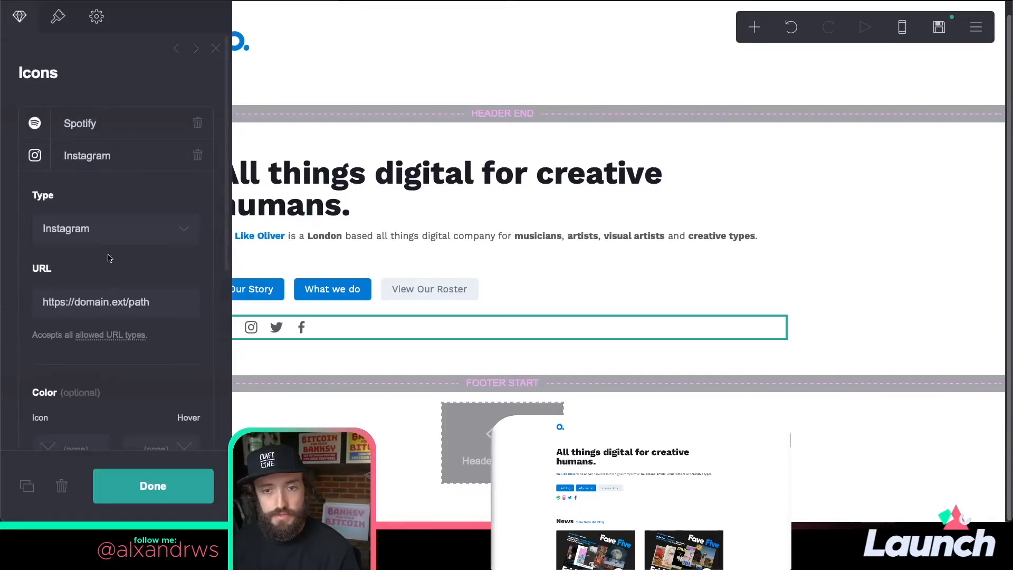
scroll(105, 393, down, 5)
click(85, 207)
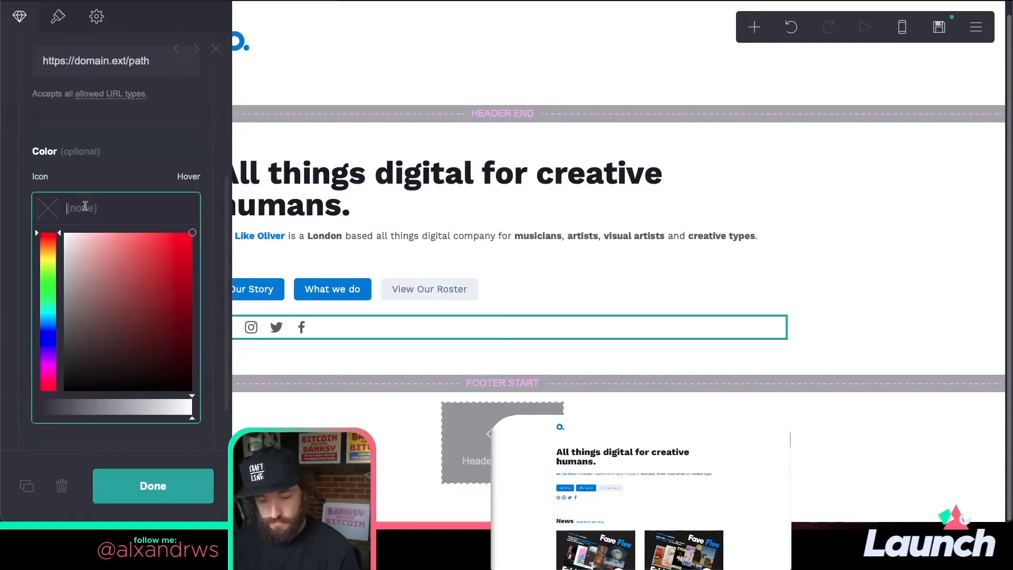
text(#E1306C)
click(141, 160)
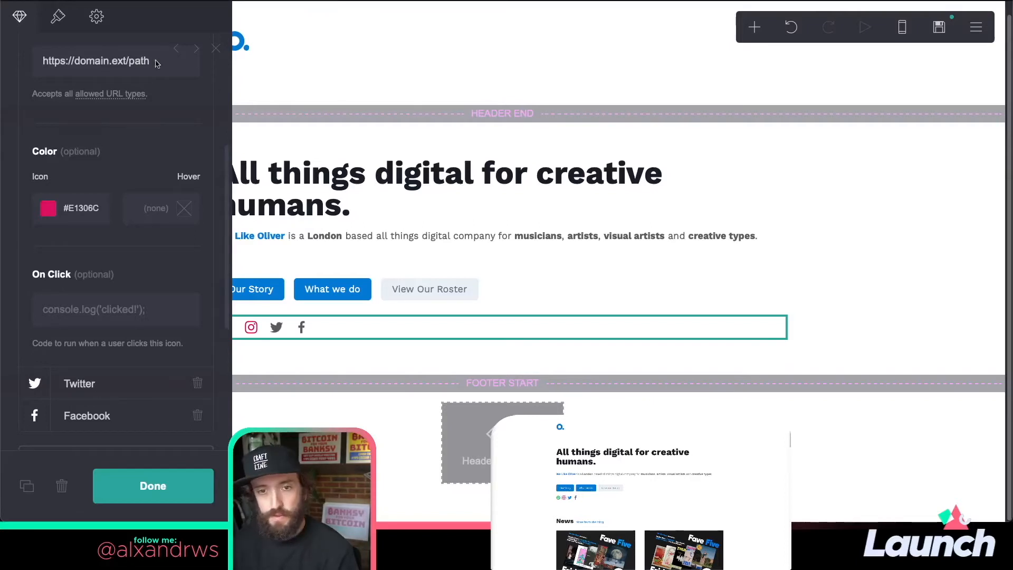
scroll(103, 119, up, 5)
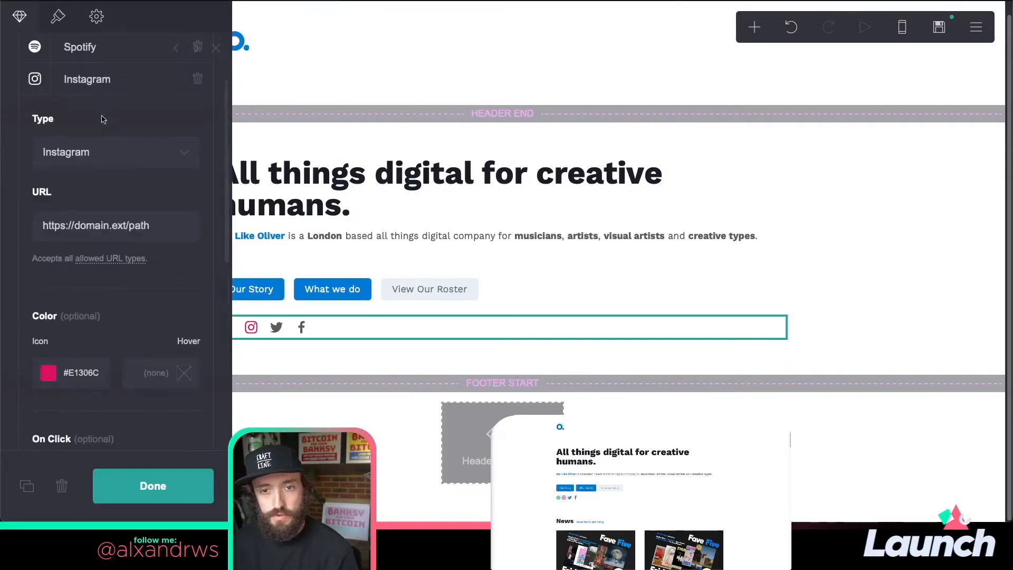
click(95, 80)
scroll(118, 221, down, 5)
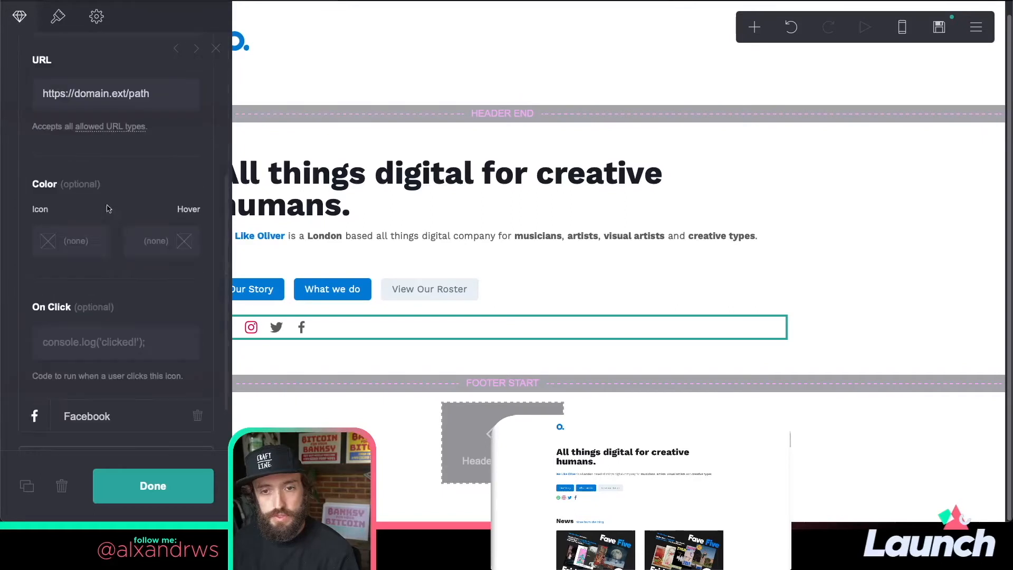
click(83, 238)
text(#)
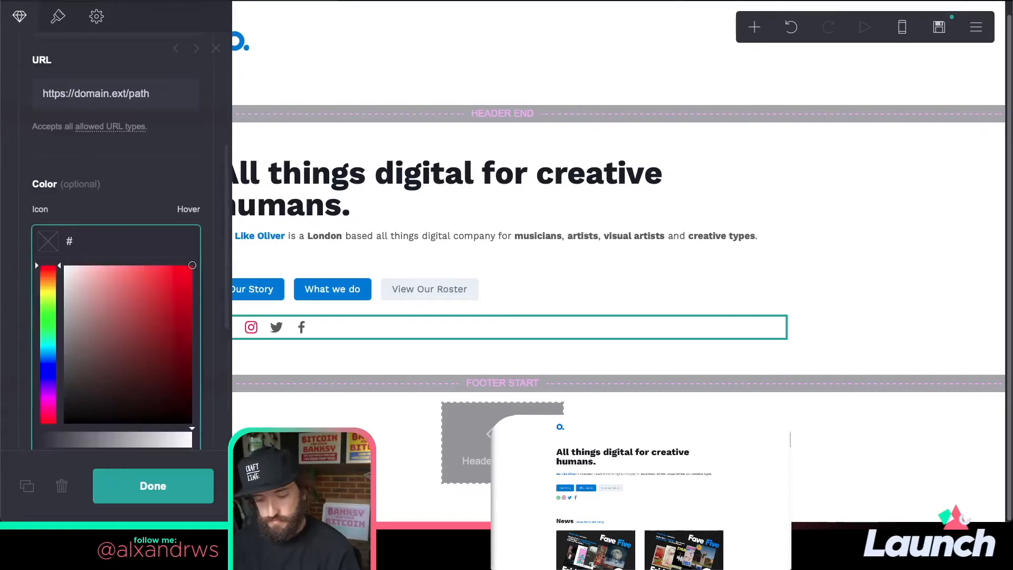
text(2EA1F2)
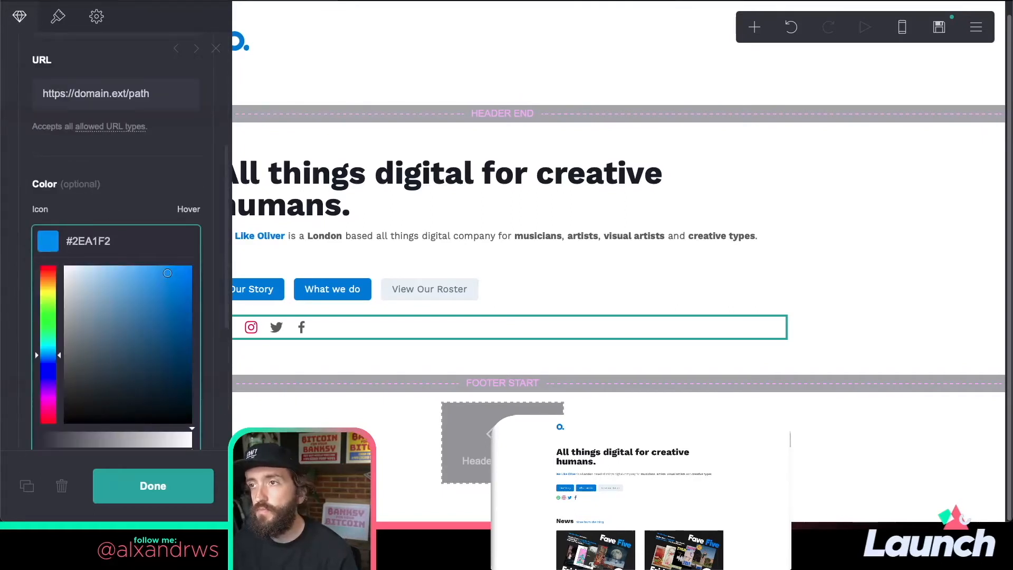
key(Escape)
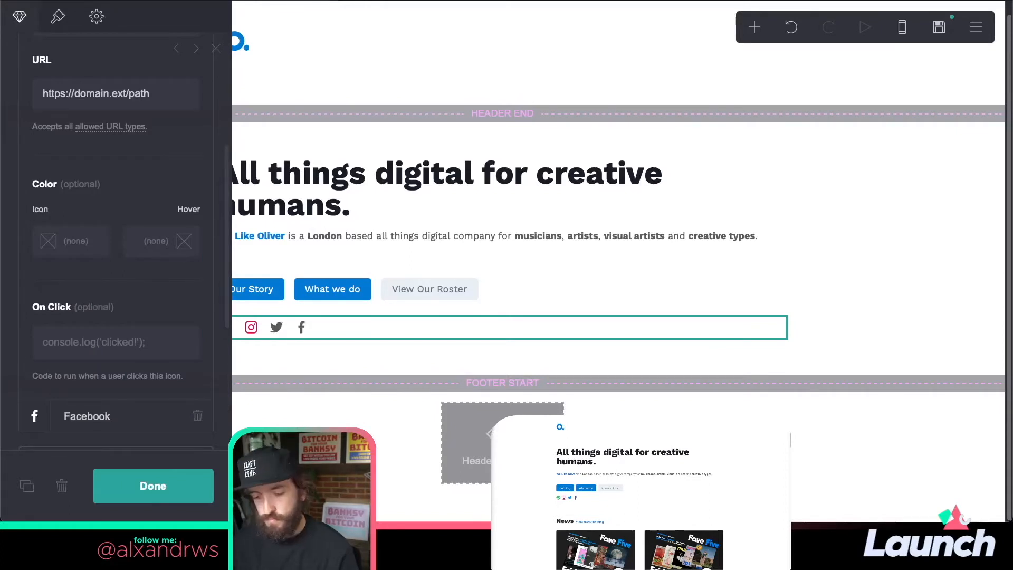
scroll(193, 143, up, 4)
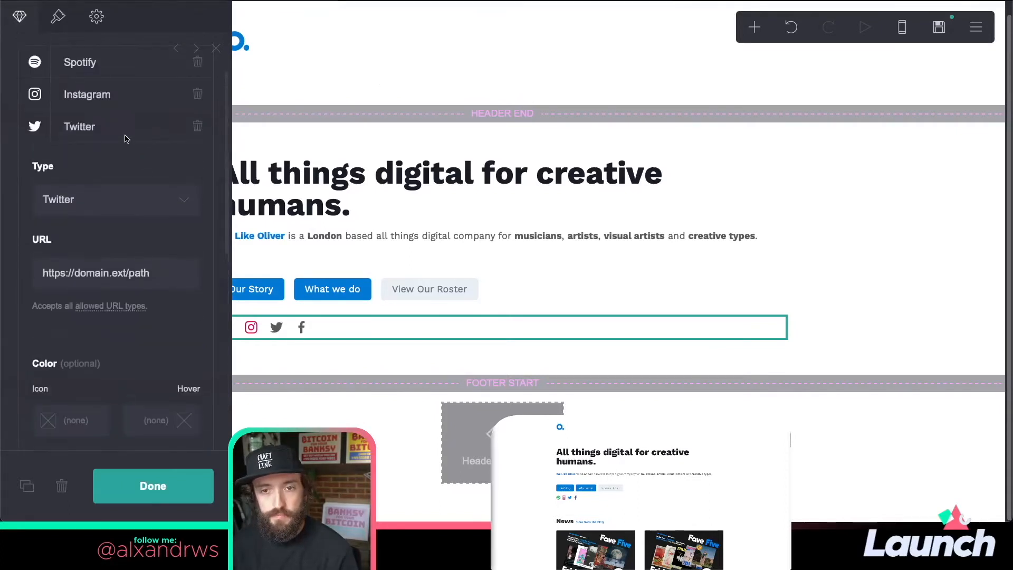
click(120, 129)
- Set the Facebook icon's URL to #4267B2 and finish editing the icons element
click(102, 218)
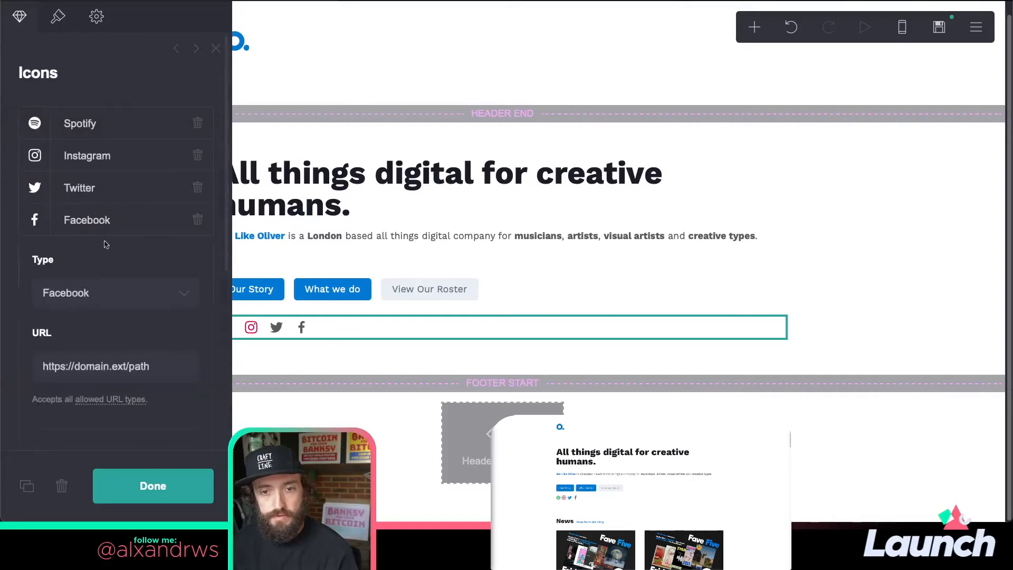
triple_click(113, 364)
text(#)
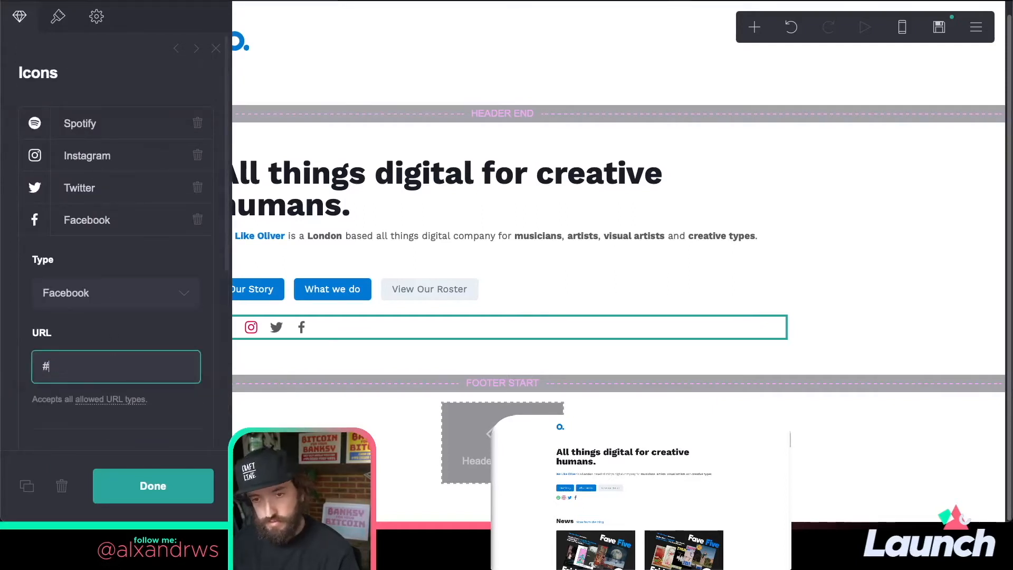
text(4267B2)
click(118, 223)
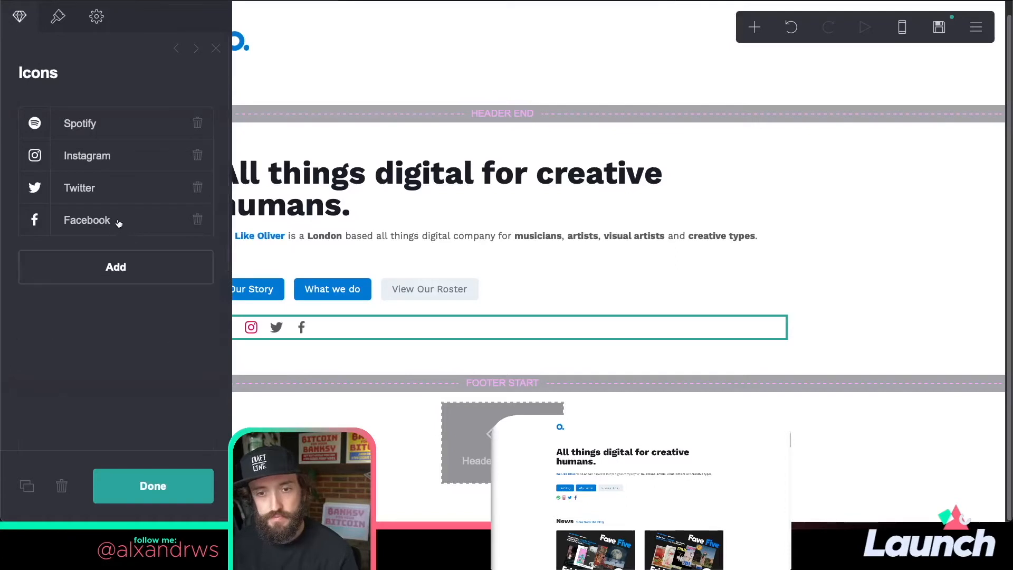
click(151, 485)
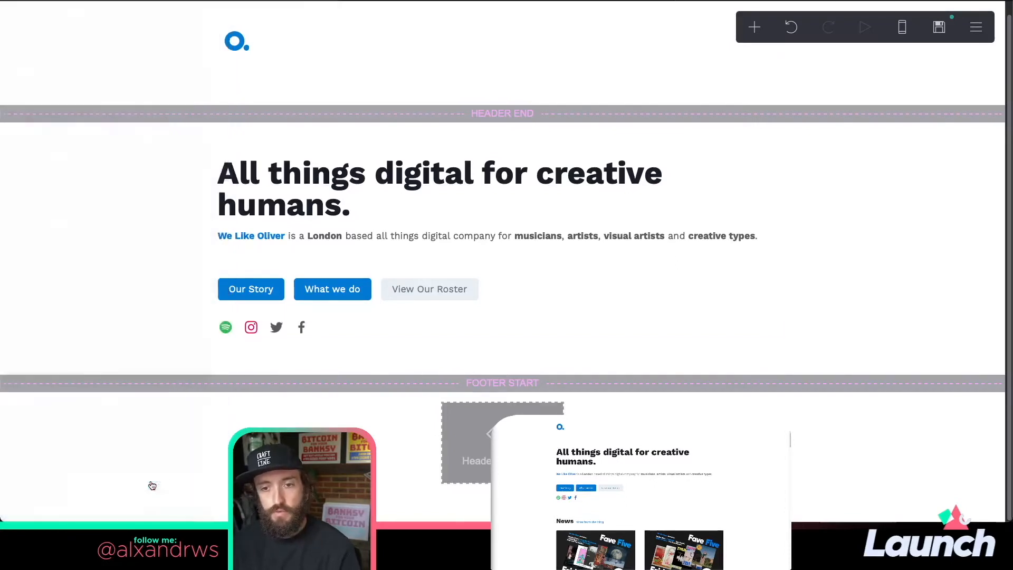
- Reopen the social icons element, set the Twitter icon's color to #2EA1F2 and collapse its settings
click(318, 329)
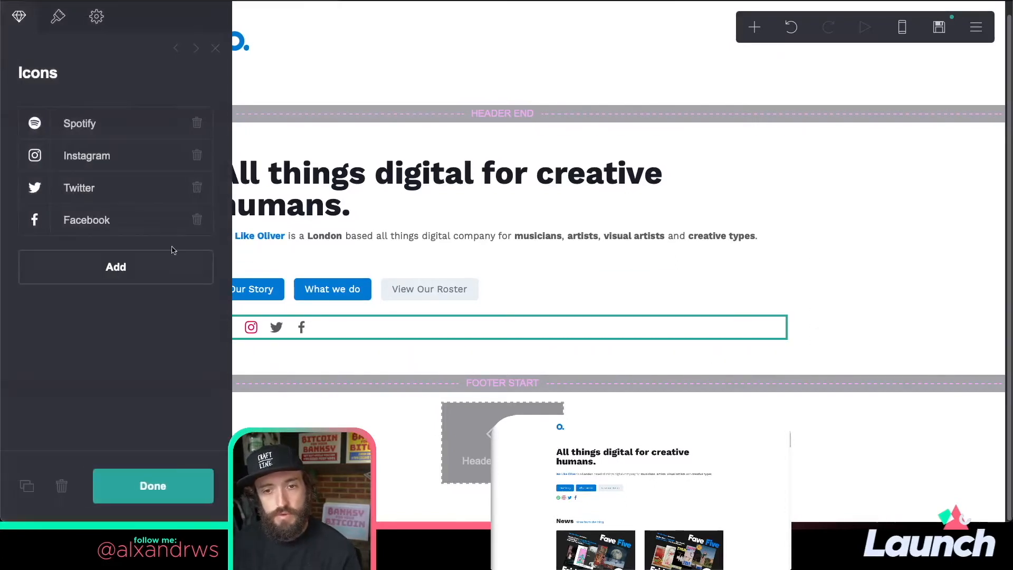
click(121, 190)
scroll(126, 282, down, 3)
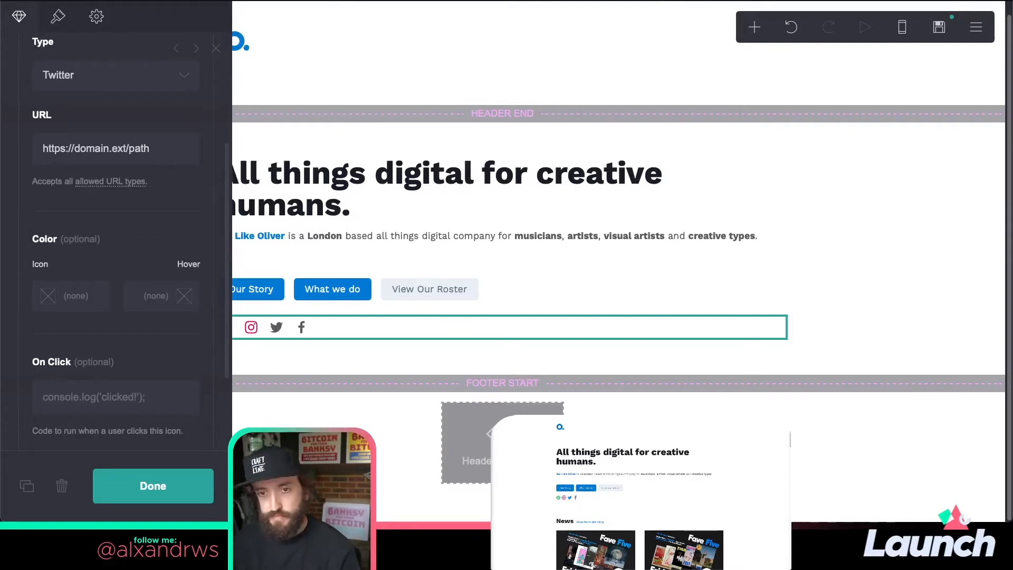
scroll(109, 249, up, 4)
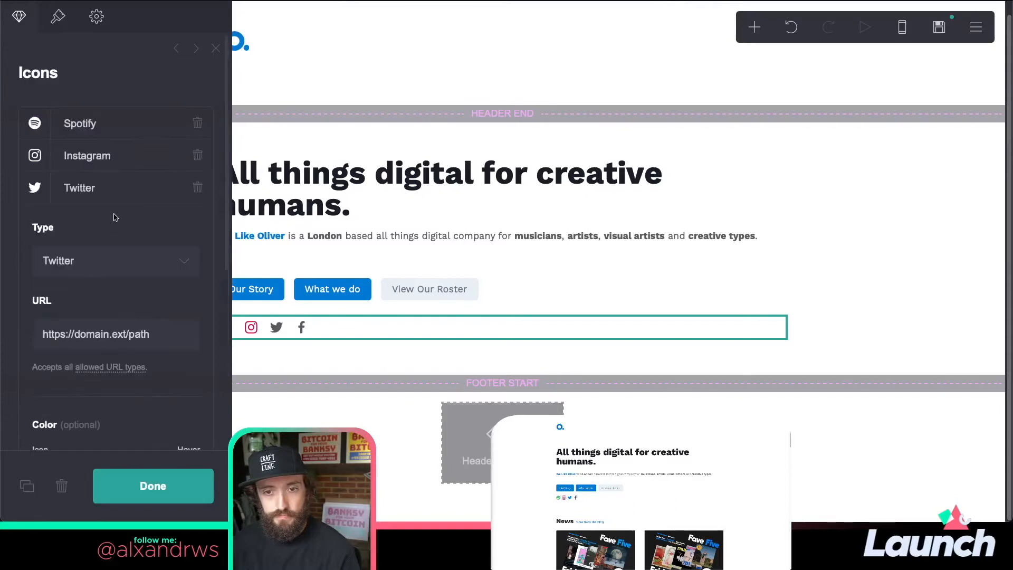
click(117, 190)
click(115, 191)
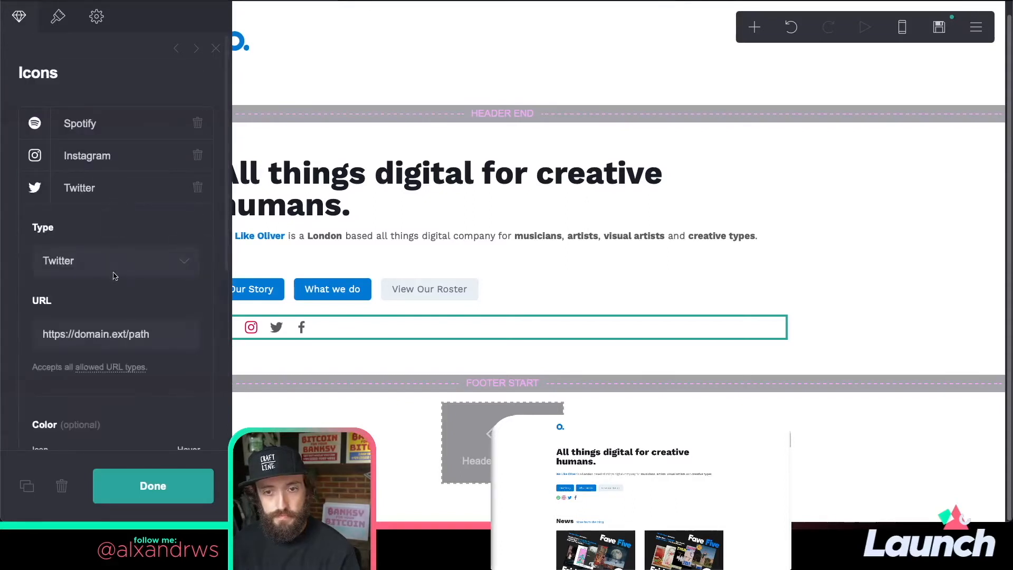
scroll(116, 276, down, 3)
click(78, 340)
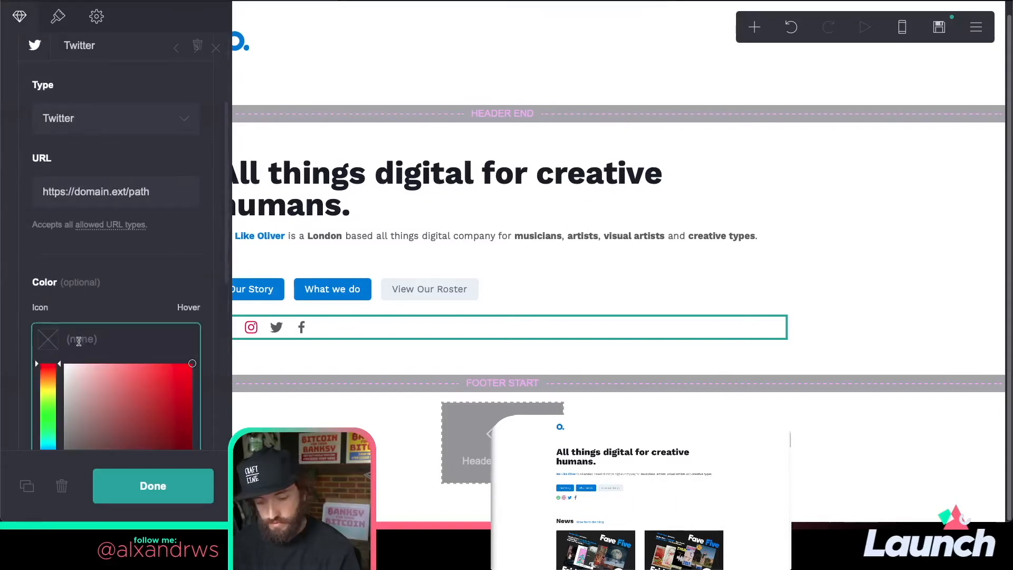
text(#)
text(2EA1F2)
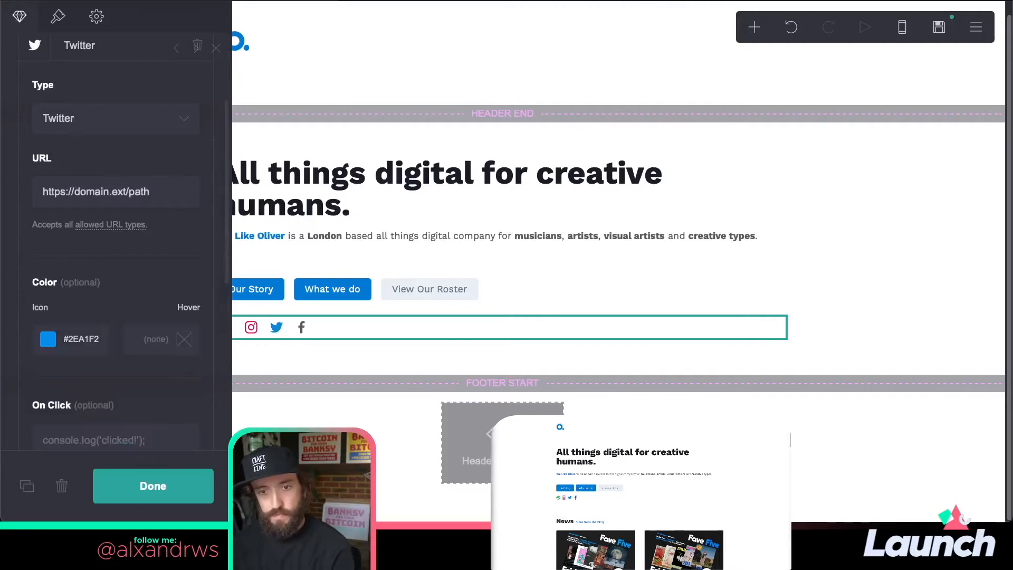
key(Return)
click(93, 340)
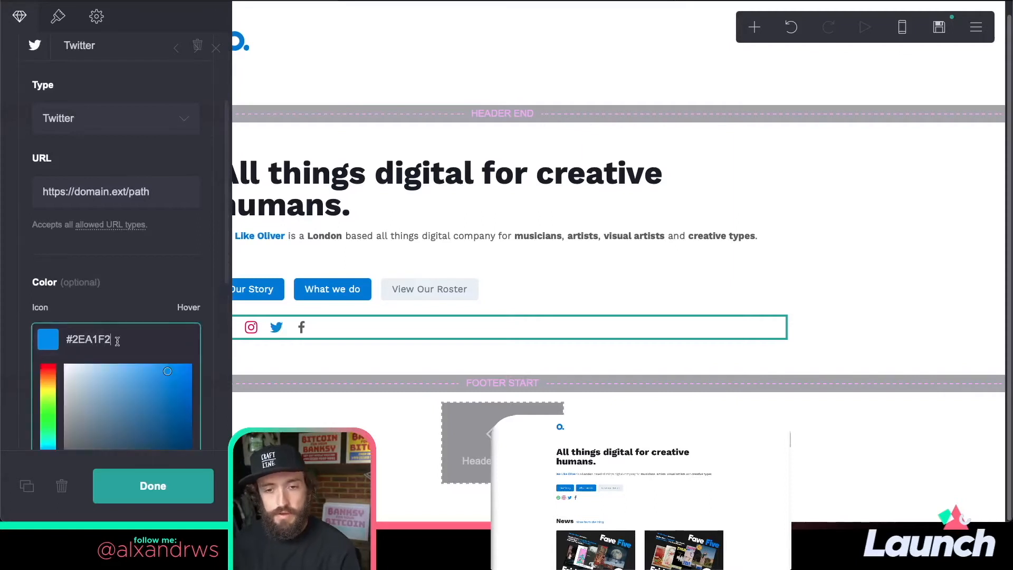
key(Return)
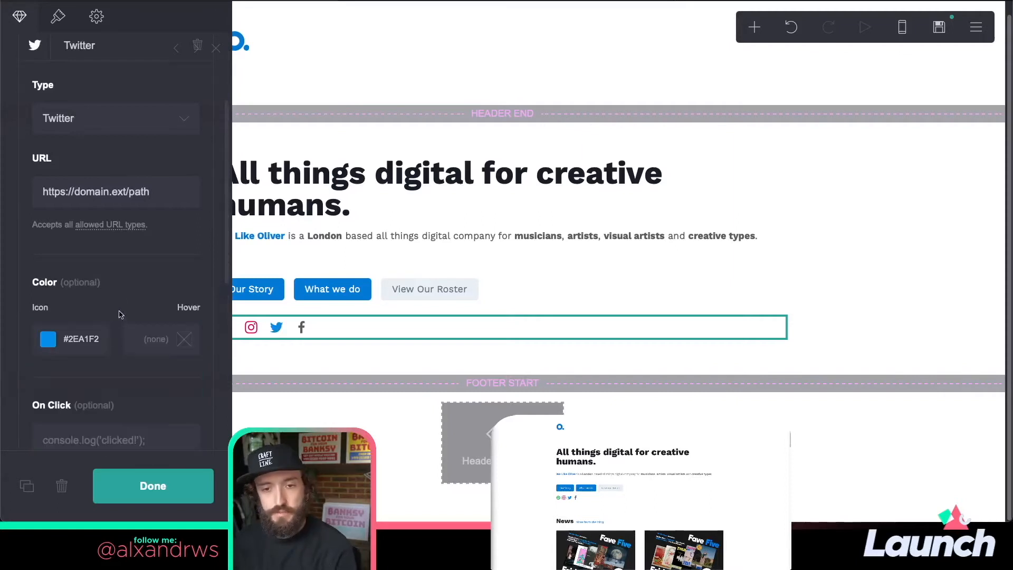
key(Return)
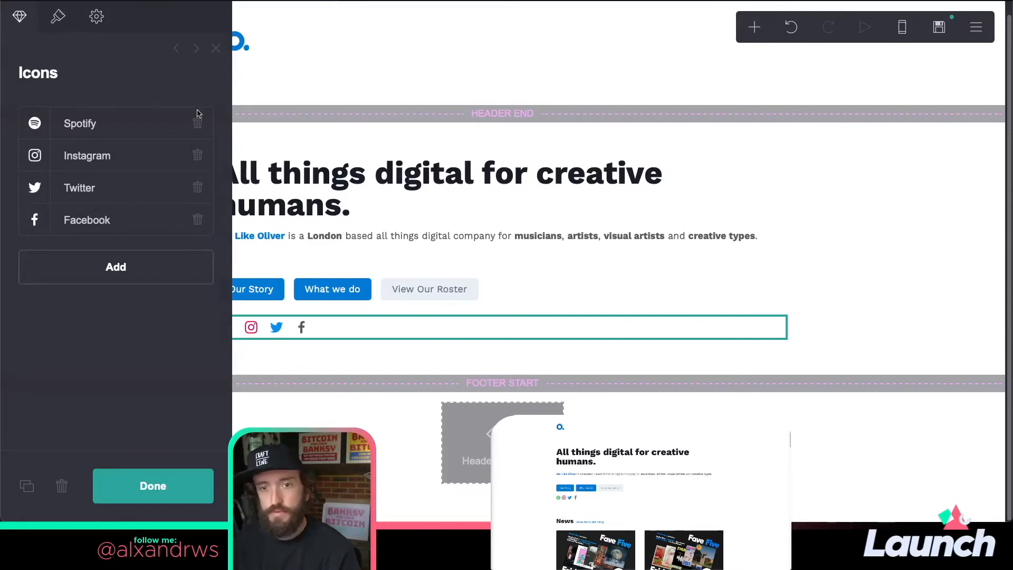
- Open the Facebook icon's settings to reach its color options
click(98, 228)
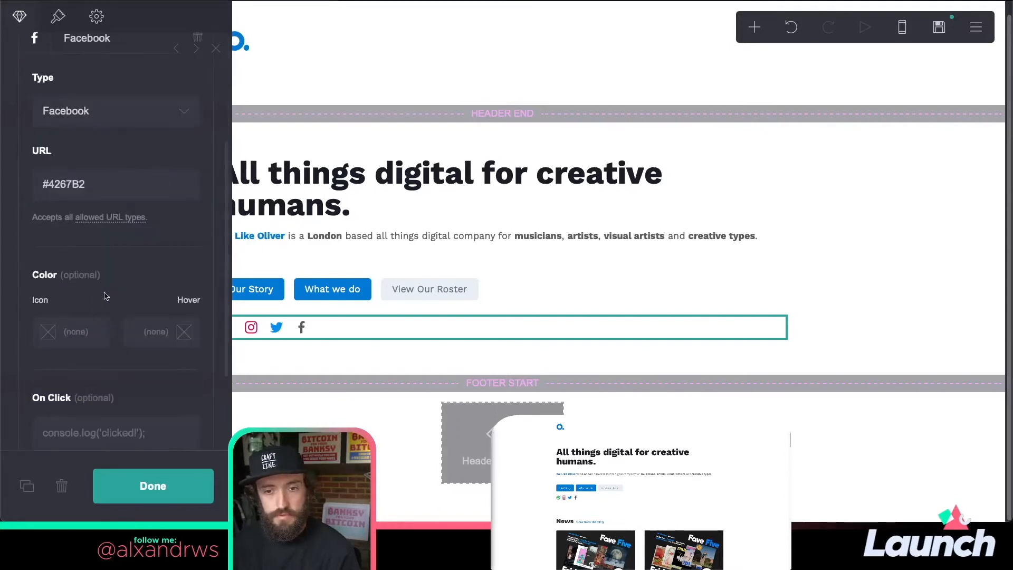
- Copy the color code out of the Facebook icon's URL and replace the URL with https:facebook.com
double_click(110, 183)
click(110, 183)
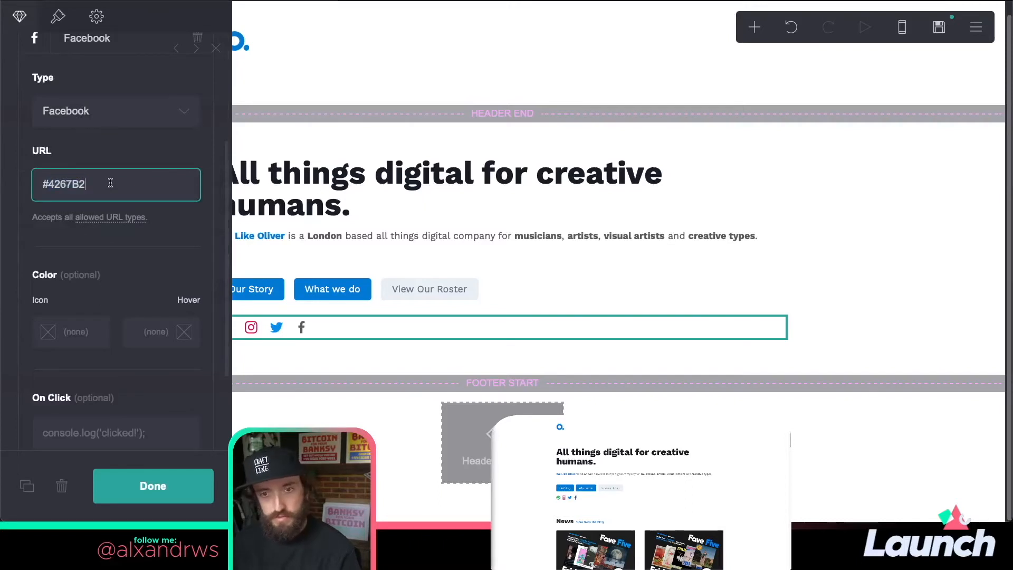
click(132, 285)
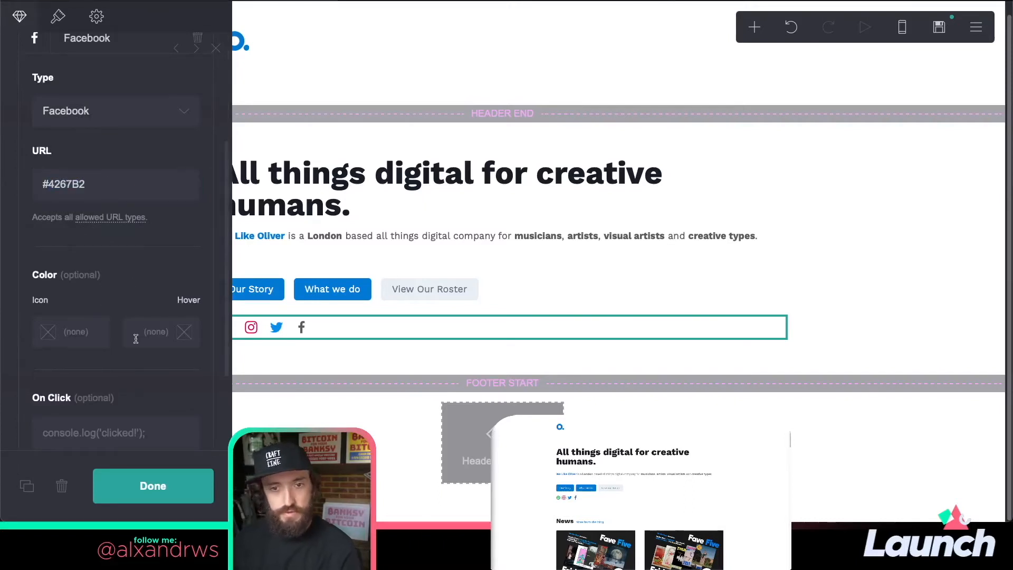
double_click(105, 186)
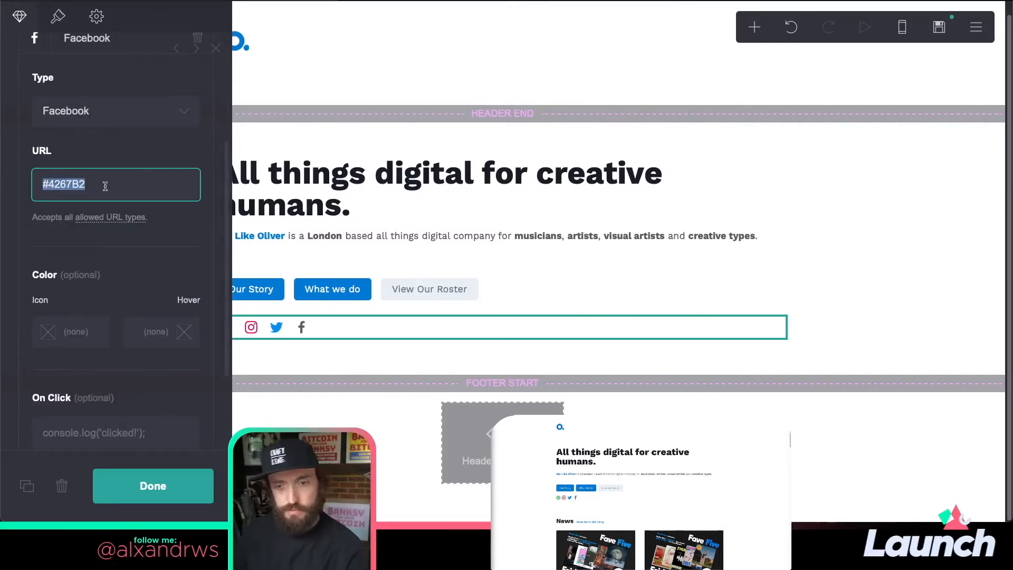
key(ctrl+x)
key(ctrl+z)
double_click(99, 187)
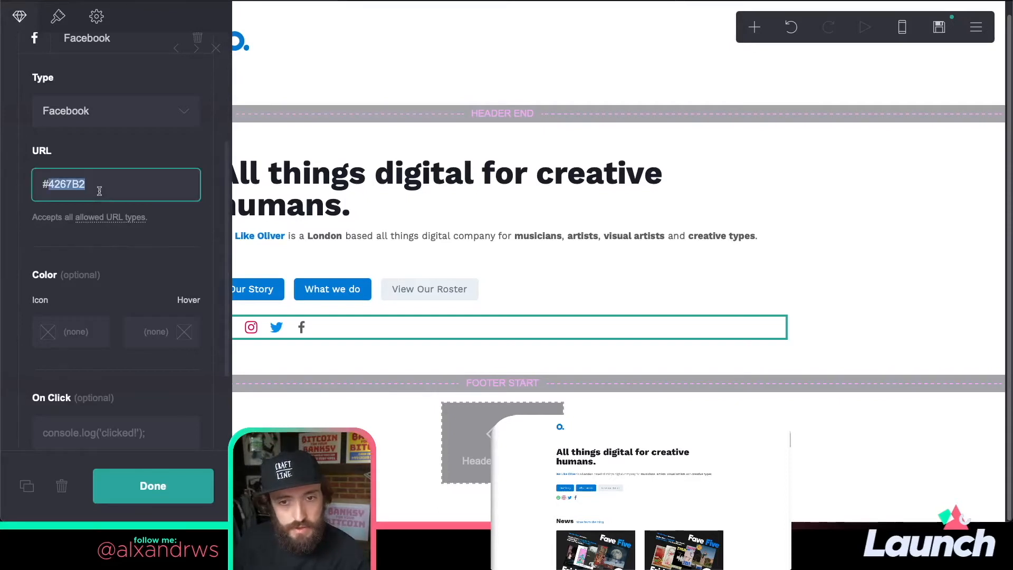
key(ctrl+a)
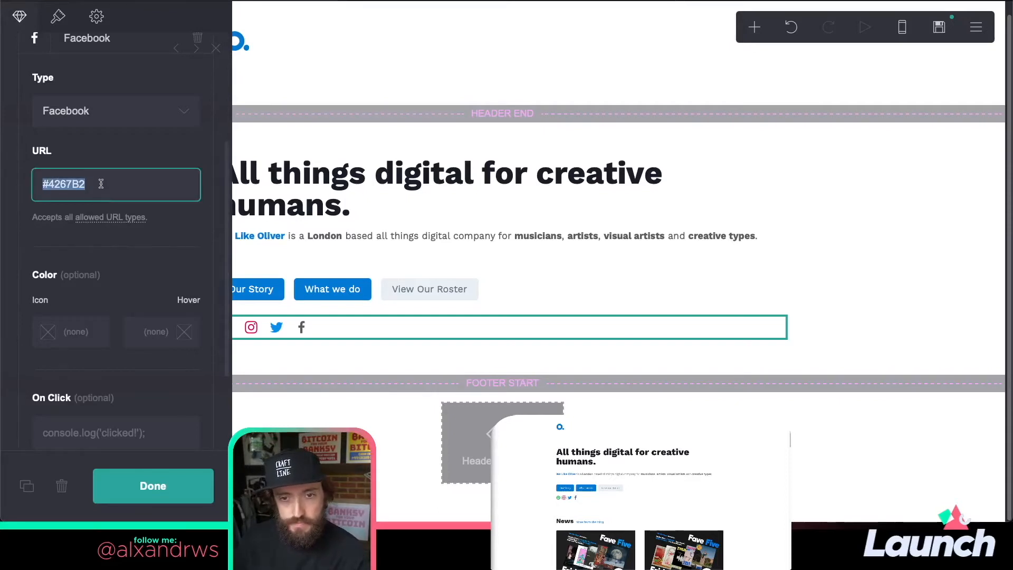
text(https)
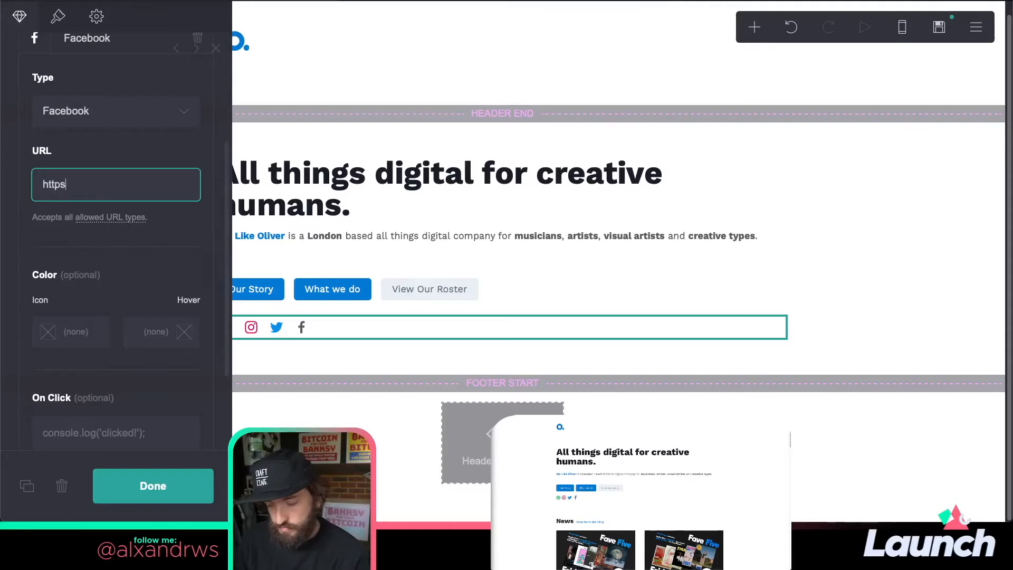
text(:facebook.com)
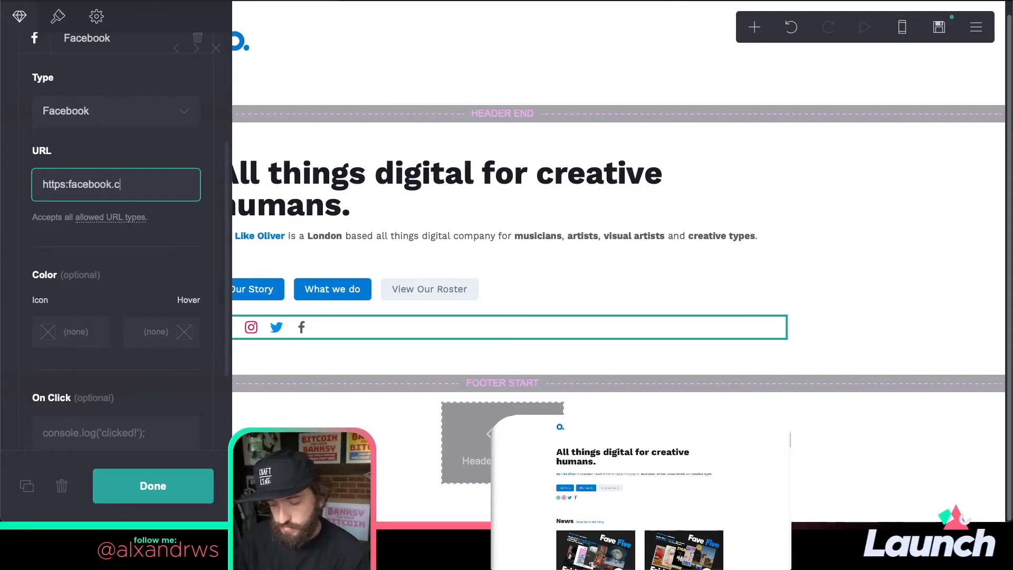
- Set the Facebook icon's color to the copied code #4267B2 and finish editing the icons
click(76, 325)
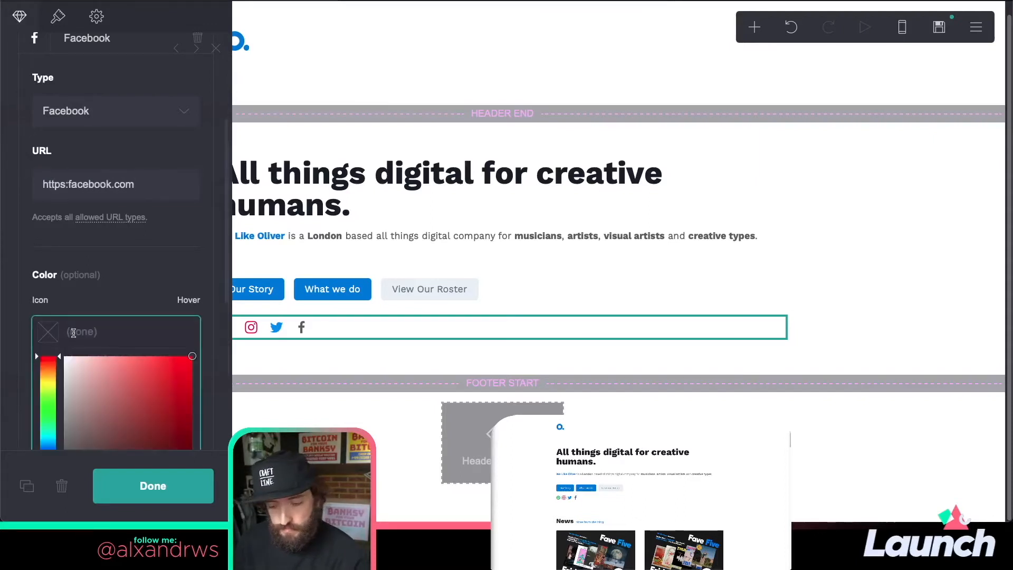
key(ctrl+v)
click(105, 280)
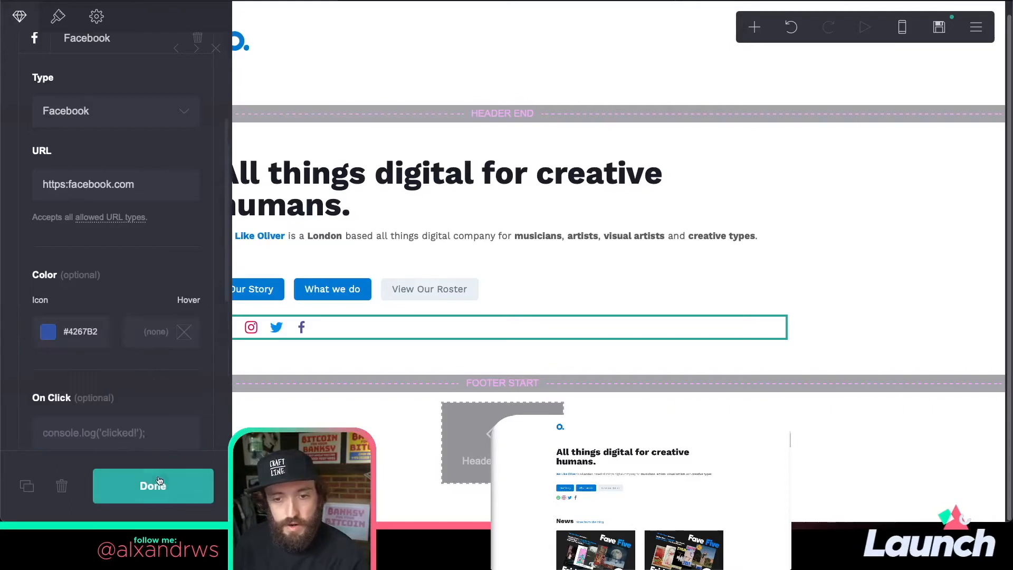
click(153, 485)
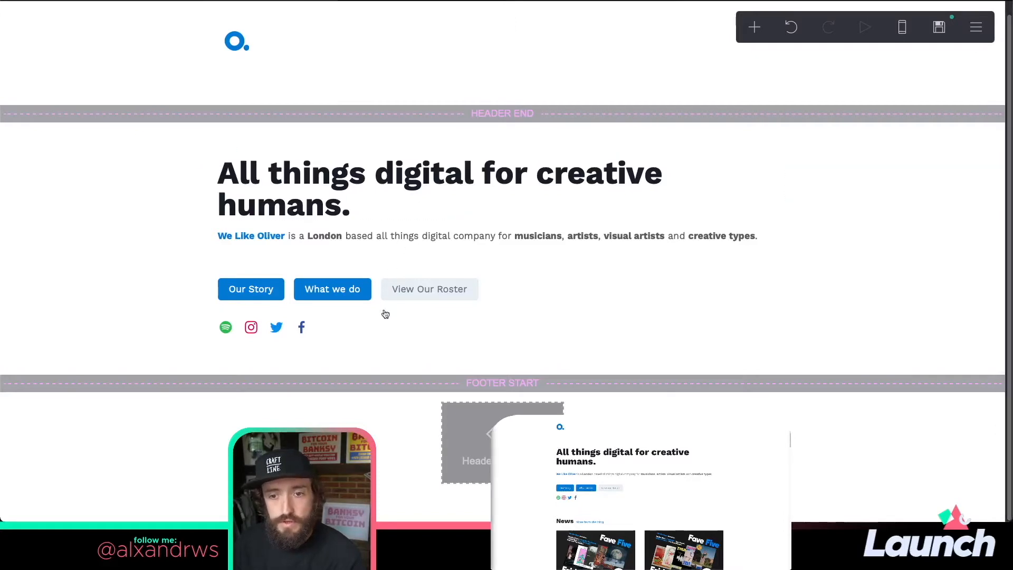
- Set the hover color of the social icons element to #1A1F2B
click(361, 339)
scroll(96, 157, up, 1)
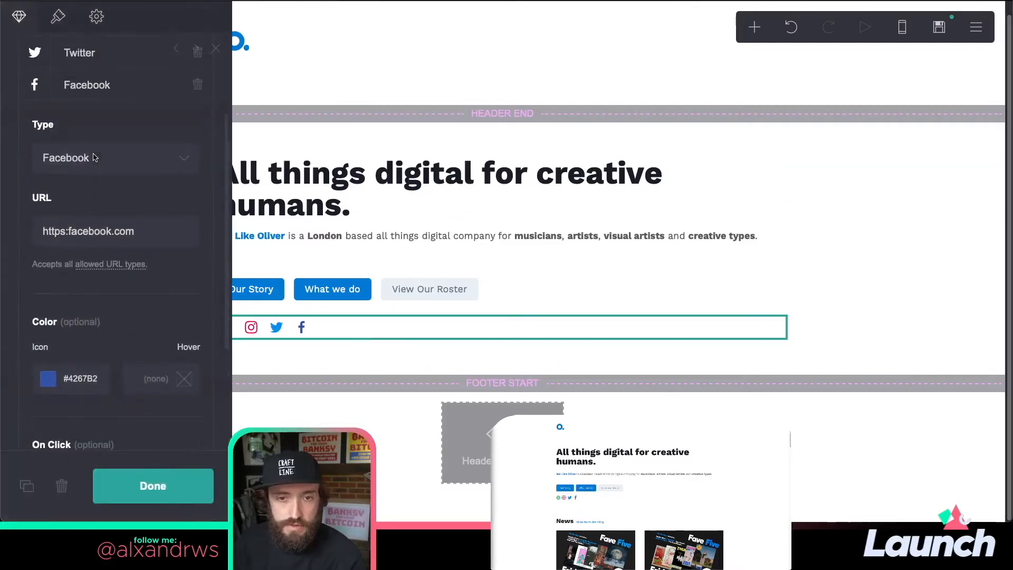
click(94, 97)
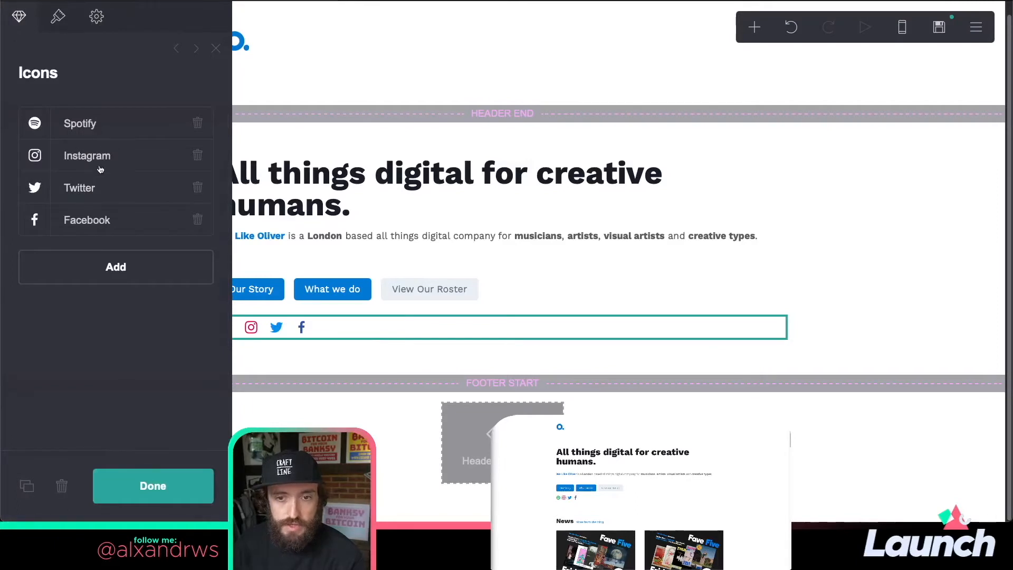
click(58, 16)
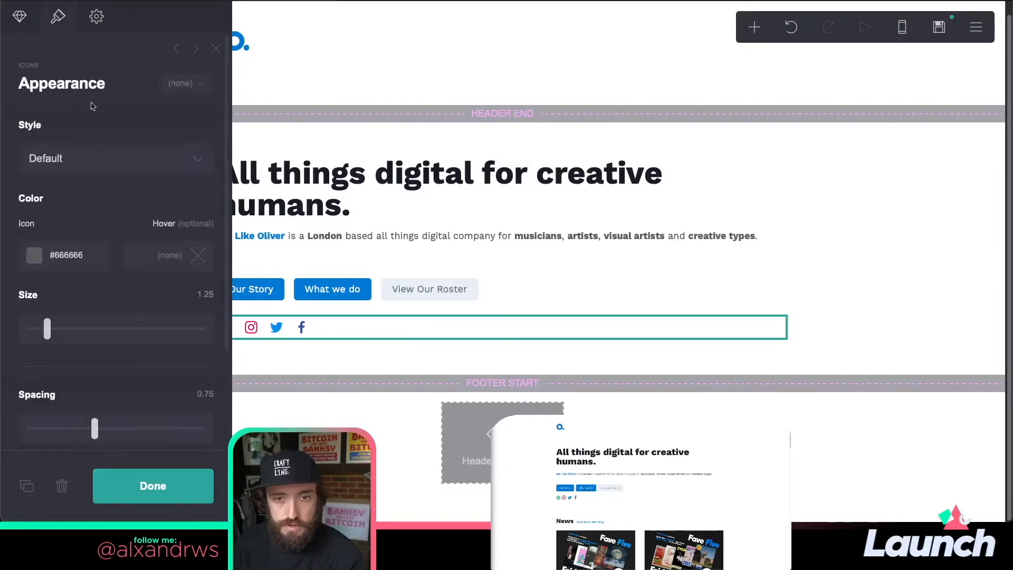
scroll(109, 194, down, 1)
click(169, 240)
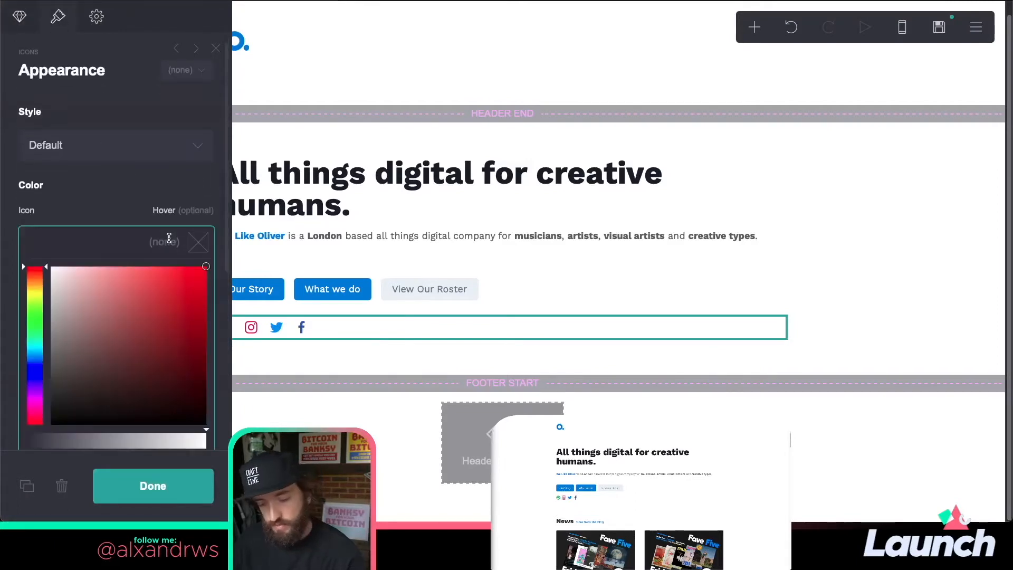
key(ctrl+v)
click(149, 188)
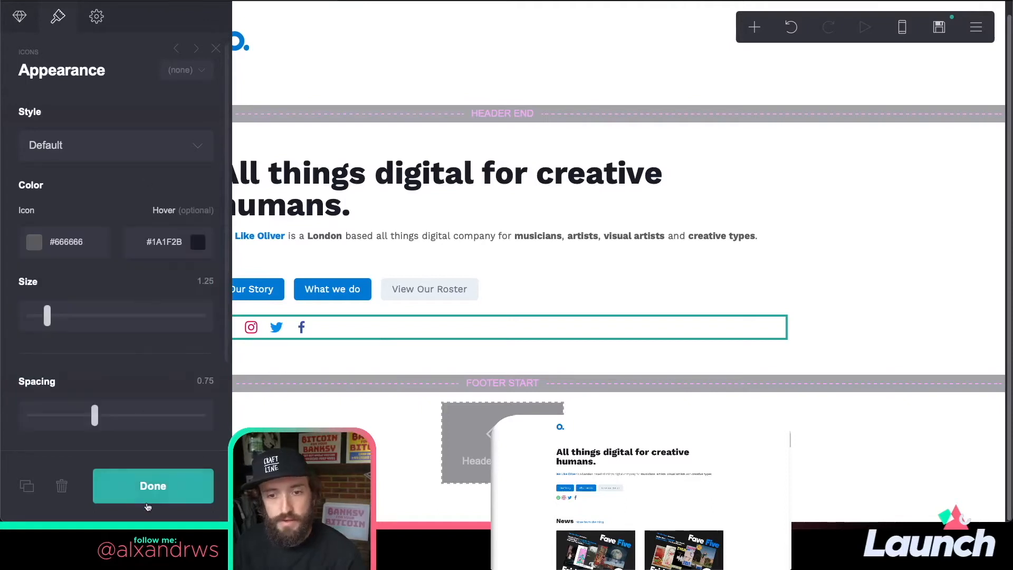
click(153, 488)
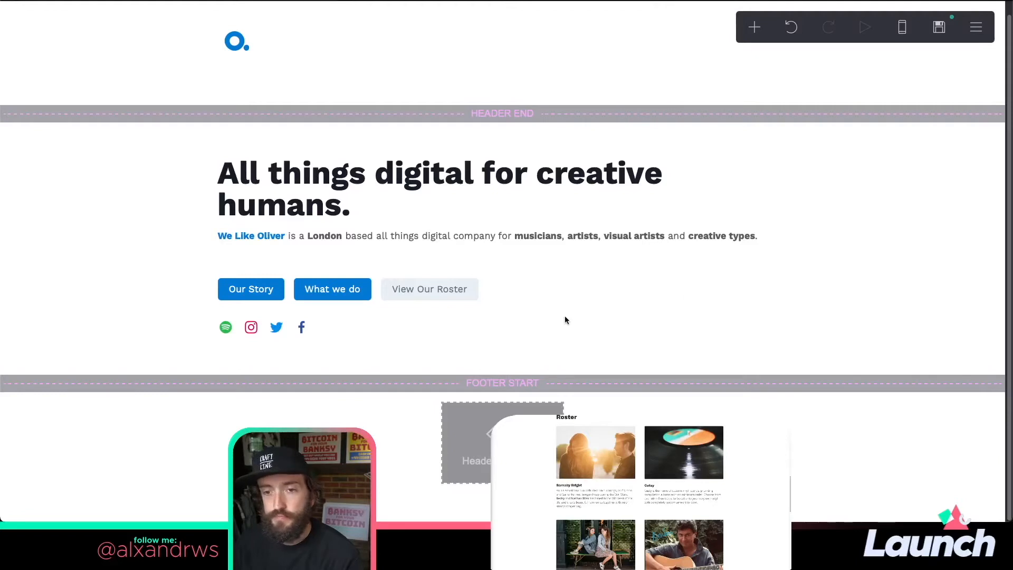
- Add a Scroll Point control named roster below the intro container
click(797, 298)
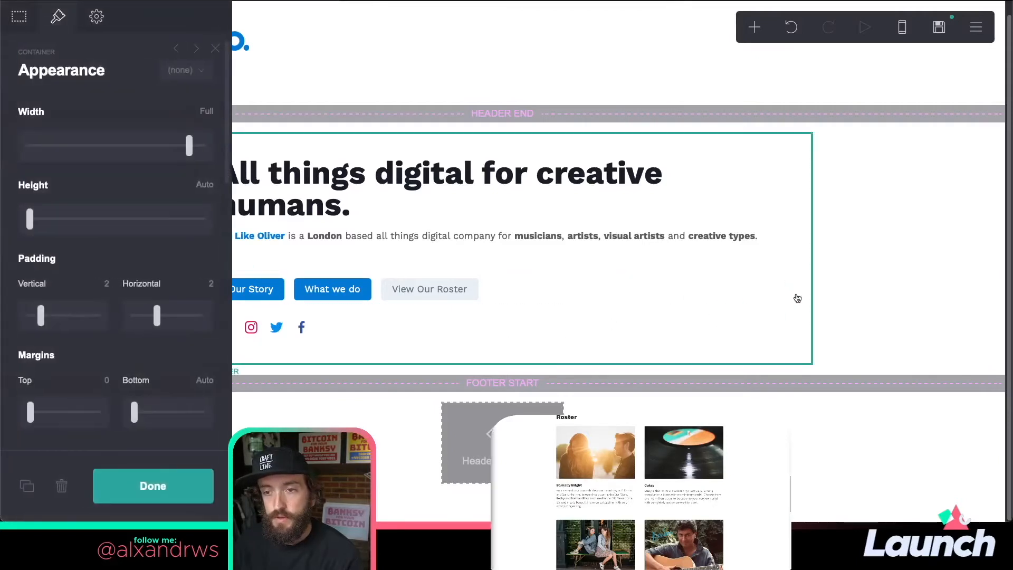
click(756, 29)
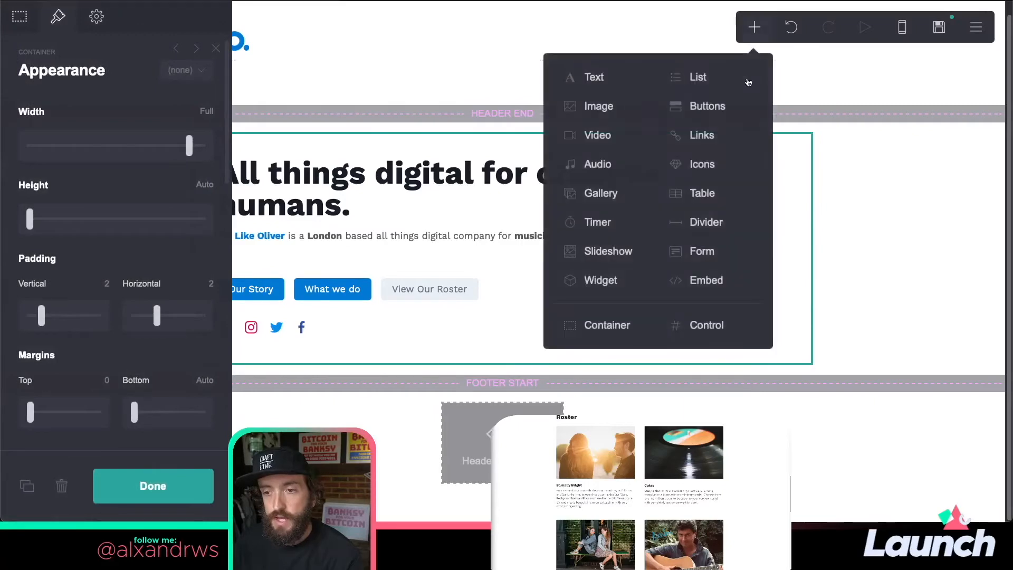
click(716, 326)
click(126, 154)
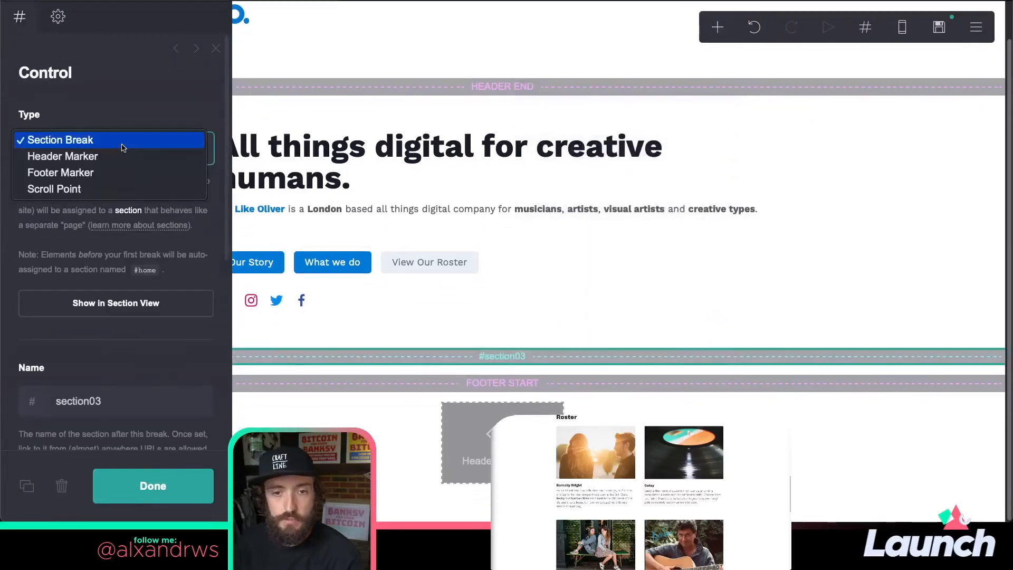
click(117, 189)
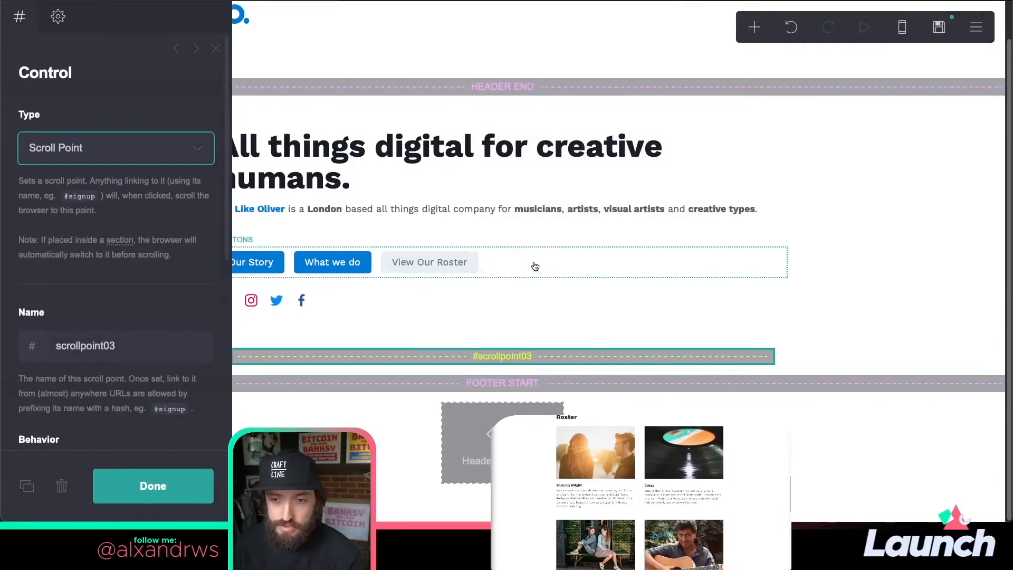
double_click(143, 344)
text(roster)
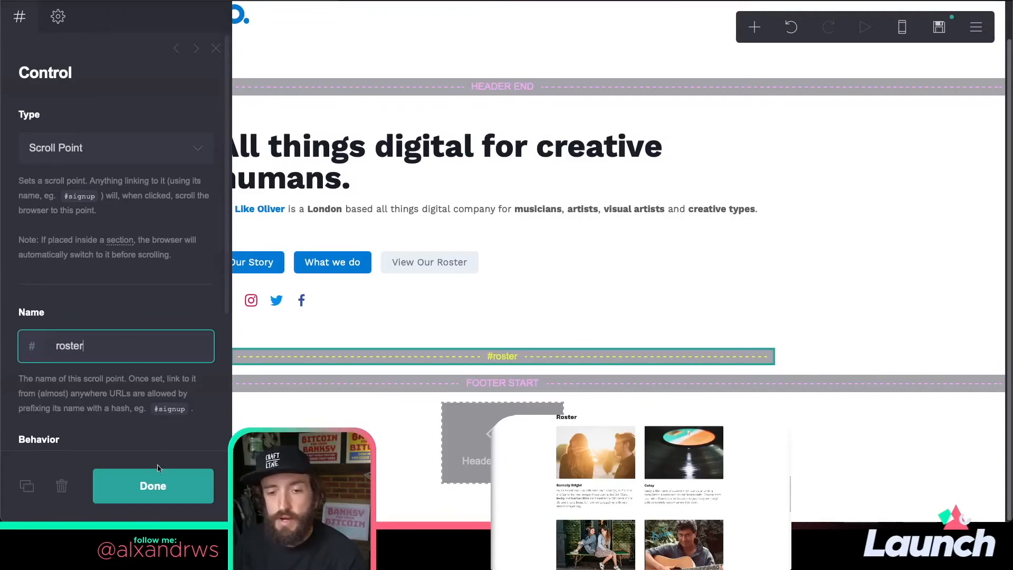
click(158, 483)
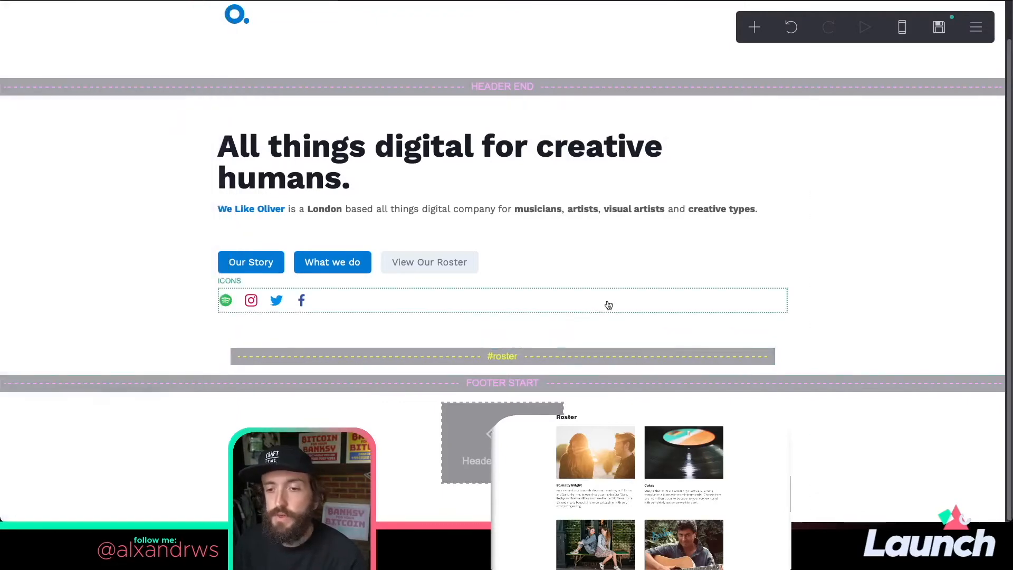
- Add a container below the #roster scroll point and set its vertical padding to 1
click(676, 358)
click(753, 29)
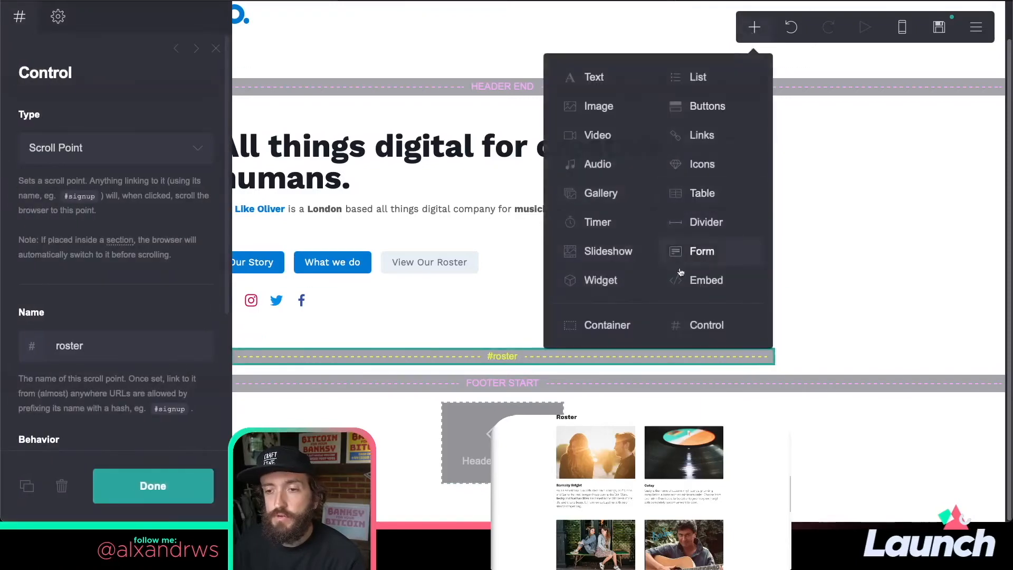
click(640, 324)
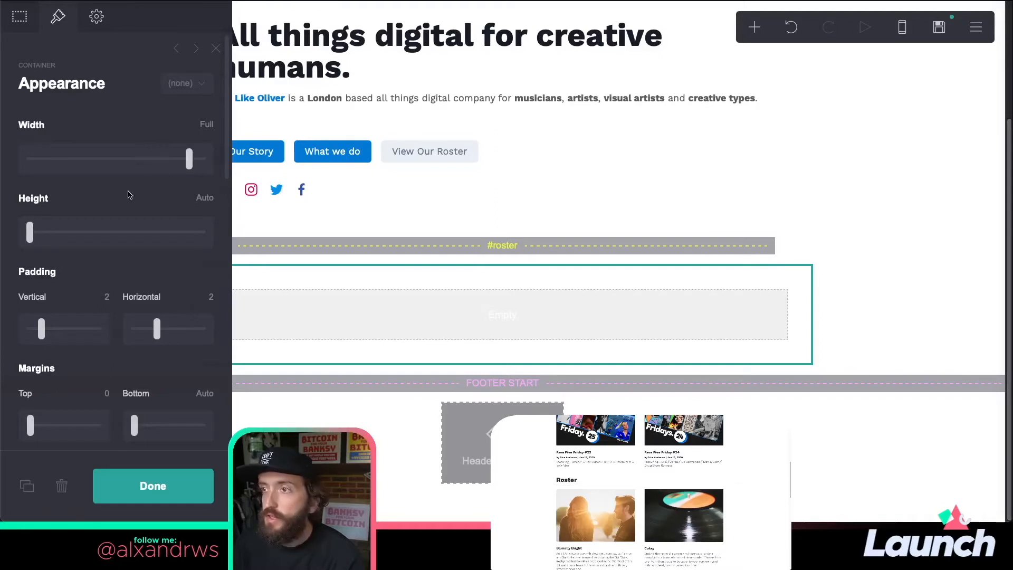
click(106, 296)
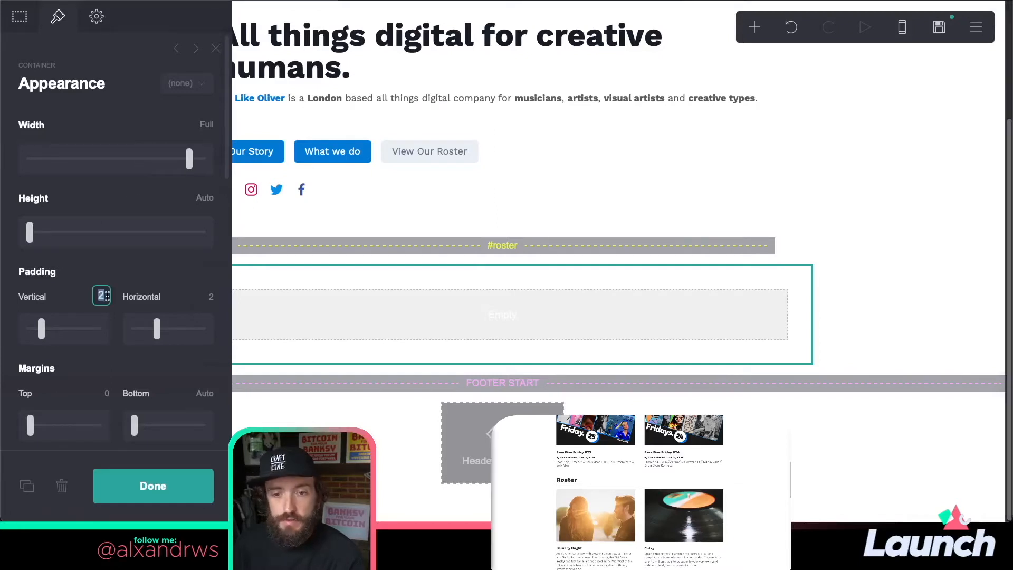
text(1)
key(Tab)
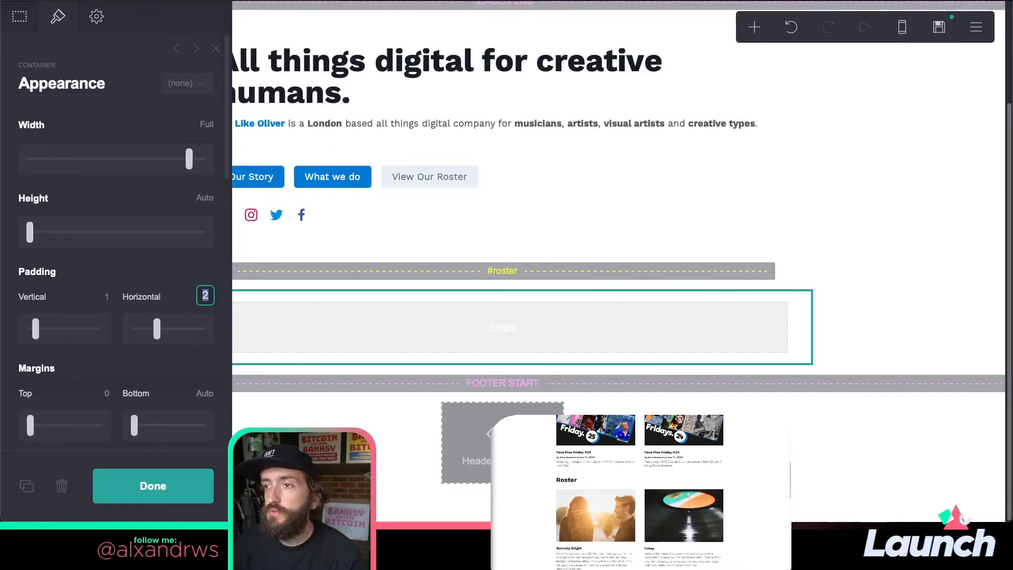
key(Tab)
- Add a text element inside the new container and create a text style named H2 for it
click(755, 28)
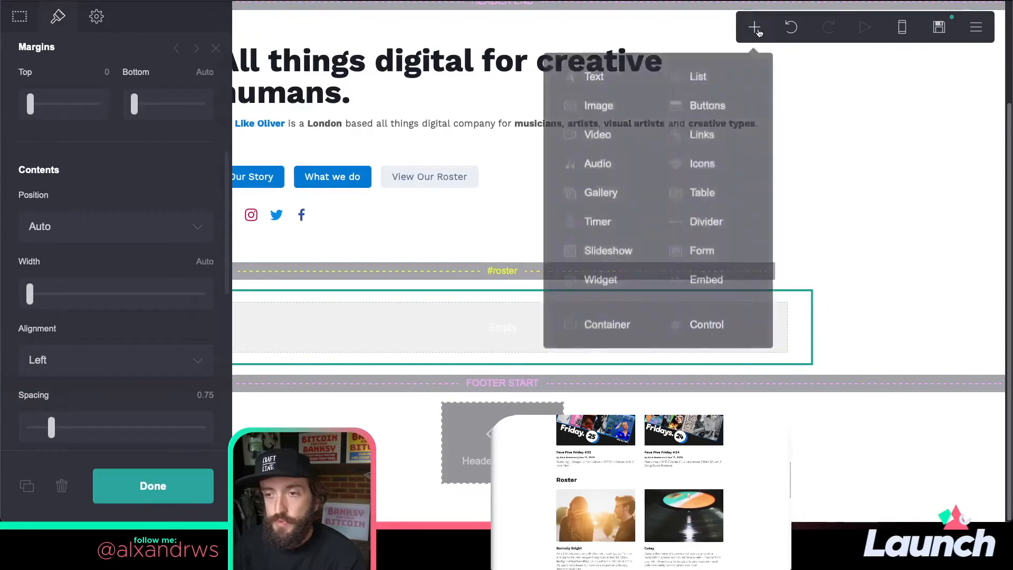
click(622, 82)
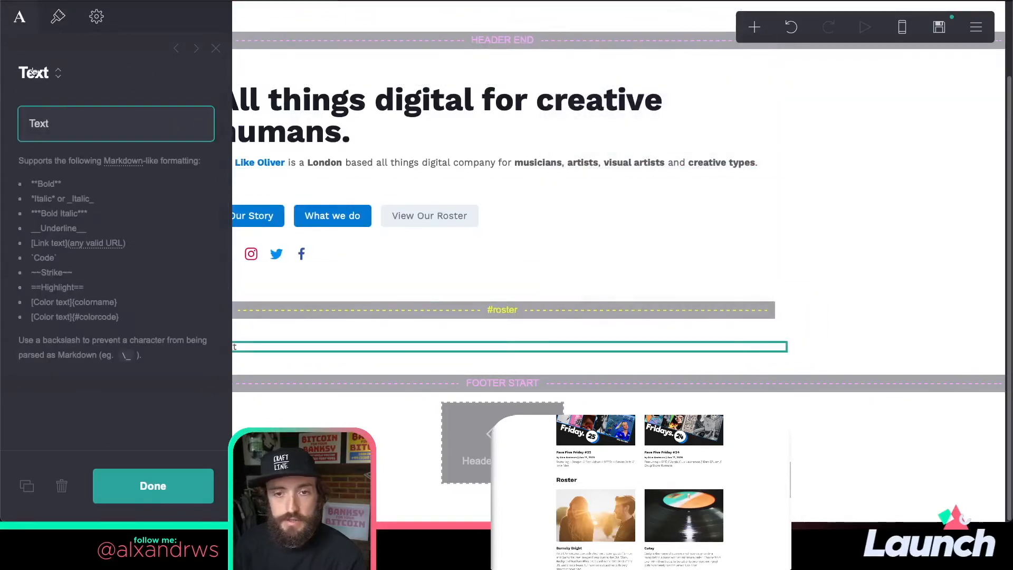
click(58, 18)
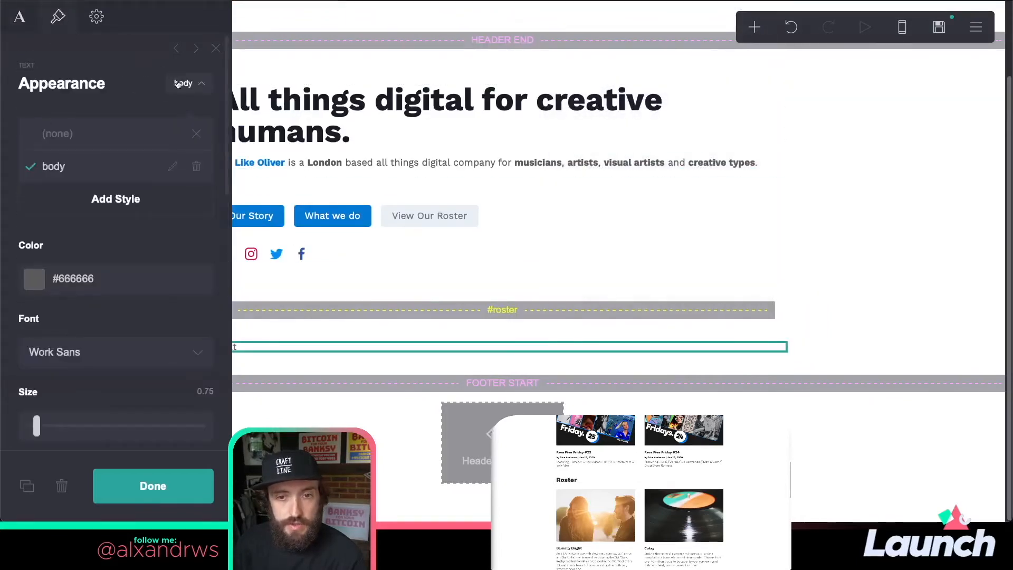
click(127, 200)
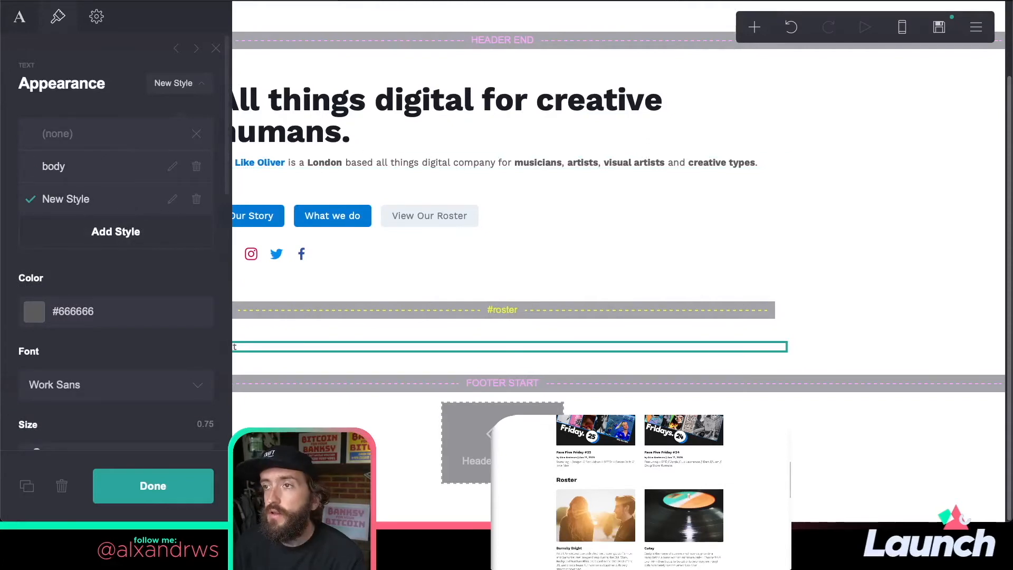
click(172, 200)
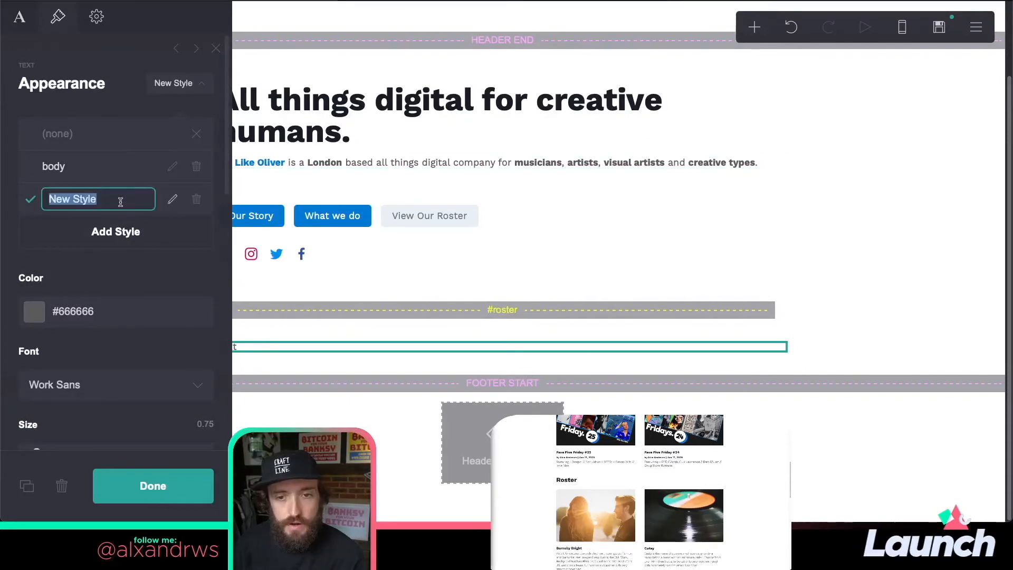
text(H2)
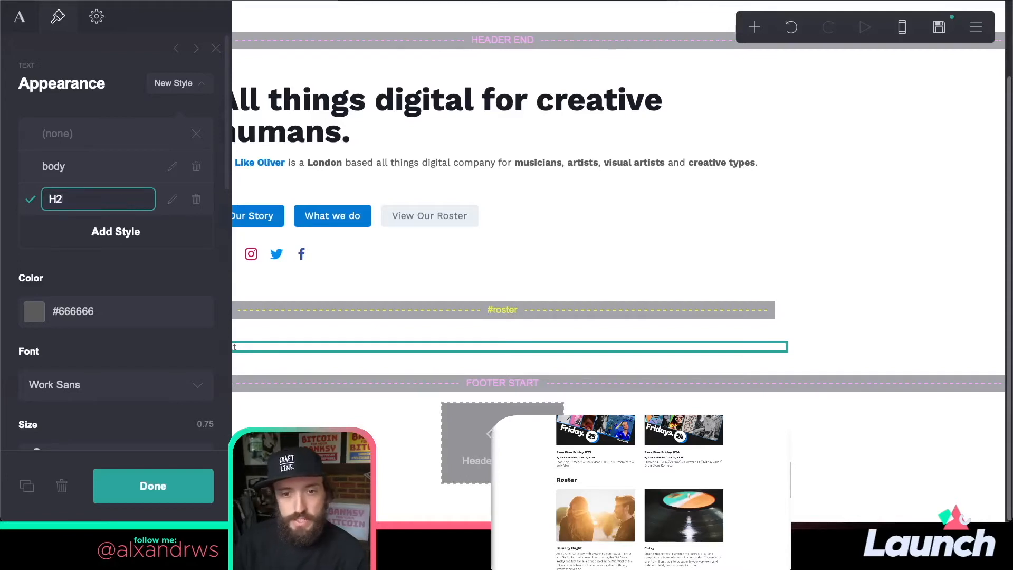
key(Return)
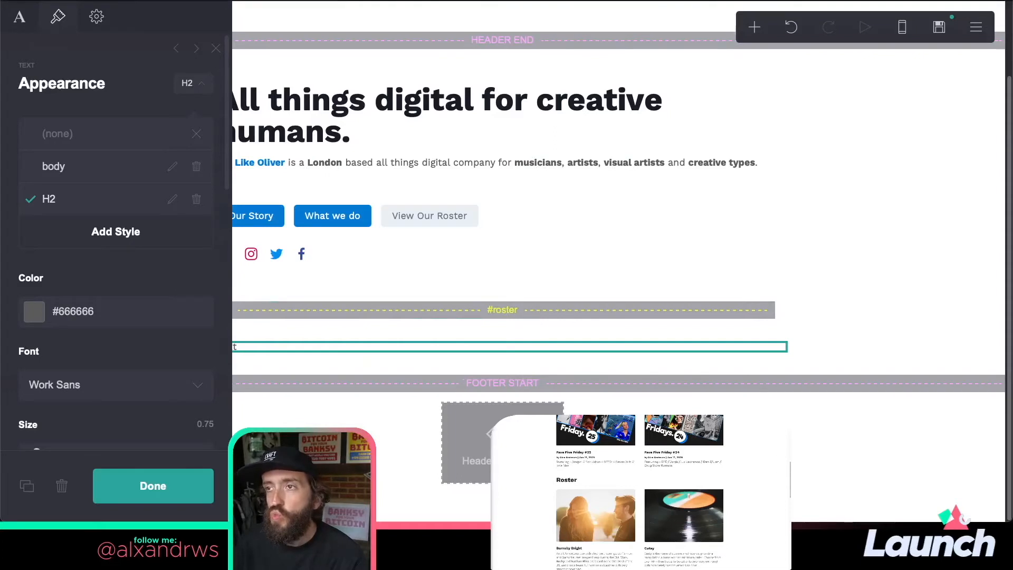
- Set the H2 text style's color to #1A1F2B and its size to 2
click(131, 317)
text(1A1F2B)
click(124, 276)
scroll(135, 314, down, 5)
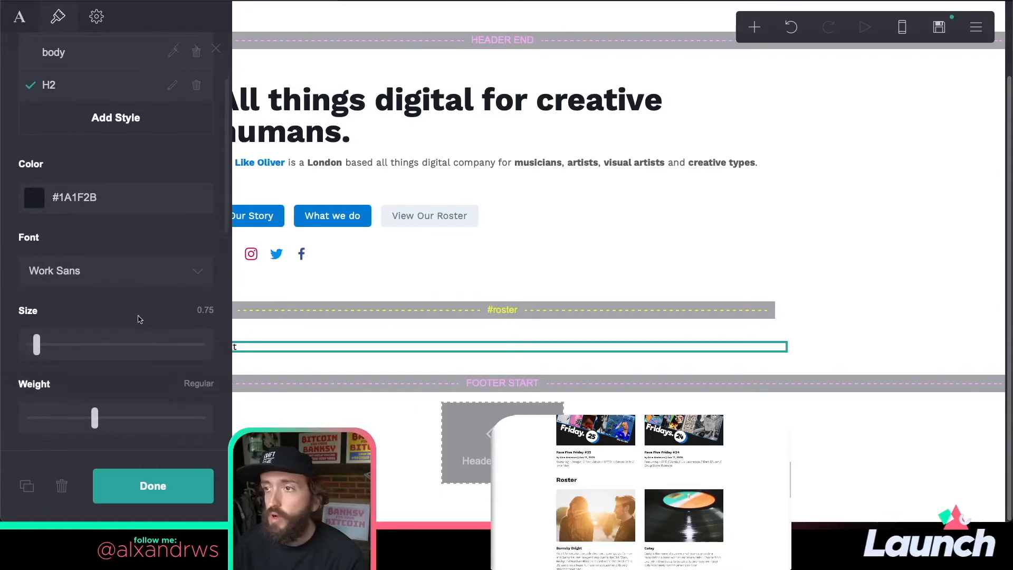
scroll(140, 319, down, 1)
click(204, 289)
text(2)
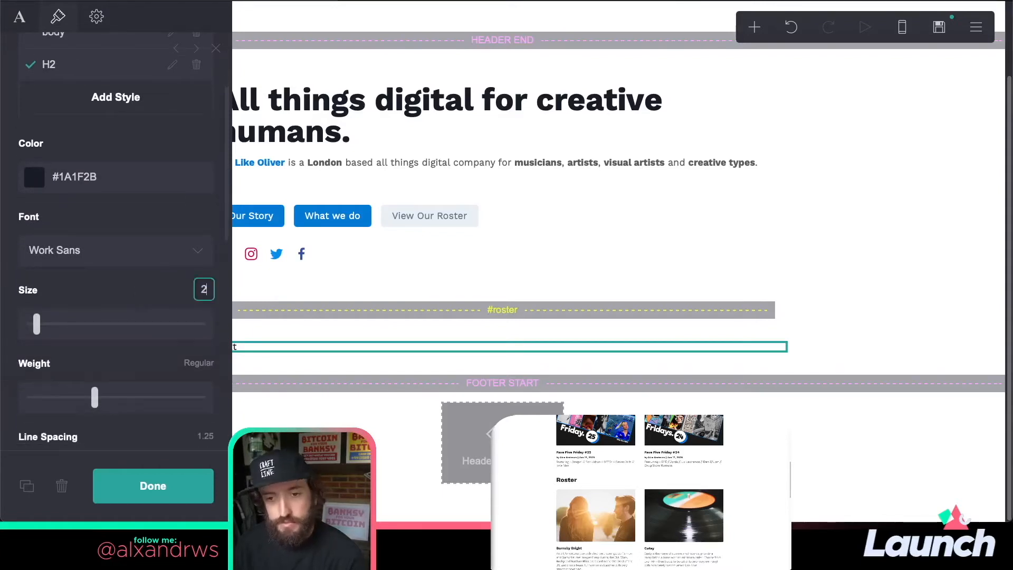
key(Tab)
- Set the H2 text style's weight to Bold and its line spacing to 1
scroll(134, 313, down, 2)
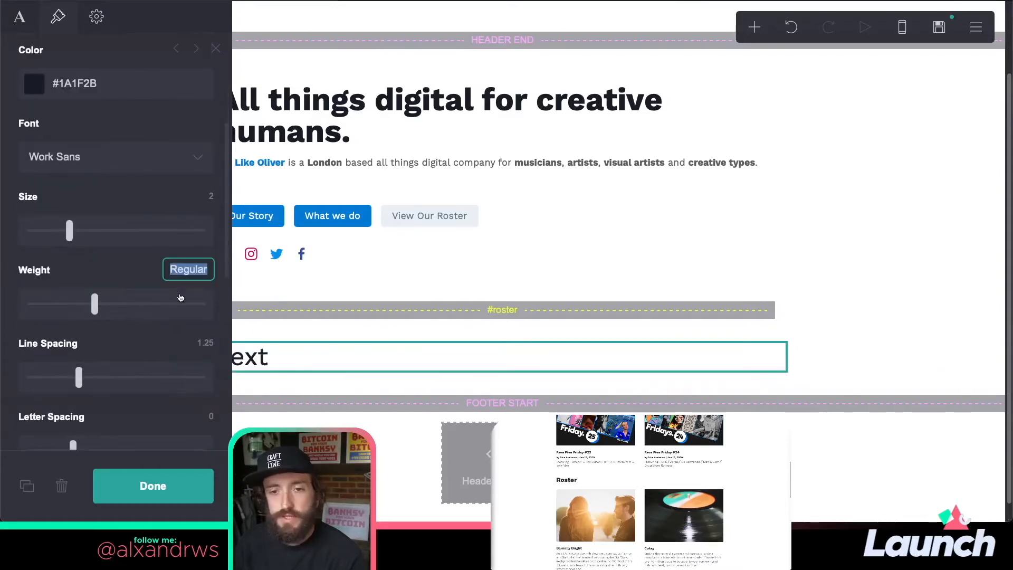
drag(96, 305, 166, 300)
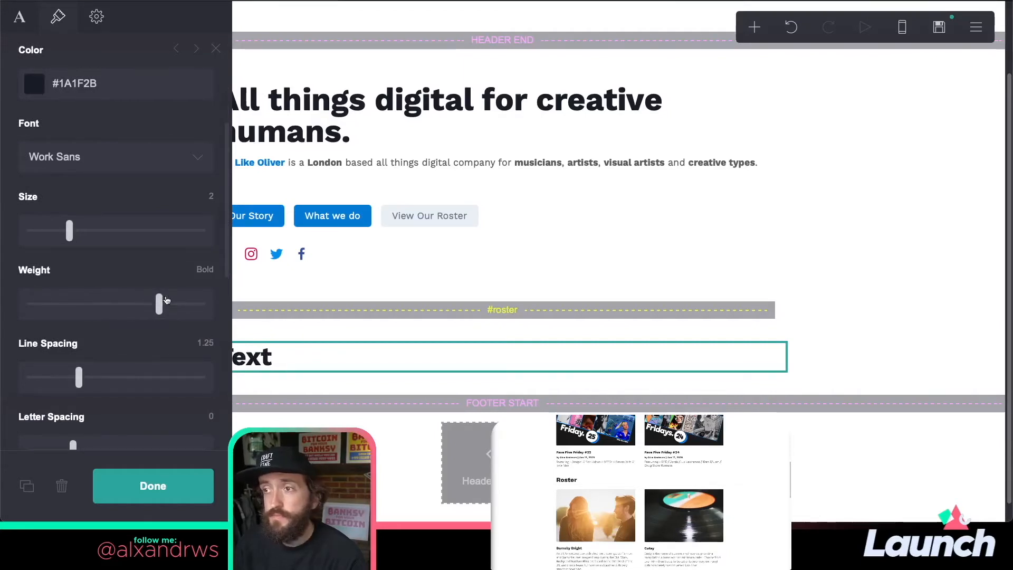
scroll(166, 301, down, 3)
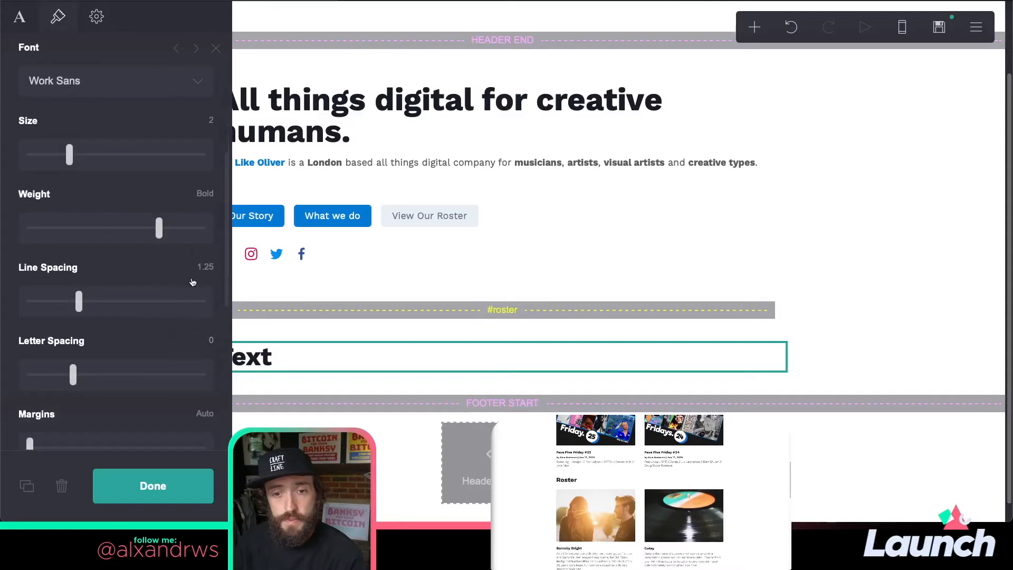
click(203, 267)
text(1)
key(Tab)
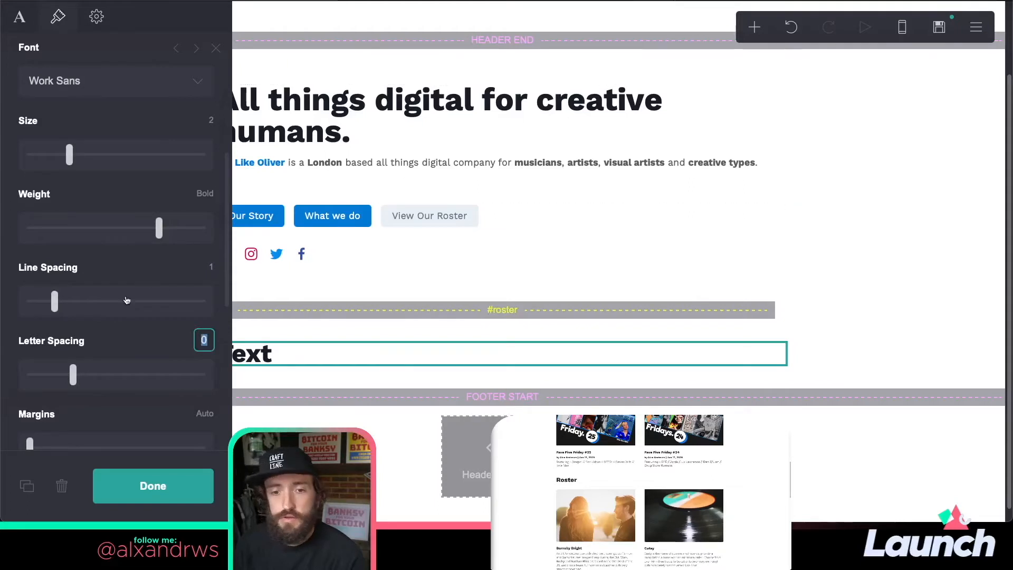
- Change the heading's placeholder content to "Roster" and finish editing the text element
scroll(143, 424, down, 1)
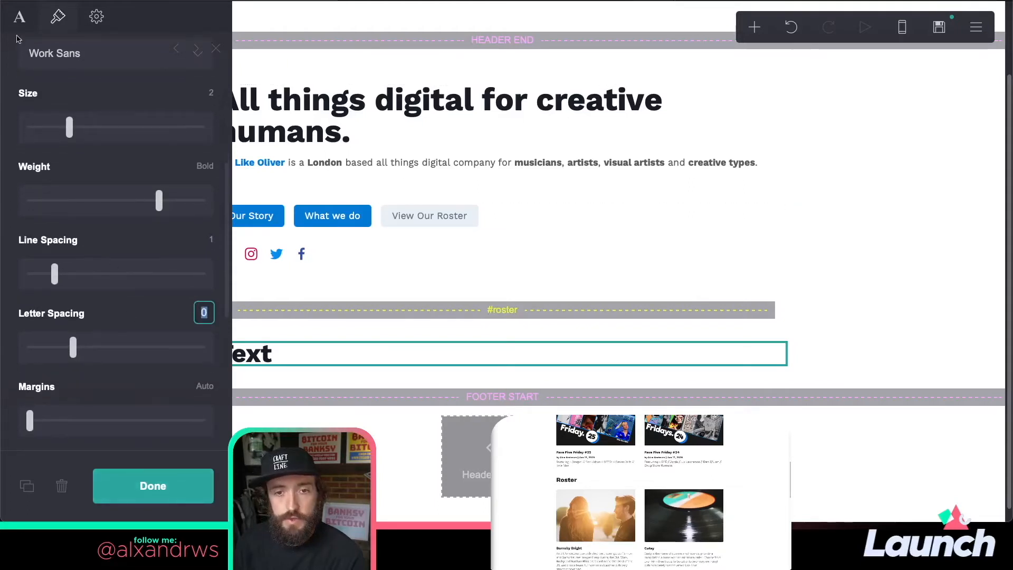
click(19, 18)
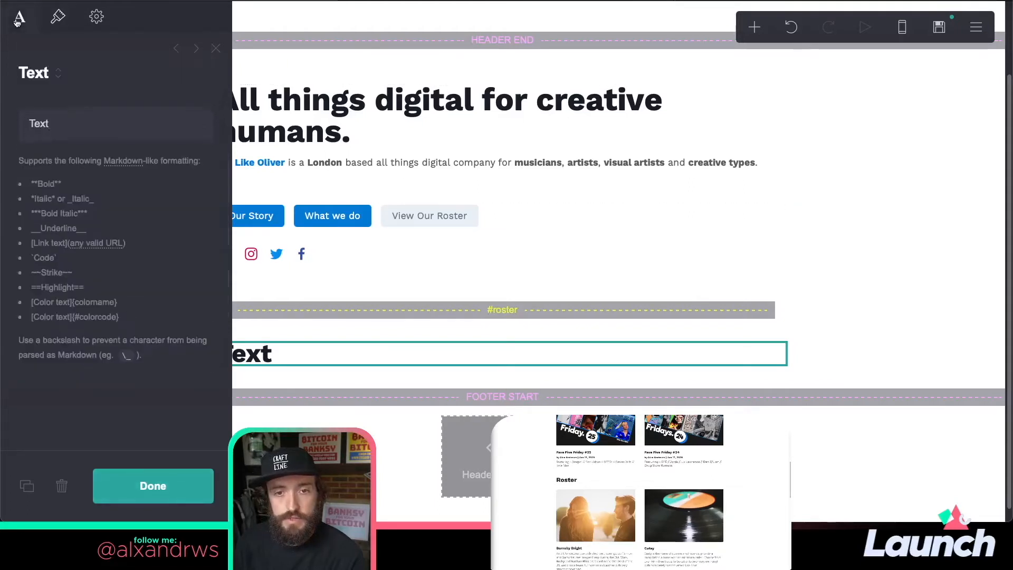
double_click(81, 123)
text(Roster)
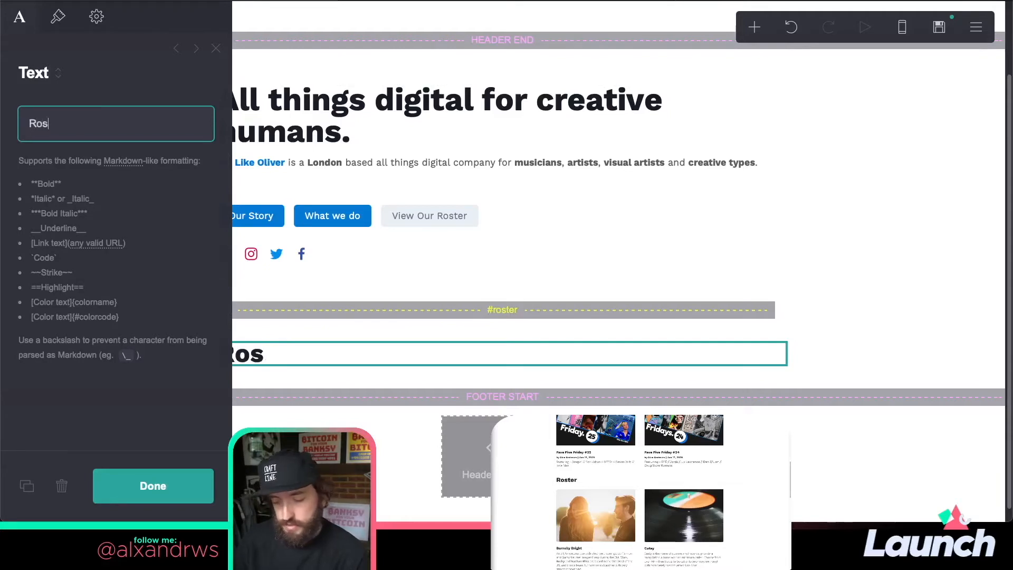
click(144, 478)
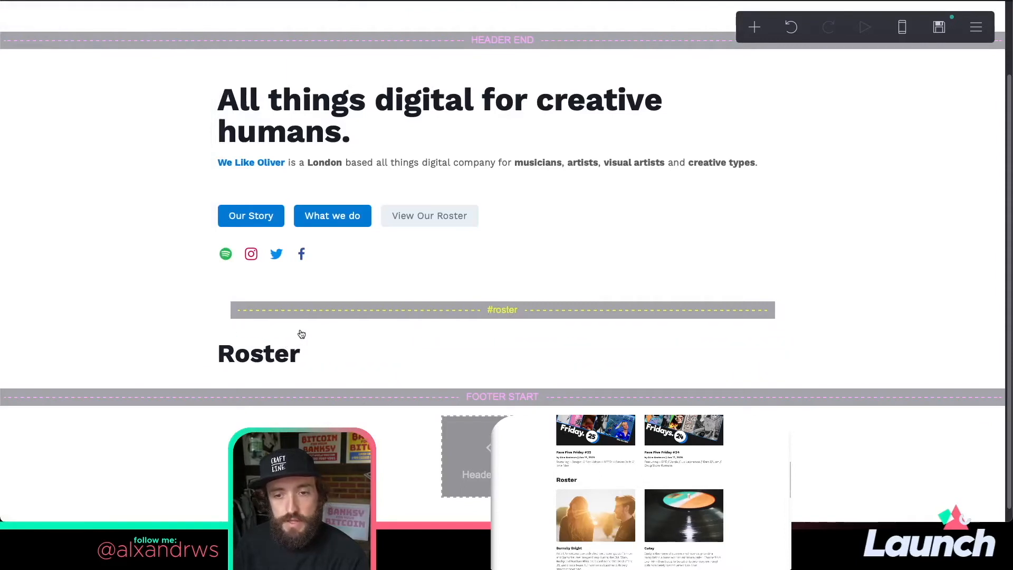
- Add a container below the Roster heading container and create a container style named Roster Con for it
click(301, 333)
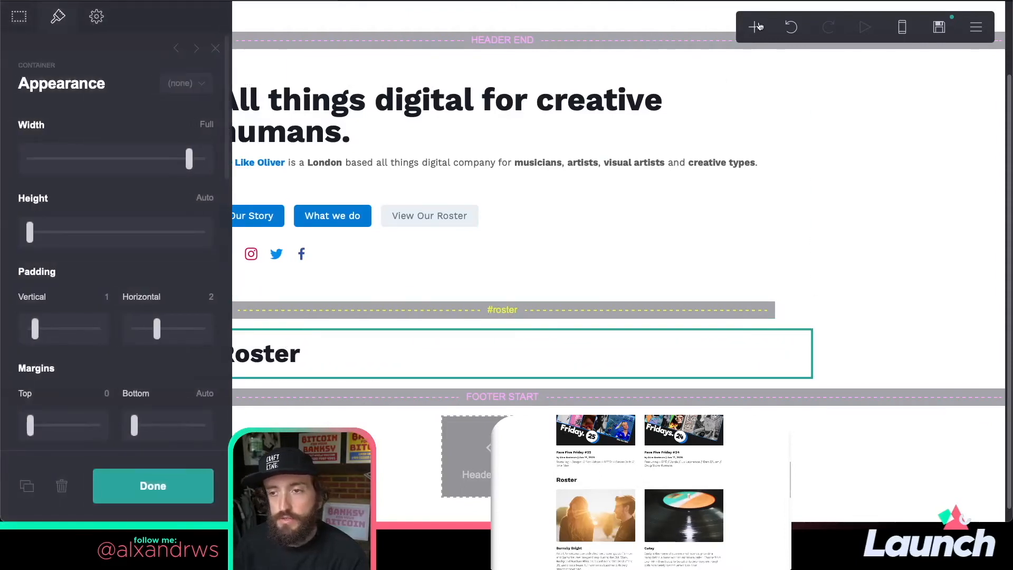
click(755, 27)
click(634, 321)
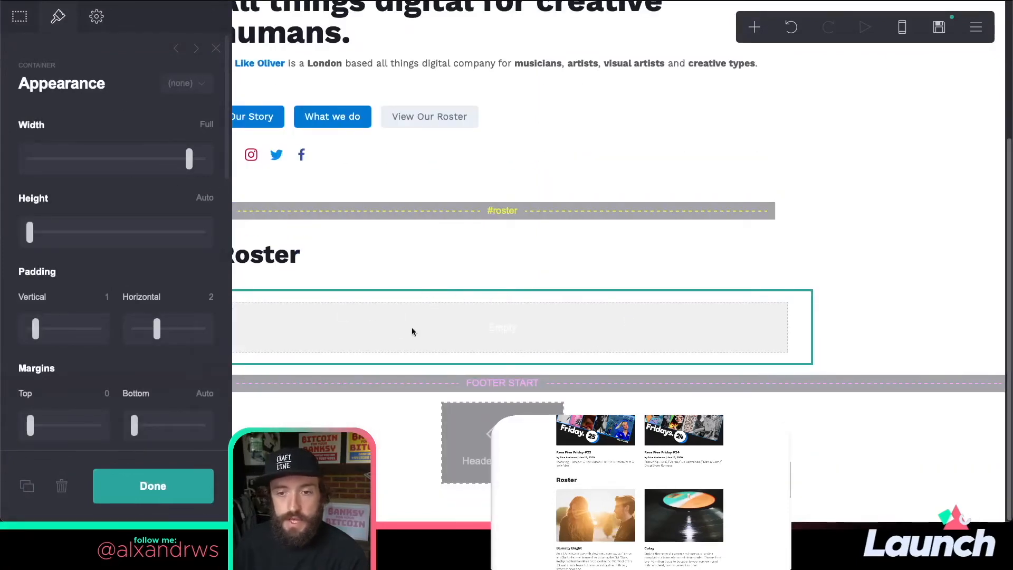
click(202, 86)
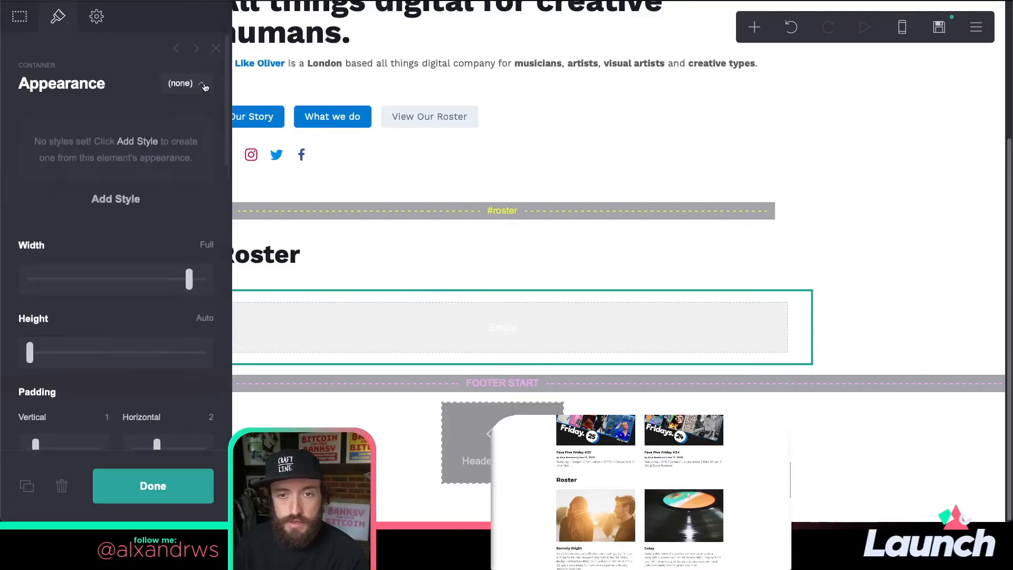
click(116, 199)
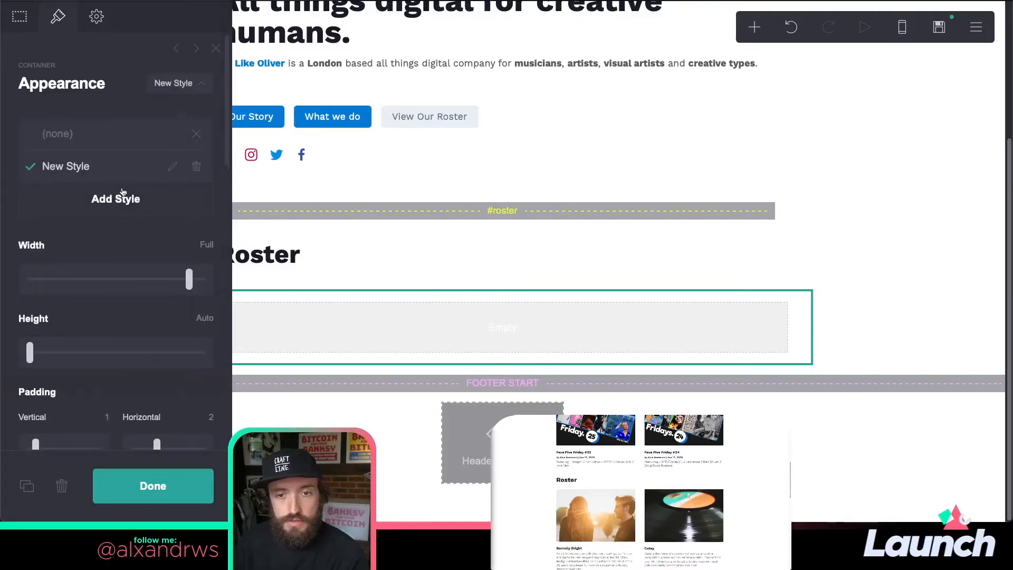
click(172, 166)
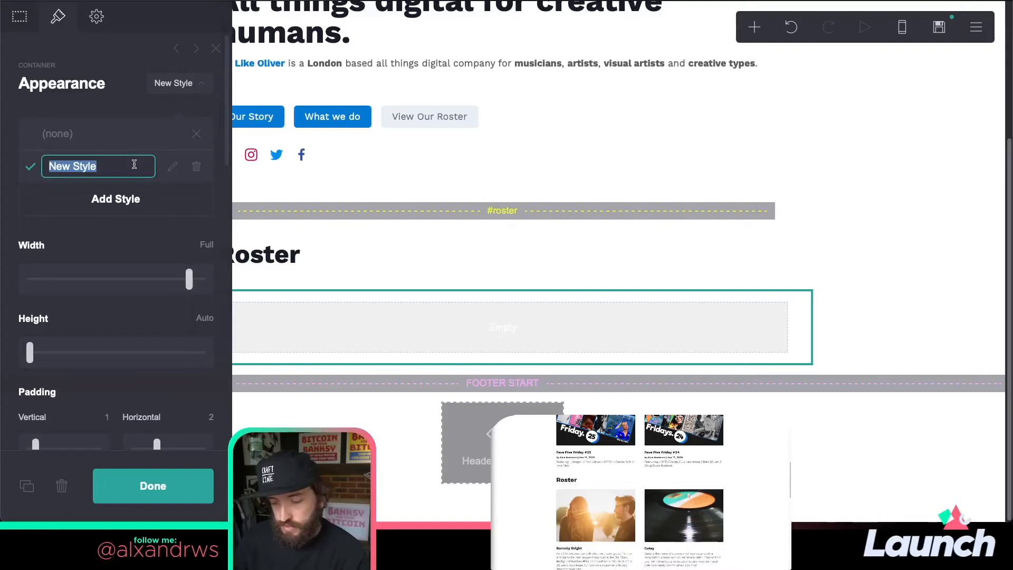
text(Roster Con)
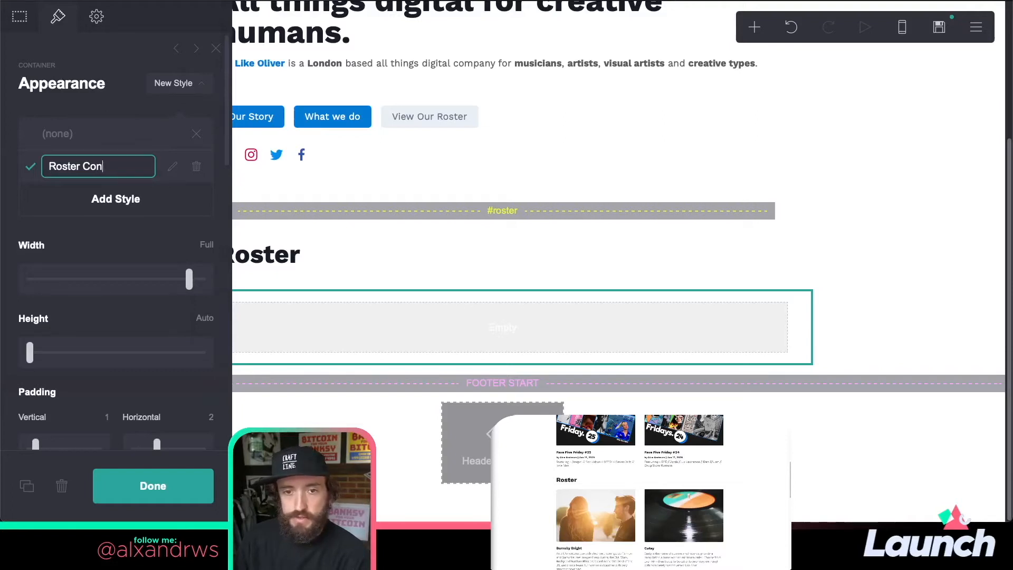
key(Return)
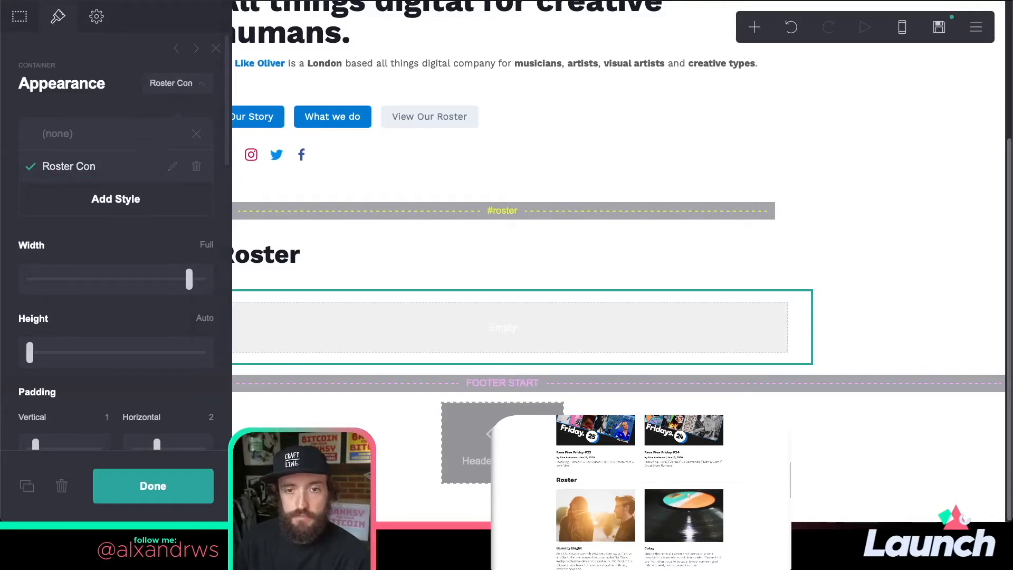
- Change the new container's type to Columns, with two 50% columns
click(19, 16)
click(66, 151)
click(66, 153)
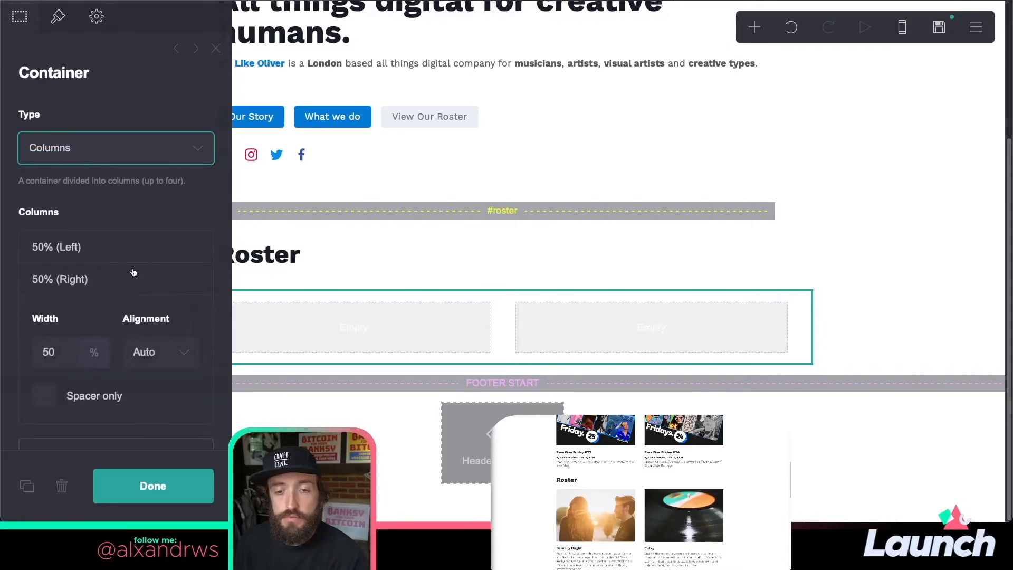
click(153, 486)
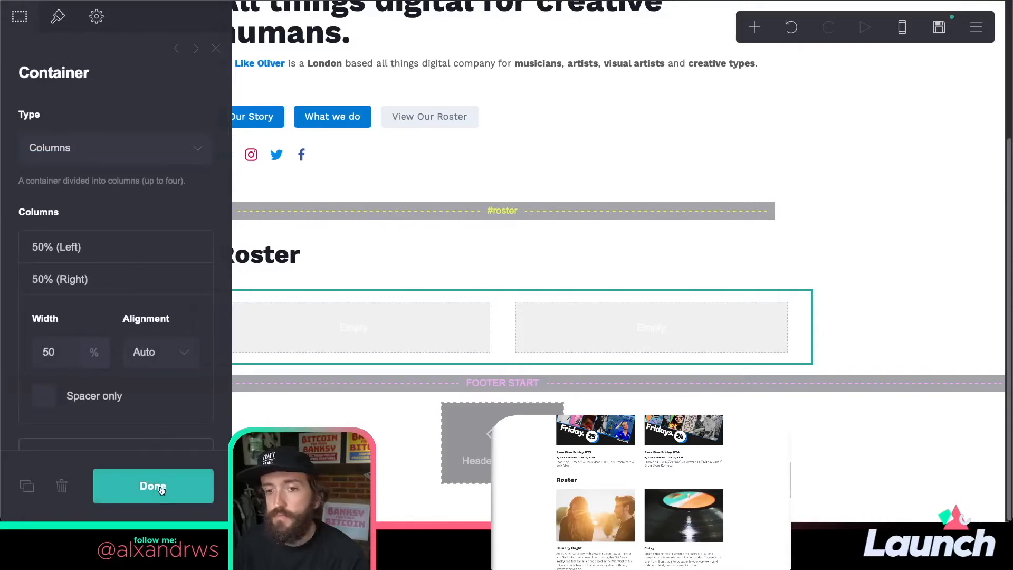
- Add an image element to the left column of the roster container and upload Barnaby Bright.jpg into it
click(522, 297)
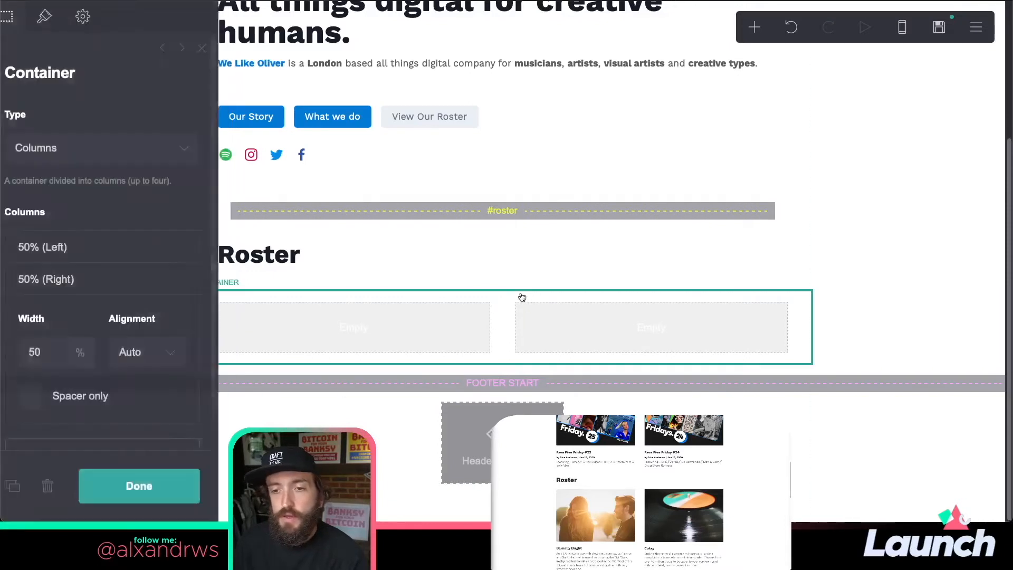
click(754, 27)
click(618, 109)
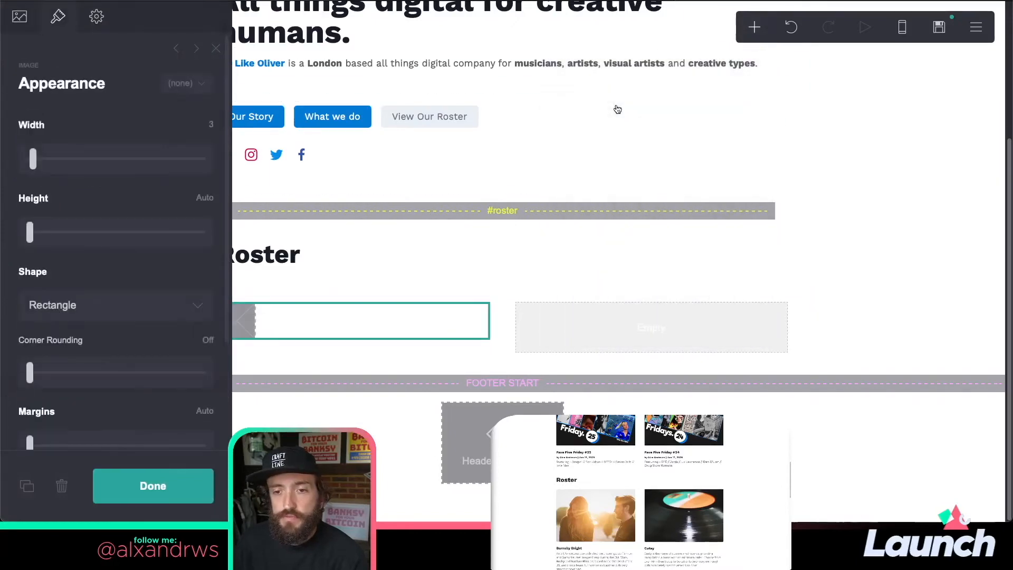
click(19, 16)
click(113, 170)
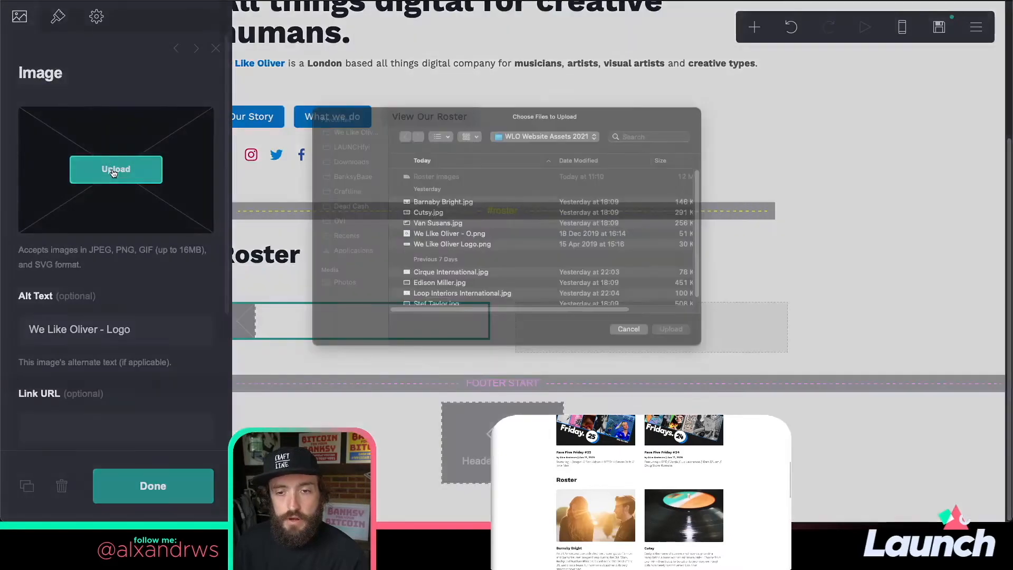
click(457, 217)
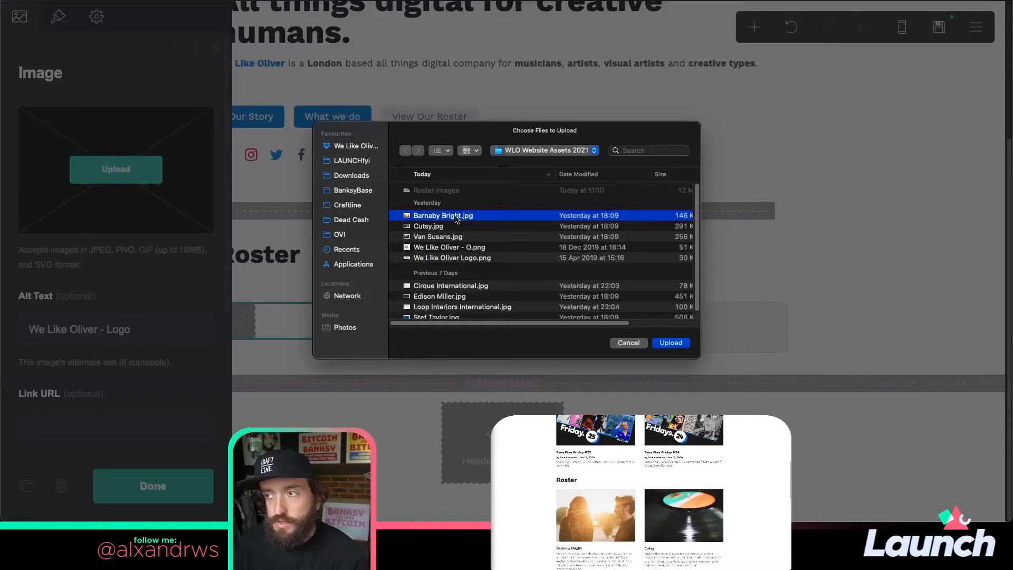
key(space)
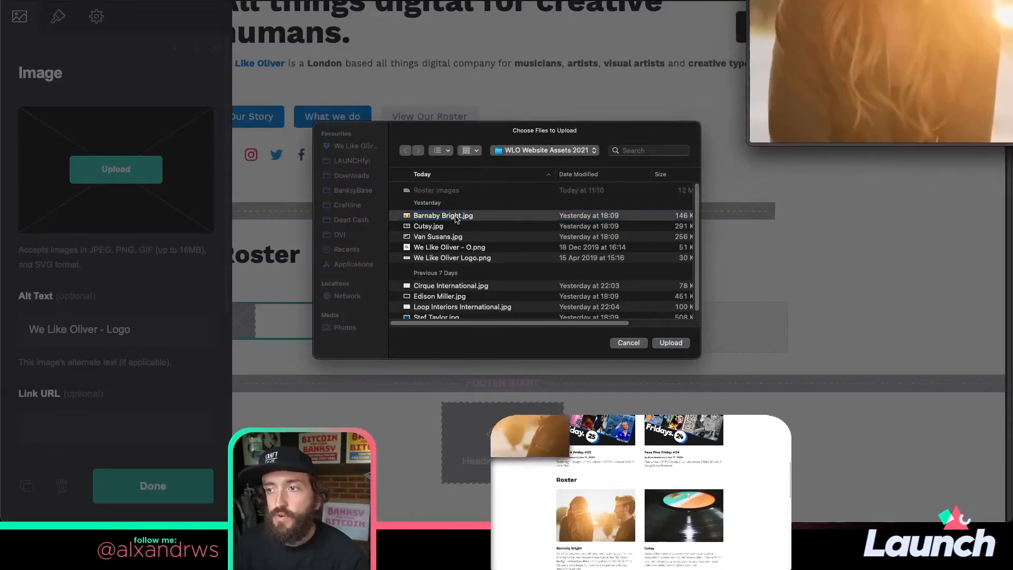
key(space)
click(678, 344)
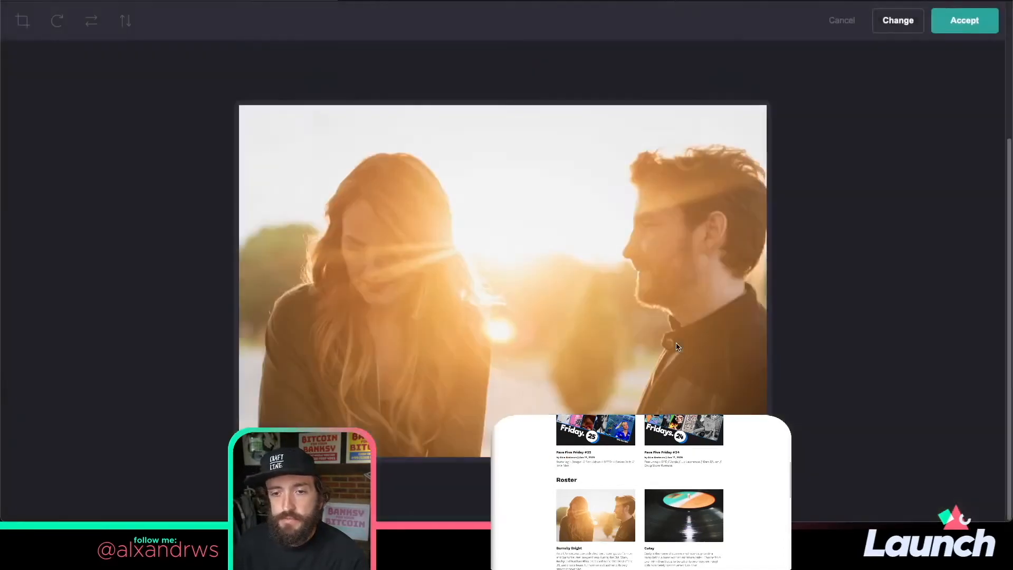
click(973, 24)
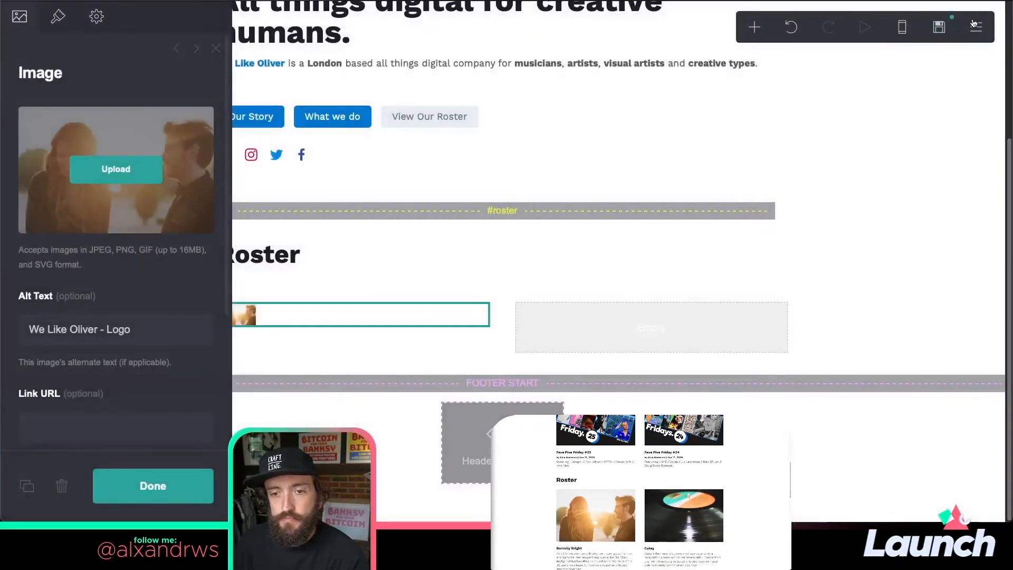
- Replace the roster image's alt text with "Barnaby Bright"
triple_click(162, 330)
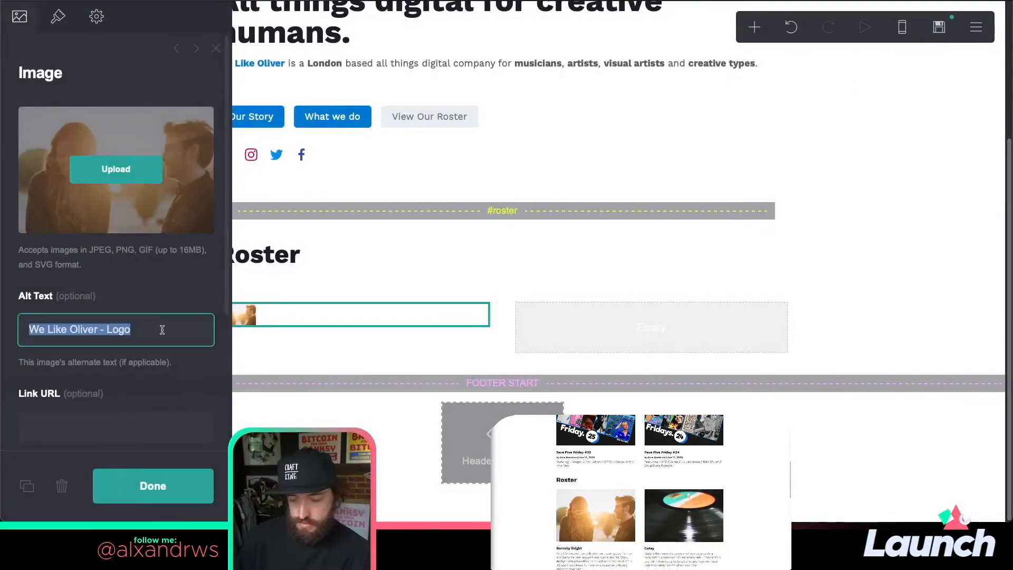
text(Barnaby)
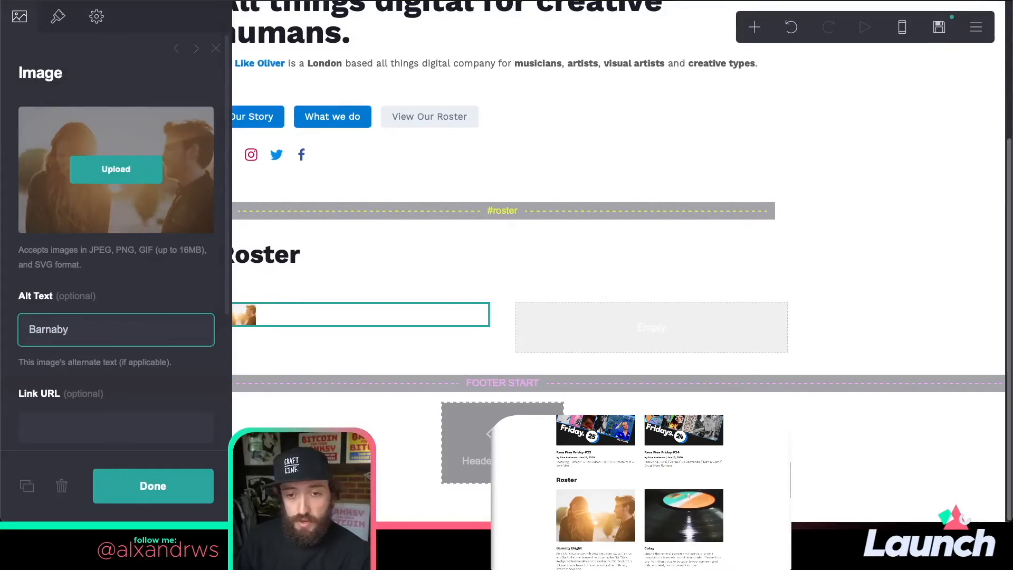
text( Bright)
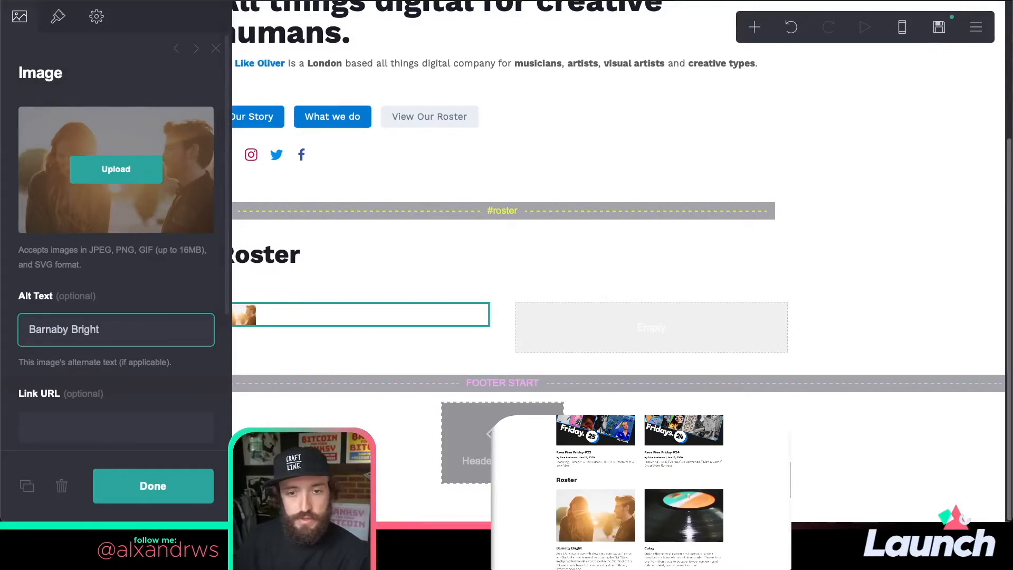
scroll(116, 230, down, 1)
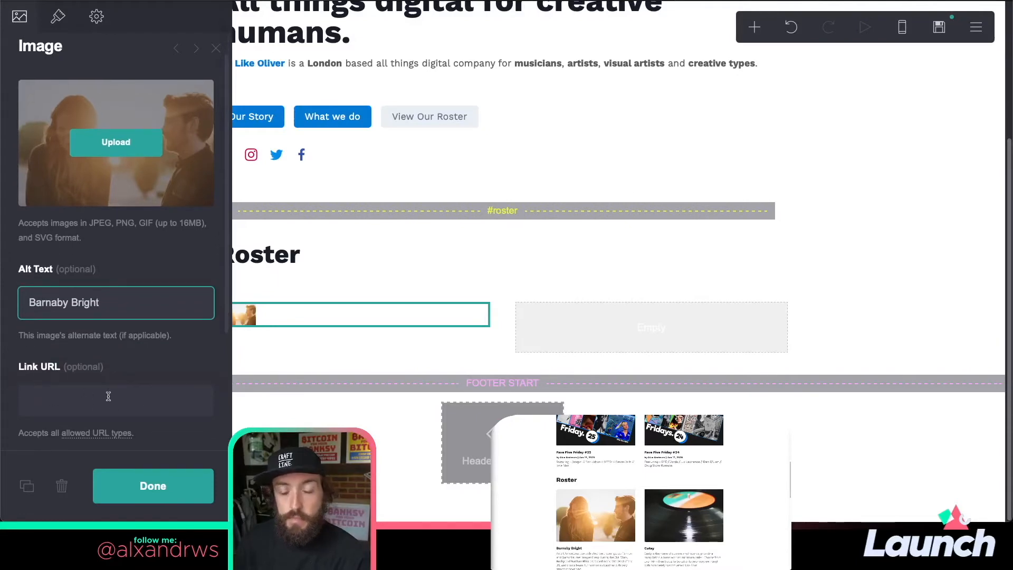
scroll(137, 359, up, 1)
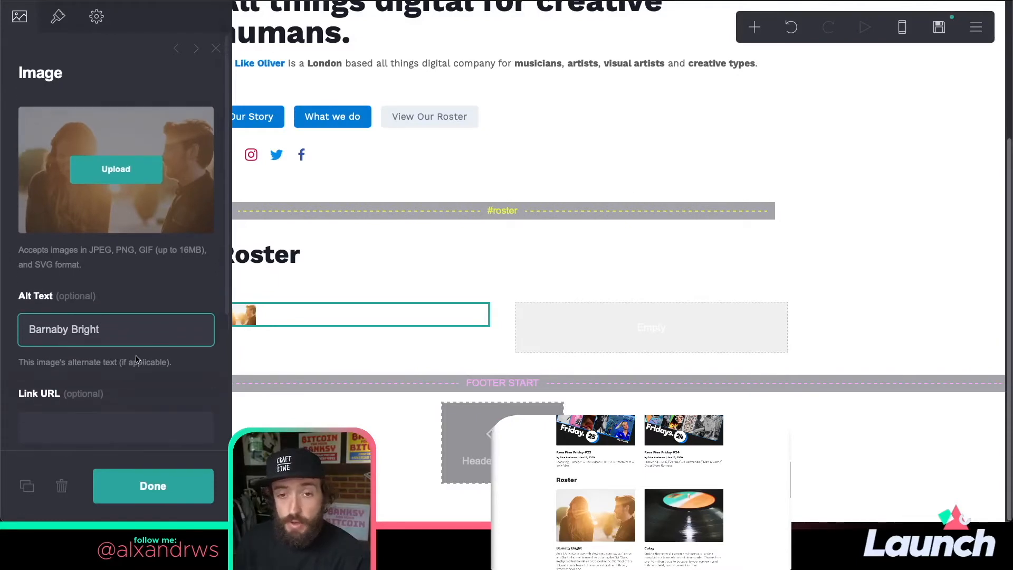
- Set the roster image's width to Max and its corner rounding to 0.25
click(58, 17)
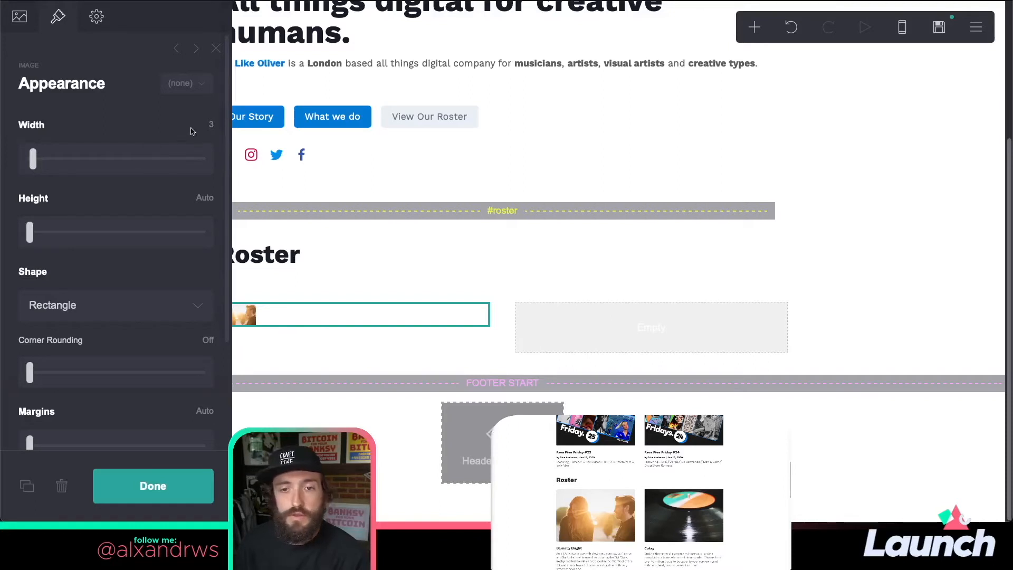
drag(34, 157, 185, 160)
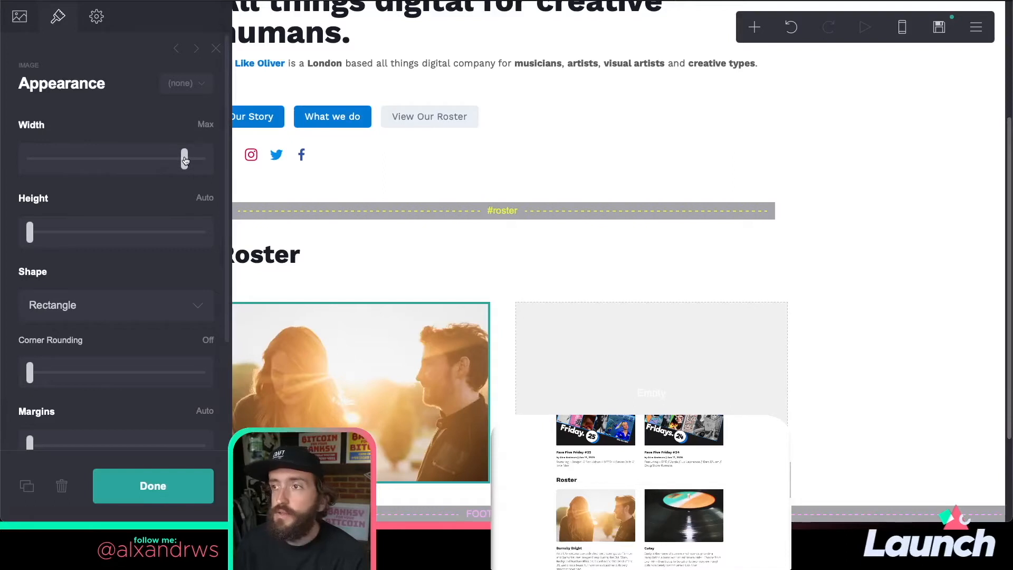
scroll(153, 314, down, 1)
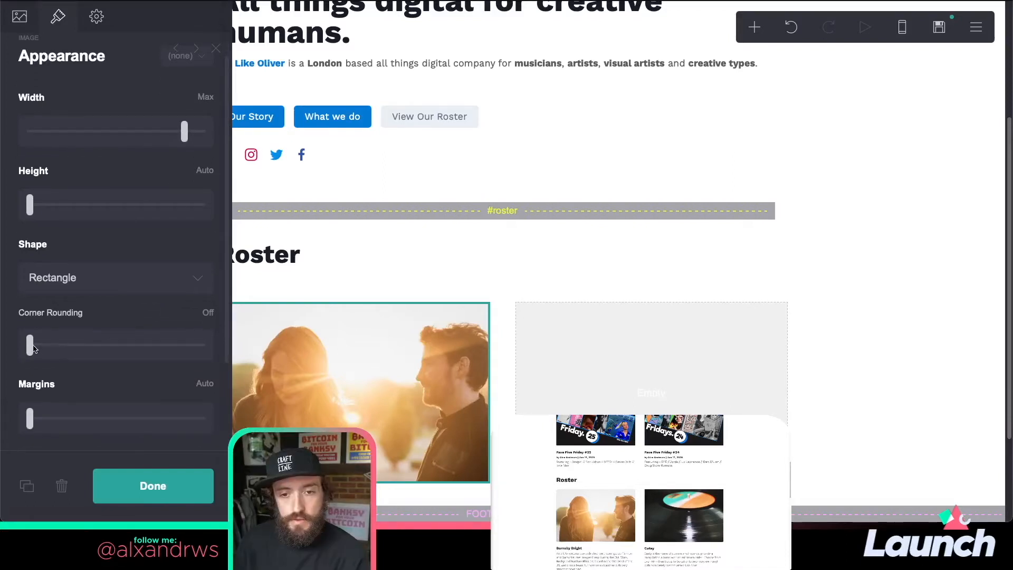
drag(30, 347, 42, 347)
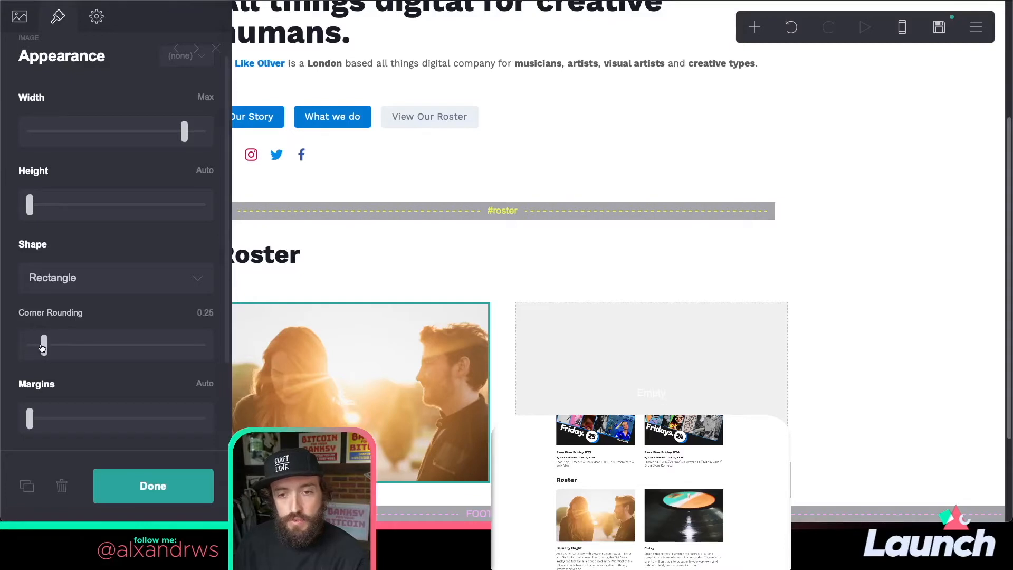
- Increase the corner rounding of the Barnaby Bright roster image to 0.5
click(472, 263)
click(454, 330)
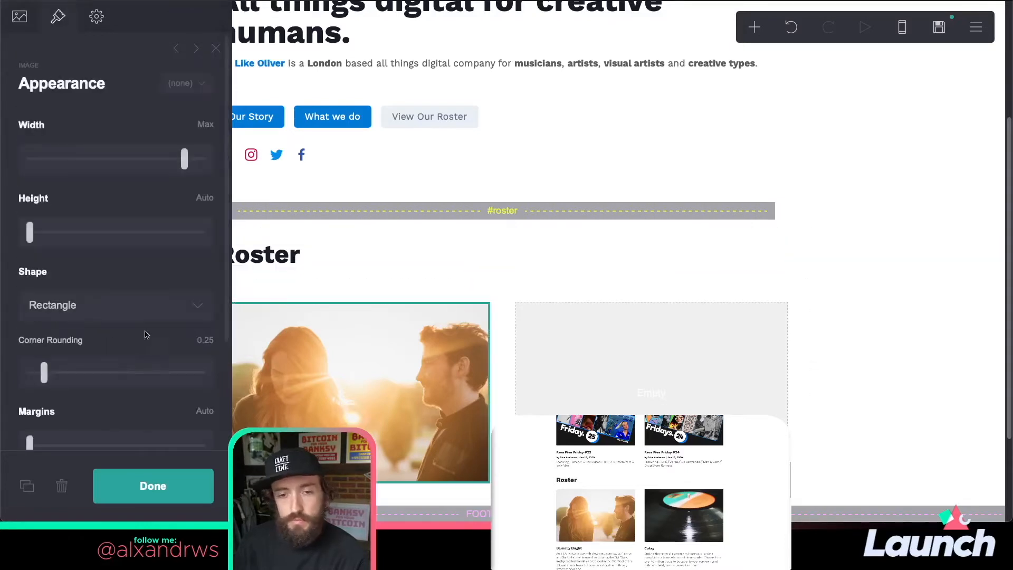
drag(48, 373, 53, 372)
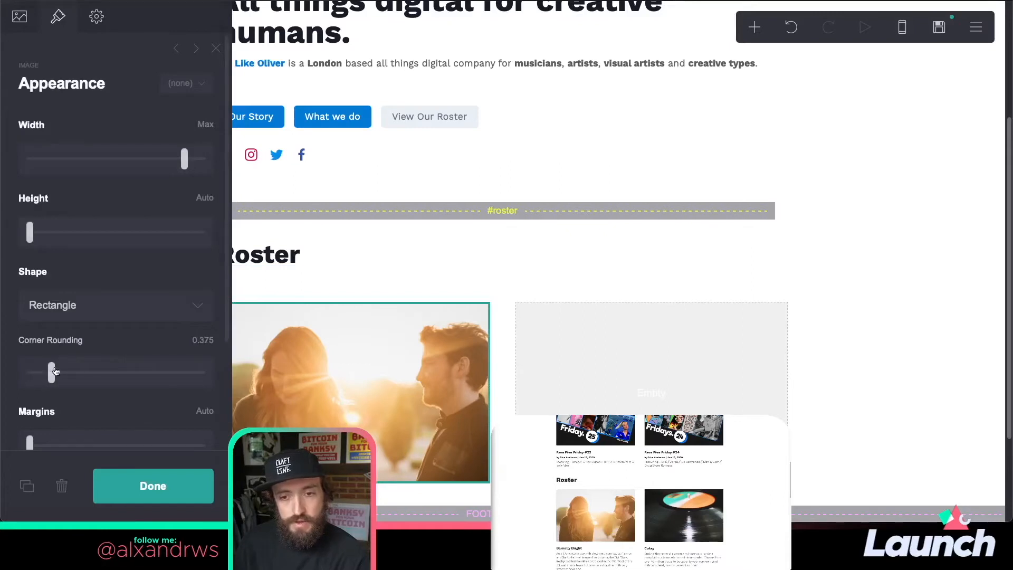
click(431, 274)
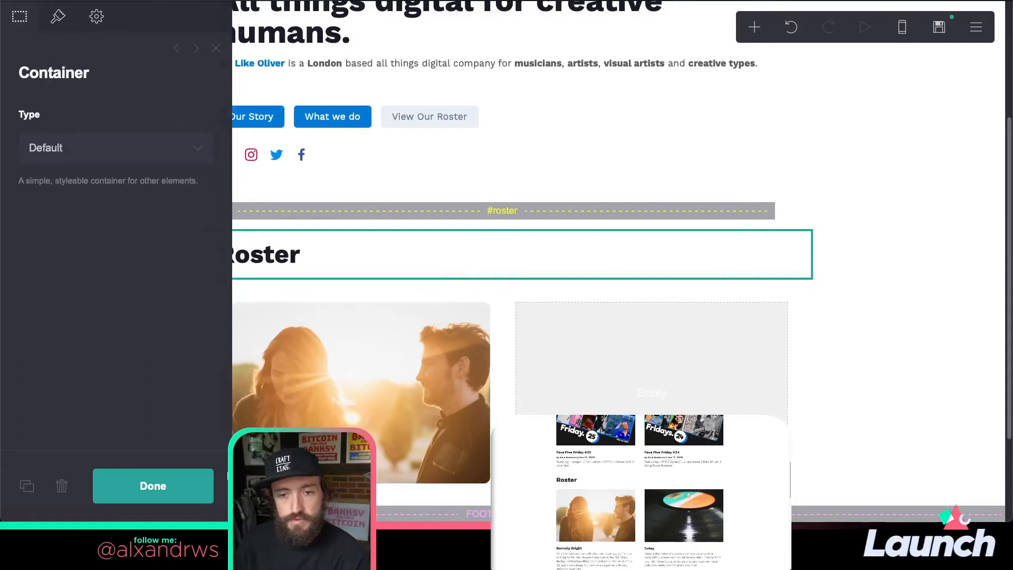
click(356, 384)
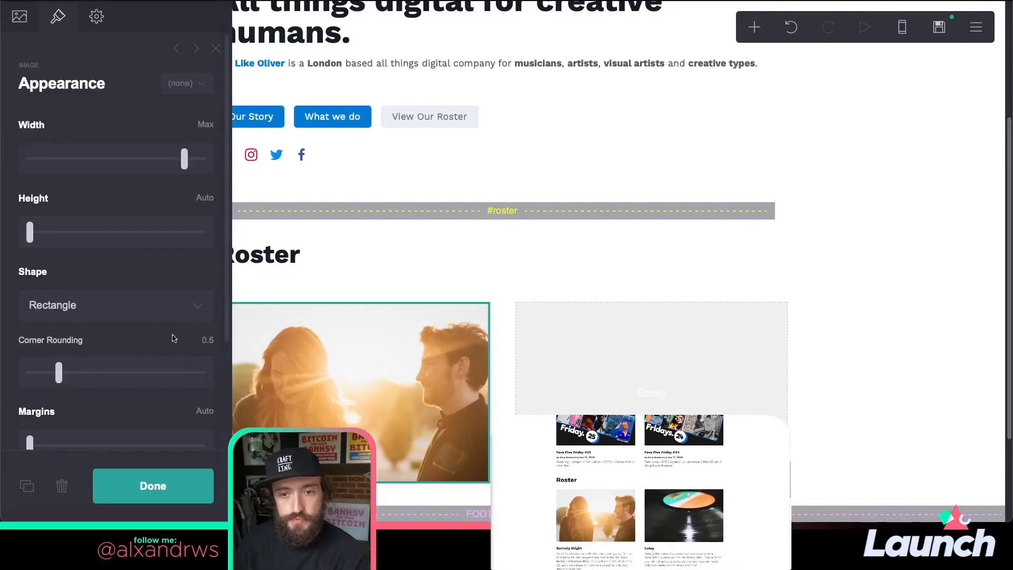
- Save the roster image's appearance as a new style named "Roster IMG"
click(201, 84)
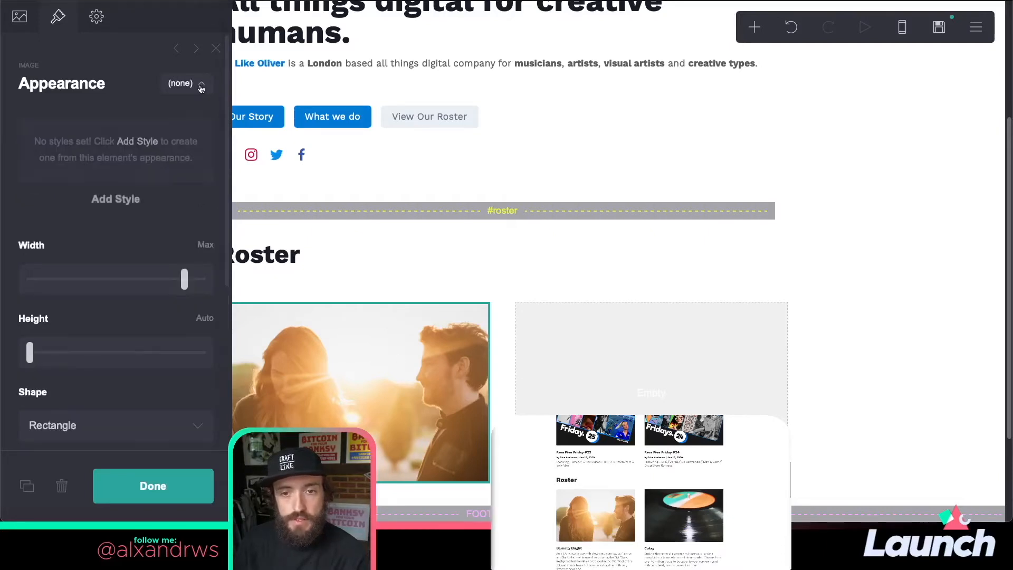
click(127, 204)
click(172, 166)
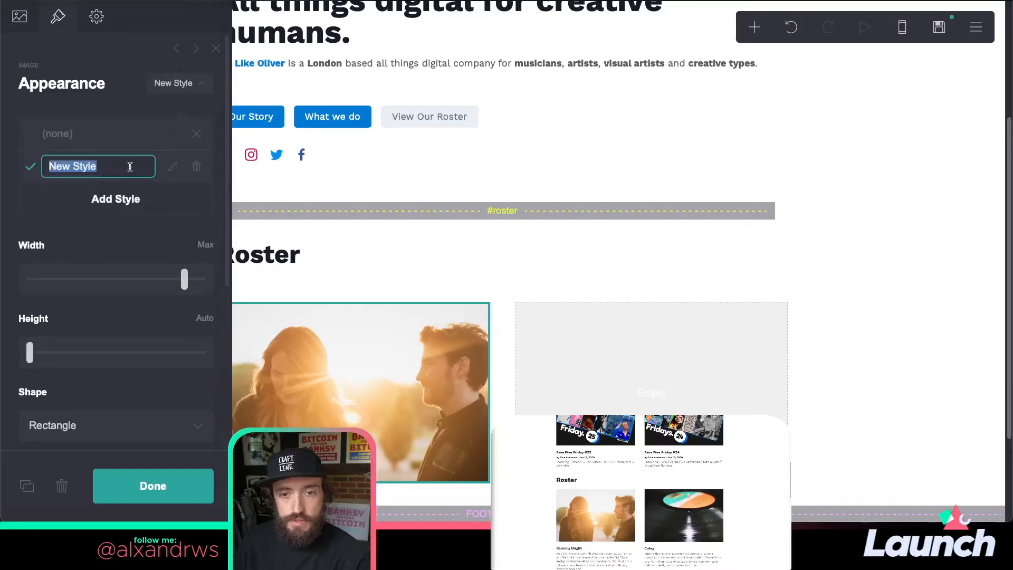
text(Roster IMG)
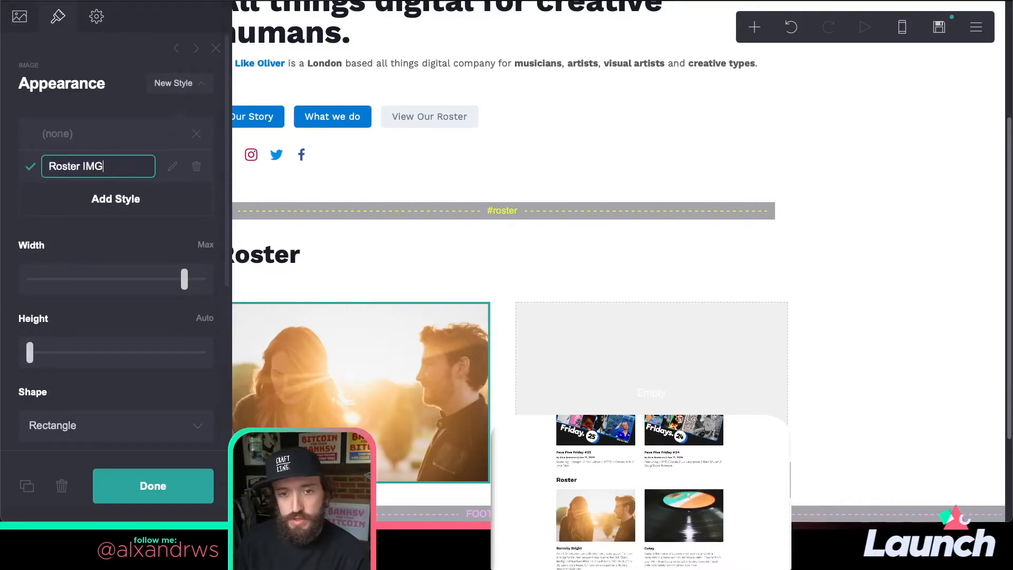
key(Return)
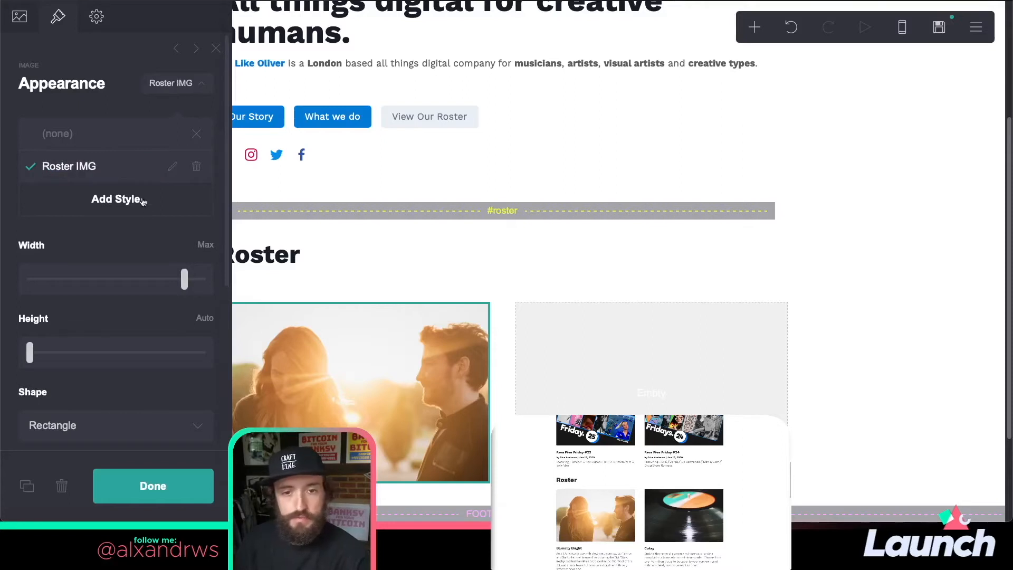
click(161, 486)
- Duplicate the Barnaby Bright image so the copy fills the roster container's empty right column
scroll(399, 346, down, 3)
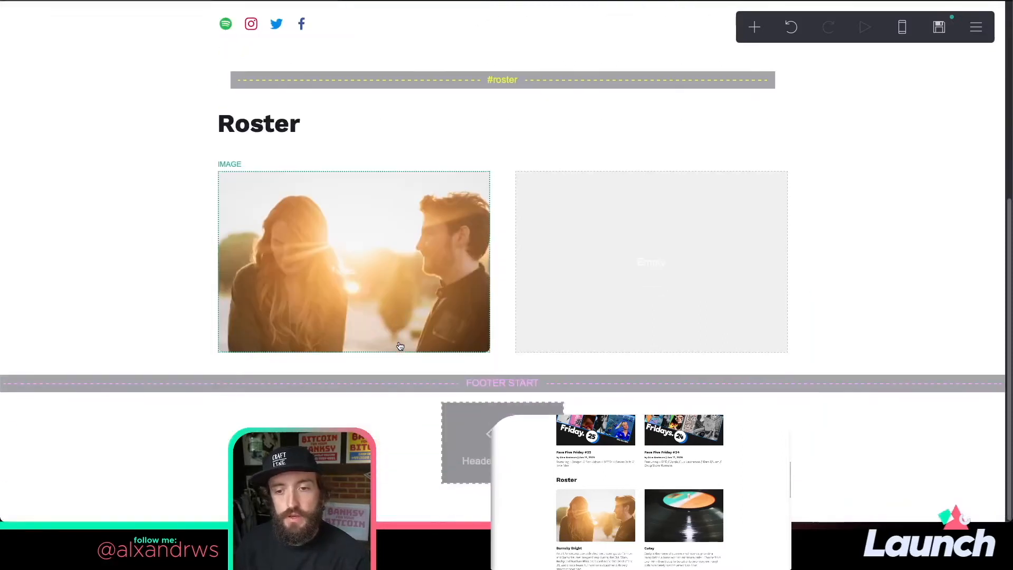
click(399, 287)
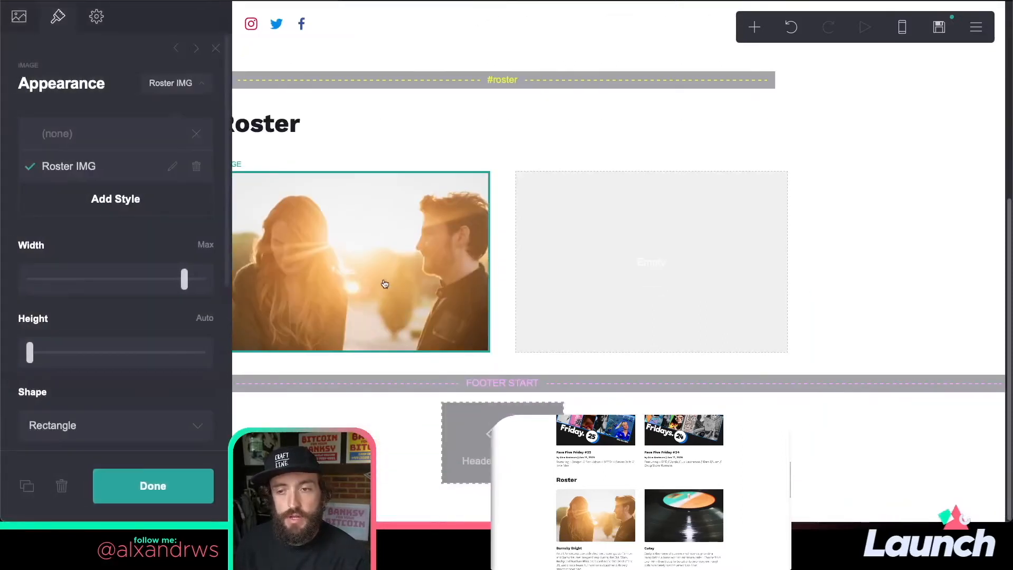
click(26, 486)
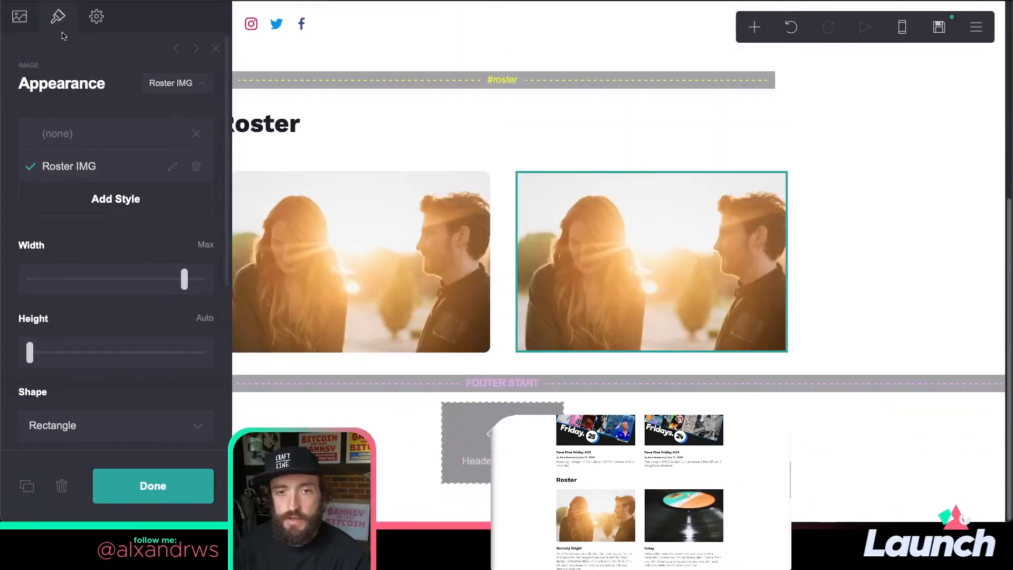
click(19, 16)
click(105, 169)
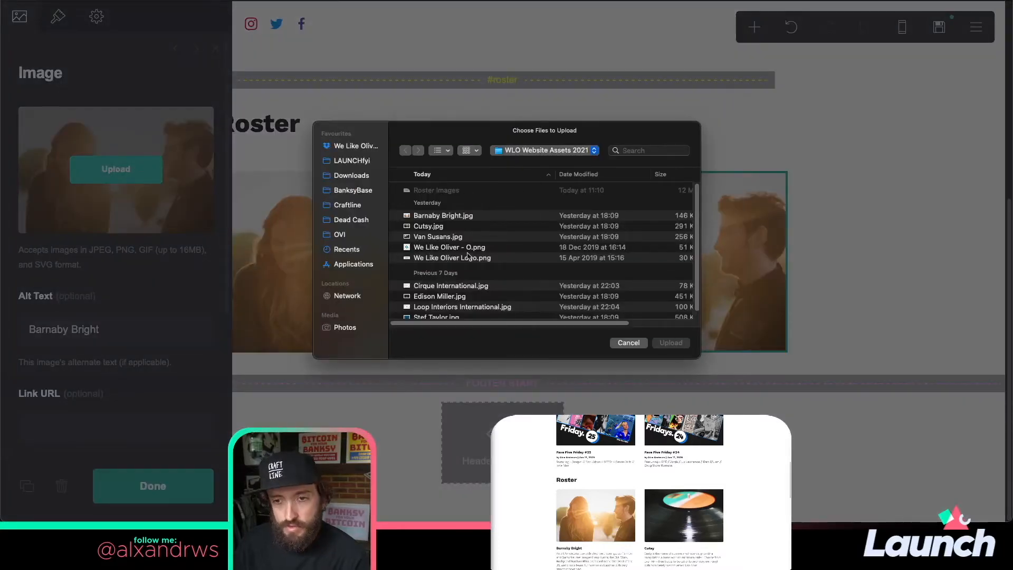
scroll(469, 259, down, 1)
click(457, 288)
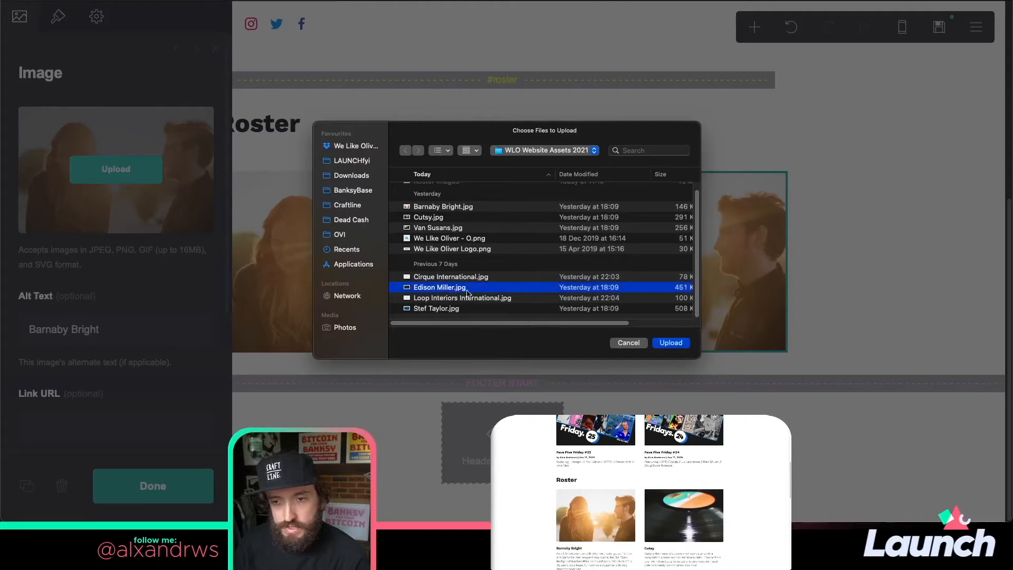
click(685, 344)
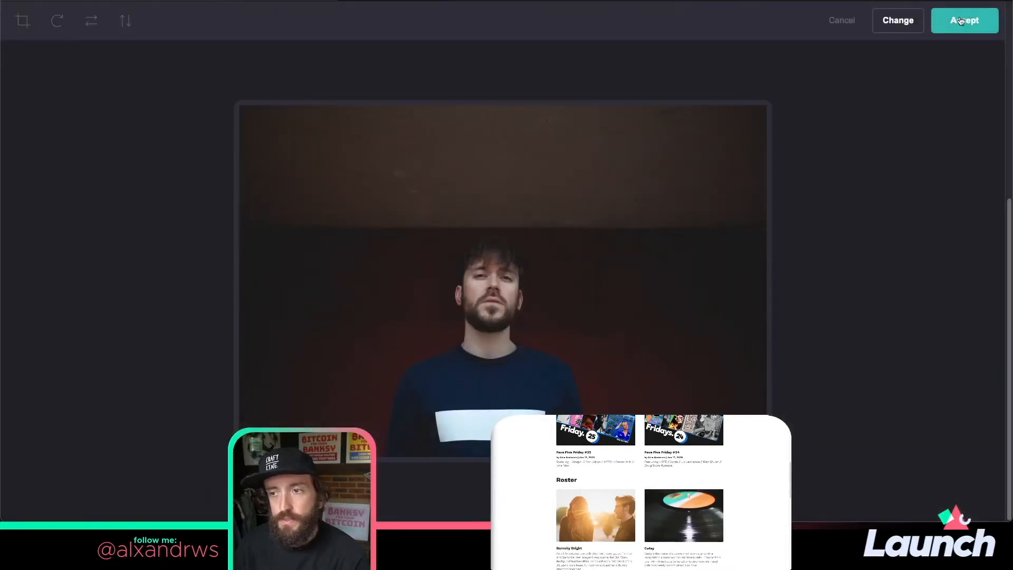
click(961, 21)
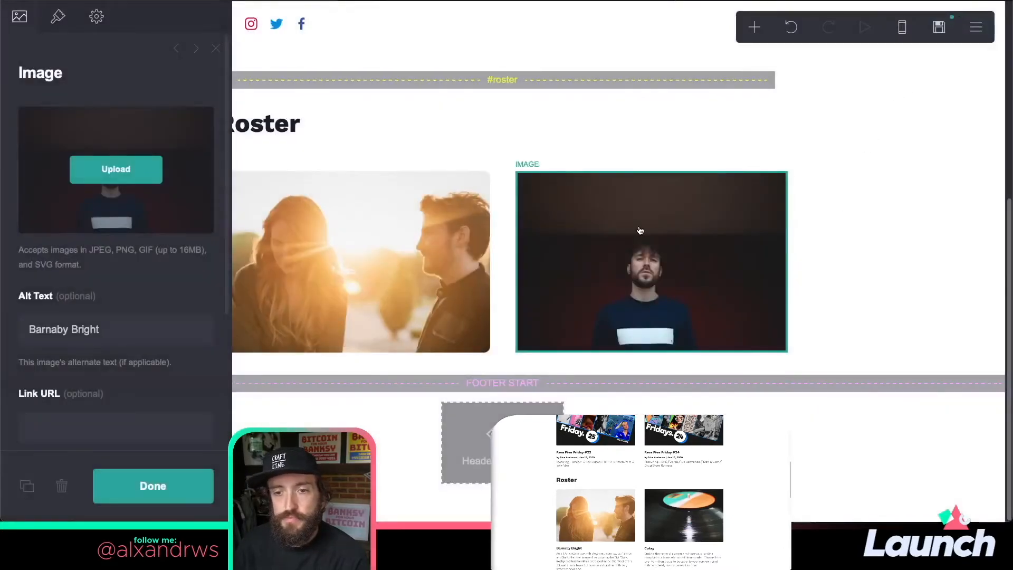
click(177, 488)
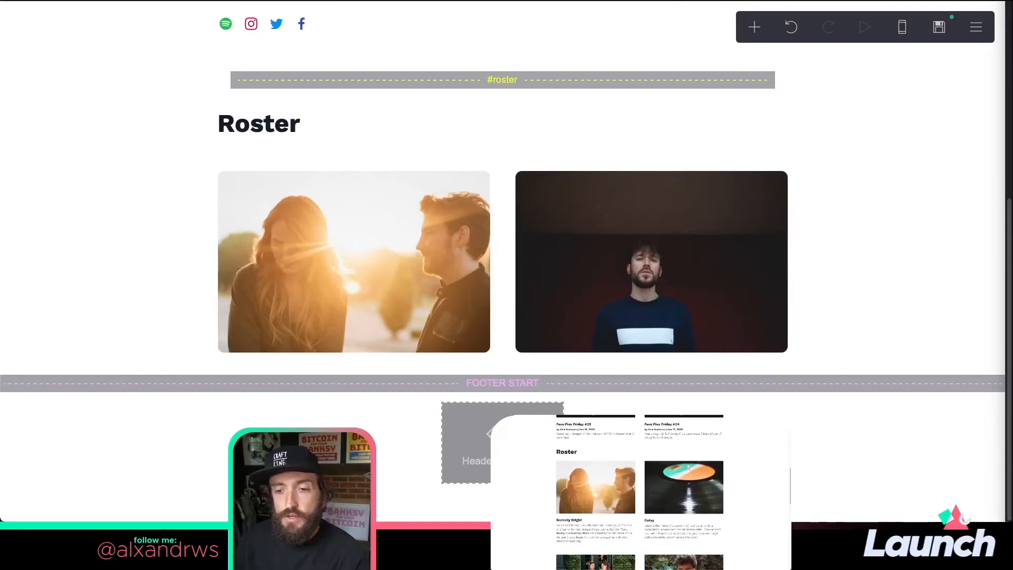
- Duplicate the Header Animation embed in the footer and label the copy "Hover"
click(475, 444)
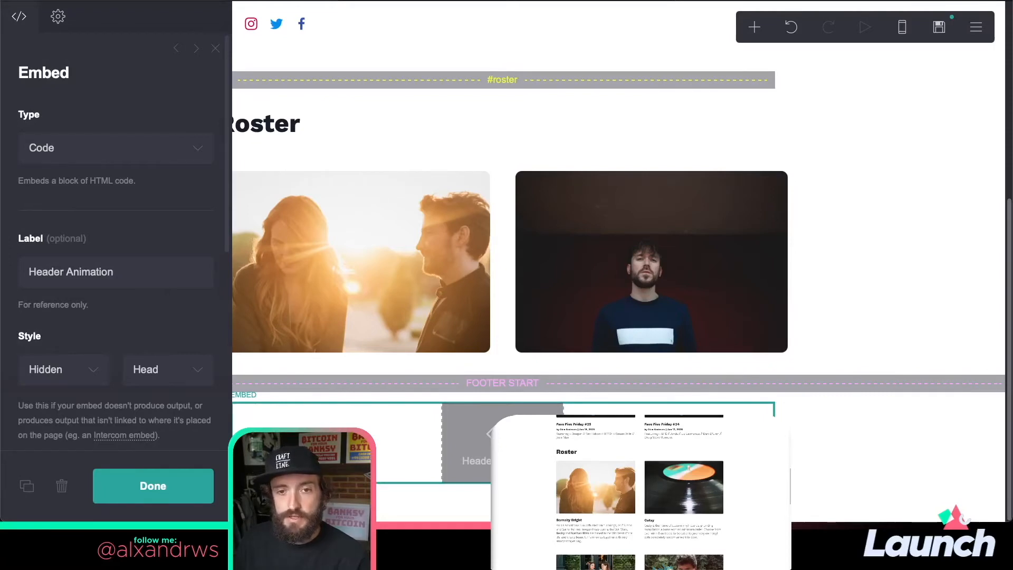
click(26, 486)
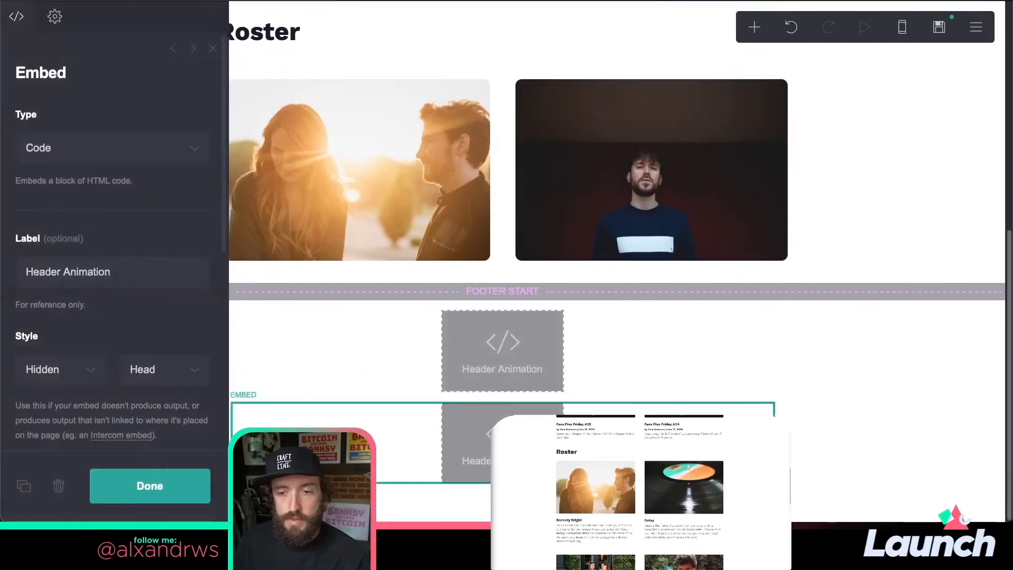
click(122, 268)
key(alt+shift+Left)
key(alt+shift+Left)
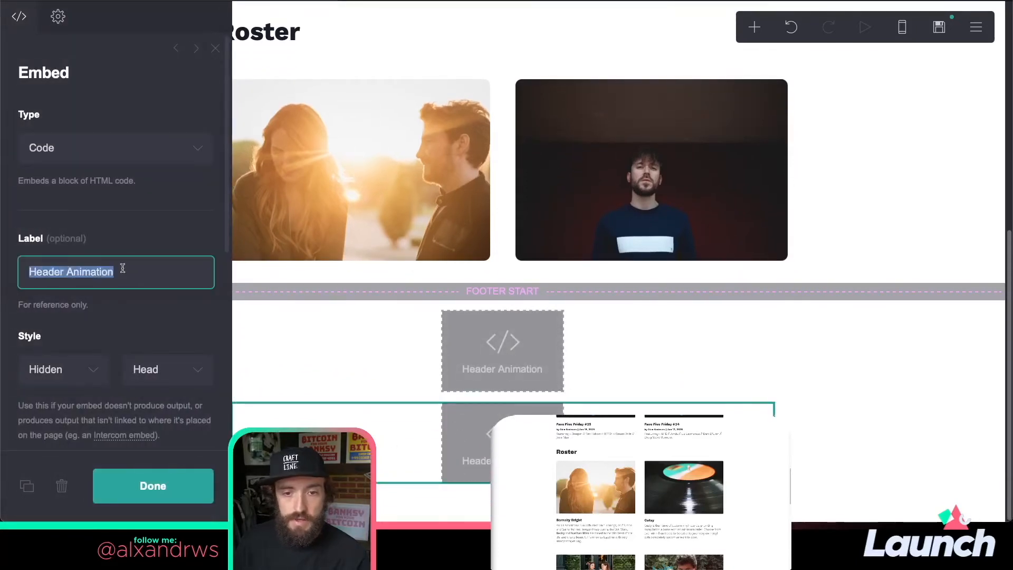
text(Hover)
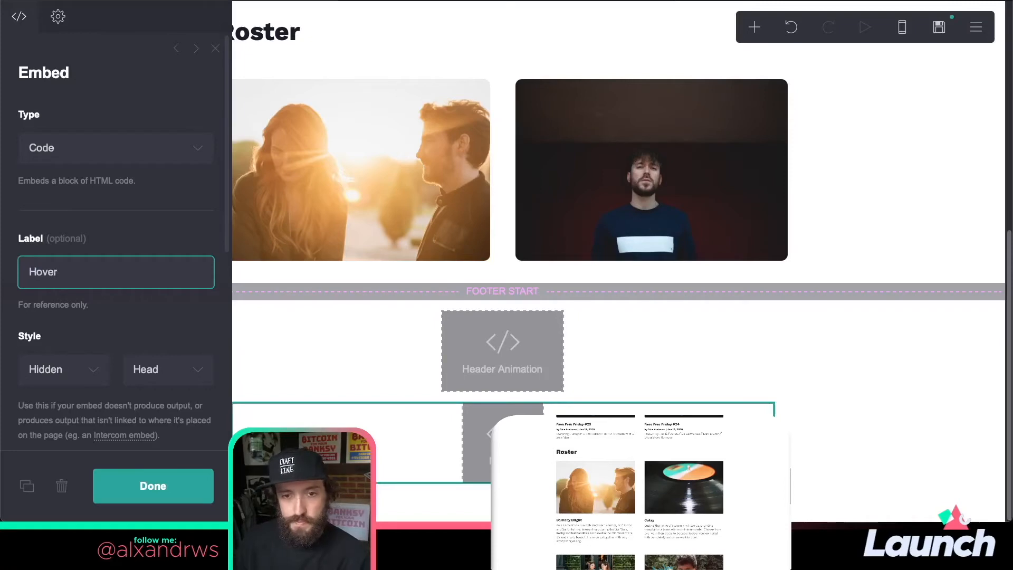
- Replace the Hover embed's code with the copied Hover Button CSS defining the .animate and .animate:hover rules
scroll(132, 280, down, 4)
click(131, 355)
key(ctrl+a)
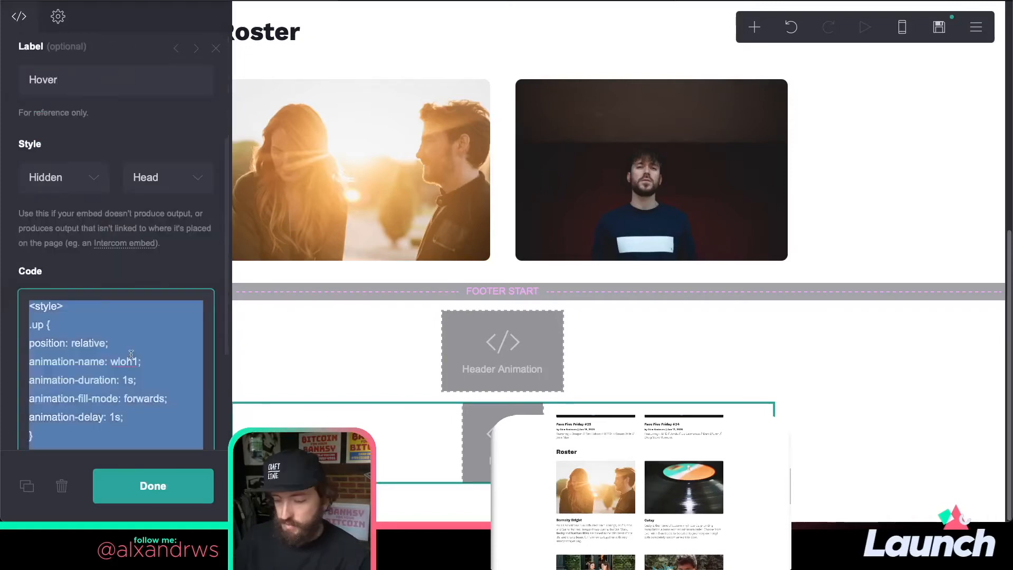
key(BackSpace)
mouse_move(897, 522)
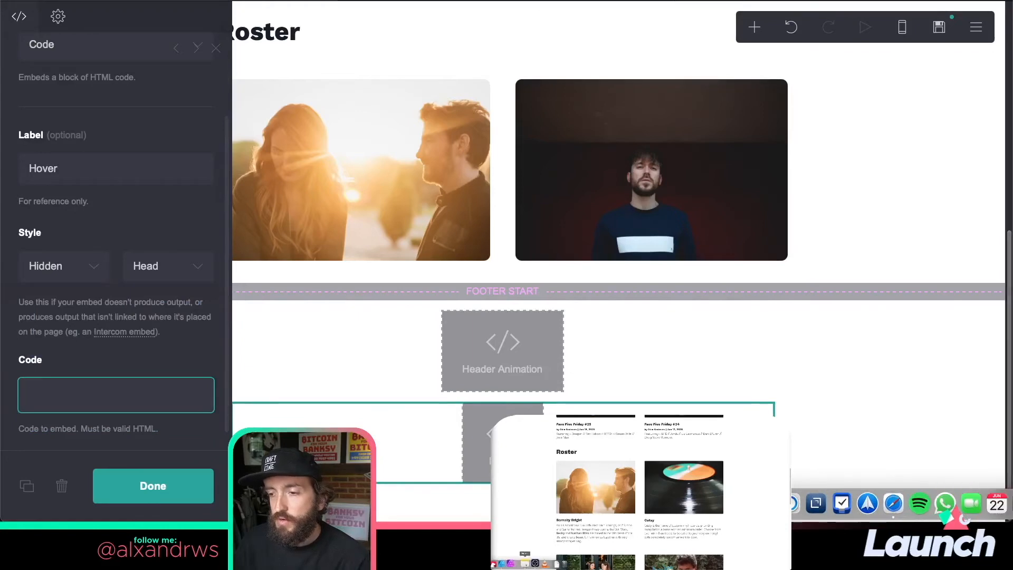
key(super+v)
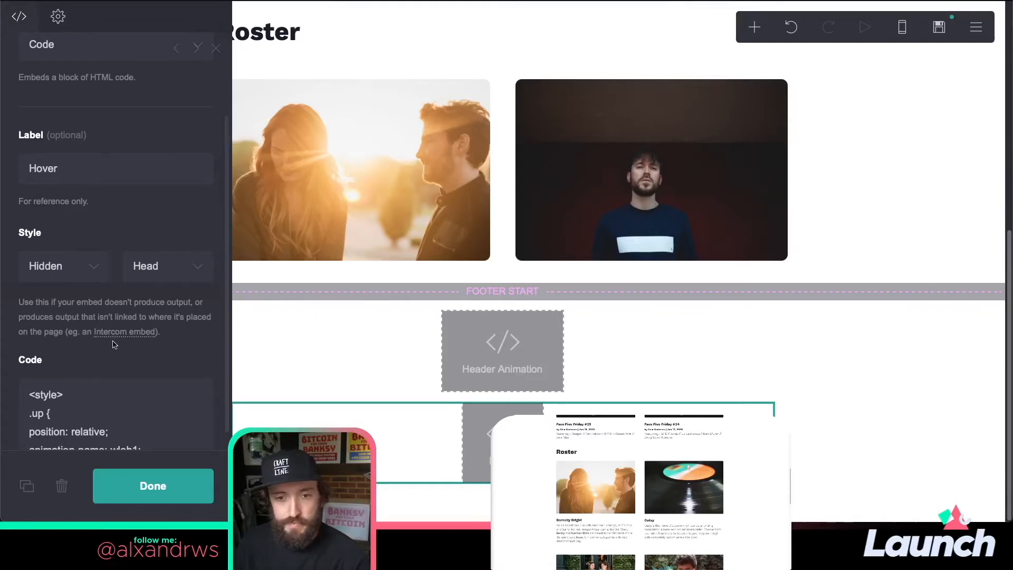
click(168, 390)
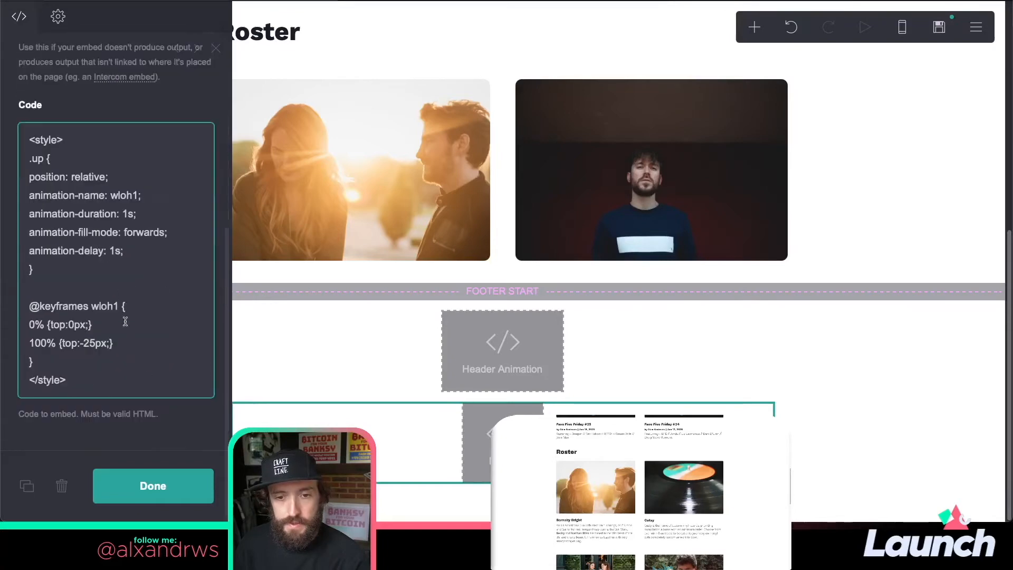
key(ctrl+a)
key(ctrl+v)
scroll(153, 364, down, 4)
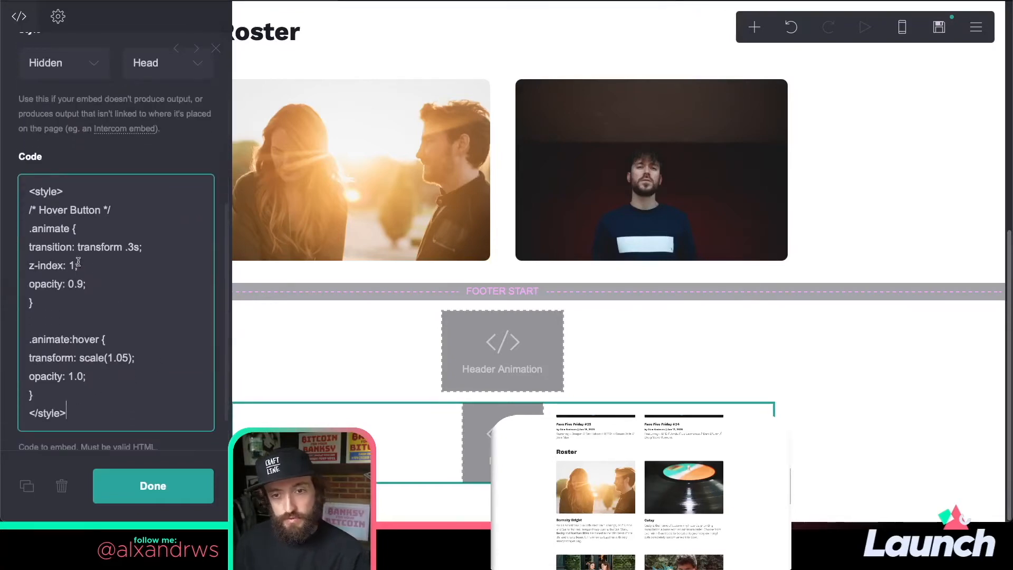
- Remove the z-index line from the .animate rule in the Hover embed and finish editing the embed
click(68, 228)
drag(68, 228, 34, 228)
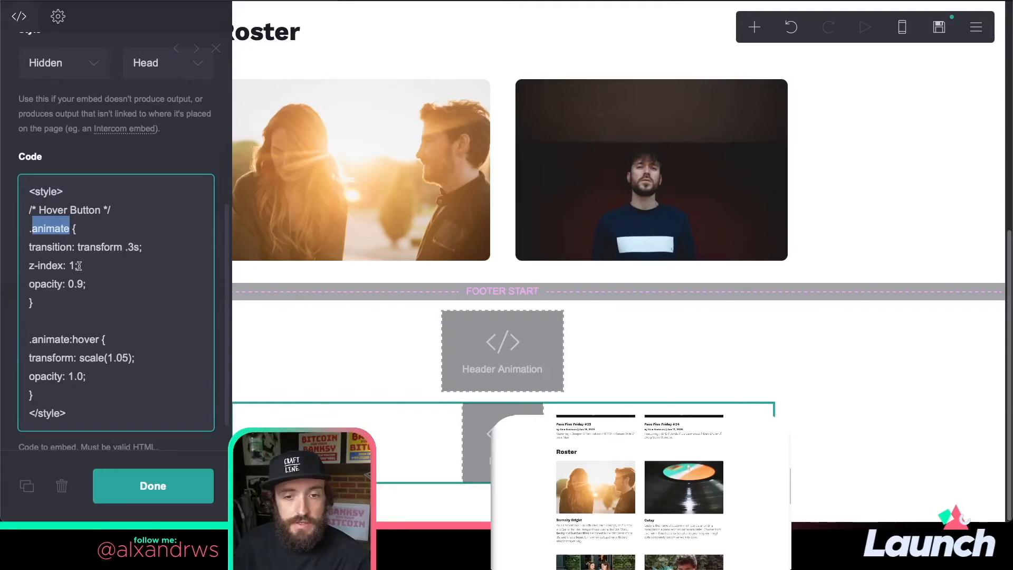
drag(78, 265, 26, 264)
key(Delete)
key(Delete)
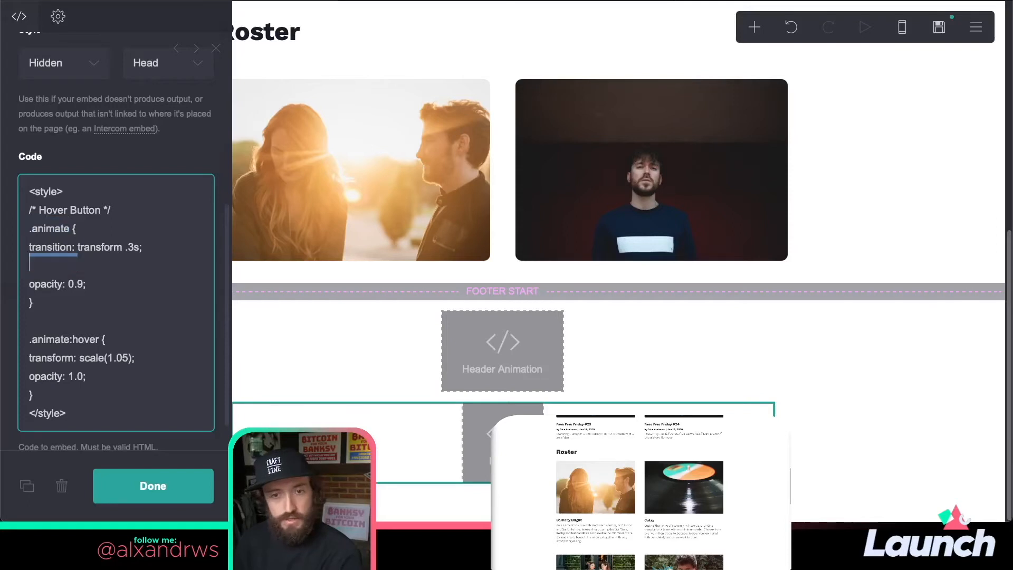
click(83, 265)
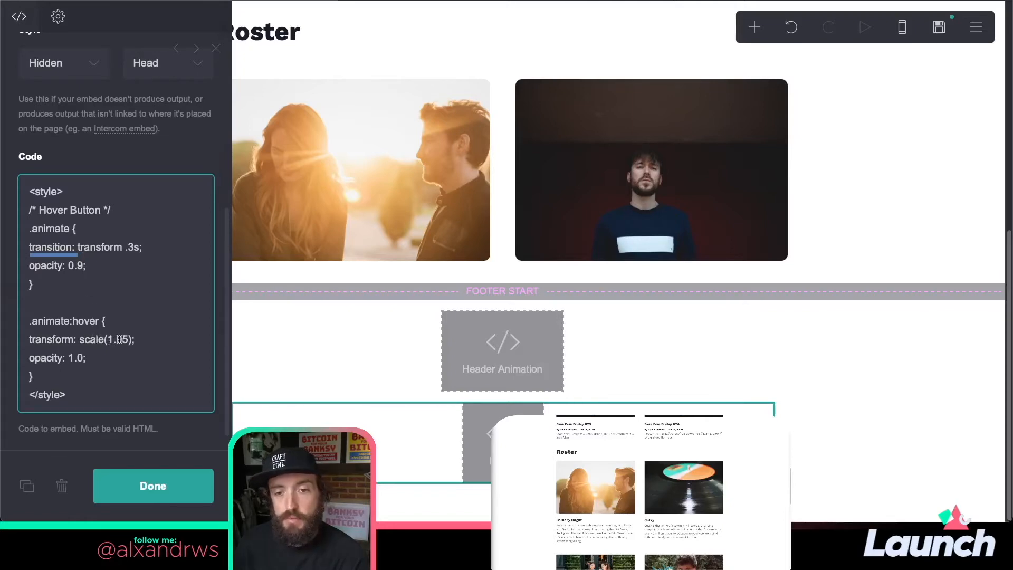
drag(122, 341, 127, 339)
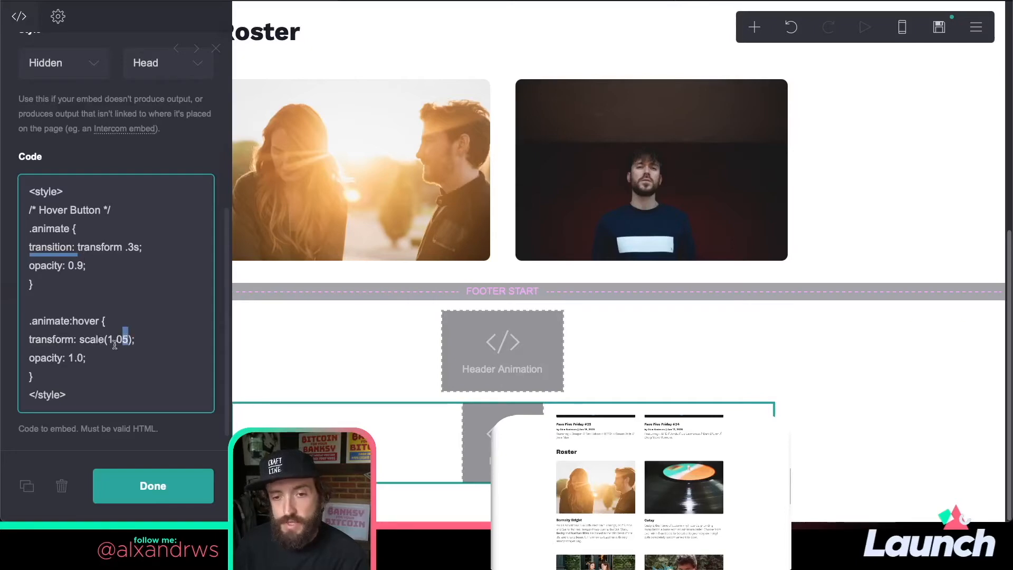
drag(82, 358, 70, 358)
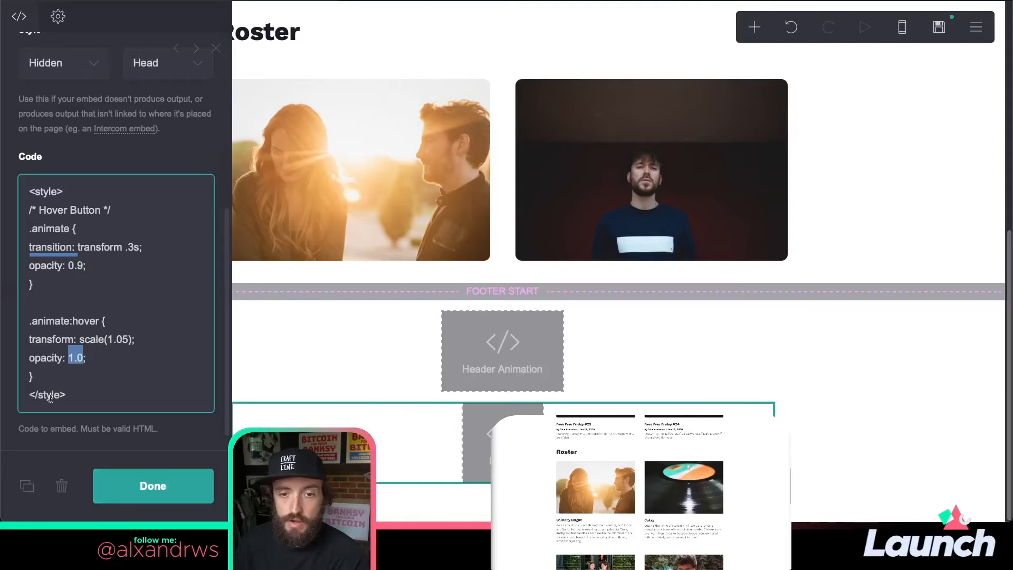
click(154, 488)
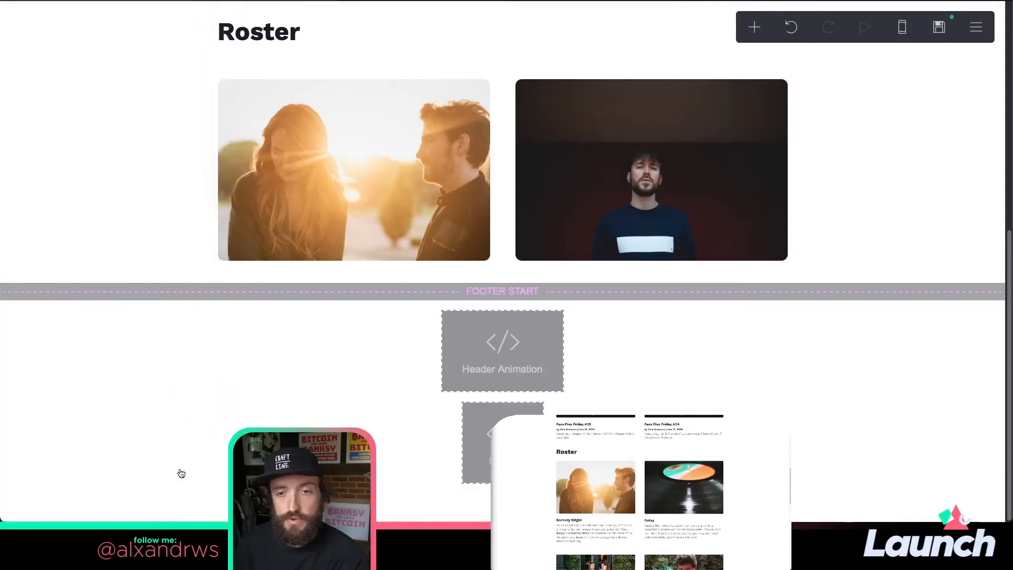
- Add the class "animate" to the Barnaby Bright image in the roster
click(335, 166)
scroll(148, 216, up, 5)
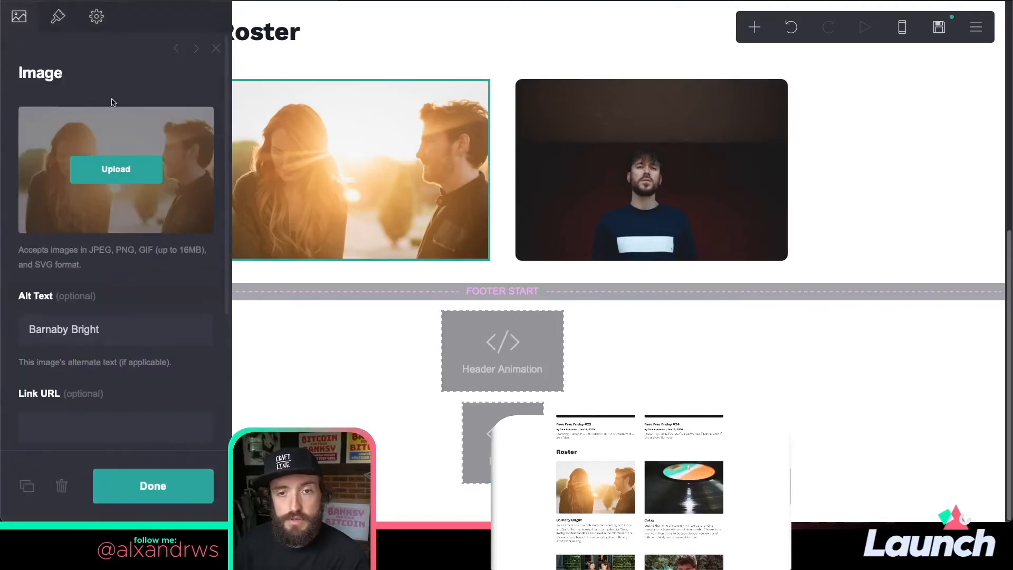
click(98, 19)
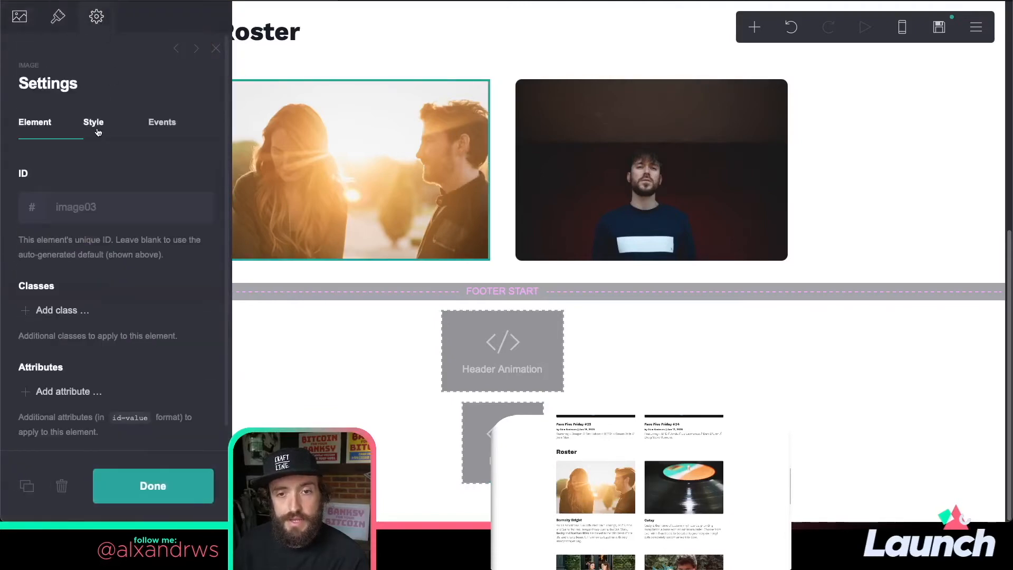
click(70, 316)
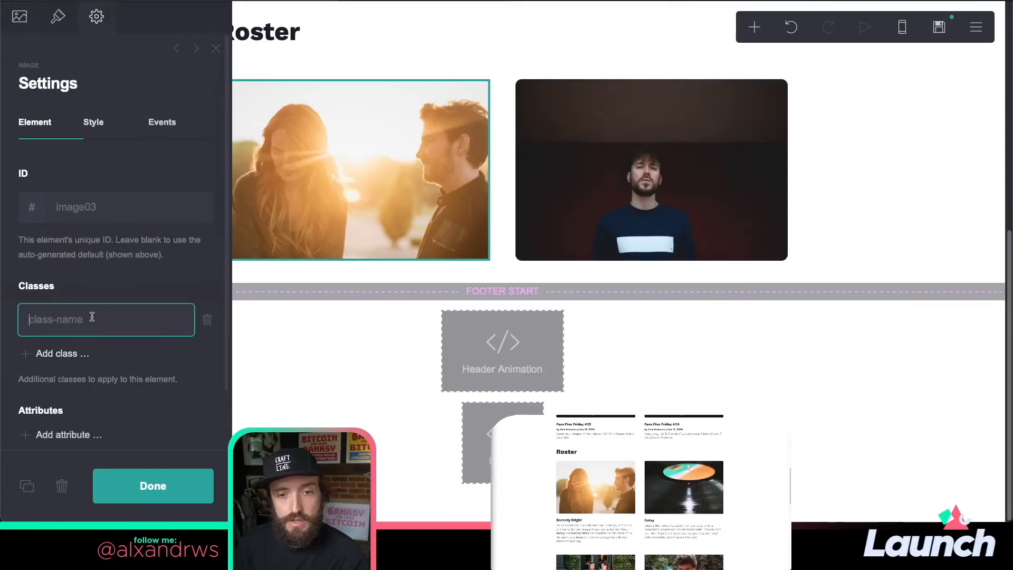
text(animate)
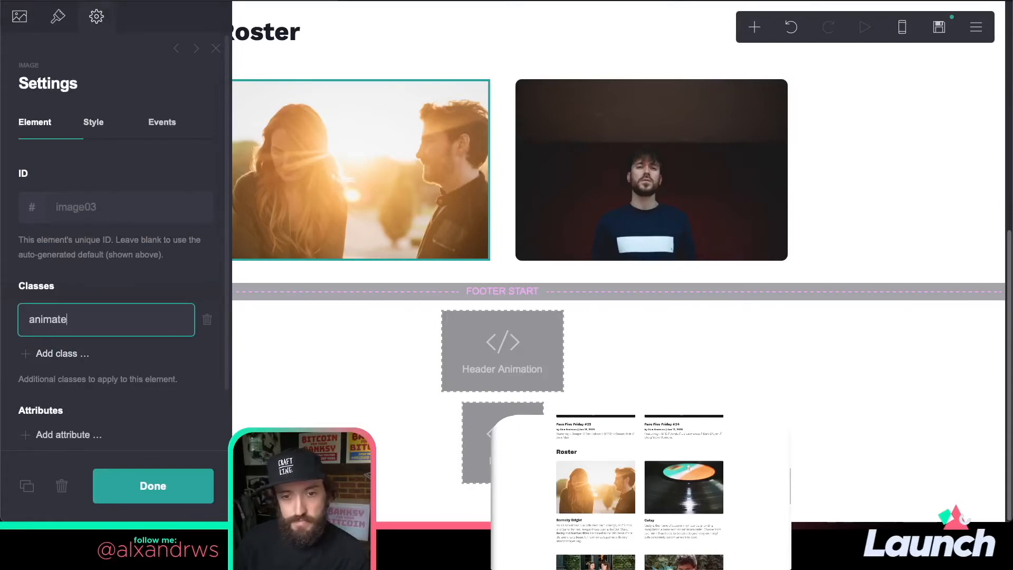
- Add the class "animate" to the roster image of the man in the dark sweater and finish editing it
key(Return)
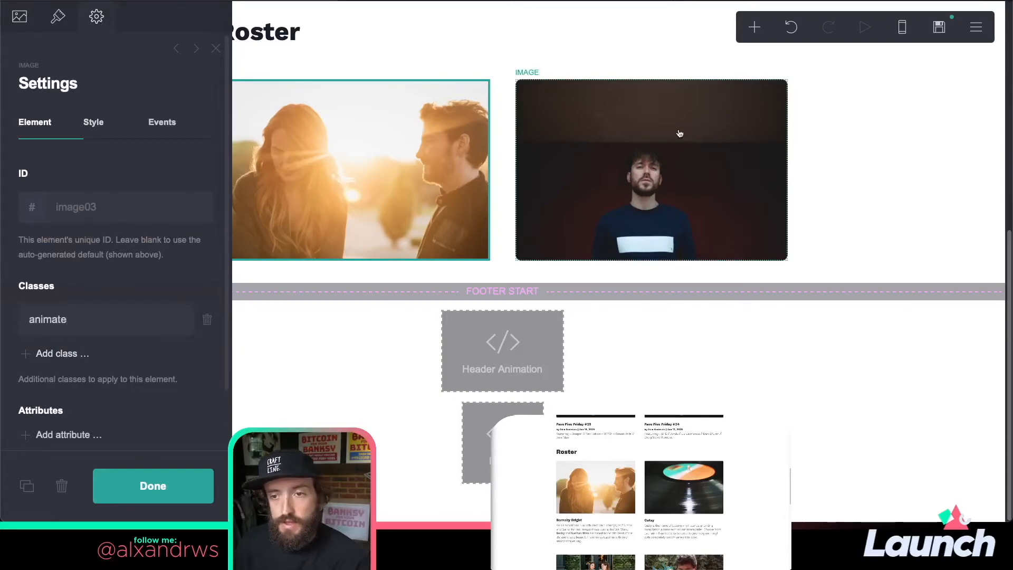
click(649, 174)
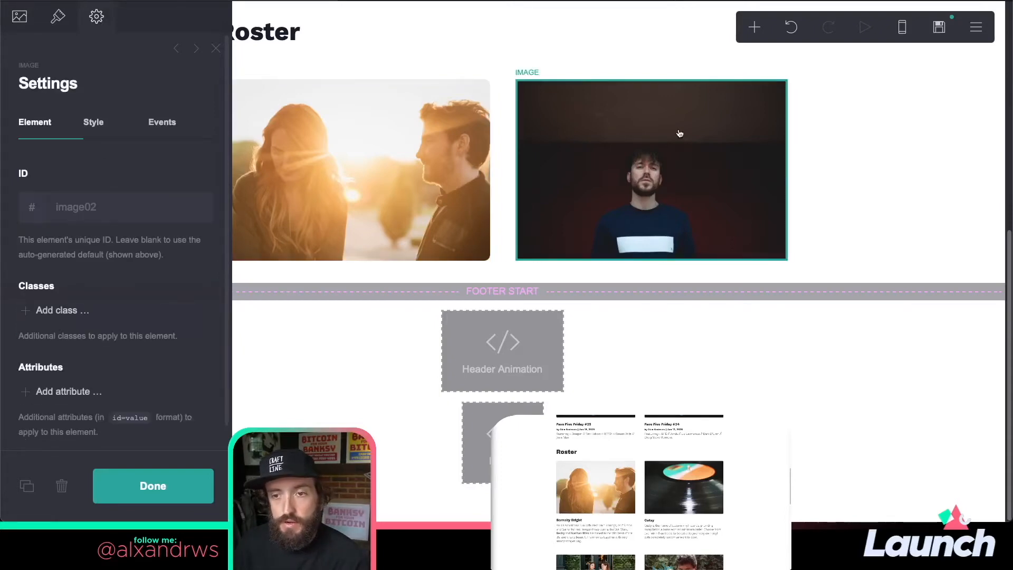
click(73, 312)
click(105, 323)
text(animate)
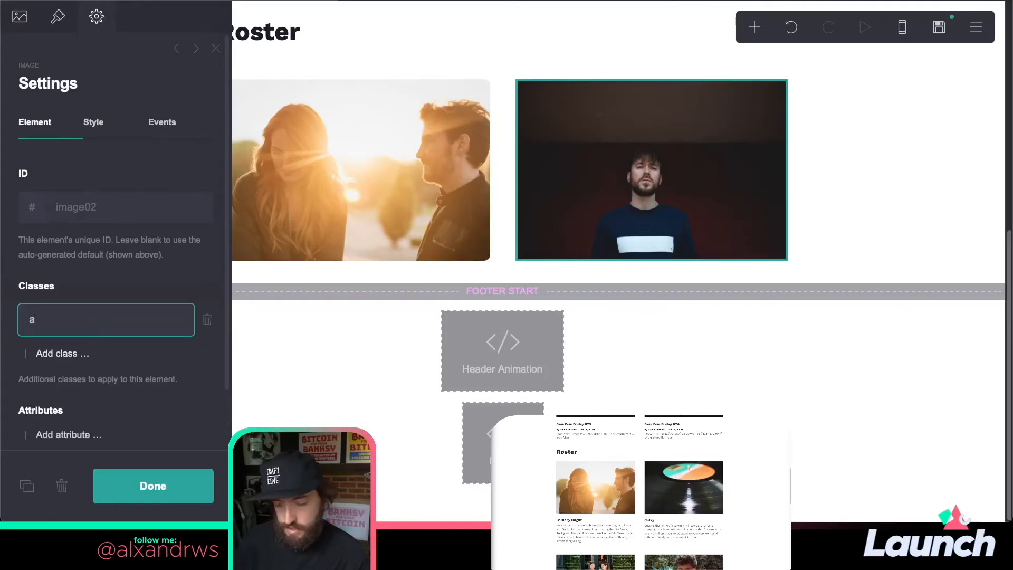
key(Return)
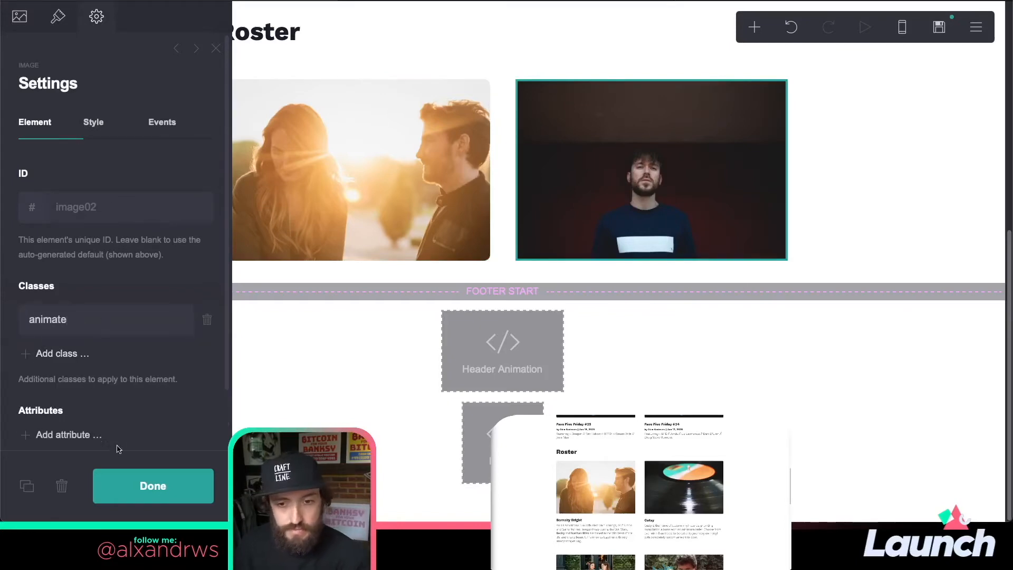
click(108, 484)
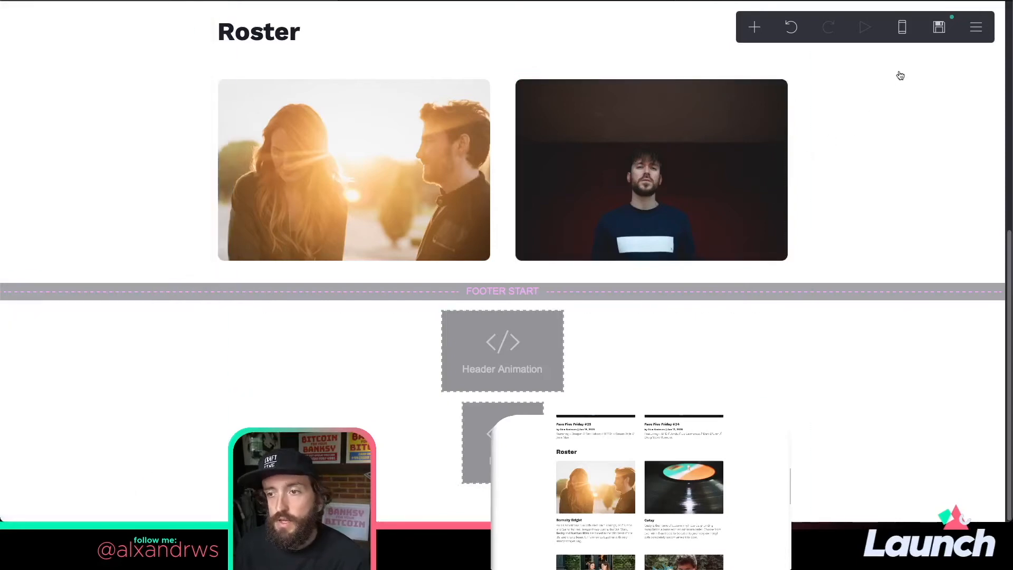
- Publish the site changes to the wlotest .carrd.co URL and check the roster on the live page
click(935, 31)
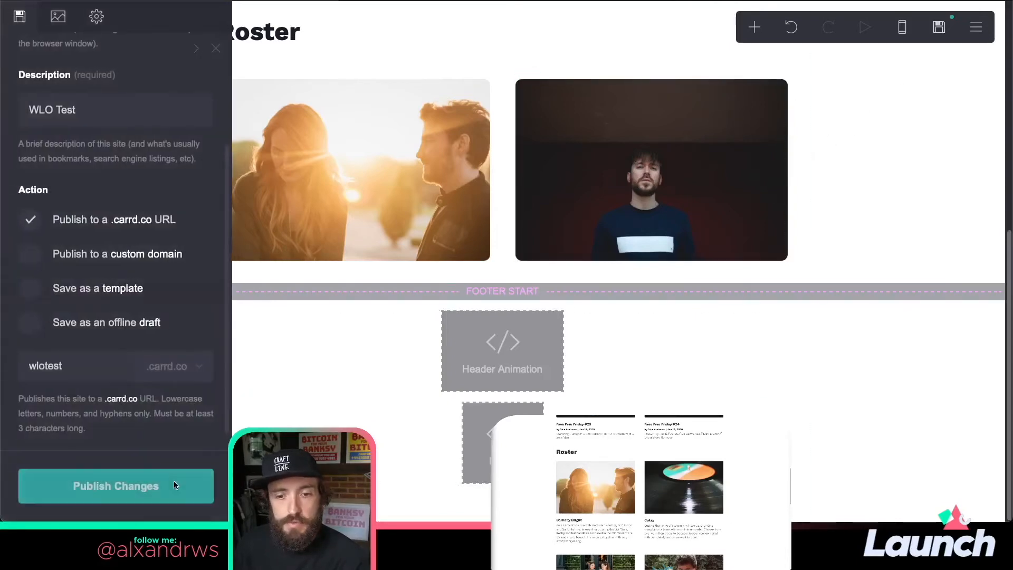
click(173, 481)
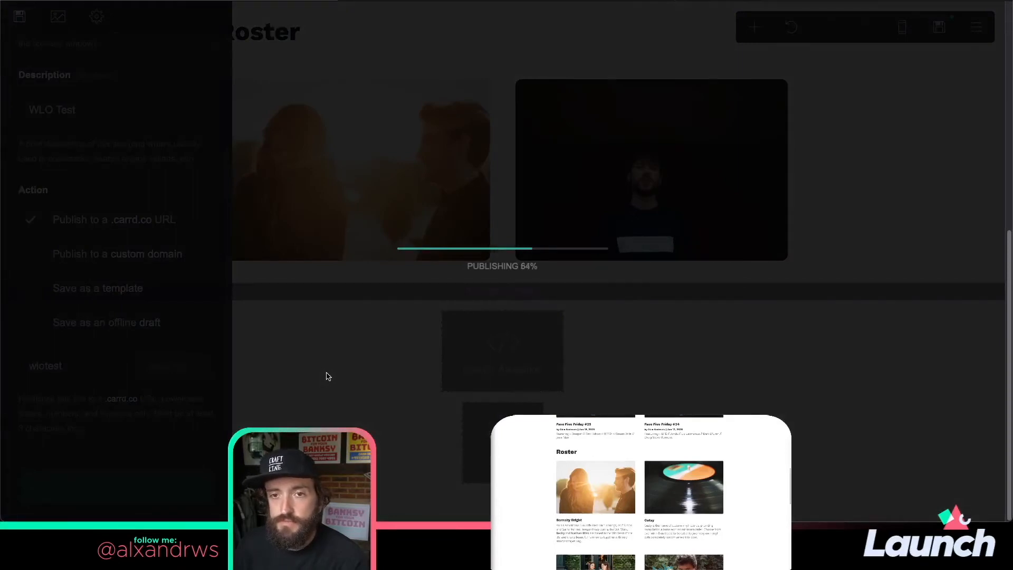
click(575, 294)
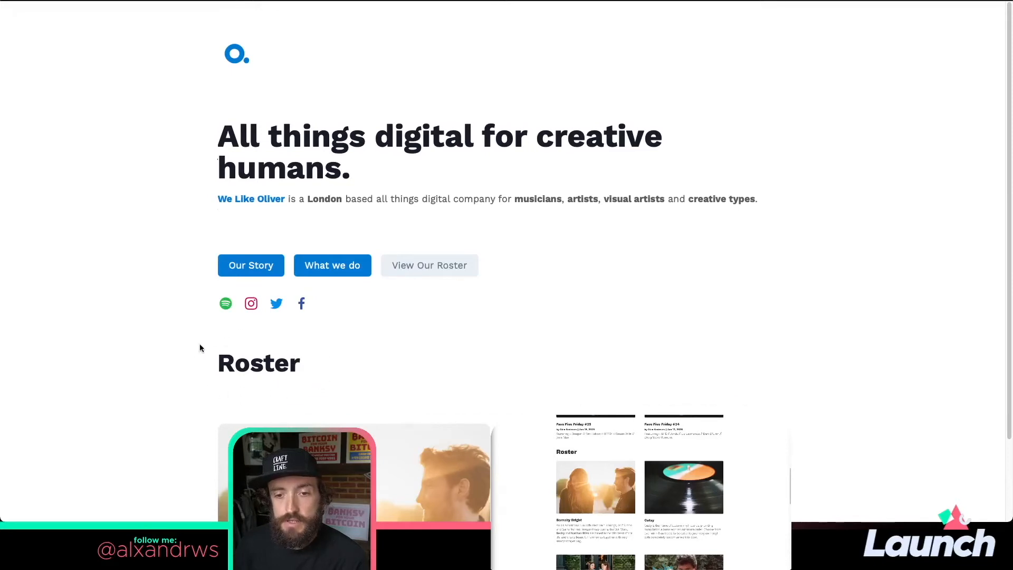
scroll(145, 328, down, 2)
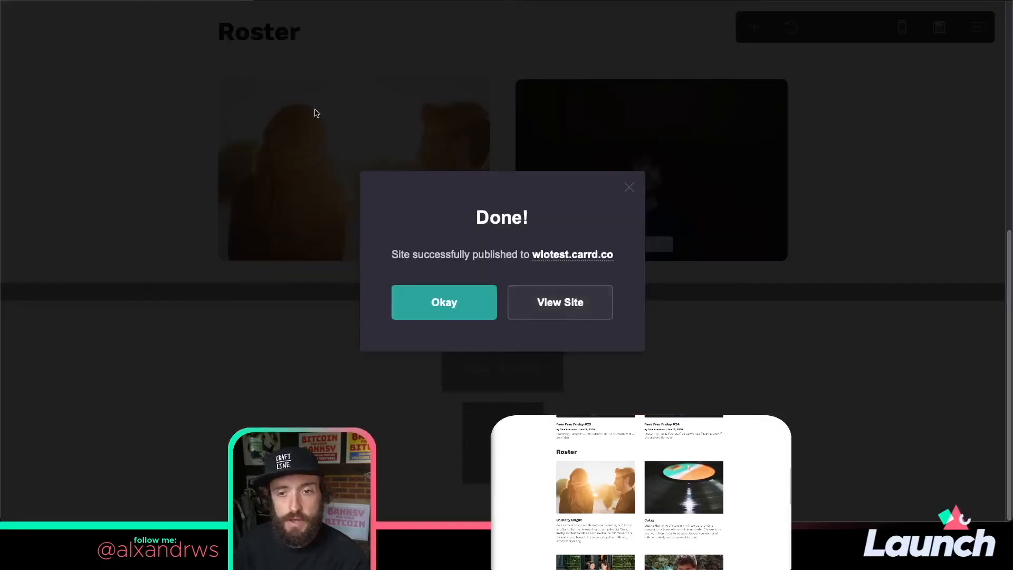
click(444, 300)
- Remove the class "up" from the Roster heading and finish editing it
scroll(403, 261, up, 3)
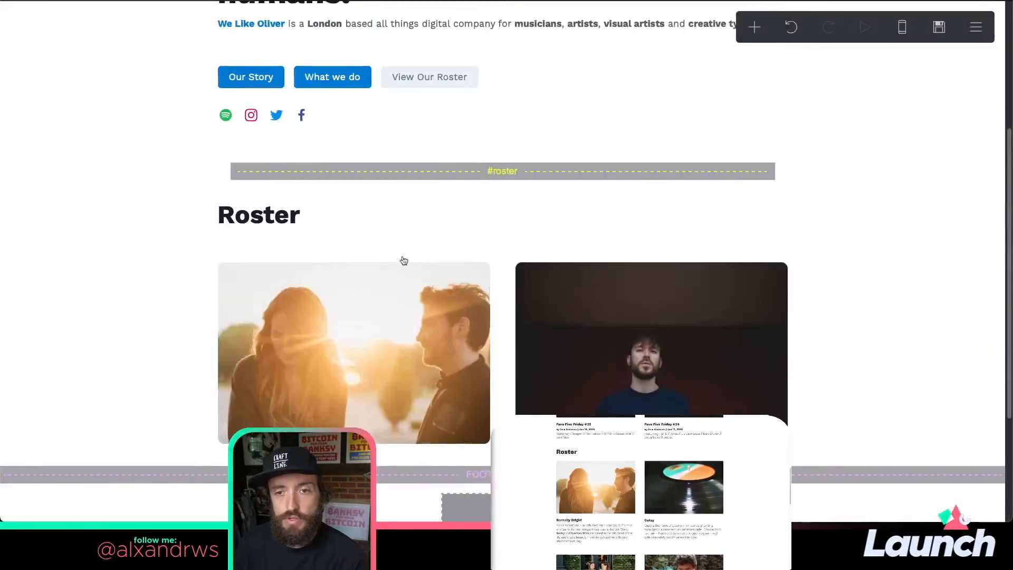
click(313, 220)
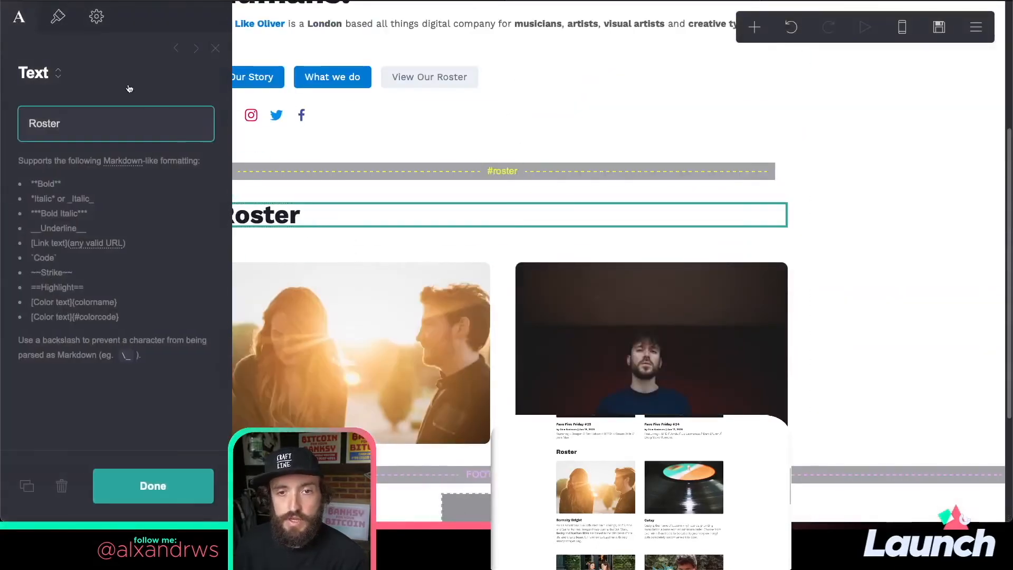
click(96, 16)
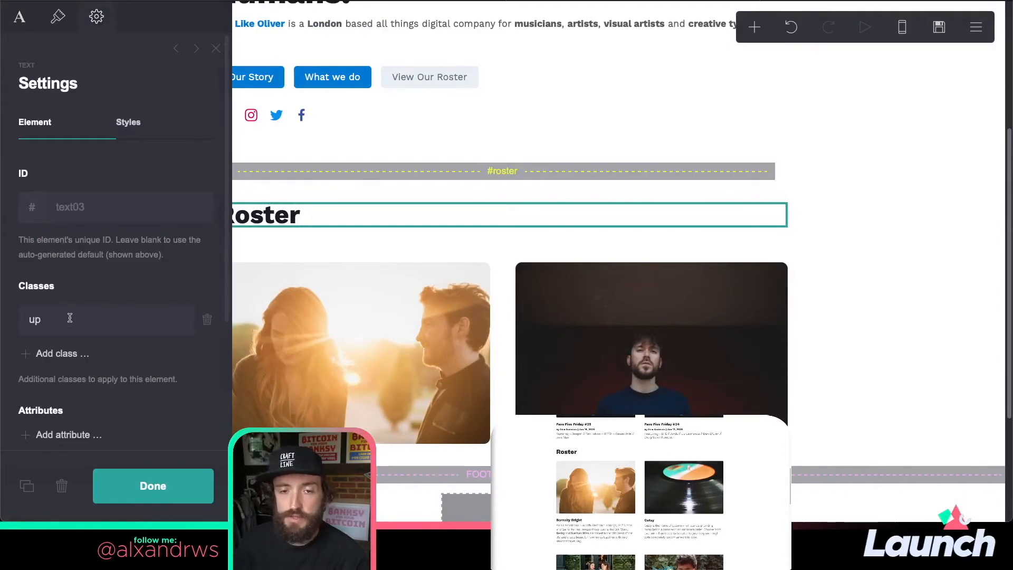
click(206, 321)
click(174, 483)
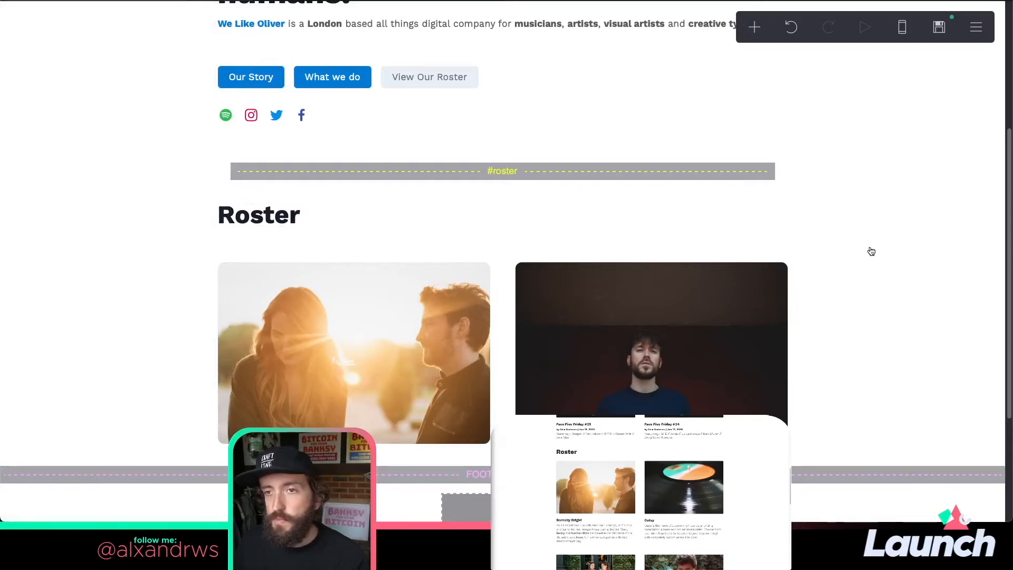
- Add a text element directly below the Barnaby Bright image in the roster
scroll(537, 486, down, 2)
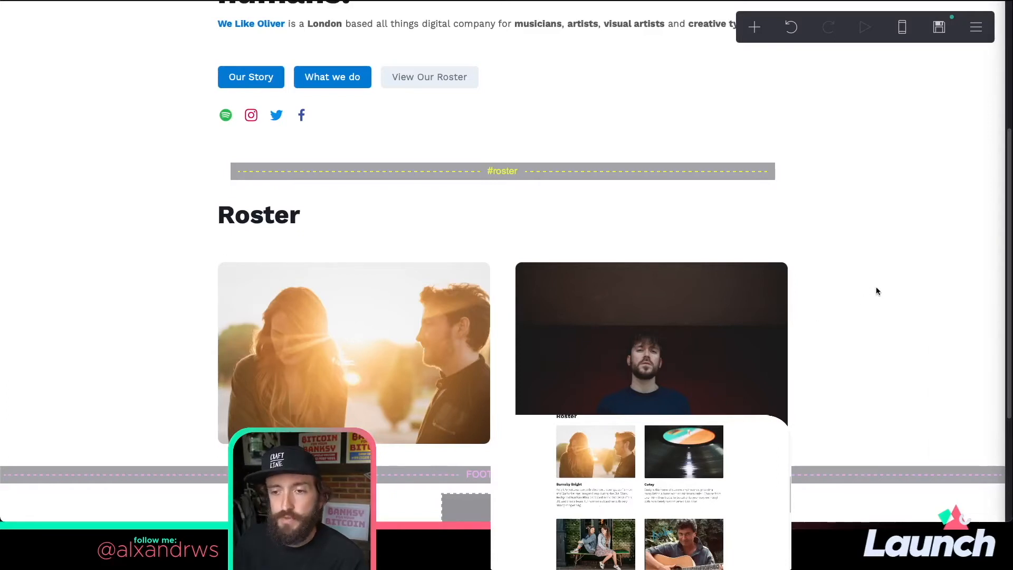
scroll(876, 292, down, 2)
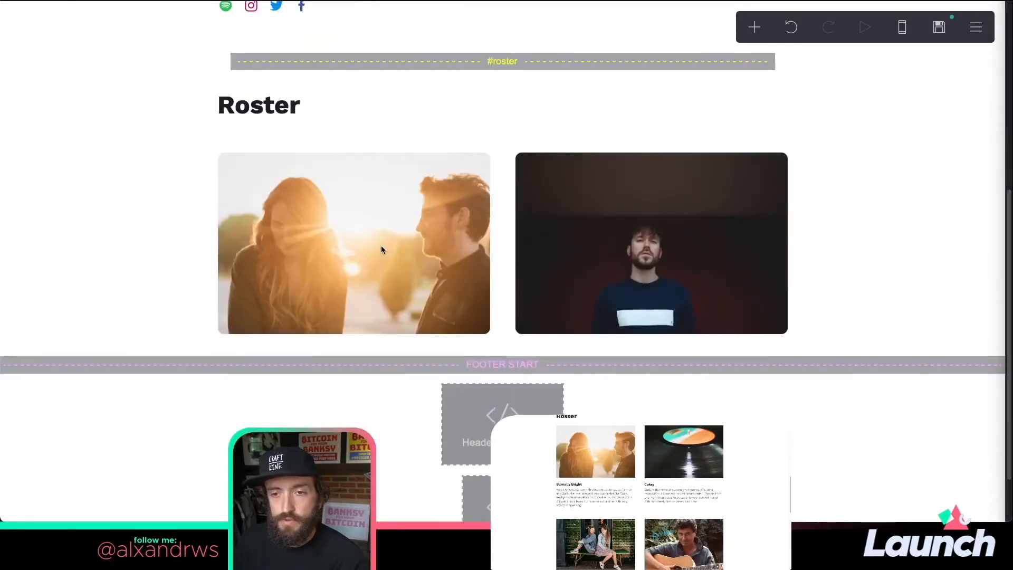
click(391, 273)
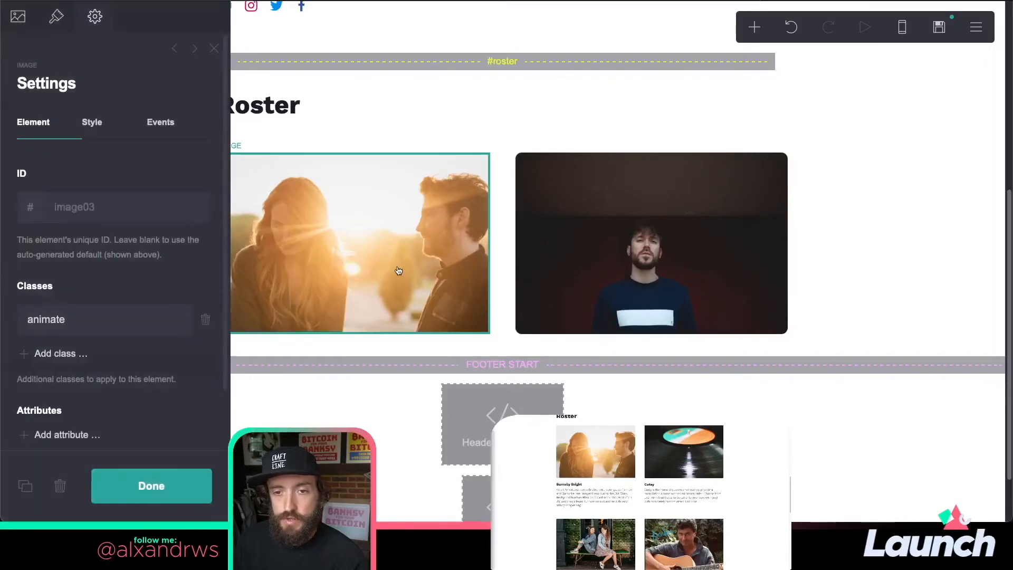
click(754, 27)
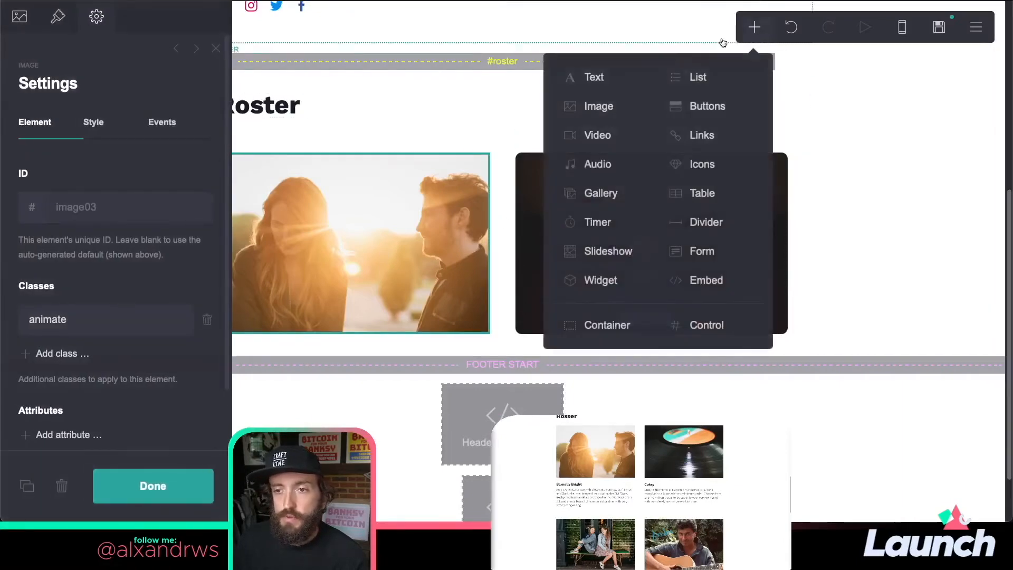
click(623, 80)
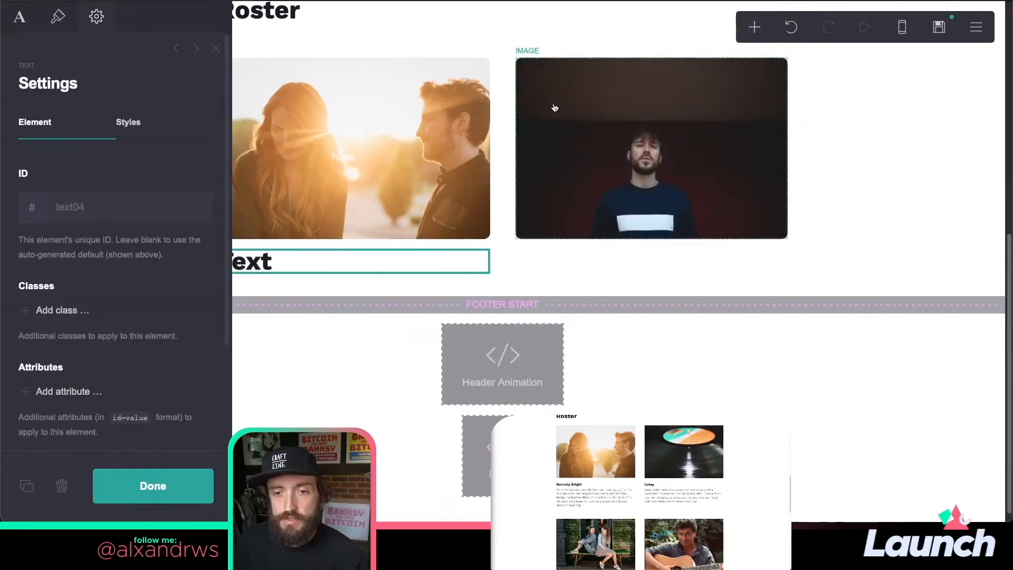
- Create a new text style named "H4" for the text below the Barnaby Bright image
click(58, 17)
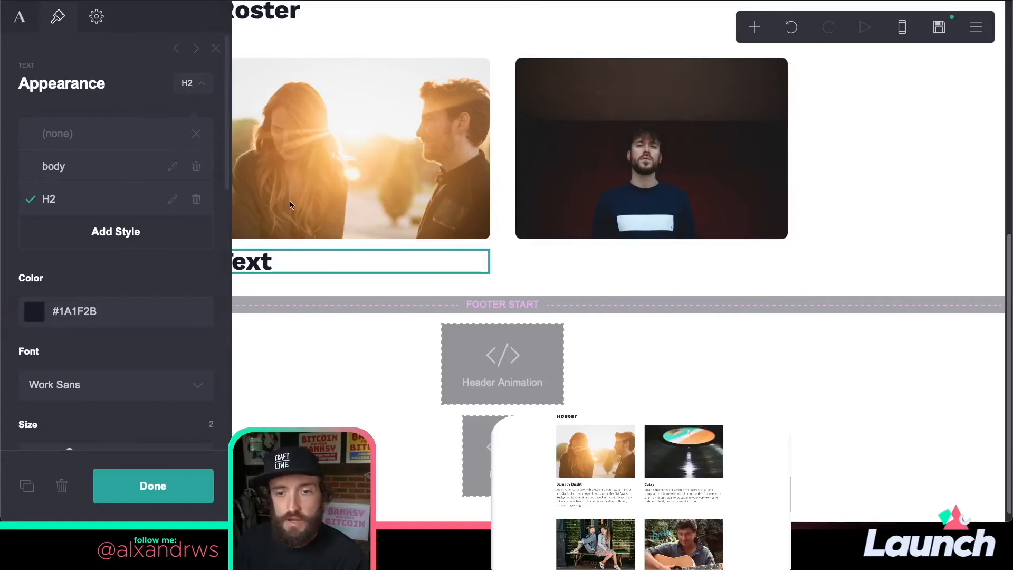
click(109, 233)
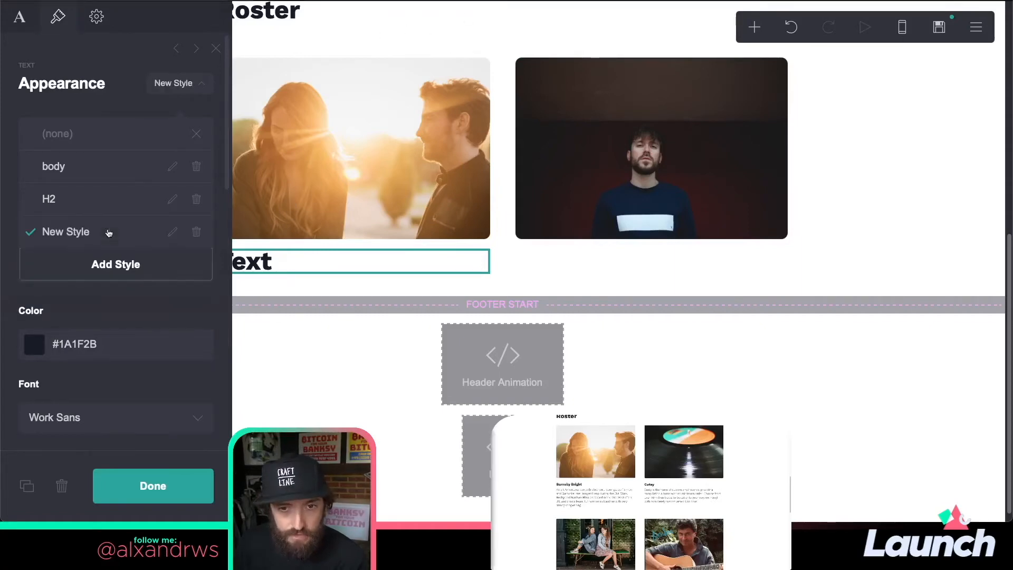
click(171, 234)
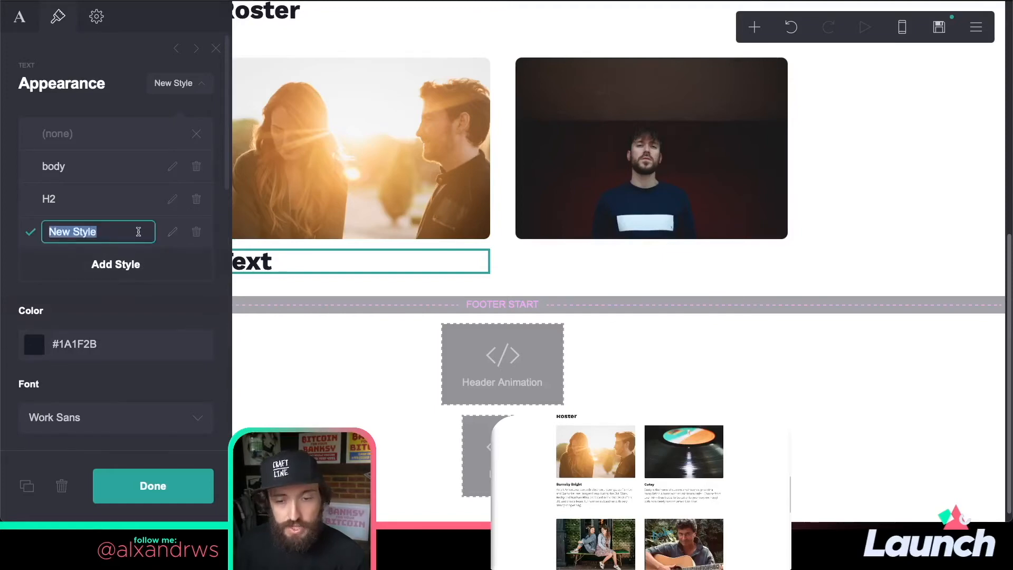
text(H4)
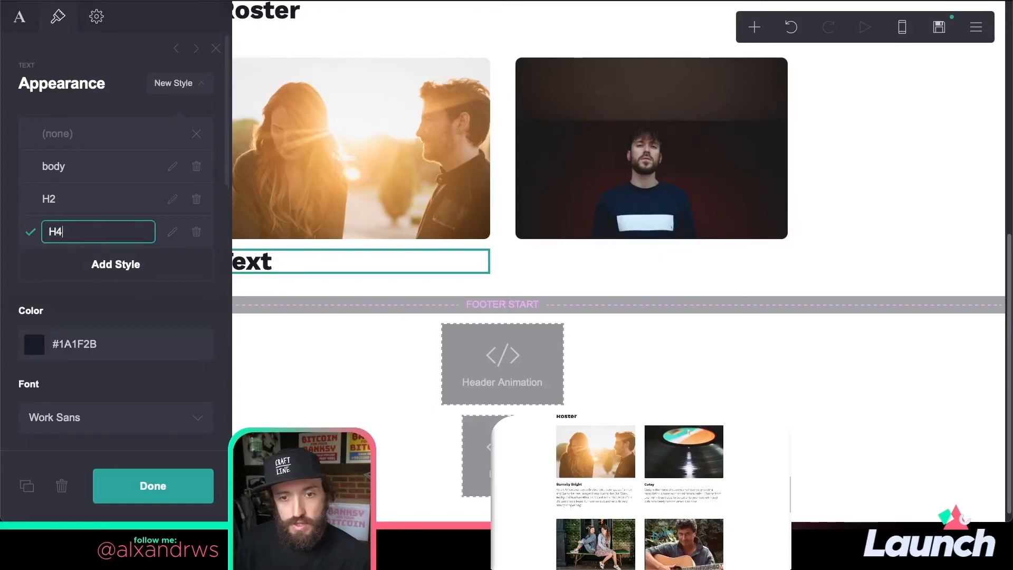
key(Return)
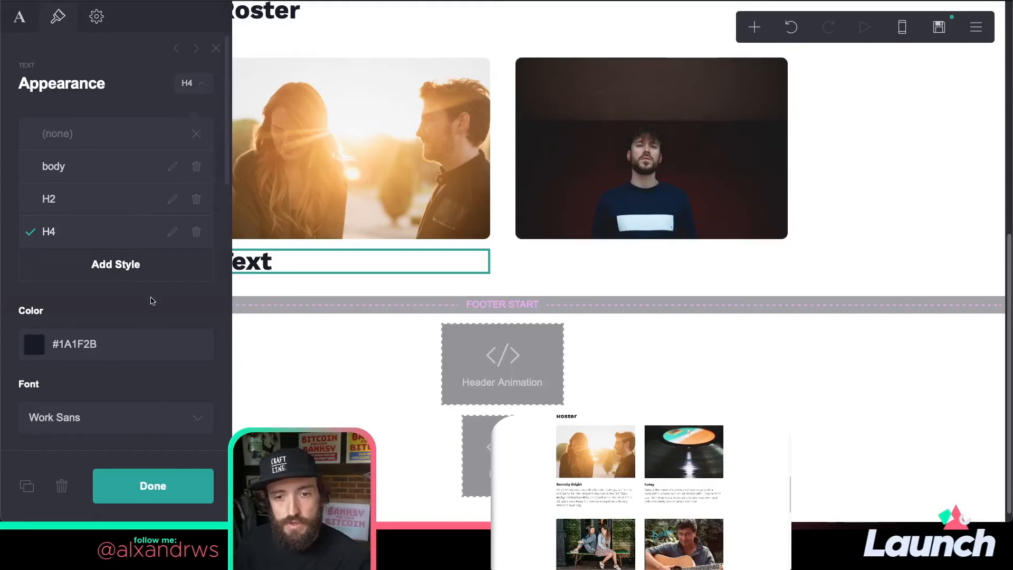
- Set the H4 text style's font size to 1.125
scroll(108, 338, down, 1)
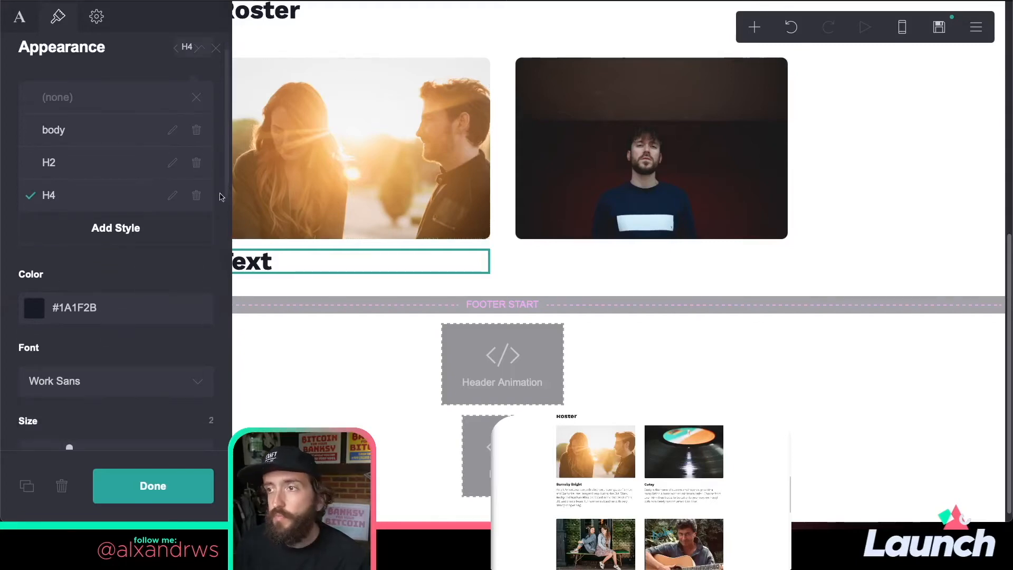
scroll(109, 339, down, 5)
click(210, 254)
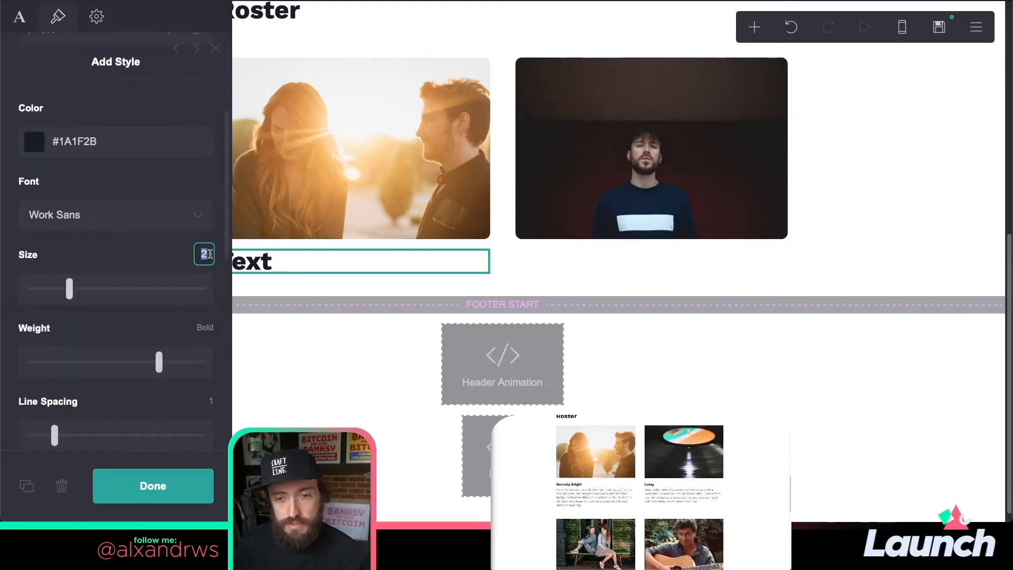
text(1.125)
key(Return)
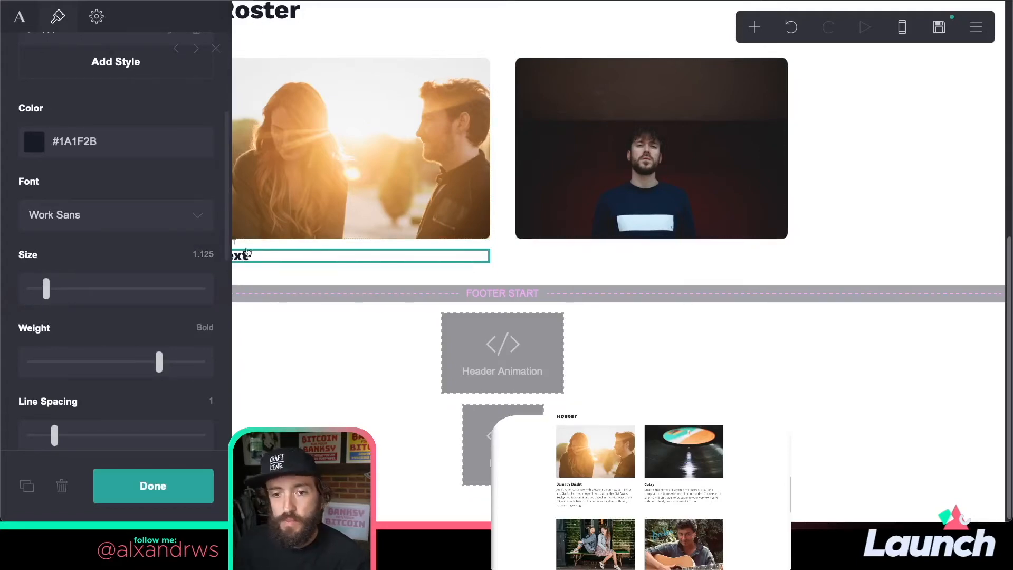
scroll(121, 298, down, 1)
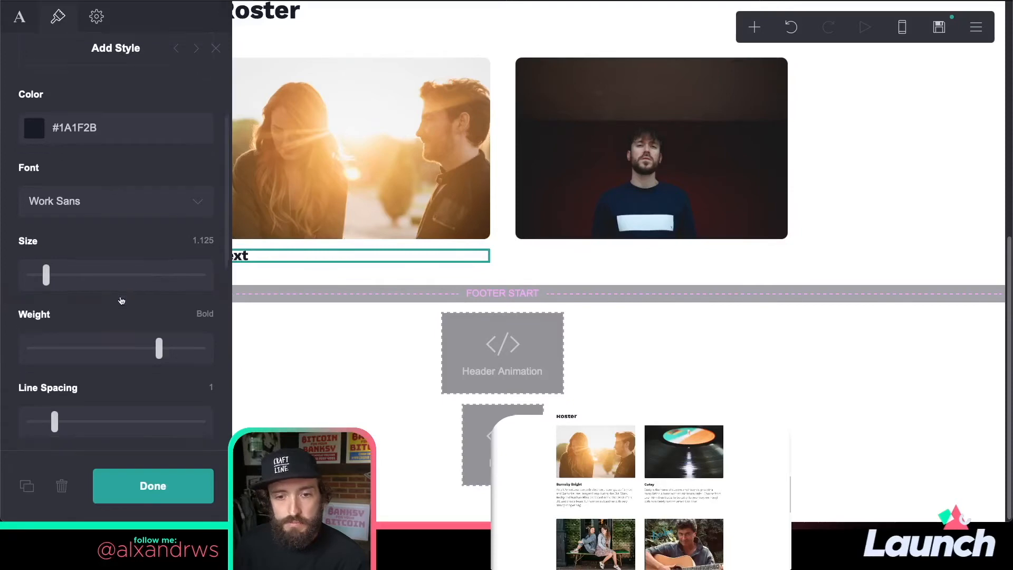
- Replace the placeholder text below the first roster image with "Barnaby Bright"
click(20, 17)
double_click(62, 125)
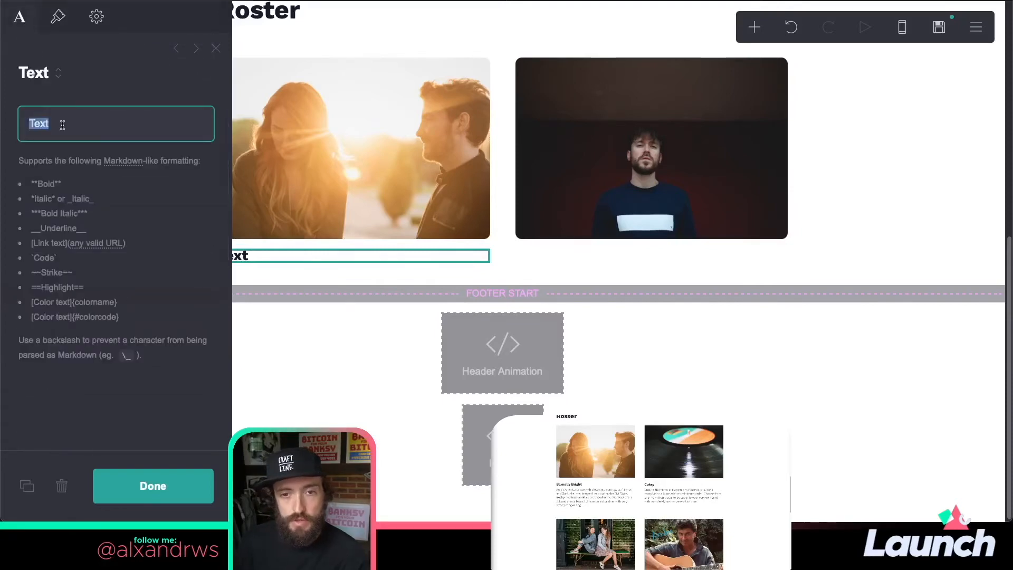
text(Barnaby )
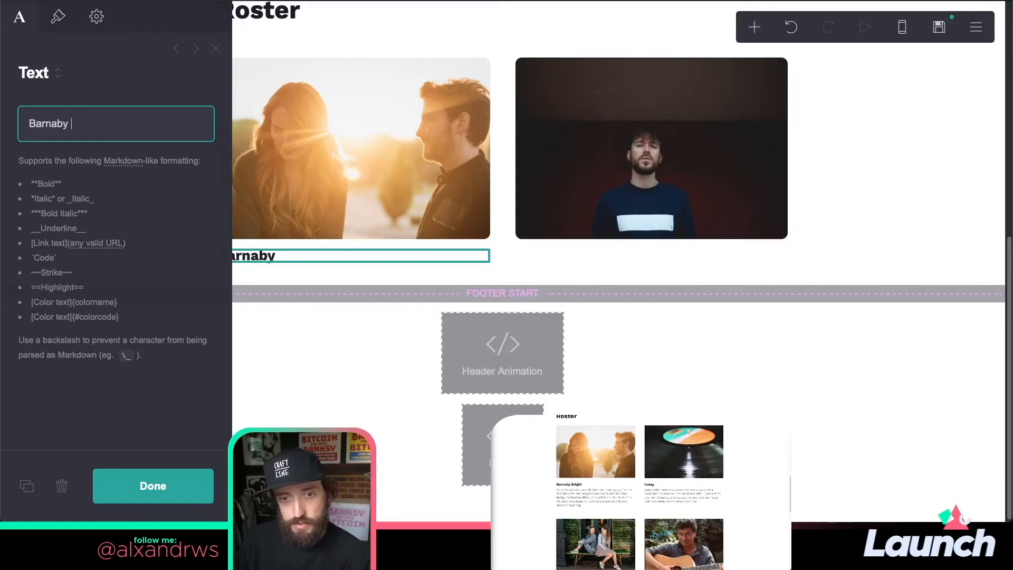
text(Bright)
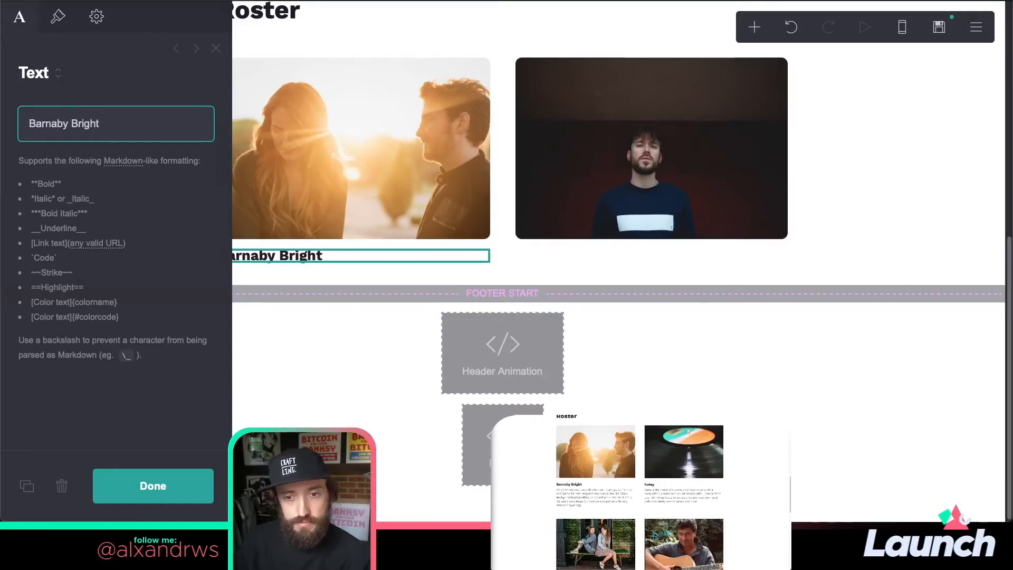
- Duplicate the Barnaby Bright text and move the copy below the second roster image
click(27, 485)
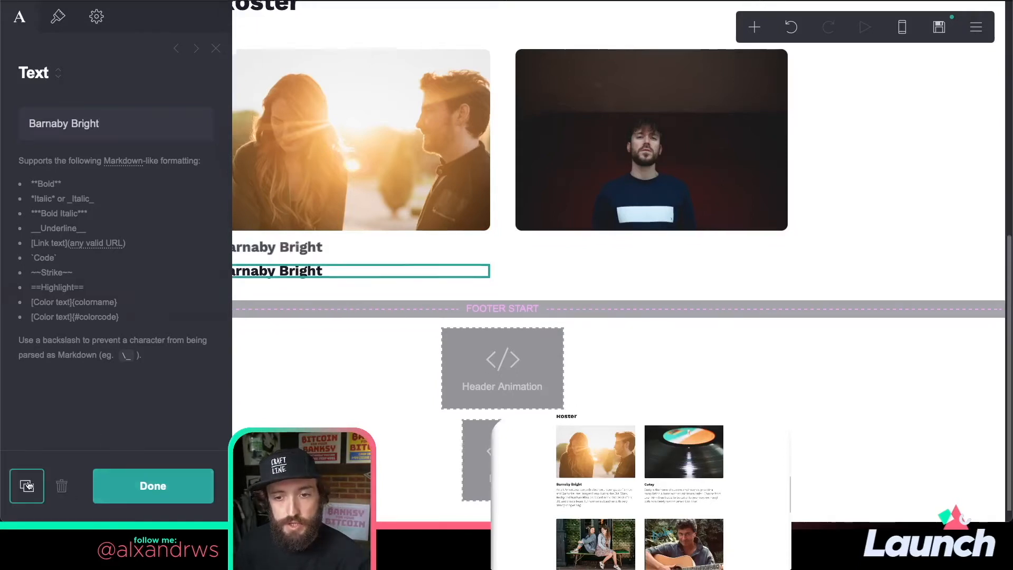
drag(316, 270, 580, 222)
click(583, 256)
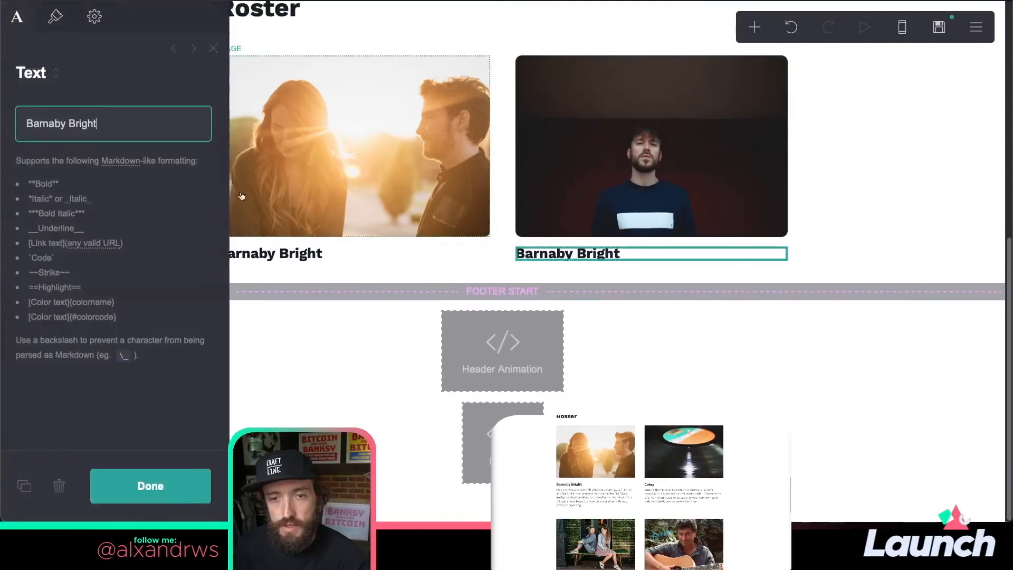
- Replace the copied text below the second roster image with that artist's full name and finish editing
triple_click(141, 119)
text(Edison Miller)
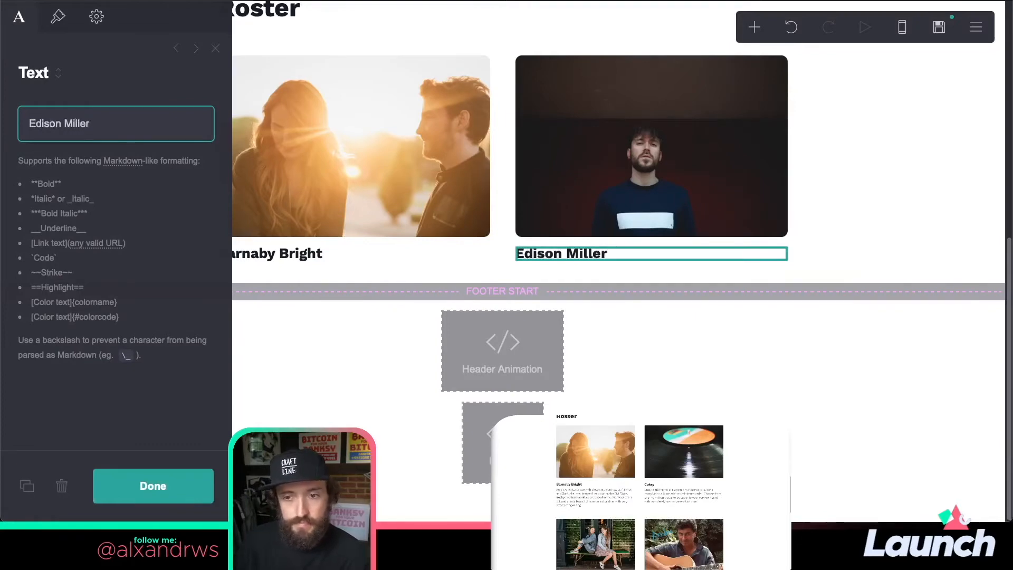
click(150, 485)
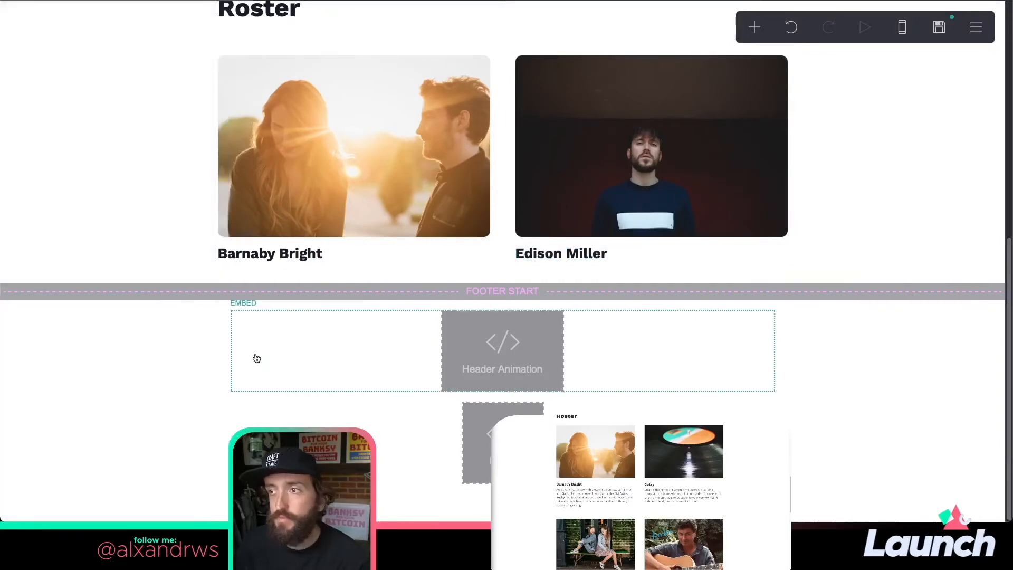
click(601, 255)
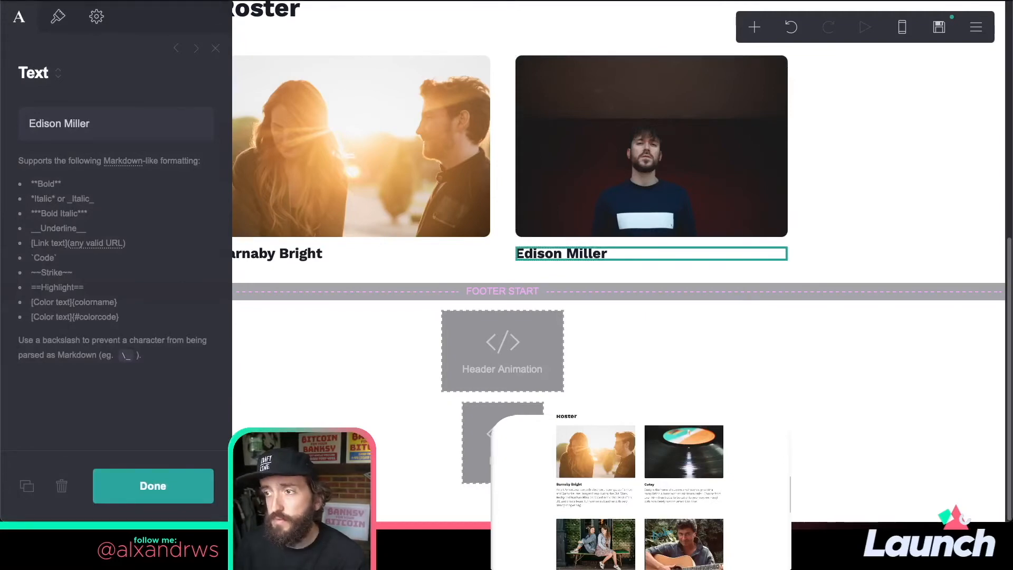
click(156, 475)
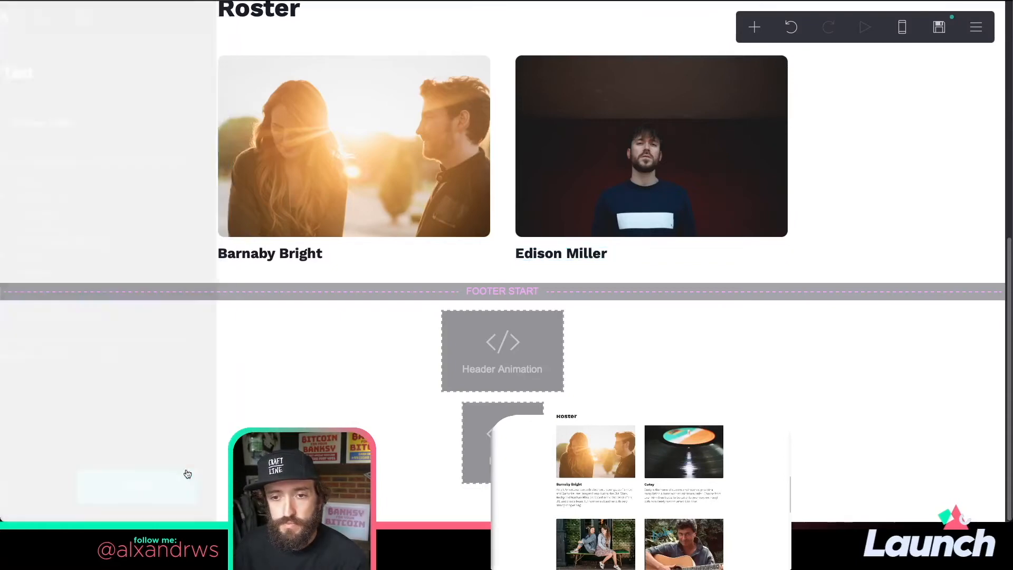
- Add a text element below the Barnaby Bright name and apply the body style to it
click(358, 256)
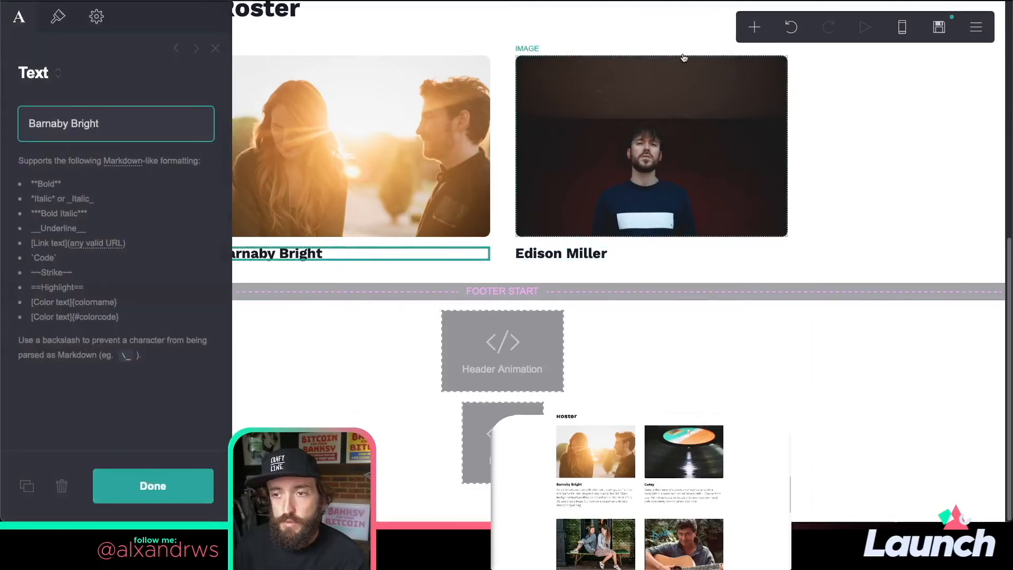
click(748, 29)
click(586, 84)
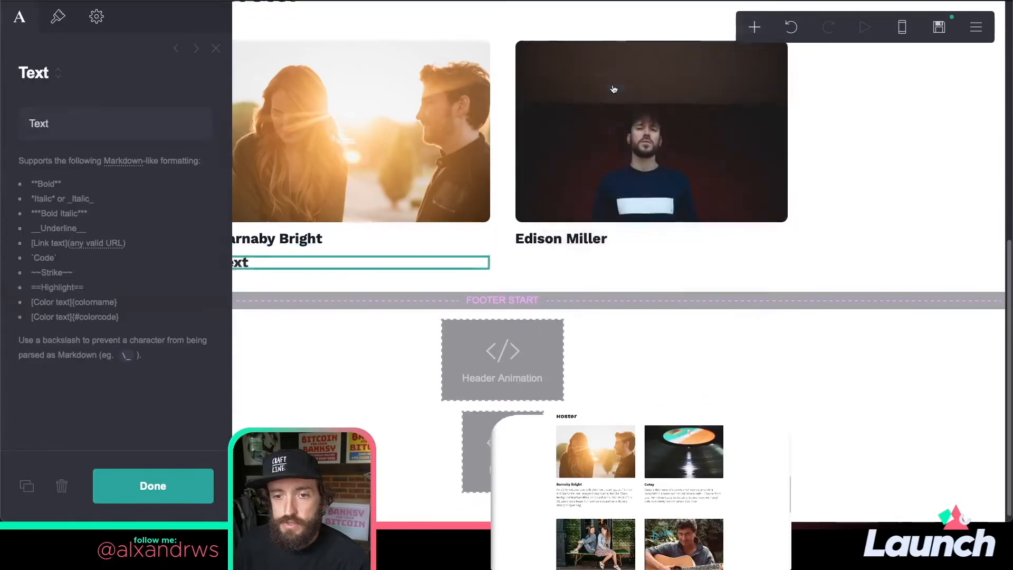
click(57, 16)
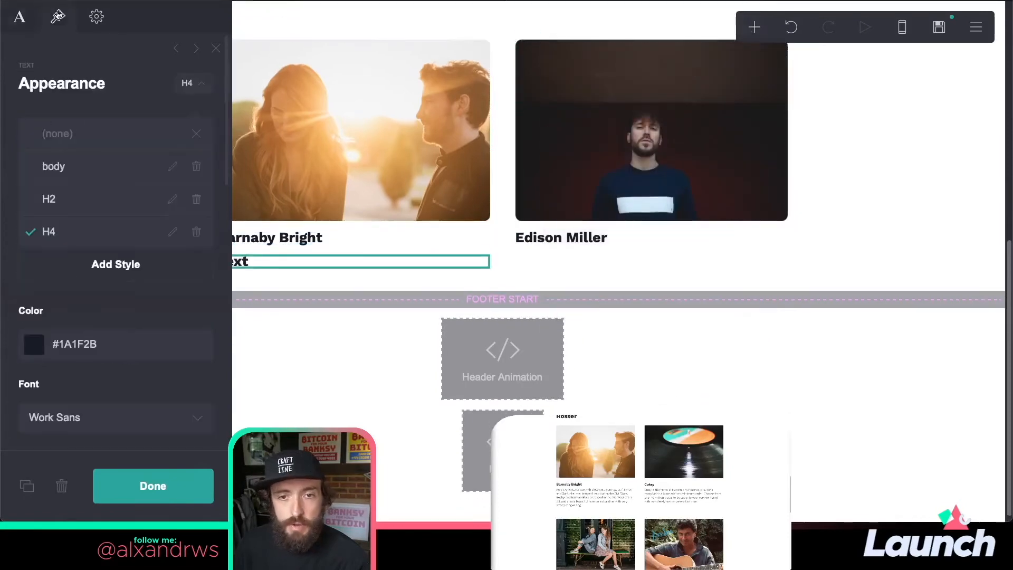
click(91, 165)
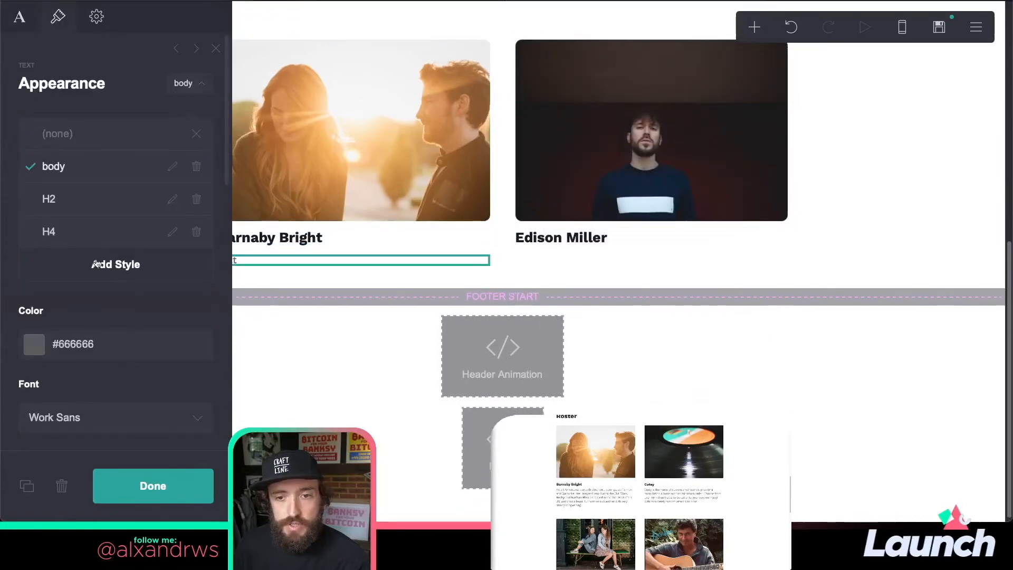
click(153, 485)
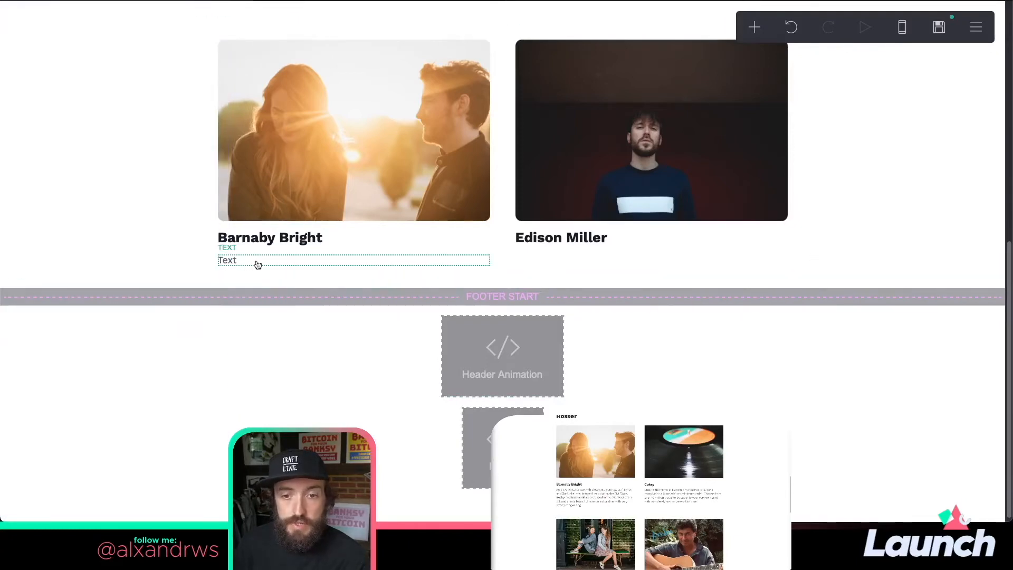
- Replace the placeholder text below Barnaby Bright with the duo's bio beginning "An alt-Americana duo with electronic leanings" and finish editing
click(254, 264)
scroll(258, 264, up, 5)
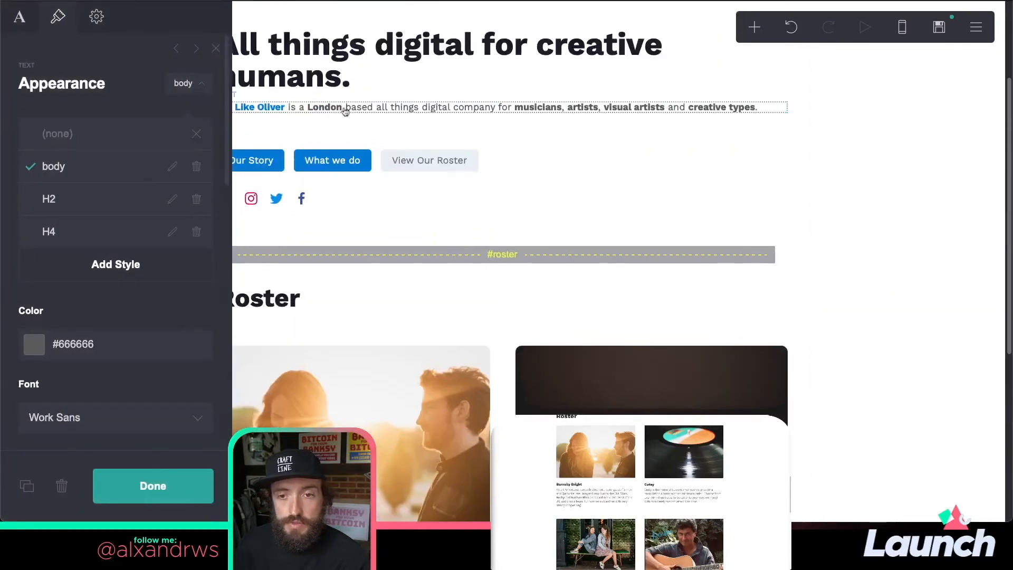
scroll(258, 264, down, 5)
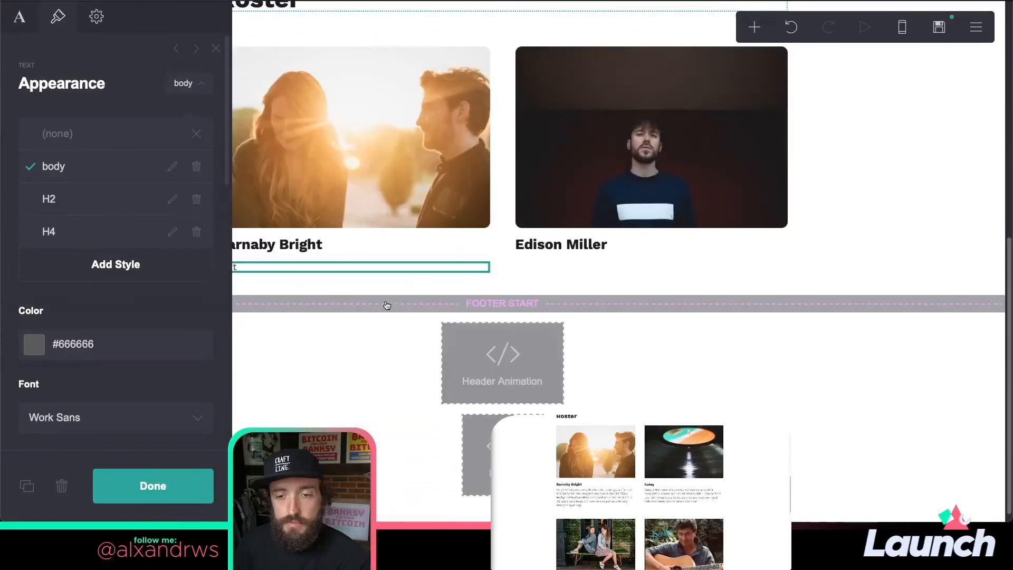
click(19, 17)
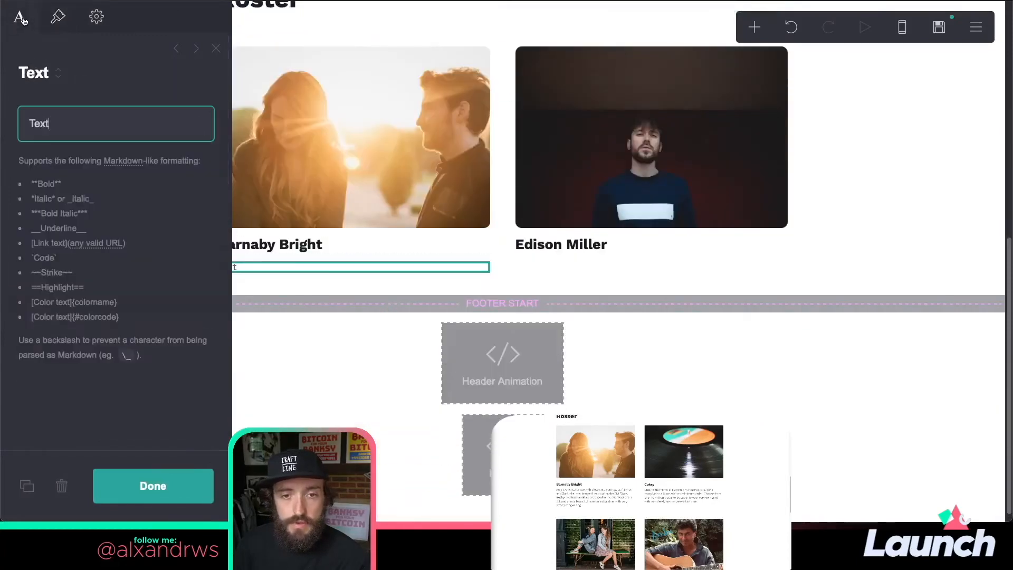
double_click(68, 123)
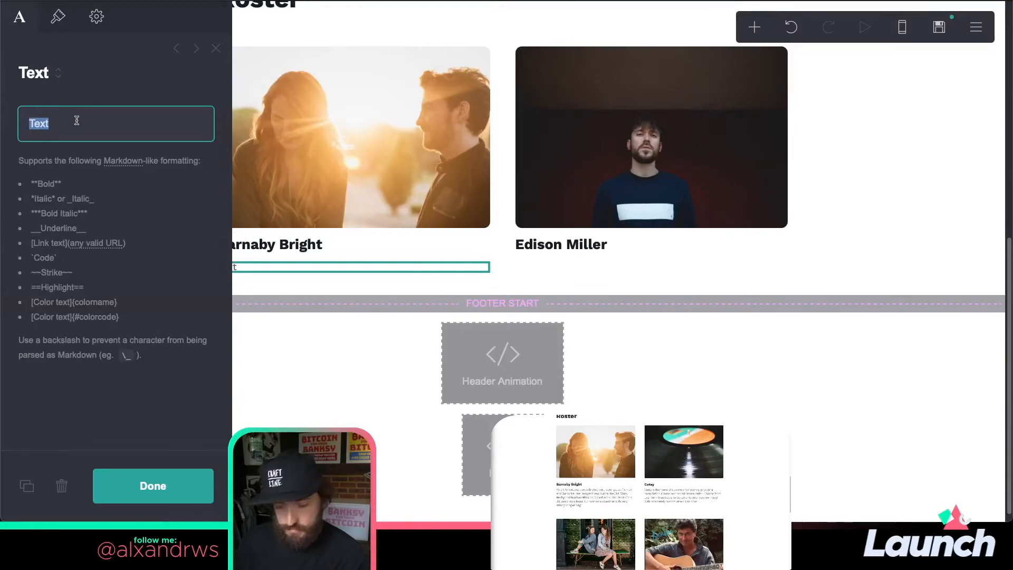
text(An alt-Americana duo with electronic leanings, as if Simon and Garfunkel met Imogen Heap during the Civil Wars. Becky and Nathan Bliss are based in the Mid-West of the US, and create beautiful harmonies together with very strong songwriting.)
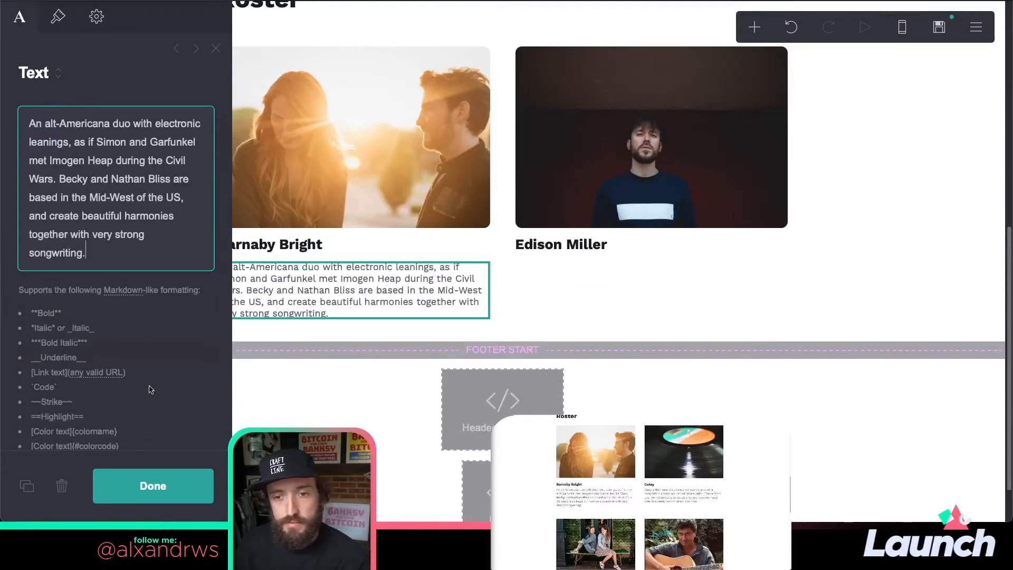
click(170, 493)
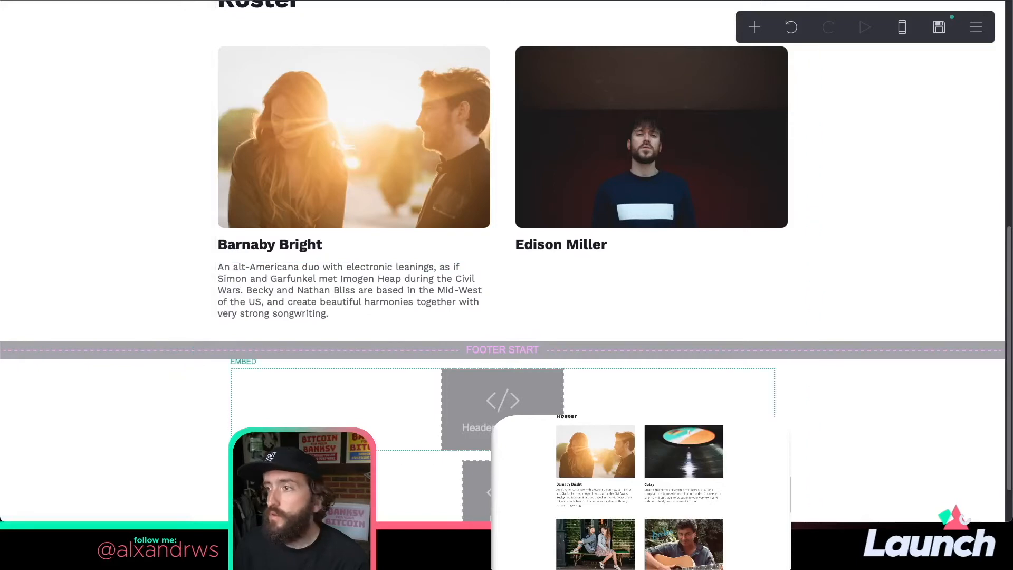
- Duplicate the Barnaby Bright bio and move the copy below the second artist's name
click(380, 280)
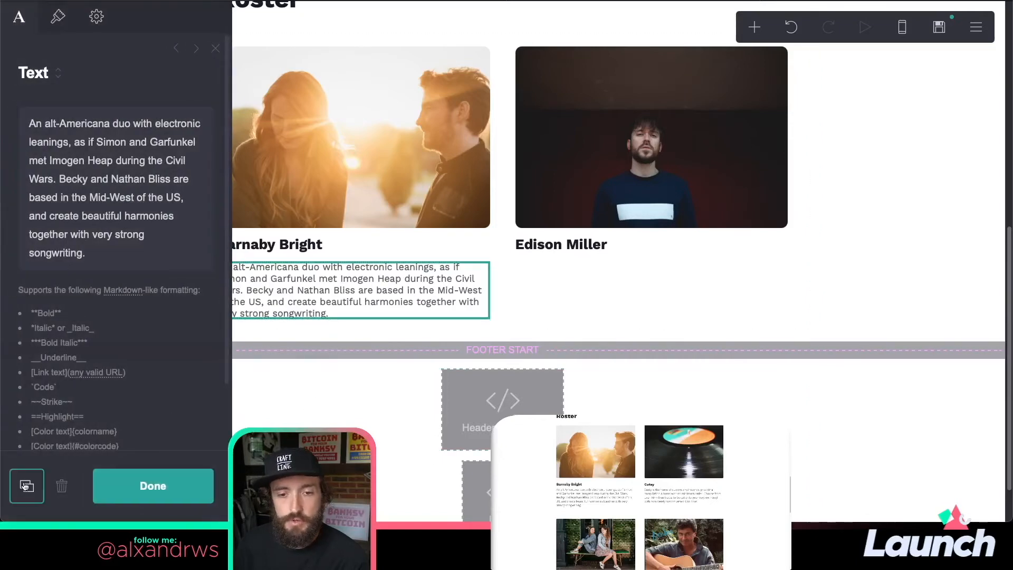
click(25, 487)
drag(311, 254, 601, 156)
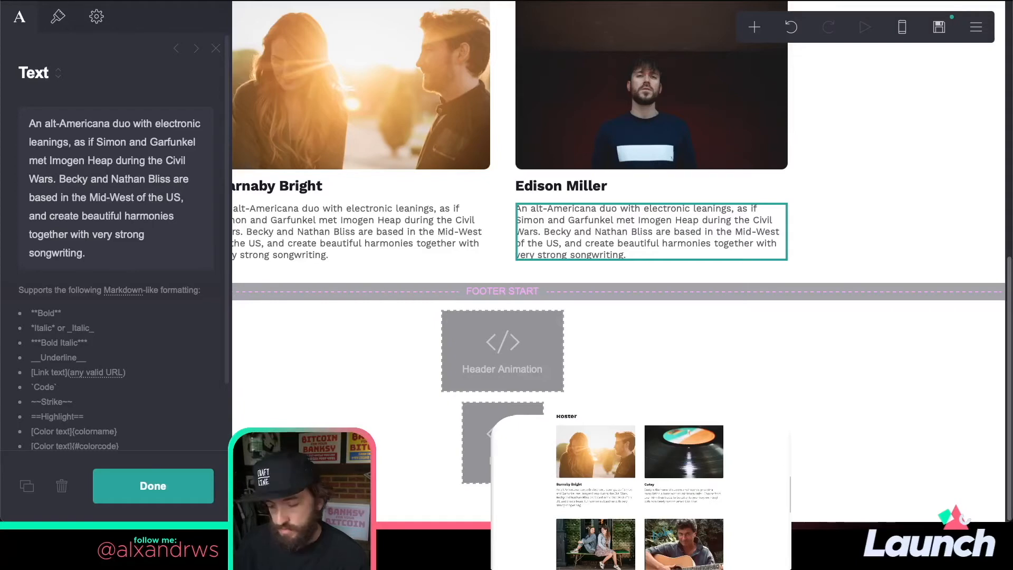
- Replace the copied bio with the second artist's, beginning "The Bromley born, North London based indie/rock singer"
click(97, 152)
key(ctrl+a)
text(The Bromley born, North London based indie/rock singer is set to release his own original music over the coming months, following on from featuring on the hit song 'Cold Touch' with EMRE.  He is working with the legendary producer Cameron Craig; Björk, Amy Winehouse, Suede, Joe Strummer, Christina Aguilera, Ed Harcourt.)
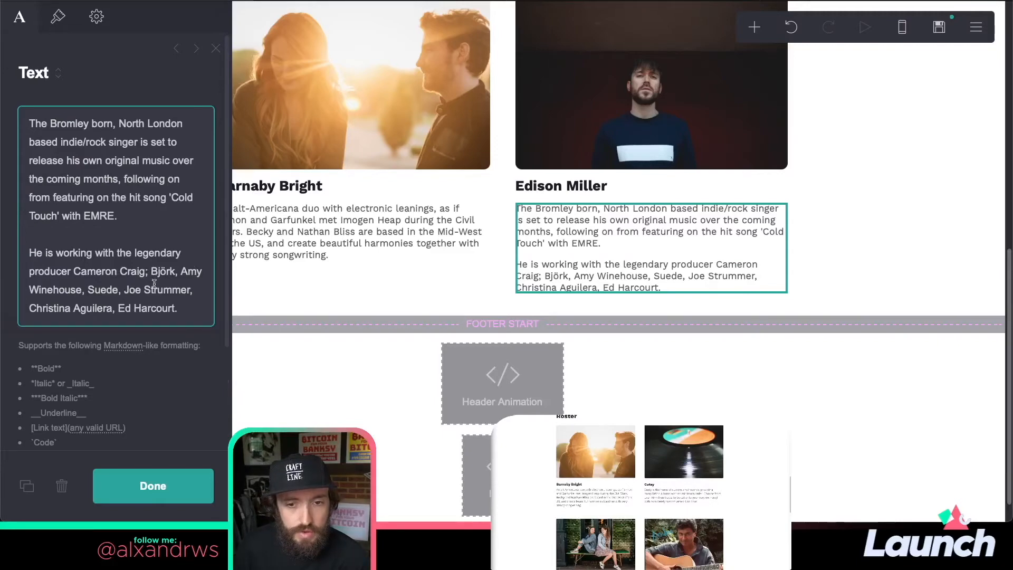
- Italicize the list of artists starting with Björk at the end of the second bio using asterisk formatting, and finish editing
text(**)
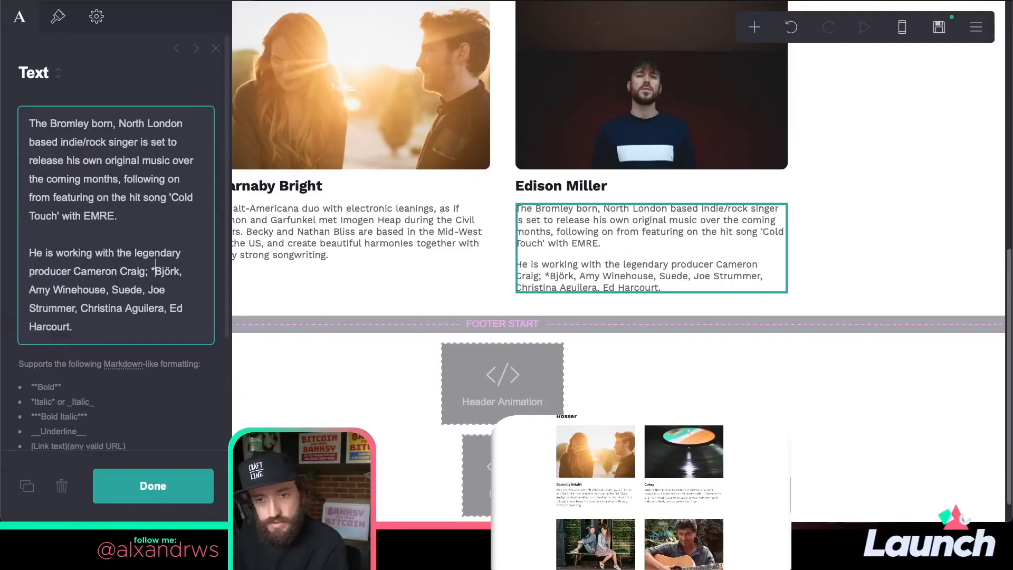
text(*)
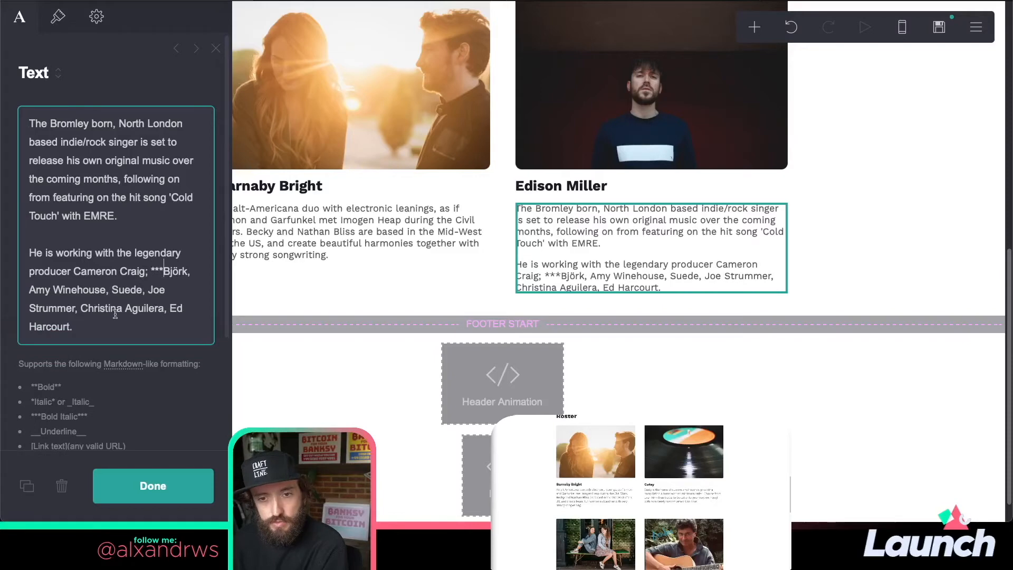
click(71, 327)
text(***)
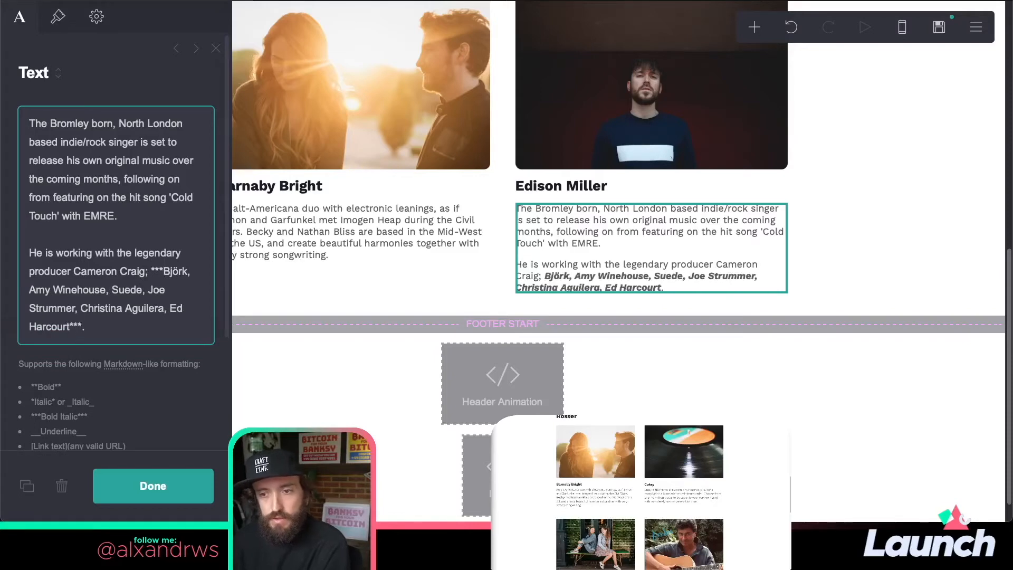
key(BackSpace)
key(BackSpace)
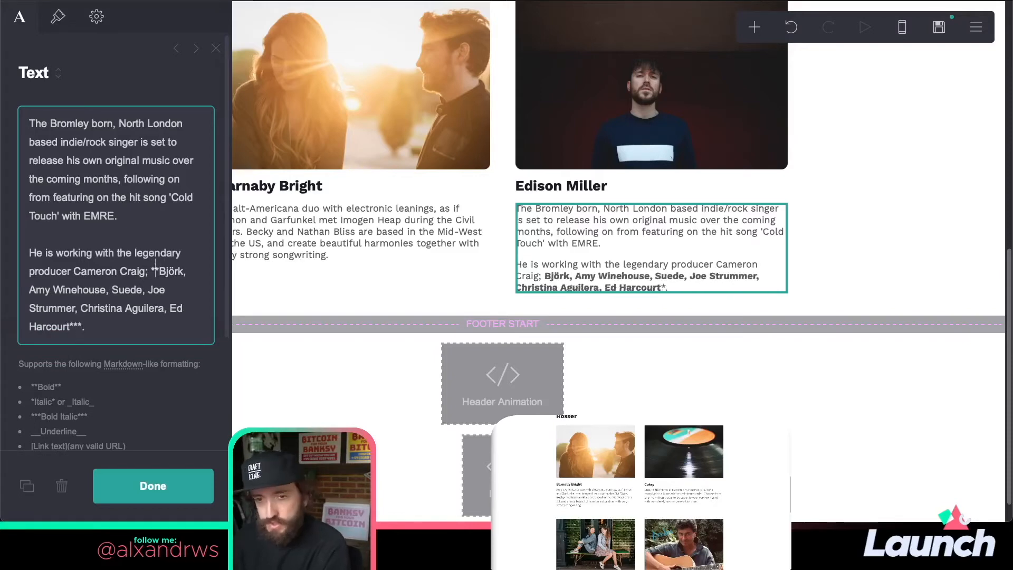
click(78, 327)
key(BackSpace)
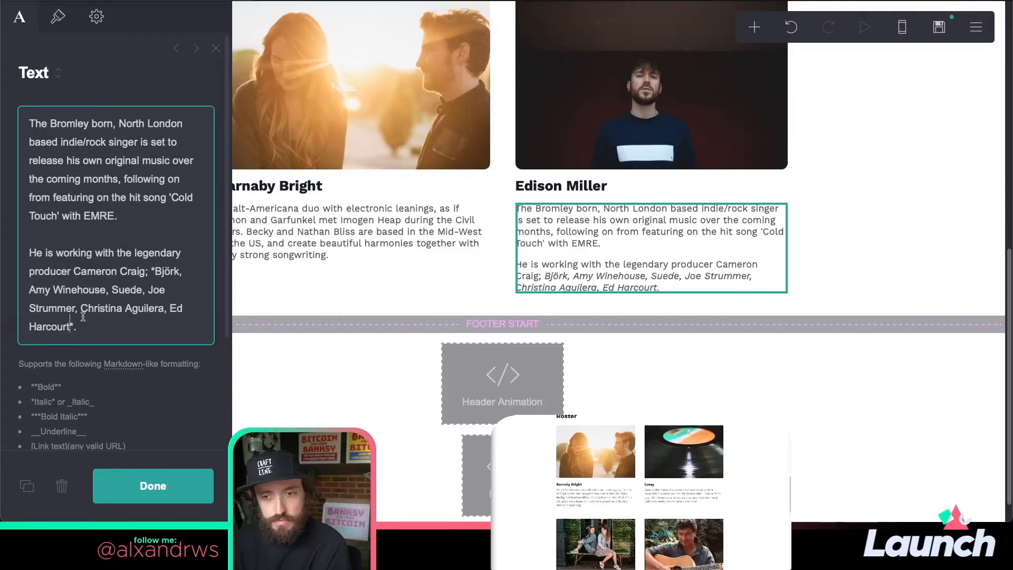
click(143, 483)
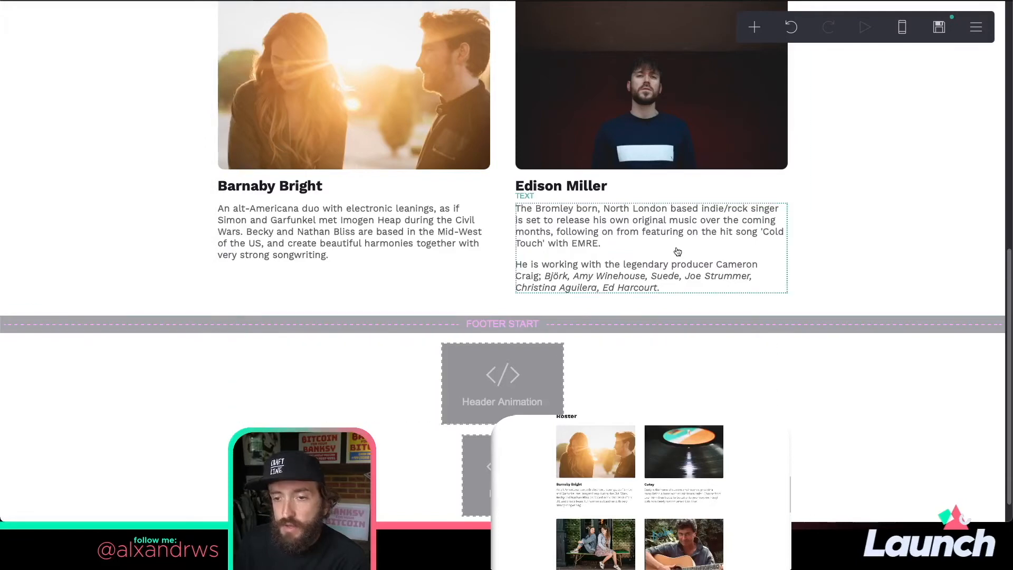
- Duplicate the two-column roster container with its images, names and bios
scroll(528, 211, up, 2)
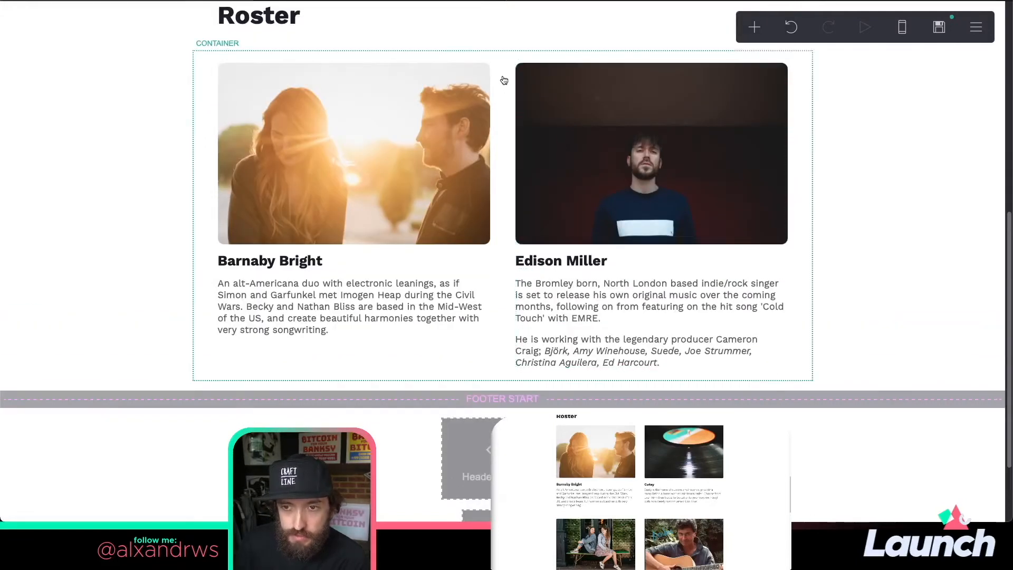
click(505, 65)
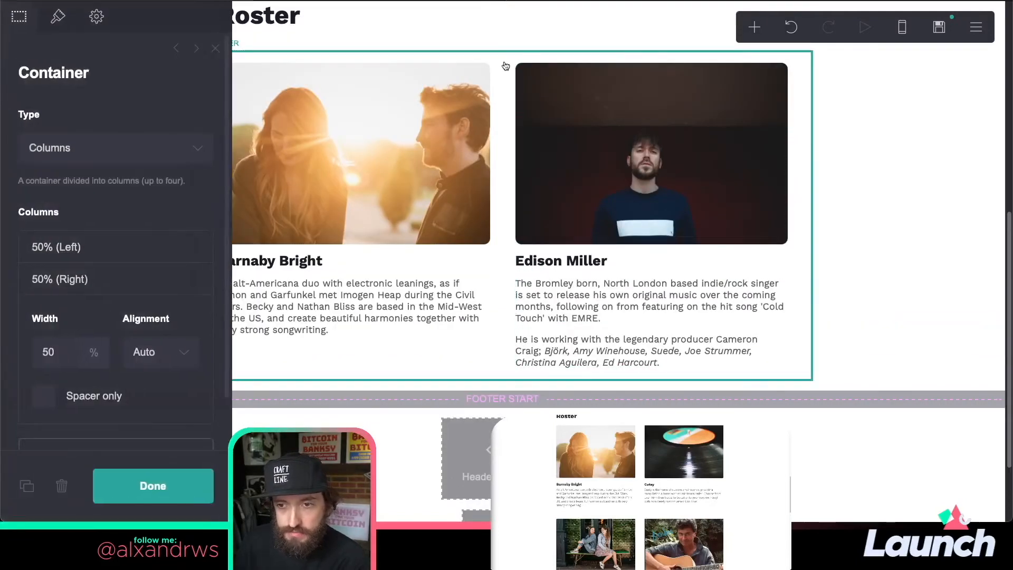
click(27, 485)
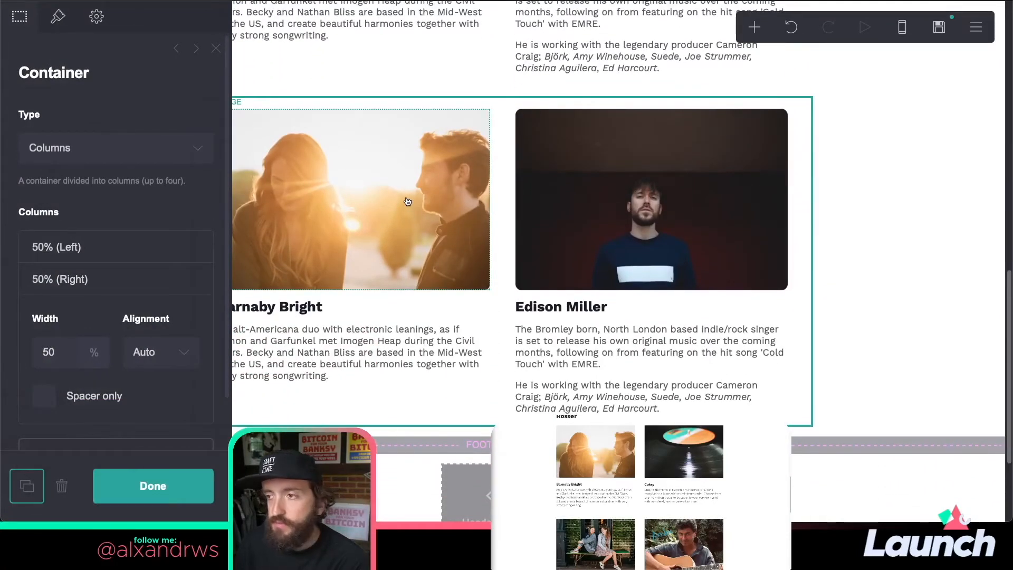
- Replace the first image in the duplicated roster container with the last artist photo in the WLO Website Assets 2021 folder
click(385, 173)
click(20, 17)
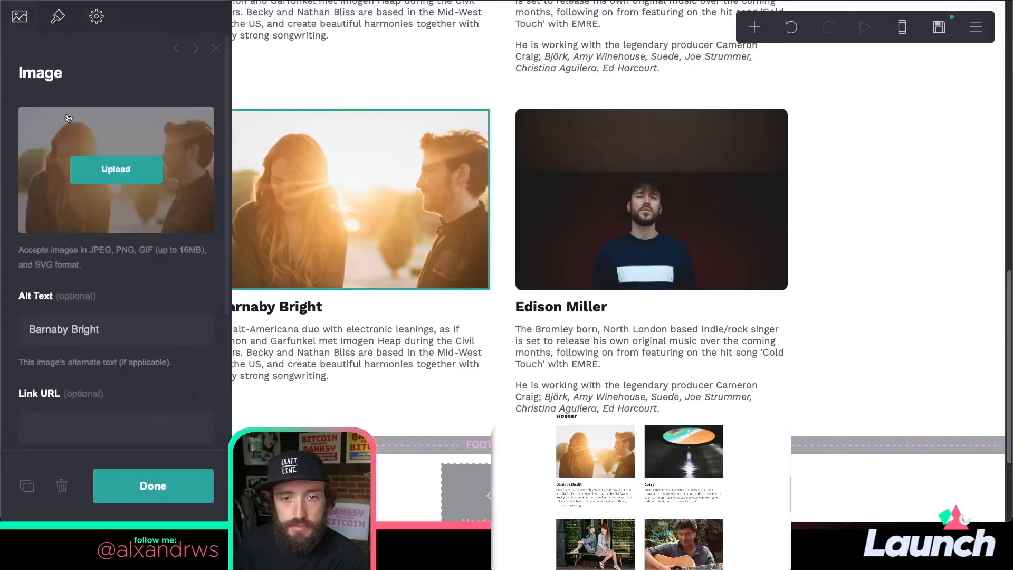
click(108, 174)
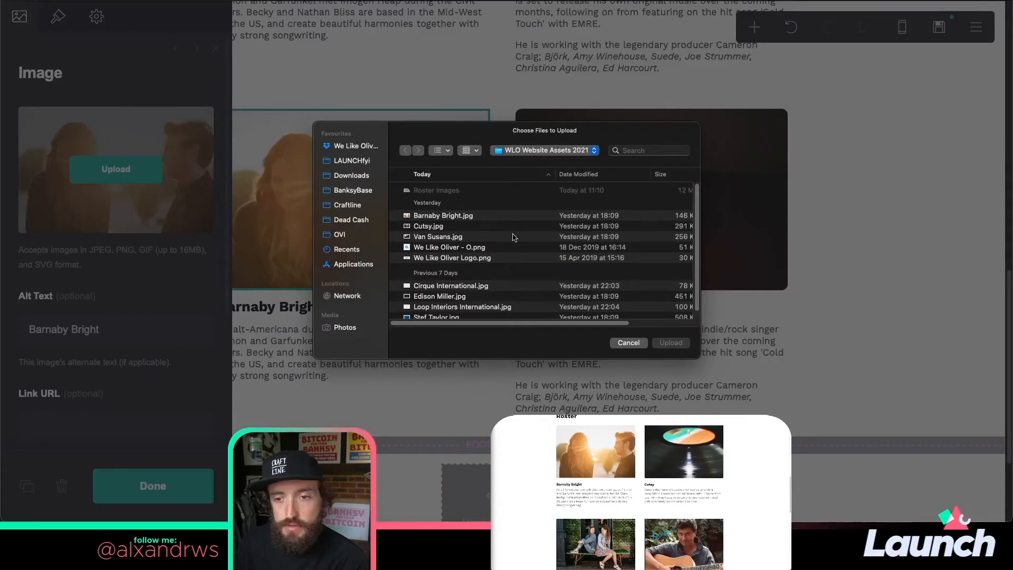
scroll(505, 294, down, 1)
click(455, 309)
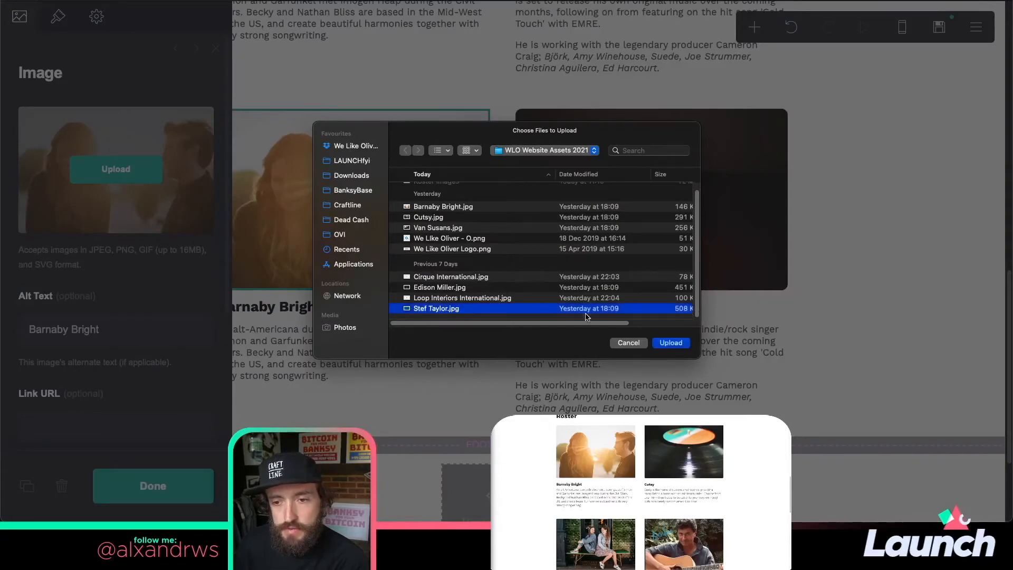
click(671, 342)
click(992, 16)
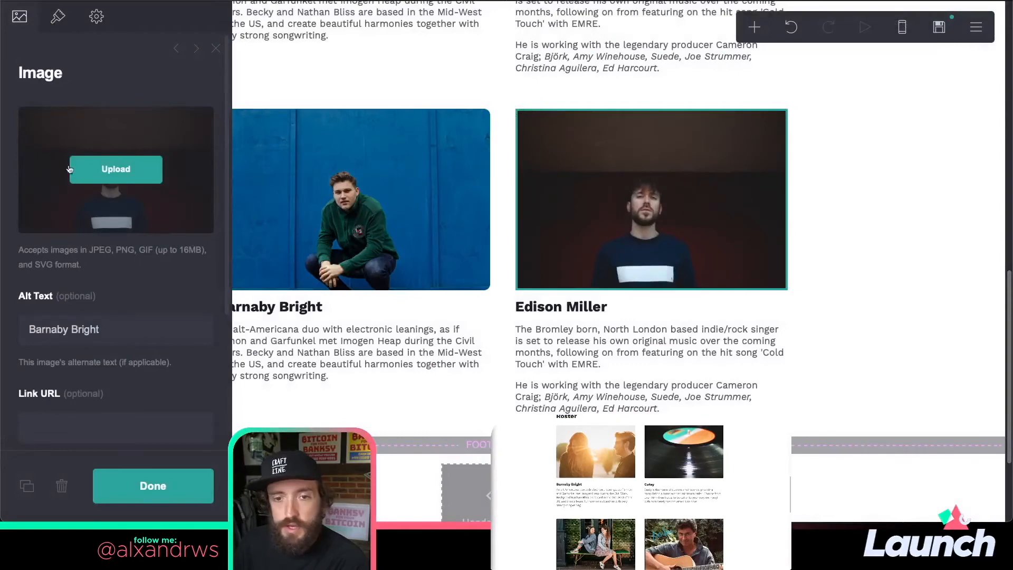
click(115, 169)
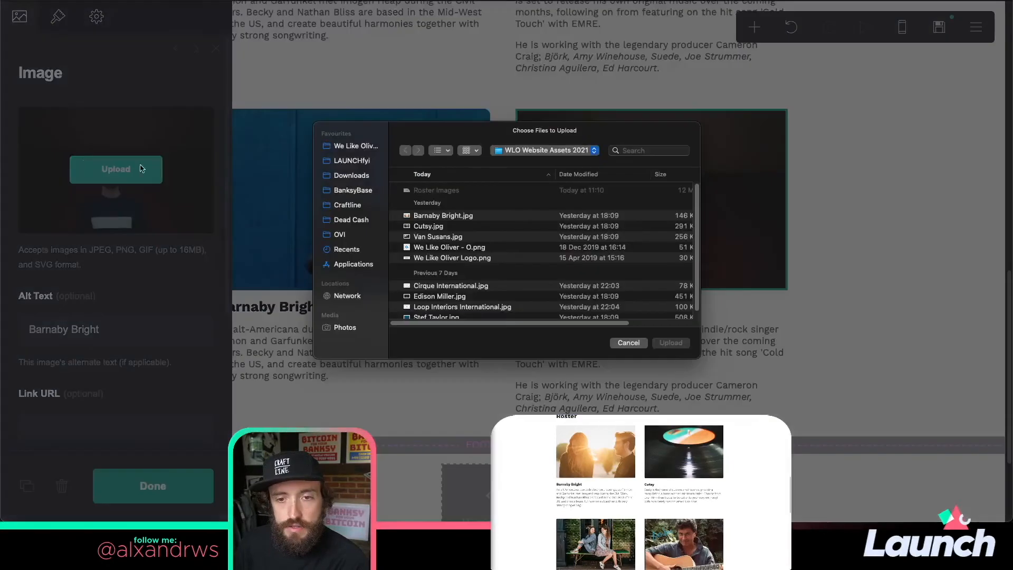
click(445, 238)
click(658, 345)
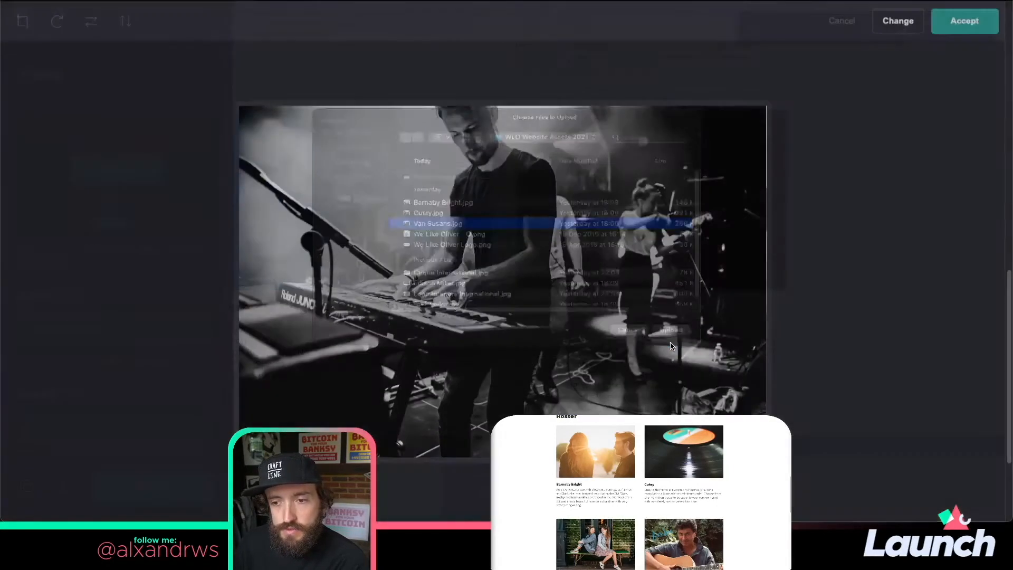
click(968, 31)
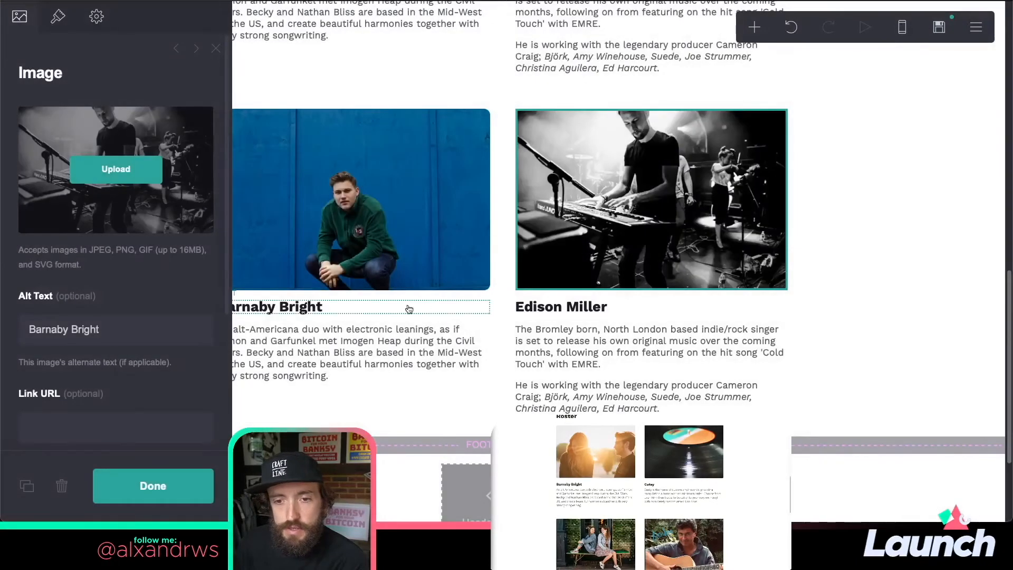
- Replace the name below the duplicated container's first image with that artist's full name
click(355, 305)
triple_click(150, 123)
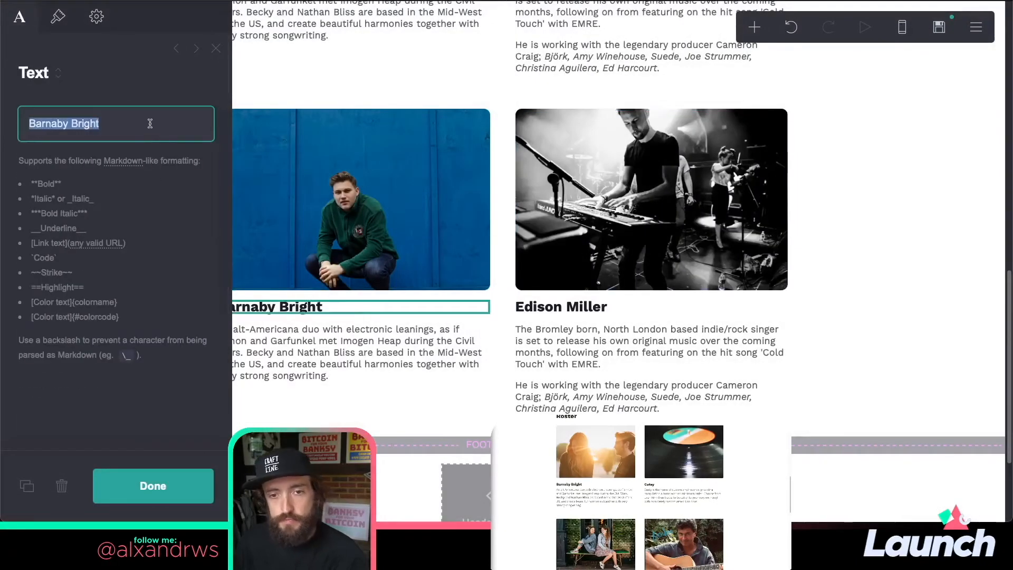
text(Stef Taylor)
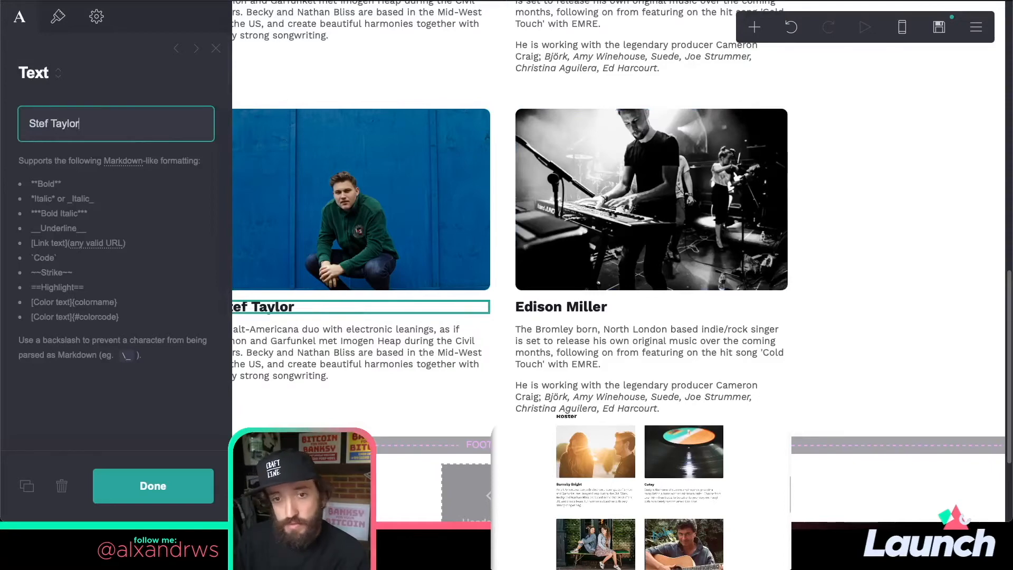
- Replace the name below the duplicated container's second image with "Van Susans"
click(604, 306)
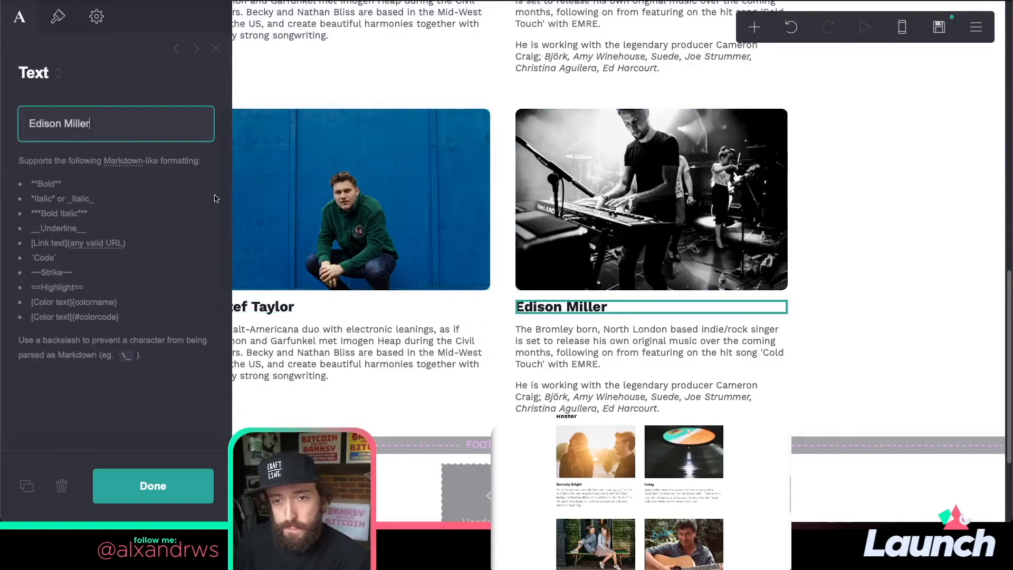
triple_click(132, 119)
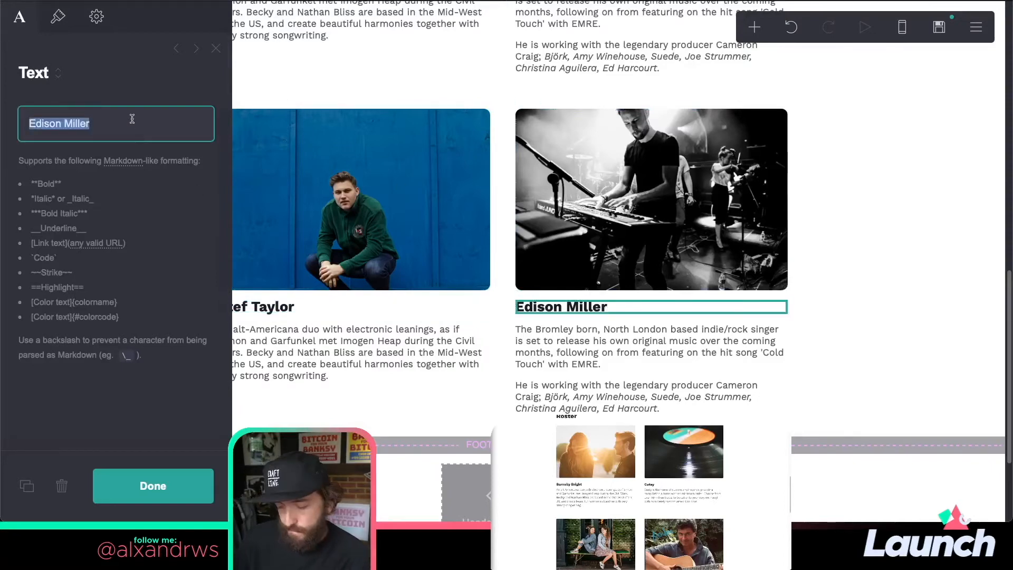
text(Van Susa)
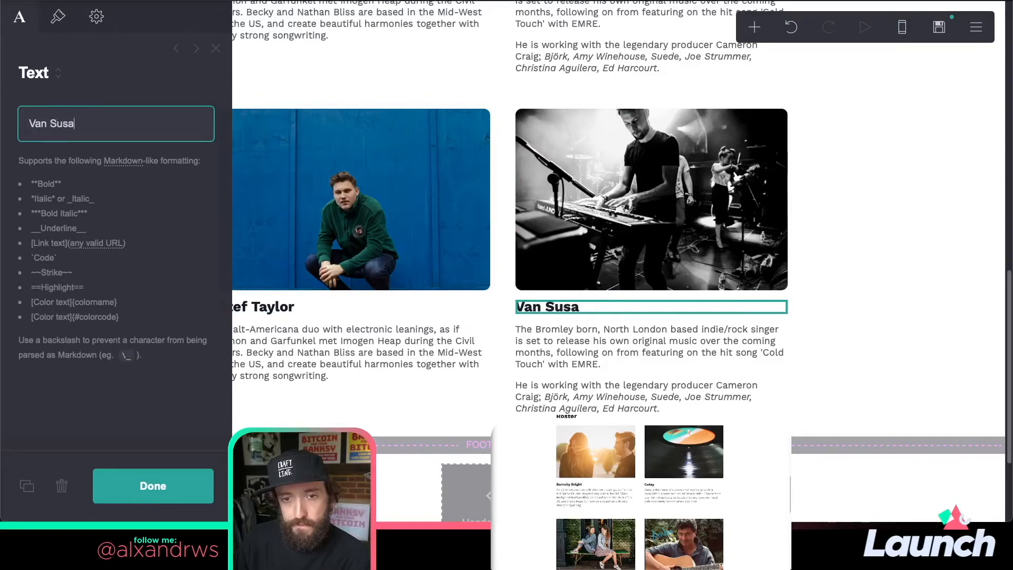
text(ns)
- Replace the bio below the duplicated container's first image with the prepared text beginning "Hailing from the border of South East London"
key(super+Tab)
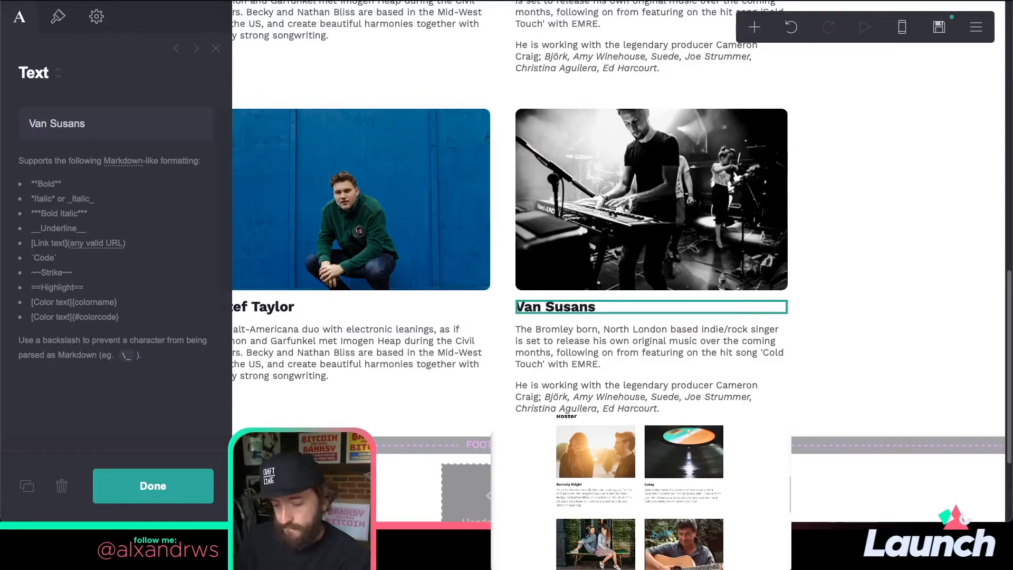
click(371, 336)
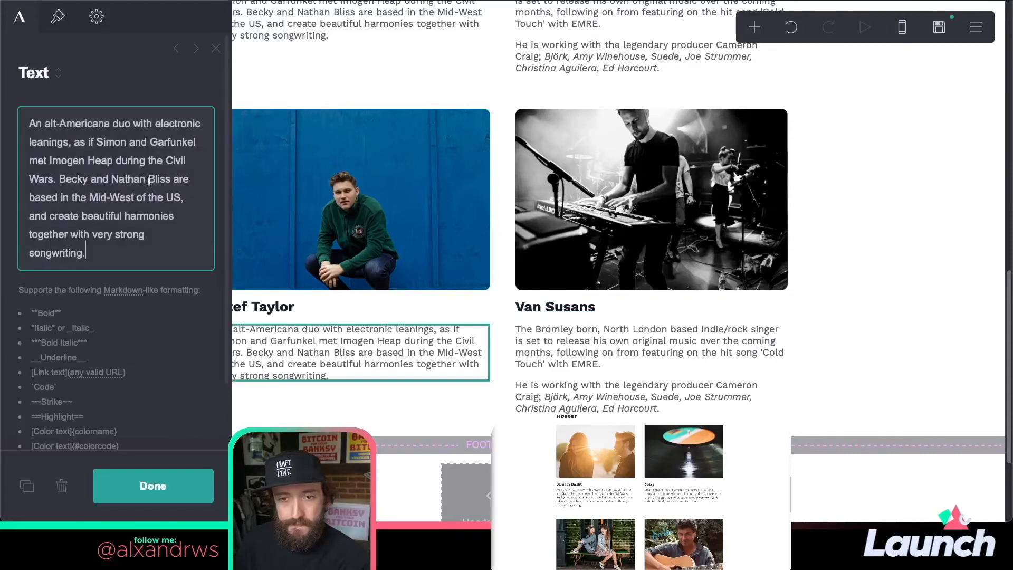
key(ctrl+a)
text(Hailing from the border of South East London in the depths of Lewisham, growing up on the borders of Kent, the soulful pop artist Stef Taylor began writing songs at the start of lockdown. With stirling reviews of his latest releases, he is continuing to release singles throughout 2021.)
- Replace the bio under Van Susans with "The London alt folk rock quintet Van Susans released their second studio album - 'Human Heat' in 2019."
click(662, 353)
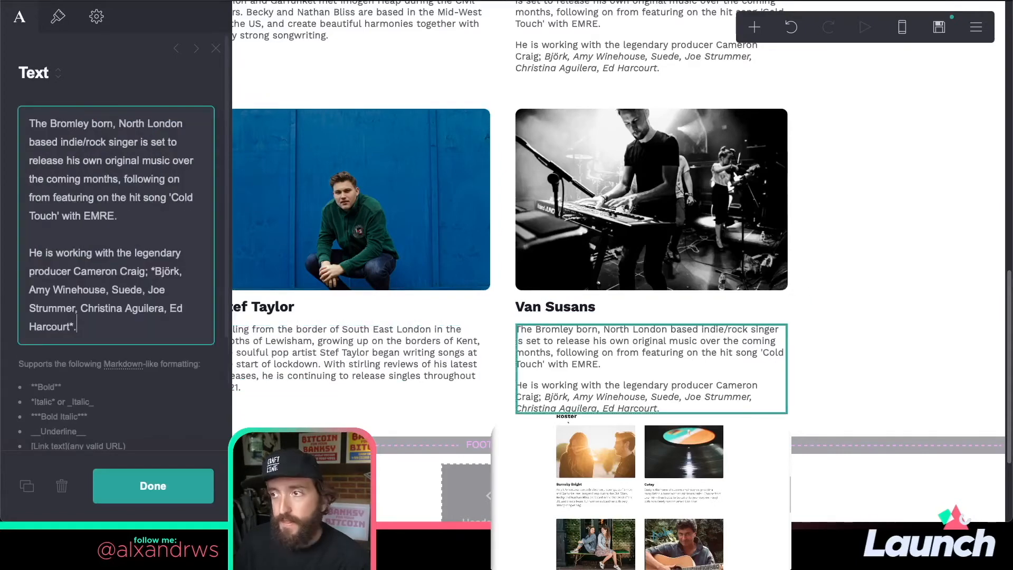
key(super+Tab)
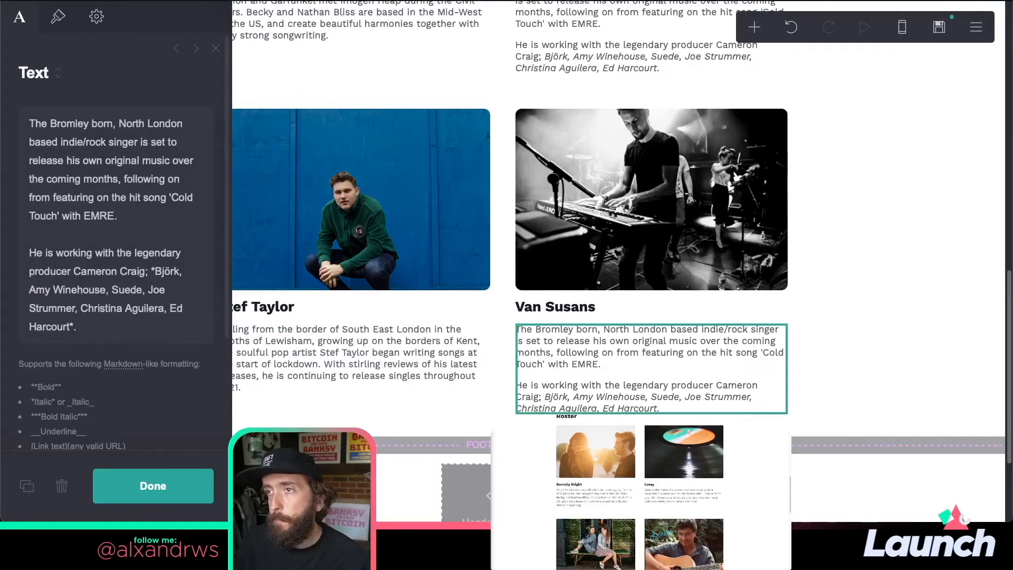
click(116, 233)
click(596, 340)
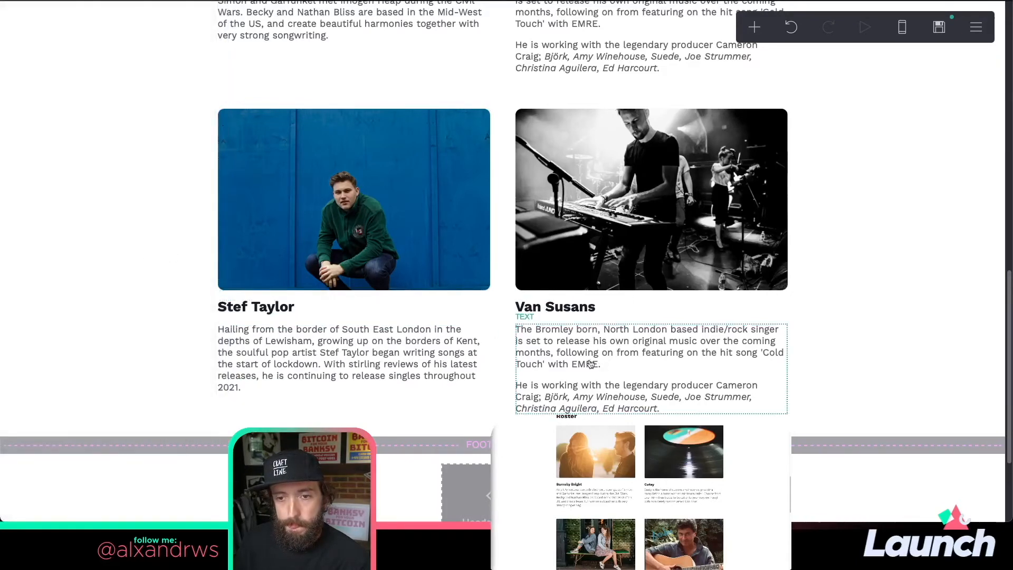
click(555, 368)
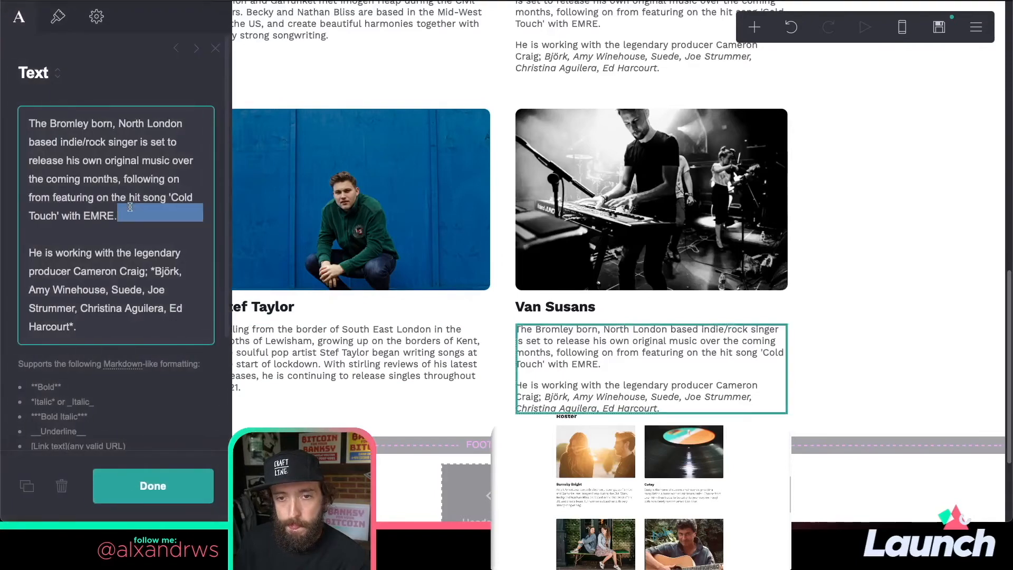
key(ctrl+a)
text(The London alt folk rock quintet Van Susans released their second studio album - 'Human Heat' in 2019.)
click(162, 473)
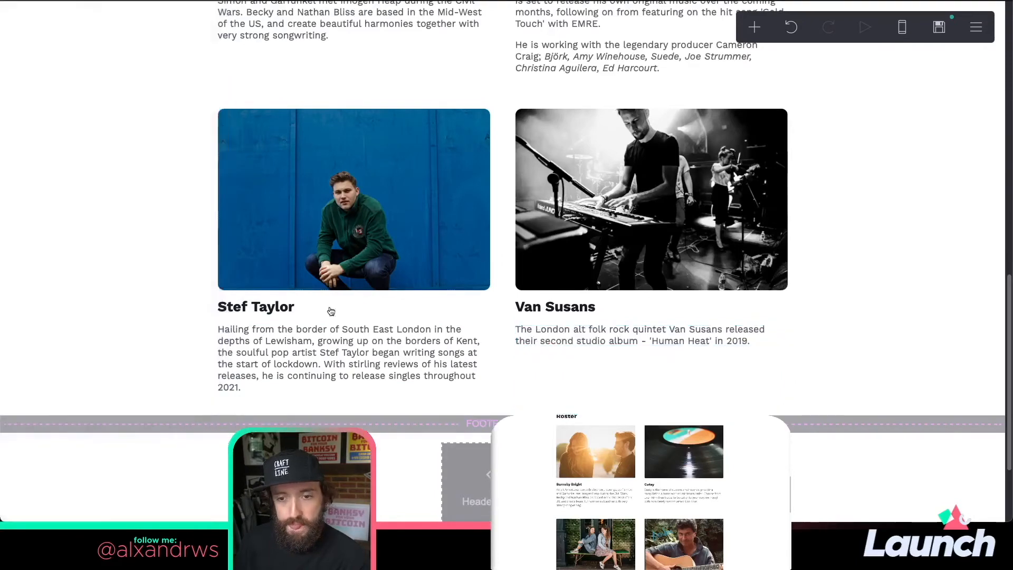
- Set the alt text of the second image in the first roster row to the full name of the artist captioned below it
scroll(333, 296, up, 5)
click(363, 147)
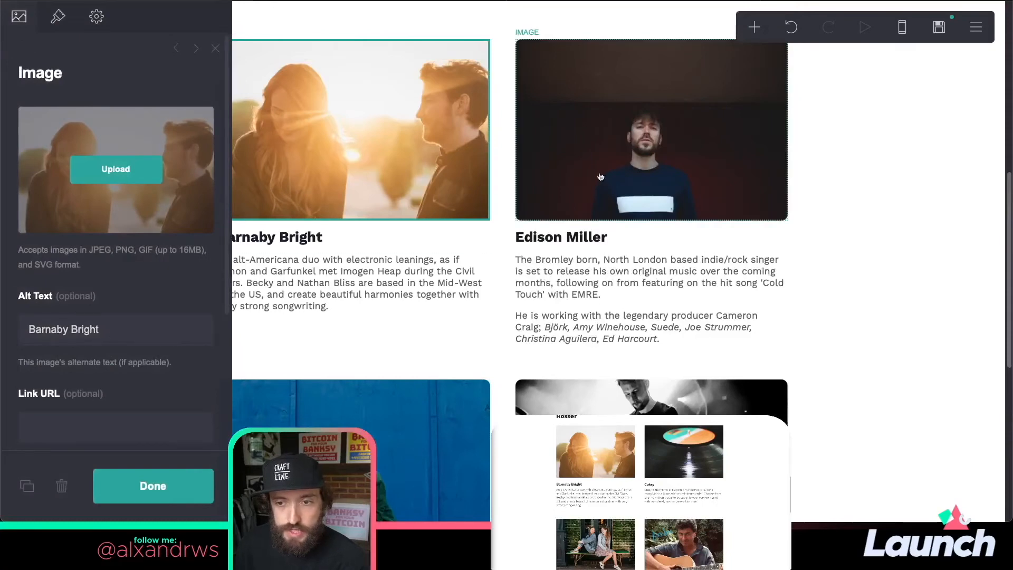
click(712, 114)
click(111, 323)
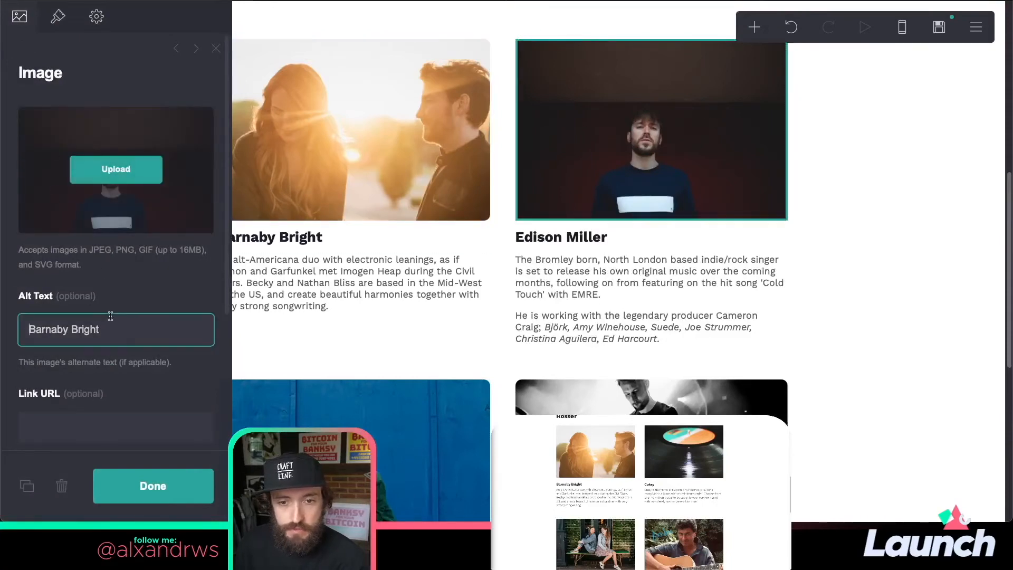
key(ctrl+a)
text(Edison)
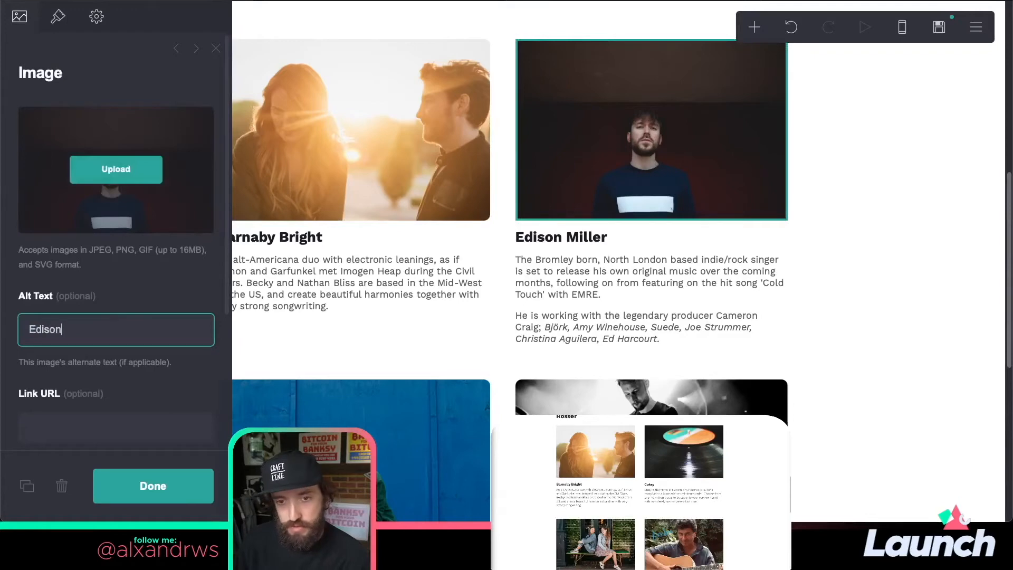
text( Miller)
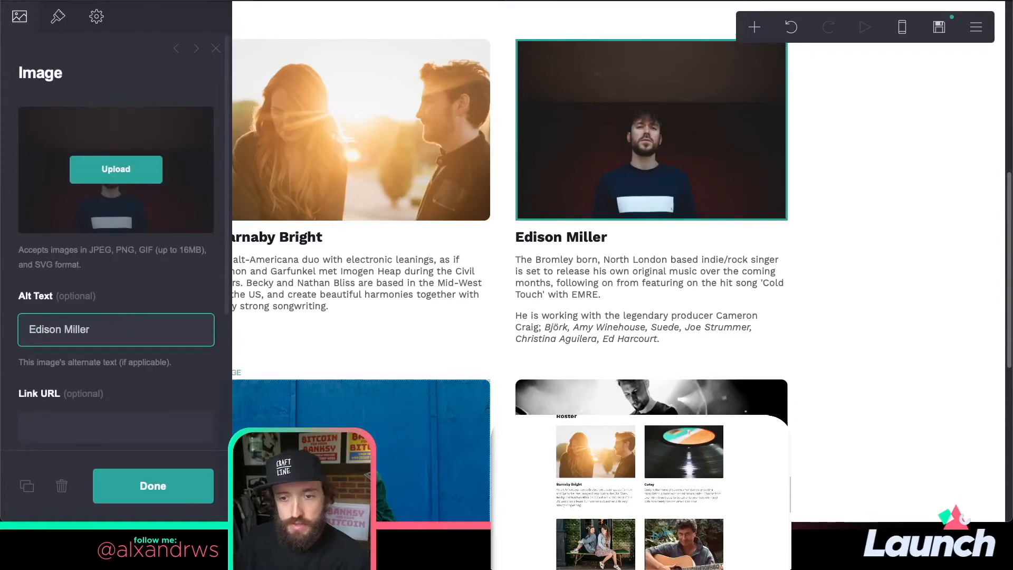
- Set the alt text of the blue-wall photo in the second roster row to that artist's full name
scroll(351, 401, down, 3)
click(352, 325)
triple_click(112, 336)
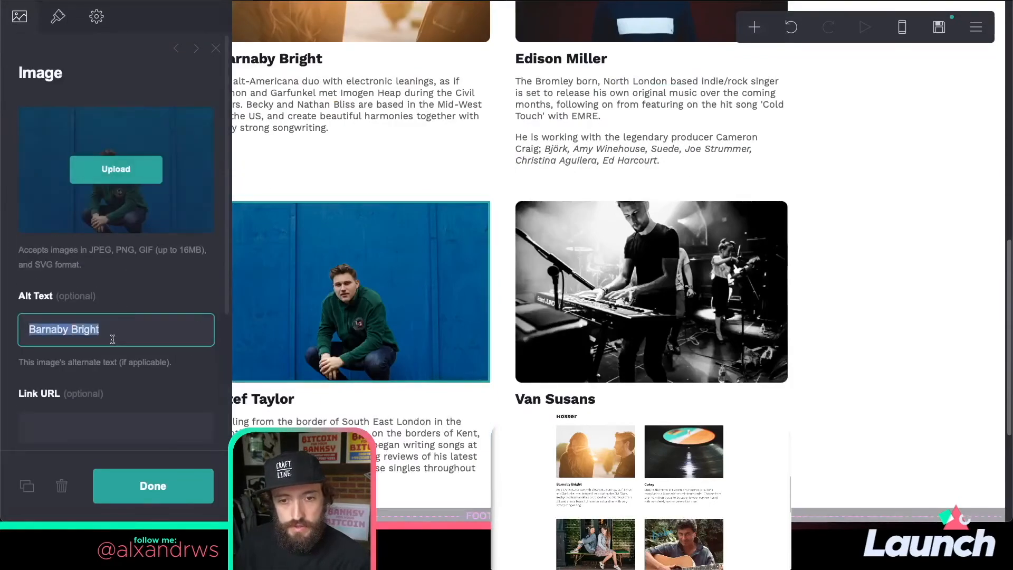
text(Stef Tayl)
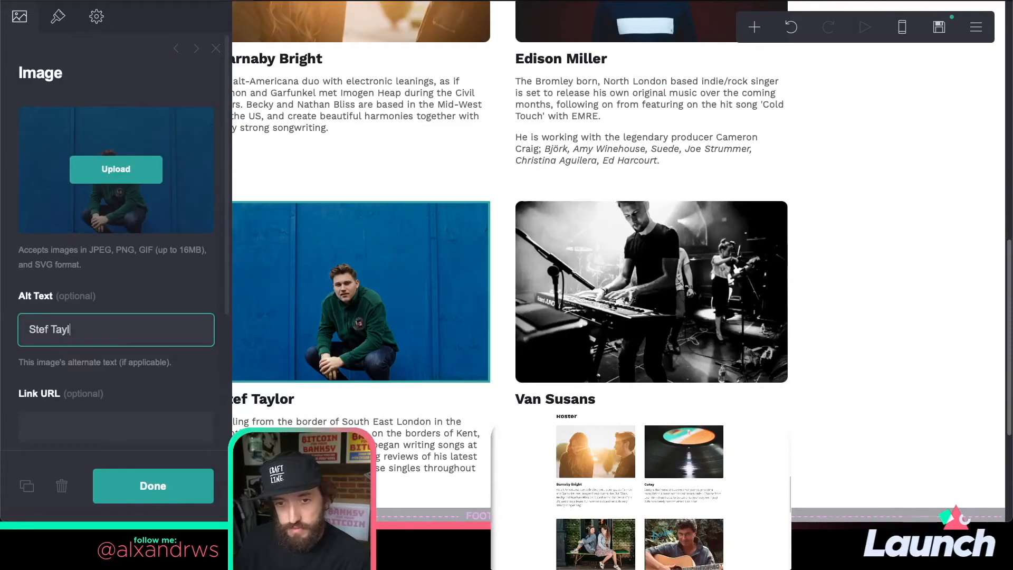
text(or)
- Set the alt text of the black-and-white band photo in the second roster row to "Van Susans"
click(653, 295)
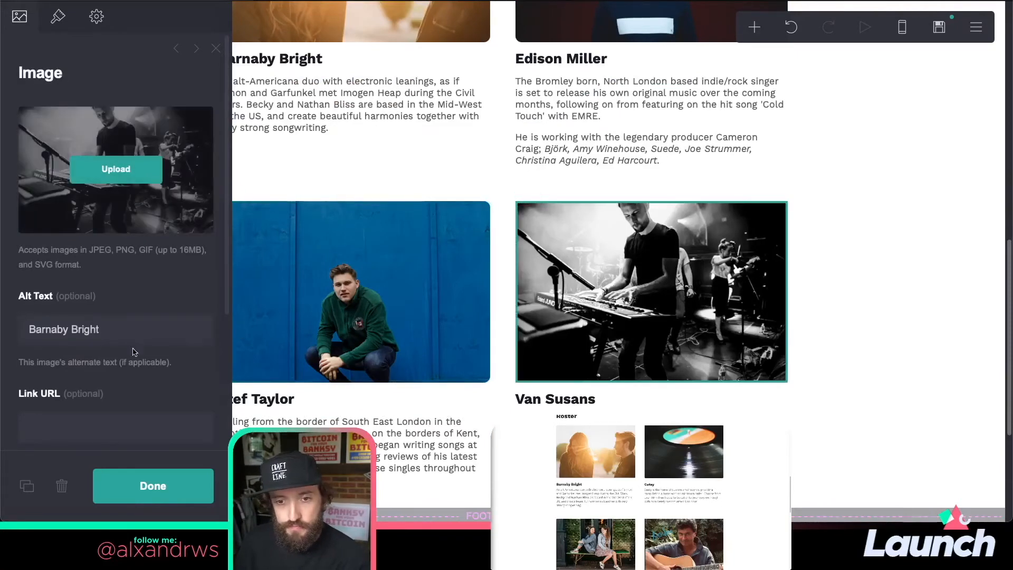
triple_click(136, 331)
text(Van Susans)
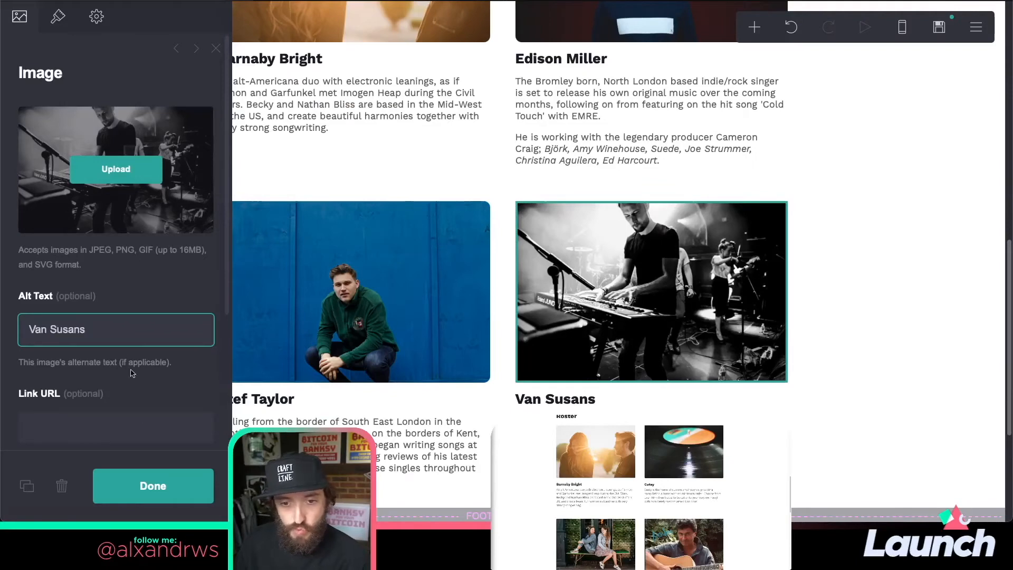
click(153, 486)
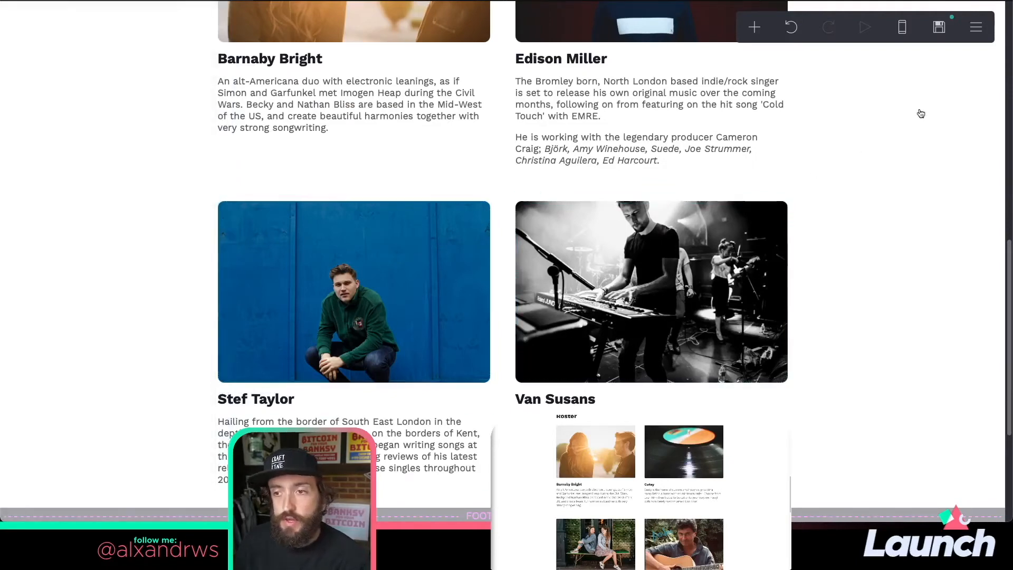
- Publish the site changes to the wlotest .carrd.co URL and open the live site
click(939, 28)
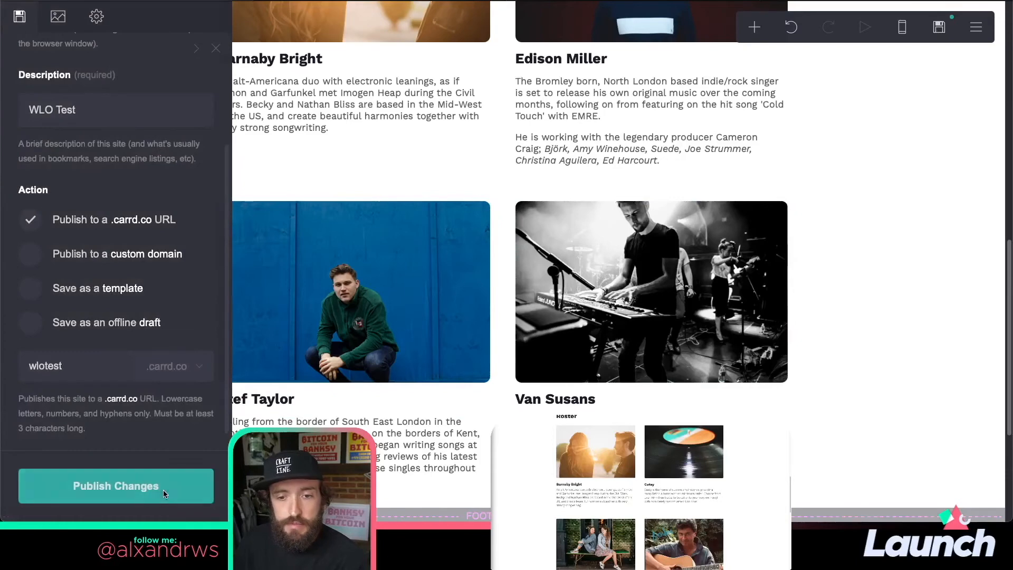
click(158, 499)
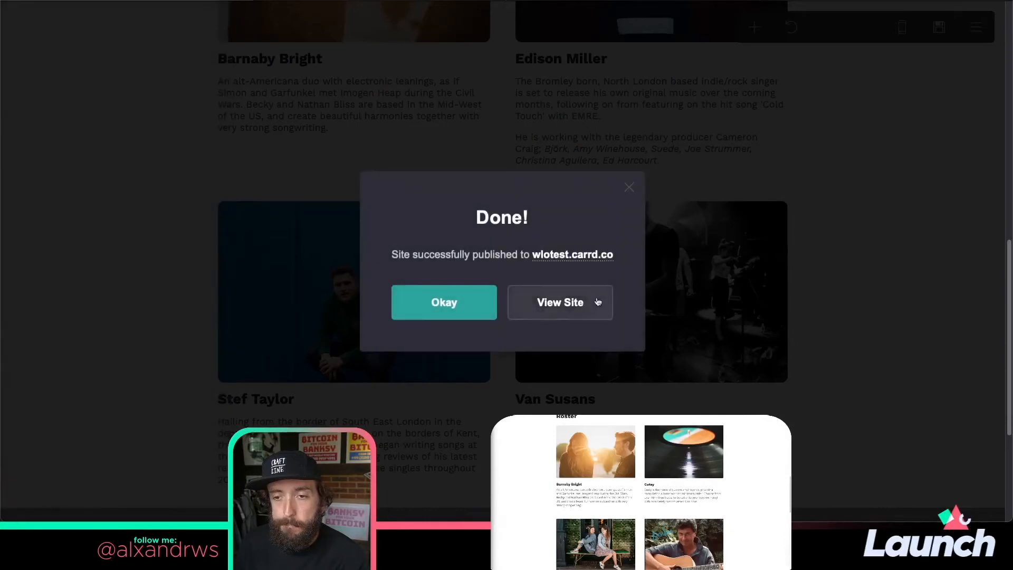
click(558, 301)
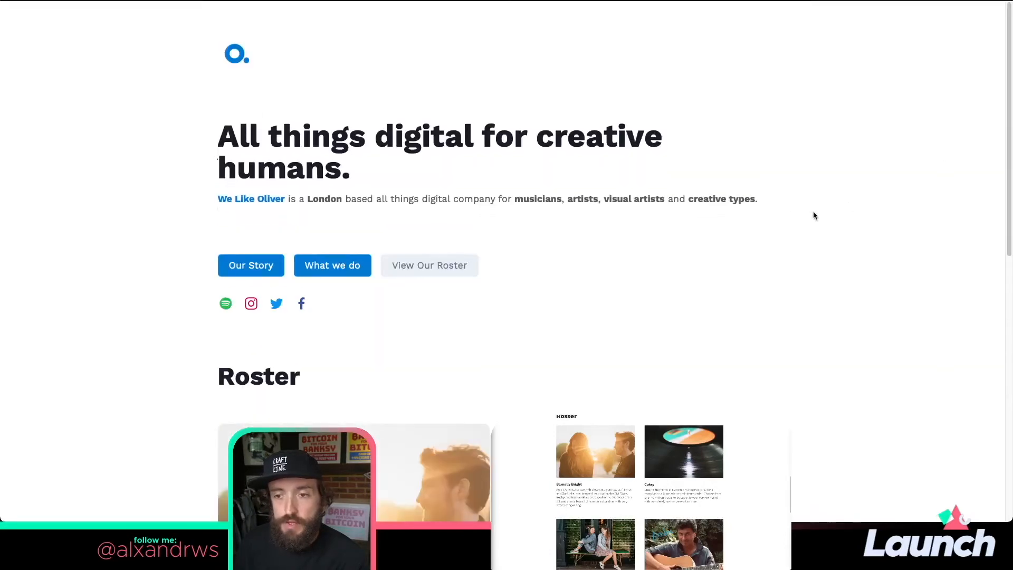
- Examine the published page's intro line below the heading and the hover effect on the roster images
drag(769, 209, 664, 203)
click(513, 208)
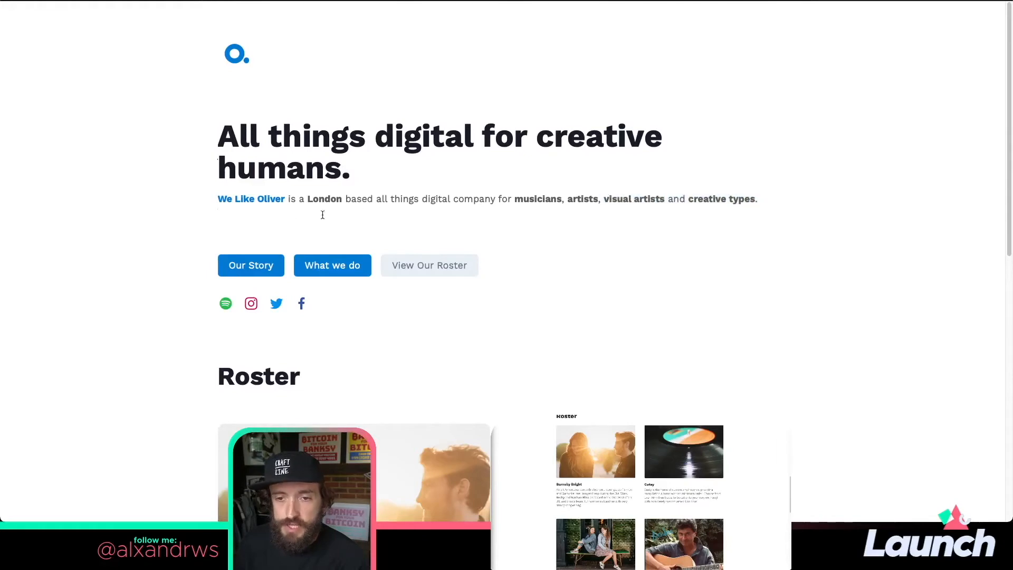
triple_click(229, 206)
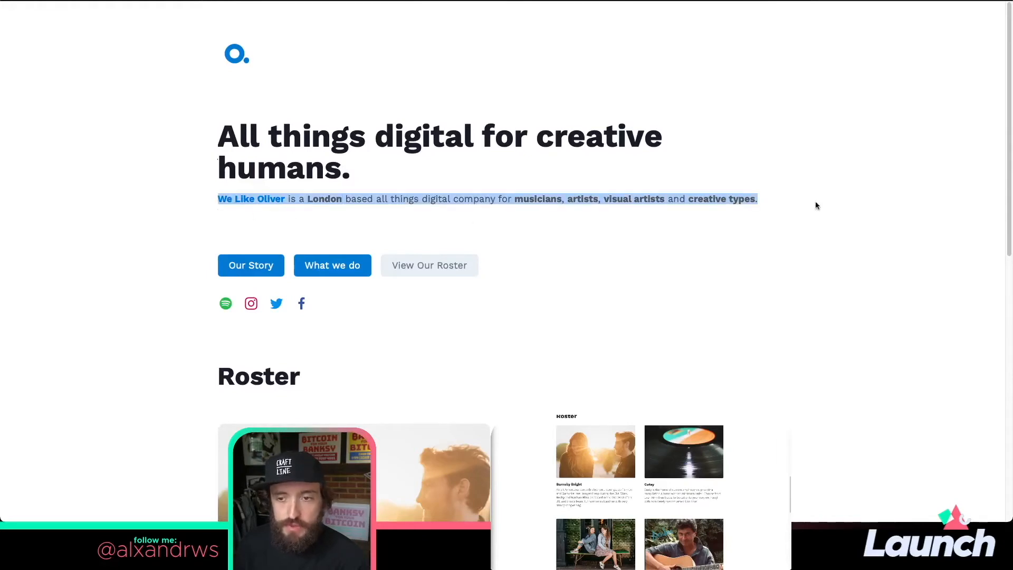
scroll(333, 355, down, 1)
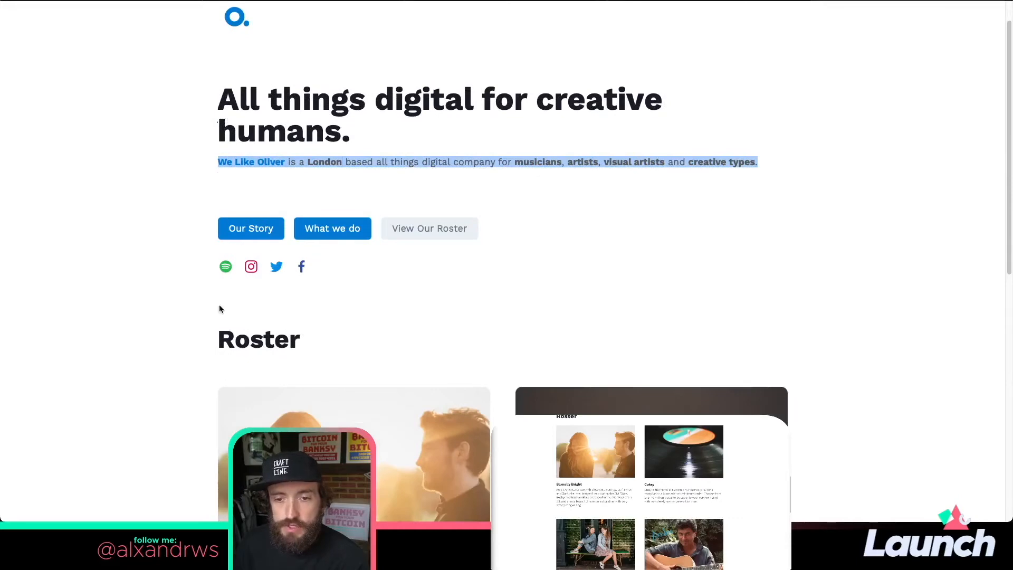
scroll(866, 329, down, 5)
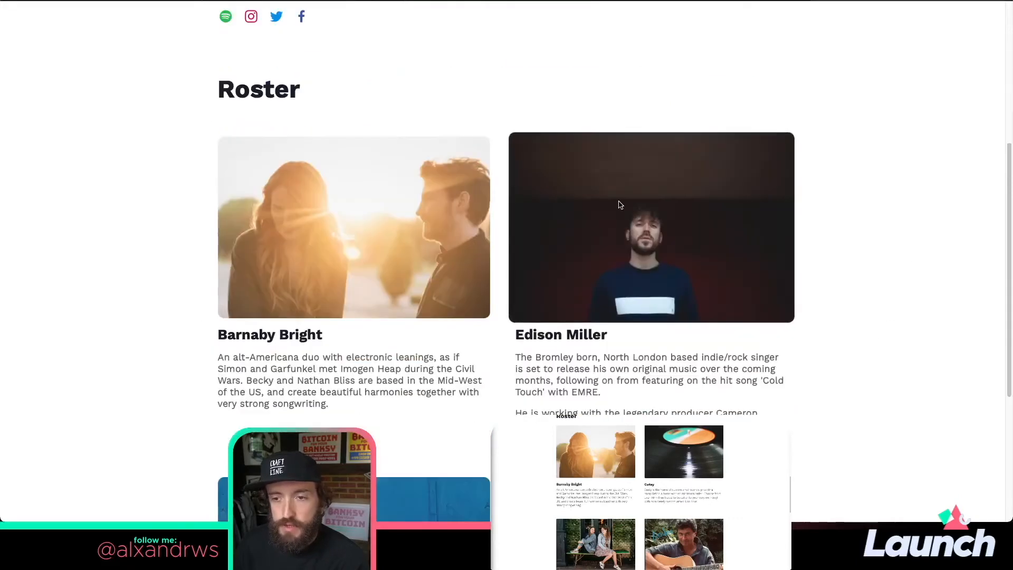
scroll(56, 233, down, 4)
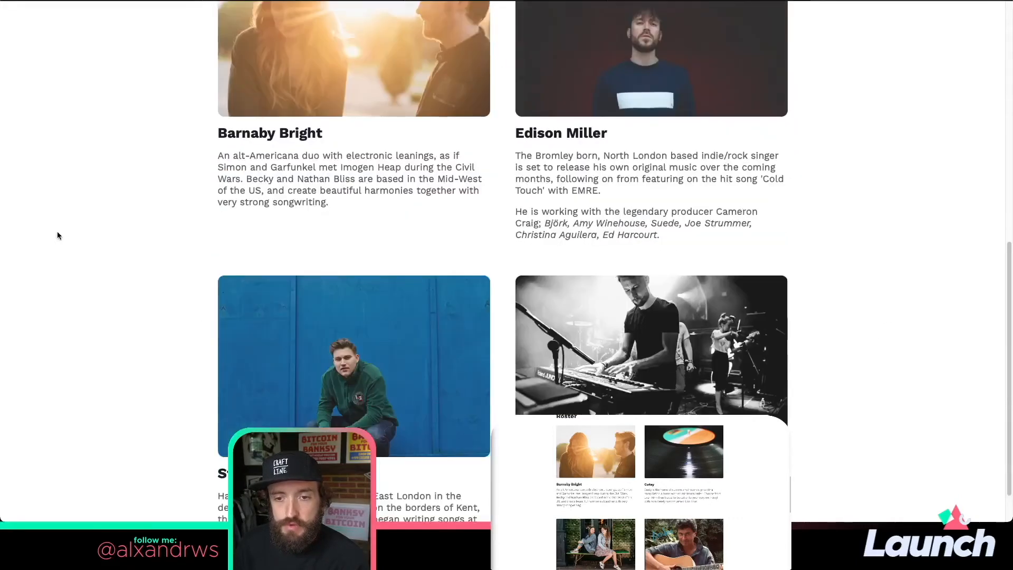
scroll(316, 397, up, 2)
scroll(925, 326, up, 8)
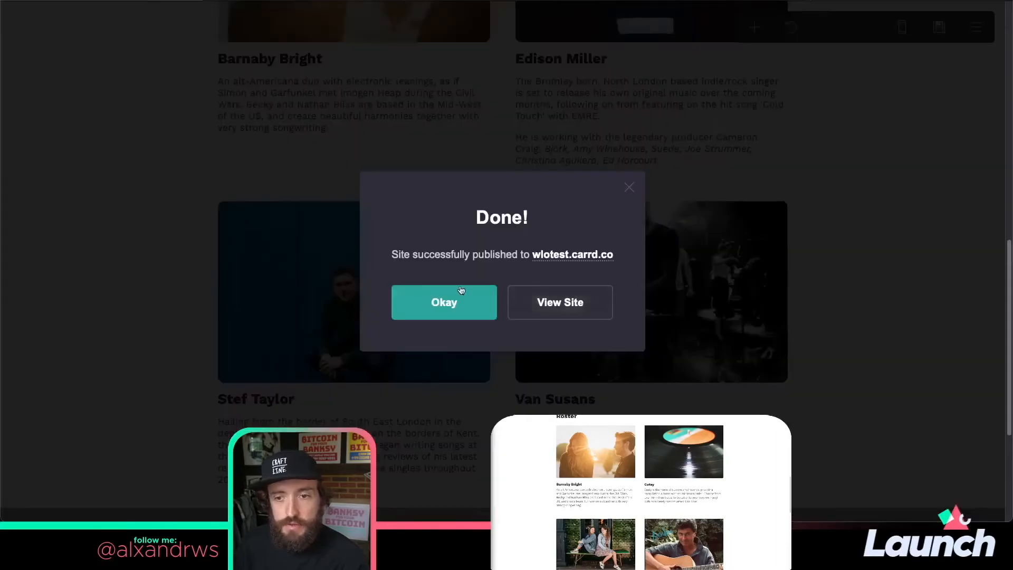
- Remove the "up" class from the "We Like Oliver" intro text below the main heading
click(463, 300)
scroll(464, 308, up, 10)
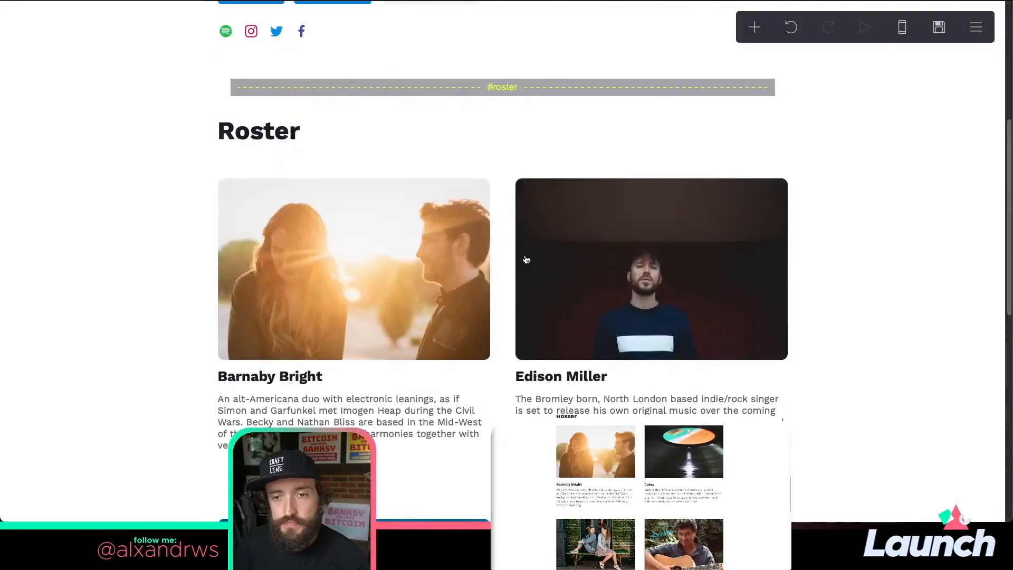
click(562, 176)
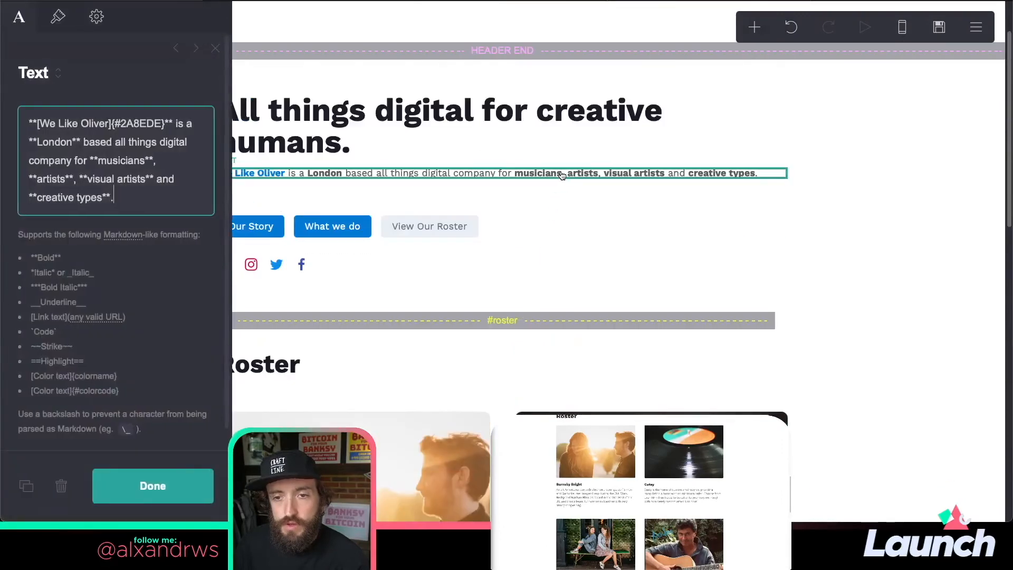
click(96, 17)
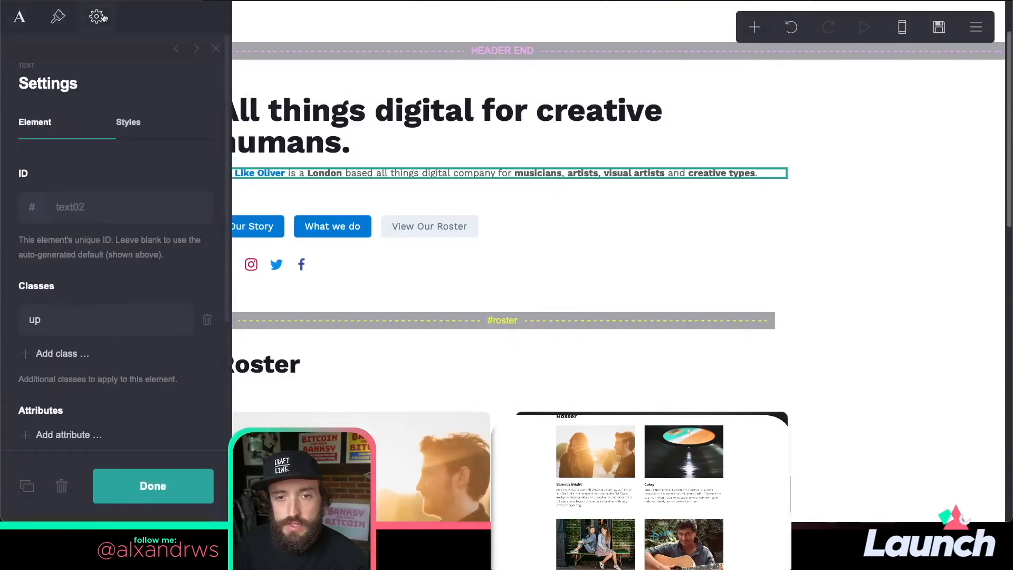
click(207, 319)
click(199, 482)
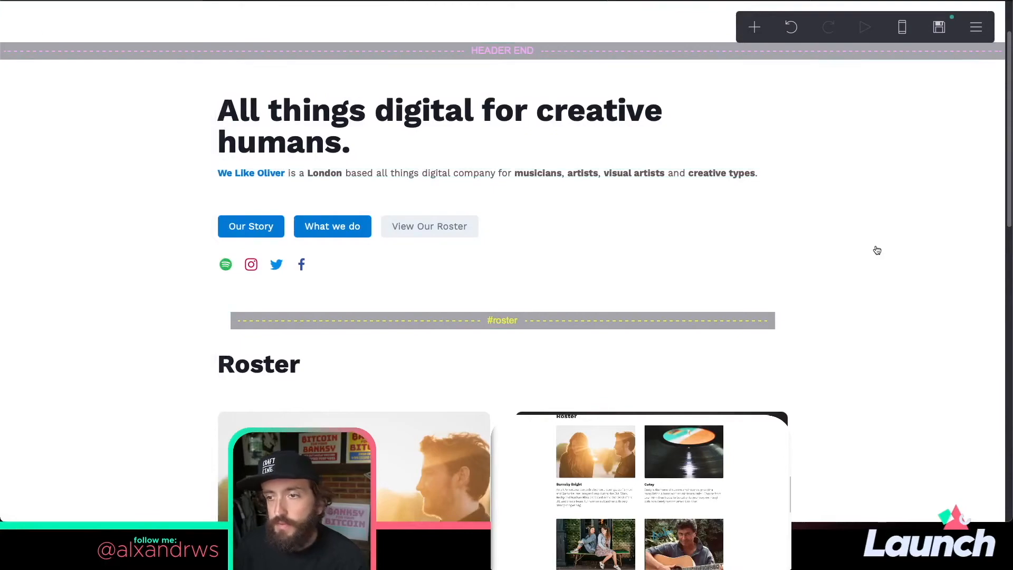
scroll(877, 252, down, 12)
scroll(877, 252, up, 5)
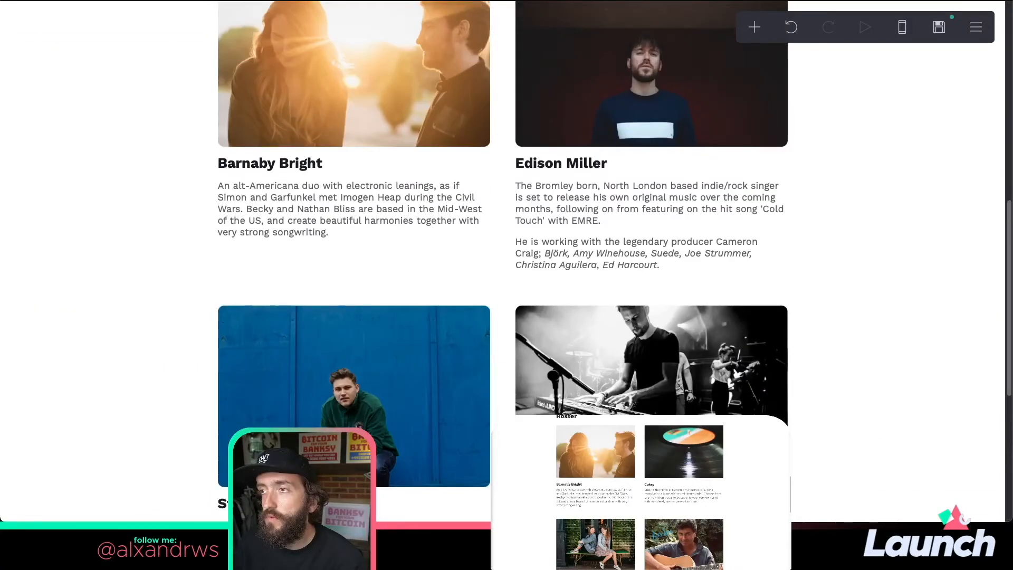
scroll(722, 225, up, 5)
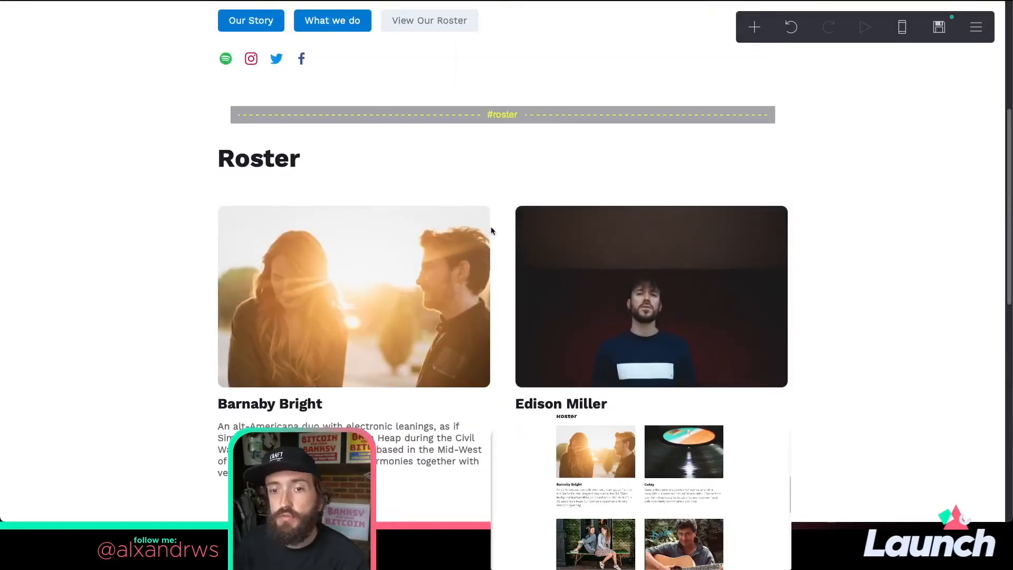
scroll(491, 231, down, 3)
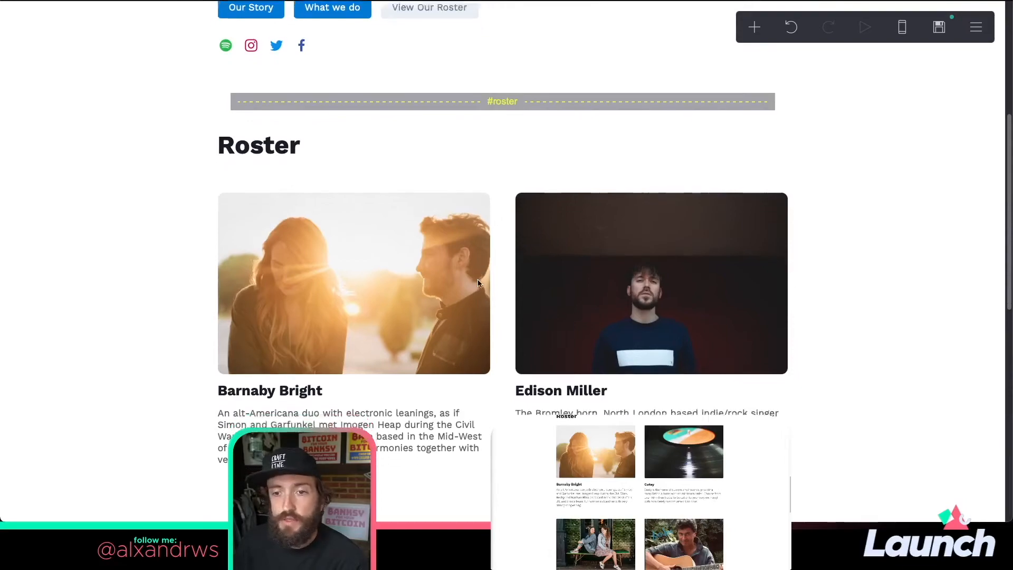
scroll(493, 291, down, 10)
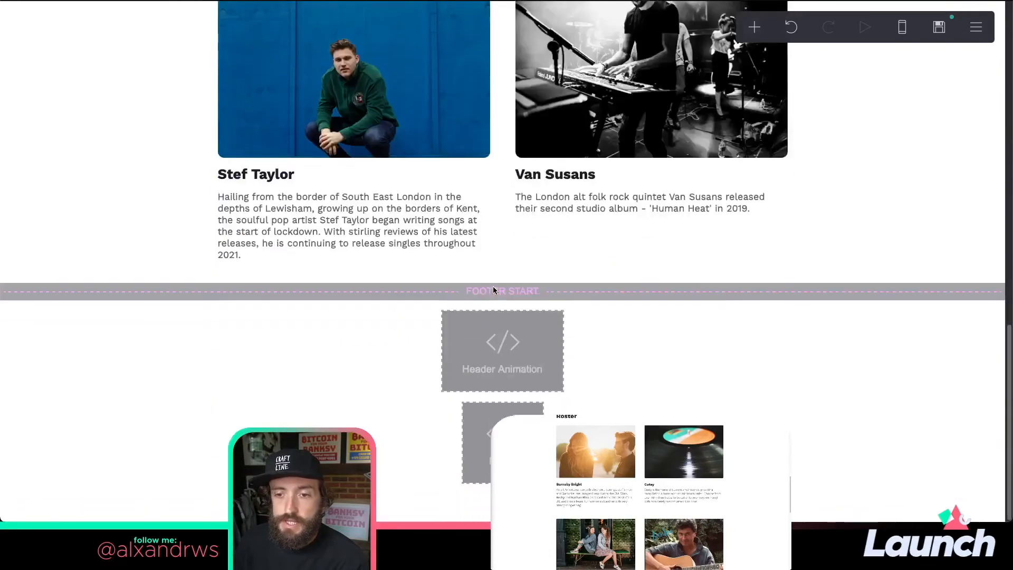
scroll(494, 290, up, 7)
scroll(494, 290, up, 3)
scroll(494, 290, down, 2)
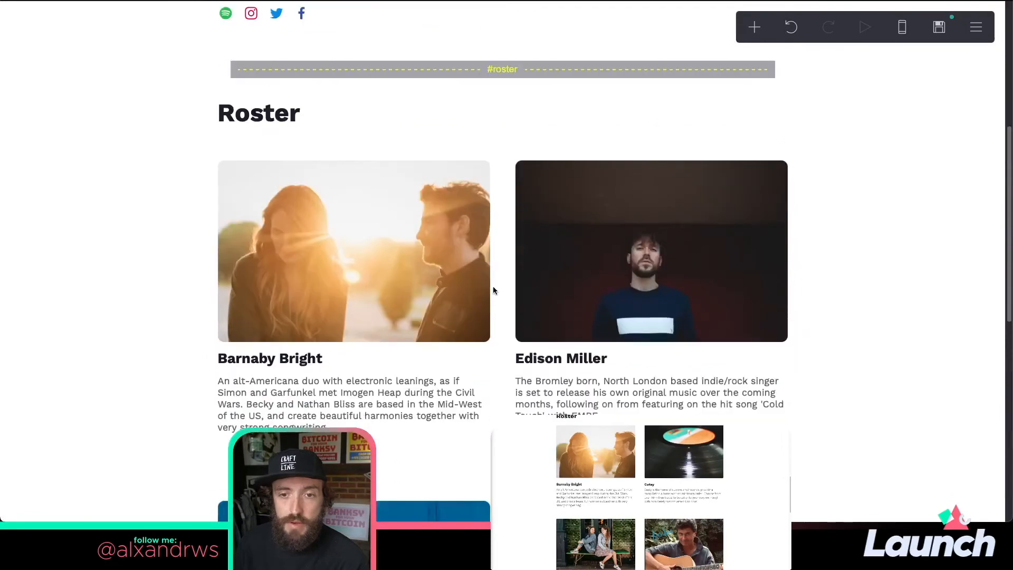
scroll(493, 290, down, 8)
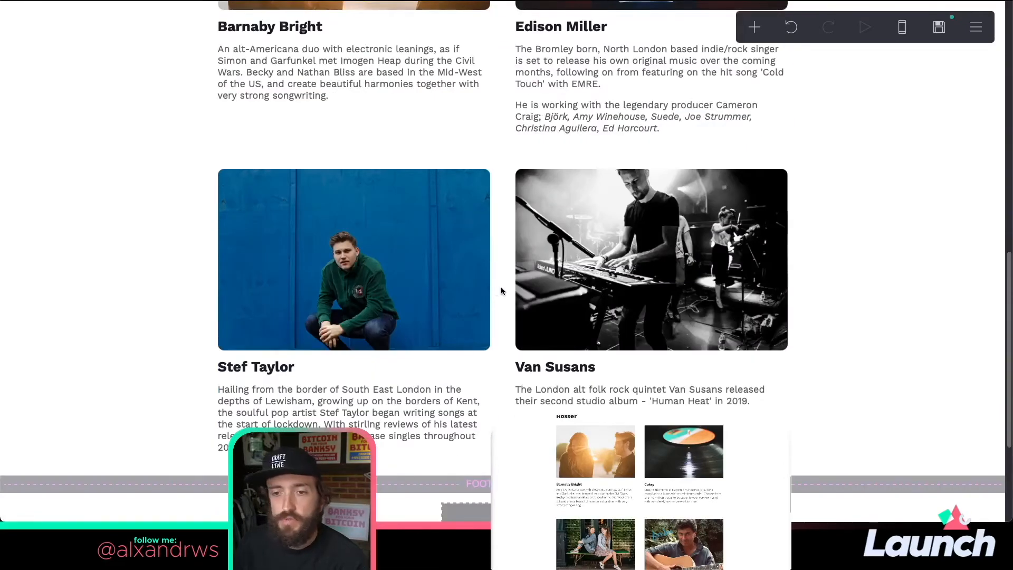
scroll(502, 290, up, 7)
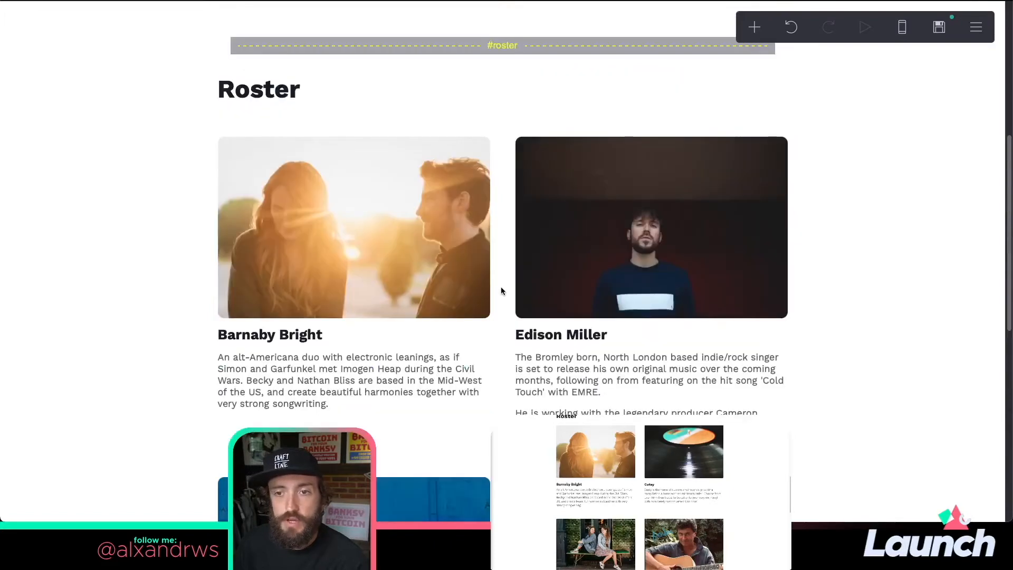
- Copy the Roster heading below the last roster row and add a scroll point named "creatives" above the copy
drag(318, 87, 362, 330)
click(755, 27)
click(703, 323)
click(116, 148)
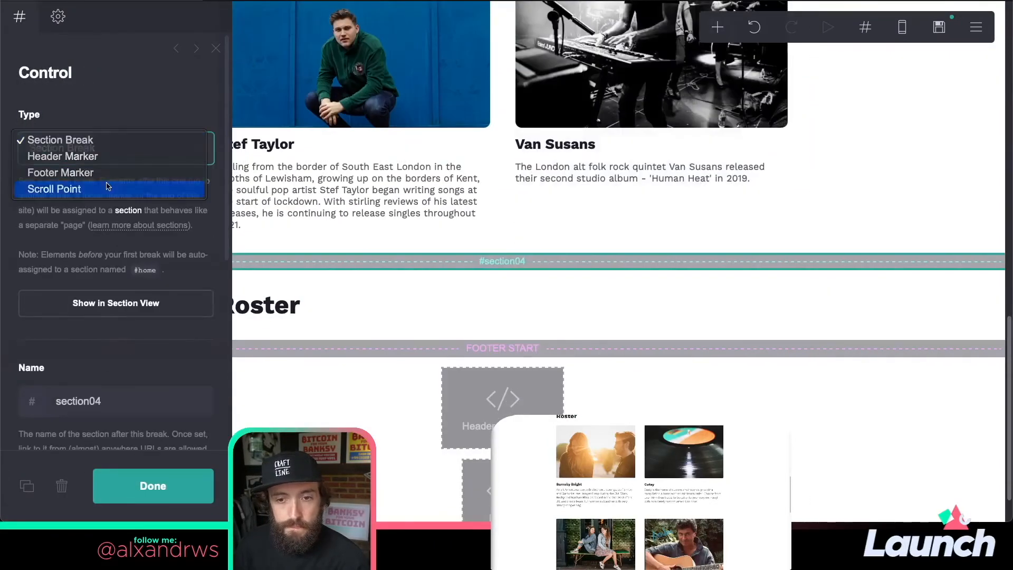
click(68, 190)
triple_click(106, 346)
text(creatives)
- Retitle the copied heading "Creatives" and duplicate the last roster row's two-column container for use beneath it
click(264, 315)
text(Creatives)
click(486, 225)
scroll(486, 224, down, 3)
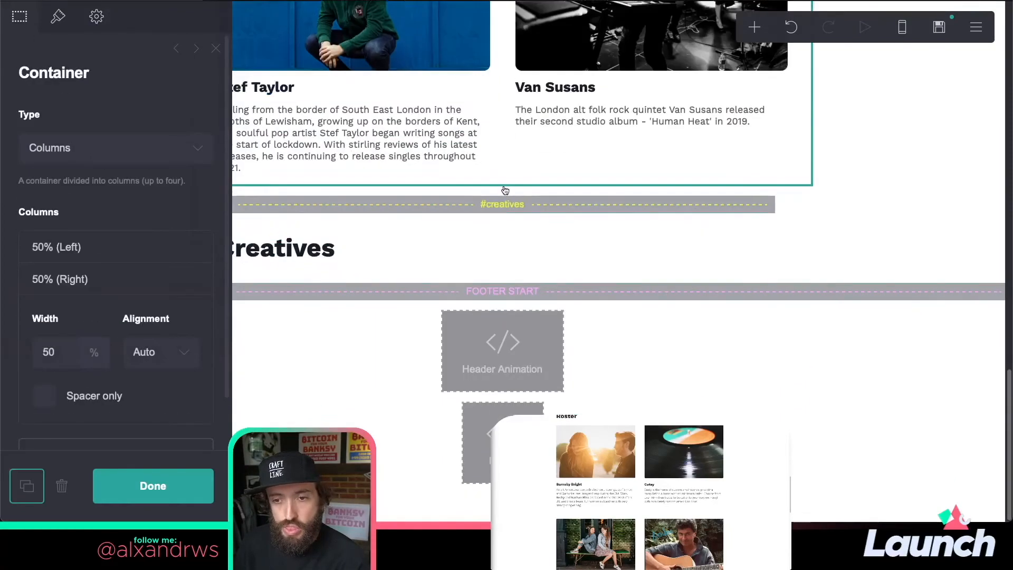
click(27, 486)
- Replace the images in the Creatives row with Cutsy.jpg in the left column and Cirque International.jpg in the right column
click(370, 238)
click(116, 169)
click(671, 342)
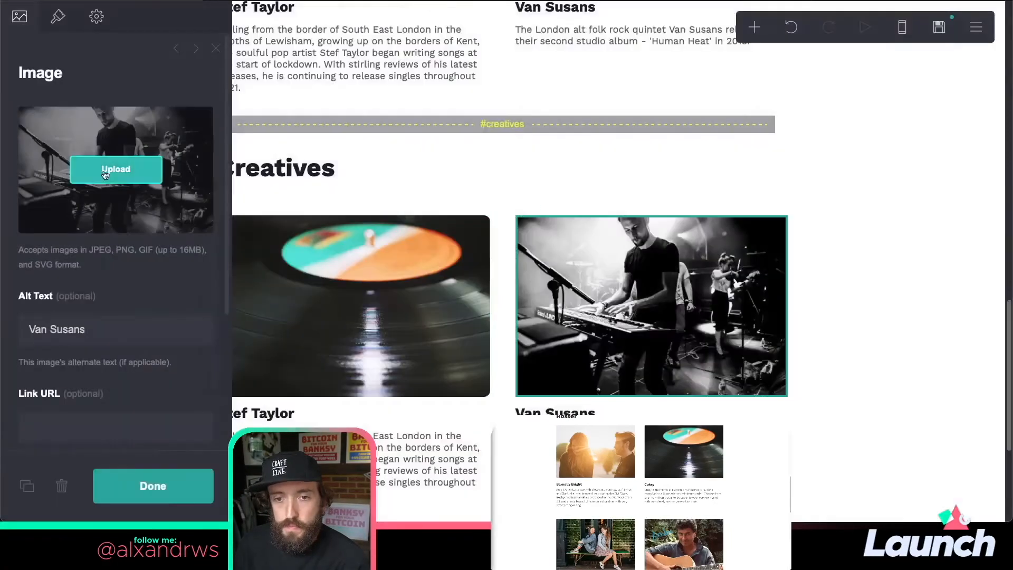
click(652, 306)
click(116, 169)
click(451, 285)
click(671, 342)
- Change the names under the two Creatives images to "Cutsy" and "Cirque International"
click(264, 367)
text(Cutsy)
click(555, 367)
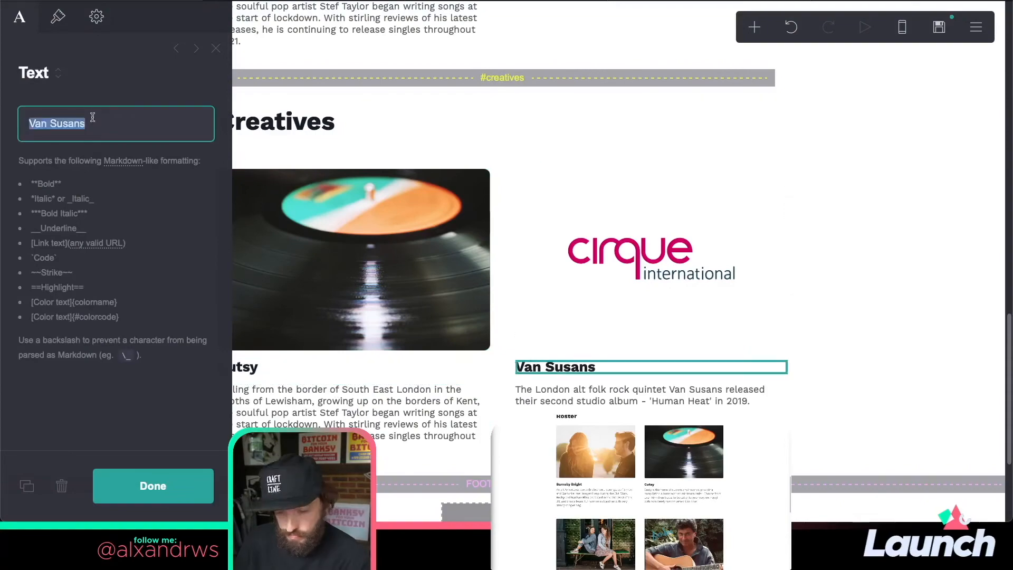
text(Cirque International)
- Replace the two bios in the Creatives row with the custom vinyl records description for Cutsy and the independent furniture dealership description for Cirque International
click(359, 411)
text(Cutsy is the home of custom vinyl records, providing compilation albums with no minimum order. Choose from over 40 million tracks to be cut onto your very own vinyl with completely custom artwork to boot.)
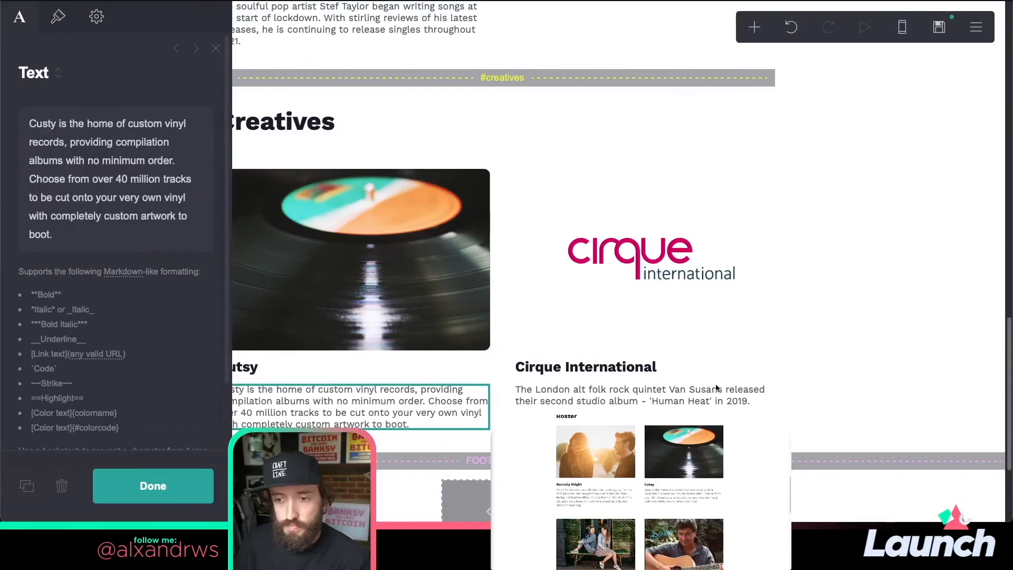
click(715, 389)
text(Cirque are an independent furniture dealership with a personal customer service, with design at their core. They pride themselves on the great services they offer, to fulfill the needs of all of their clients.)
- Duplicate the Creatives row and replace the left image in the copy with Loop Interiors International.jpg
scroll(489, 163, down, 5)
click(489, 163)
click(369, 237)
click(116, 168)
click(462, 300)
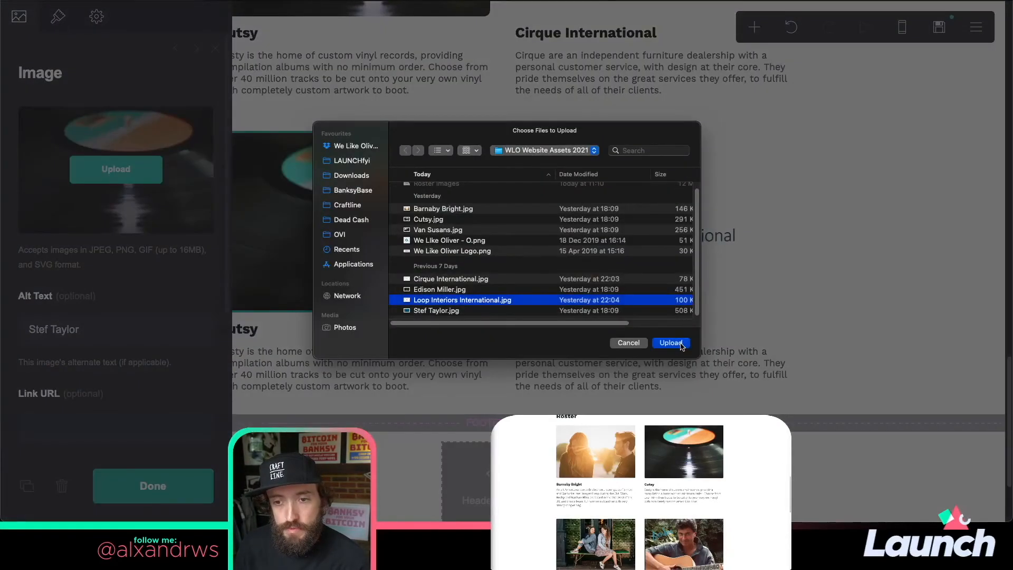
click(670, 342)
- Name the second row's left entry "Loop Interiors International" and replace its bio with the top end commercial interior design company description
click(264, 329)
text(Loop Interiors International)
click(349, 369)
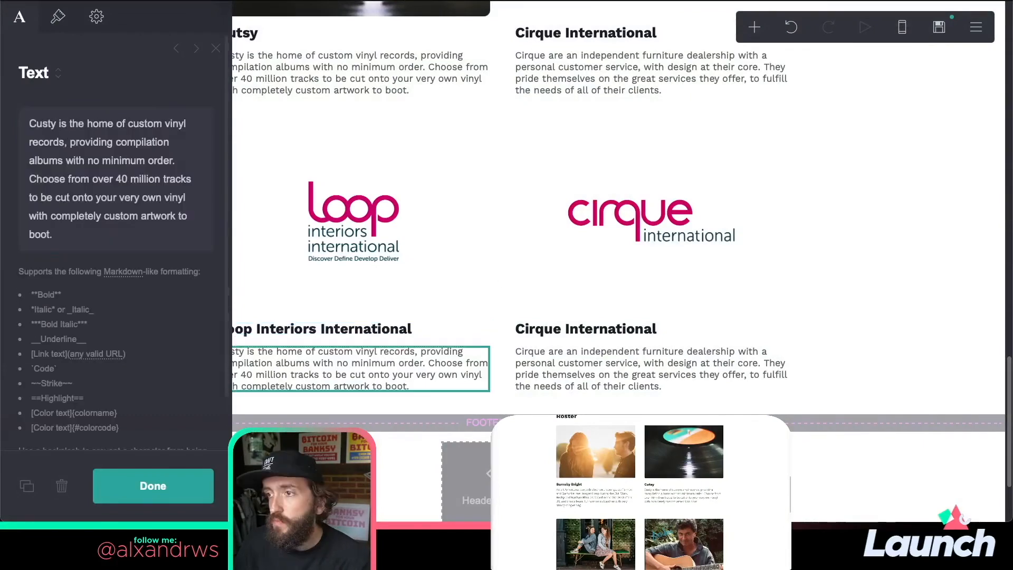
key(ctrl+a)
text(Loop are a top end commercial interior design company, working with prestigious clients to deliver their interior office spaces.  Strategy, architectural/technical design & delivery experts in commercial interior real estate.)
click(153, 486)
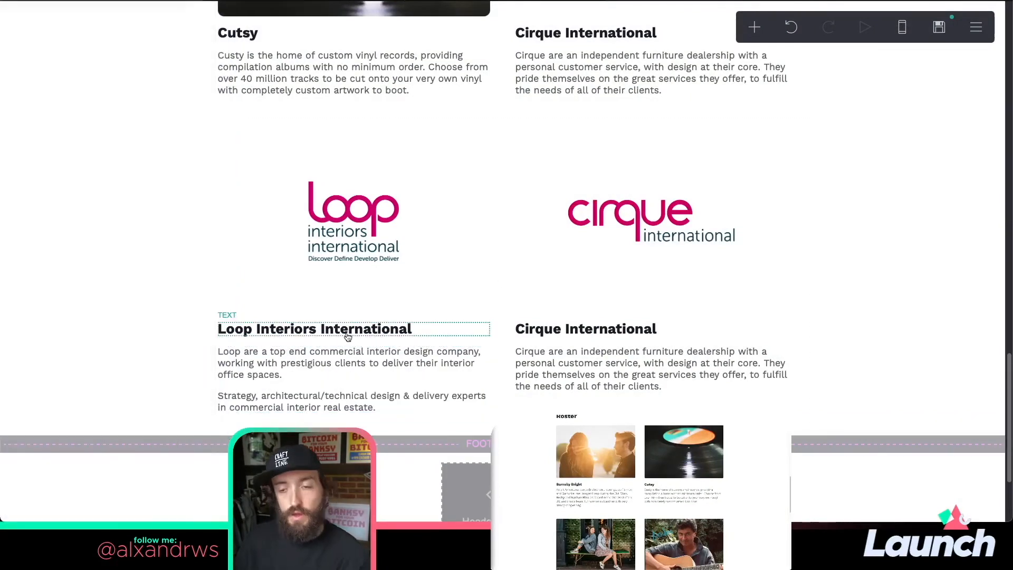
- Delete the duplicated Cirque International image, name and bio from the right column of the Loop Interiors row
scroll(674, 227, up, 2)
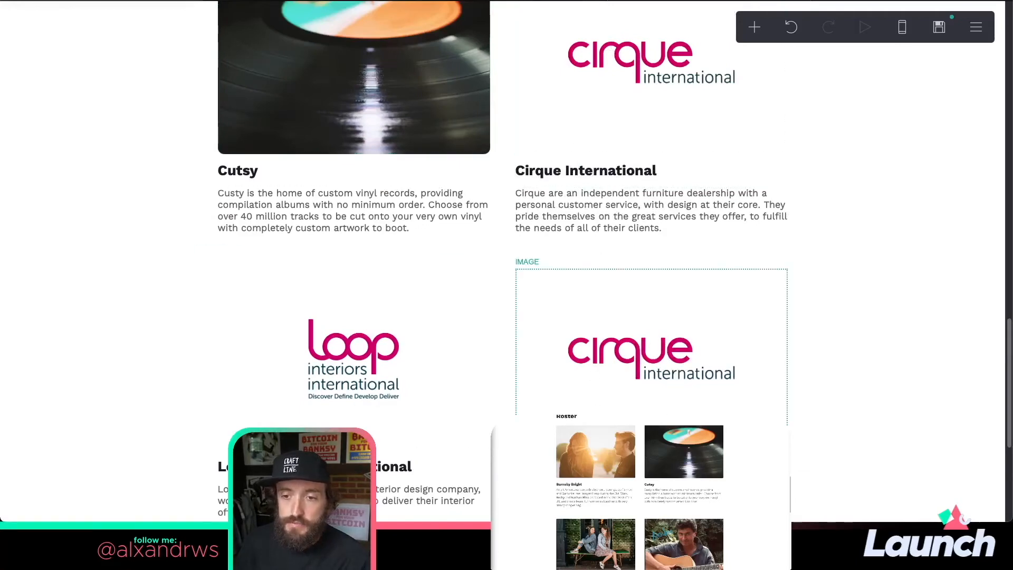
scroll(603, 259, down, 2)
click(664, 241)
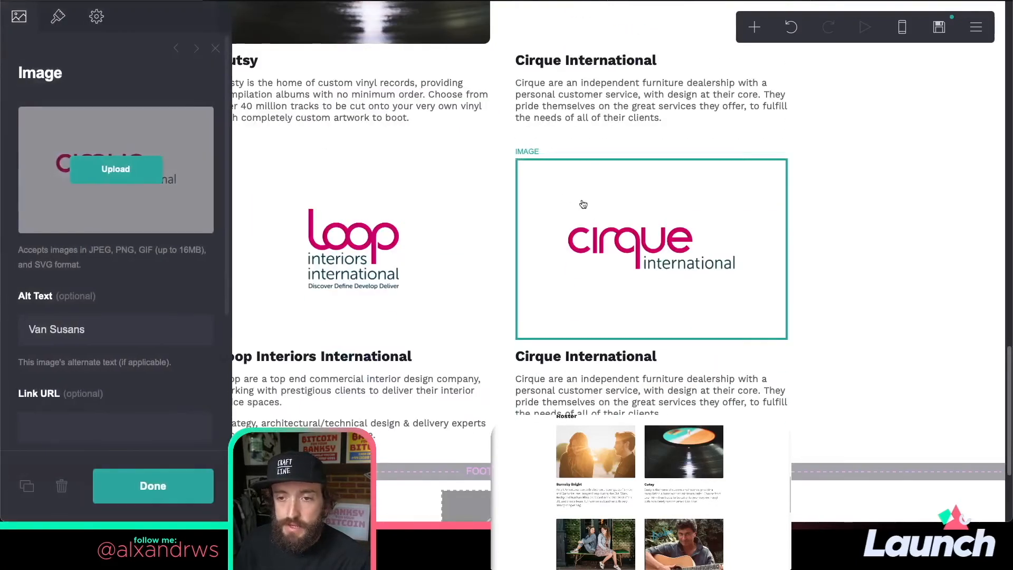
click(58, 485)
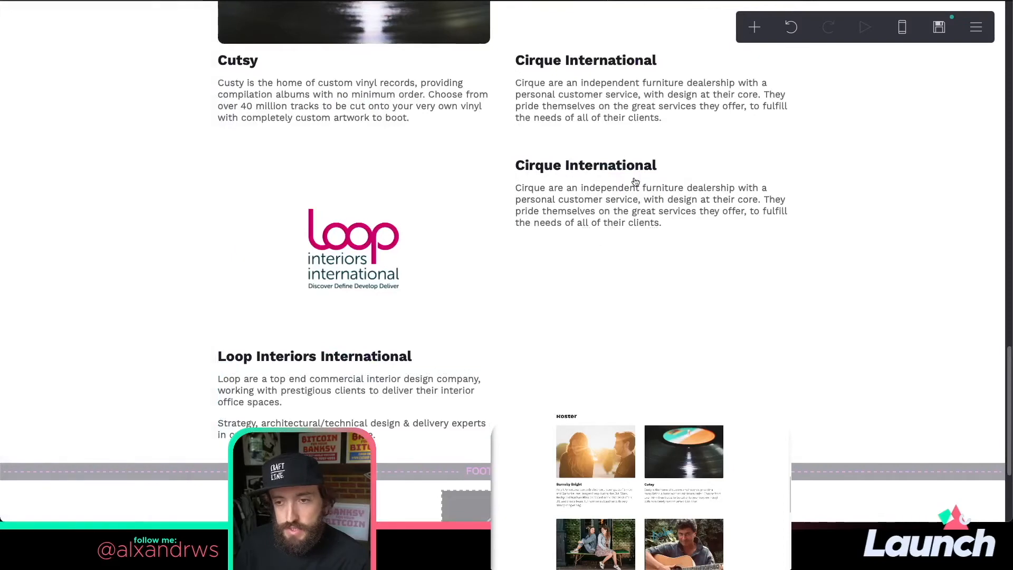
click(635, 167)
click(62, 486)
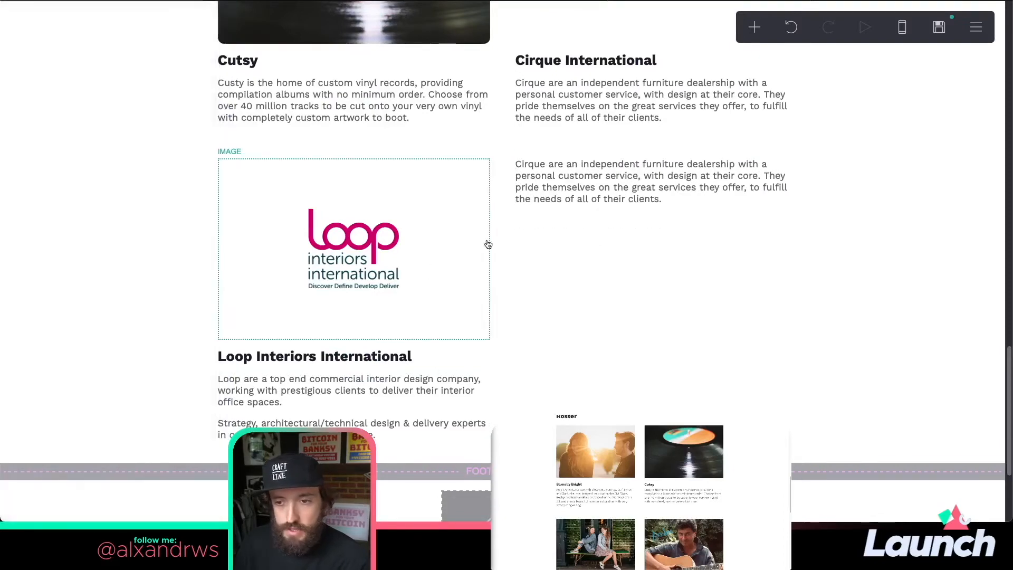
click(570, 198)
click(62, 486)
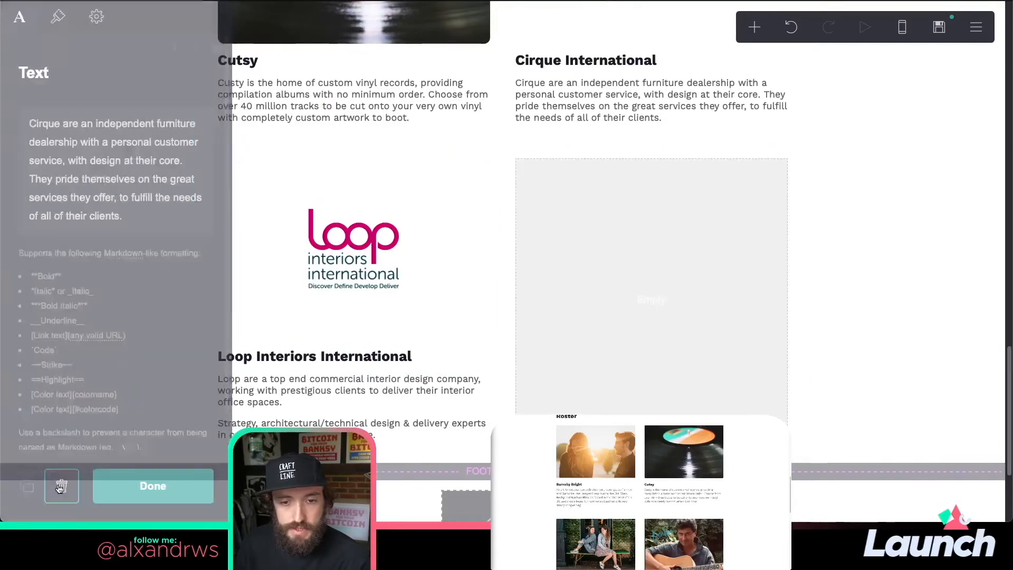
- Set the empty right column of the Loop Interiors container to spacer only
click(496, 156)
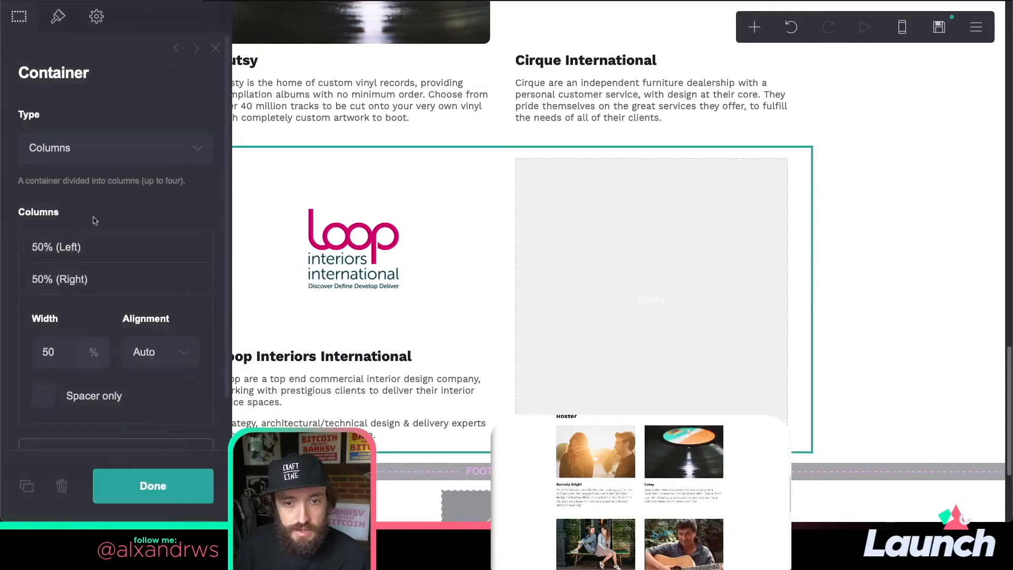
scroll(95, 220, down, 2)
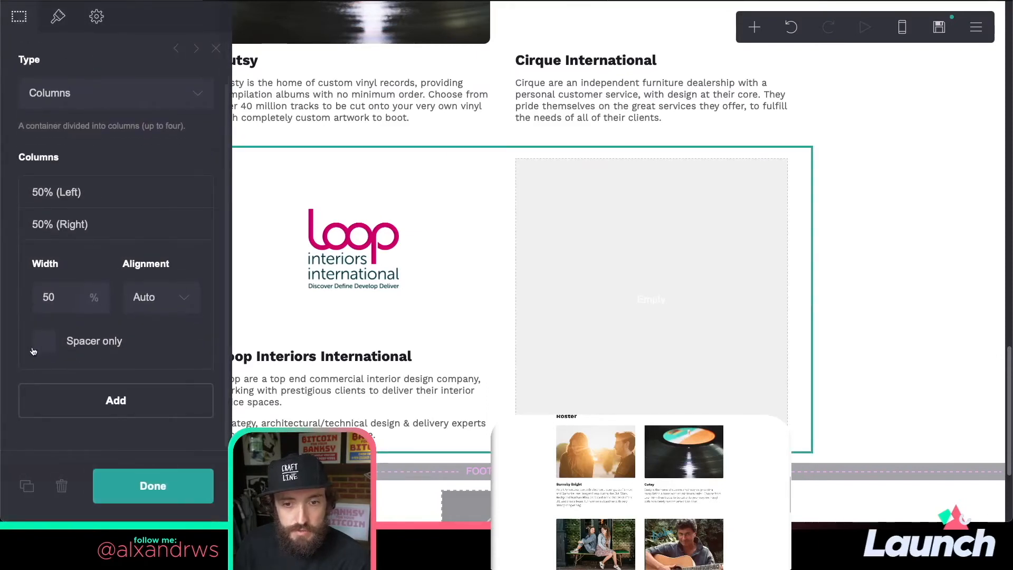
click(45, 342)
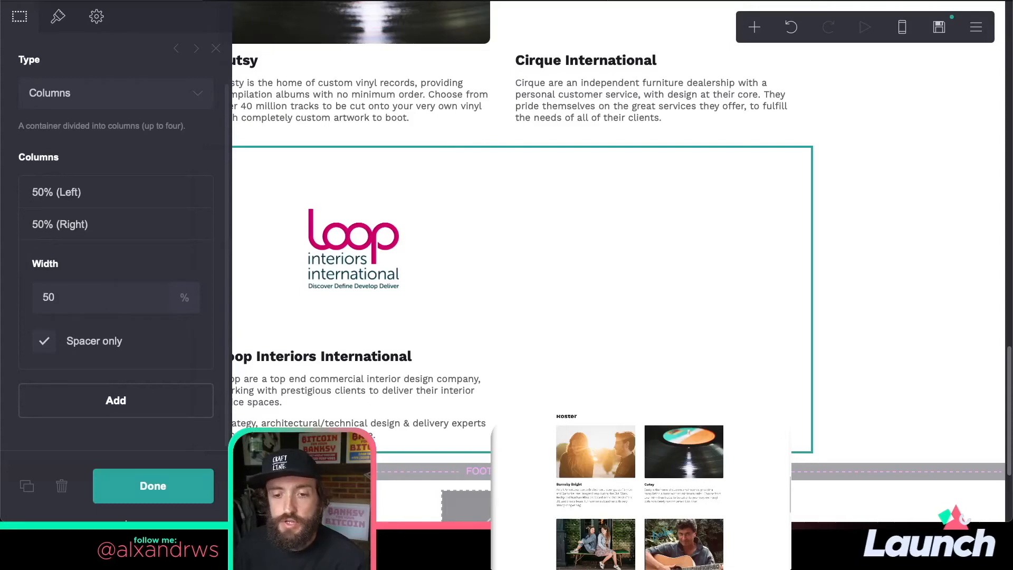
click(141, 492)
- Add a container directly below the footer marker, set its type to Columns and extend it to three columns
scroll(597, 380, up, 5)
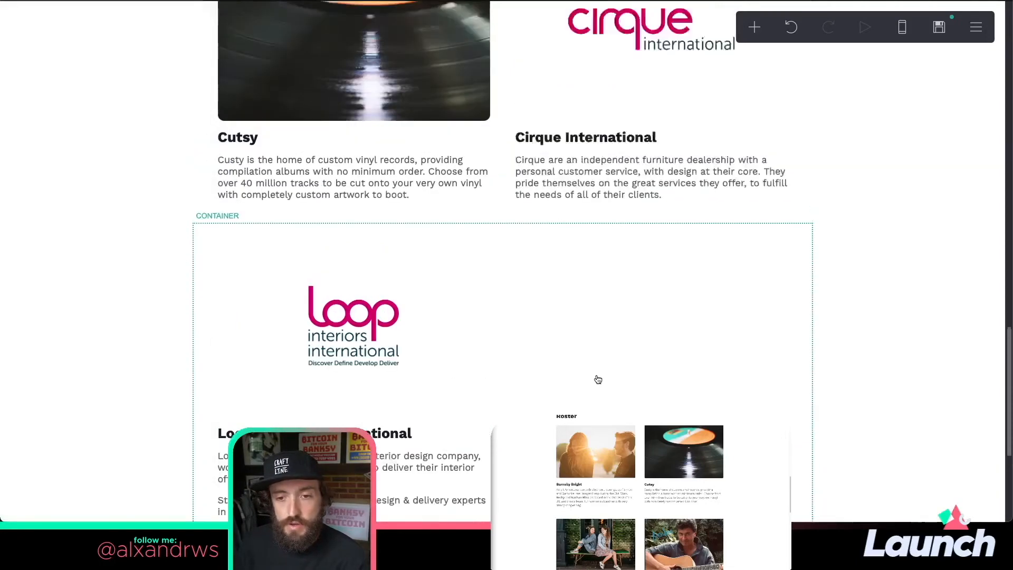
scroll(598, 380, down, 7)
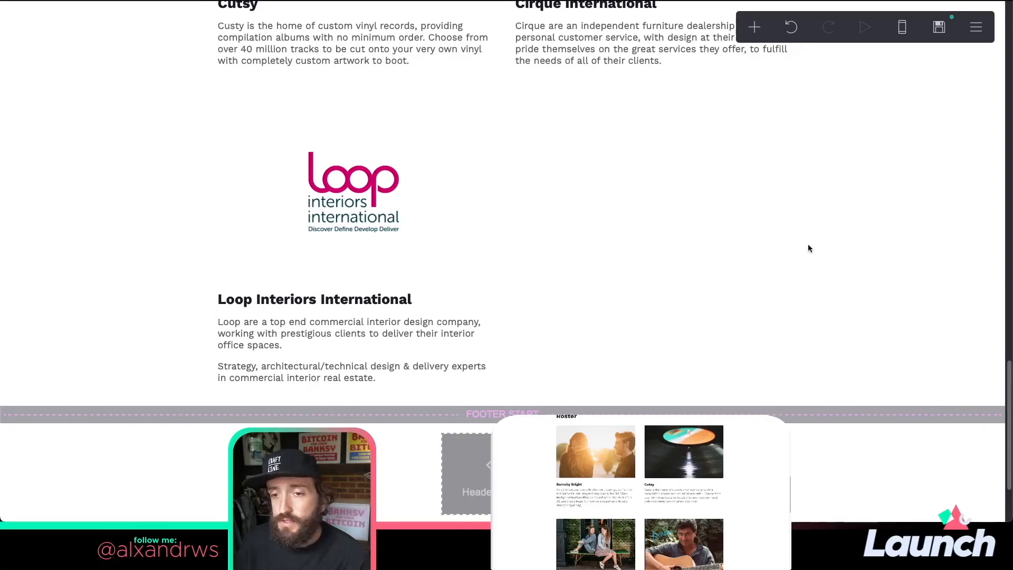
scroll(808, 244, down, 2)
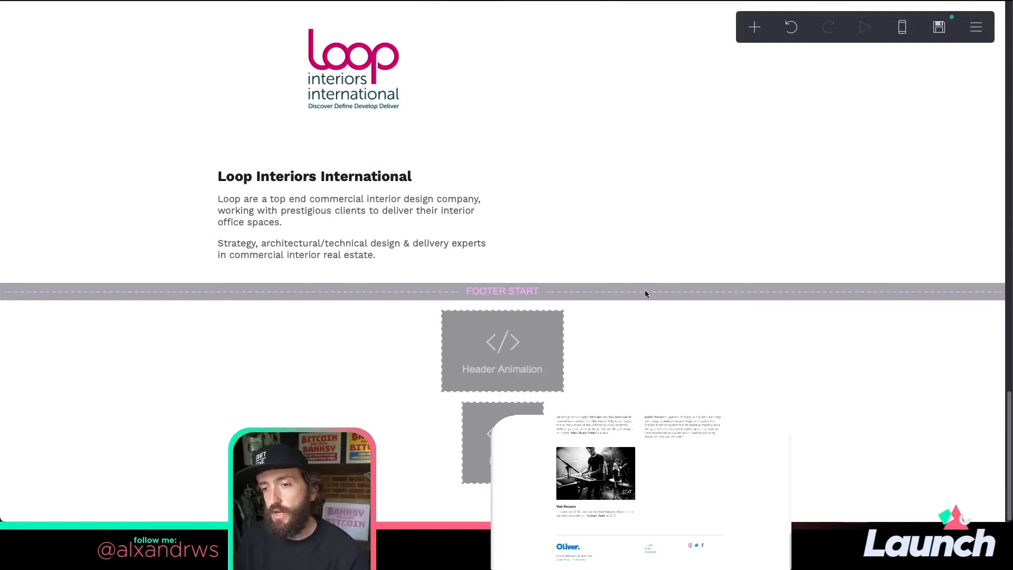
click(501, 293)
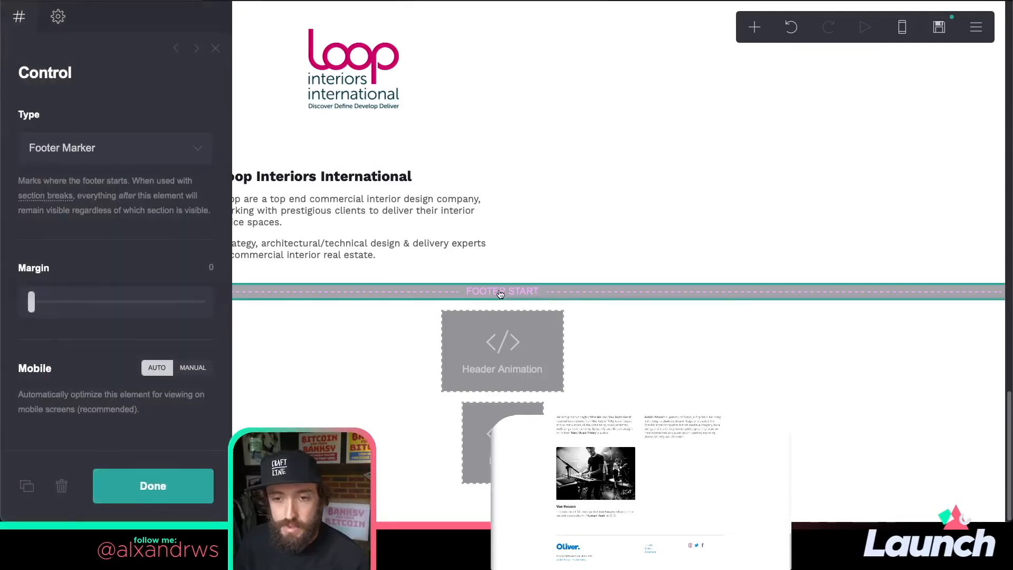
click(754, 27)
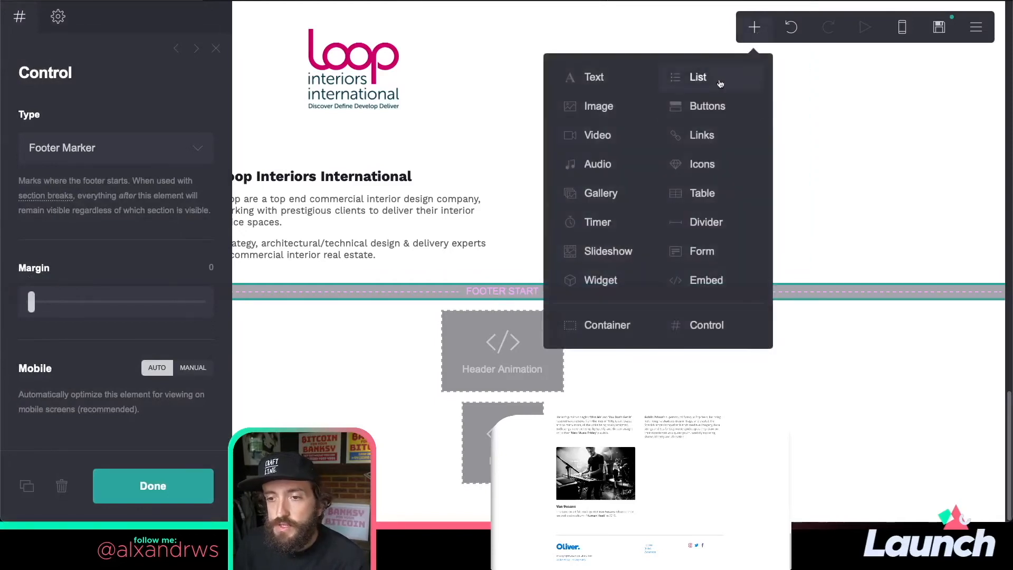
click(619, 330)
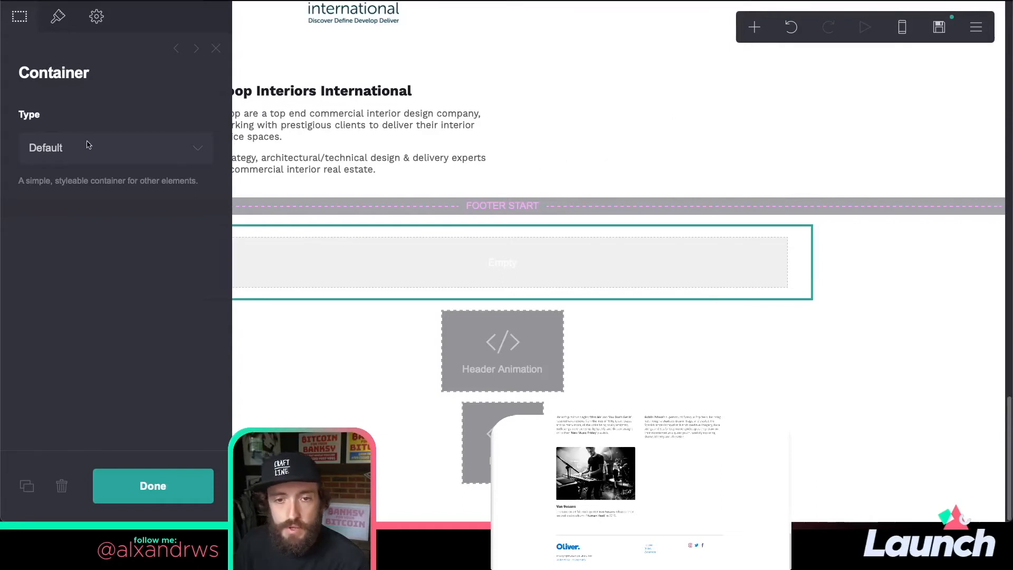
click(85, 161)
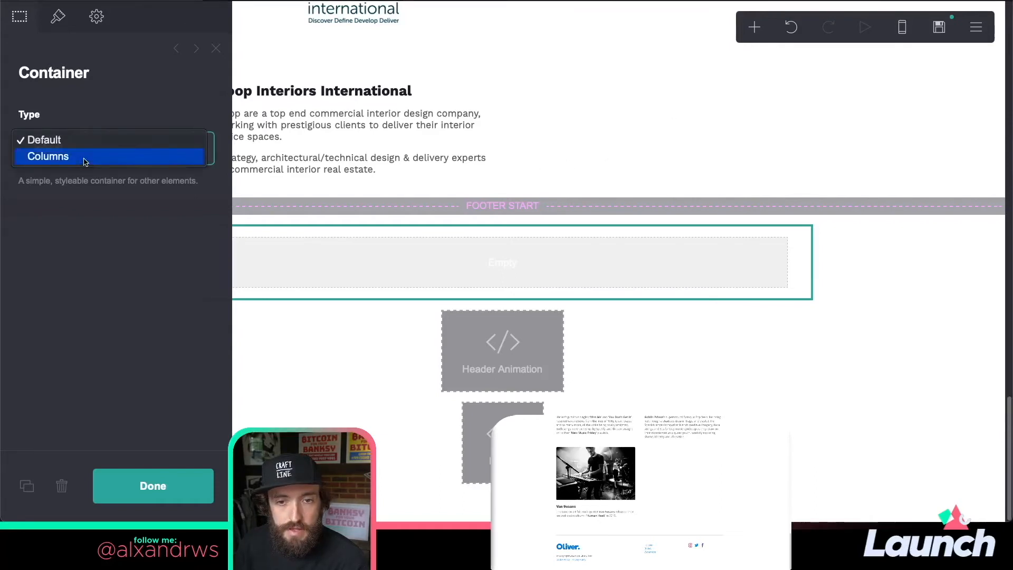
click(85, 159)
scroll(131, 250, down, 1)
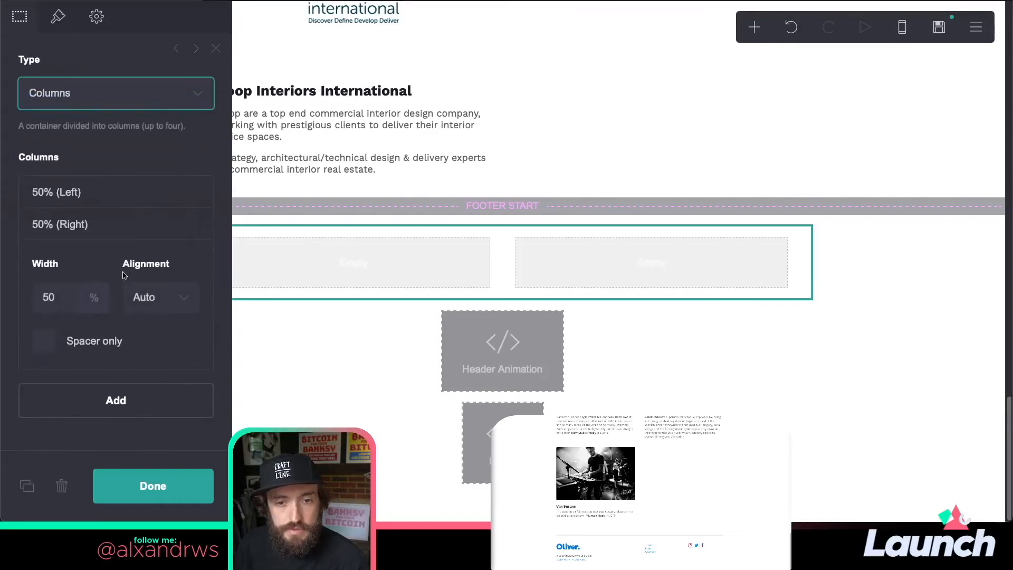
click(119, 399)
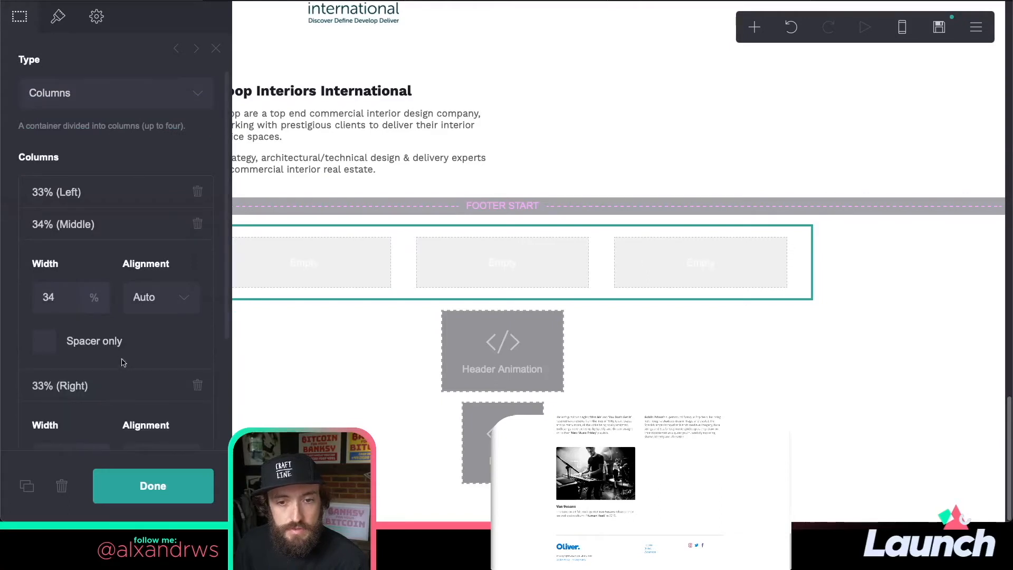
scroll(121, 351, down, 1)
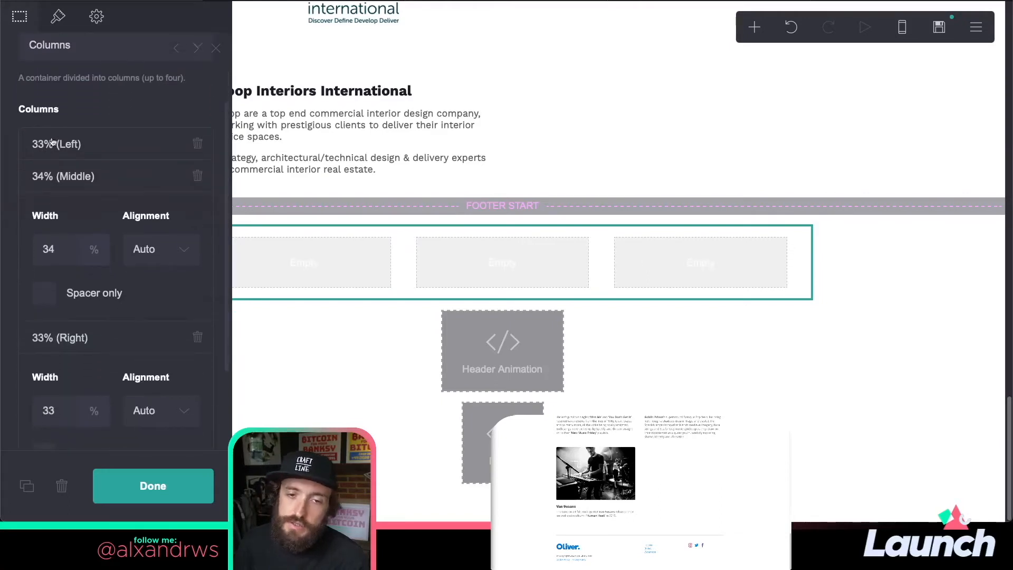
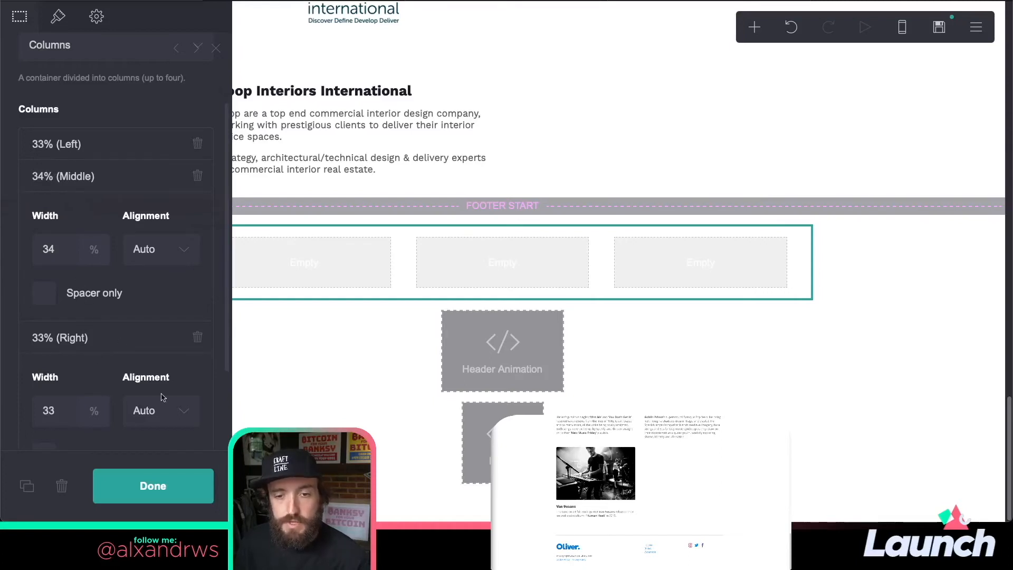
click(173, 492)
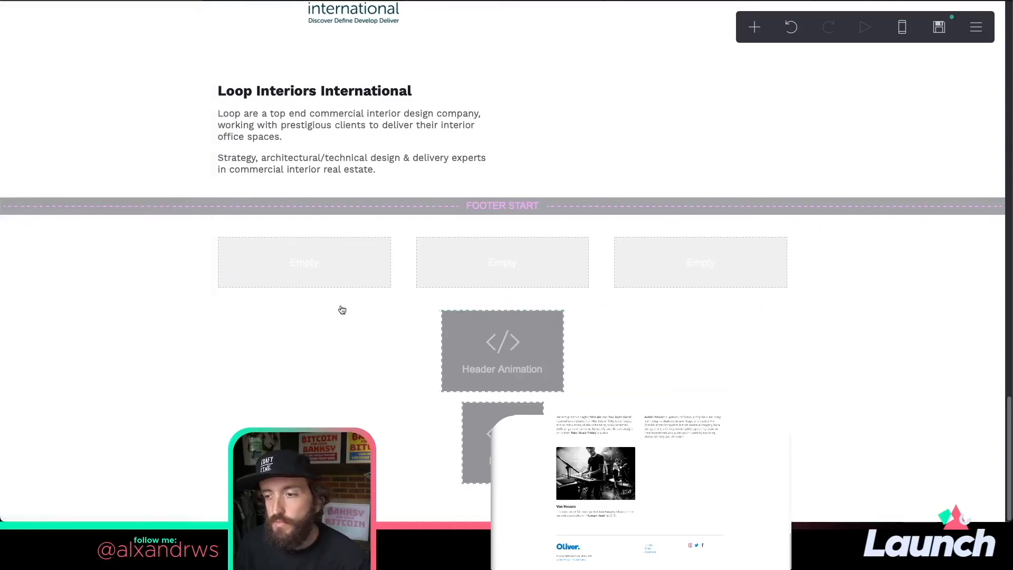
- Add an image element to the first footer column and upload We Like Oliver Logo.png into it
click(400, 234)
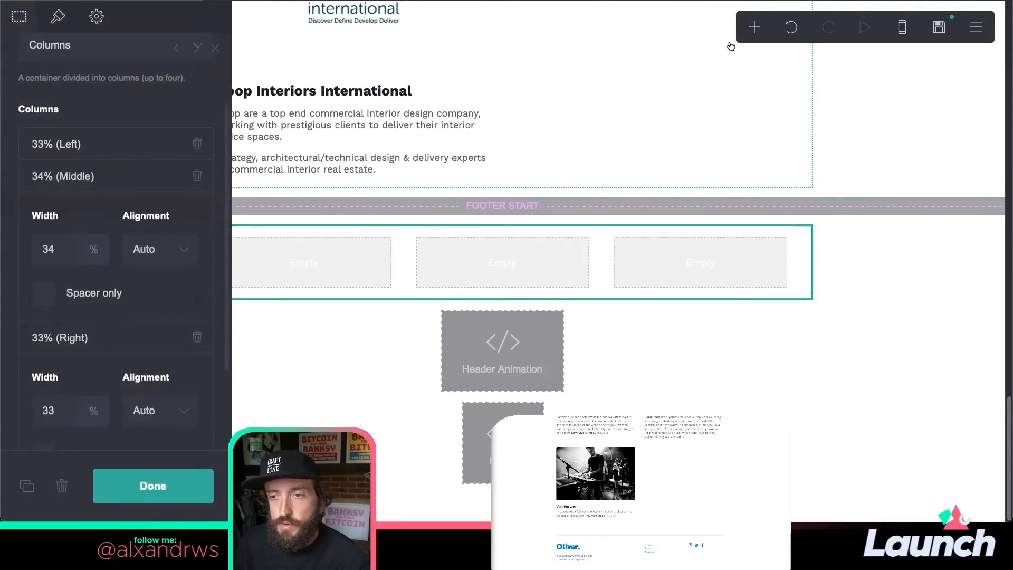
click(754, 27)
click(627, 105)
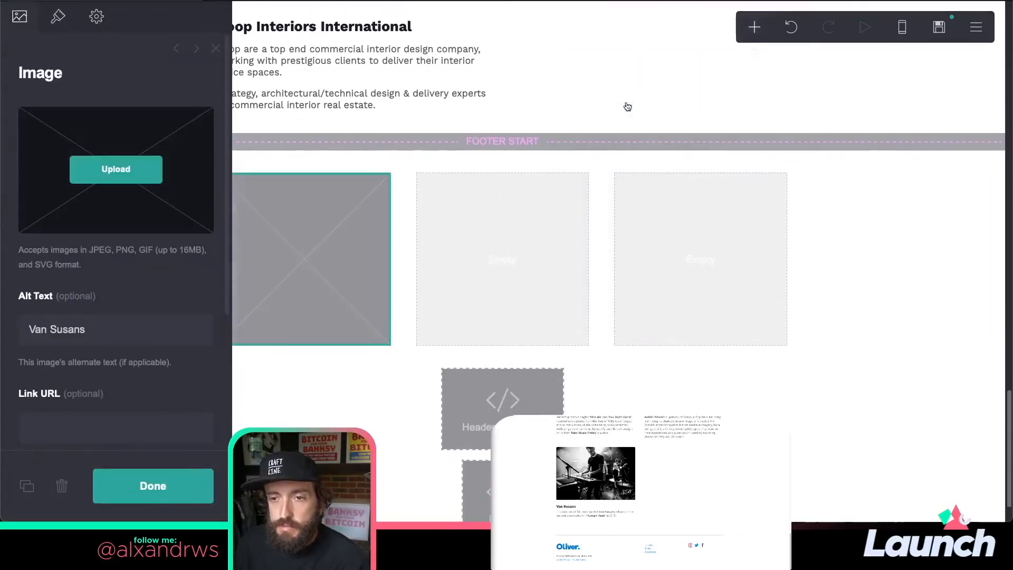
click(116, 170)
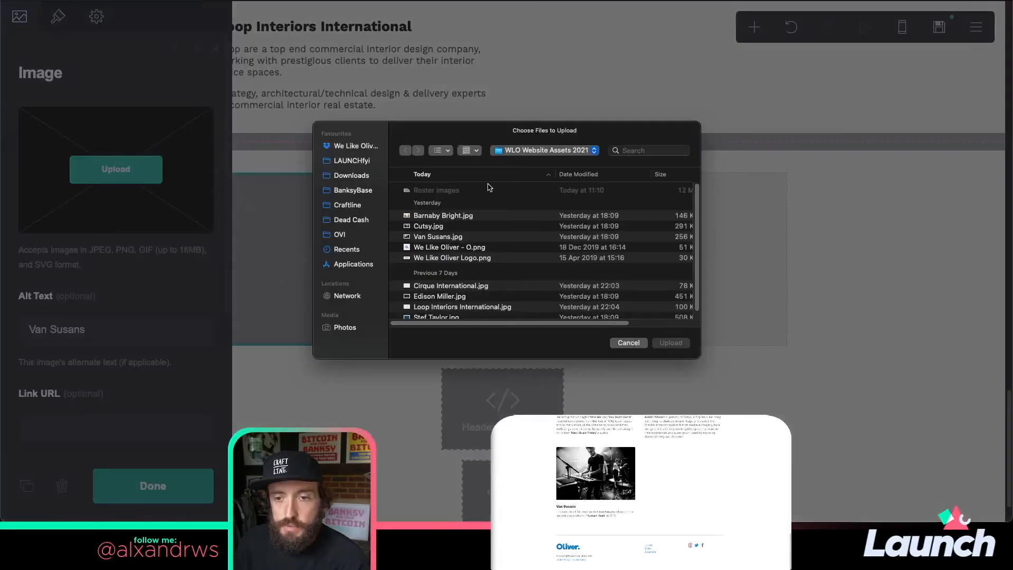
click(467, 258)
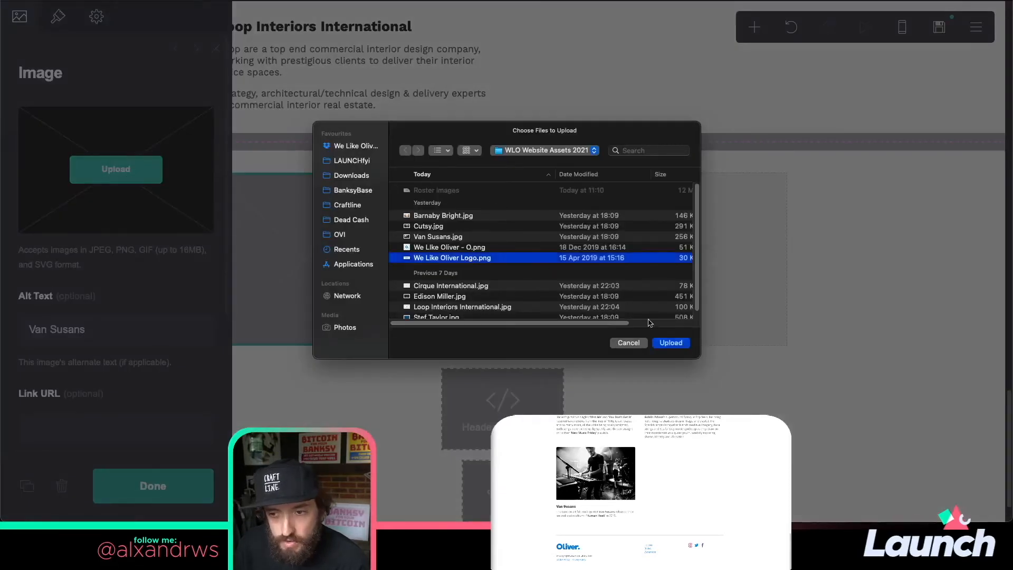
click(670, 343)
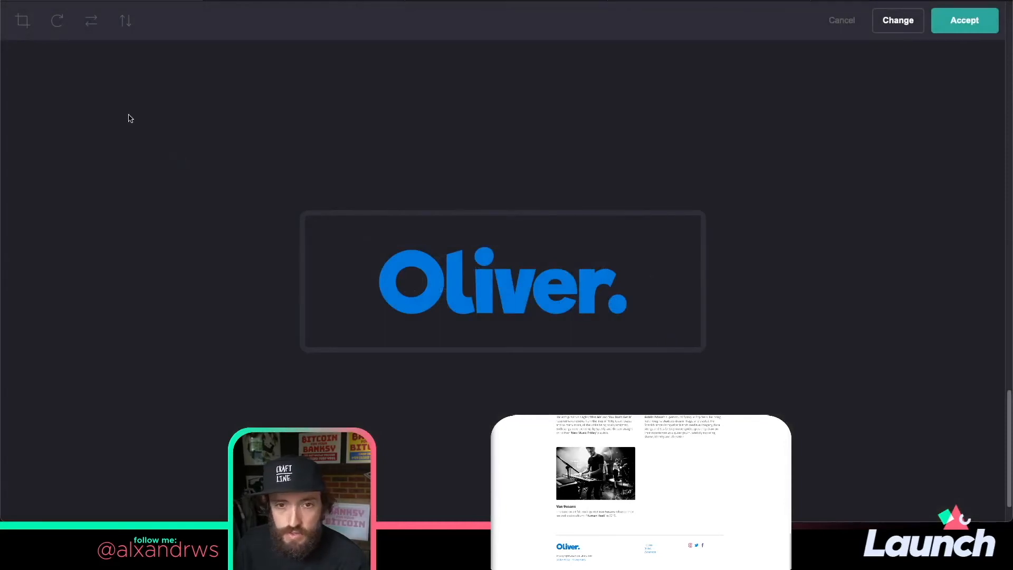
- Crop the uploaded logo so the frame fits closely around the full Oliver wordmark, and accept the crop
click(27, 28)
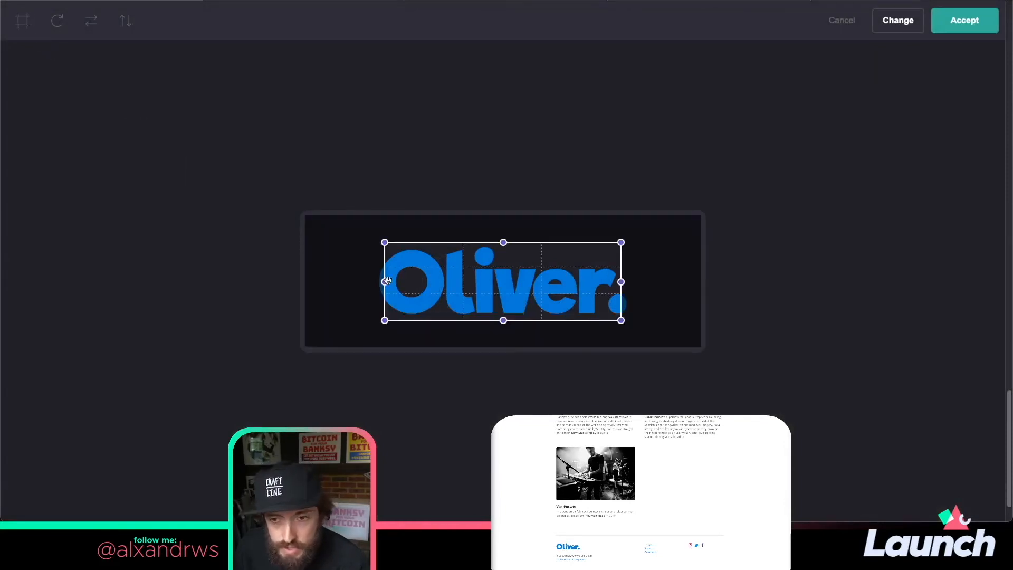
drag(385, 282, 378, 283)
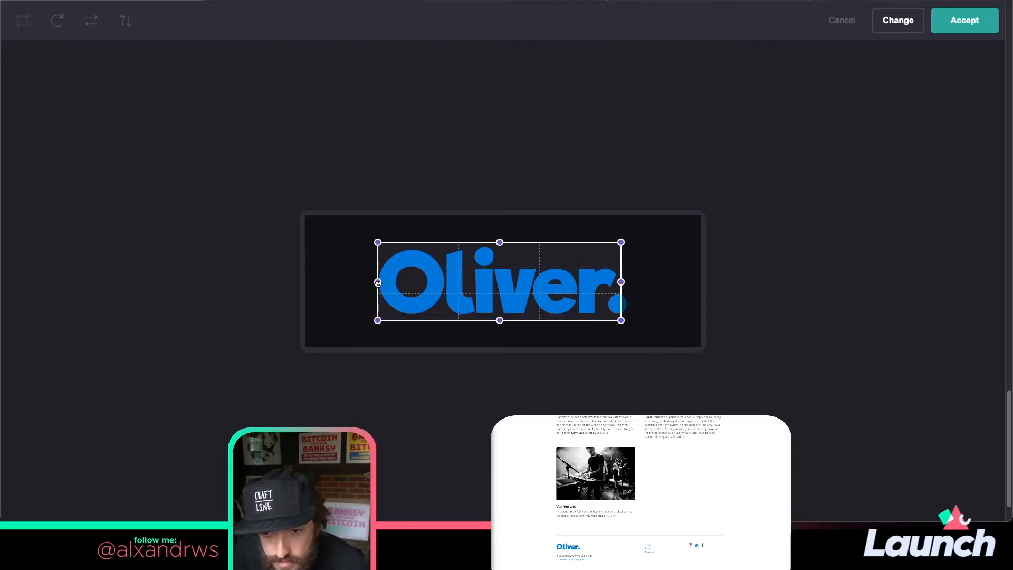
drag(621, 282, 629, 283)
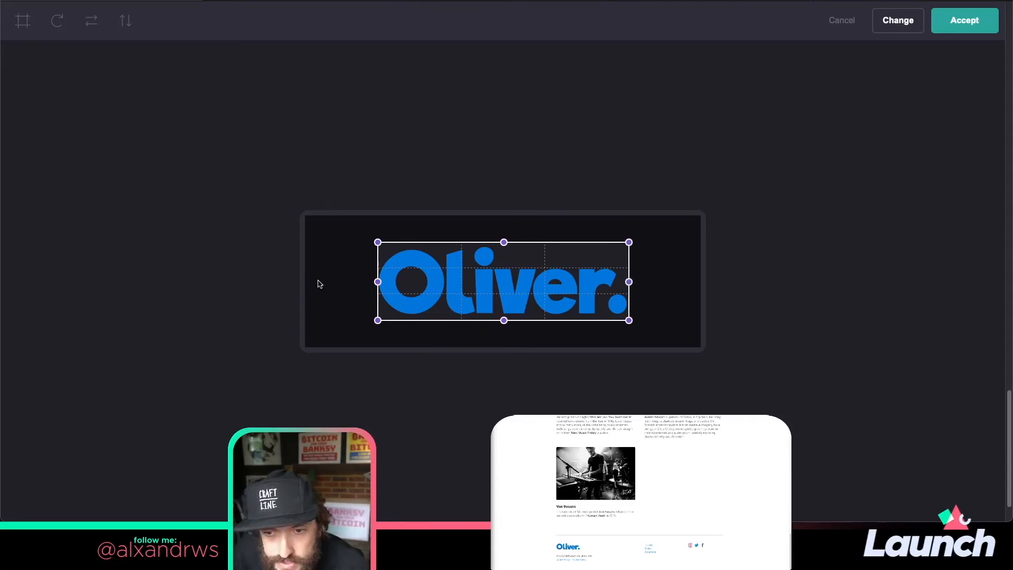
drag(378, 282, 377, 282)
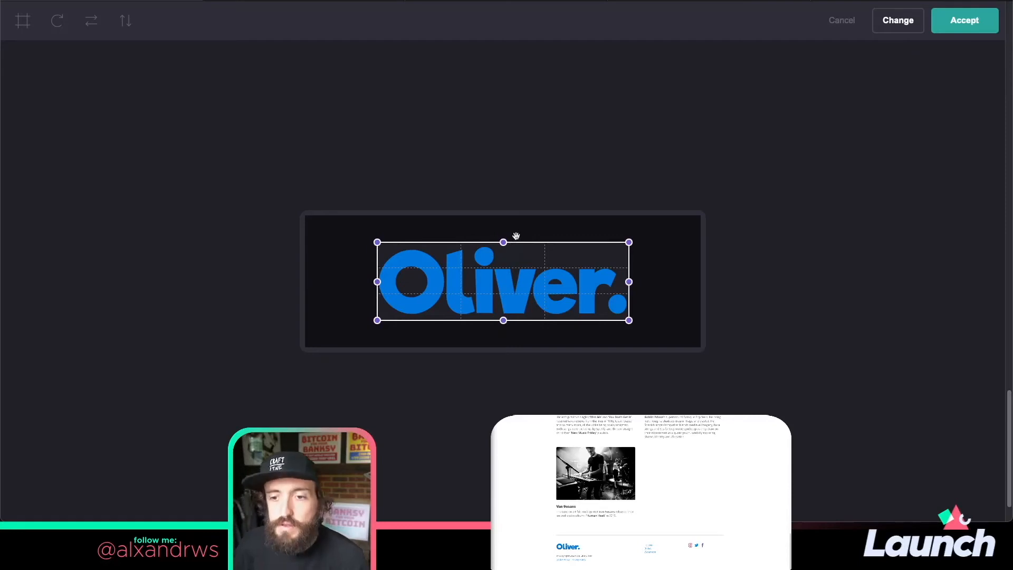
click(974, 22)
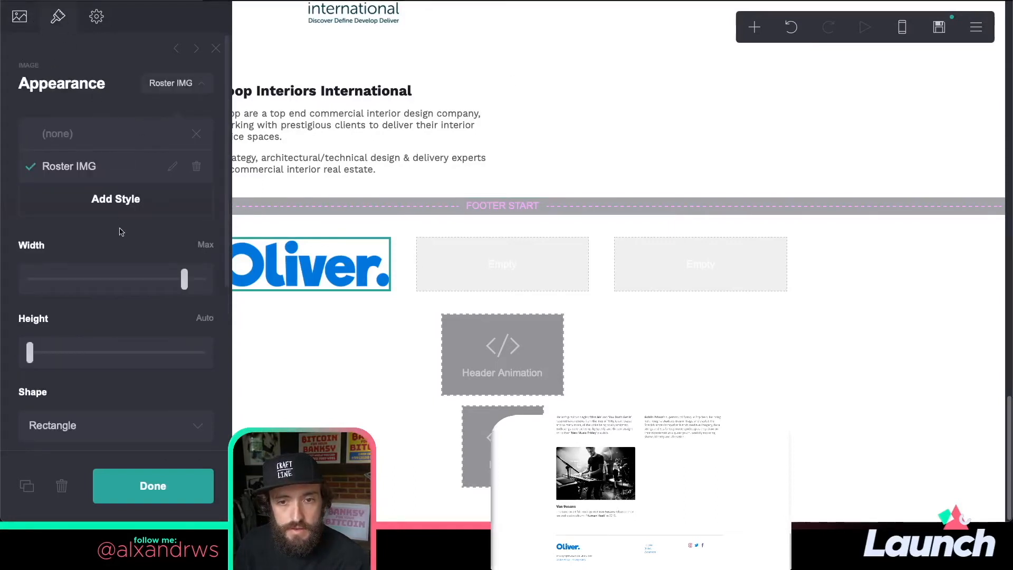
- Set the footer logo's width to 6.5
drag(183, 280, 44, 288)
click(207, 242)
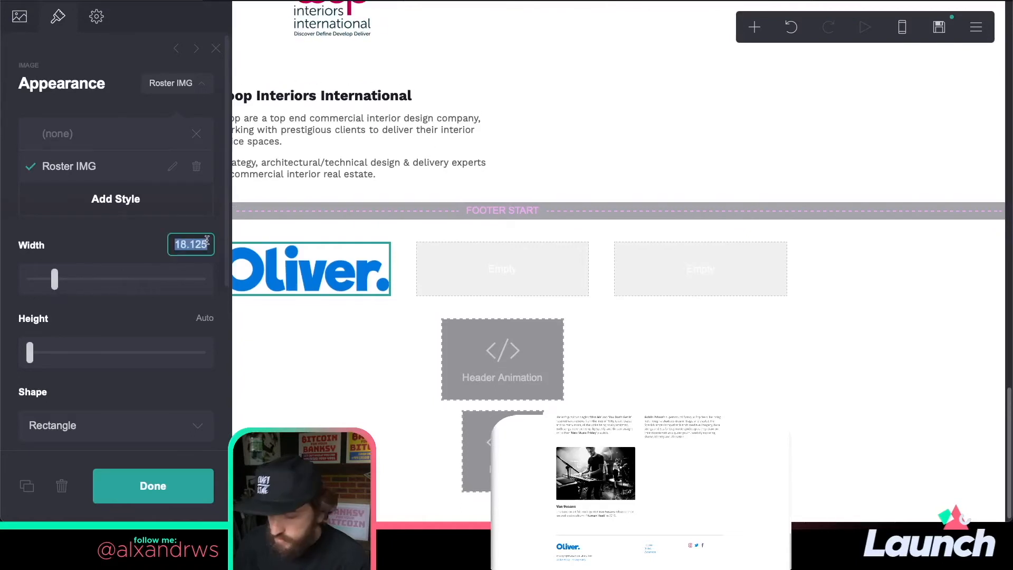
key(BackSpace)
text(6.5)
key(Tab)
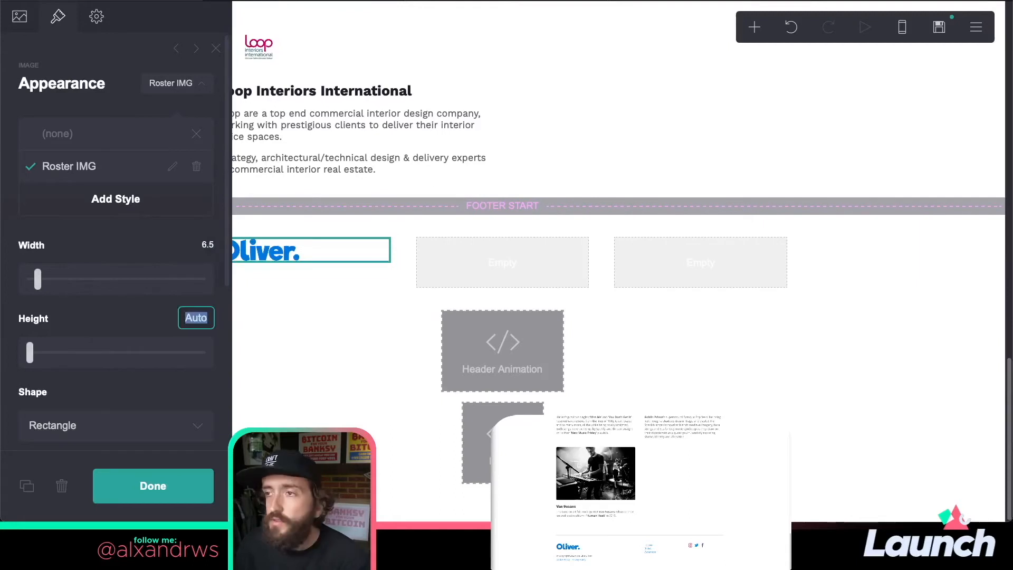
- Turn off corner rounding on the footer logo and finish editing the image
scroll(186, 313, down, 5)
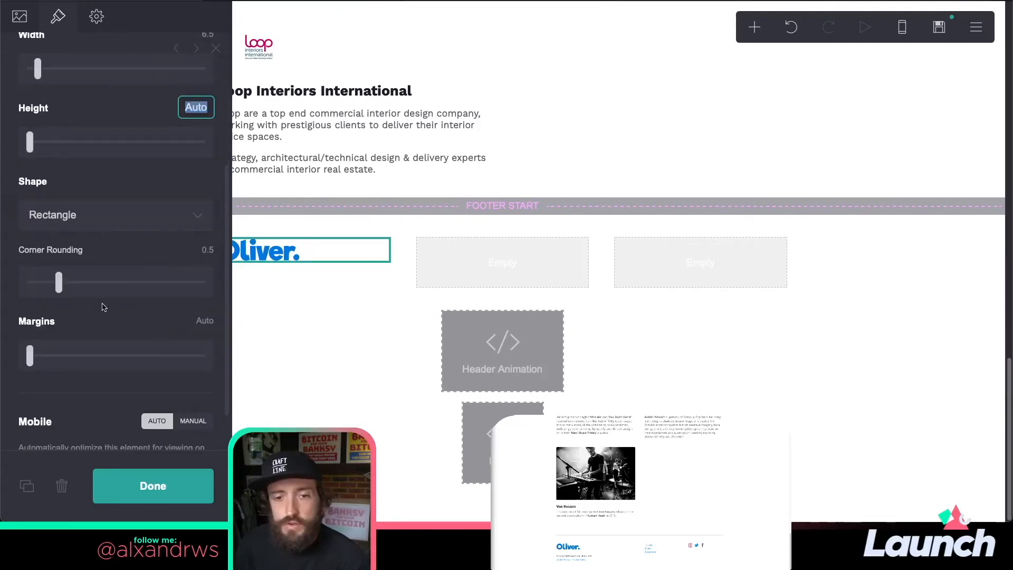
drag(58, 284, 13, 284)
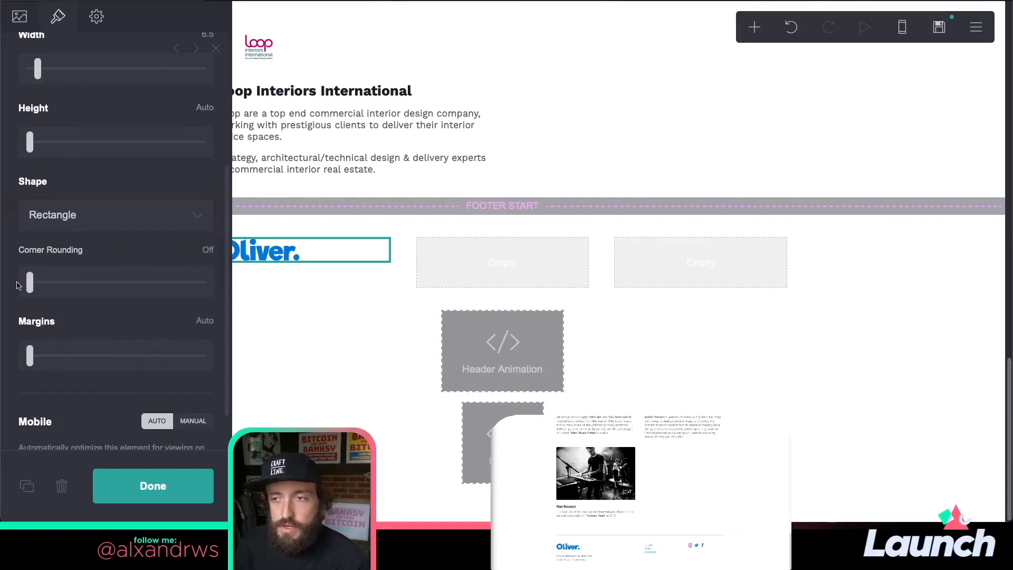
scroll(123, 338, down, 1)
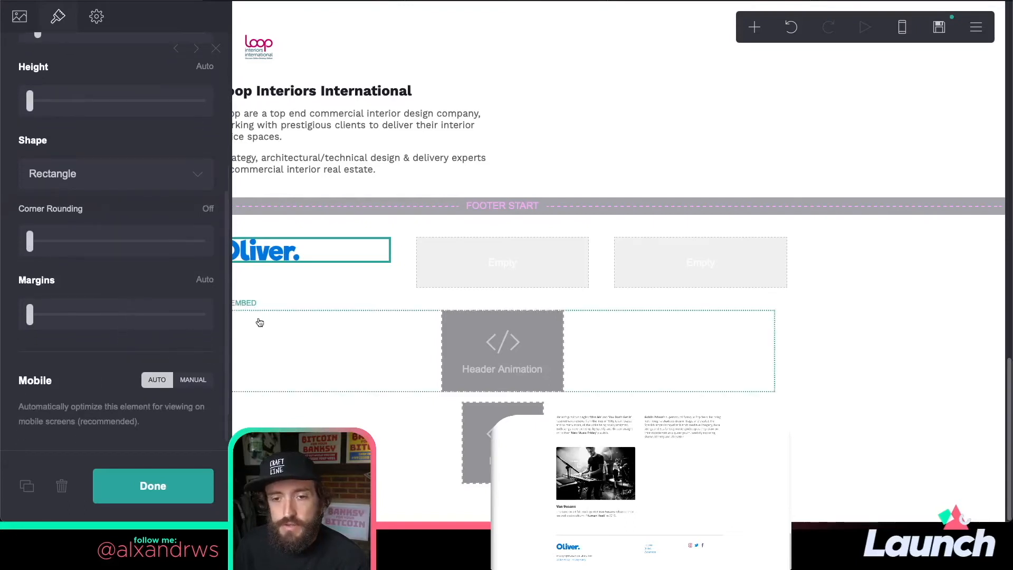
click(165, 486)
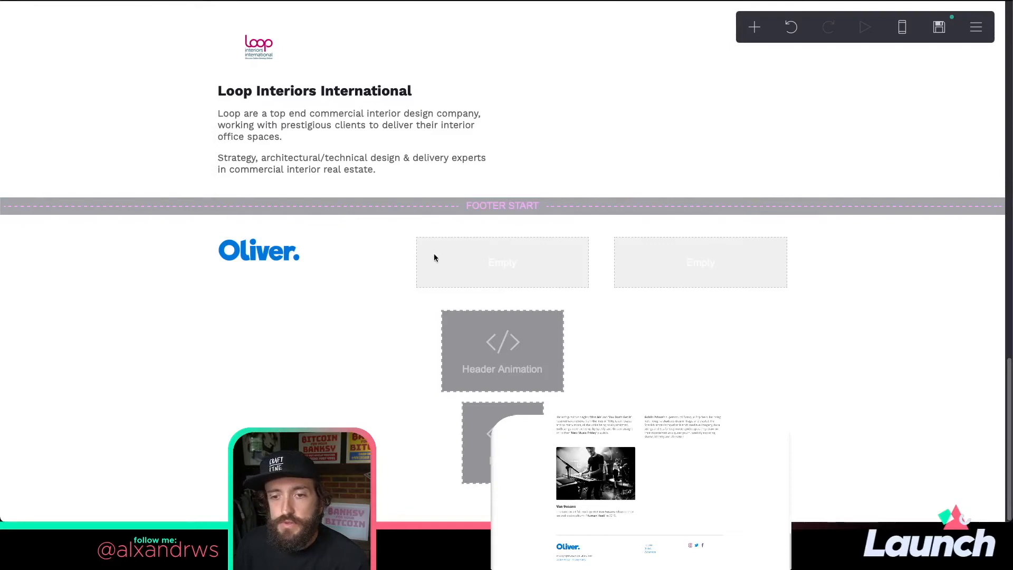
- Add a text element directly below the footer logo and set its style to (none)
click(314, 254)
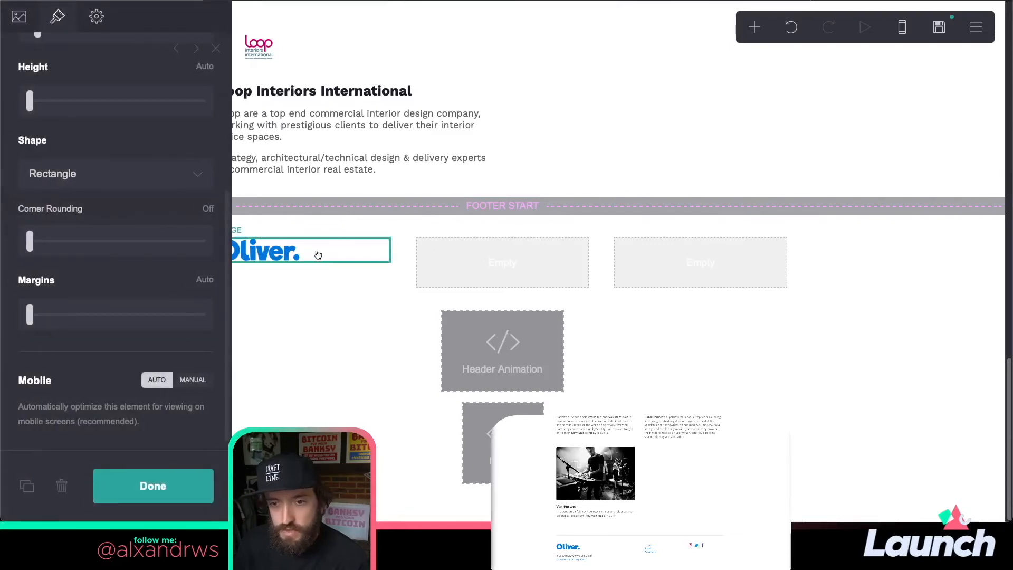
click(754, 27)
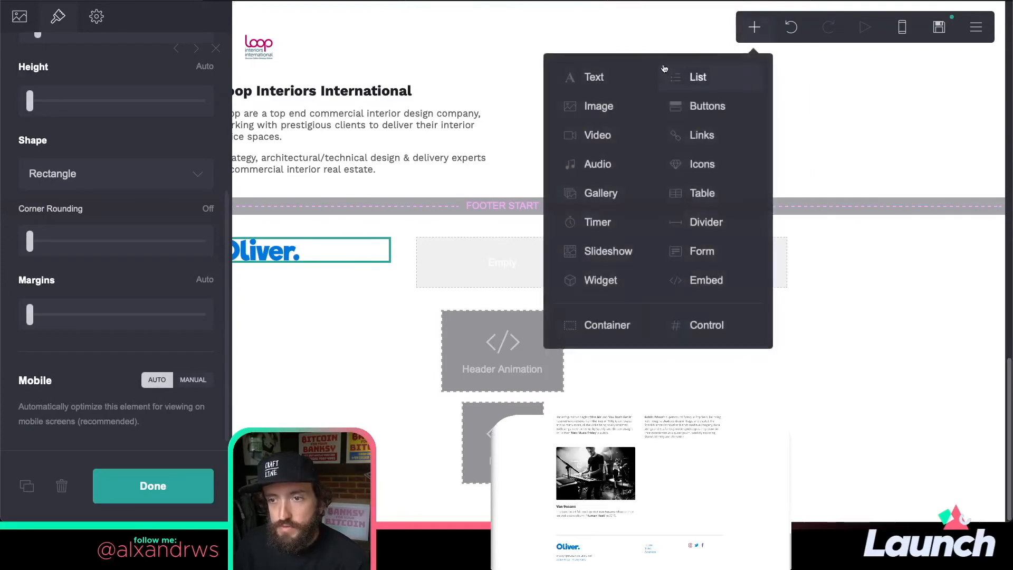
click(613, 79)
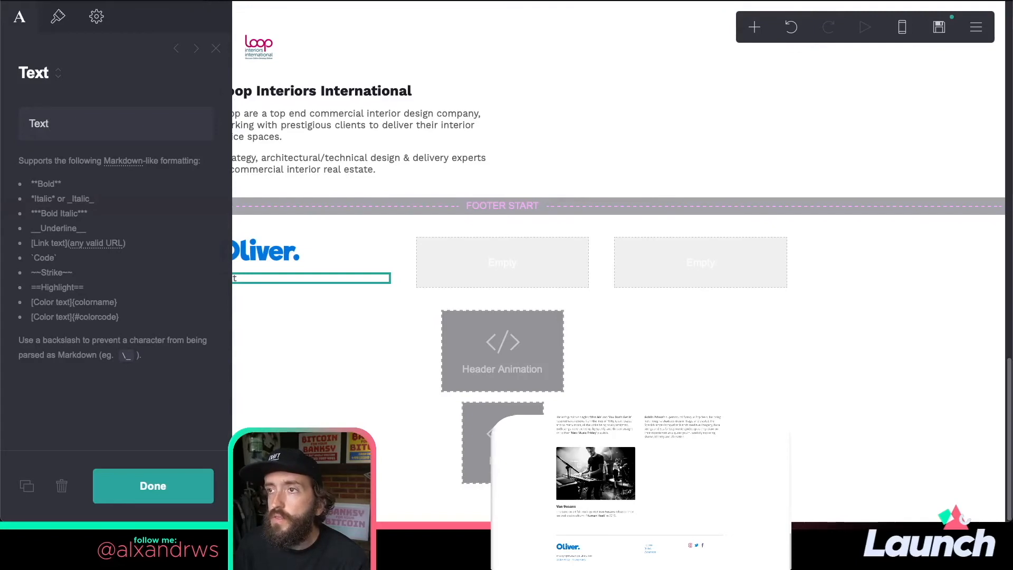
click(58, 17)
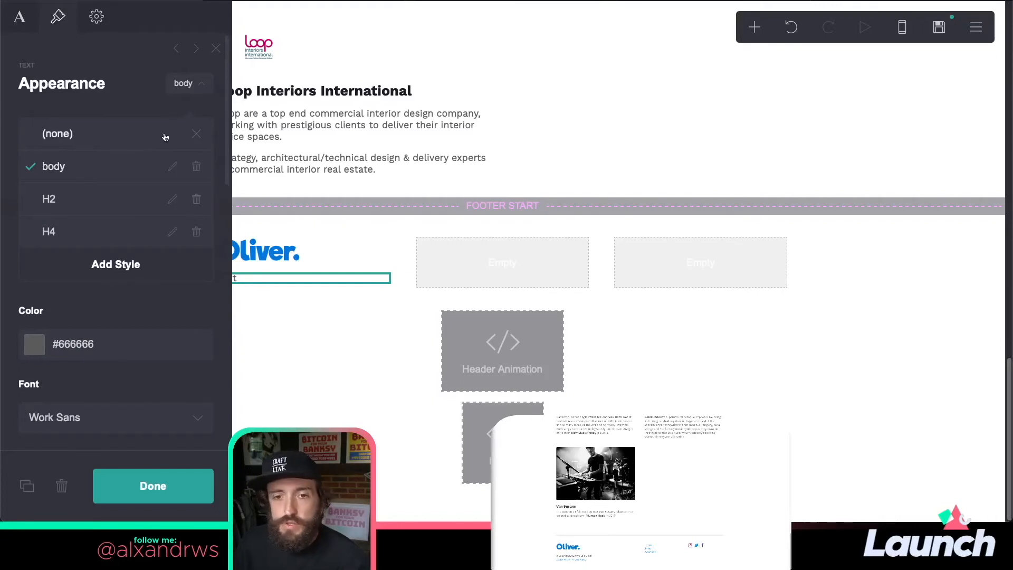
click(81, 136)
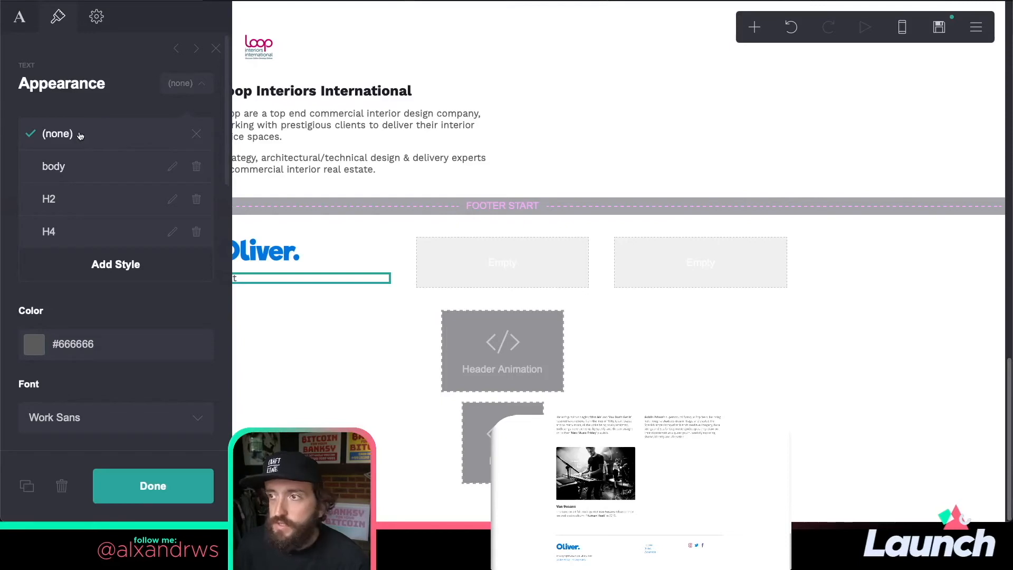
- Set the new footer text's size to 0.625 and its line spacing to 1.75
scroll(94, 238, down, 3)
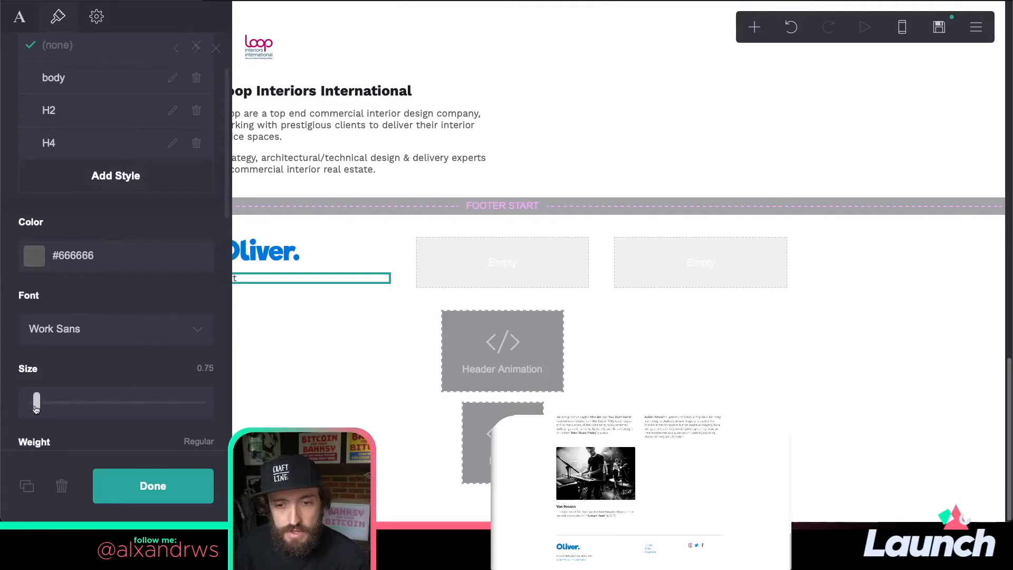
drag(36, 410, 33, 410)
scroll(129, 391, down, 2)
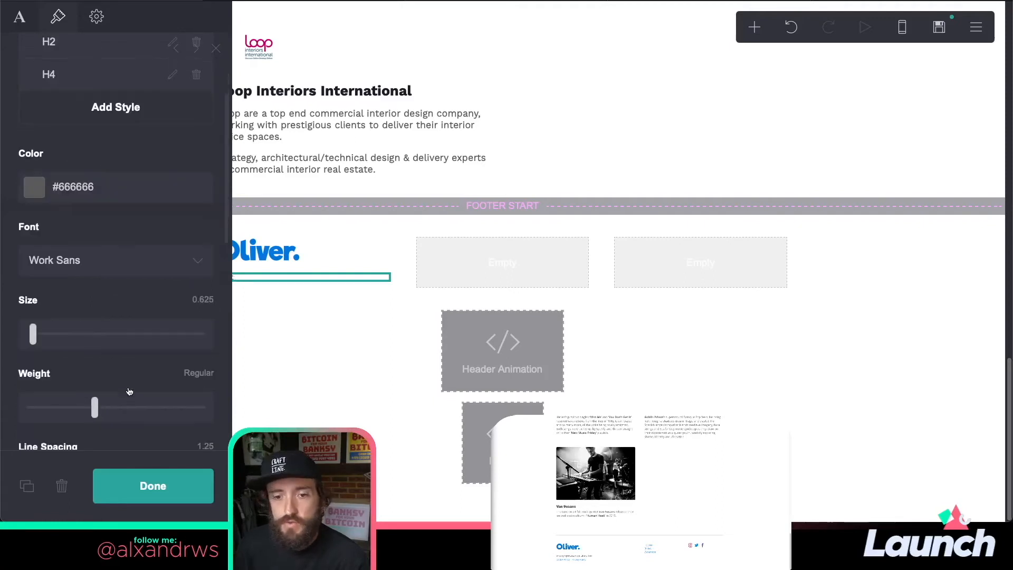
scroll(130, 390, down, 2)
scroll(129, 390, down, 1)
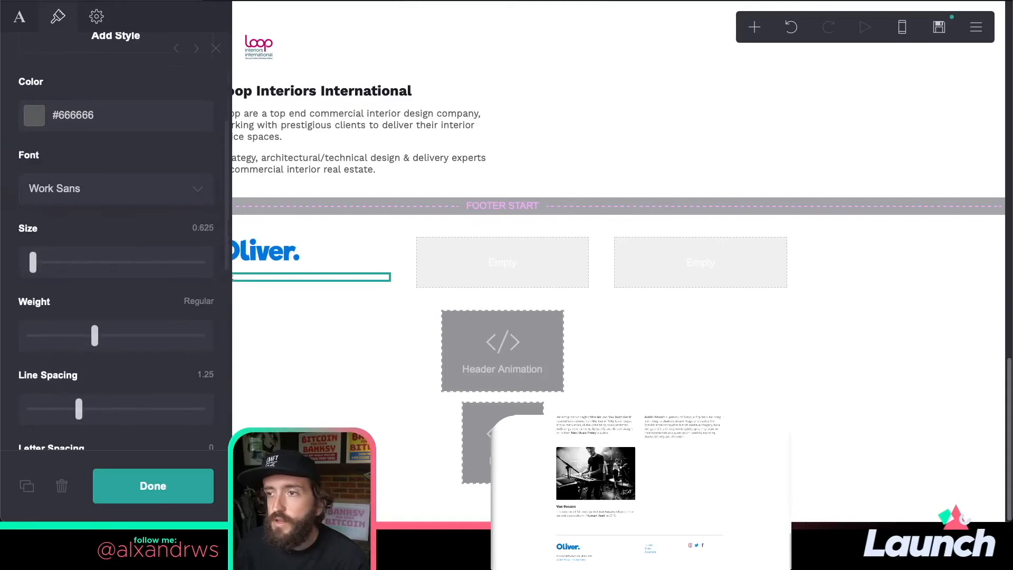
scroll(122, 390, down, 1)
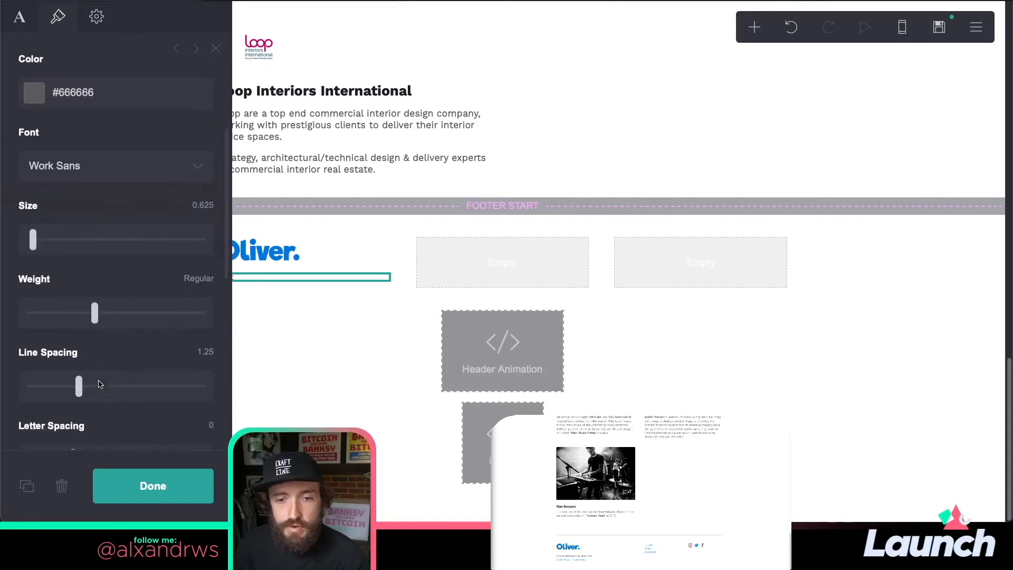
drag(79, 389, 127, 385)
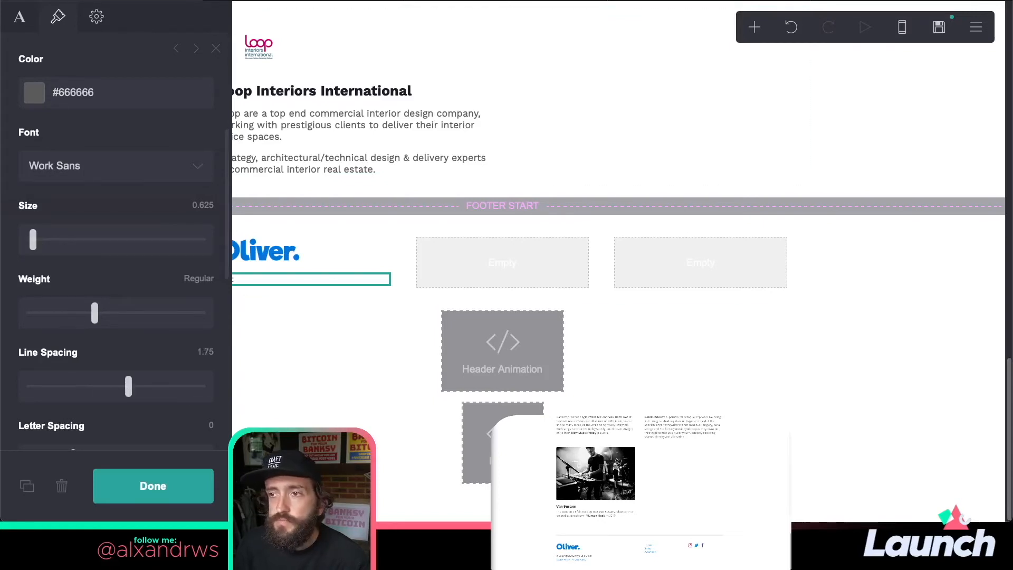
scroll(169, 362, down, 5)
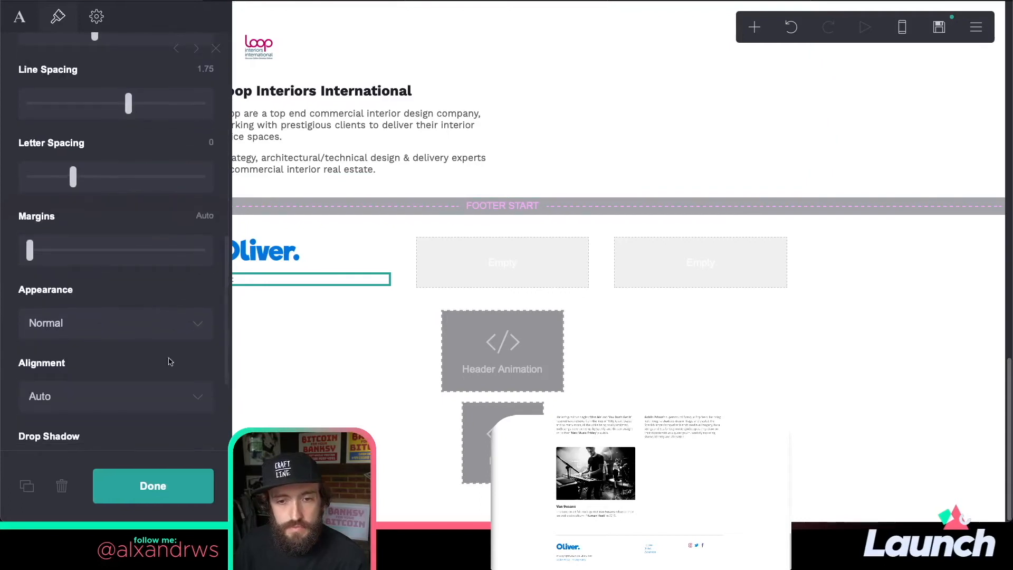
click(172, 479)
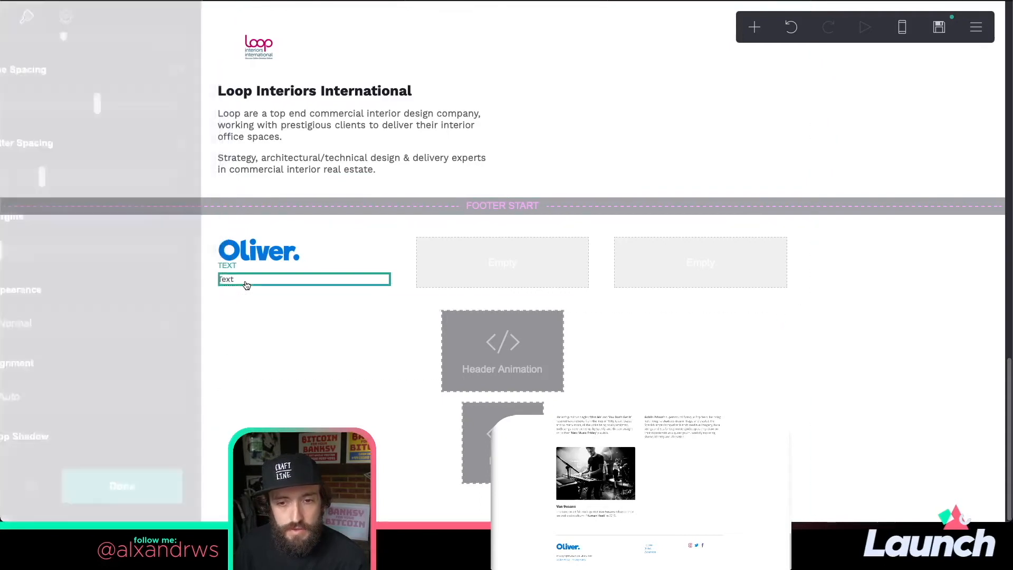
click(246, 286)
click(21, 13)
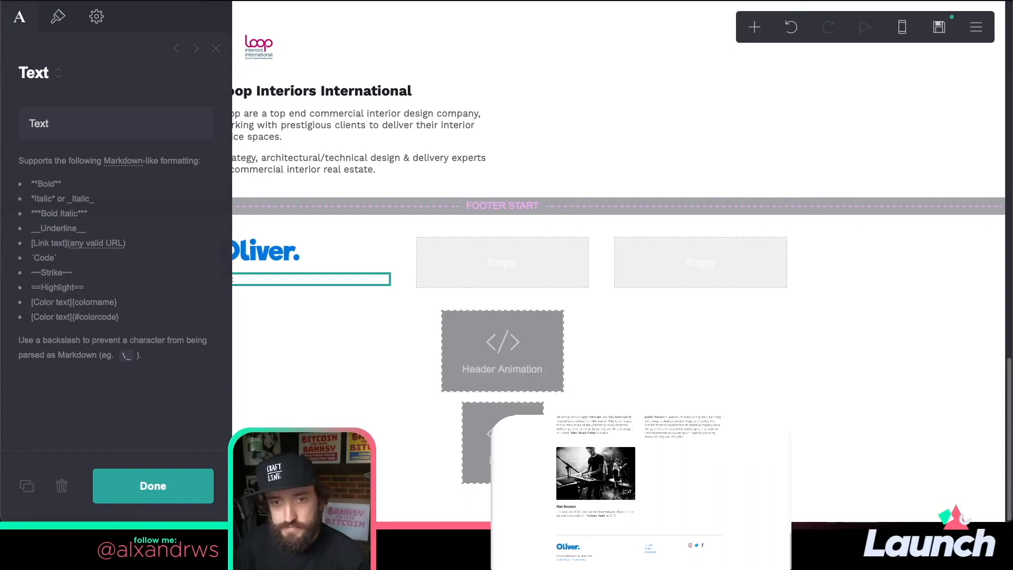
click(86, 125)
key(ctrl+a)
text(© Copyright 2021 We Like Oliver Cookie Policy | Privacy Policy Website by [LAUNCHfyi](https://launch.fyi/@blank))
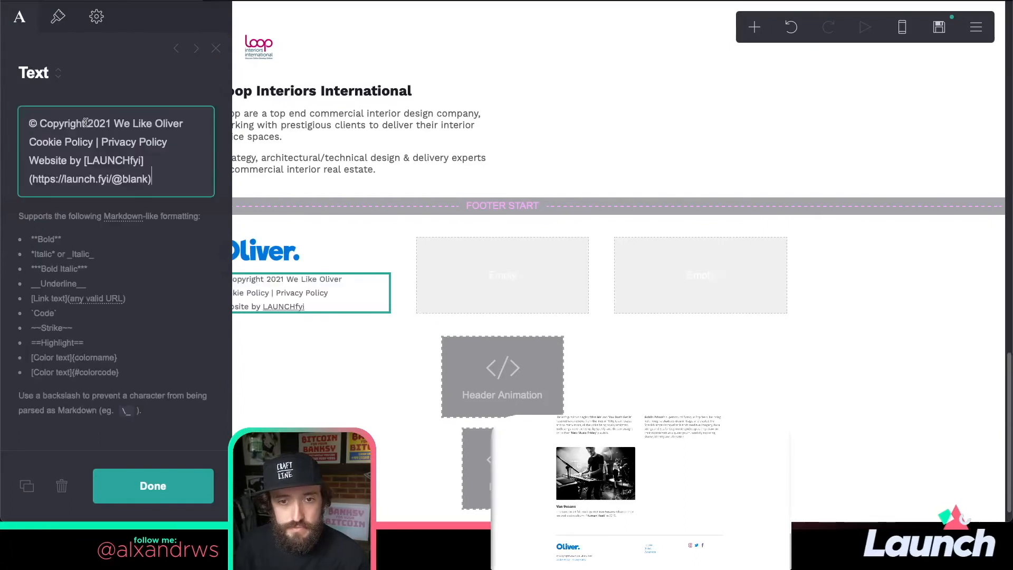
drag(37, 124, 24, 125)
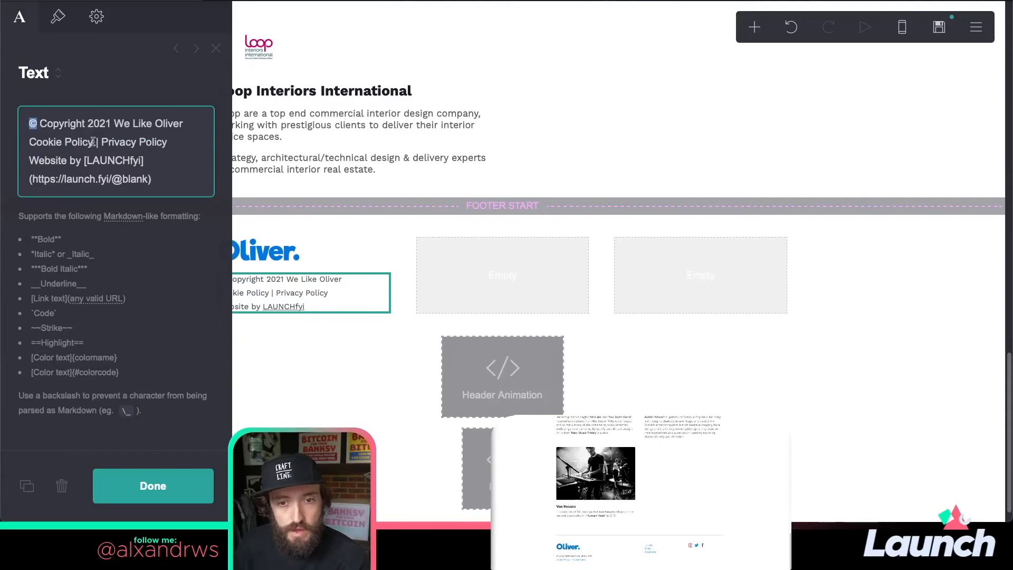
drag(93, 142, 29, 142)
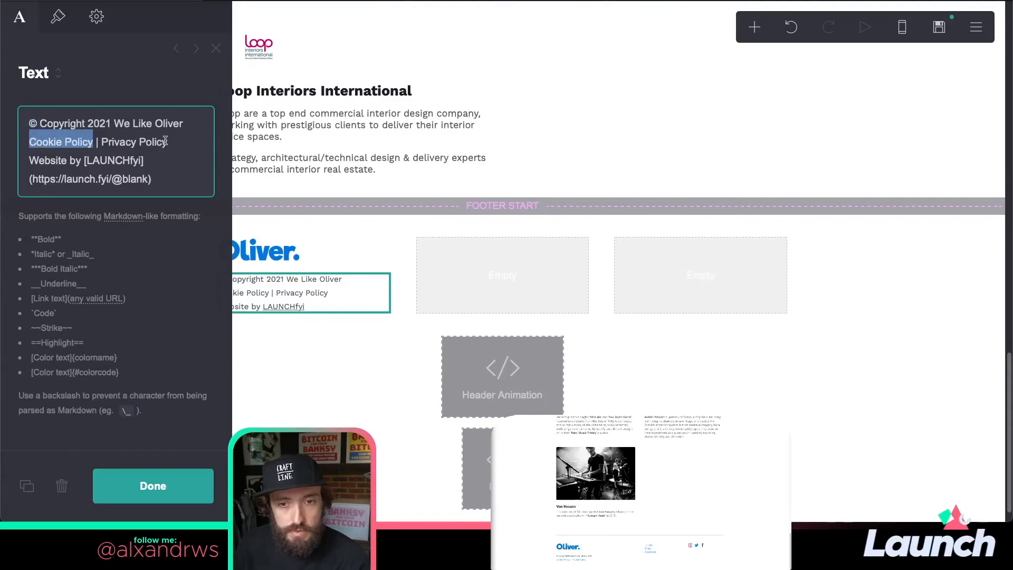
drag(167, 142, 103, 146)
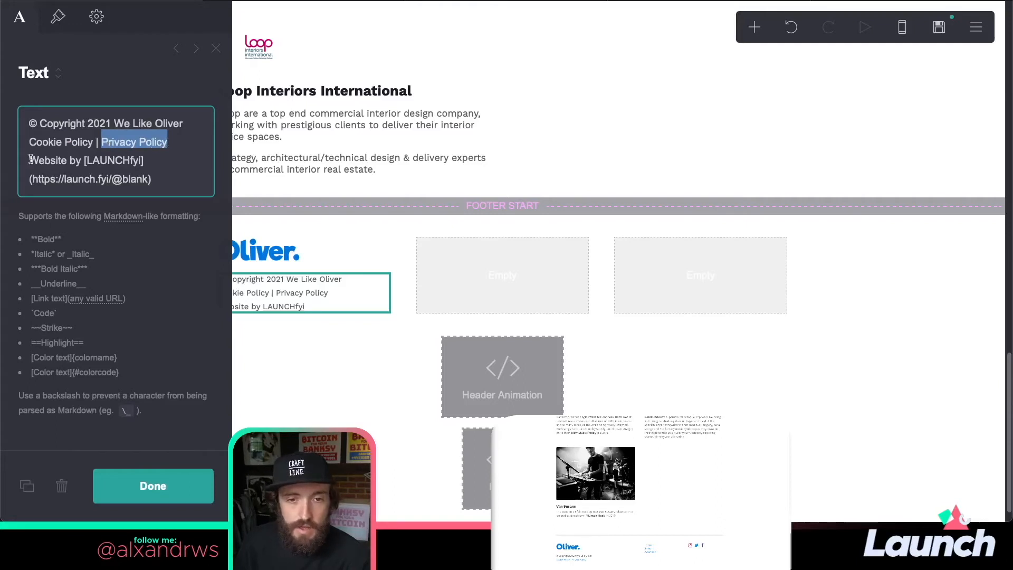
drag(30, 159, 153, 174)
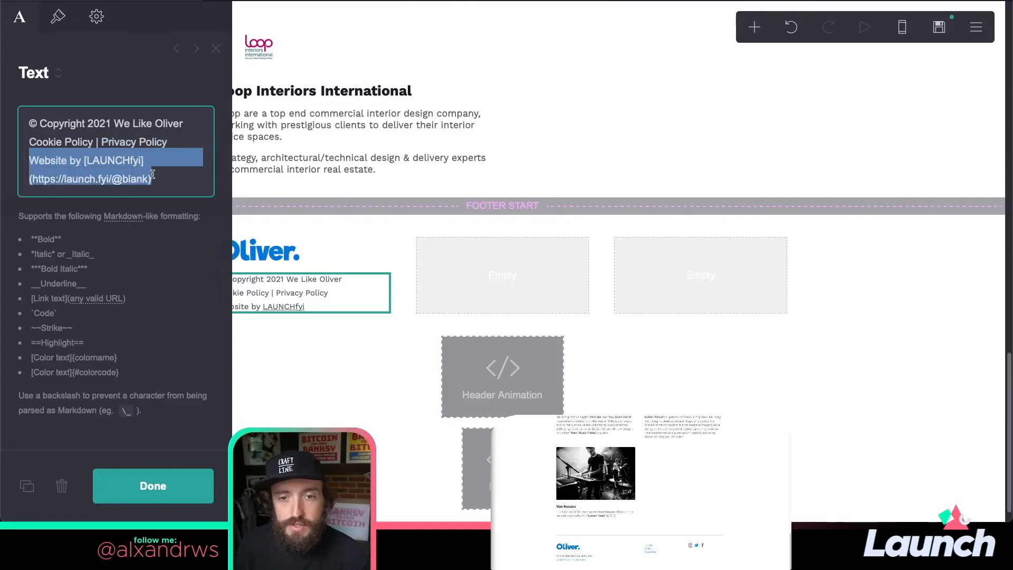
click(84, 161)
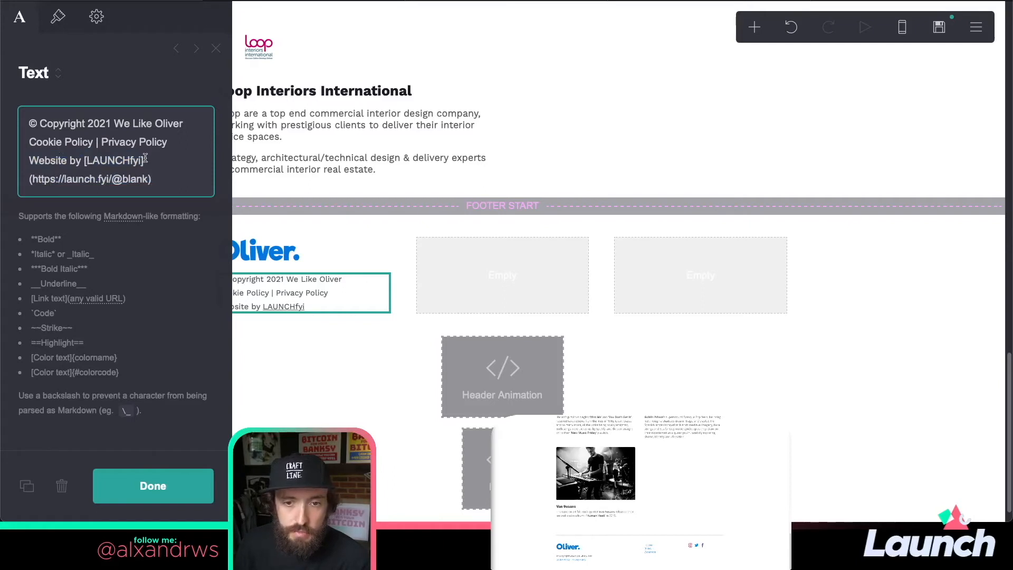
- Check the link address in the footer text's Markdown and finish editing the text
drag(29, 181, 152, 175)
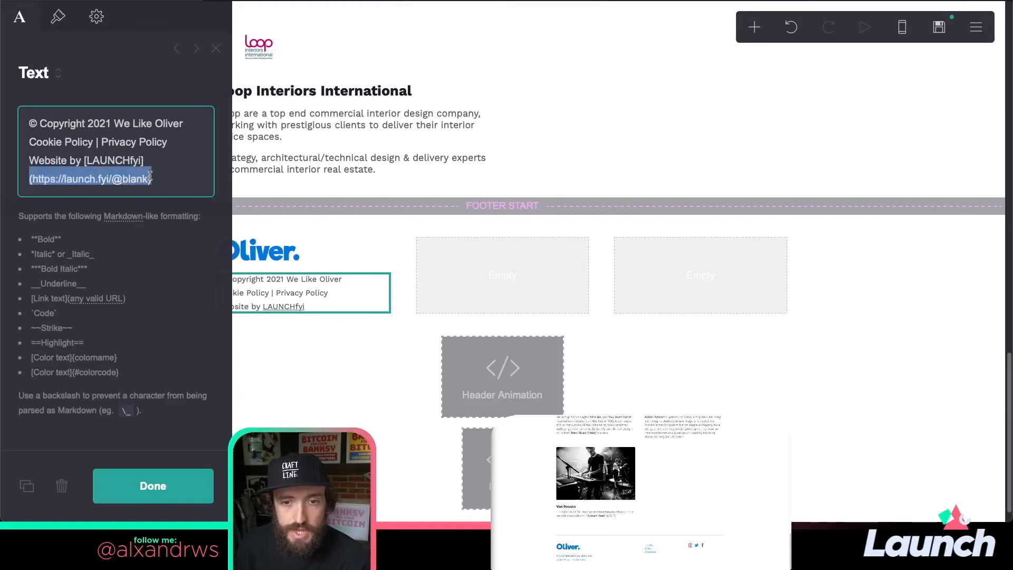
click(115, 182)
drag(112, 180, 149, 180)
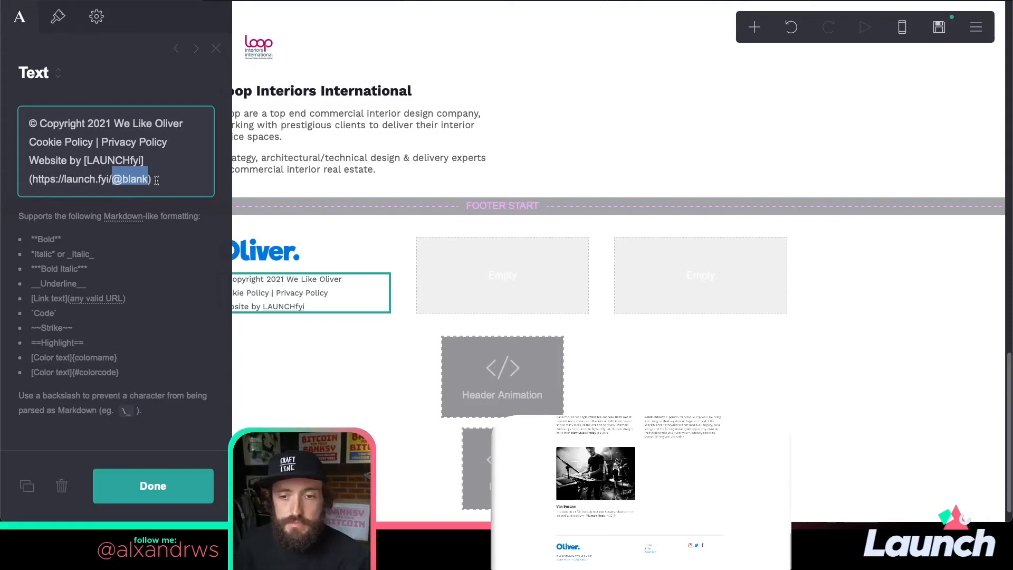
click(156, 180)
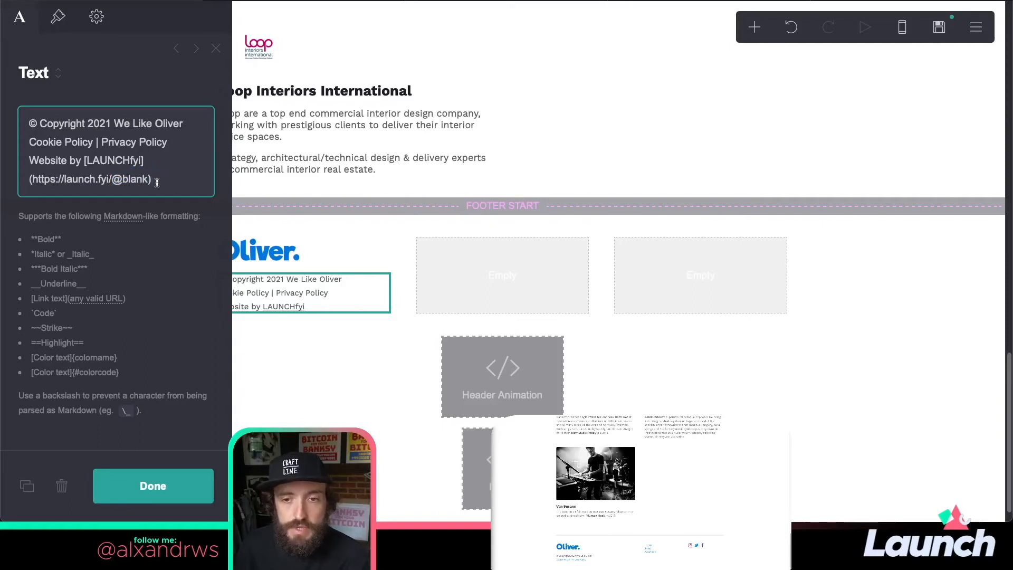
click(165, 484)
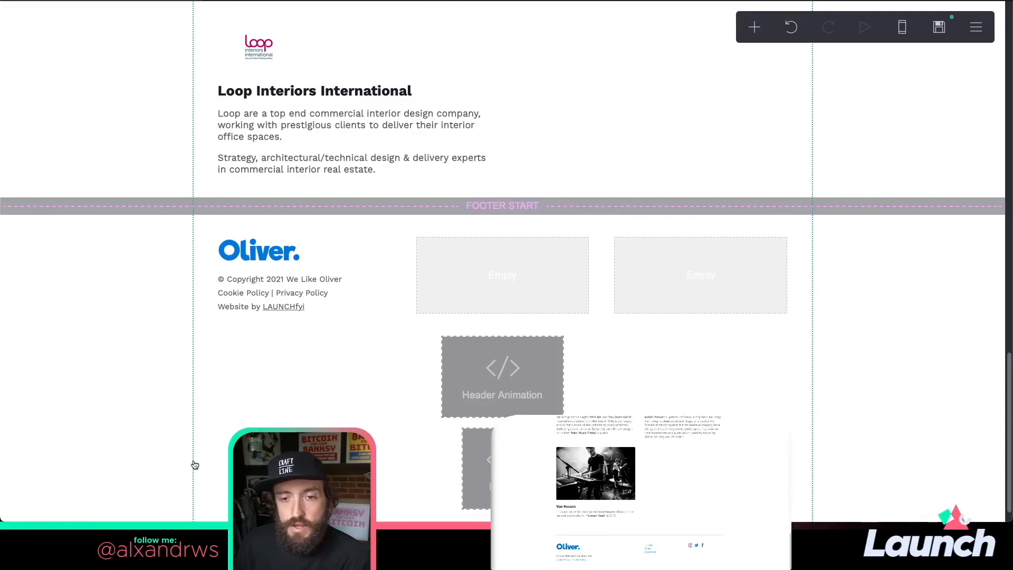
- Set the link color of the footer copyright text to #2A8EDE
click(318, 309)
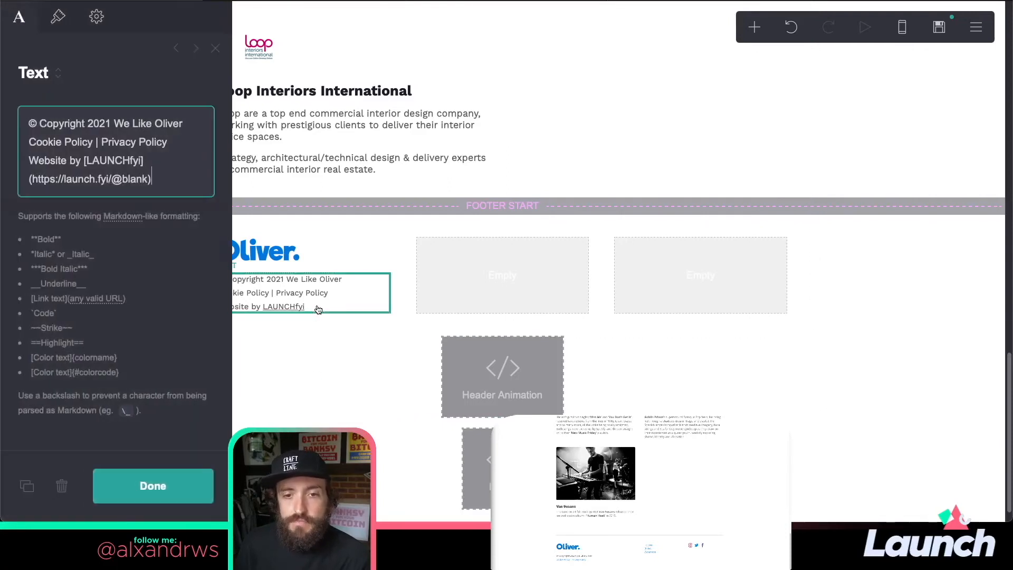
key(super+Tab)
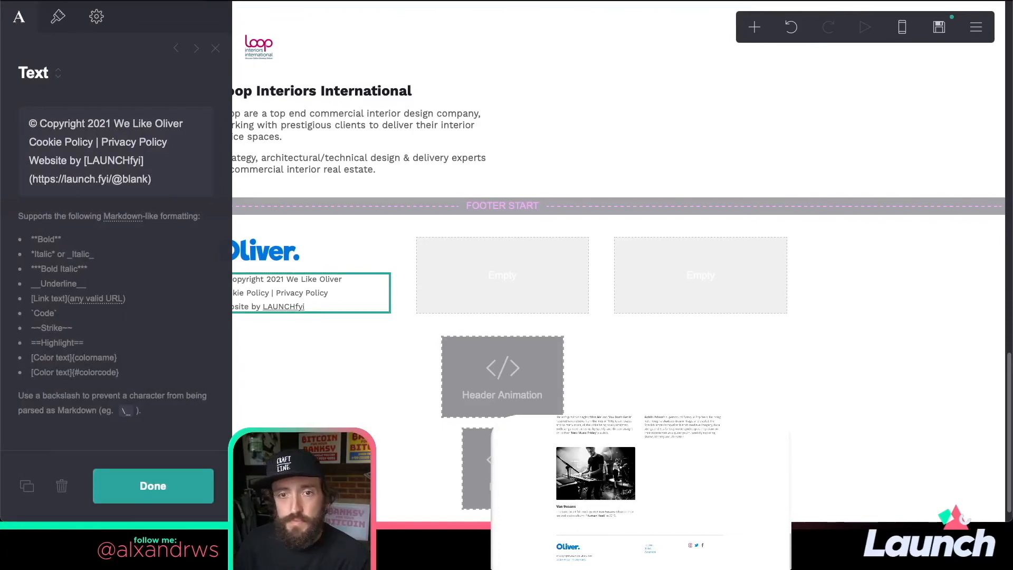
click(59, 19)
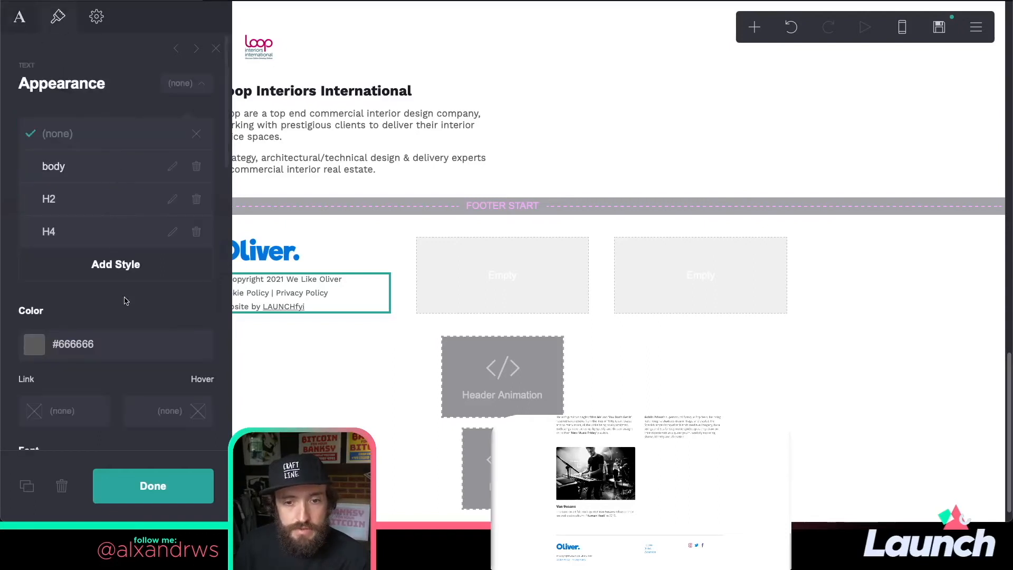
scroll(124, 301, down, 1)
click(67, 399)
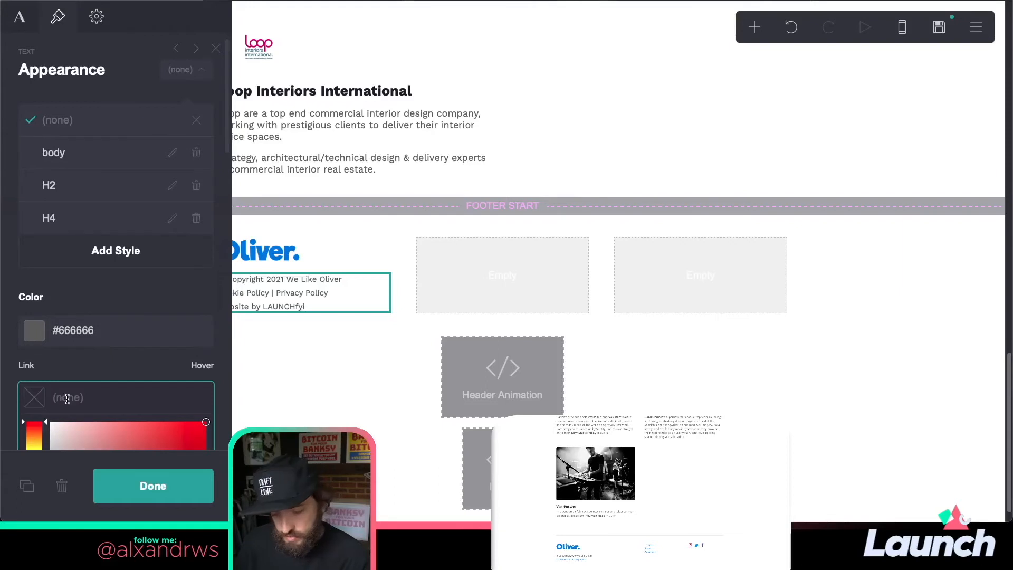
text(#2A8EDE)
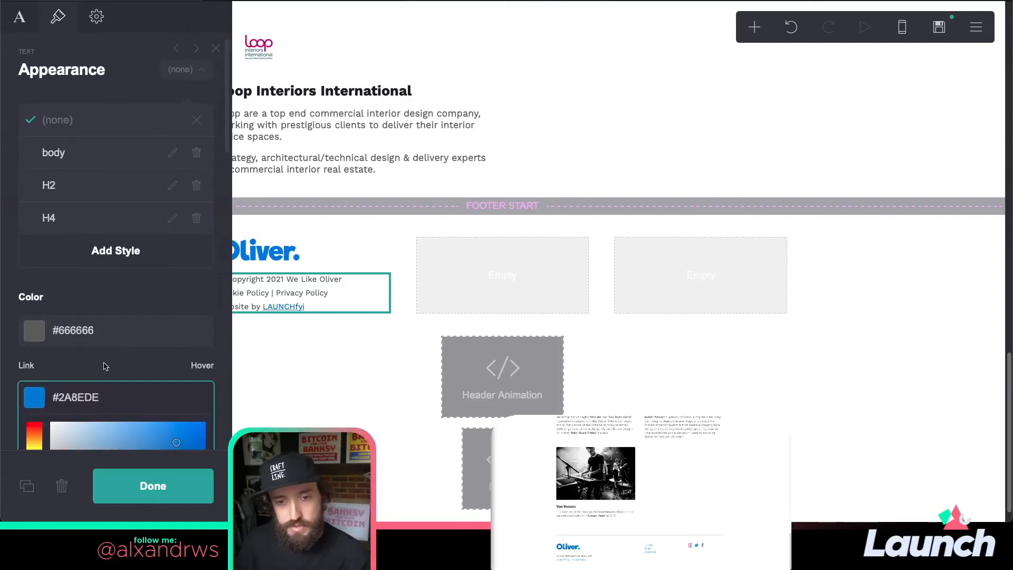
click(104, 365)
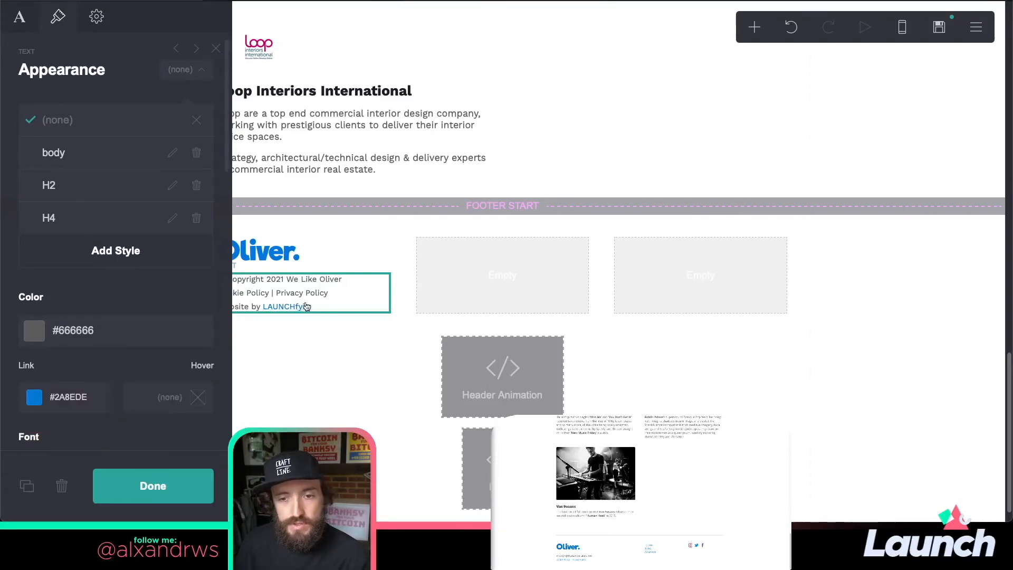
- Change the footer text's link style to Plain and finish editing the text
scroll(127, 335, down, 10)
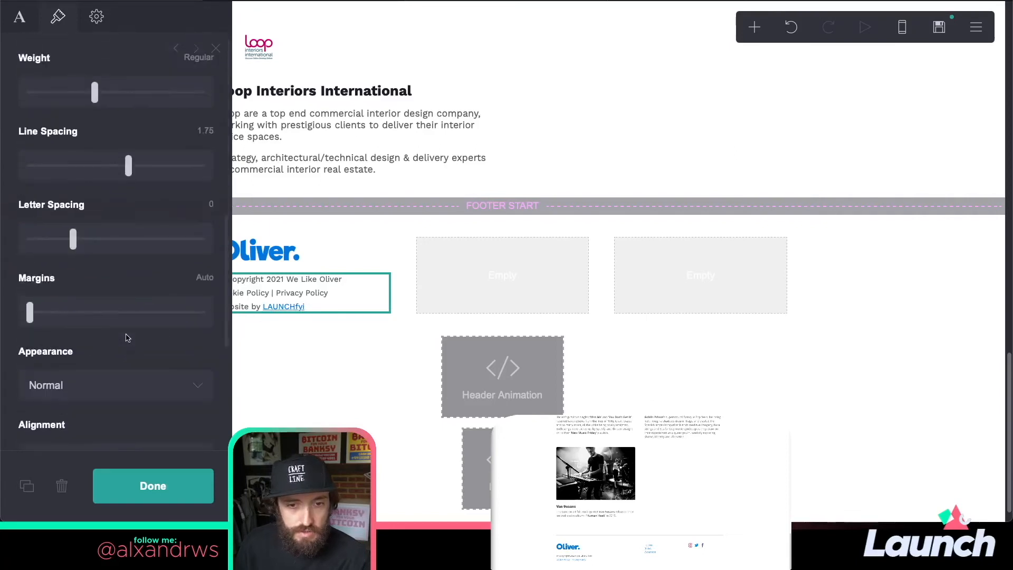
scroll(126, 337, down, 5)
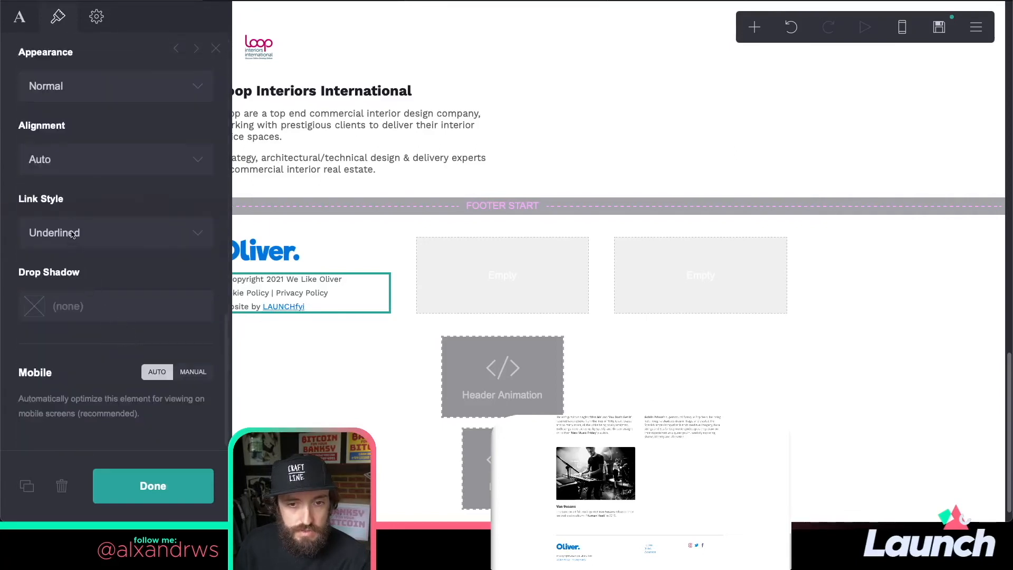
click(73, 234)
click(98, 241)
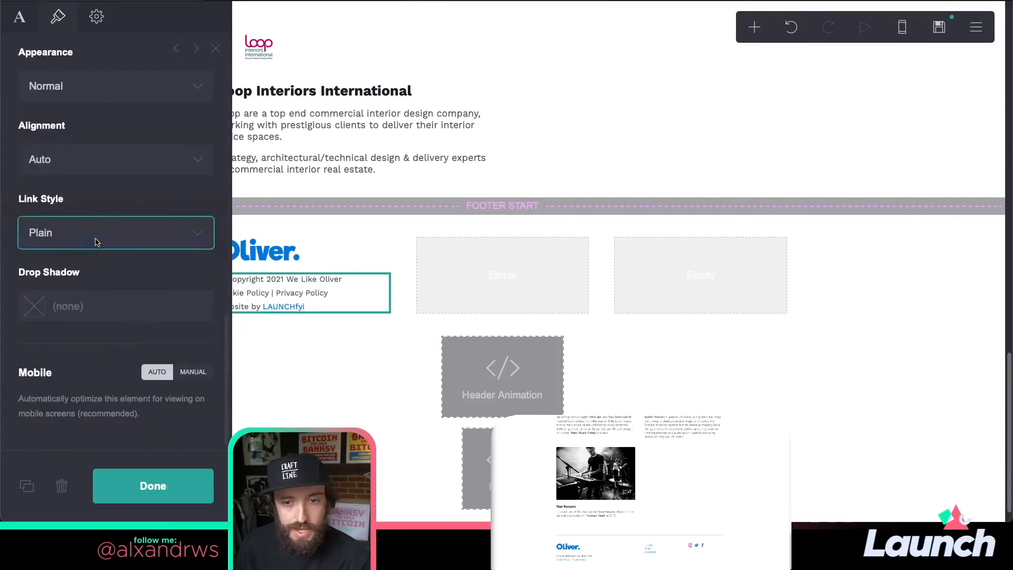
click(143, 486)
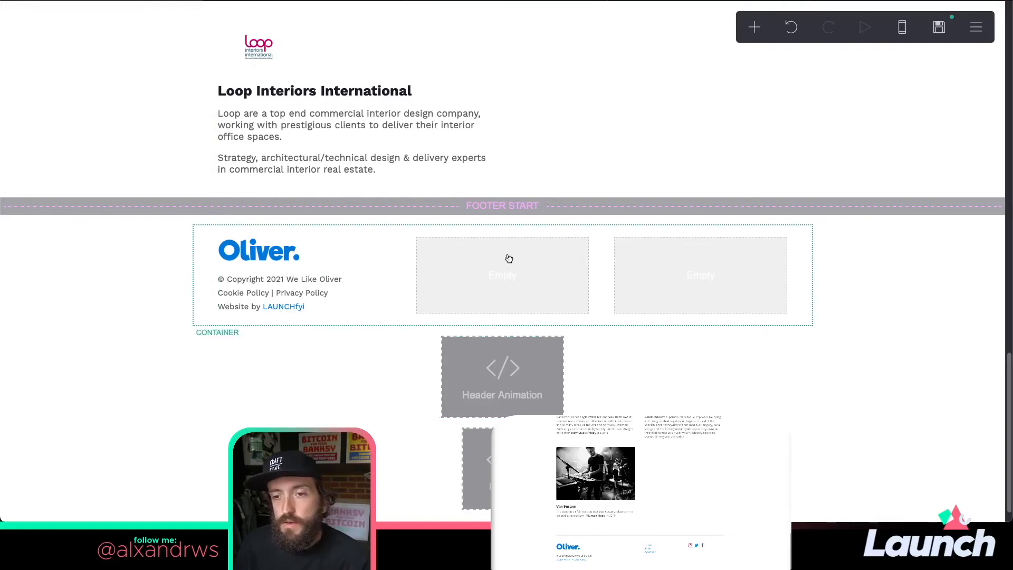
- Add a Links element to the footer container and place it in the empty middle column
click(577, 236)
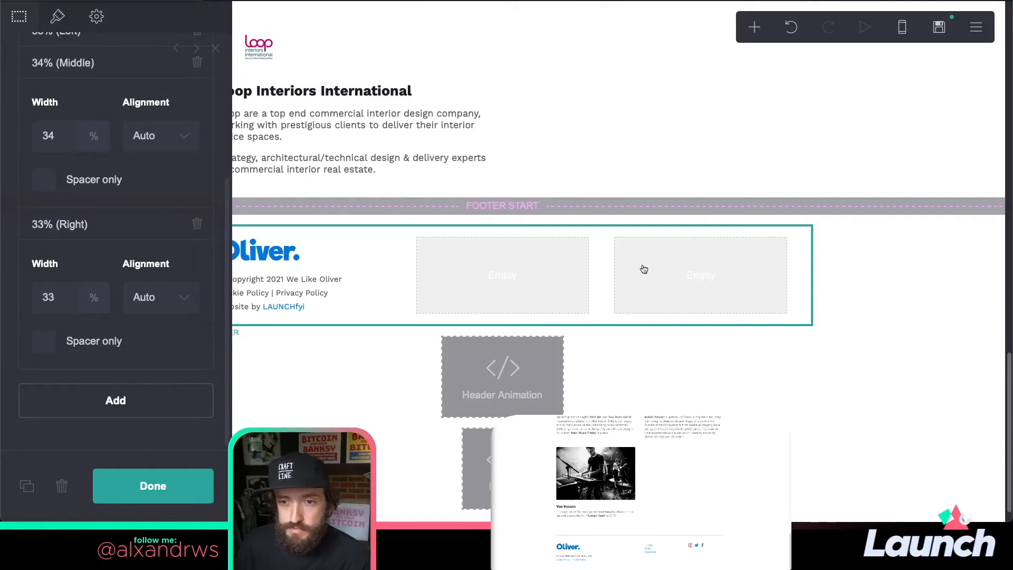
click(755, 29)
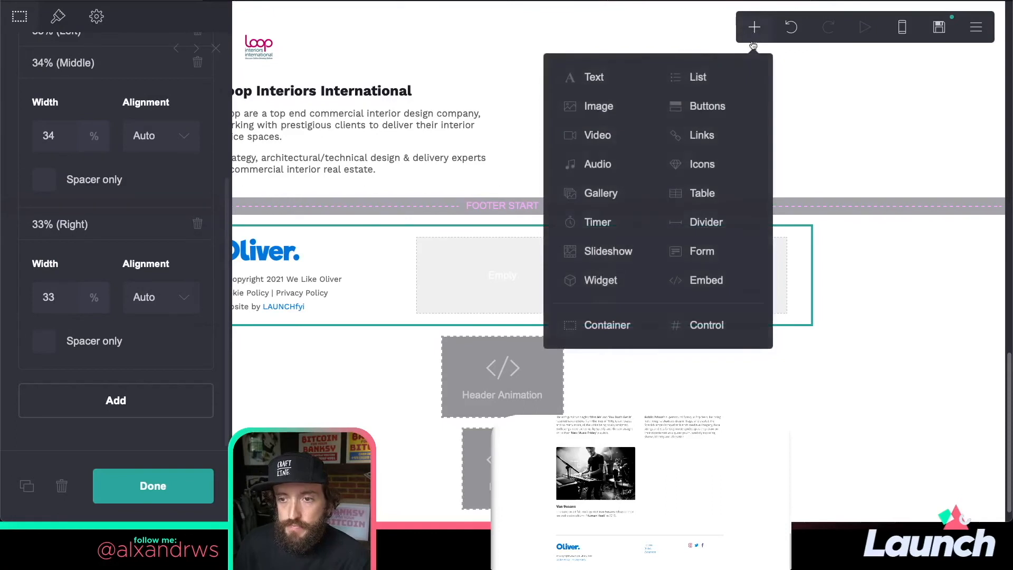
click(701, 136)
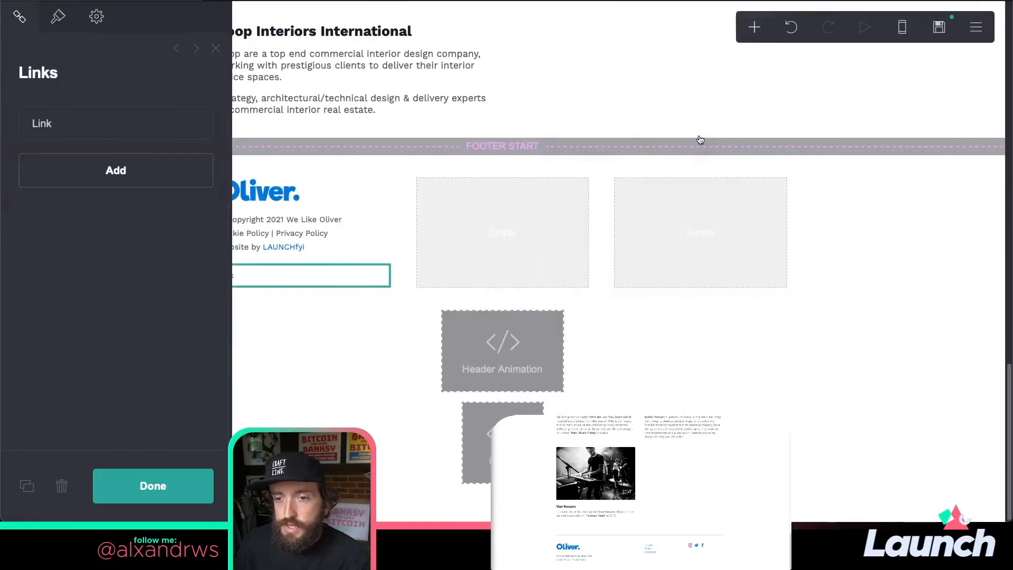
drag(334, 275, 512, 214)
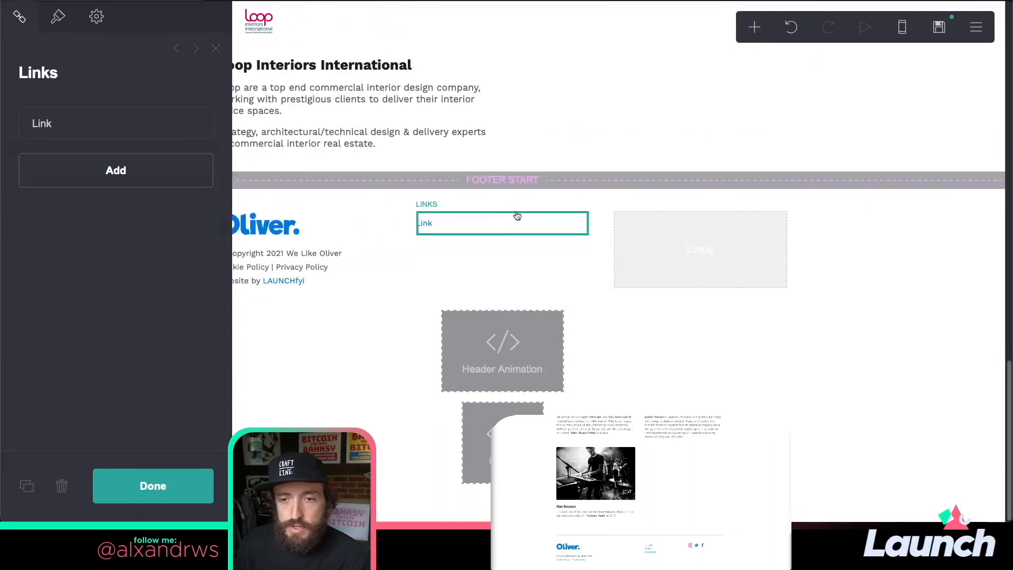
- Add two more links to the links element in the footer's middle column
click(135, 182)
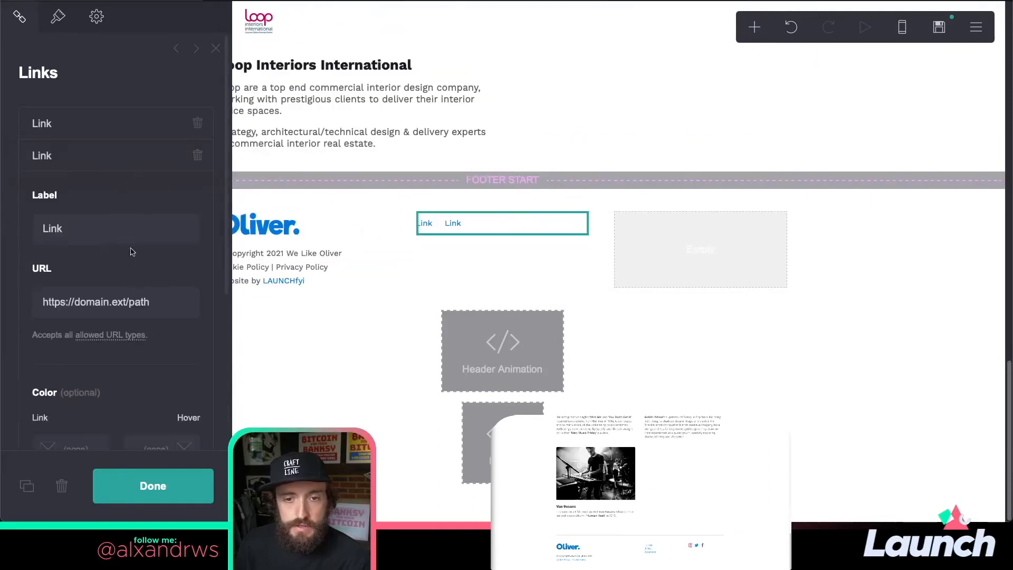
click(104, 167)
click(100, 204)
- Label the first footer link Team and point its URL to #team
click(78, 124)
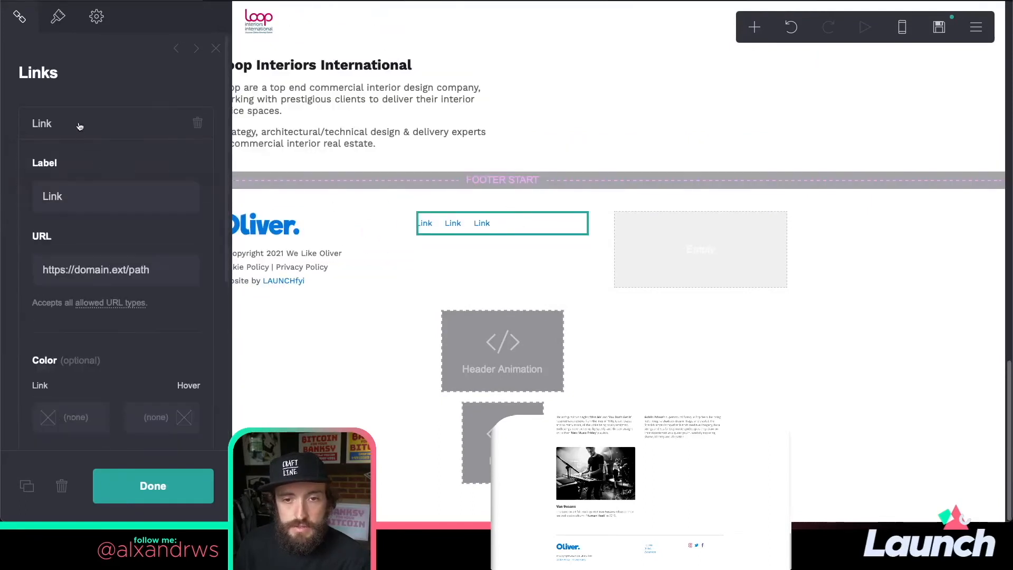
double_click(93, 198)
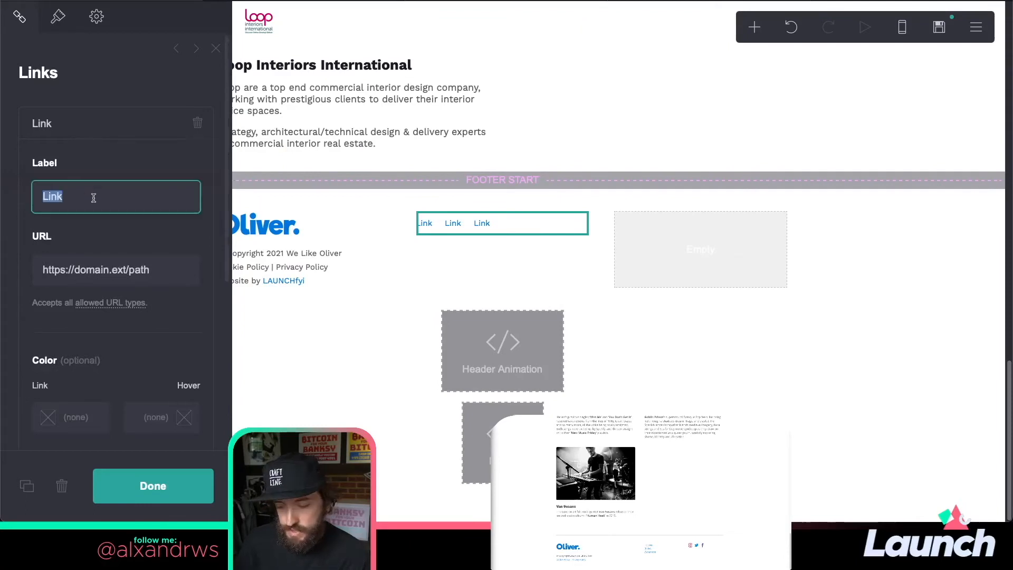
text(Team)
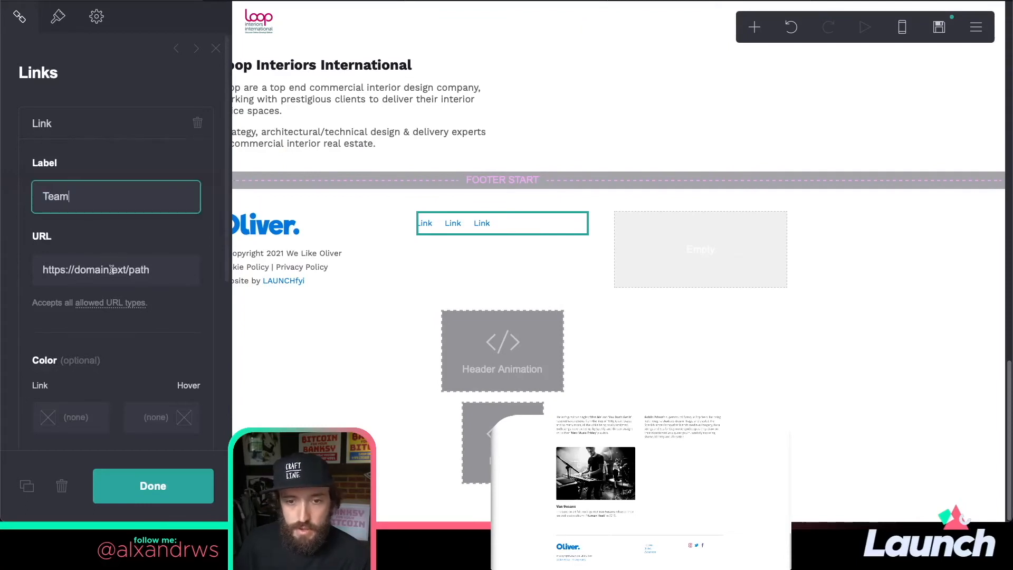
triple_click(112, 270)
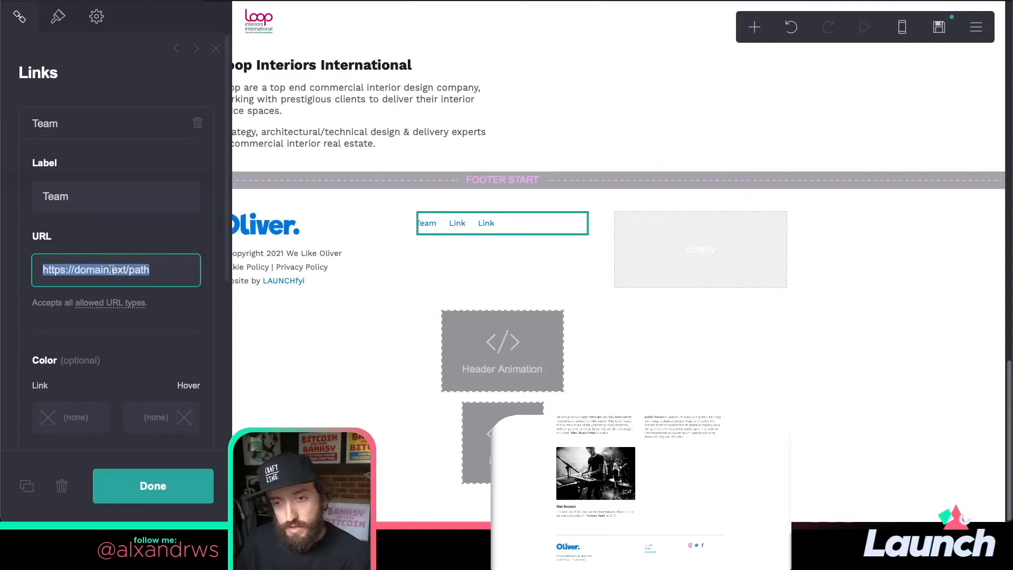
text(#team)
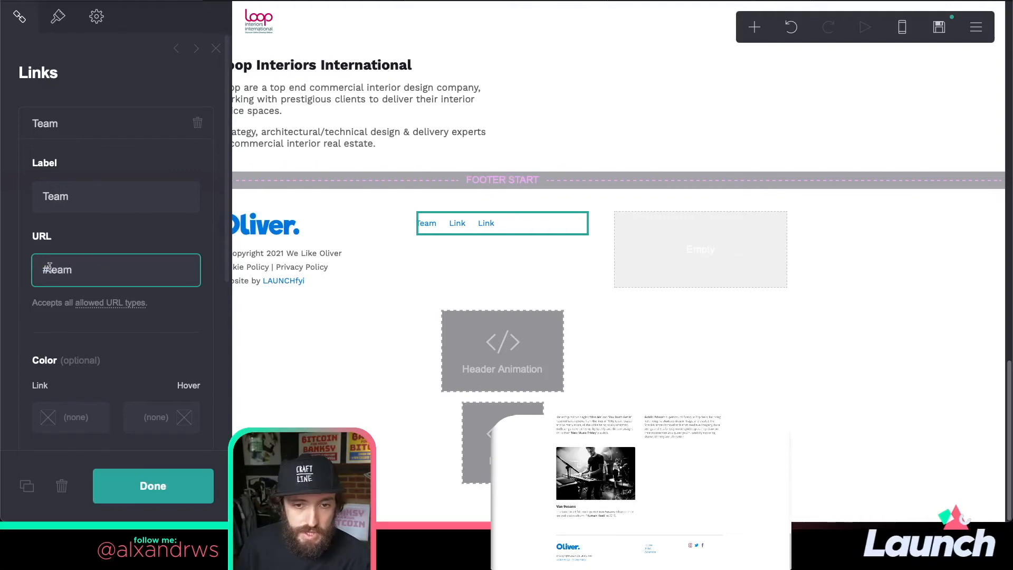
drag(50, 269, 42, 270)
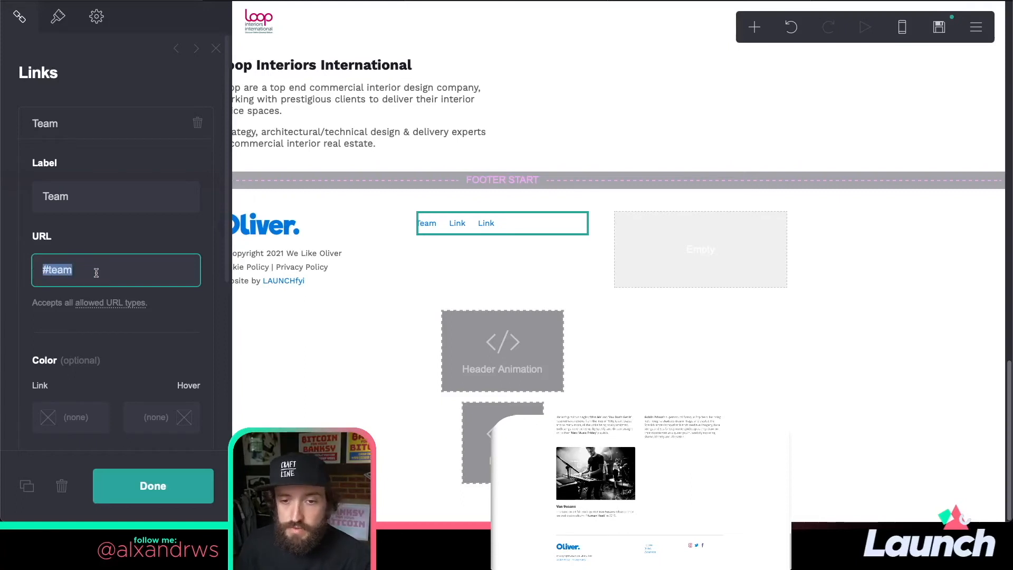
click(90, 126)
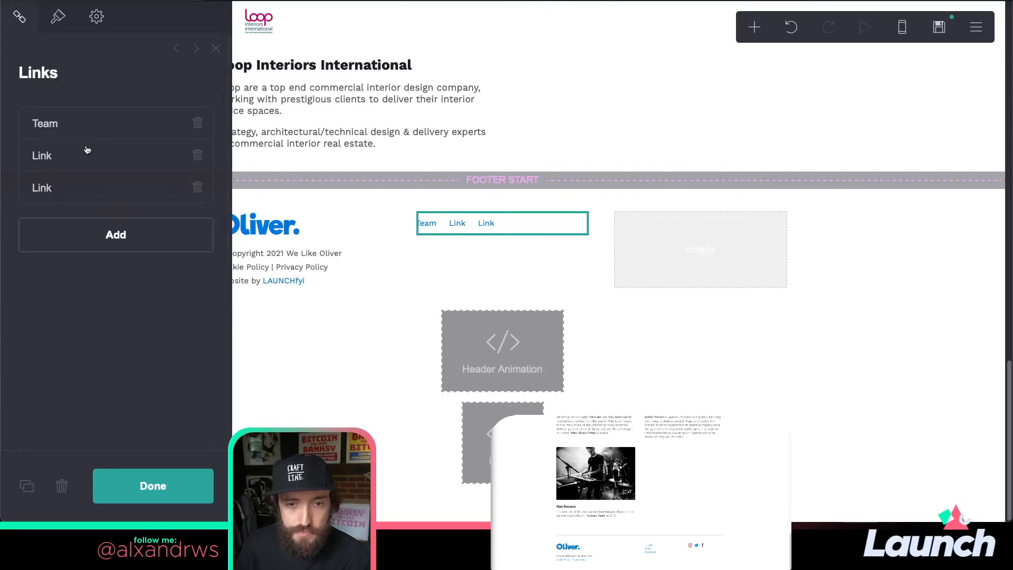
- Label the second footer link Jobs and point its URL to #jobs
click(86, 165)
click(89, 236)
double_click(89, 238)
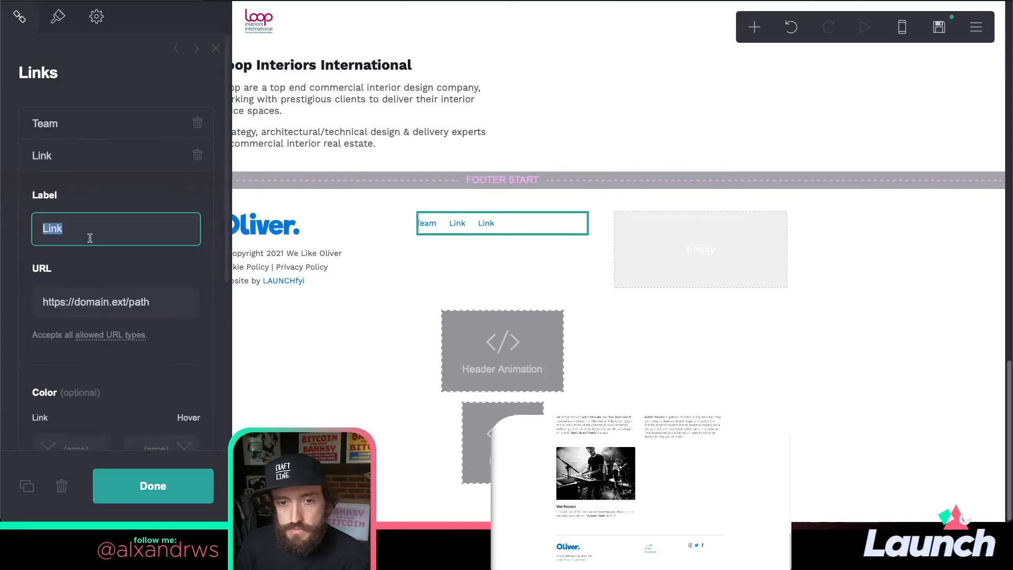
text(Jobs)
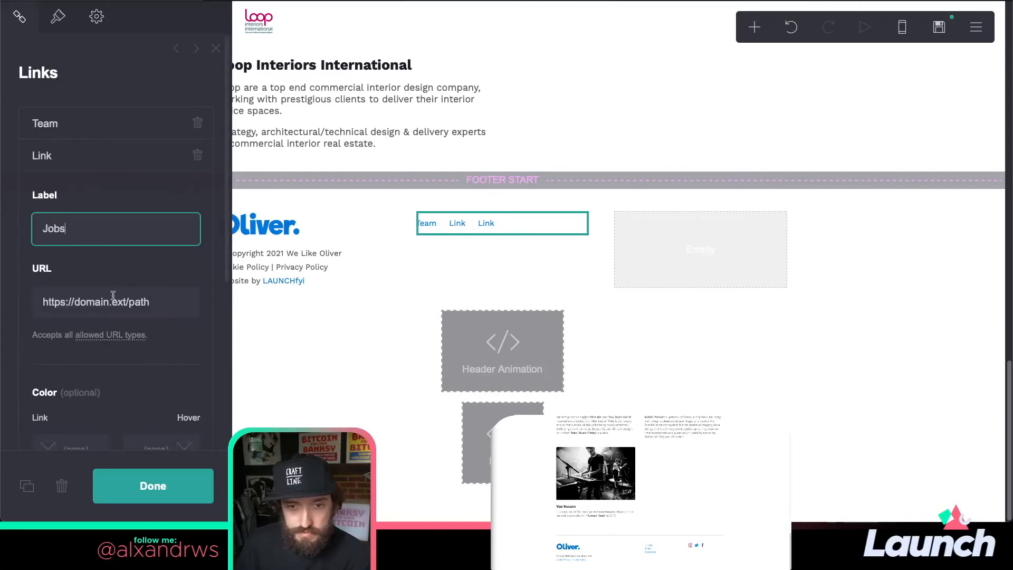
key(Tab)
text(#)
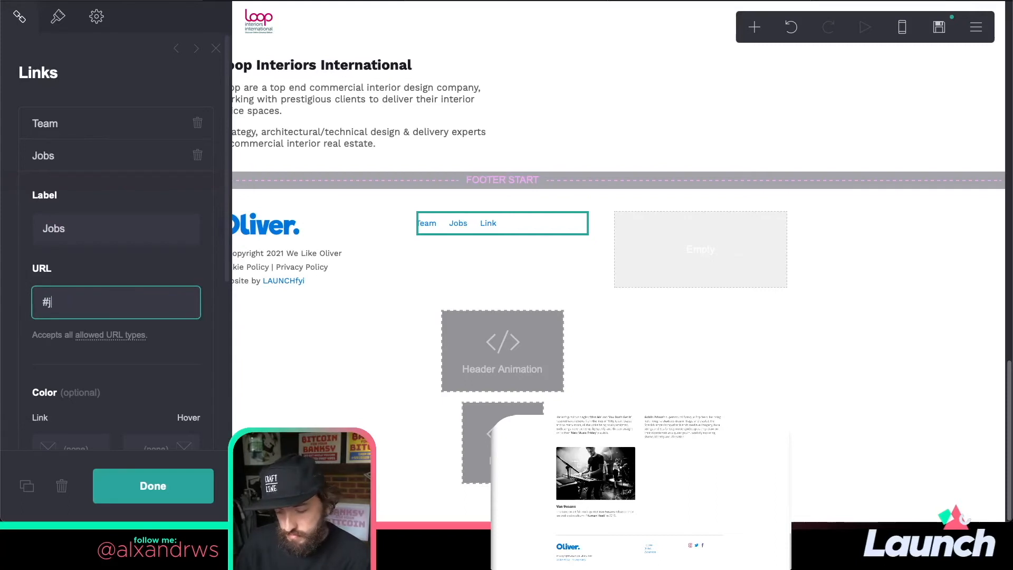
text(jobs)
click(104, 165)
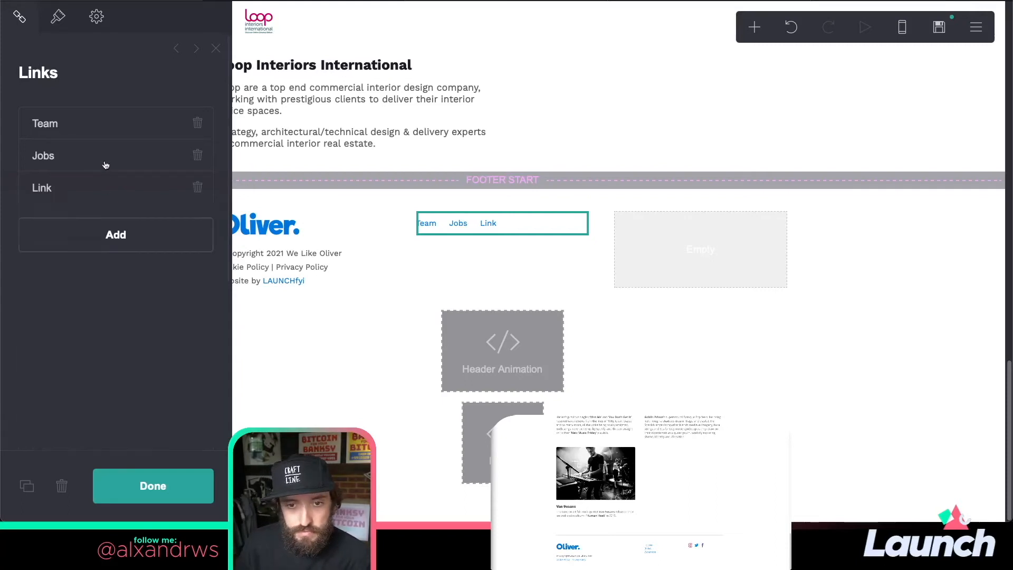
- Label the third footer link Contact and point its URL to #contact
click(102, 196)
click(98, 265)
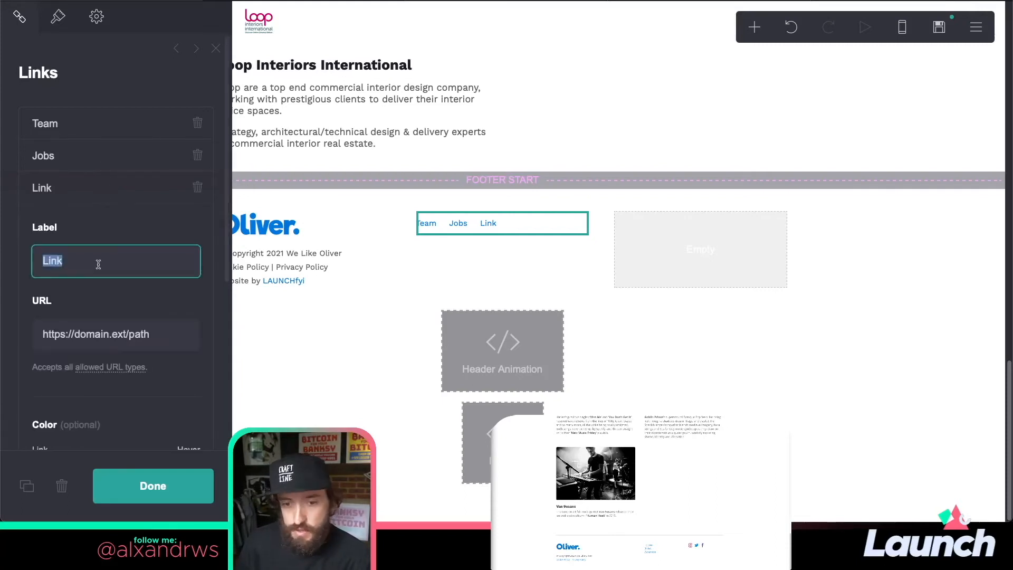
text(Contact)
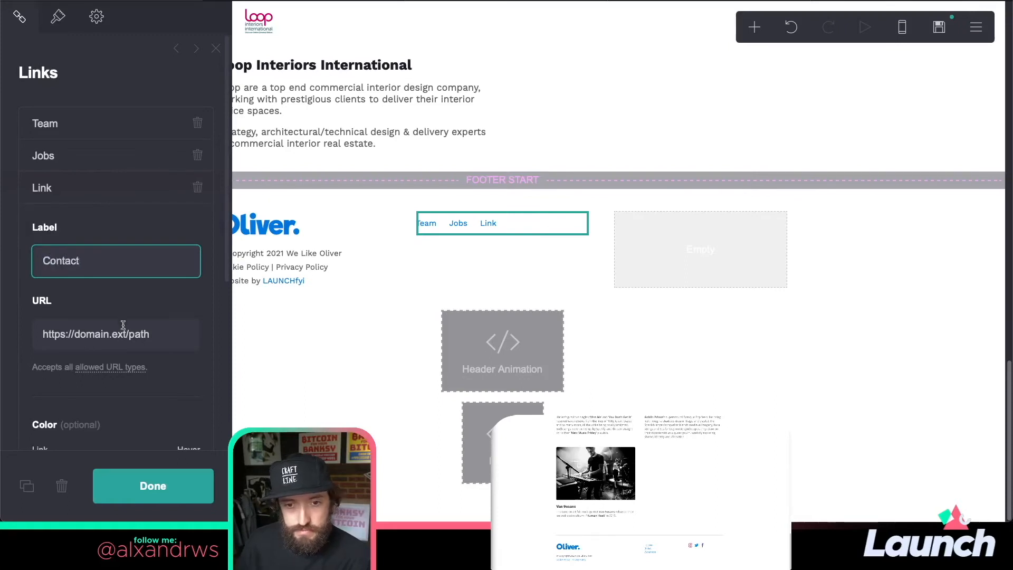
click(123, 325)
text(#contact)
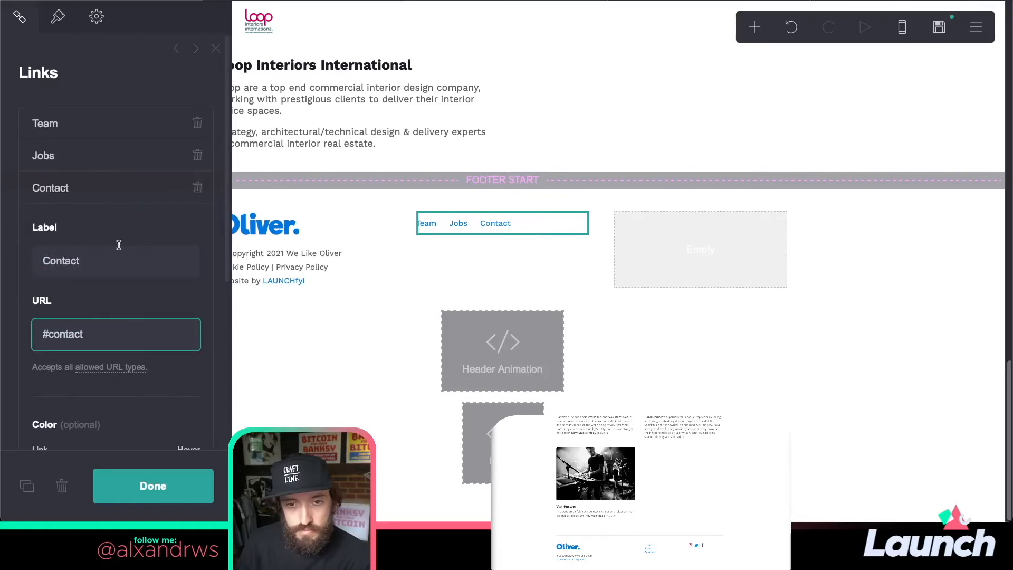
click(118, 180)
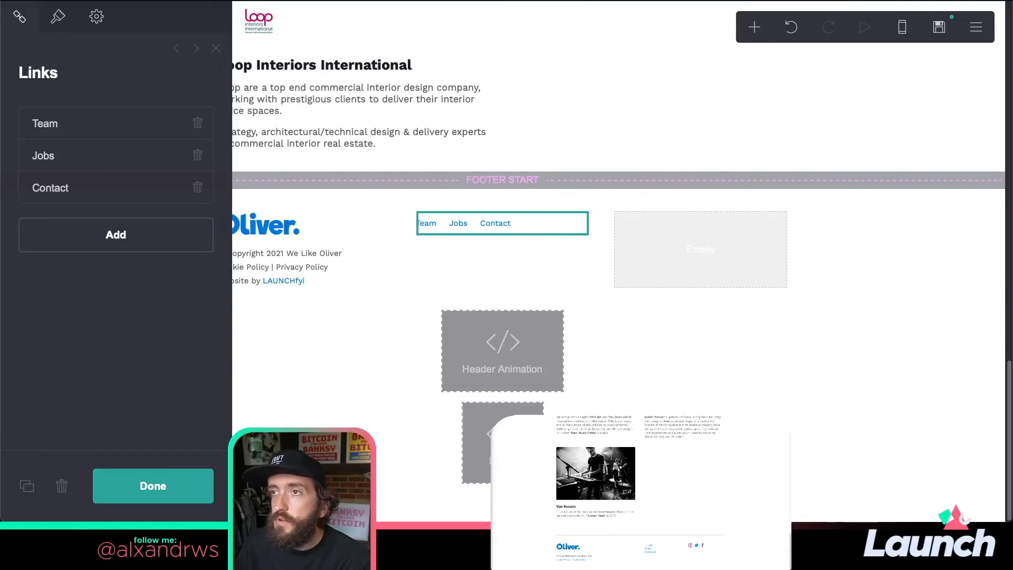
- Style the footer links with a size of 0.75, stacked in a Column layout with spacing 0
click(56, 18)
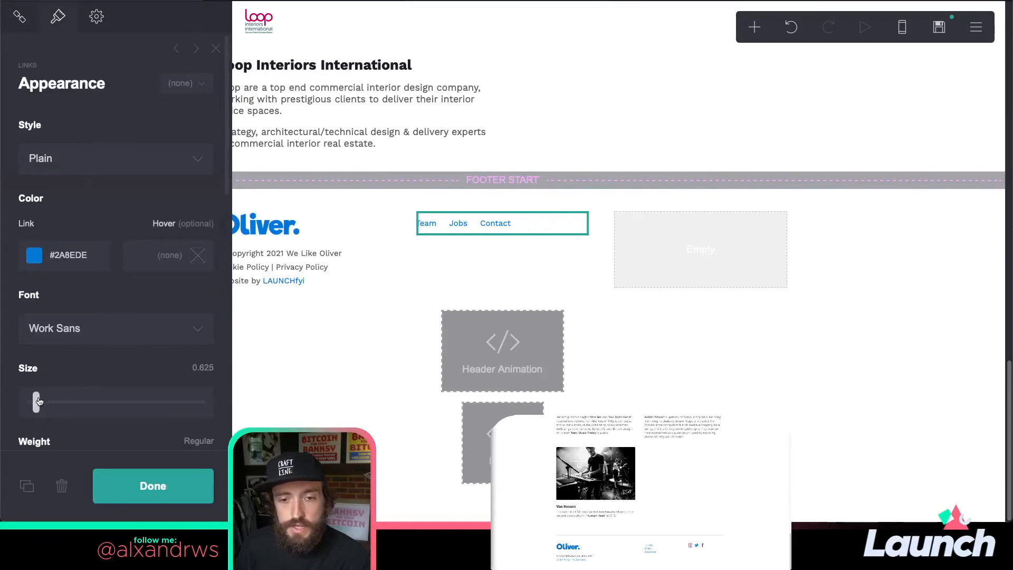
drag(39, 401, 42, 401)
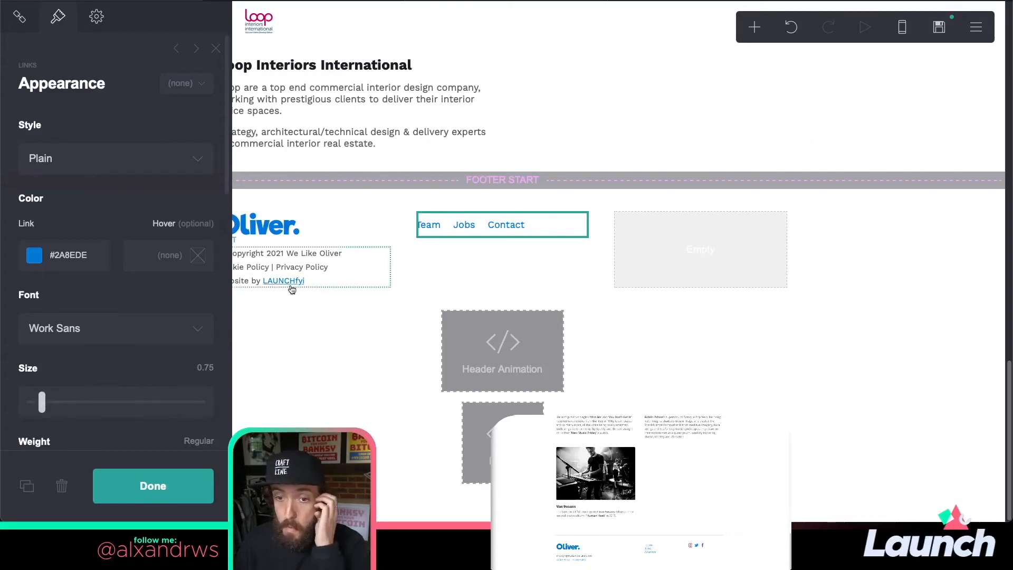
scroll(69, 344, down, 5)
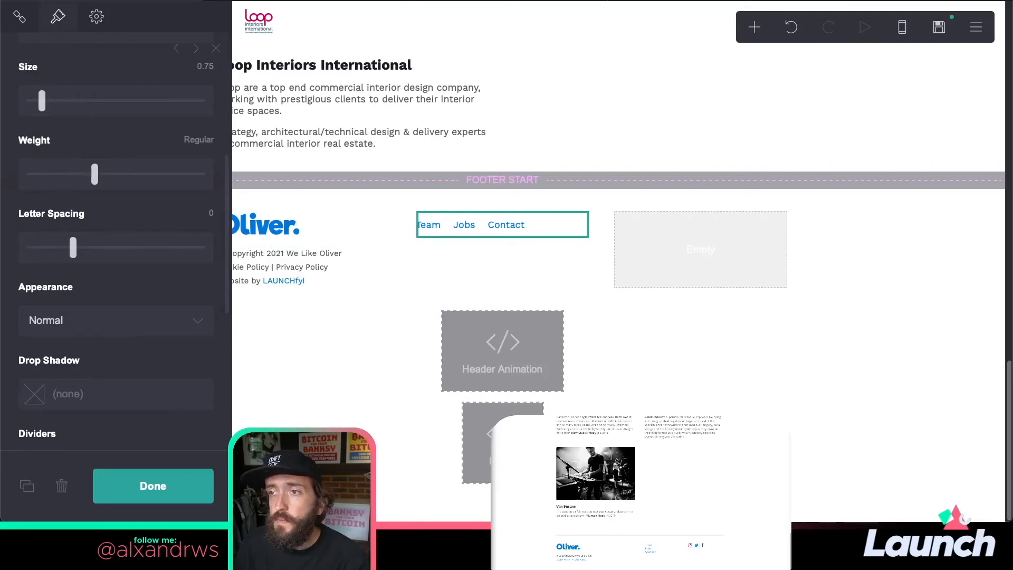
scroll(104, 274, down, 6)
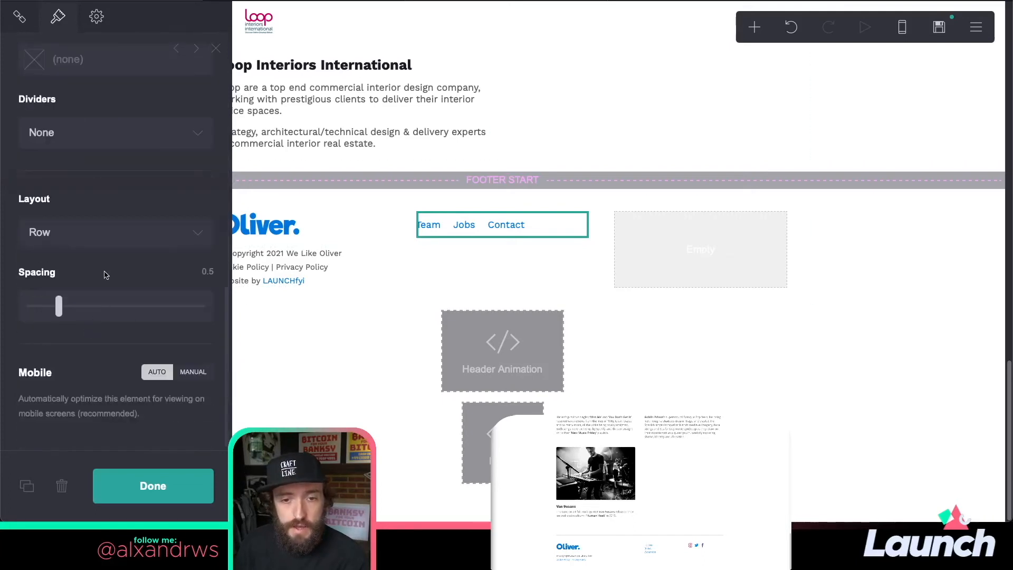
click(104, 233)
click(96, 244)
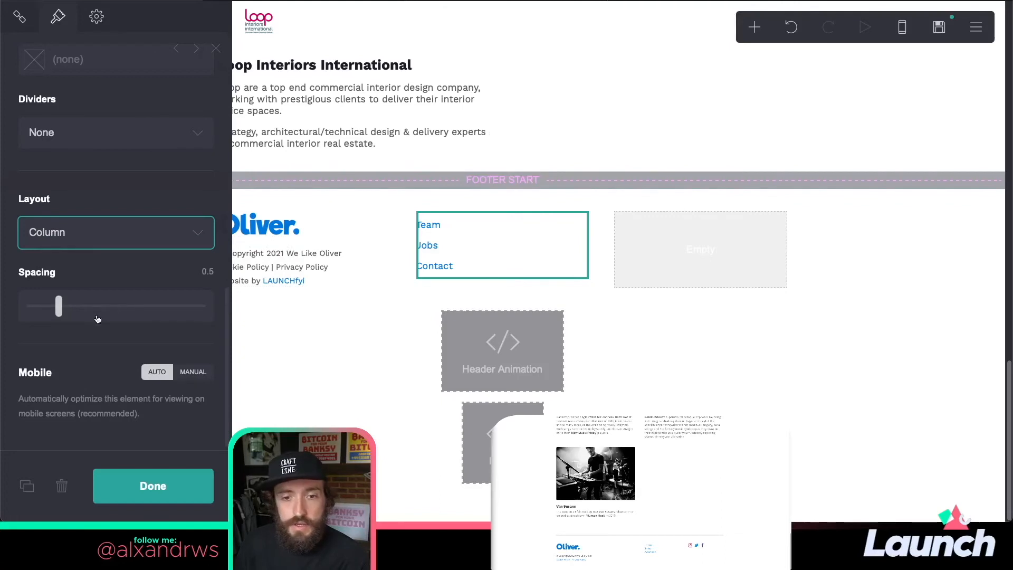
drag(58, 307, 15, 314)
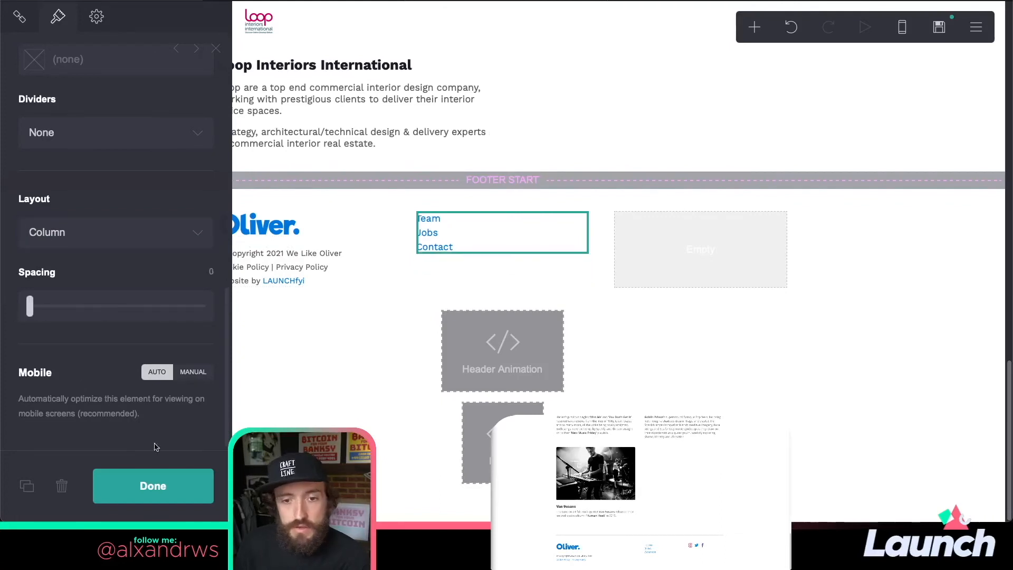
click(180, 489)
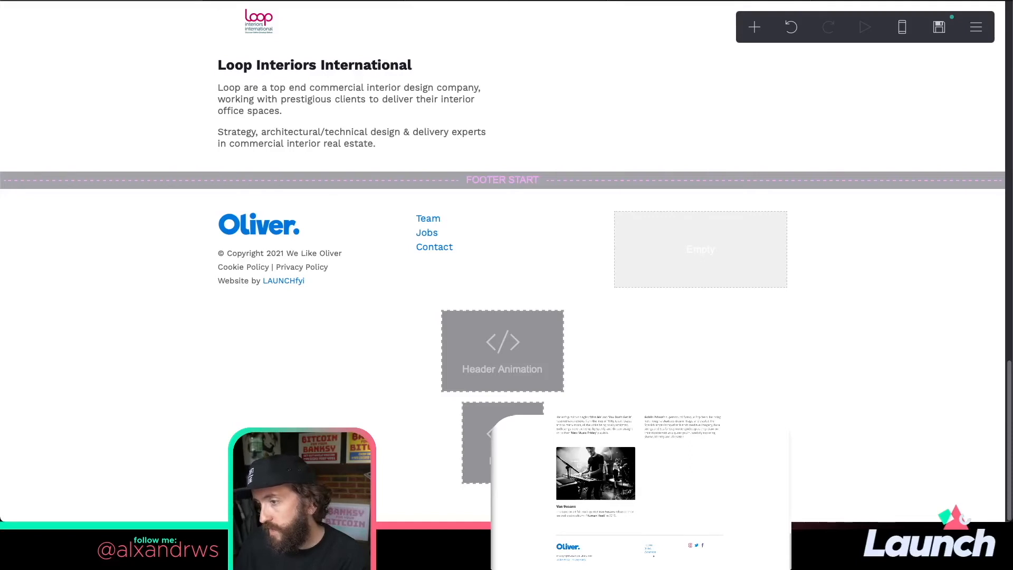
- Set the width of the footer container's left column to 50%
click(548, 204)
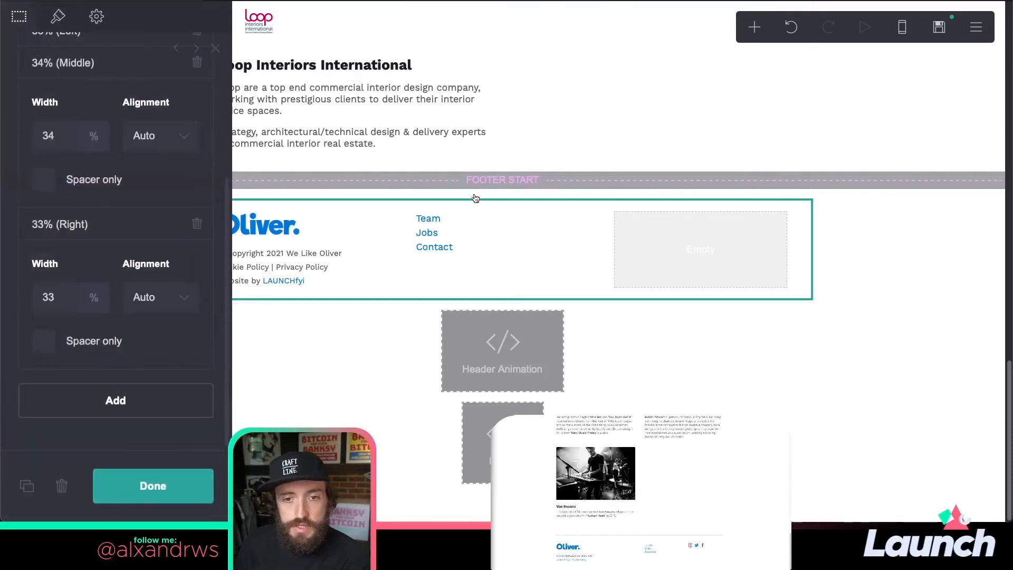
click(82, 166)
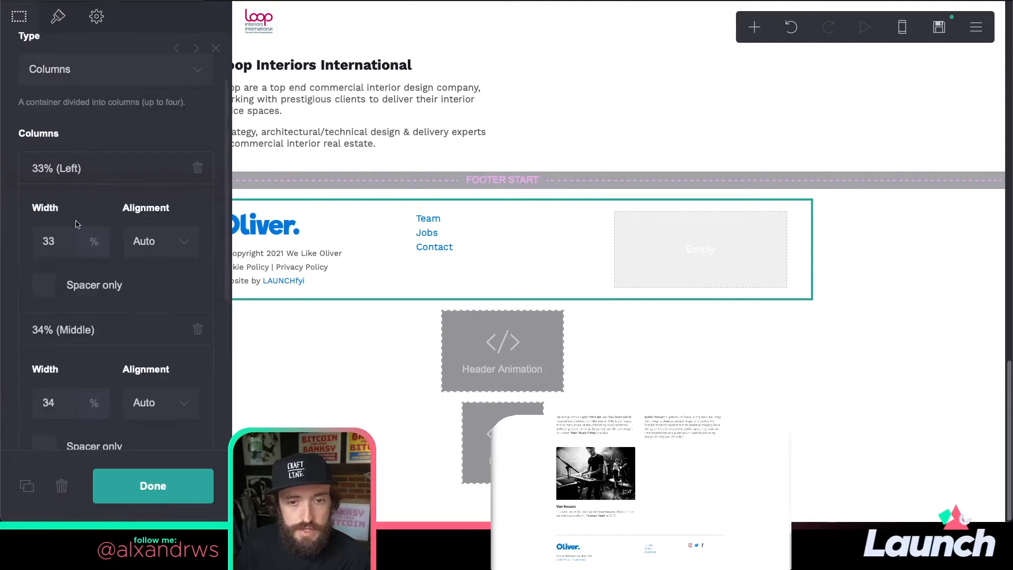
click(64, 241)
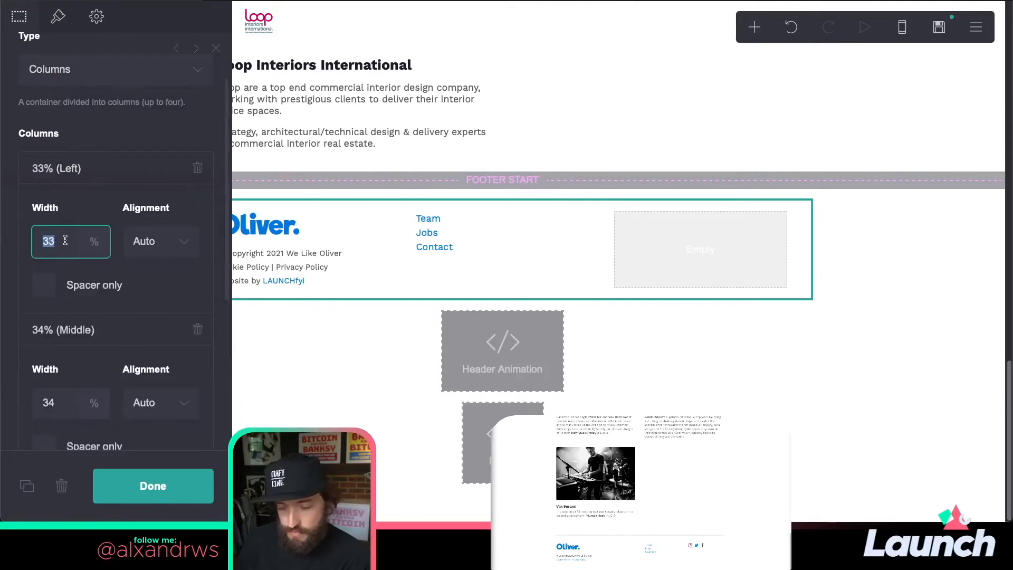
text(50)
key(Tab)
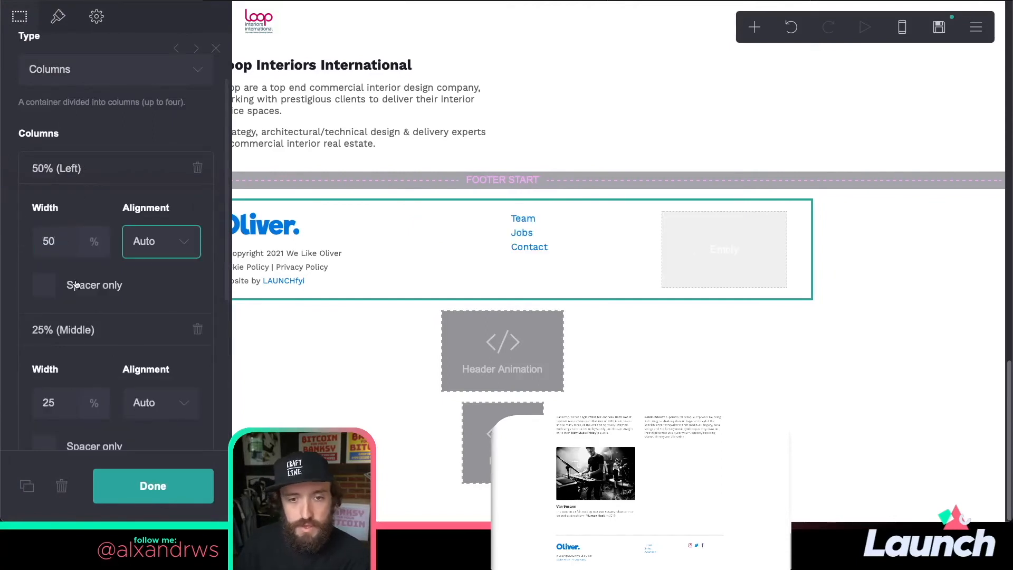
scroll(76, 285, down, 3)
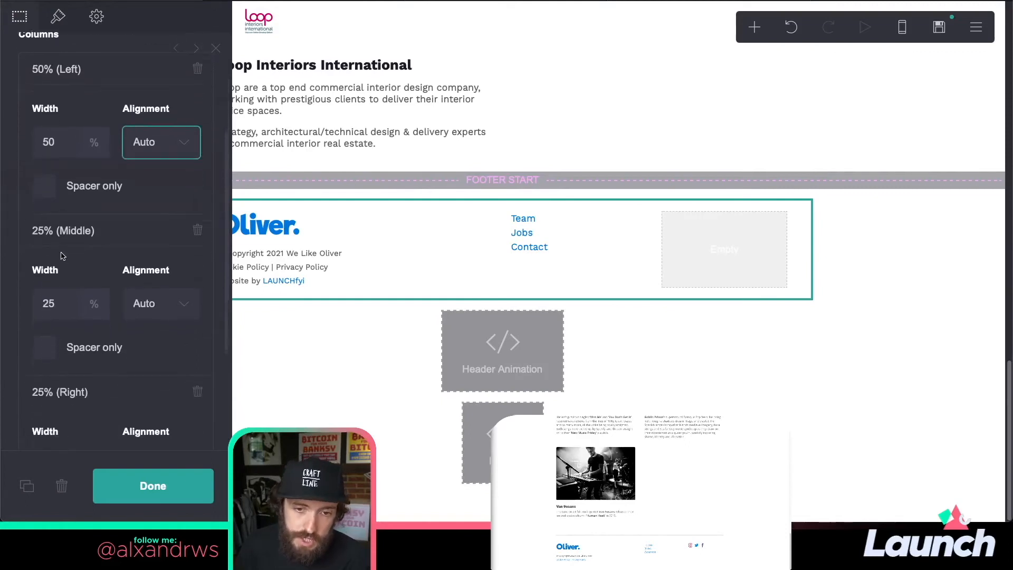
click(52, 201)
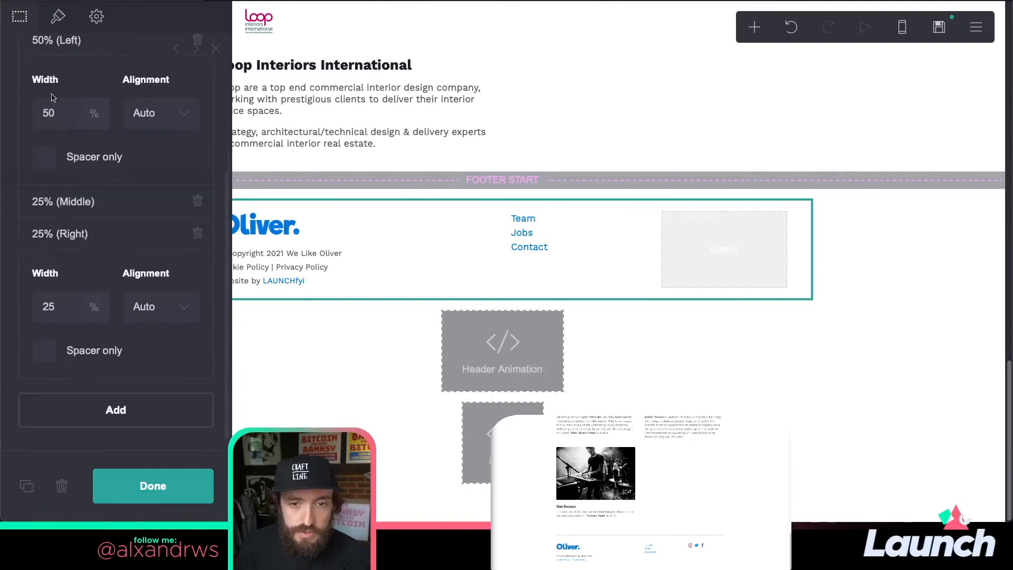
click(62, 47)
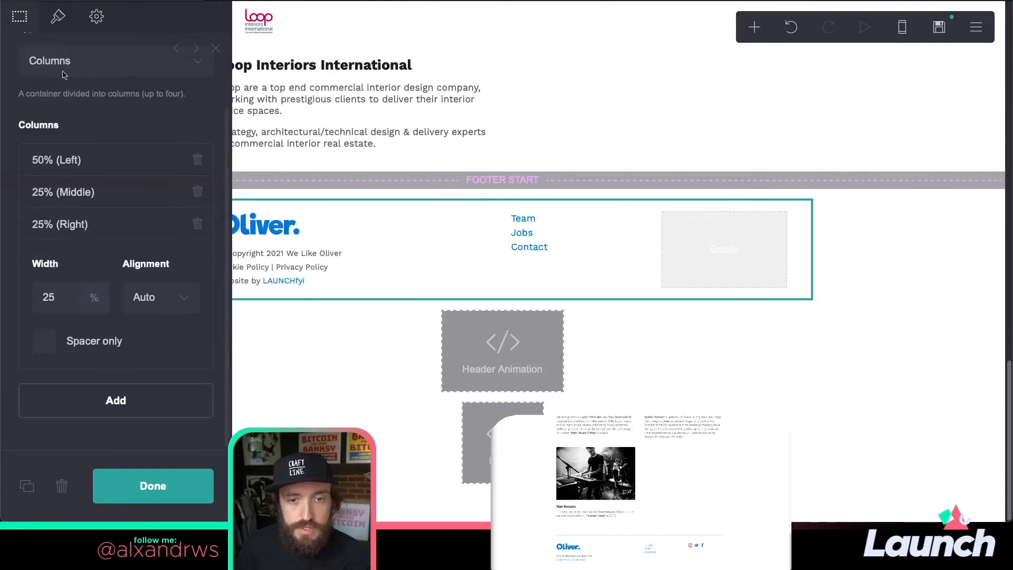
click(154, 477)
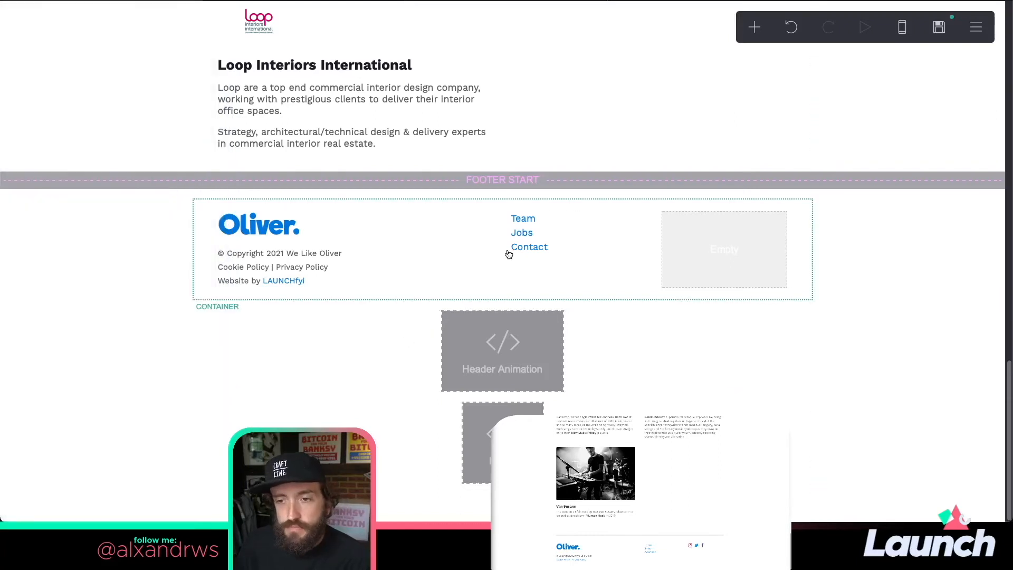
- Duplicate the social icons from beneath the hero buttons and place the copy in the footer container's empty right column
click(648, 210)
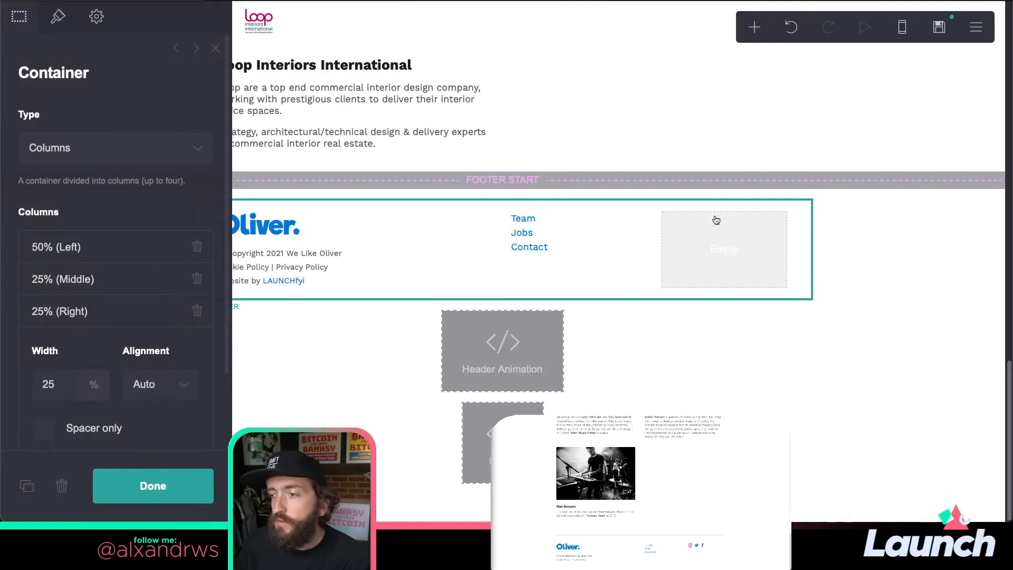
scroll(678, 242, up, 10)
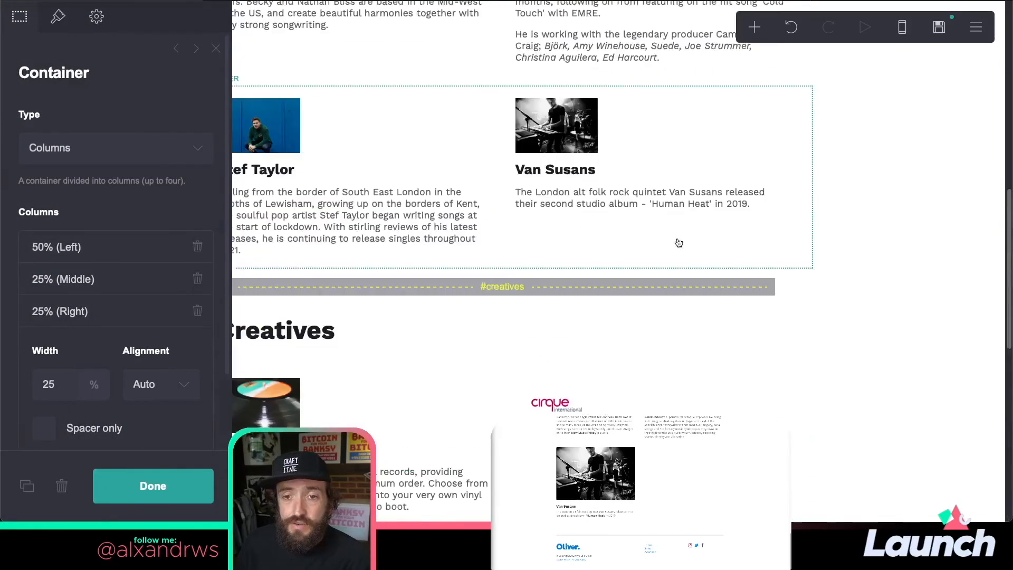
scroll(678, 242, up, 7)
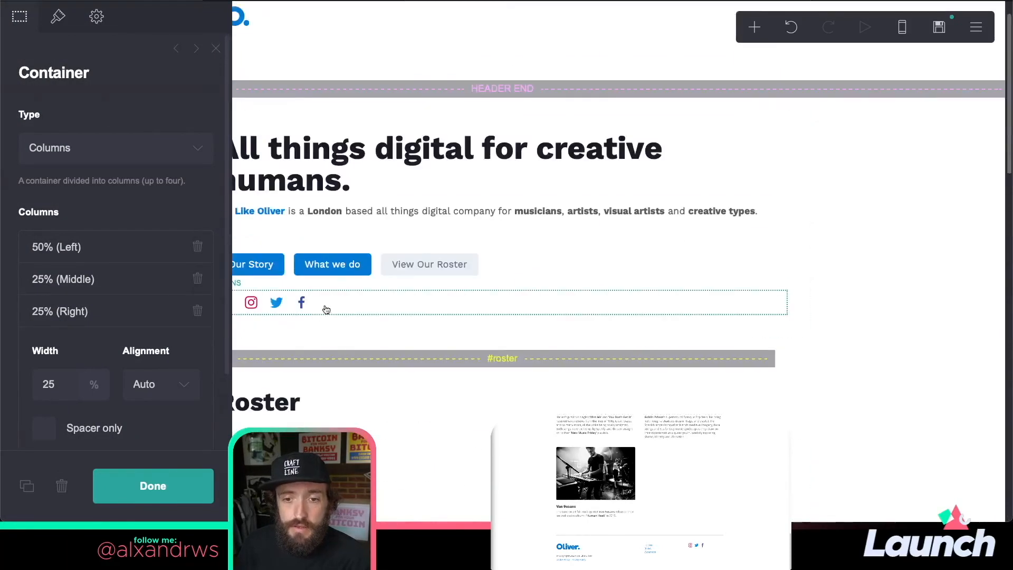
click(332, 304)
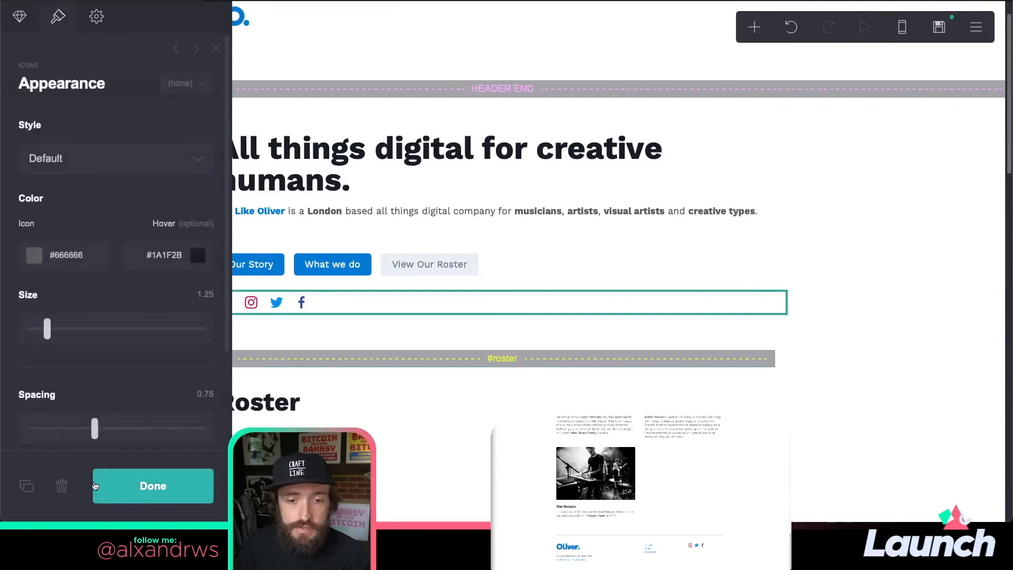
click(19, 16)
click(72, 123)
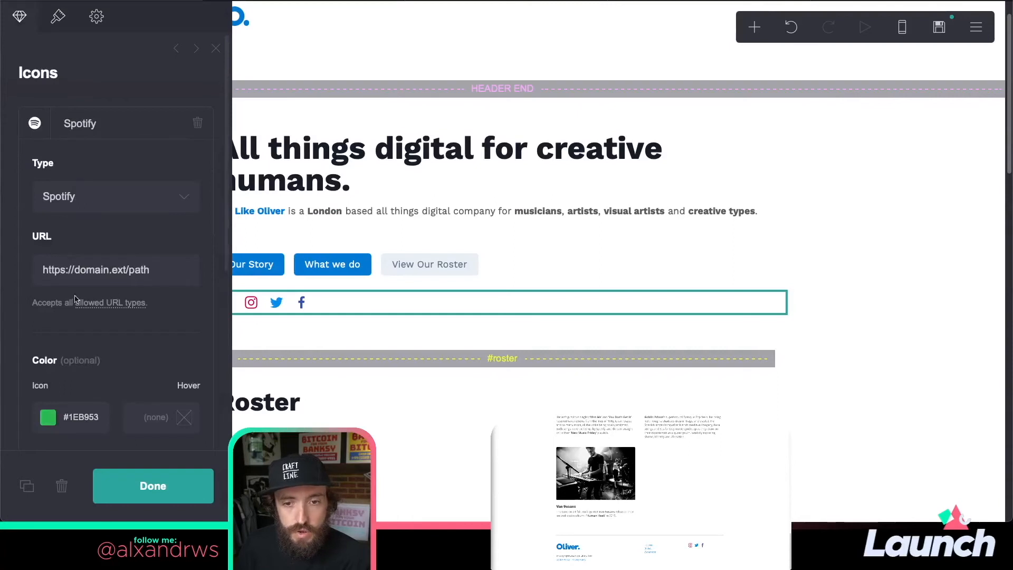
click(94, 124)
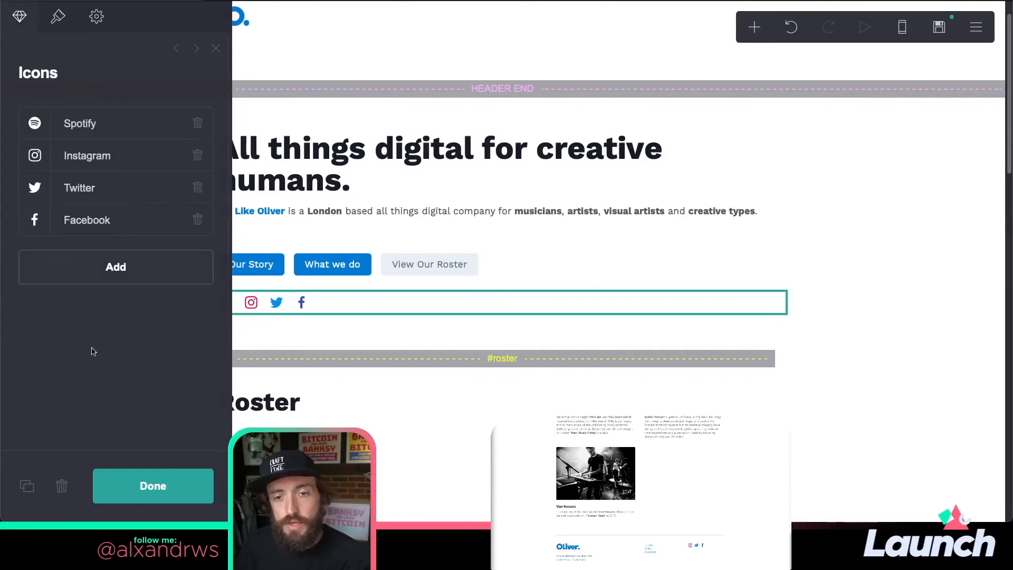
click(27, 485)
drag(332, 264, 699, 247)
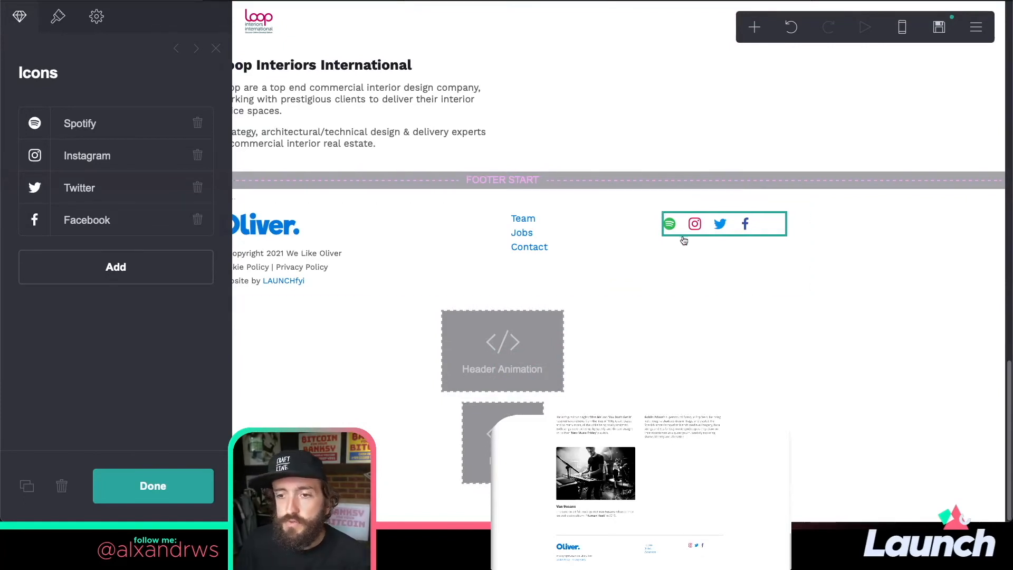
click(176, 482)
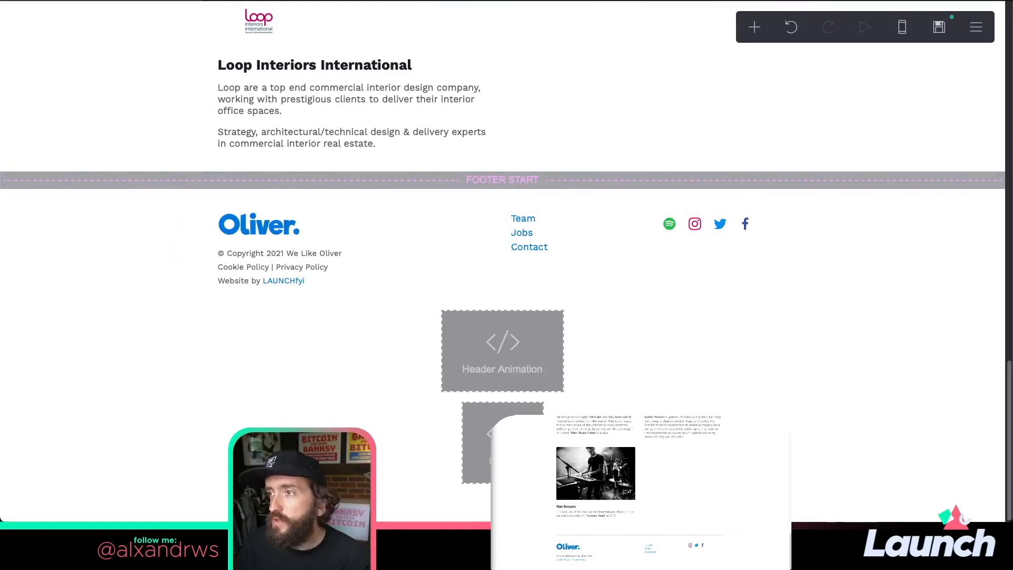
- Insert a divider directly below the footer start marker
click(498, 185)
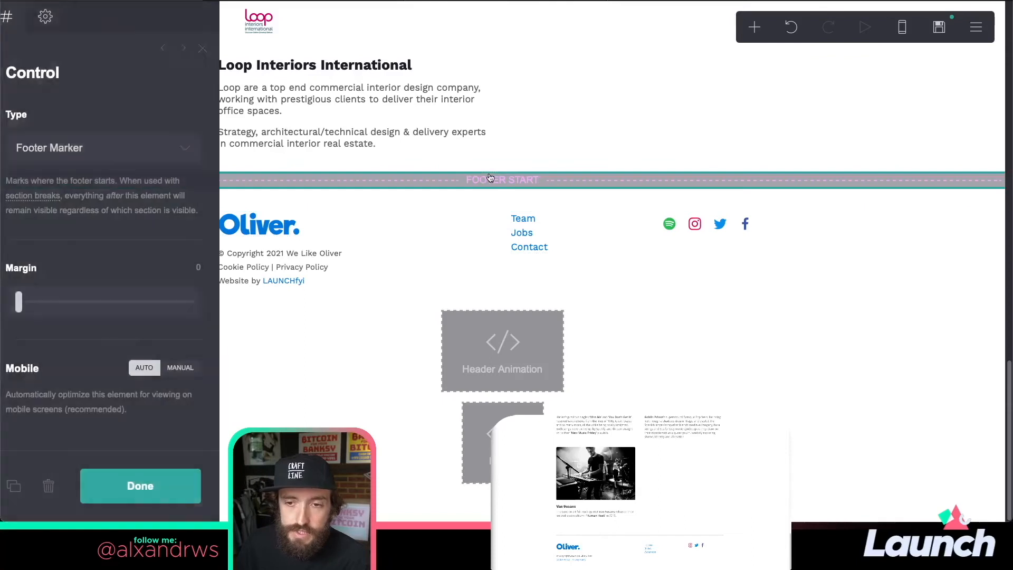
click(755, 28)
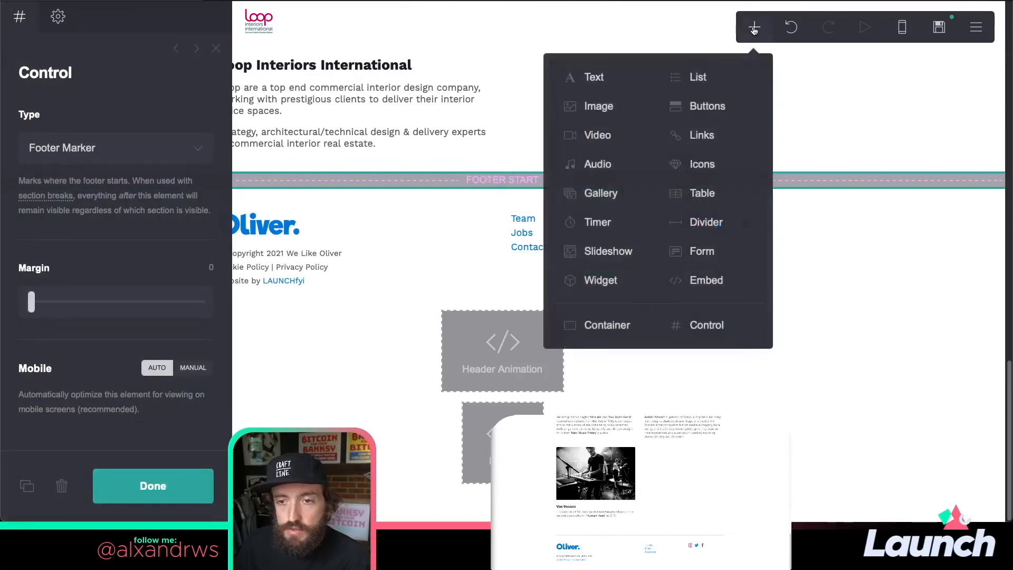
click(707, 220)
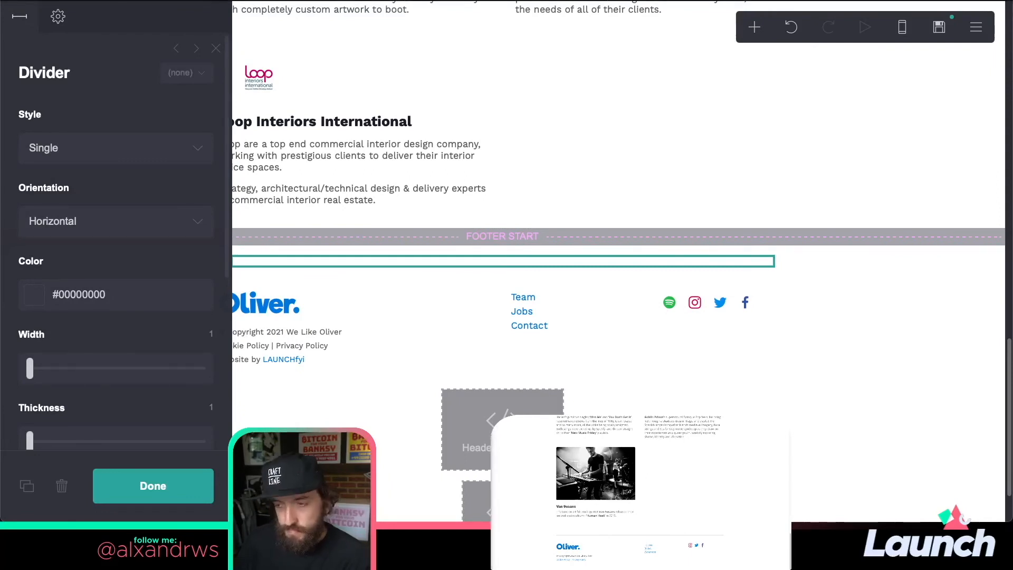
- Style the footer divider with colour #EFEFEF, width 100 and thickness 5
click(127, 305)
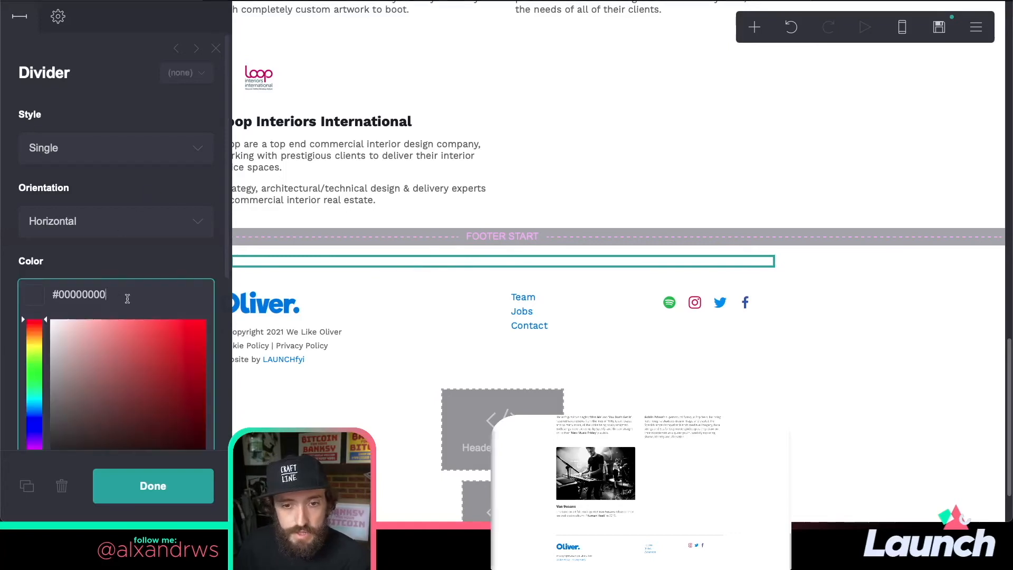
key(ctrl+a)
text(#EFEFEF)
click(123, 265)
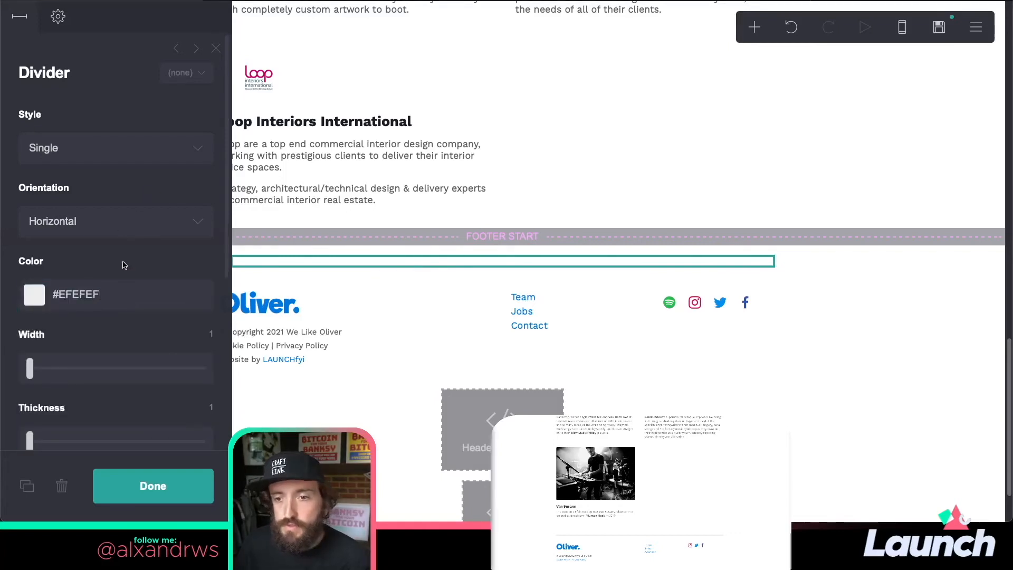
drag(29, 369, 224, 360)
scroll(155, 380, down, 1)
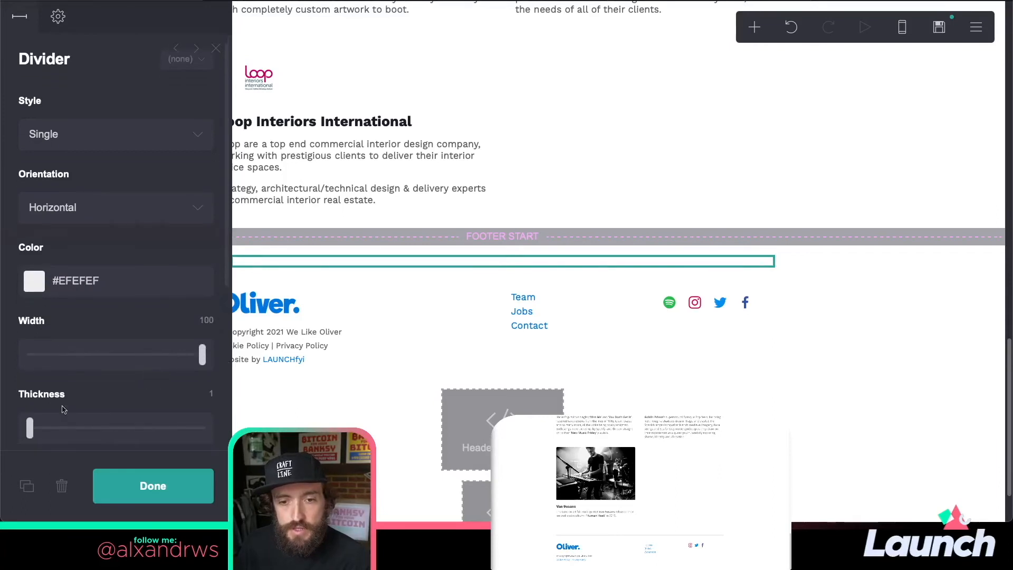
drag(32, 426, 220, 409)
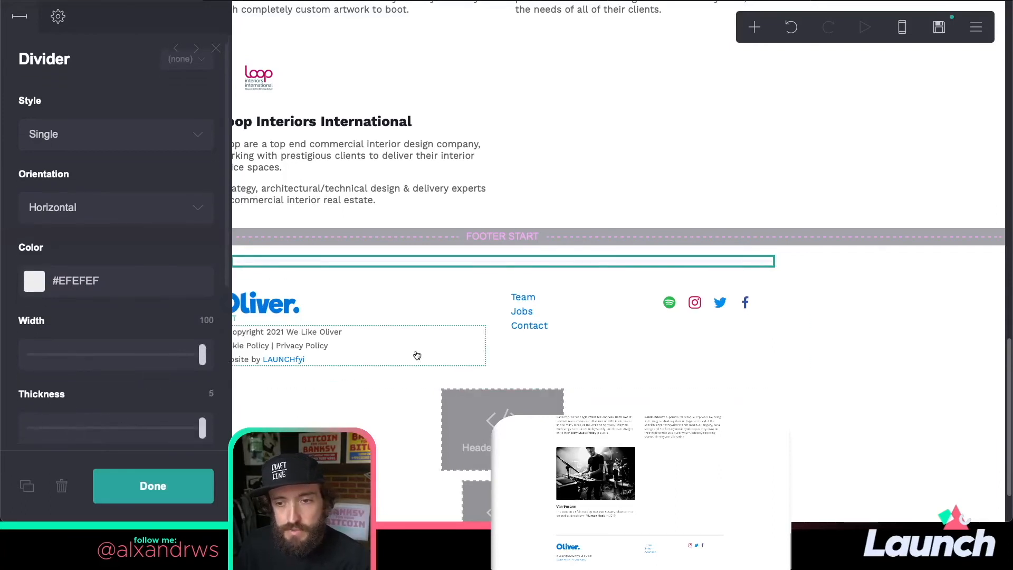
click(197, 495)
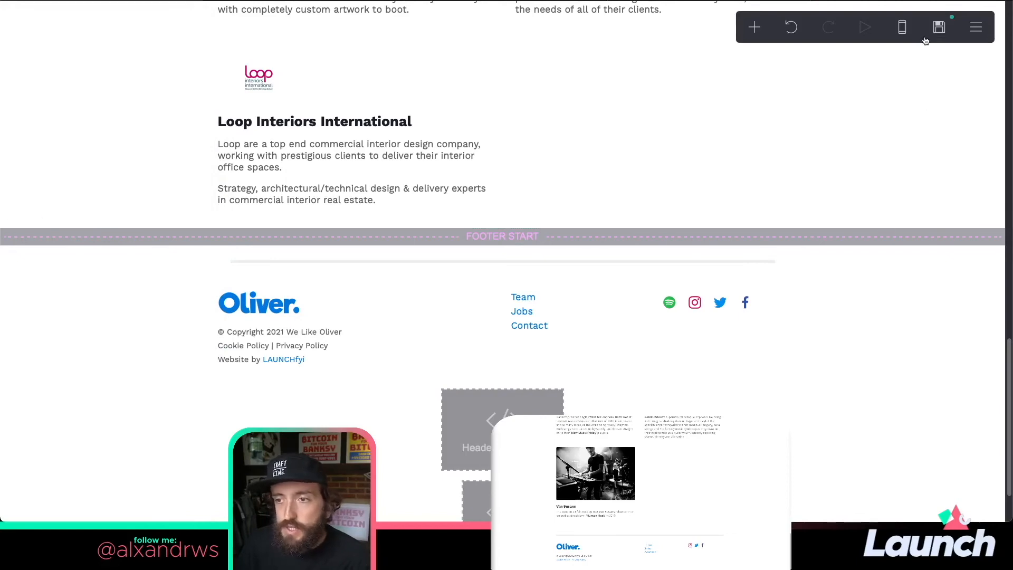
- Publish the site changes and open the live site
click(939, 27)
click(162, 485)
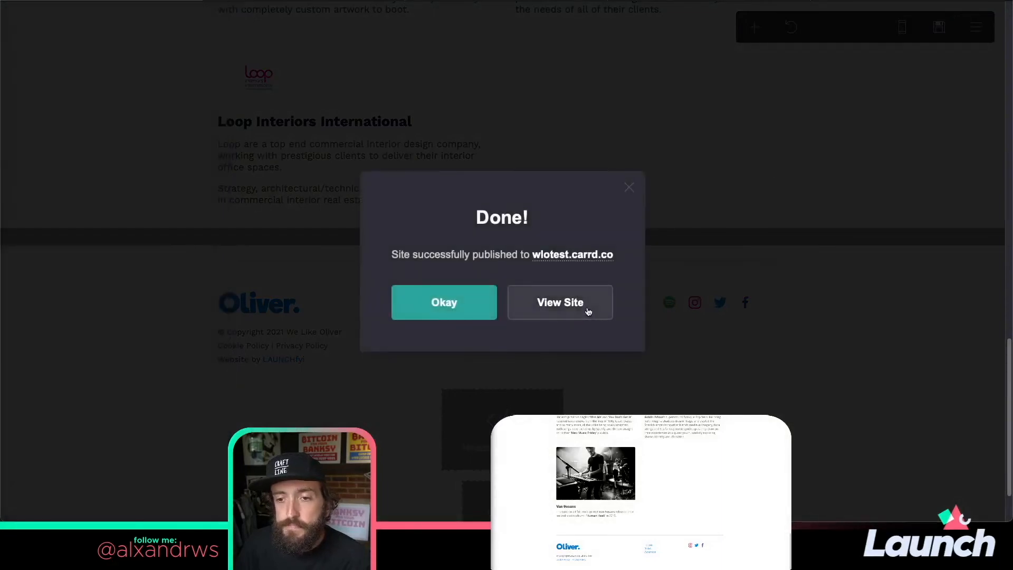
click(587, 309)
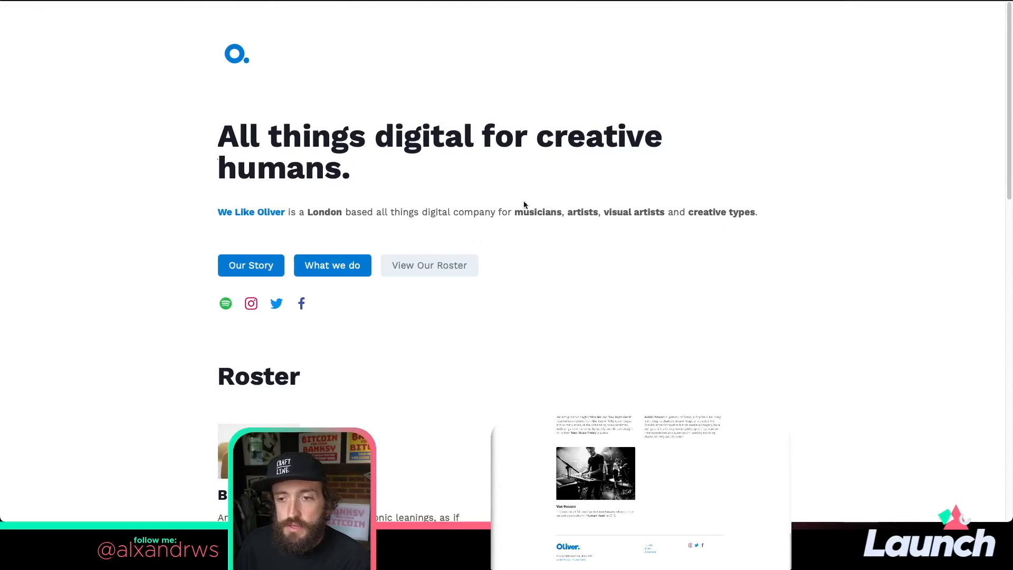
- Review the published page's roster, creatives and footer sections, including the image hover effects, and return to the editor
scroll(267, 295, down, 2)
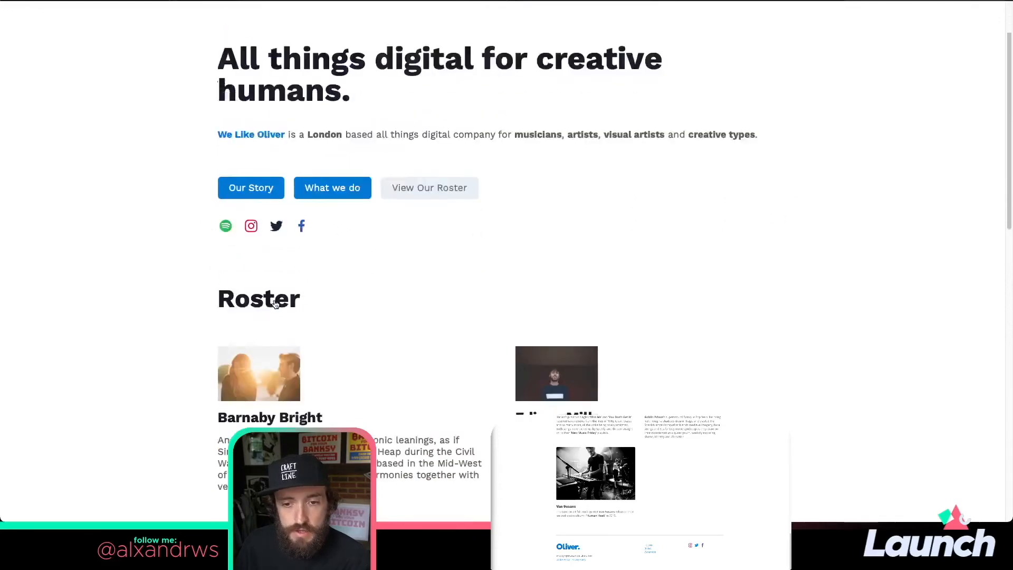
scroll(215, 233, down, 5)
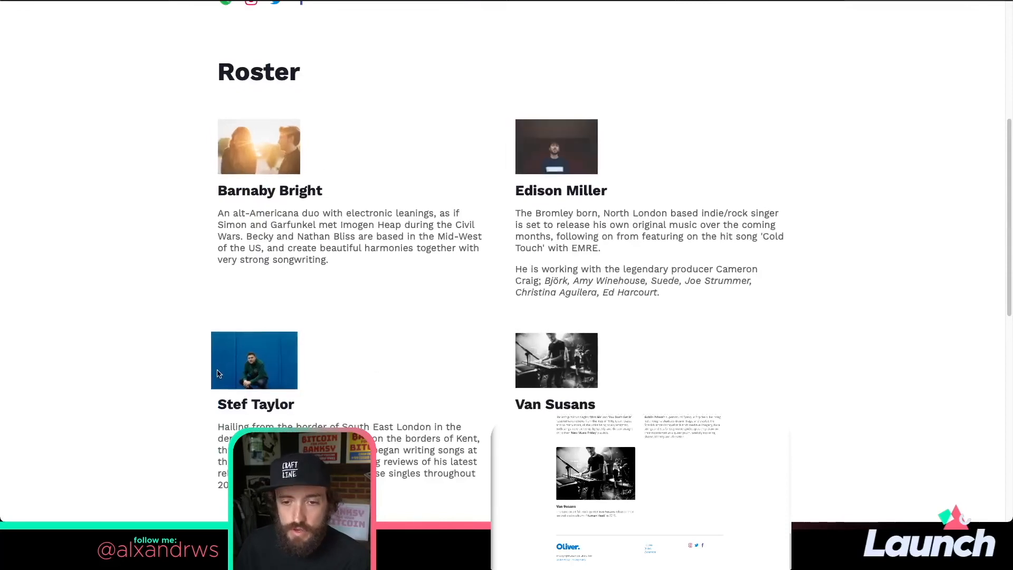
scroll(219, 374, down, 7)
scroll(217, 369, up, 6)
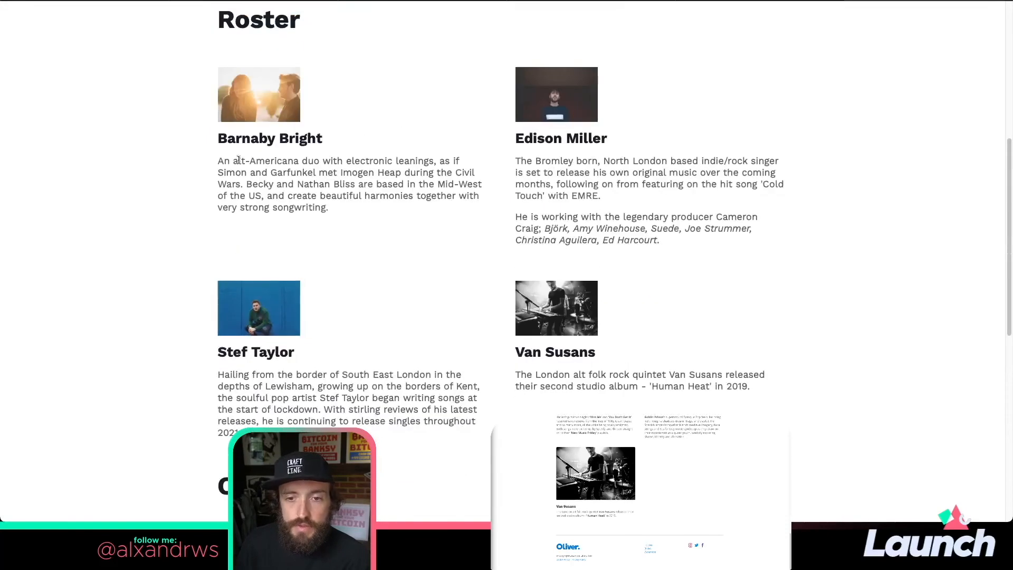
scroll(208, 228, down, 9)
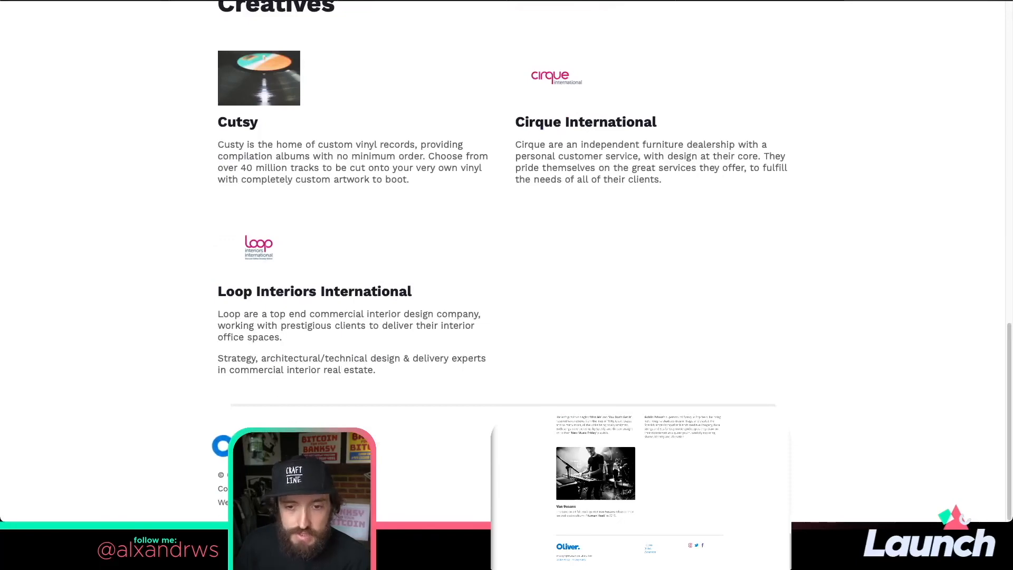
scroll(128, 348, up, 2)
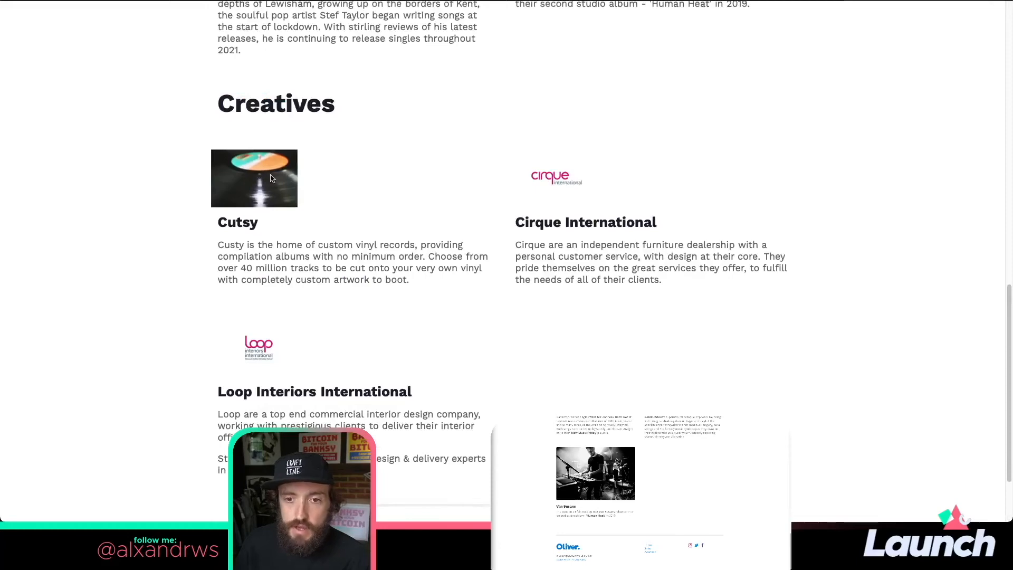
scroll(157, 297, down, 2)
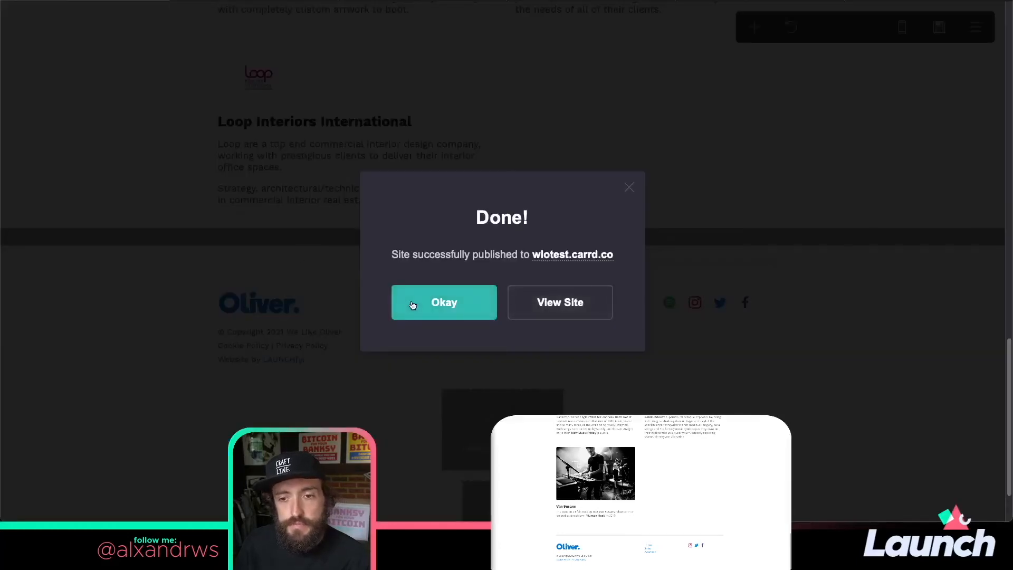
click(410, 303)
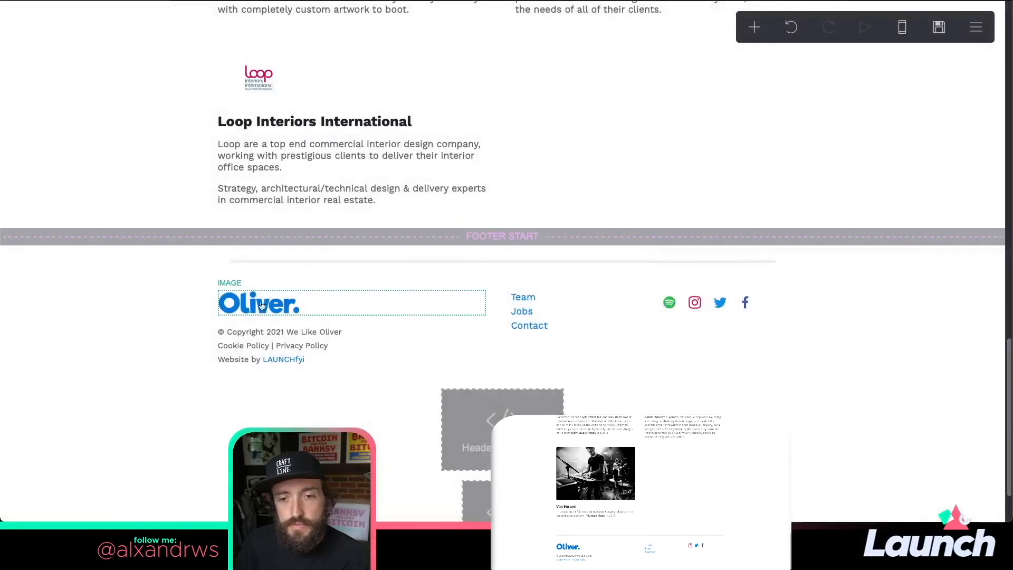
- Detach the footer logo from the Roster IMG style by choosing (none), and remove its animate class
click(226, 303)
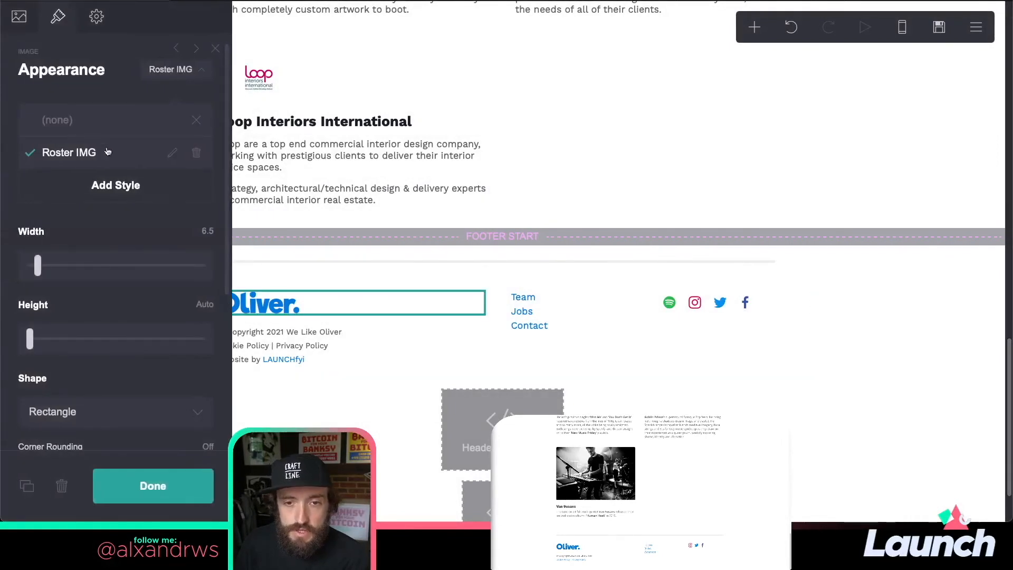
click(89, 123)
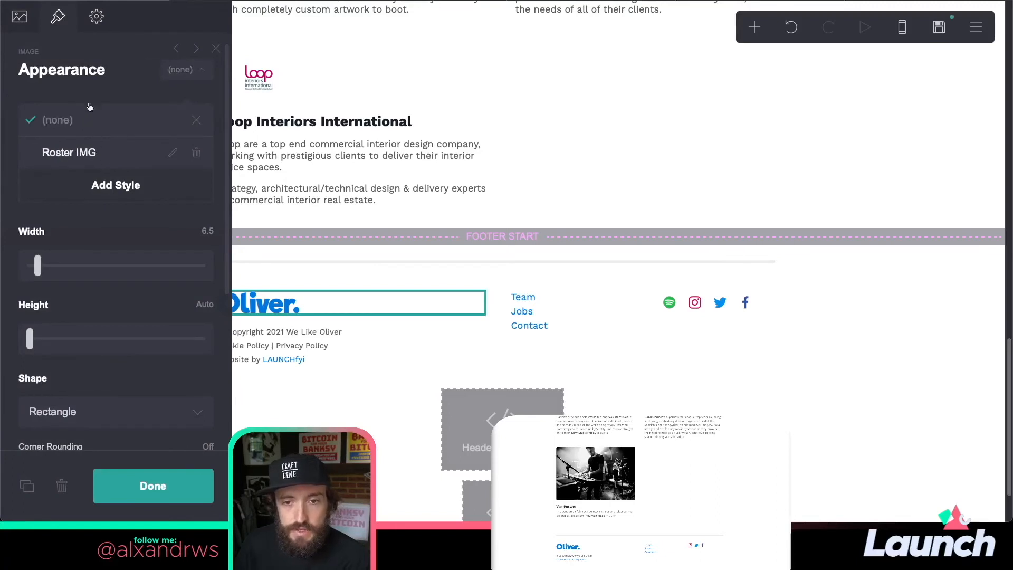
click(97, 16)
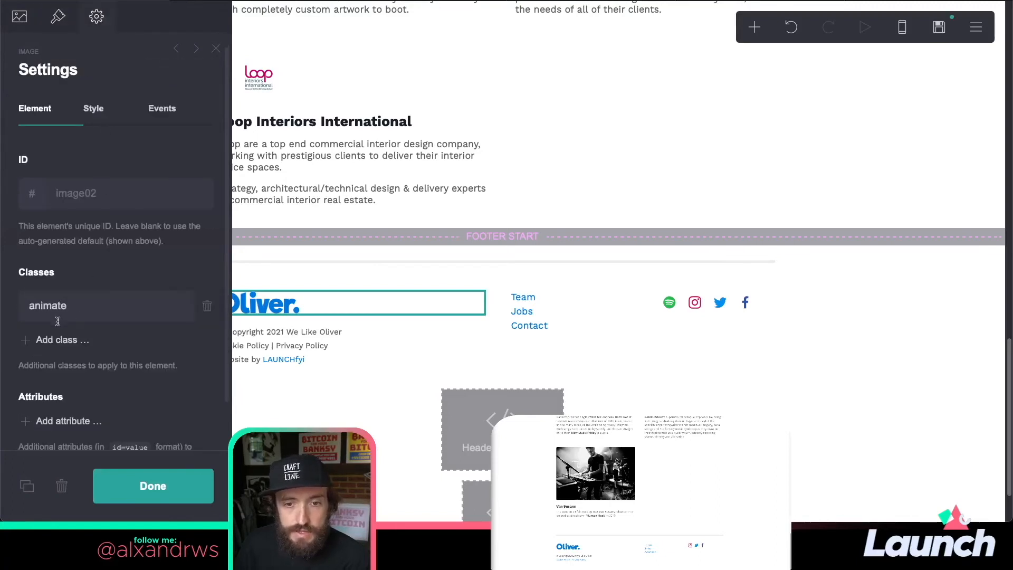
click(207, 306)
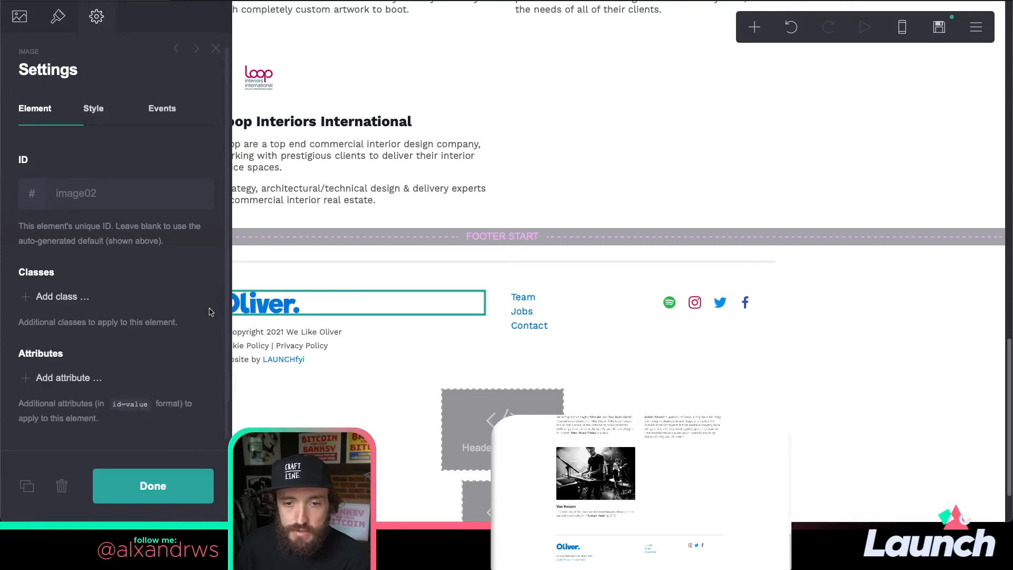
click(150, 494)
- Set the Roster IMG style to Max width with a corner rounding of 0.5, using the vinyl record image in Creatives
scroll(343, 237, up, 6)
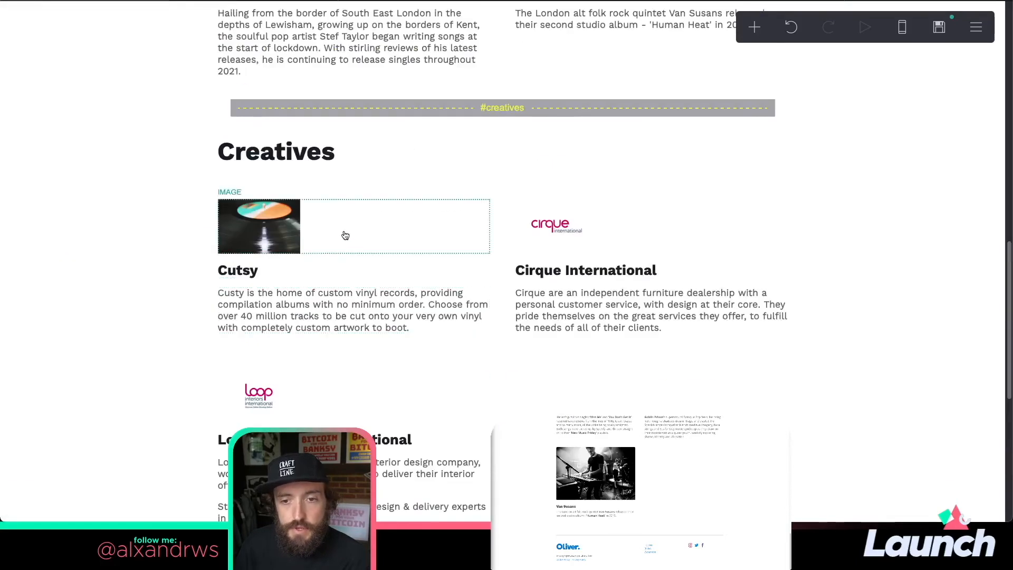
click(344, 235)
click(57, 17)
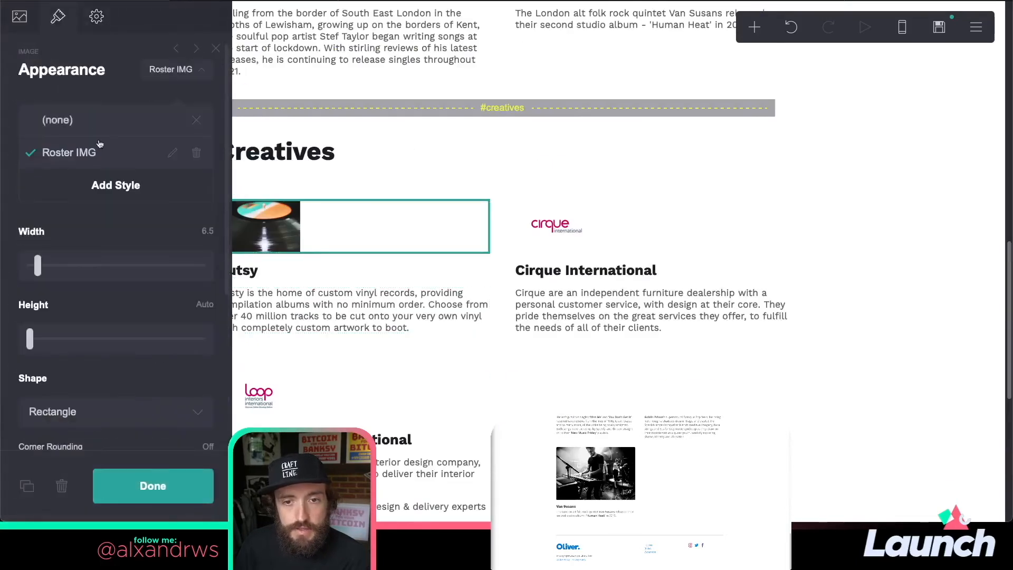
drag(38, 265, 179, 269)
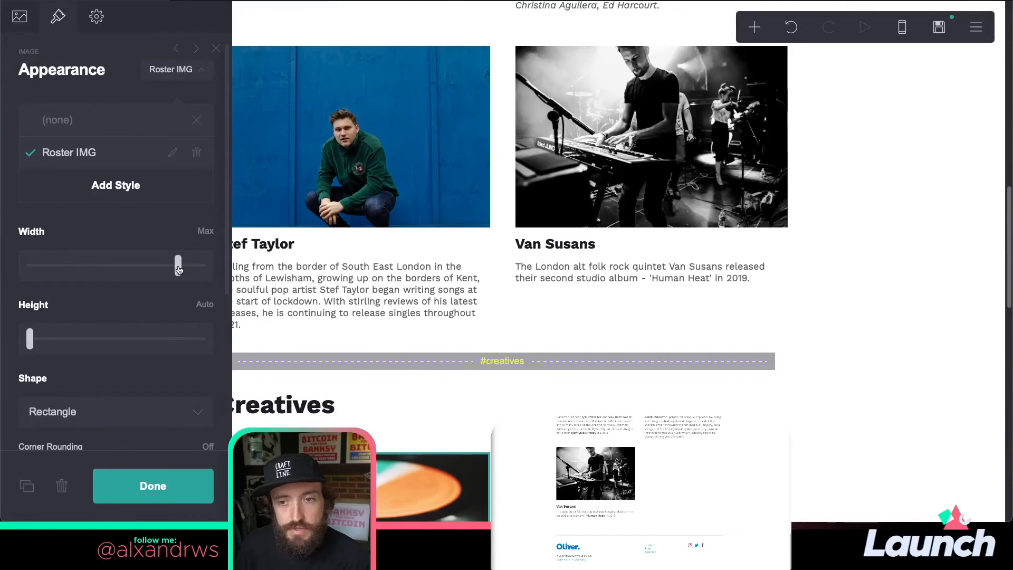
scroll(200, 296, down, 3)
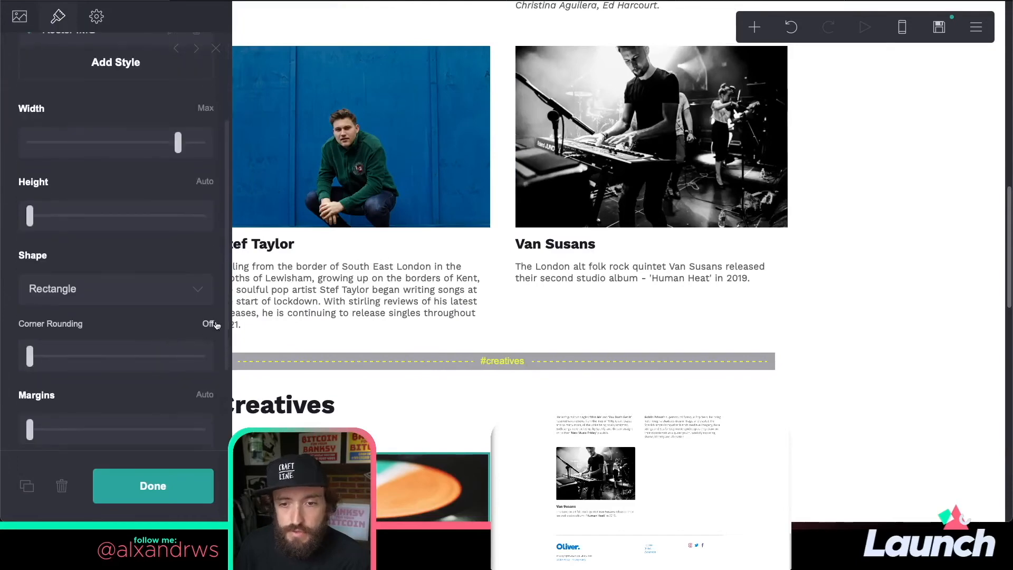
drag(30, 361, 60, 358)
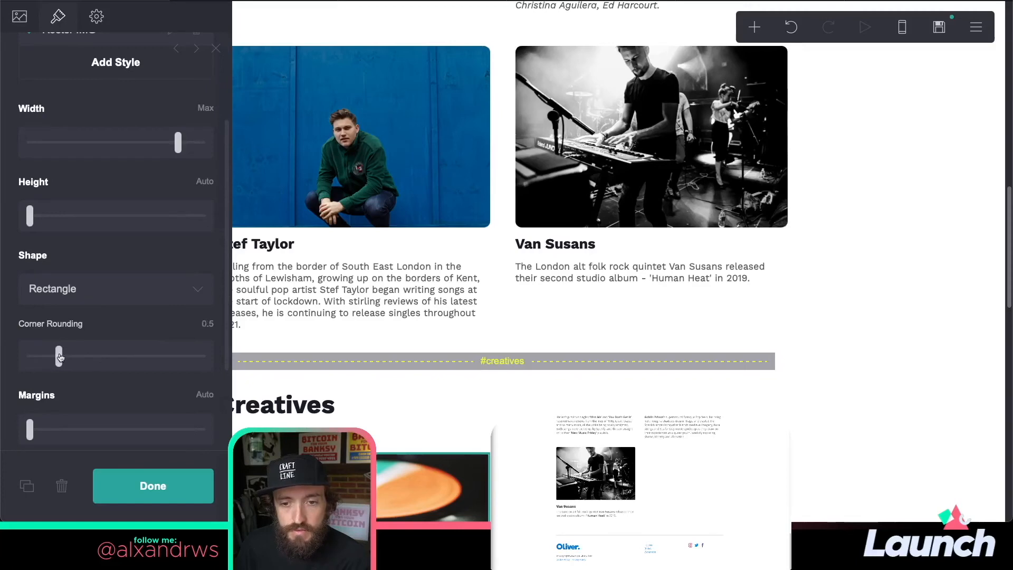
click(140, 485)
- Switch the first roster image's style to (none) and back to Roster IMG, and close its settings
click(304, 121)
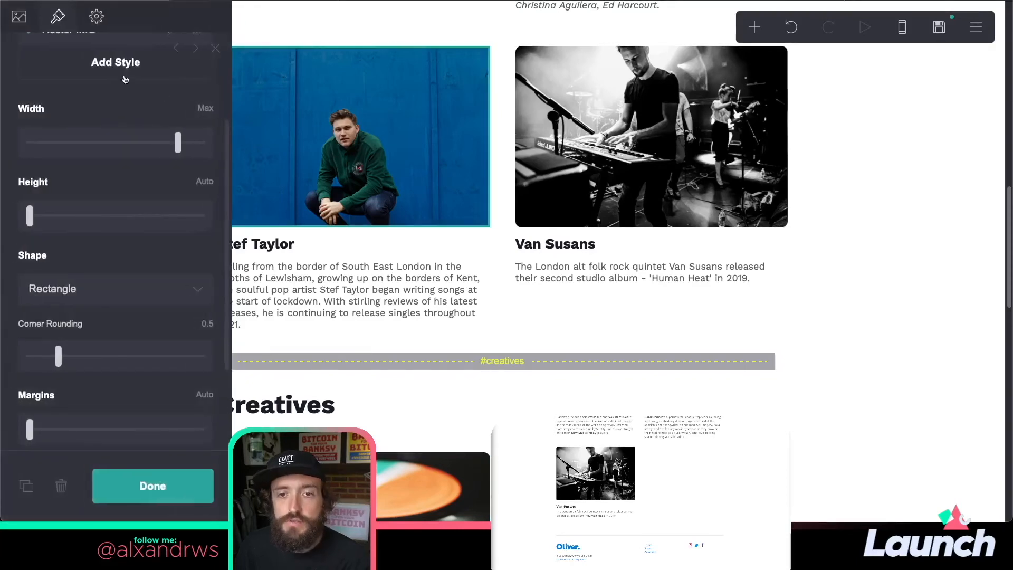
scroll(486, 385, down, 5)
scroll(381, 321, down, 6)
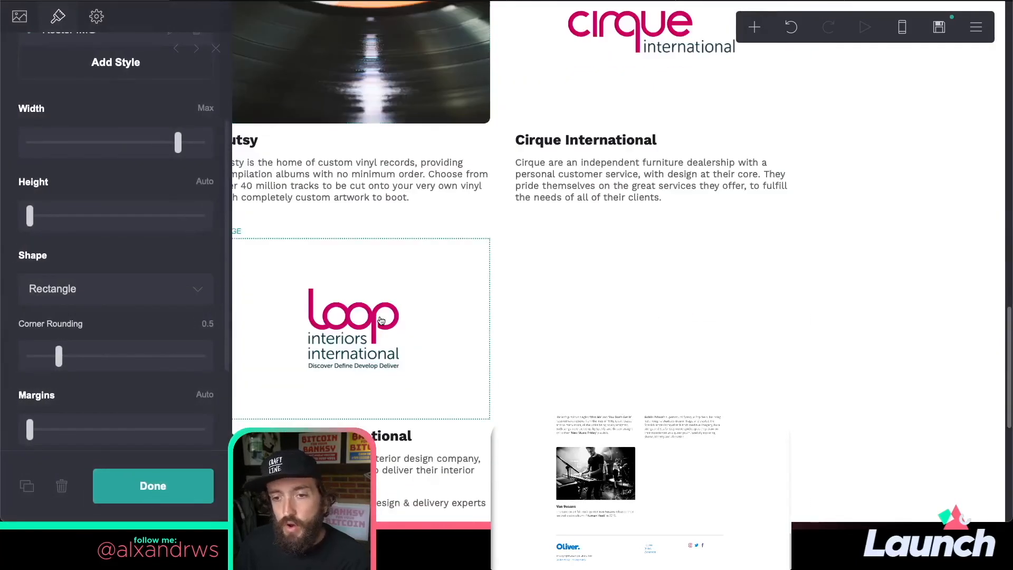
scroll(381, 321, up, 12)
scroll(381, 321, up, 8)
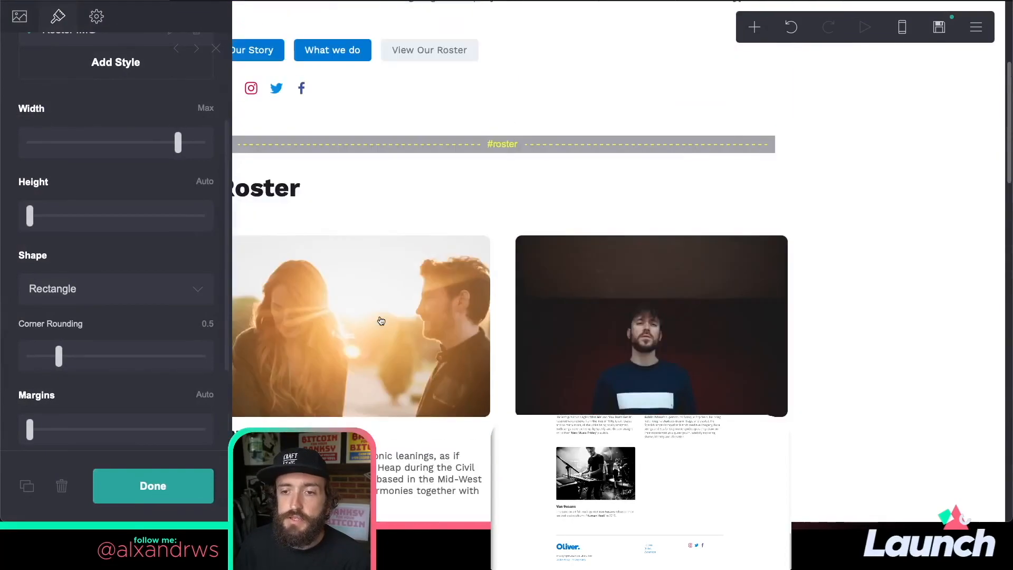
click(460, 334)
scroll(369, 387, down, 3)
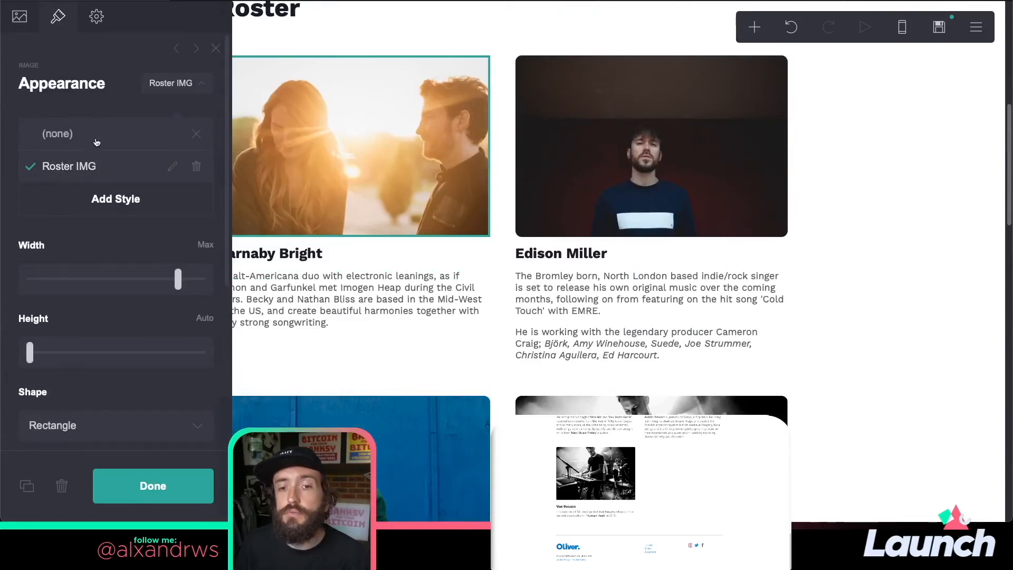
click(62, 135)
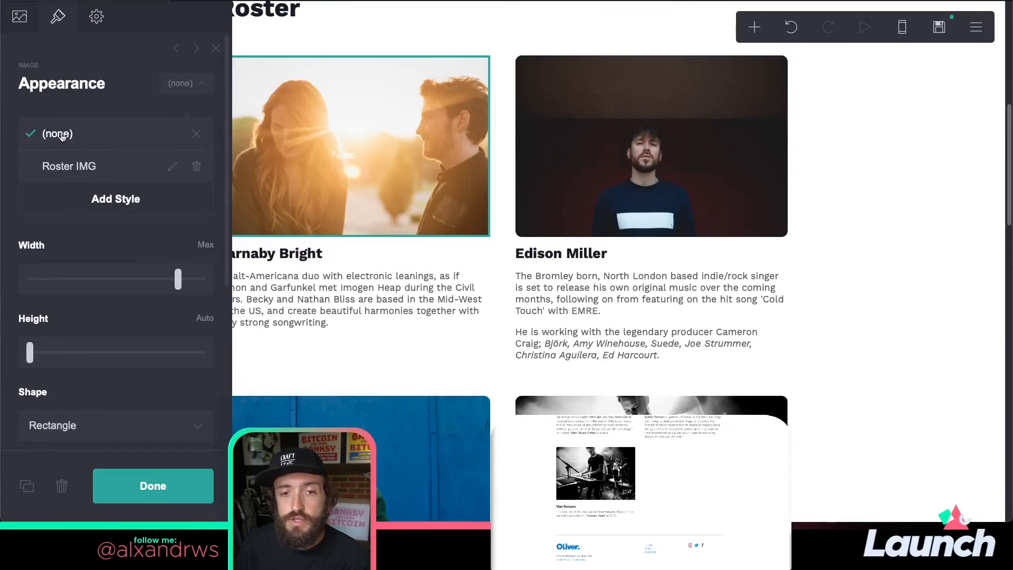
click(80, 168)
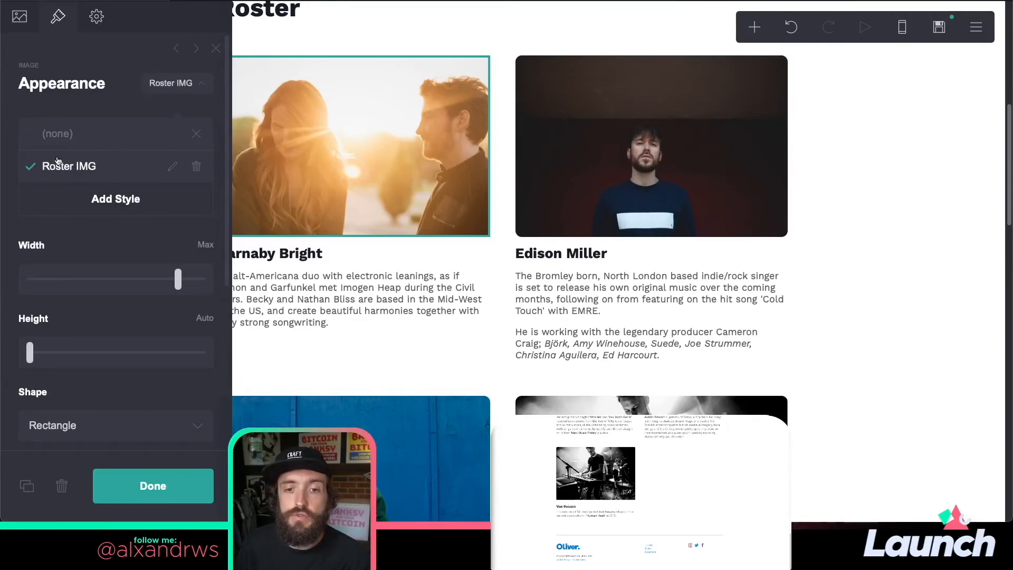
click(153, 486)
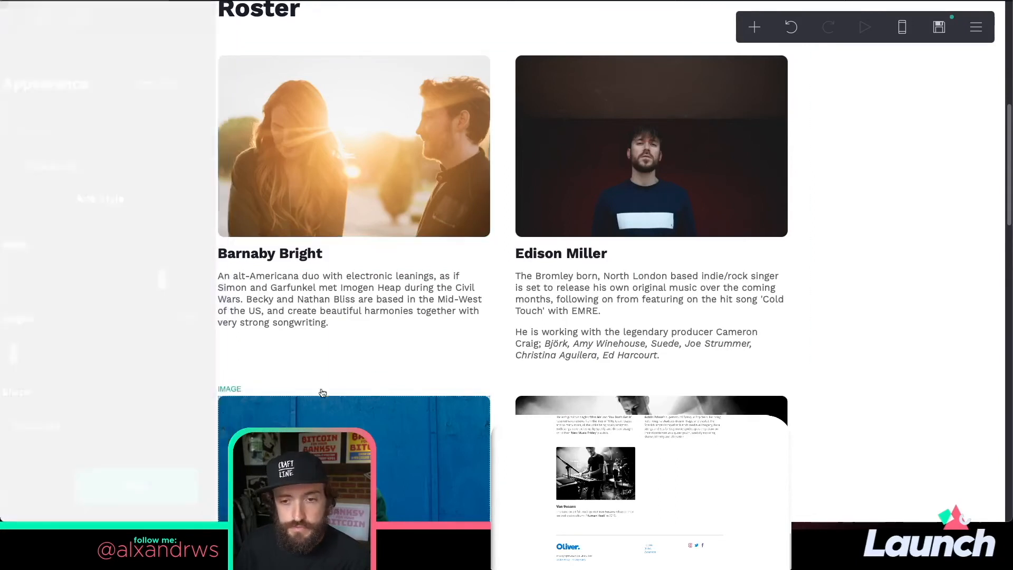
- Publish the updated image styling to the site's .carrd.co URL and open the live site
scroll(438, 291, down, 7)
scroll(438, 291, down, 10)
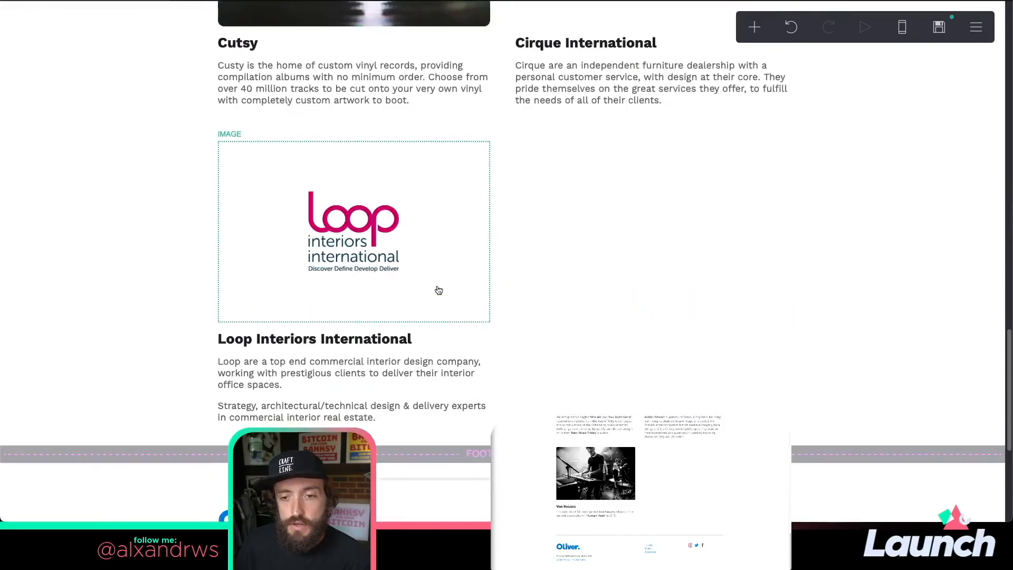
scroll(438, 290, up, 10)
click(940, 26)
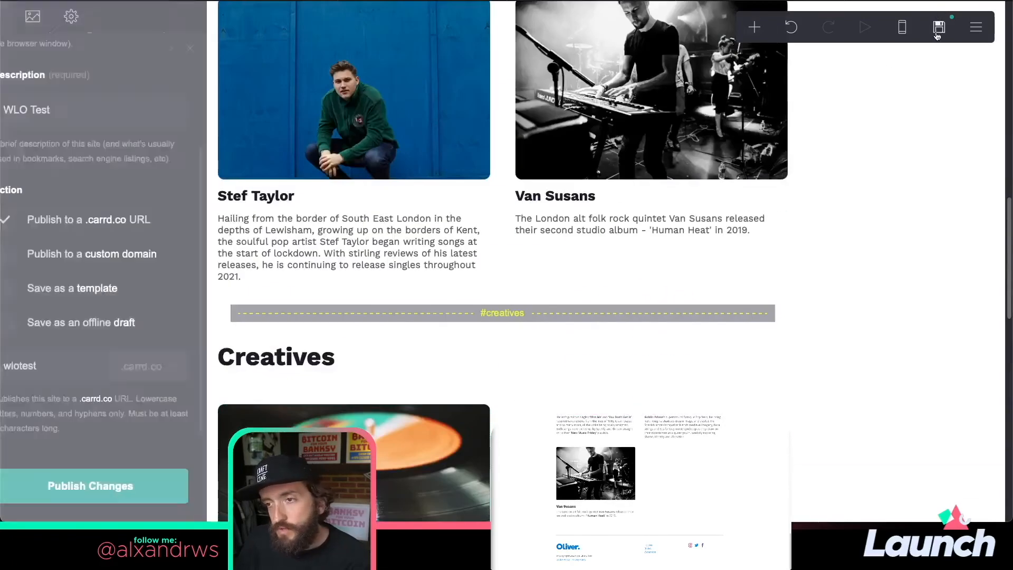
click(179, 490)
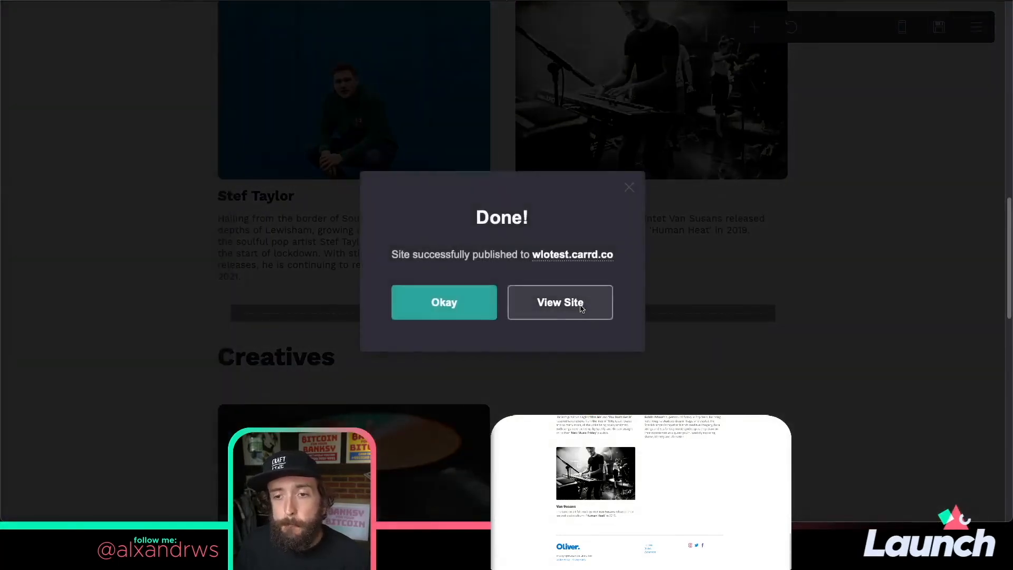
click(587, 304)
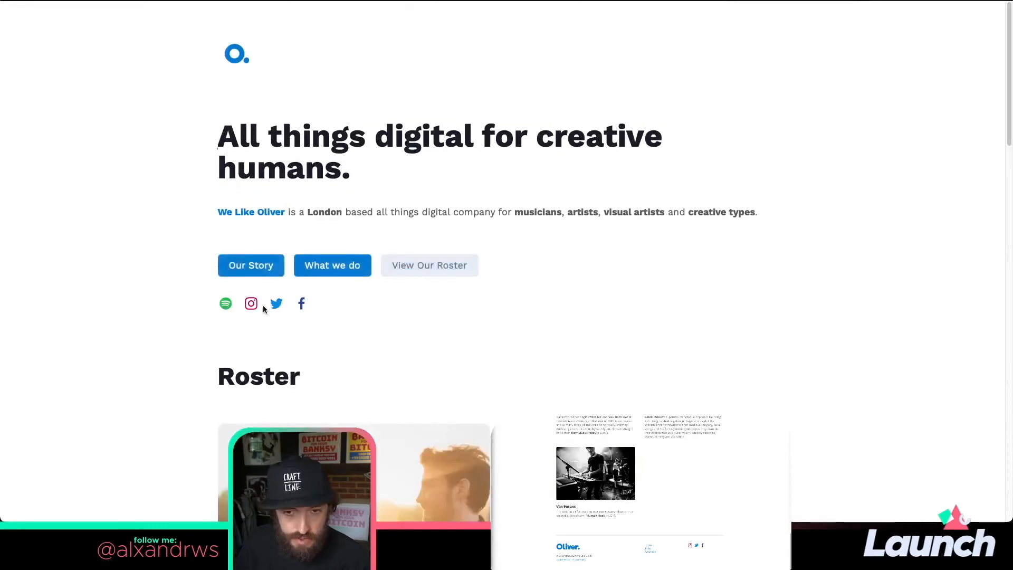
- Review the published page's roster, creatives and footer sections, checking the rounded image corners and hover effects
scroll(264, 303, down, 4)
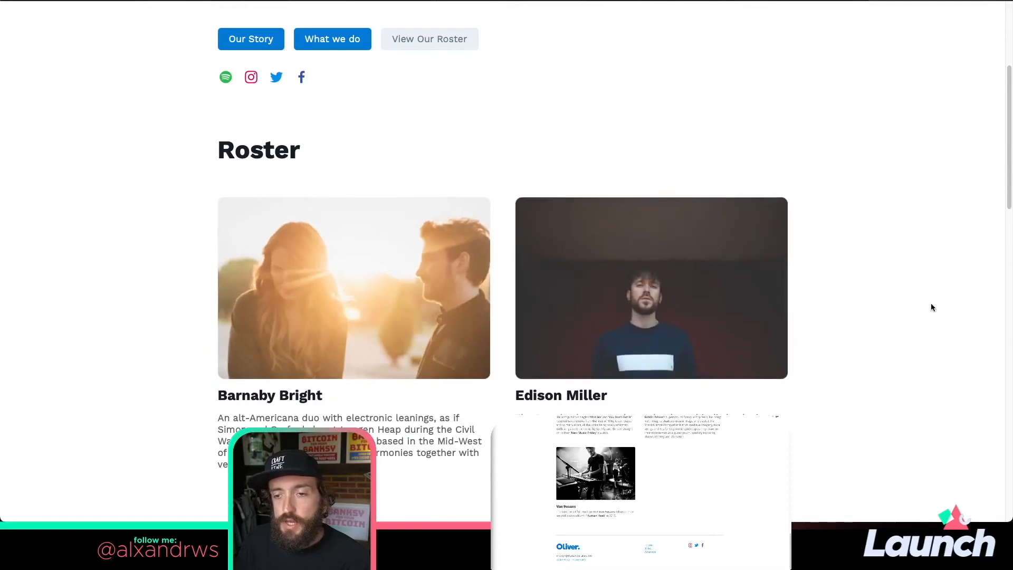
scroll(931, 305, down, 4)
scroll(931, 306, down, 3)
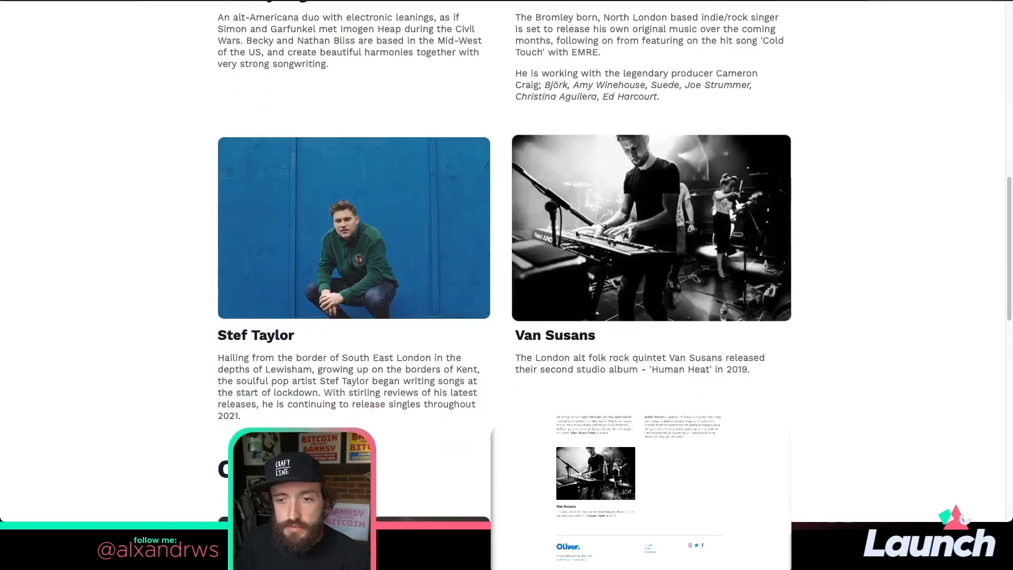
scroll(454, 296, down, 10)
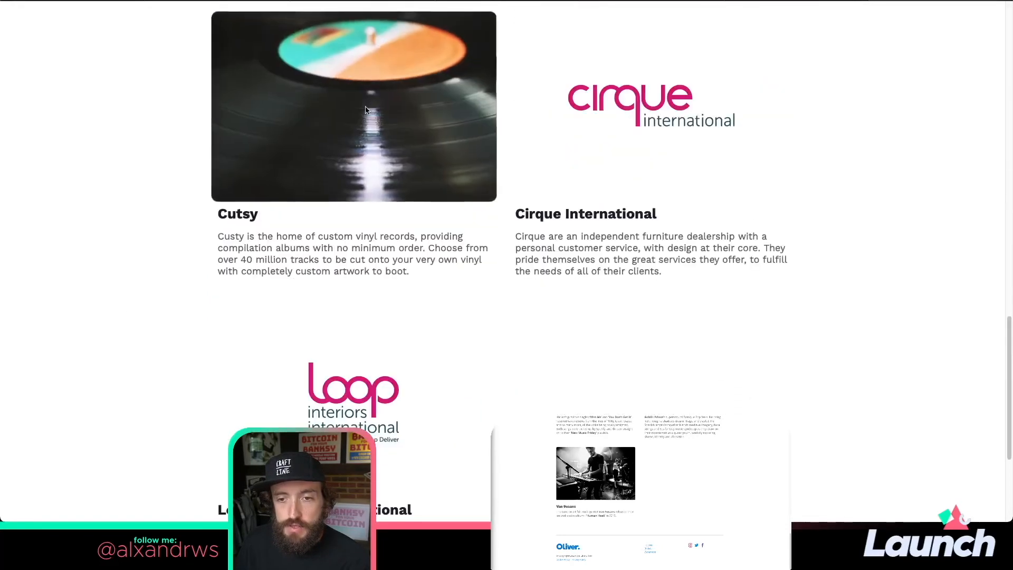
scroll(916, 141, up, 3)
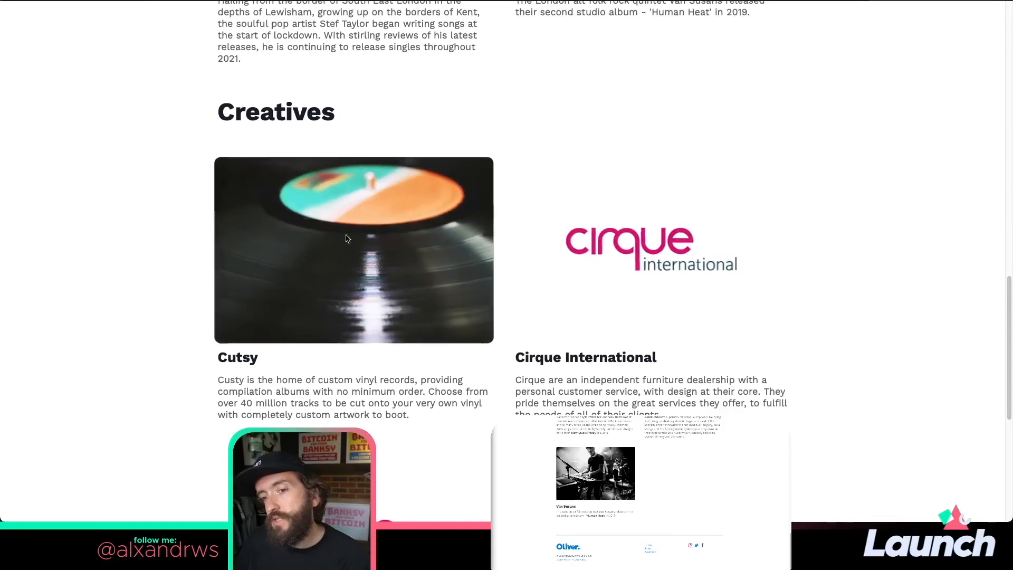
scroll(928, 309, down, 6)
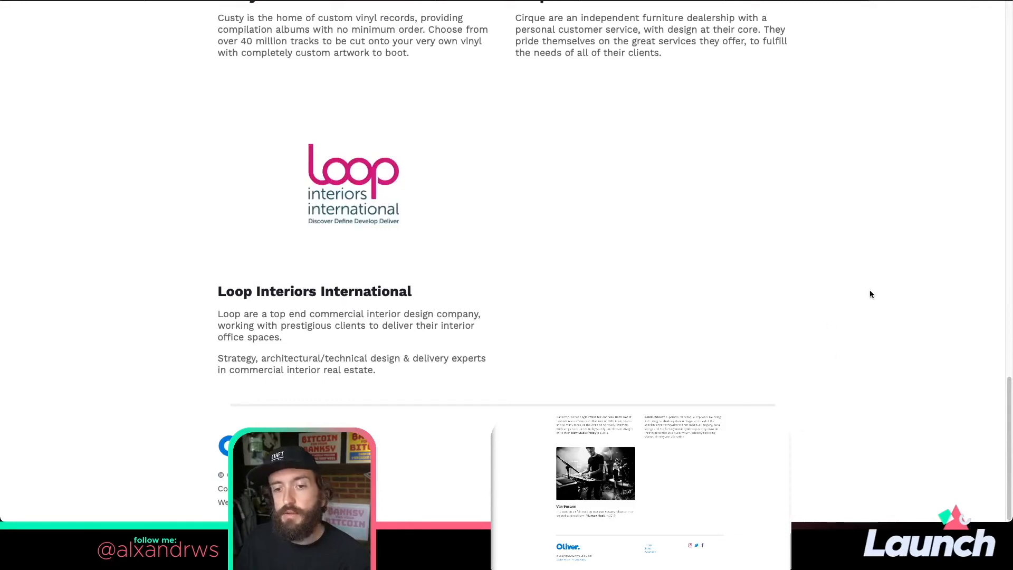
scroll(874, 300, up, 20)
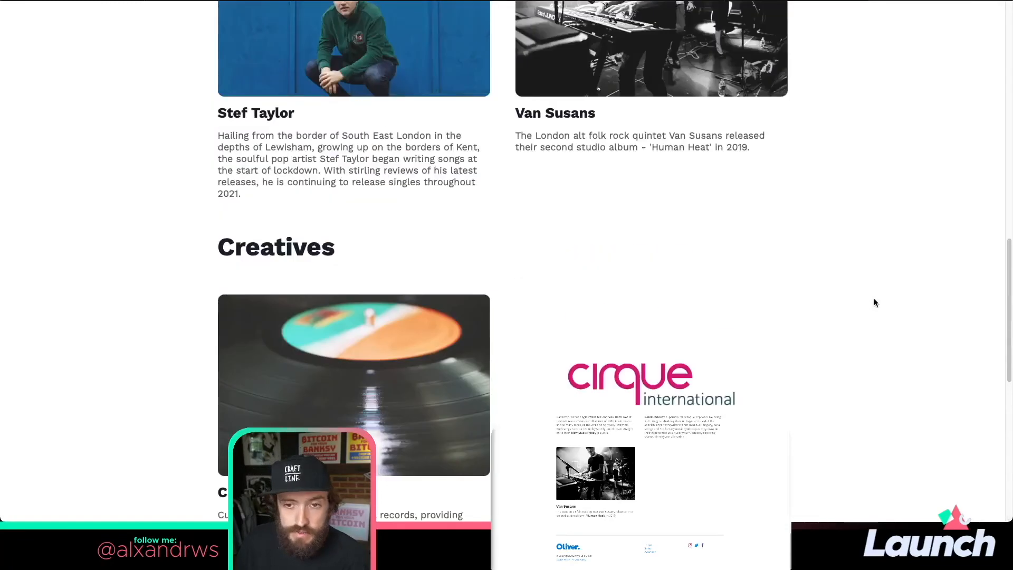
scroll(874, 303, down, 13)
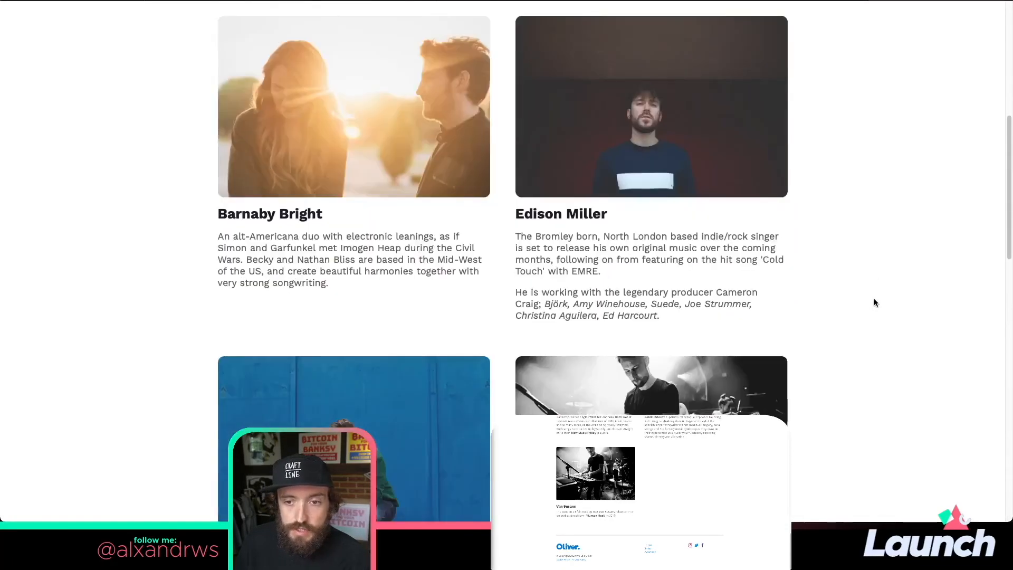
scroll(875, 302, down, 4)
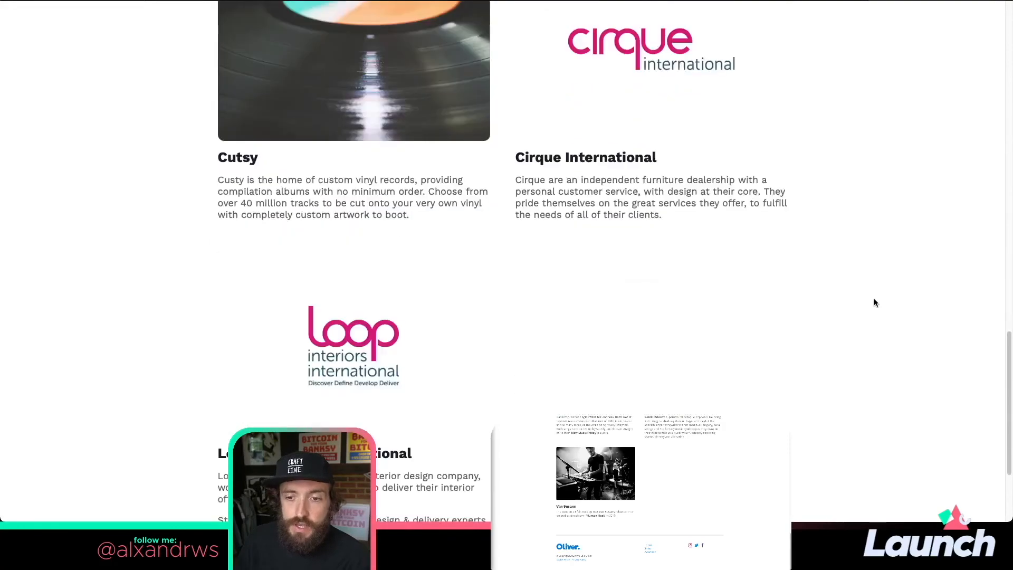
scroll(874, 302, up, 5)
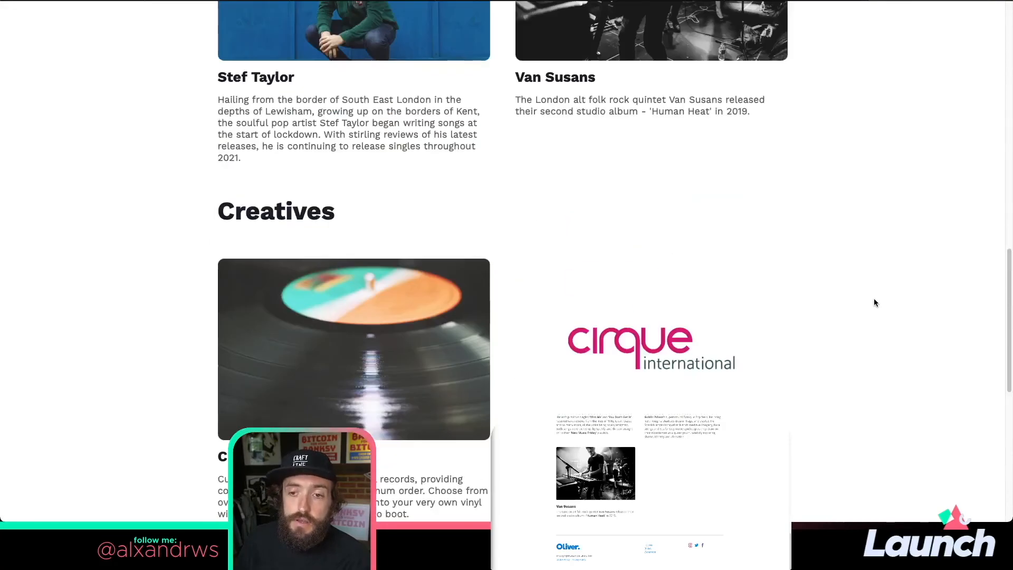
scroll(874, 302, up, 10)
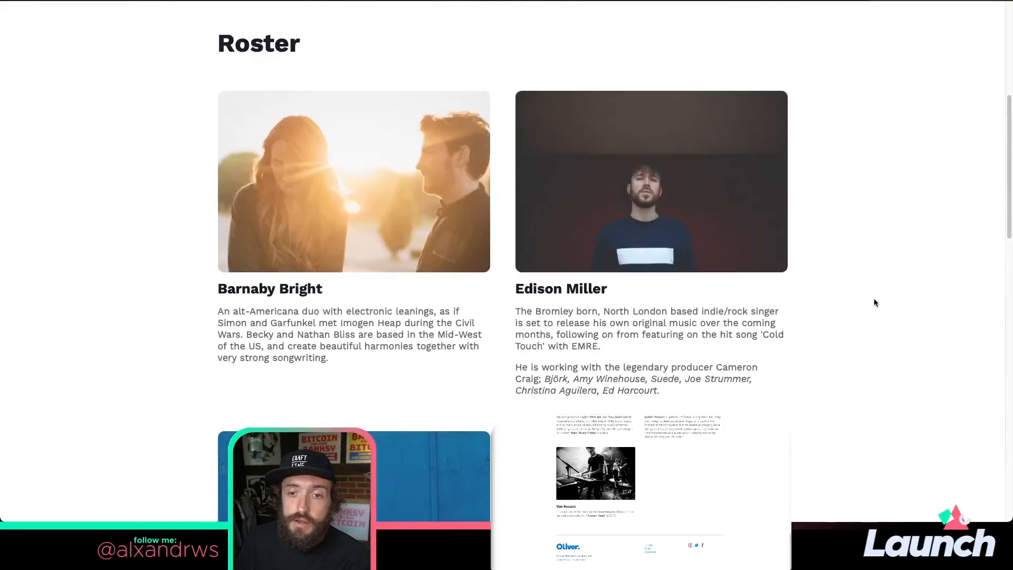
scroll(874, 302, down, 11)
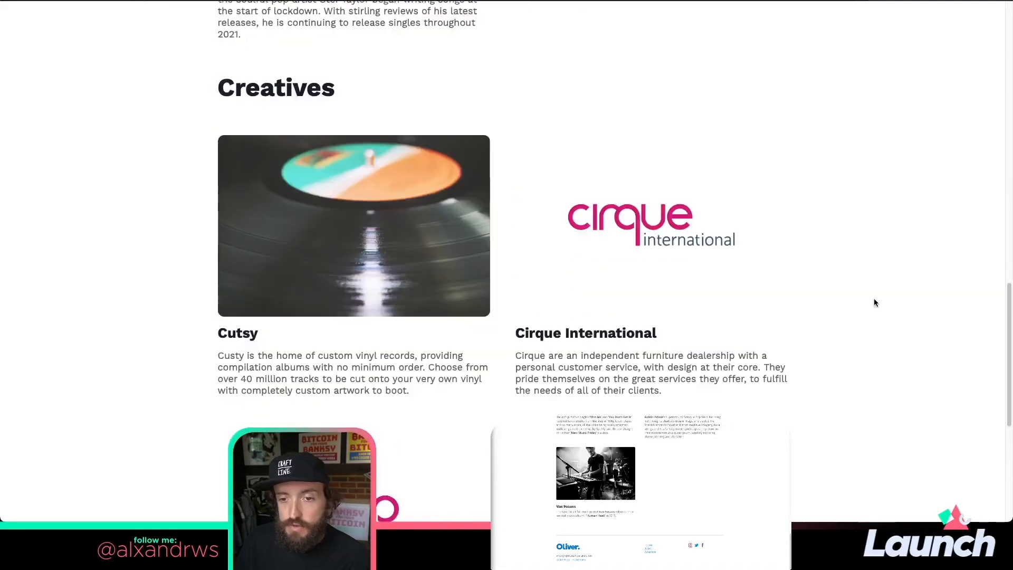
scroll(874, 302, up, 2)
scroll(874, 299, up, 8)
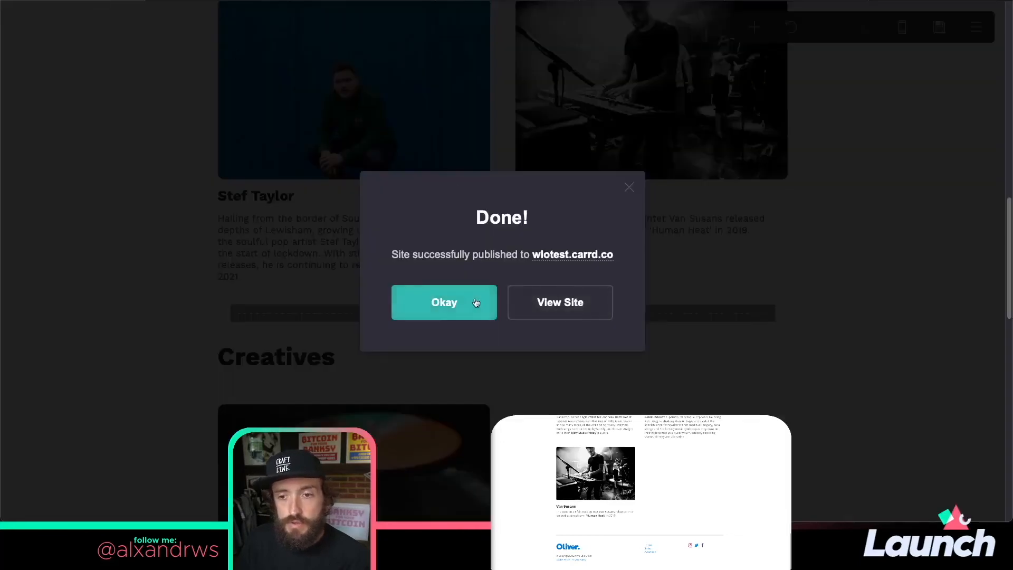
- Back in the editor, insert a Section Break control between the Loop Interiors International container and the footer marker
click(477, 297)
scroll(631, 243, down, 15)
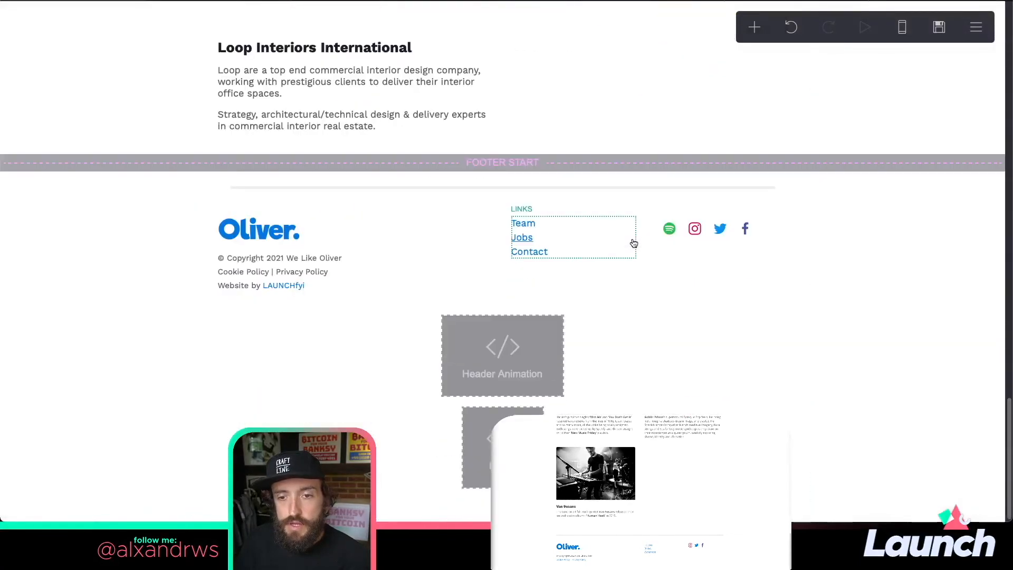
scroll(634, 243, up, 5)
scroll(631, 242, down, 3)
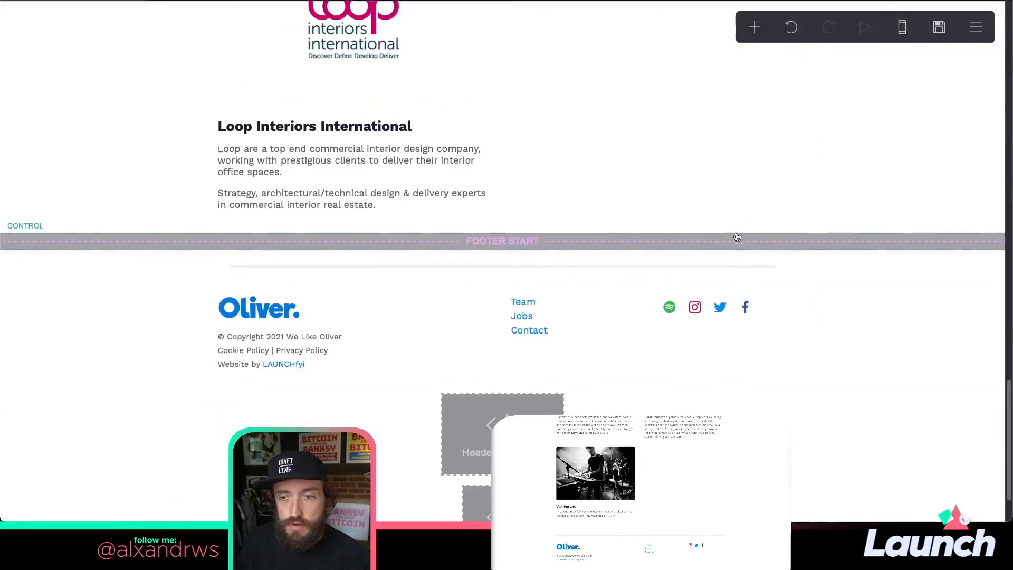
scroll(729, 199, up, 10)
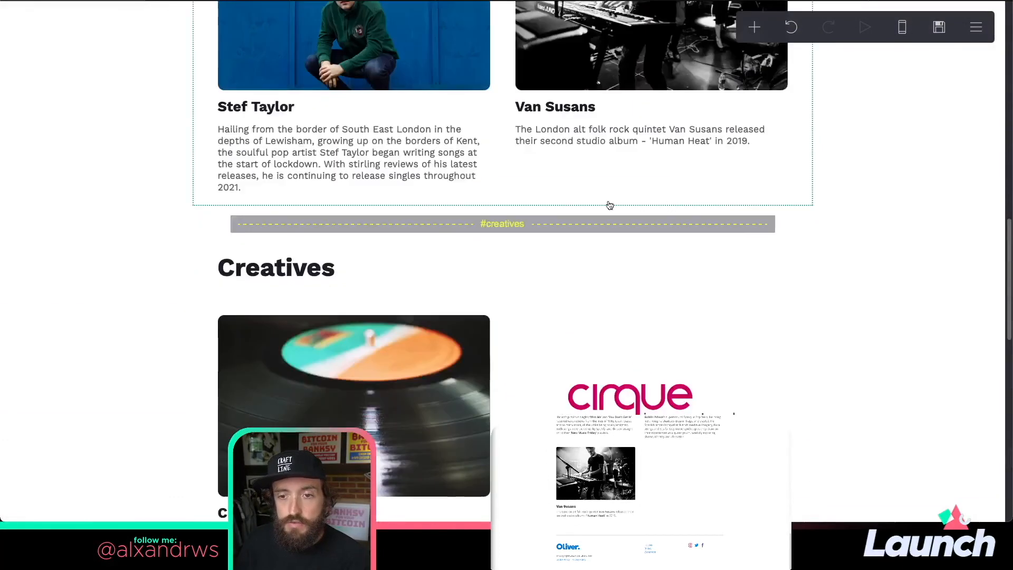
scroll(610, 205, down, 10)
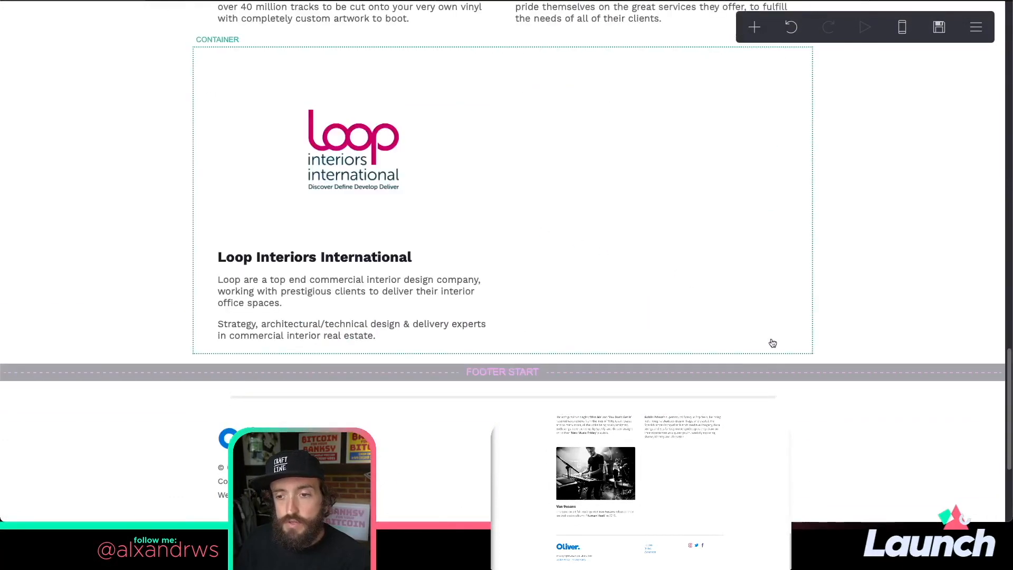
click(804, 355)
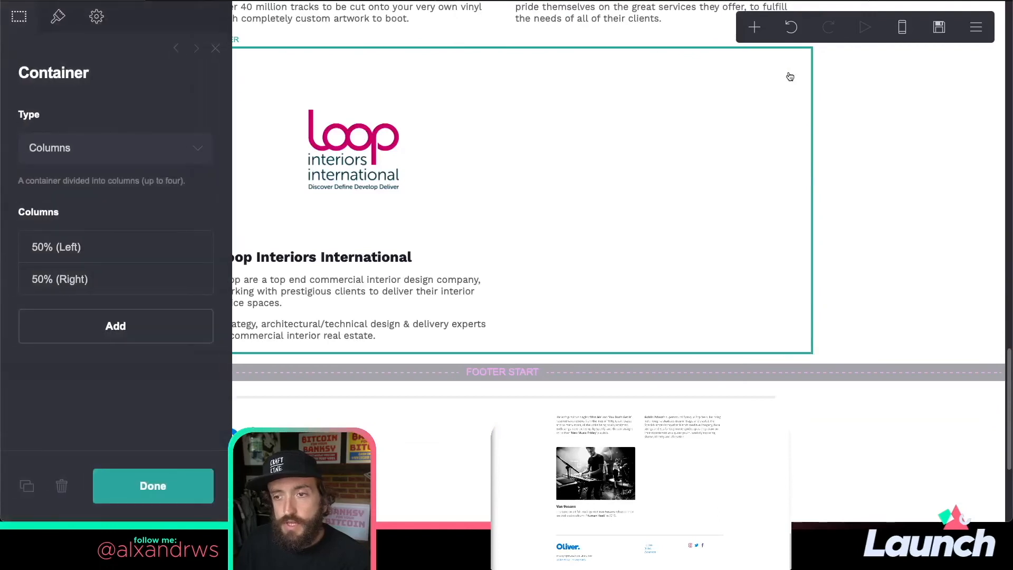
click(755, 28)
click(731, 332)
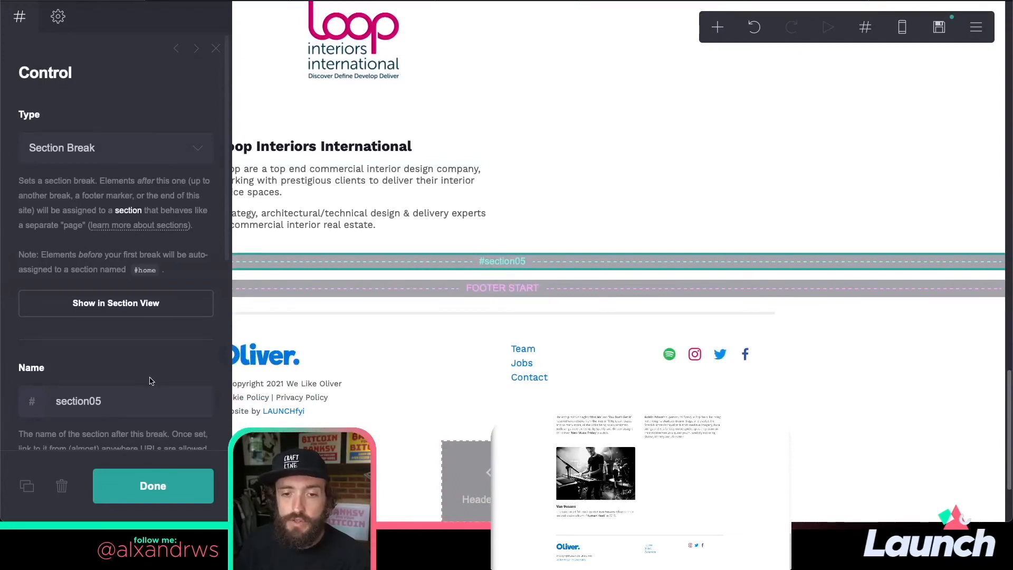
- Name the new section break barnaby-bright and close its settings
double_click(146, 396)
text(ba)
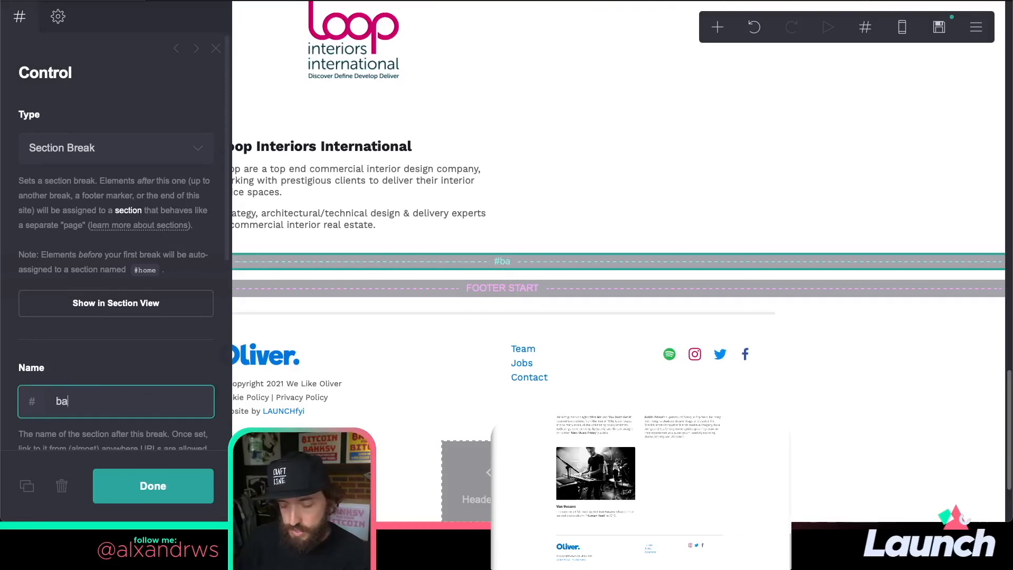
text(rnaby)
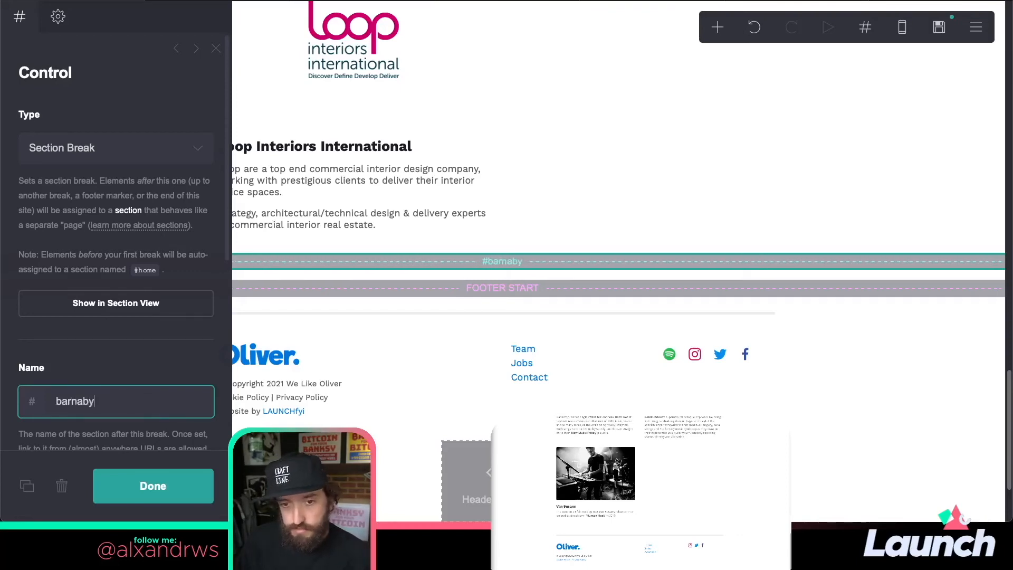
text(-bright)
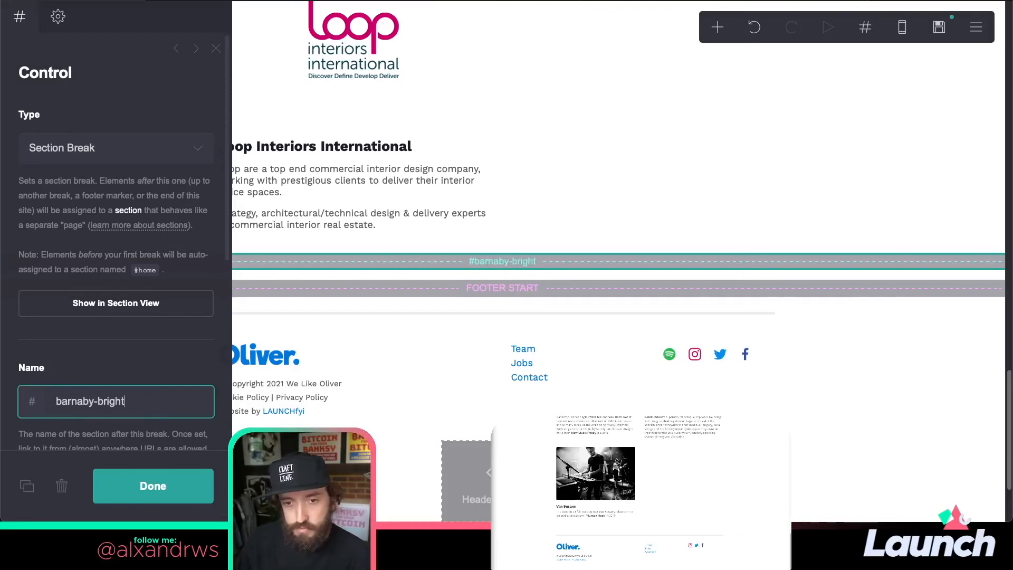
click(159, 483)
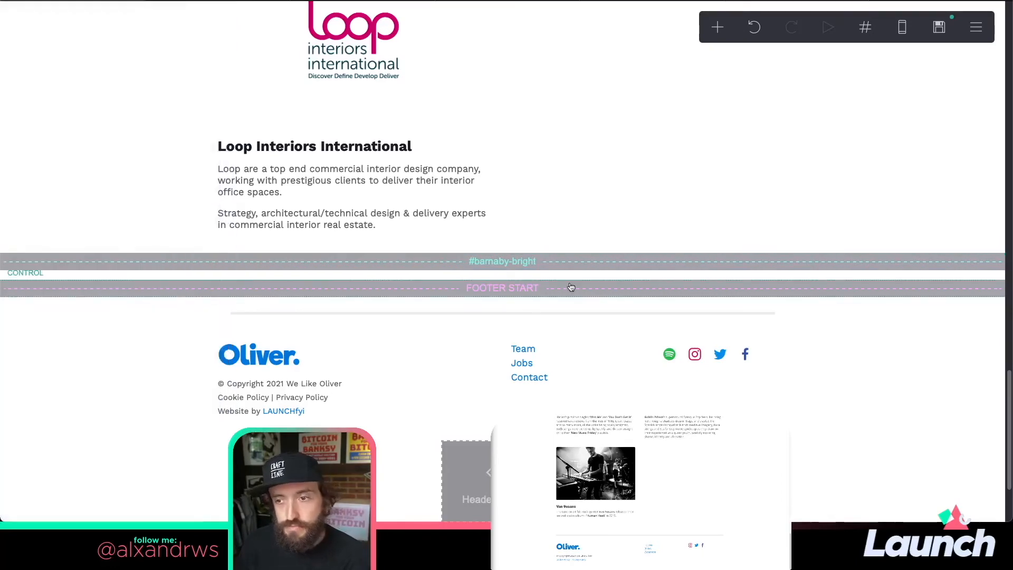
- Duplicate the Creatives heading container and move the copy between the #barnaby-bright section break and the footer marker
click(583, 263)
scroll(592, 127, up, 8)
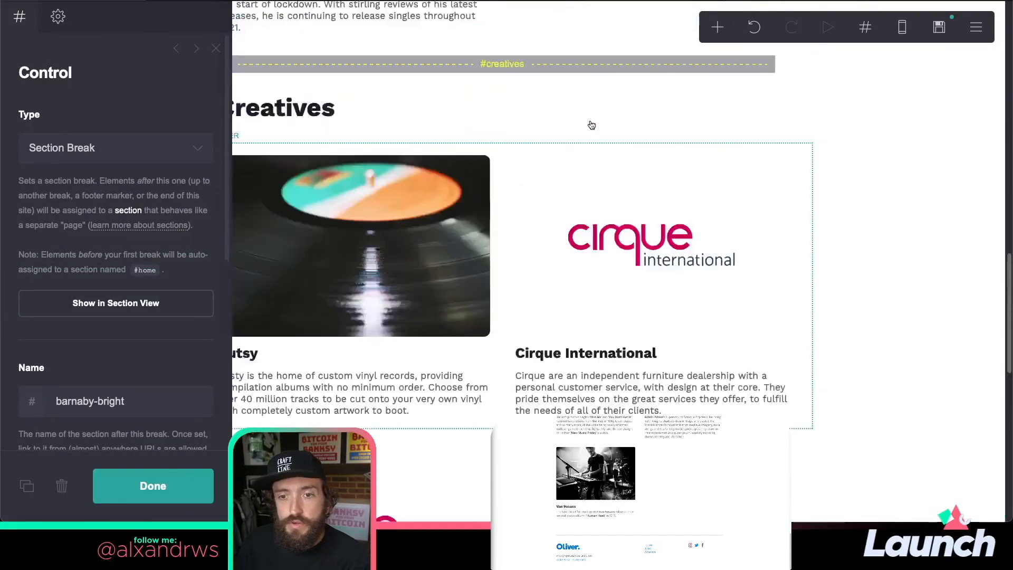
scroll(592, 125, up, 2)
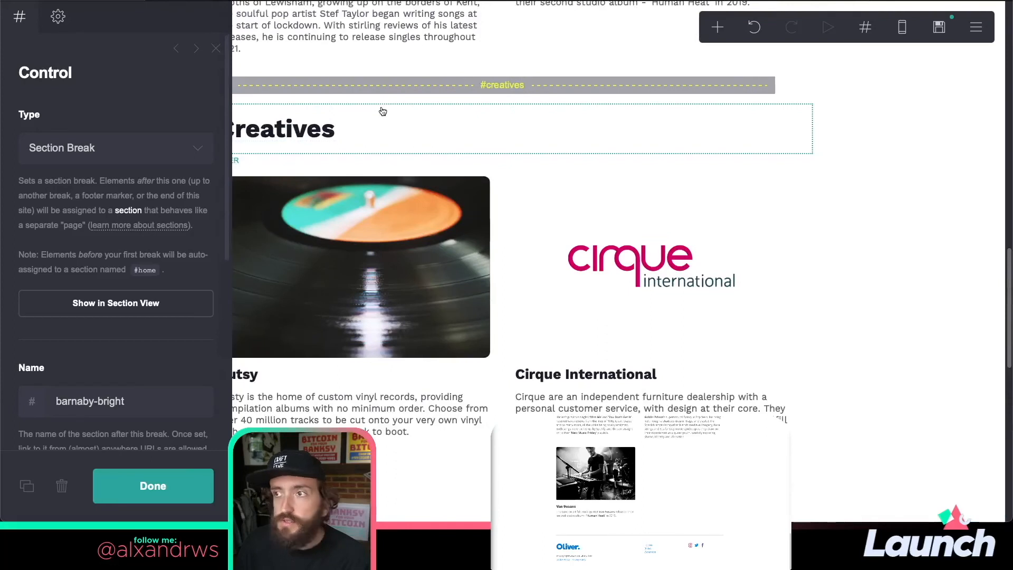
click(348, 114)
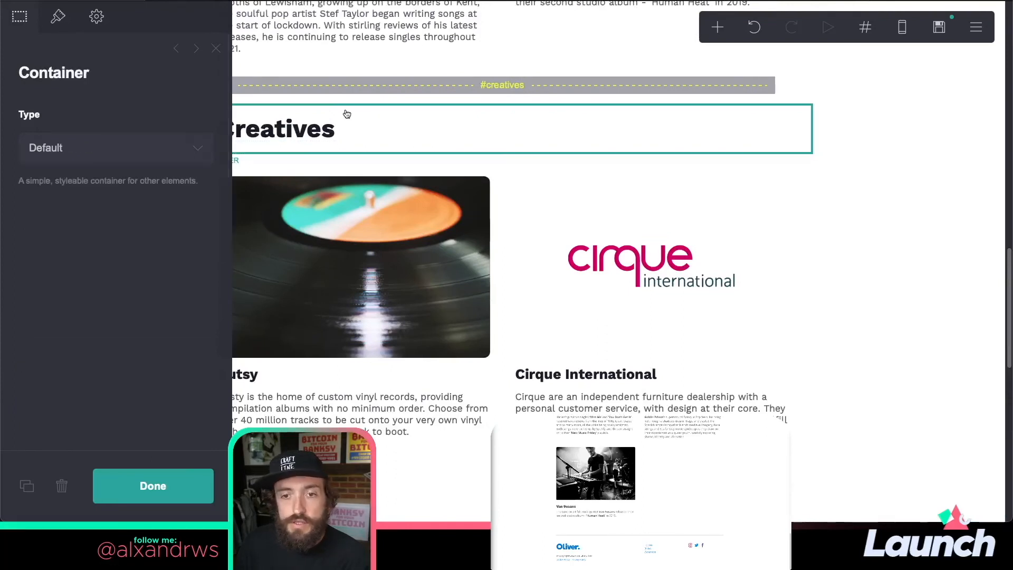
click(25, 485)
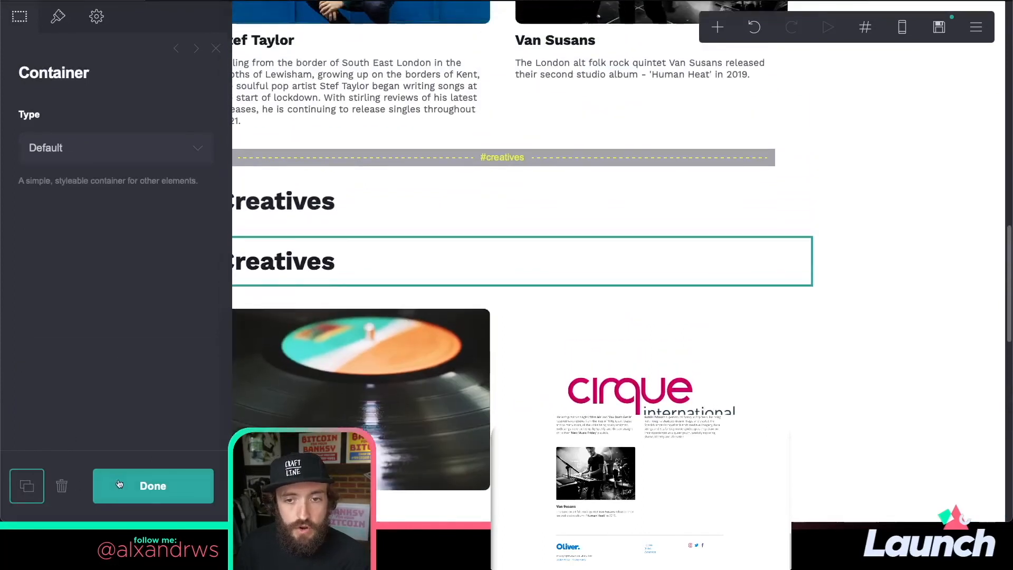
click(156, 482)
drag(339, 240, 461, 267)
scroll(464, 292, down, 10)
- Change the copied heading's text to Barnaby Bright and close its settings
click(327, 243)
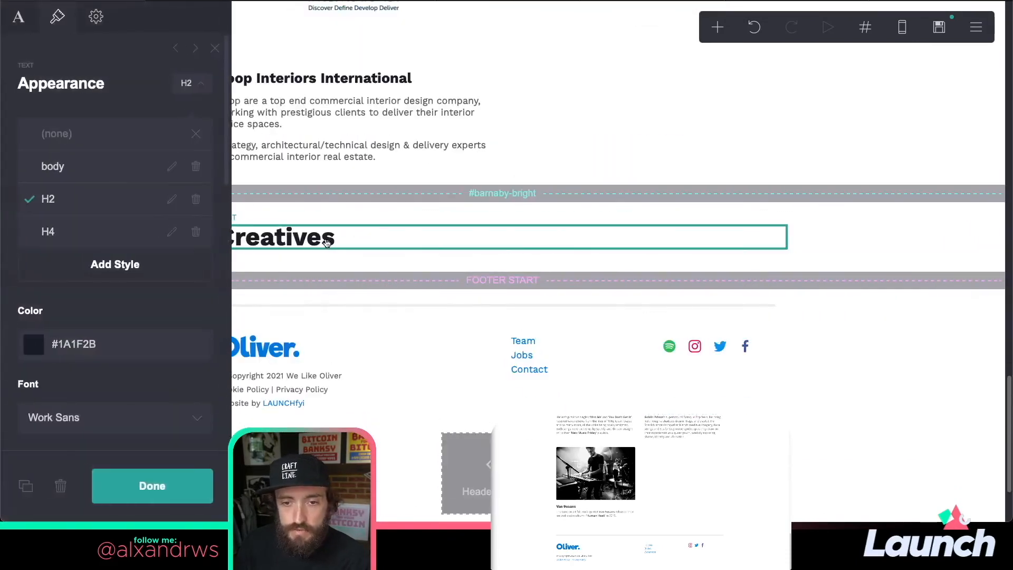
click(21, 19)
double_click(92, 121)
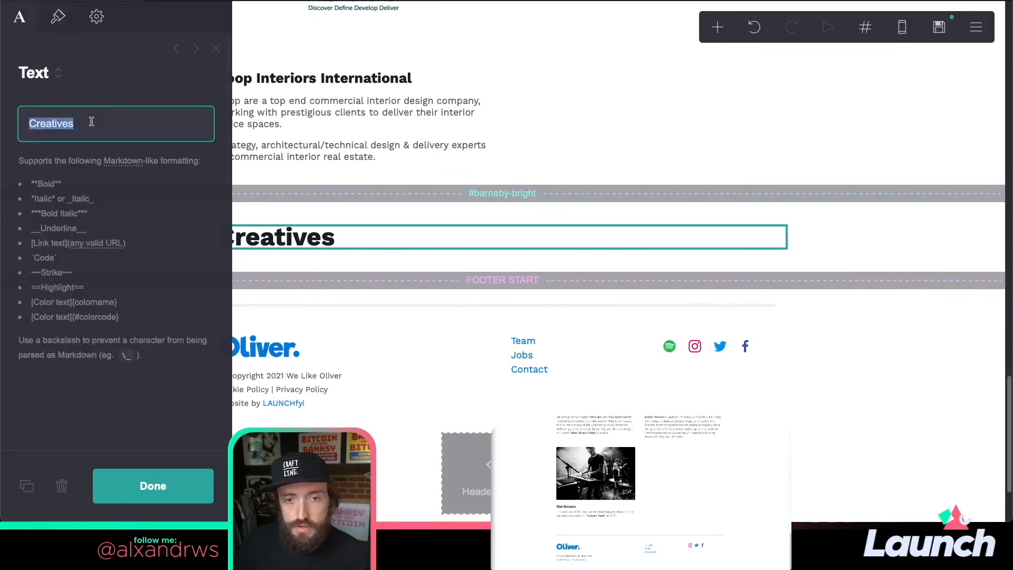
text(Barnaby Bright)
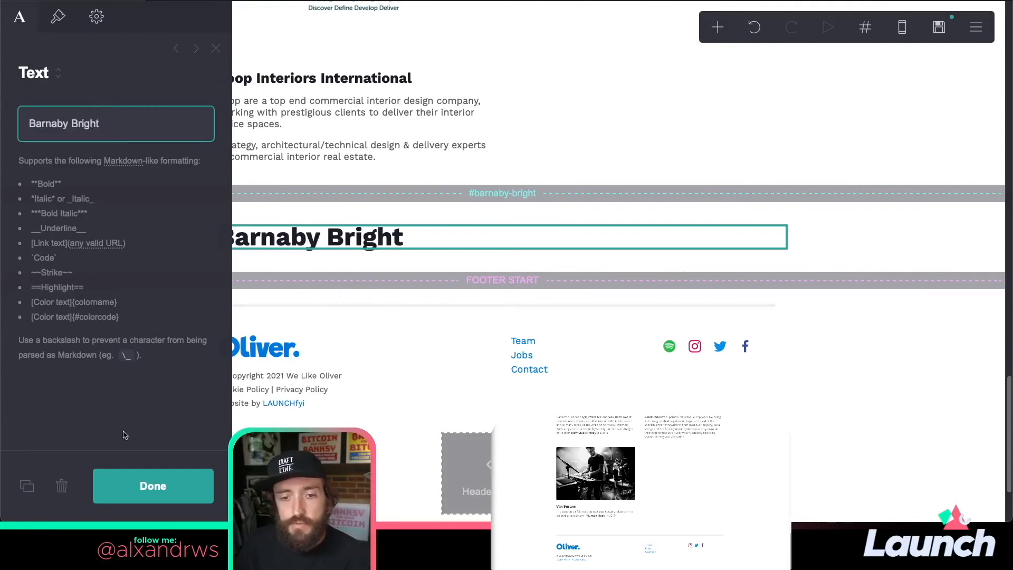
click(147, 484)
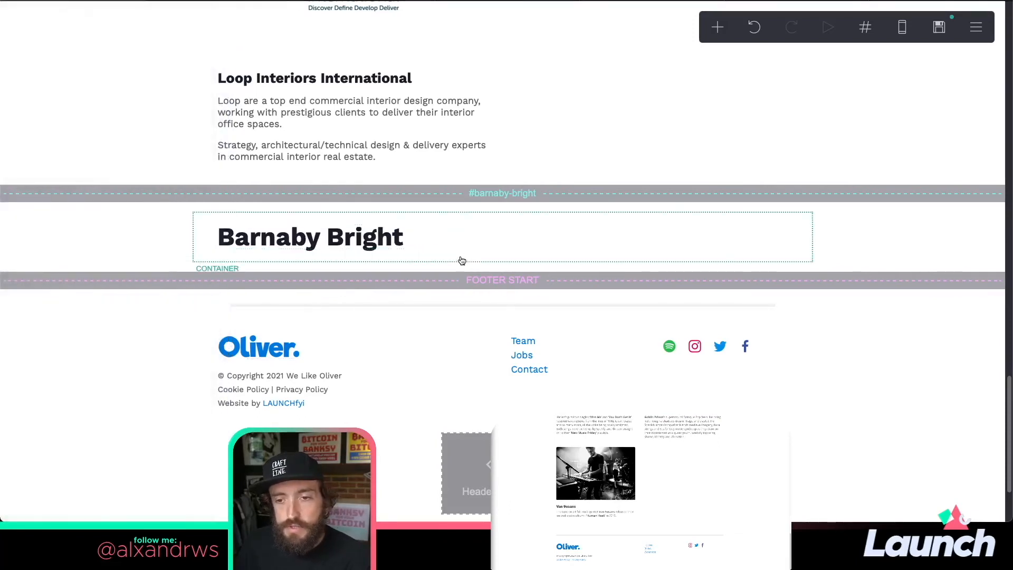
- Insert a new container below the Barnaby Bright heading and set its type to Columns
click(461, 260)
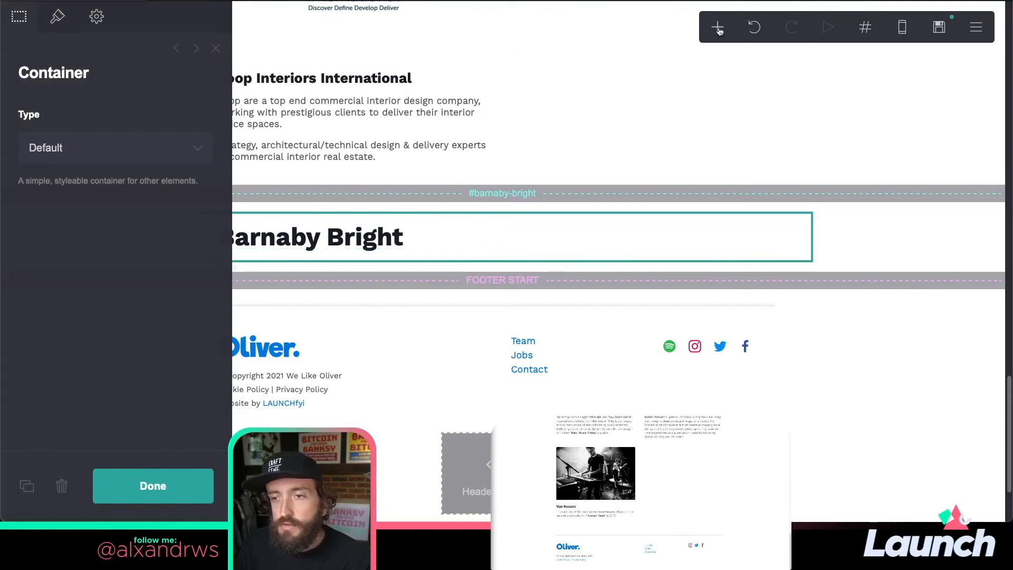
click(719, 28)
click(590, 325)
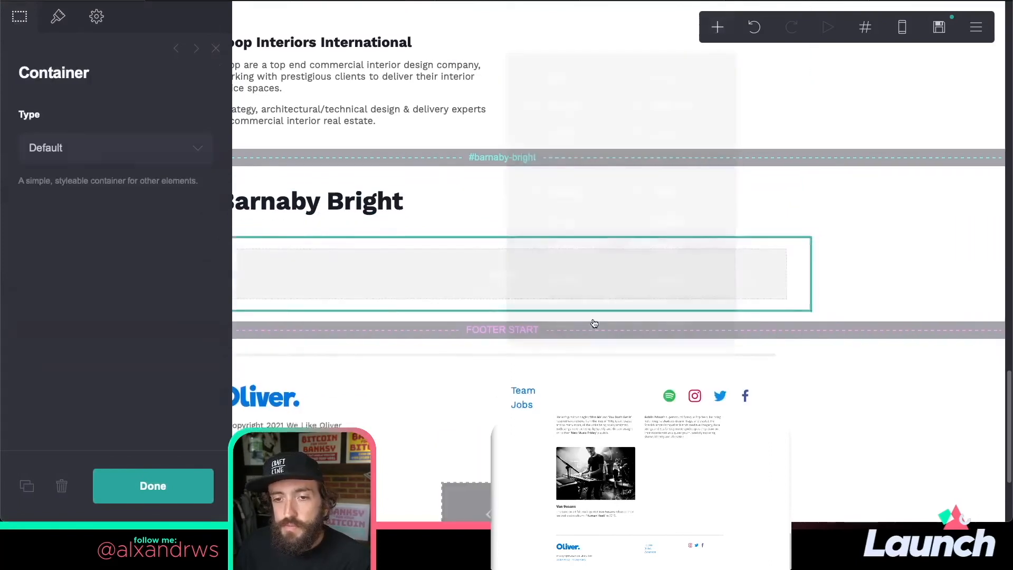
click(49, 149)
click(51, 154)
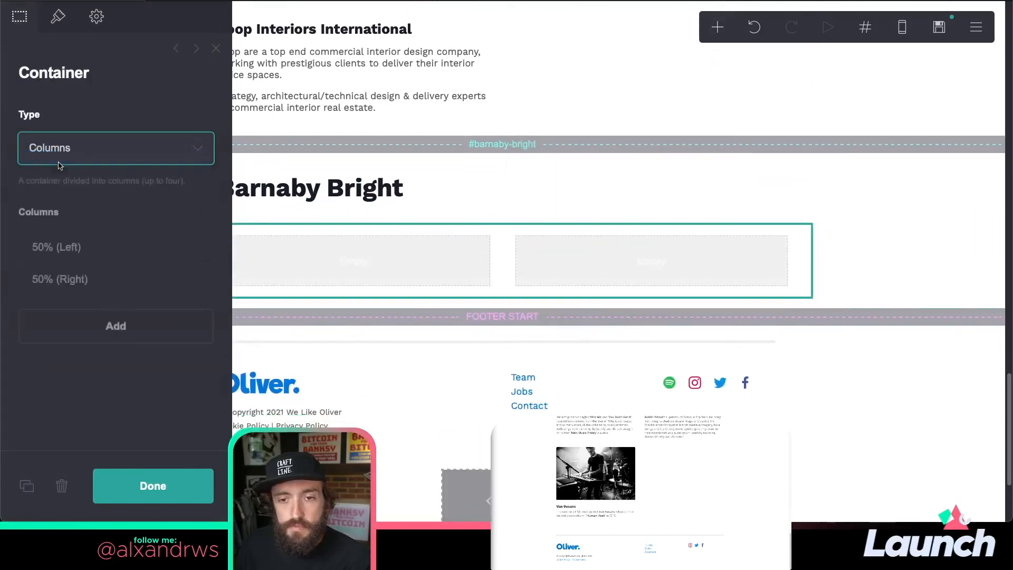
click(153, 484)
- Duplicate the Barnaby Bright roster image and place the copy in the first column of the new container in the #barnaby-bright section
scroll(431, 237, up, 20)
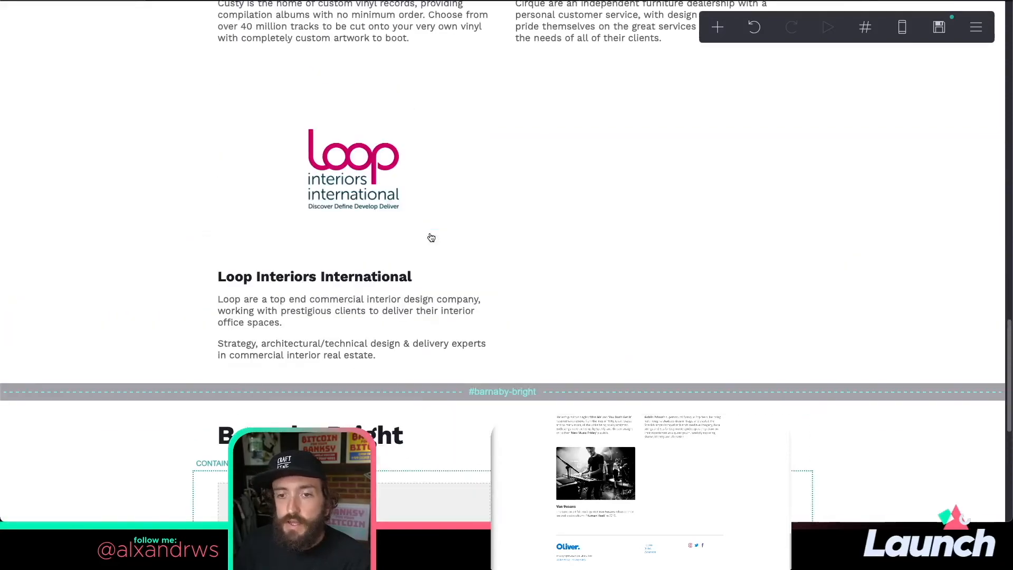
scroll(431, 237, up, 5)
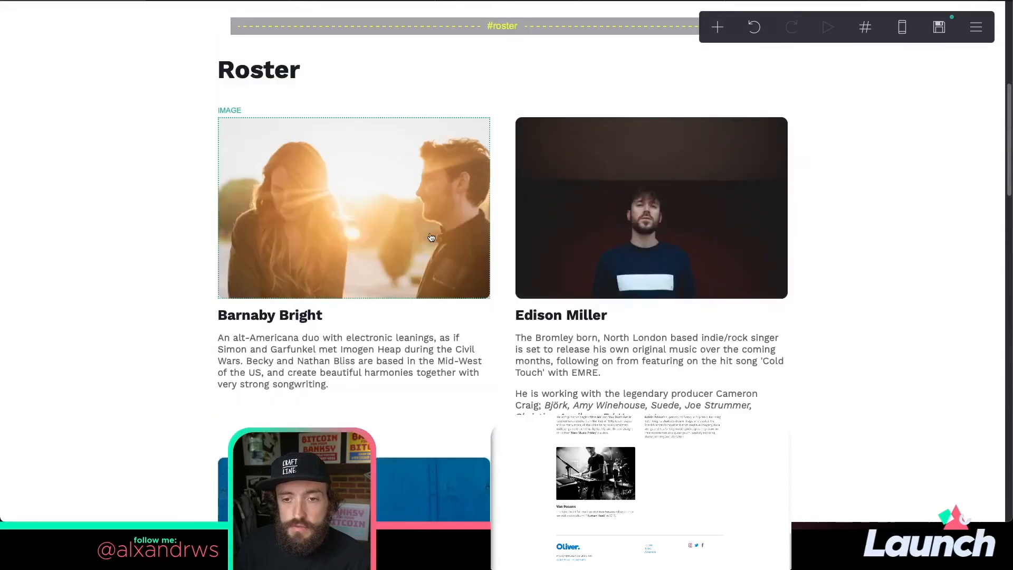
click(364, 189)
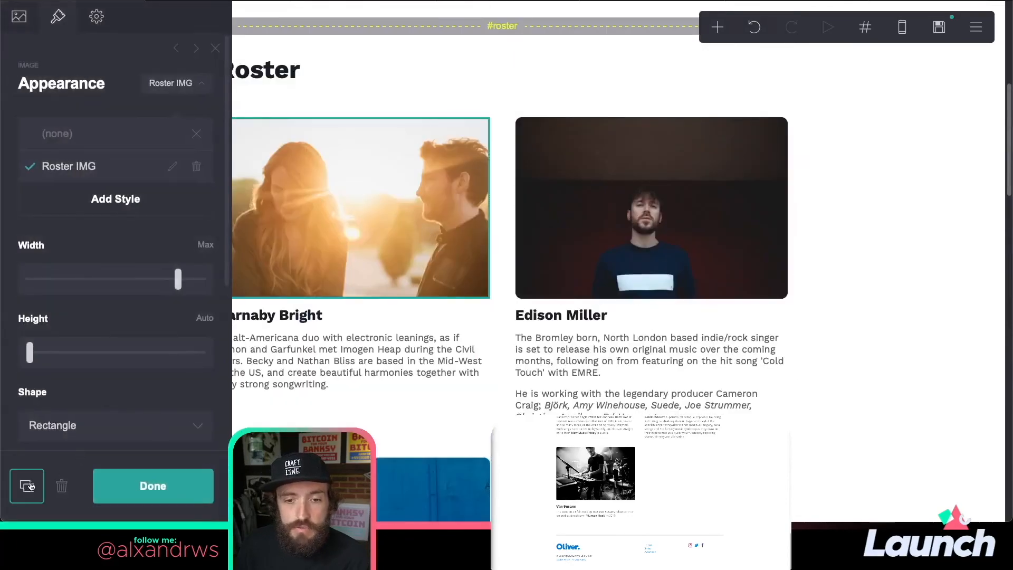
click(27, 485)
drag(356, 266, 396, 235)
scroll(450, 348, down, 20)
scroll(451, 348, down, 1)
scroll(396, 235, down, 3)
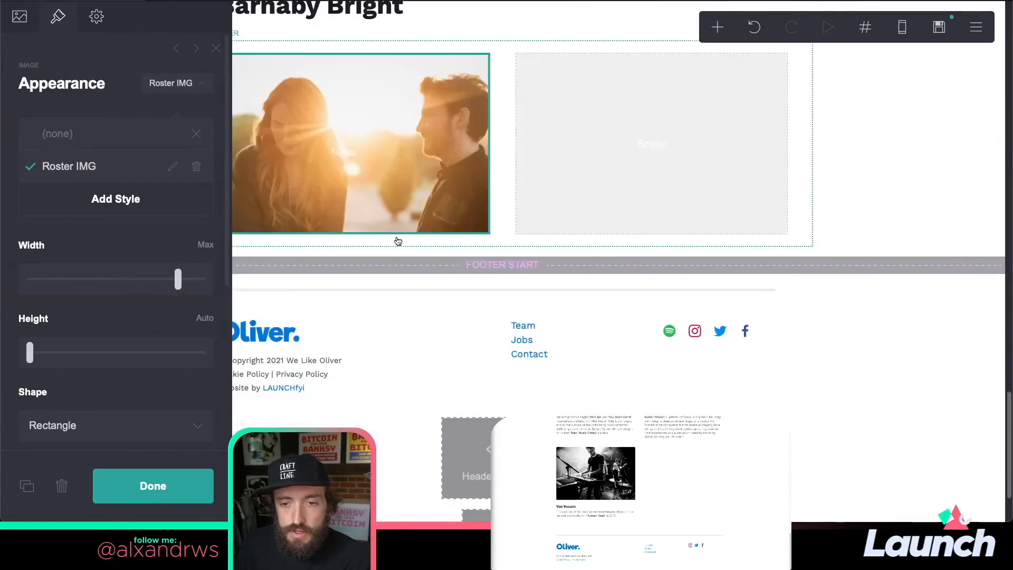
- Remove the animate class from the copied image in the #barnaby-bright section
click(381, 154)
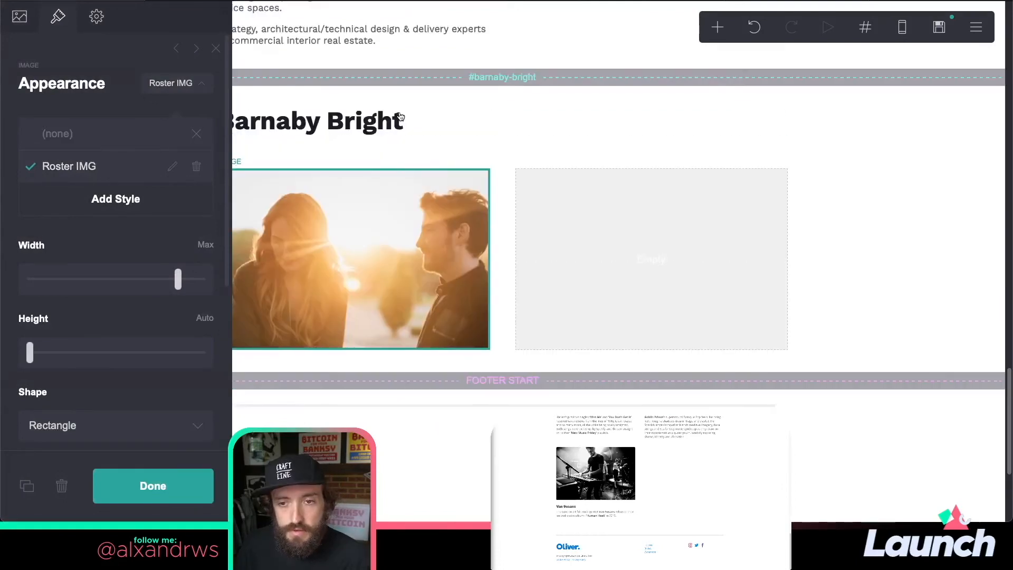
click(100, 20)
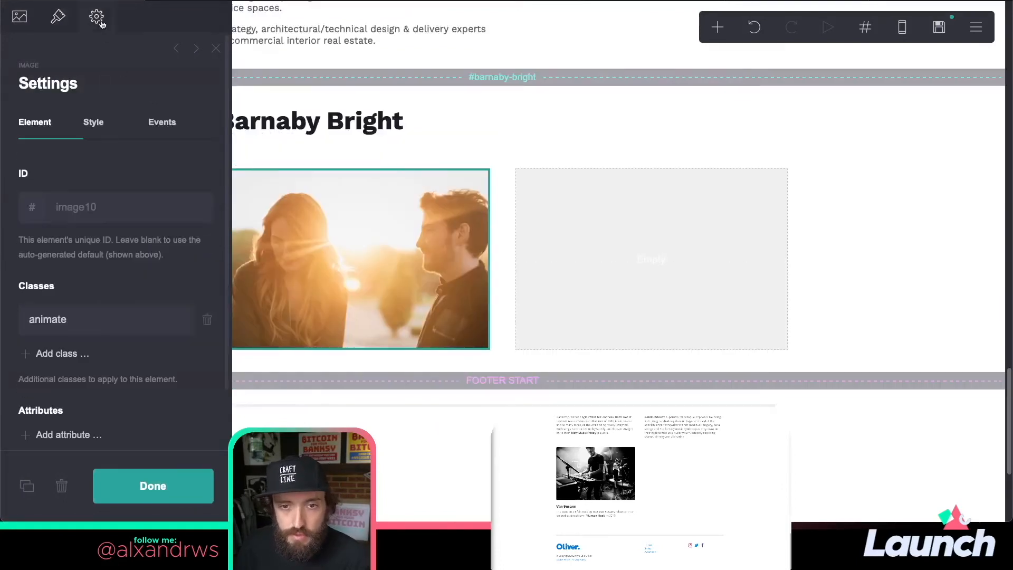
click(208, 321)
click(166, 493)
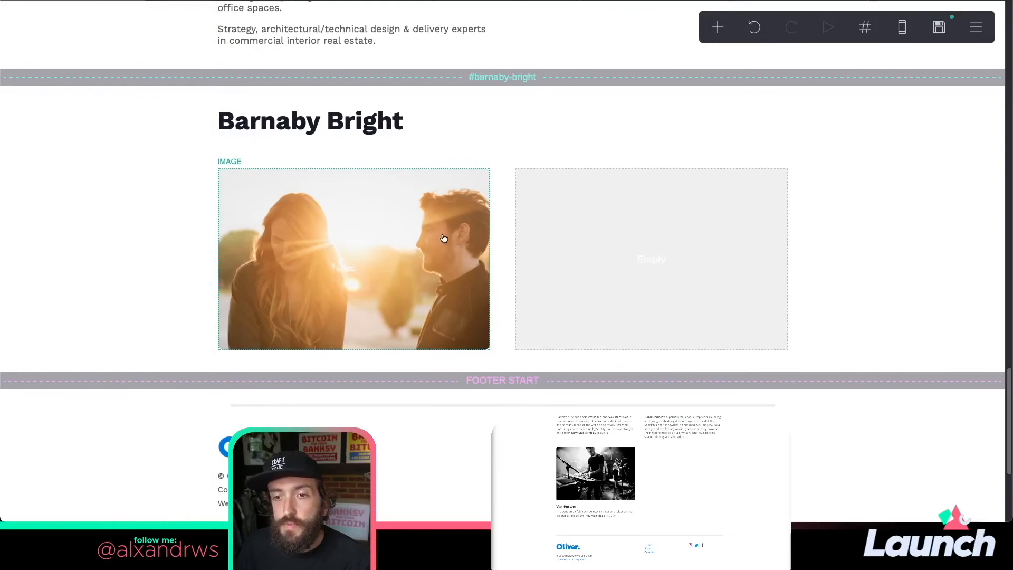
- Duplicate the Barnaby Bright description from the roster and place the copy in the empty column beside the section's image
scroll(667, 232, up, 5)
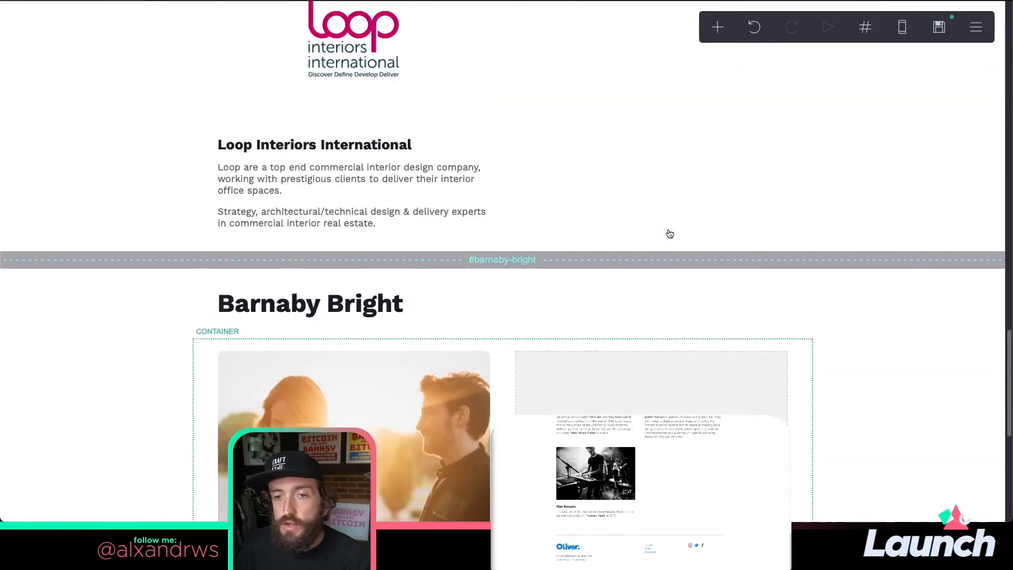
scroll(669, 233, down, 15)
scroll(451, 229, up, 8)
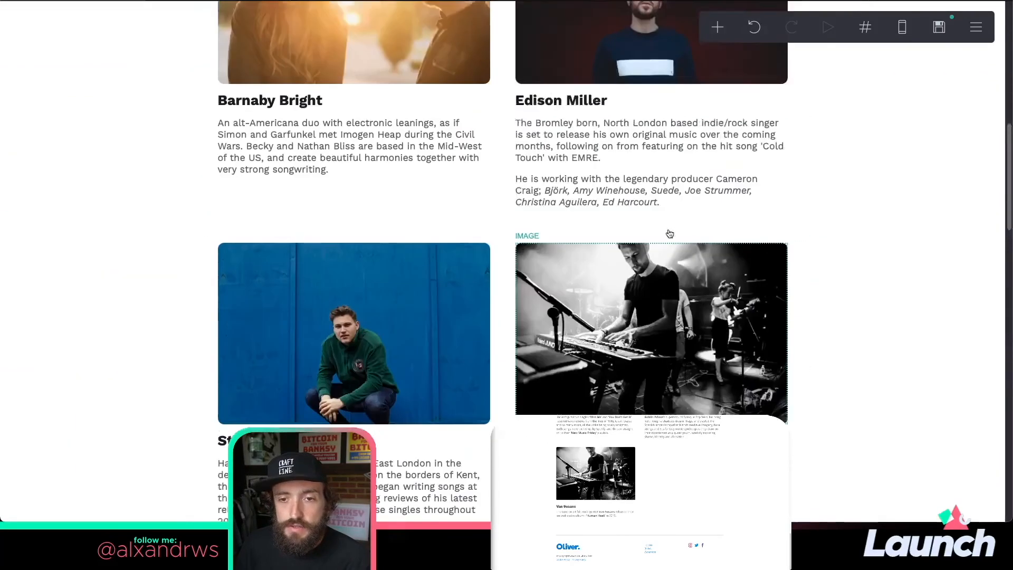
click(451, 229)
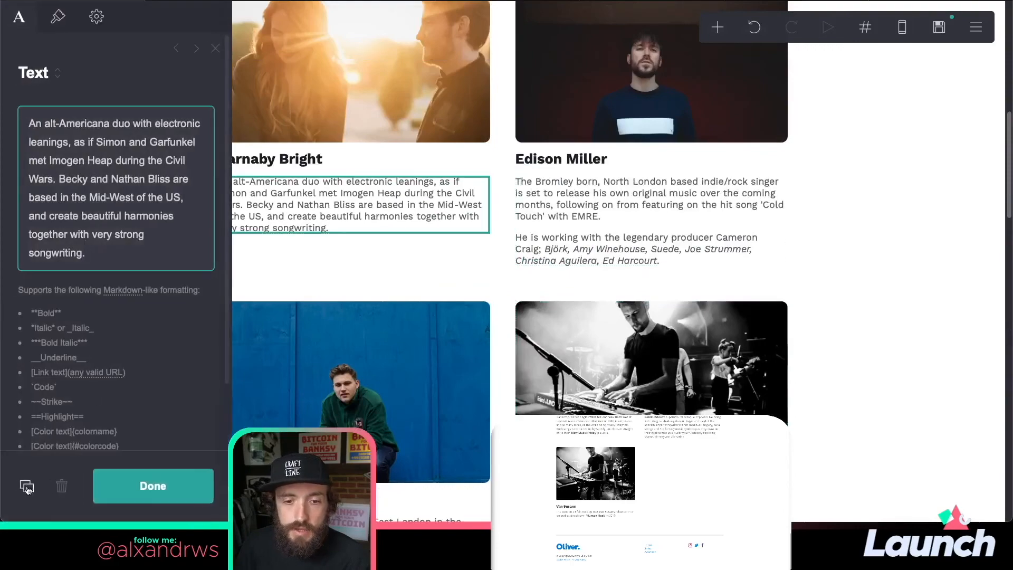
click(26, 485)
drag(334, 268, 664, 299)
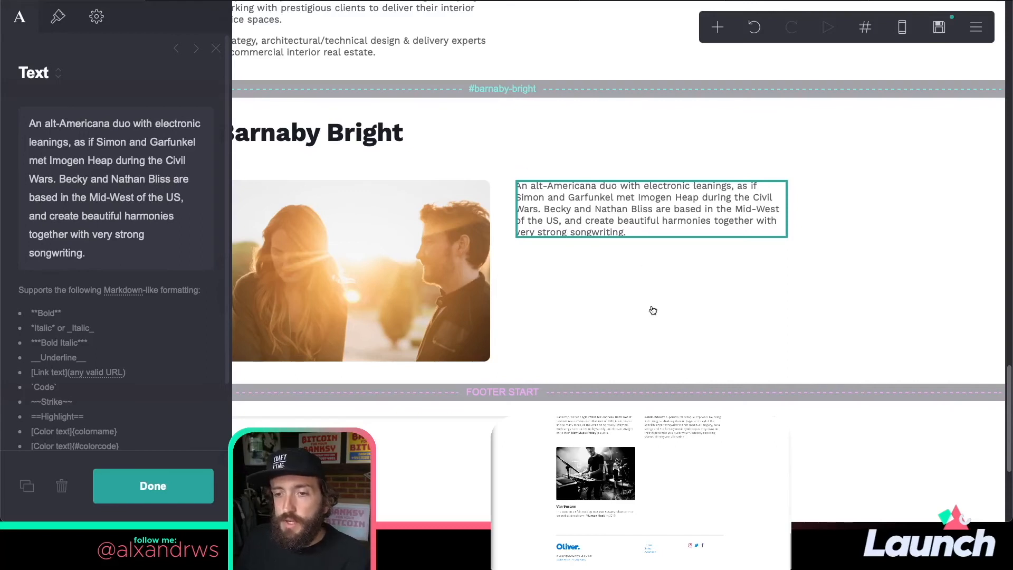
- Duplicate the footer's social icons and place the copy directly below the description in the #barnaby-bright section
click(694, 458)
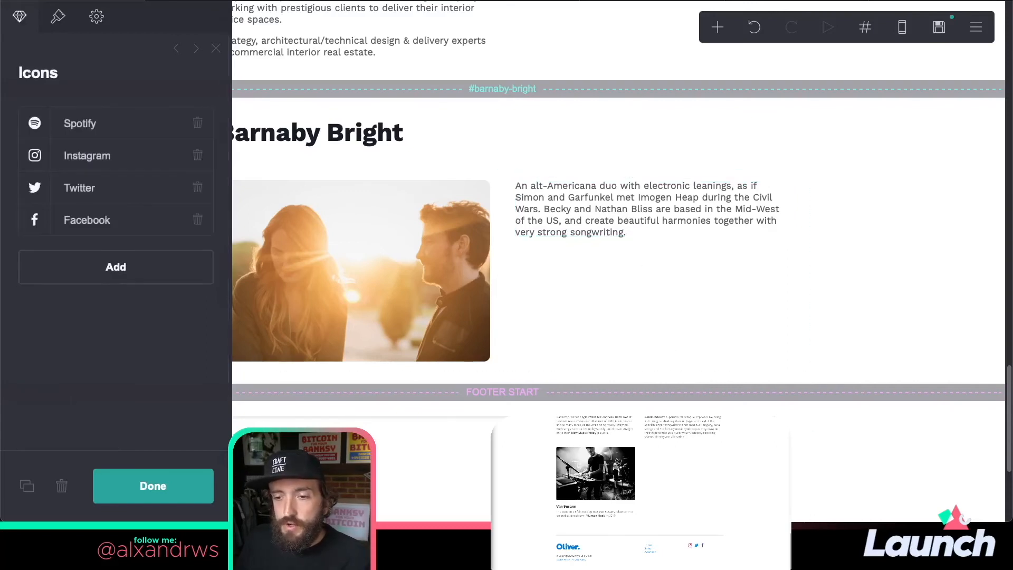
click(26, 485)
scroll(617, 211, down, 3)
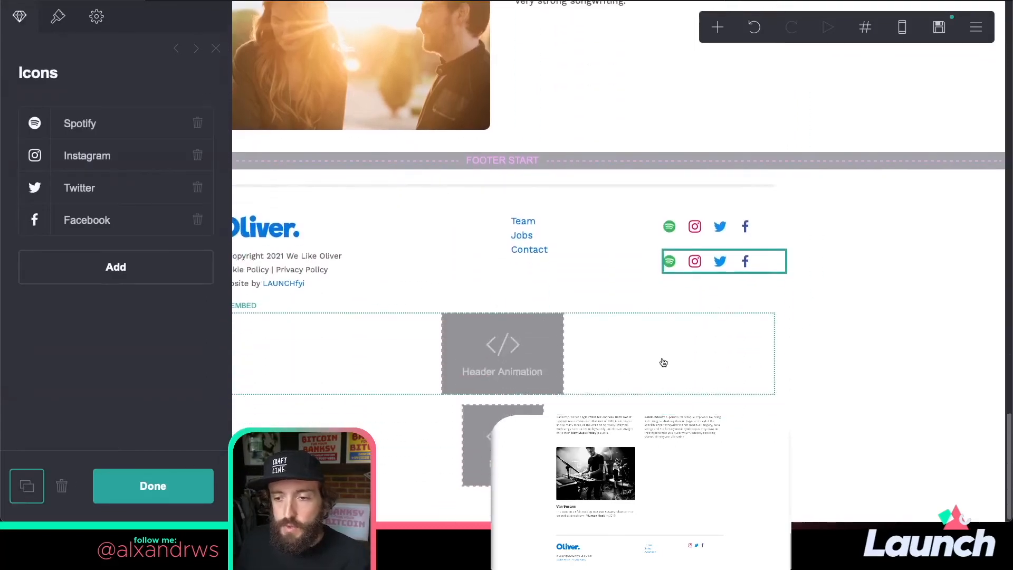
drag(676, 262, 555, 170)
scroll(623, 131, up, 3)
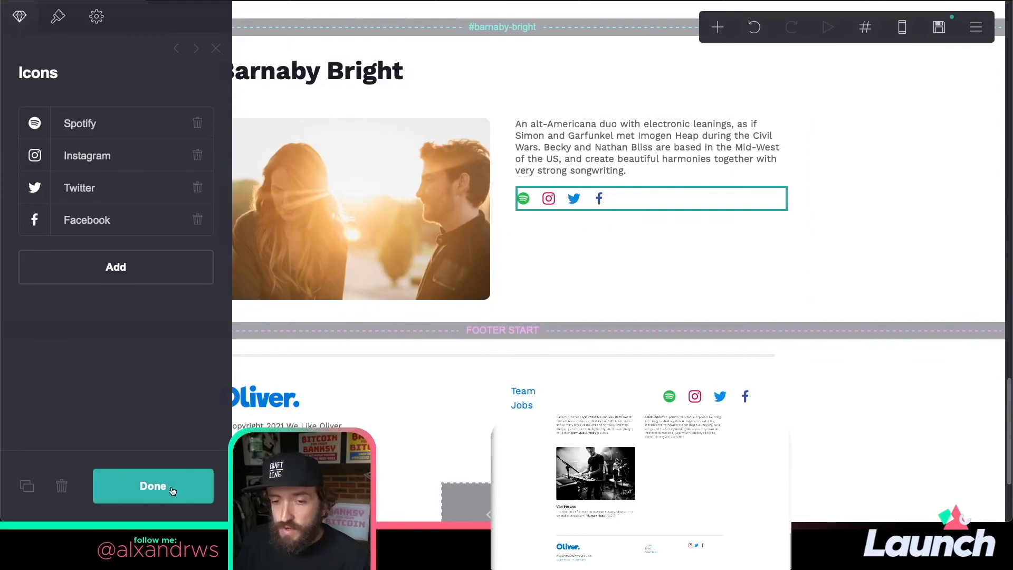
click(153, 486)
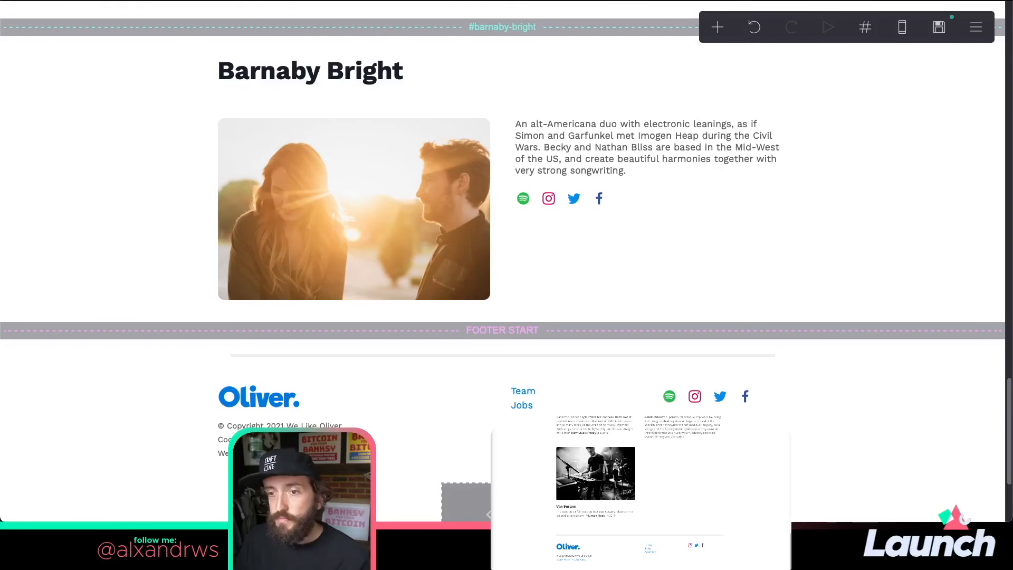
- Insert a code Embed element below the copied social icons and label it Spotify
click(617, 203)
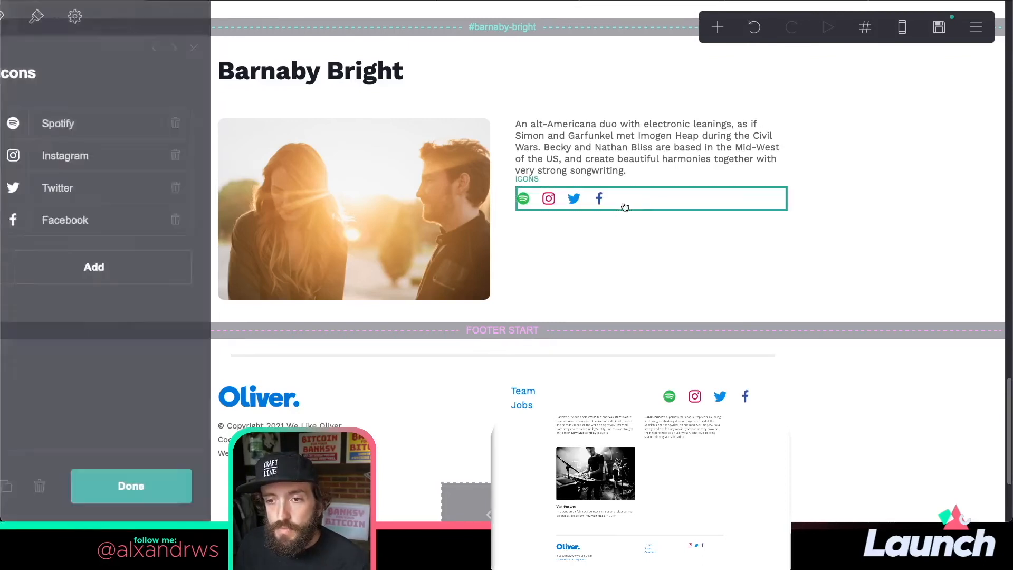
click(718, 31)
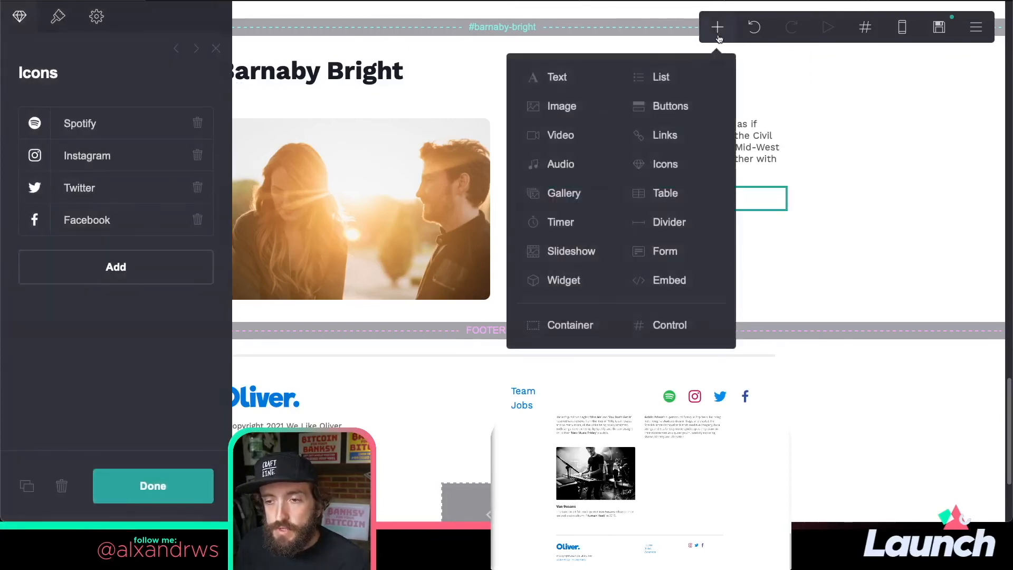
click(665, 282)
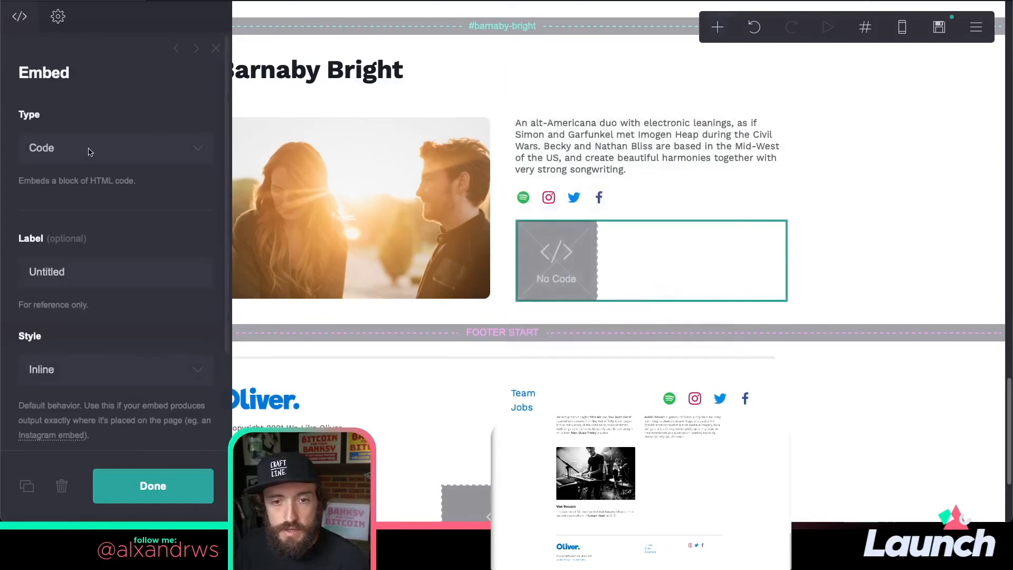
click(86, 281)
text(Spotify)
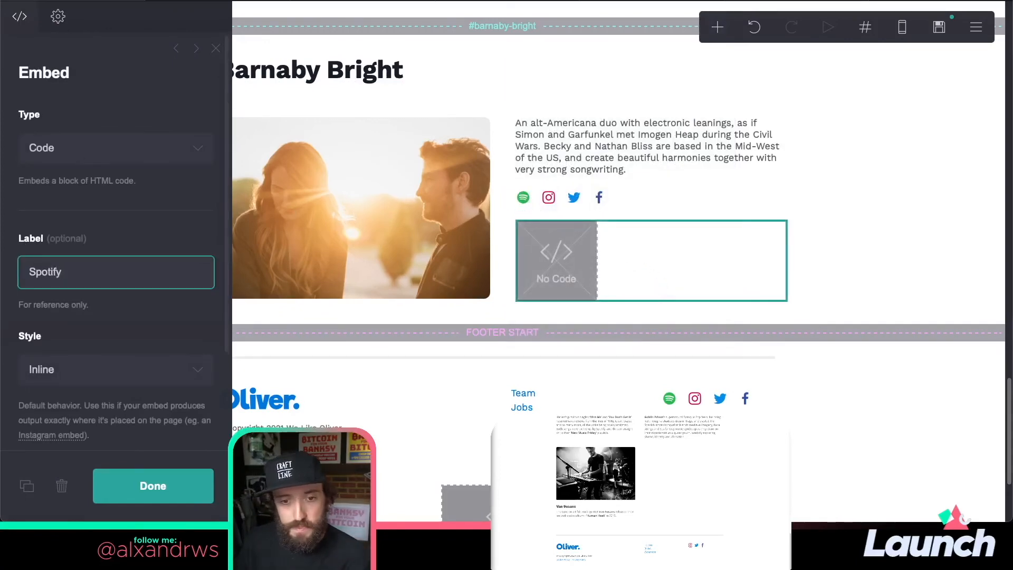
- Paste the Spotify album iframe code with width 100% and height 80 into the embed and close its settings
scroll(83, 257, down, 3)
click(98, 368)
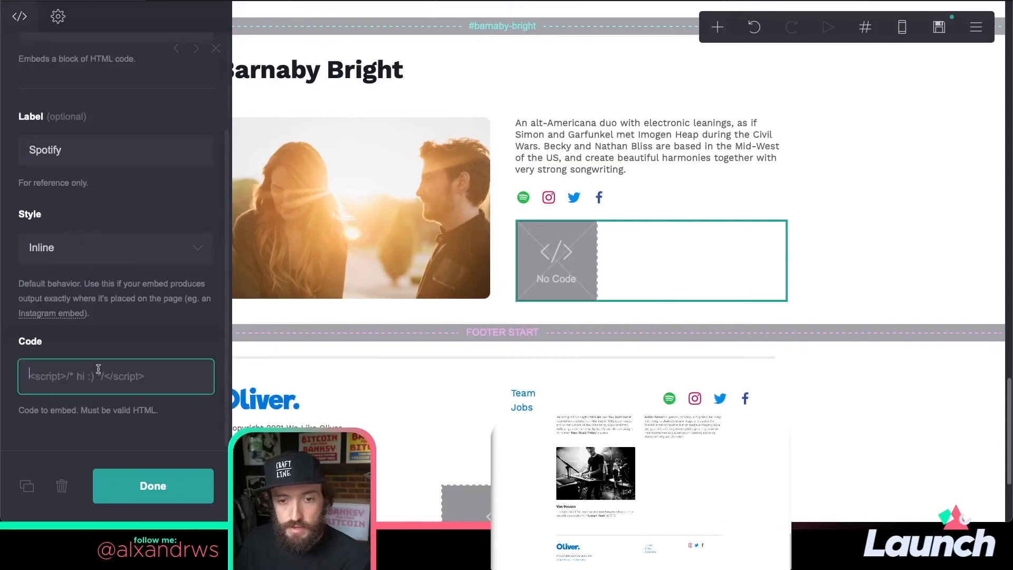
key(ctrl+v)
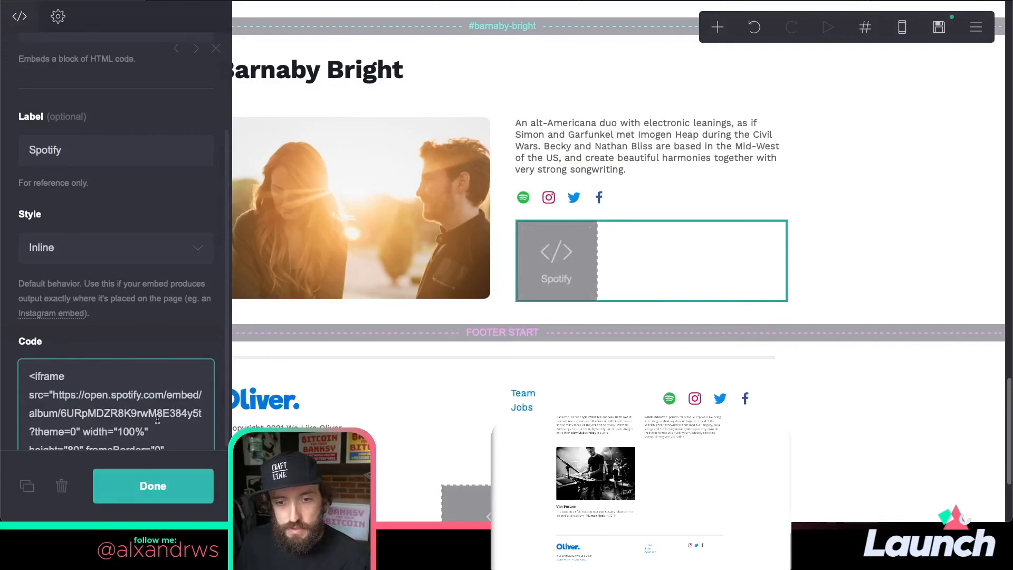
scroll(157, 420, down, 3)
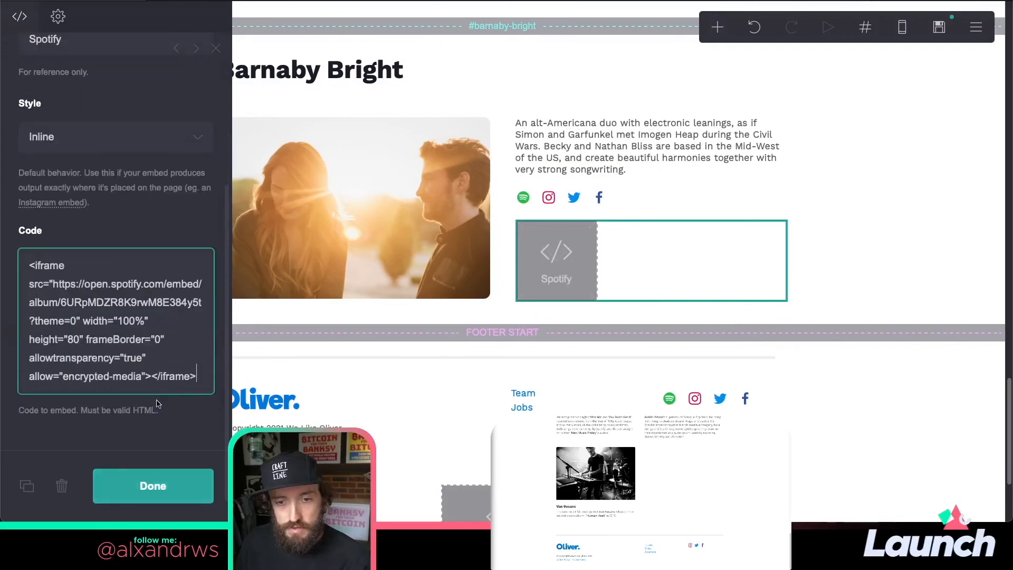
click(168, 486)
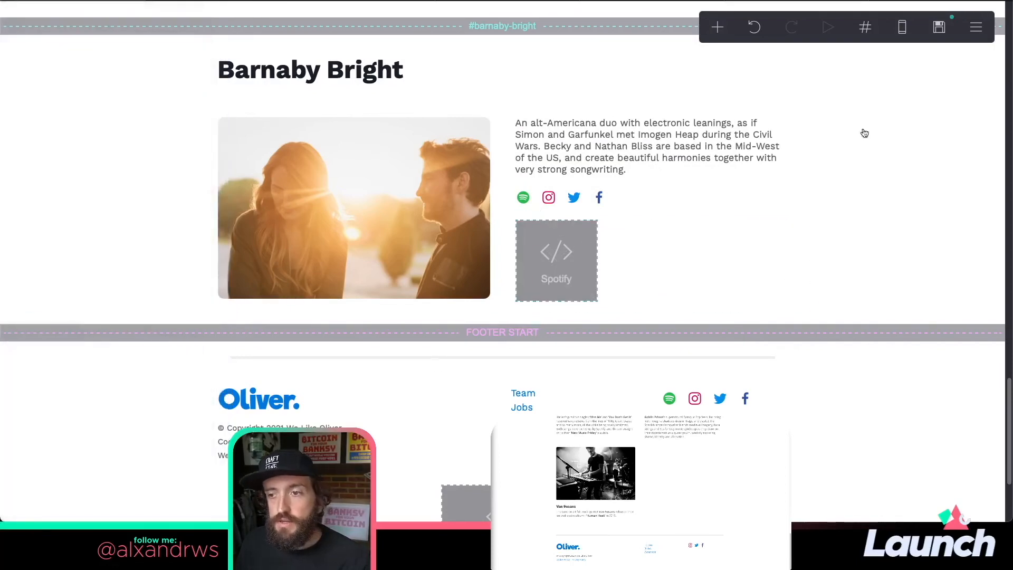
scroll(567, 161, up, 5)
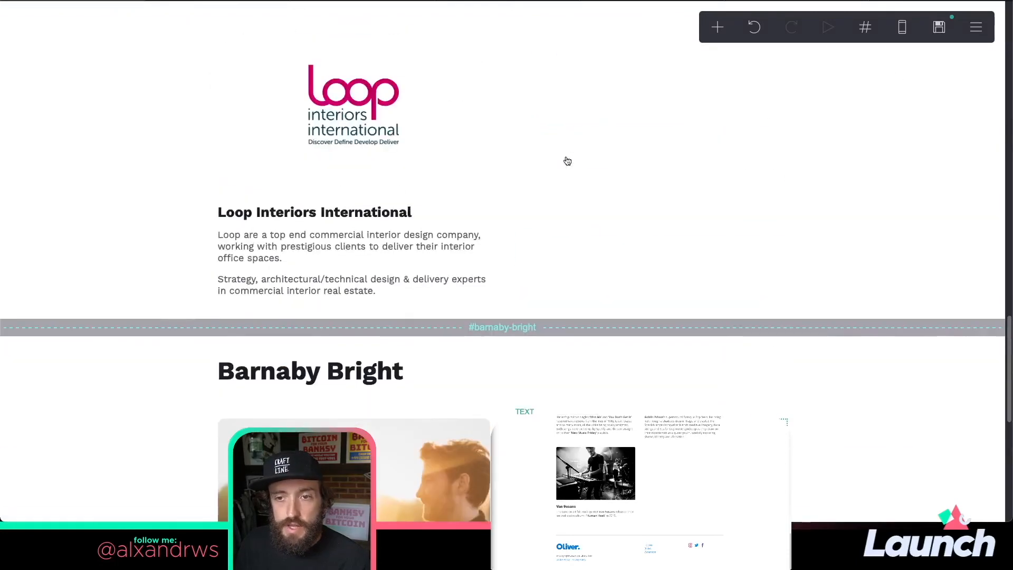
- Copy the name of the #barnaby-bright section break and close its settings
scroll(567, 160, down, 4)
click(502, 132)
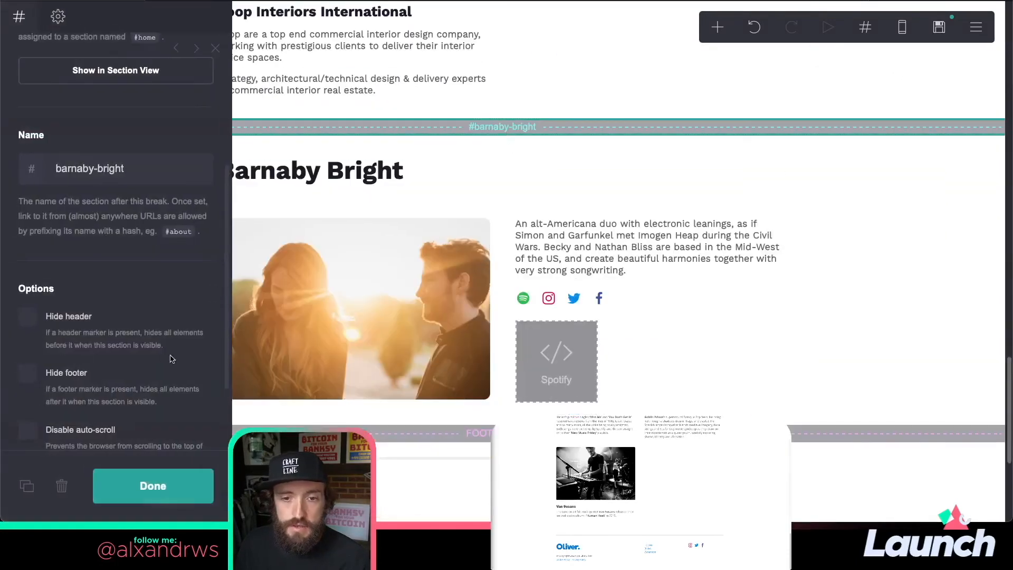
triple_click(122, 165)
key(ctrl+c)
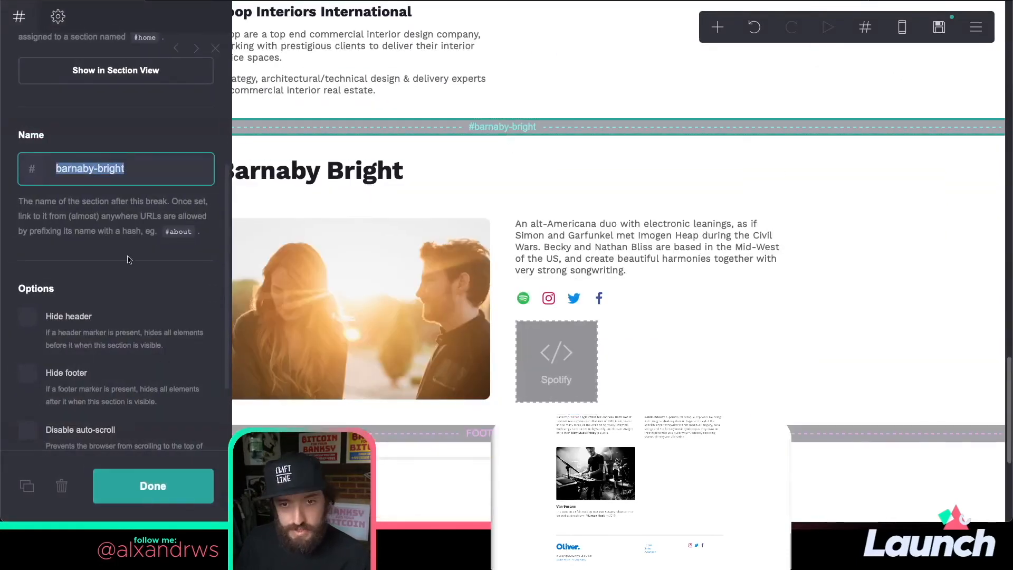
click(152, 486)
- Link the Barnaby Bright image in the Roster section to #barnaby-bright
scroll(385, 304, up, 10)
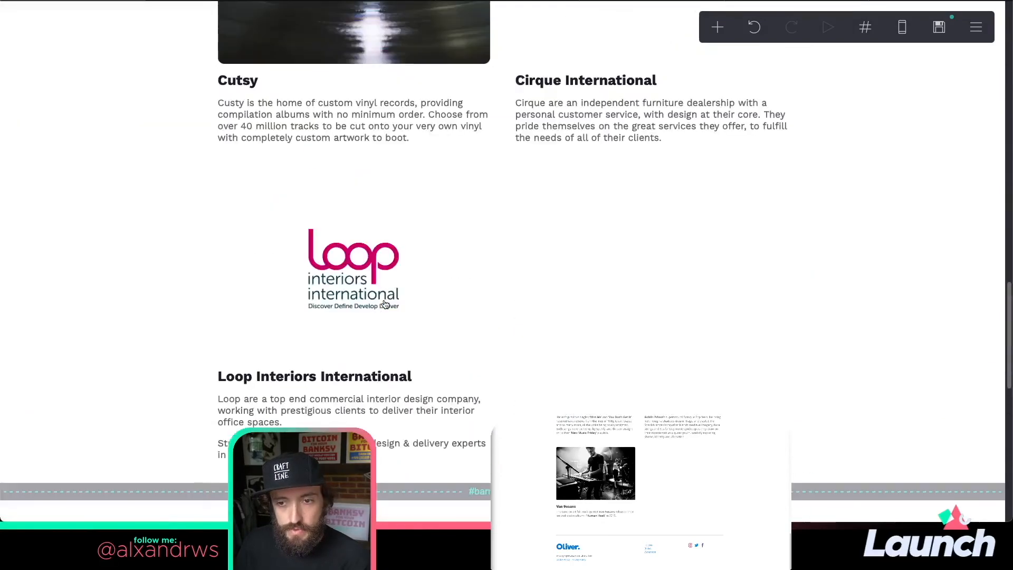
scroll(385, 304, up, 10)
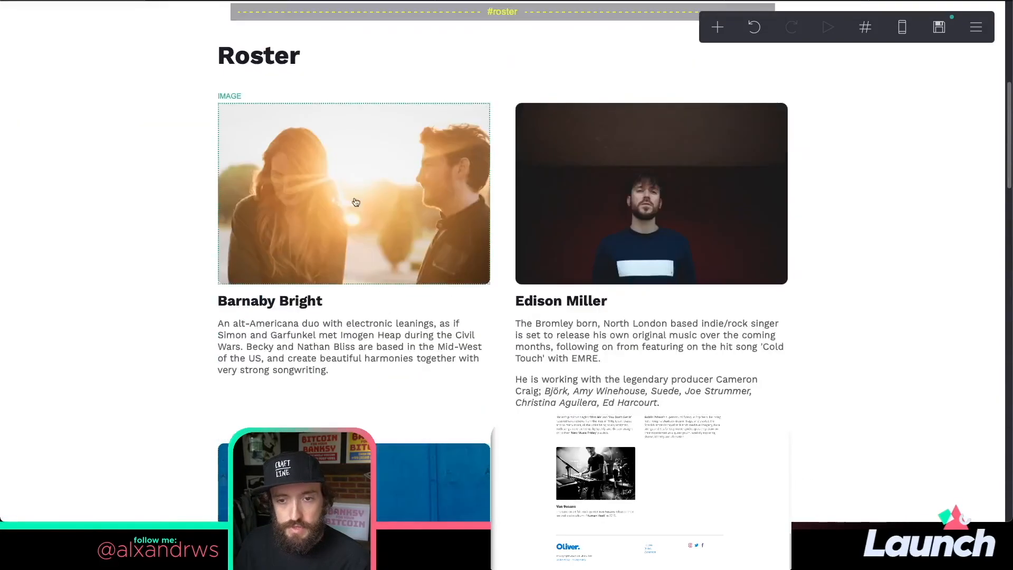
click(354, 191)
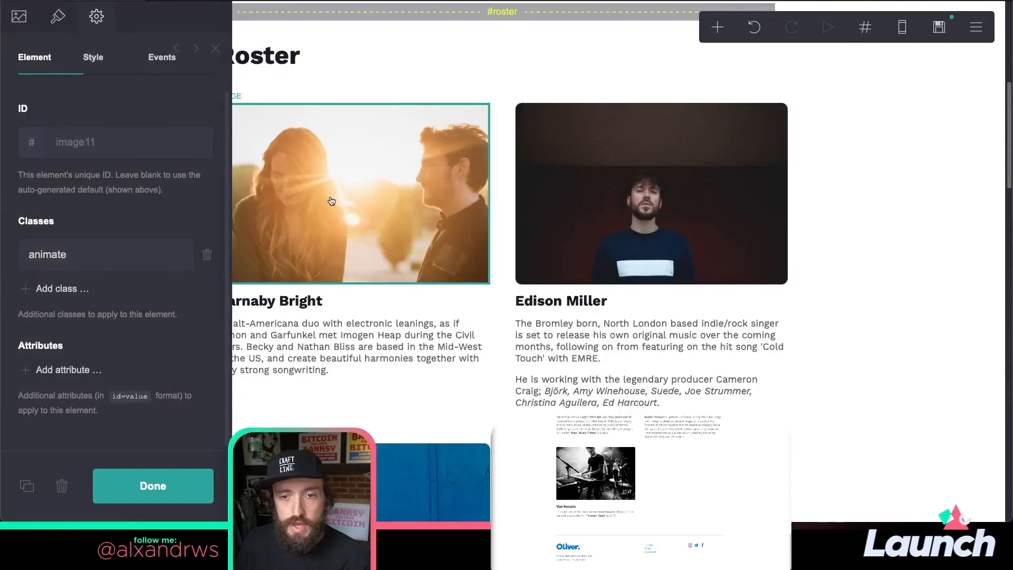
click(63, 18)
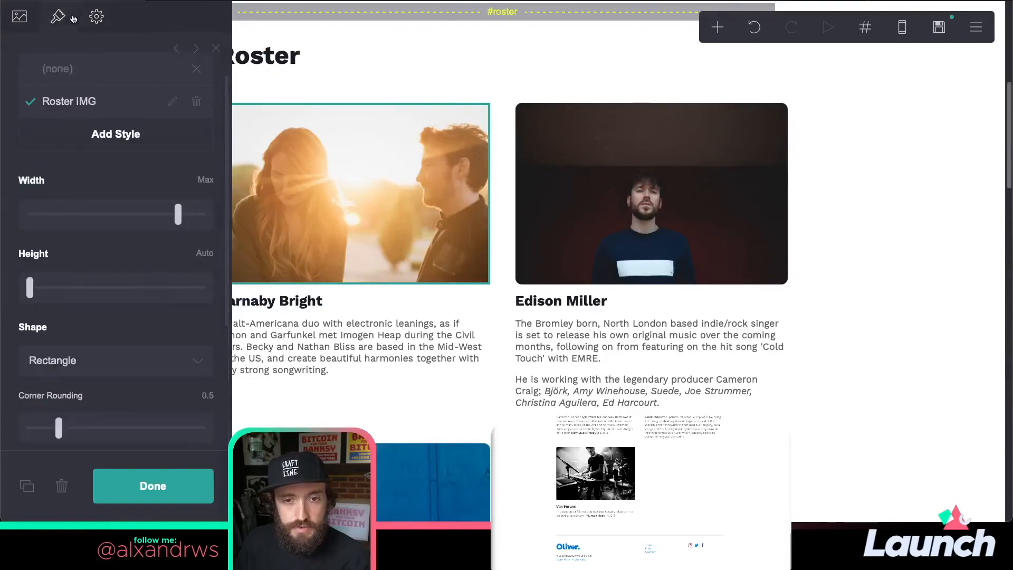
click(20, 17)
click(72, 353)
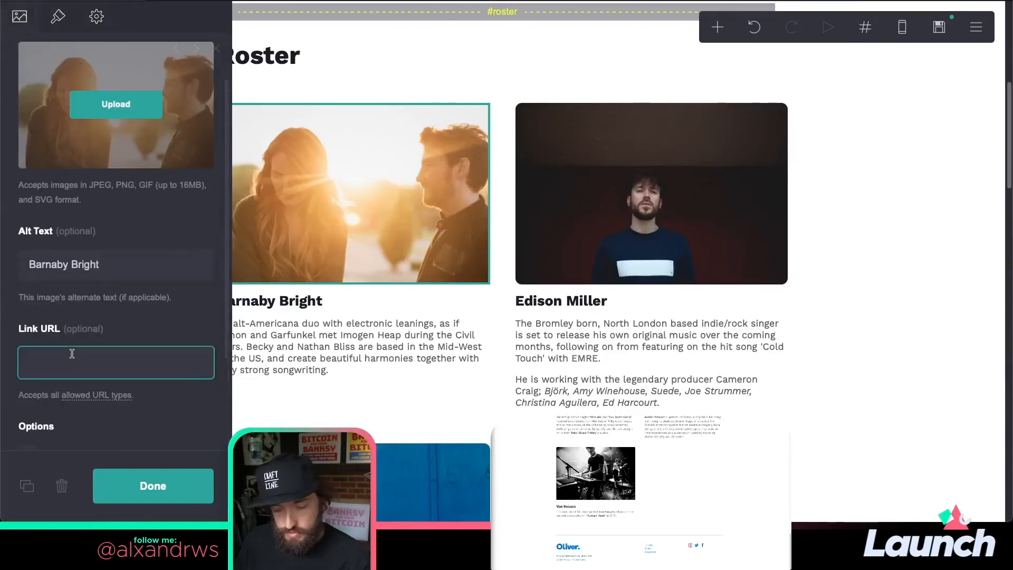
text(#)
key(ctrl+v)
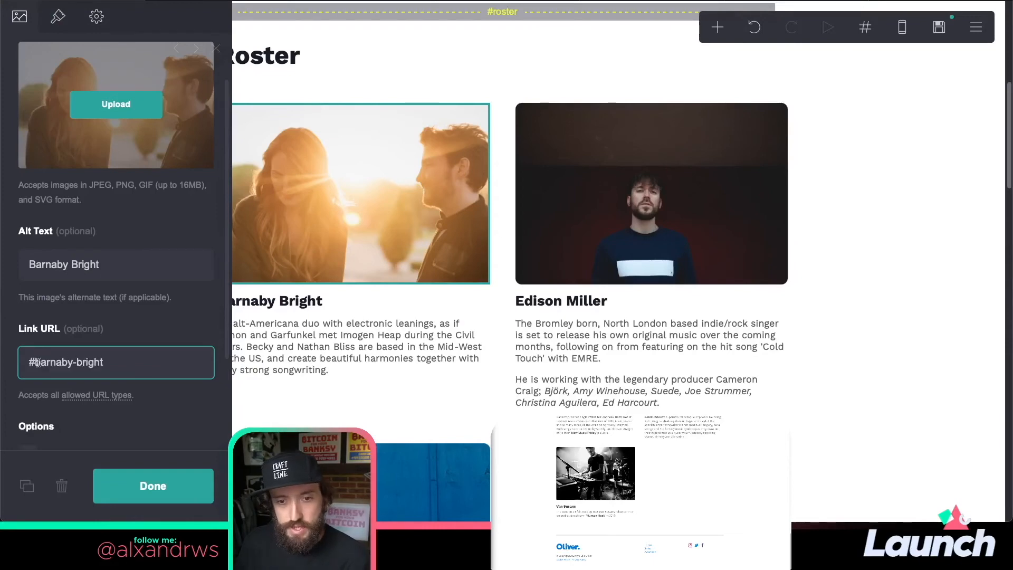
drag(34, 361, 22, 361)
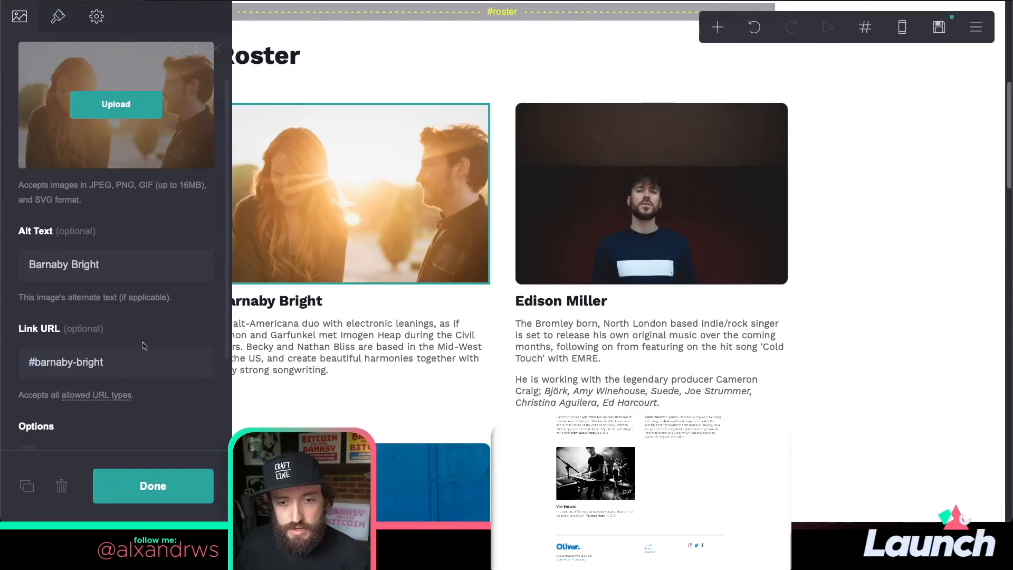
- Turn the Barnaby Bright name under the roster image into a Markdown link to #barnaby-bright
click(311, 306)
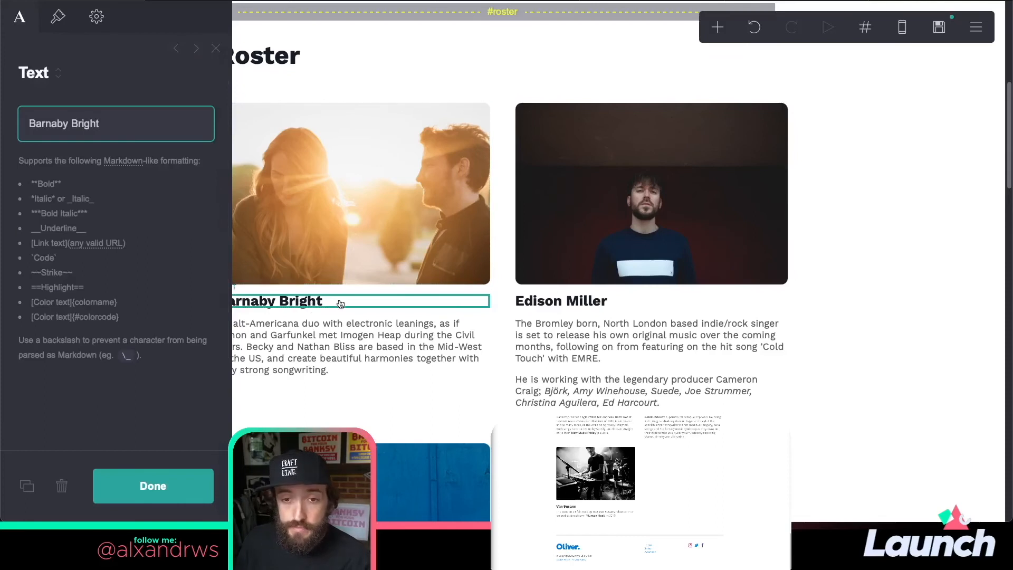
click(30, 123)
text([)
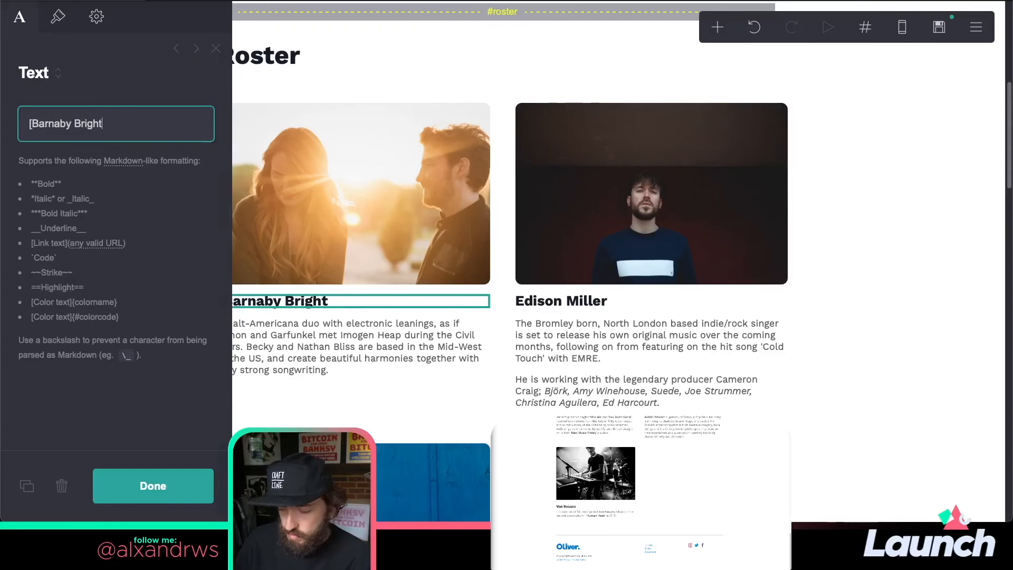
text(]()
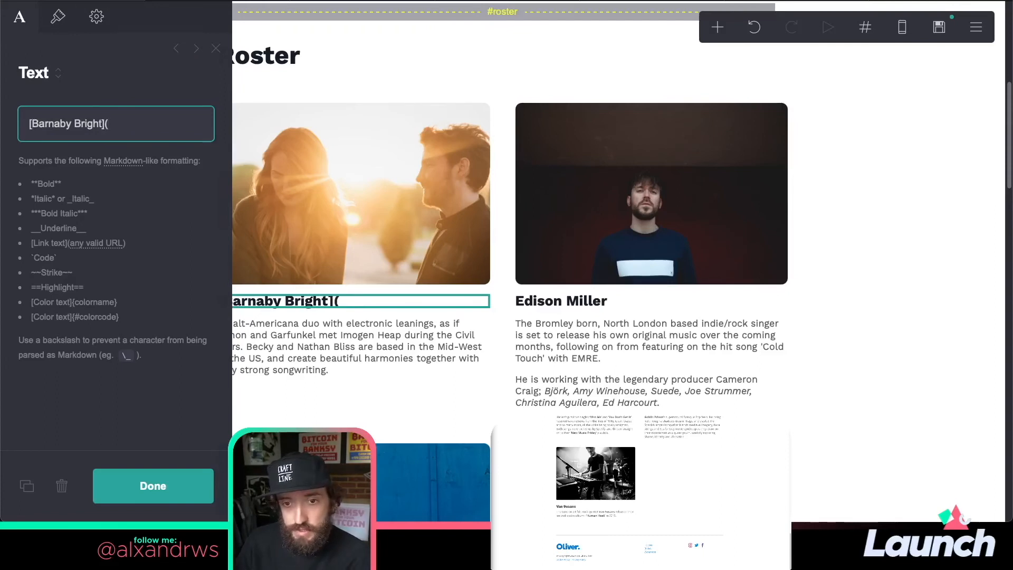
key(ctrl+v)
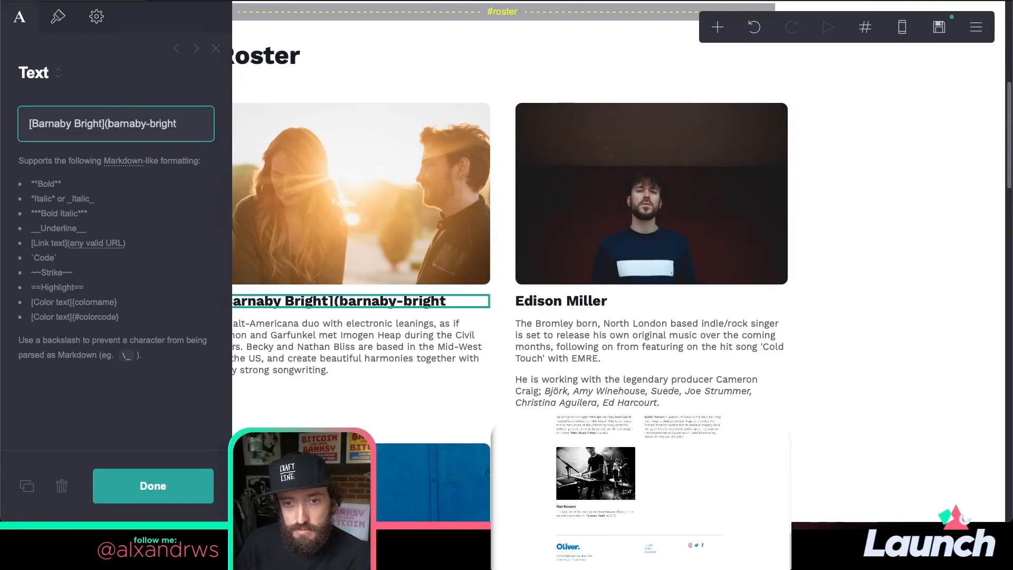
text(#)
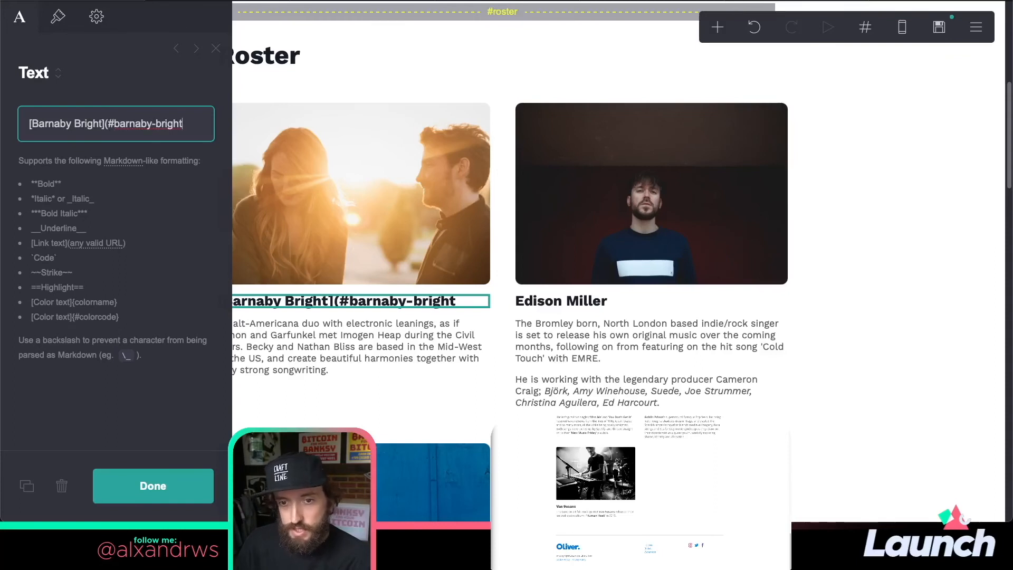
text())
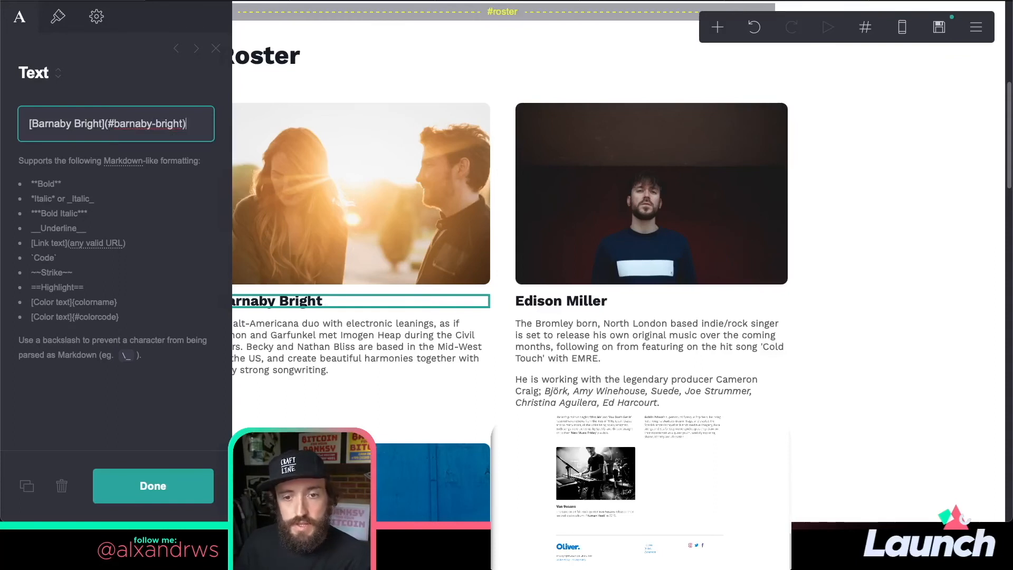
click(151, 484)
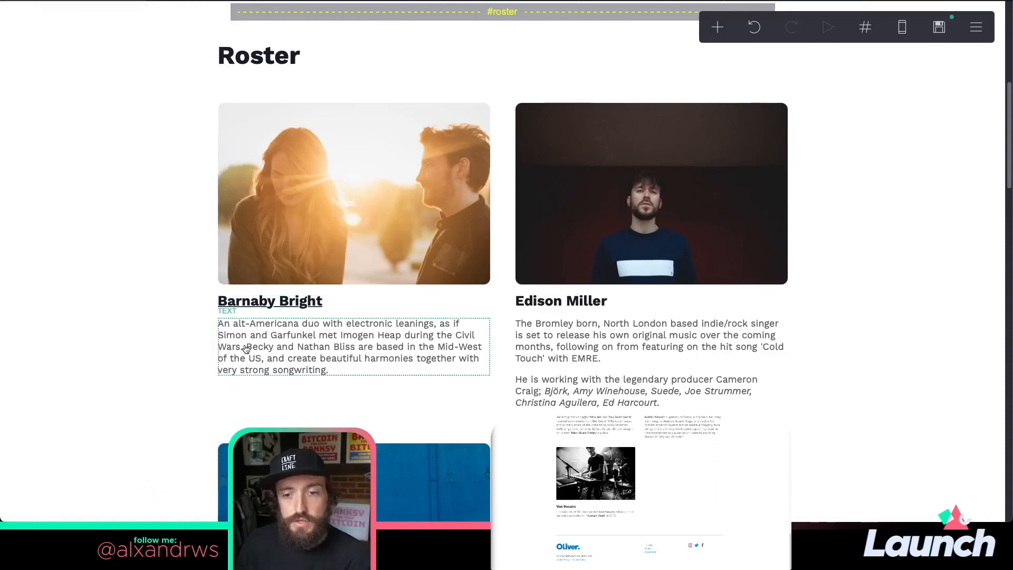
- Set the link style of the roster name's H4 text style to Plain and close the settings
click(331, 301)
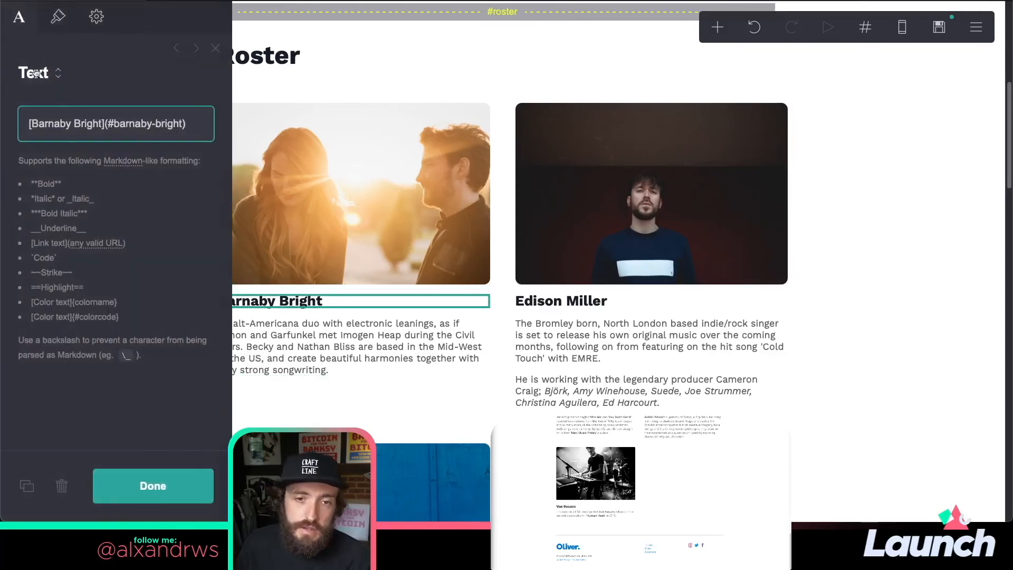
click(59, 17)
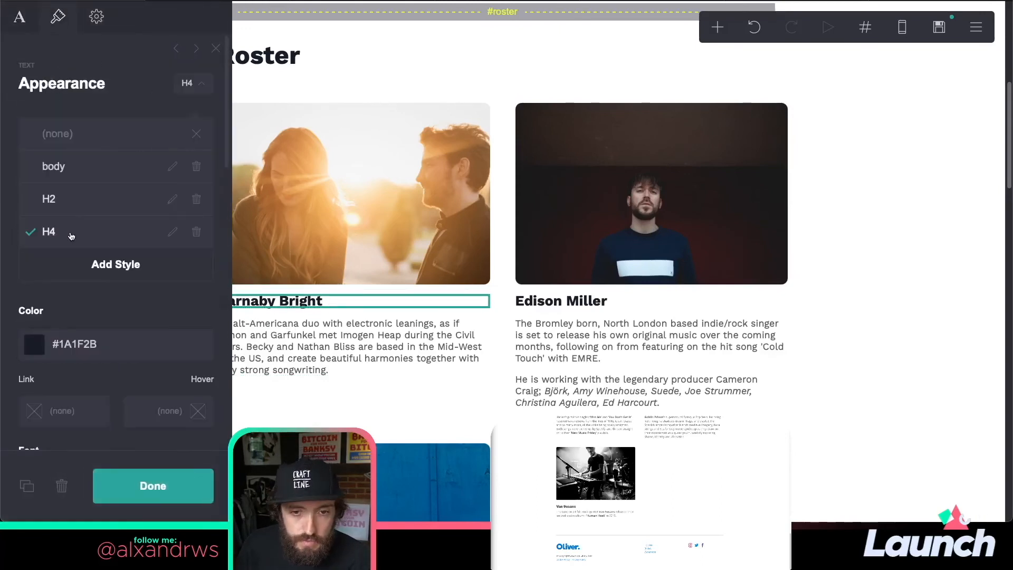
scroll(123, 291, down, 10)
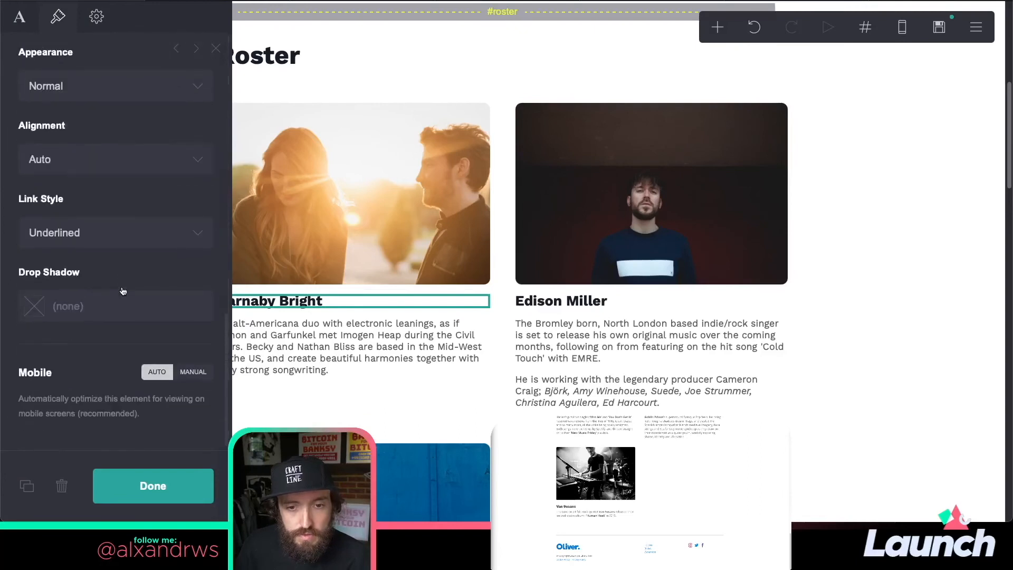
click(82, 240)
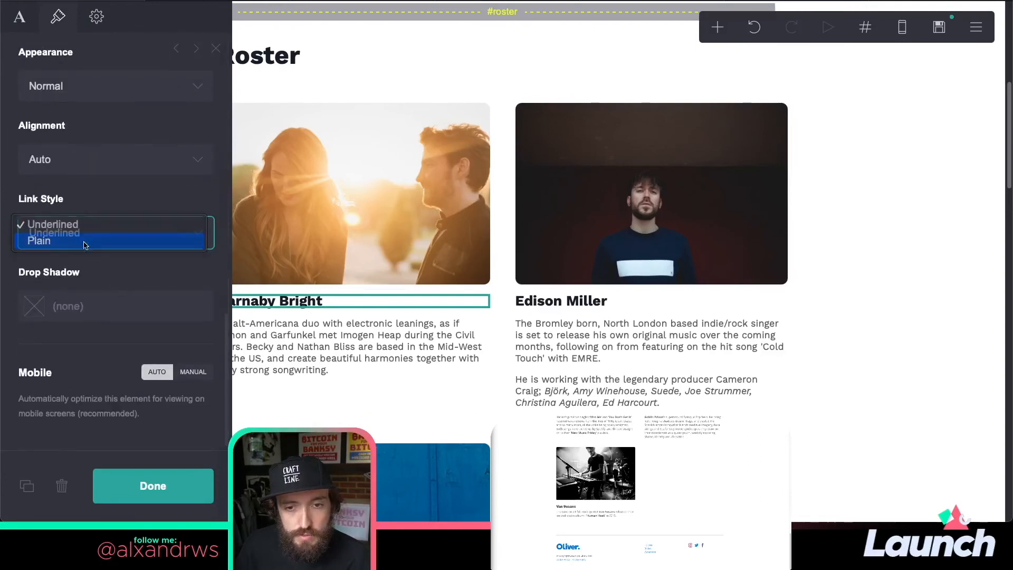
click(85, 238)
click(154, 482)
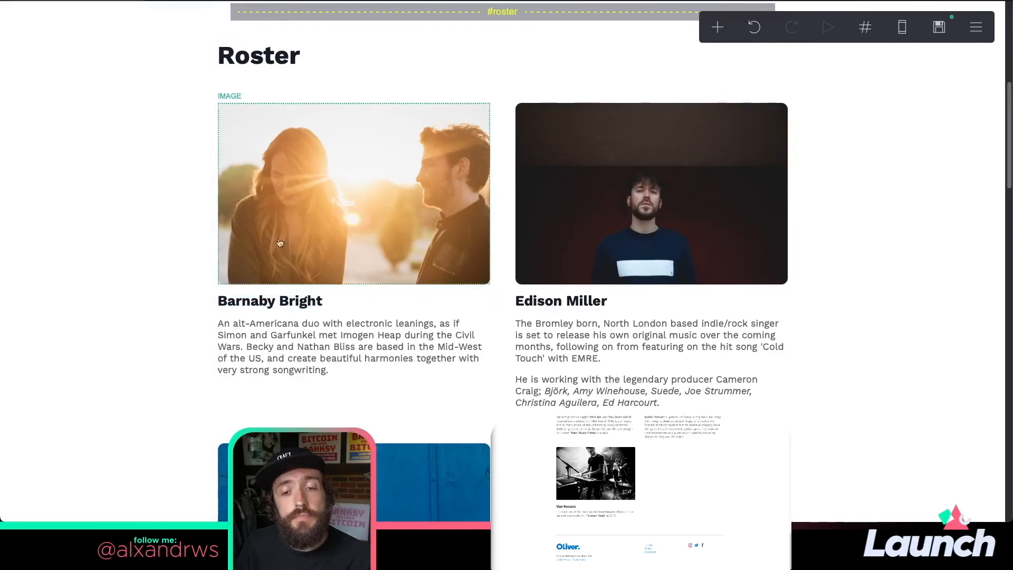
- Add an empty default container below the image and bio columns in the #barnaby-bright section
scroll(145, 344, down, 15)
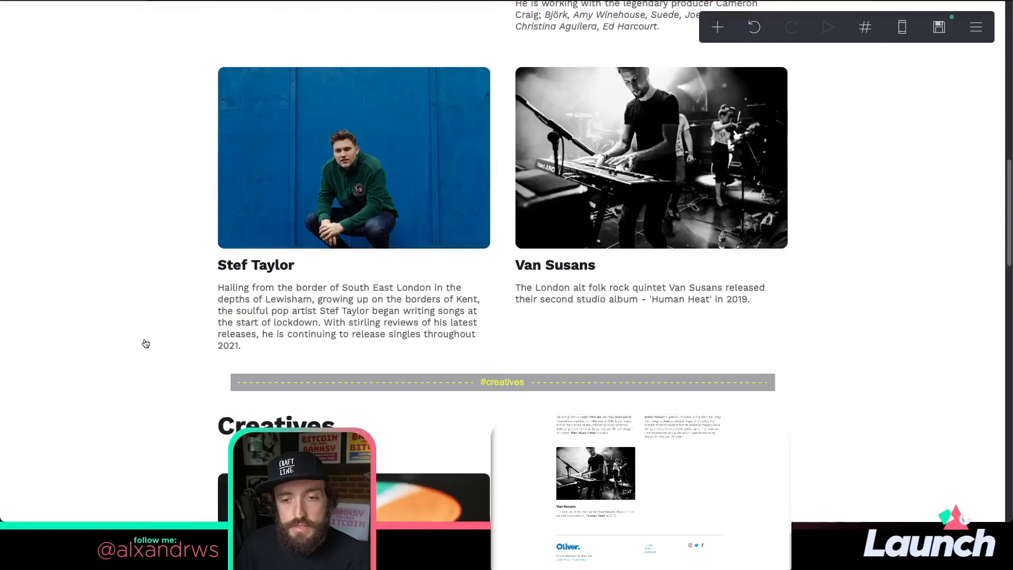
scroll(145, 343, down, 6)
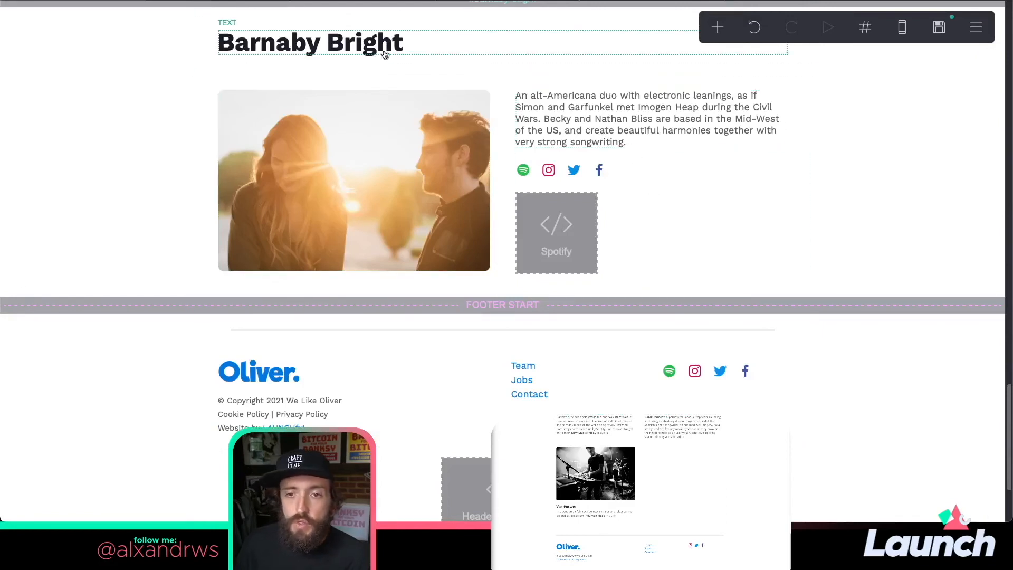
click(434, 284)
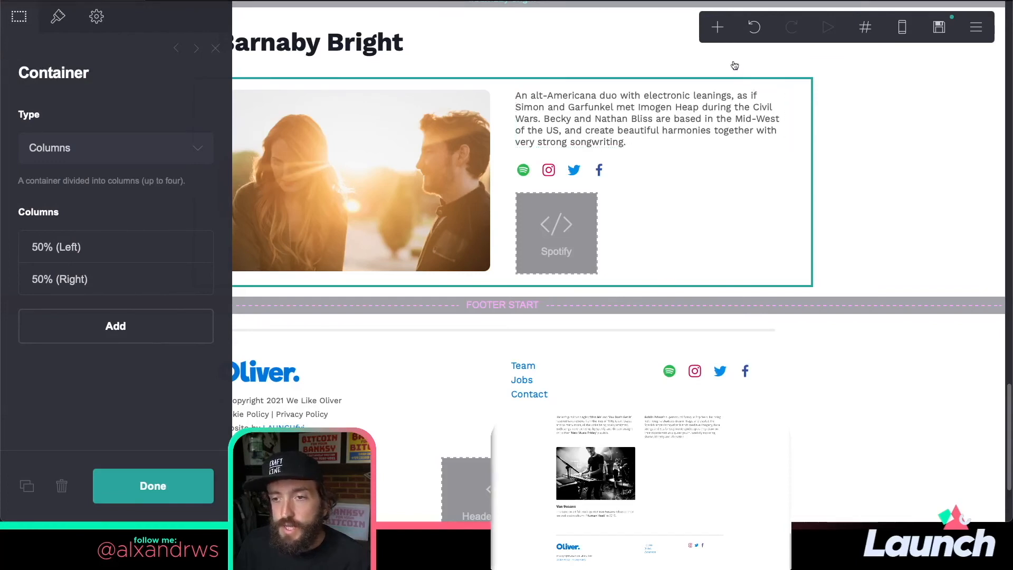
click(718, 27)
click(557, 326)
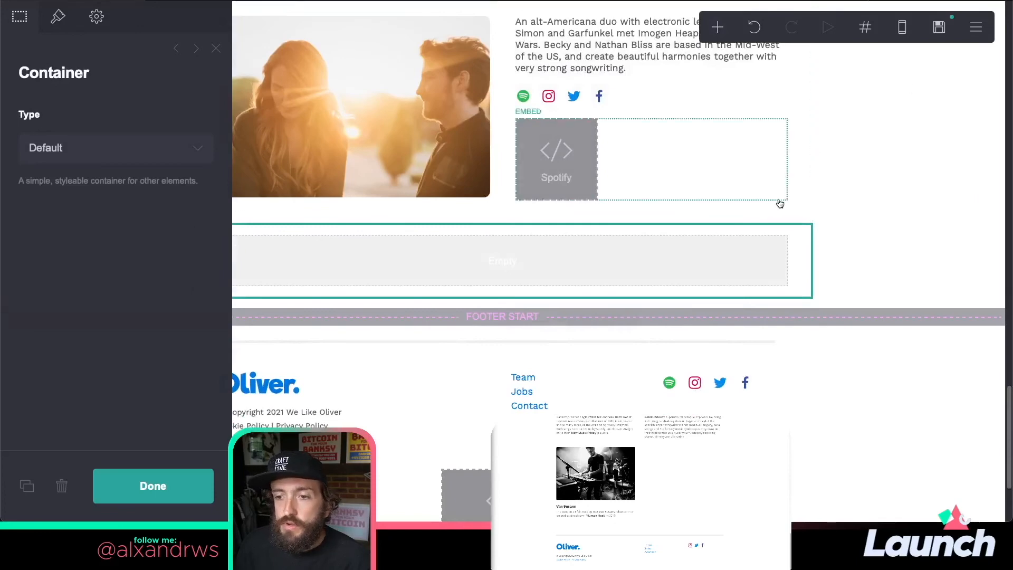
- Duplicate the footer's divider and place the copy inside the empty container above the footer marker
scroll(780, 204, down, 3)
click(574, 219)
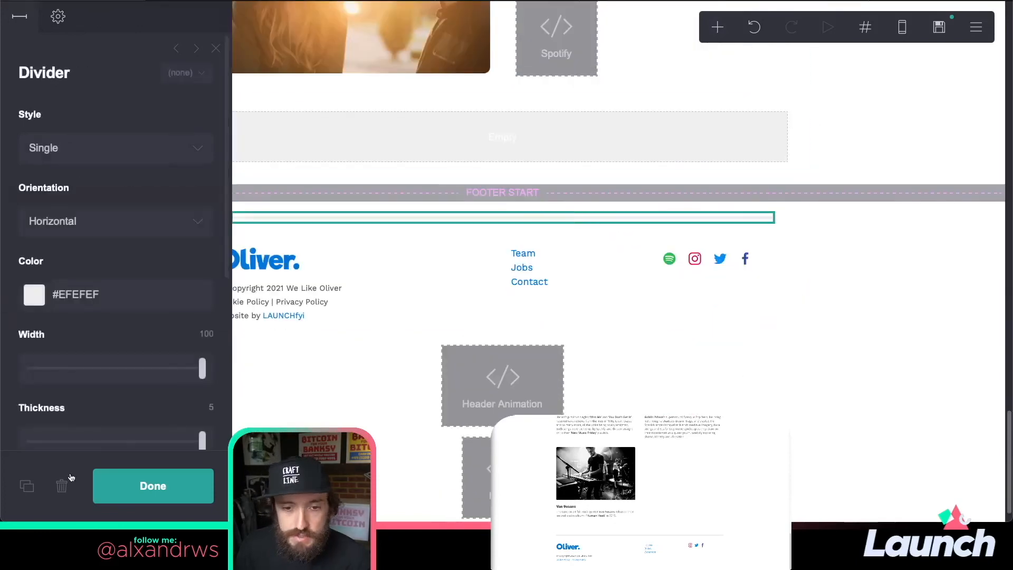
click(27, 485)
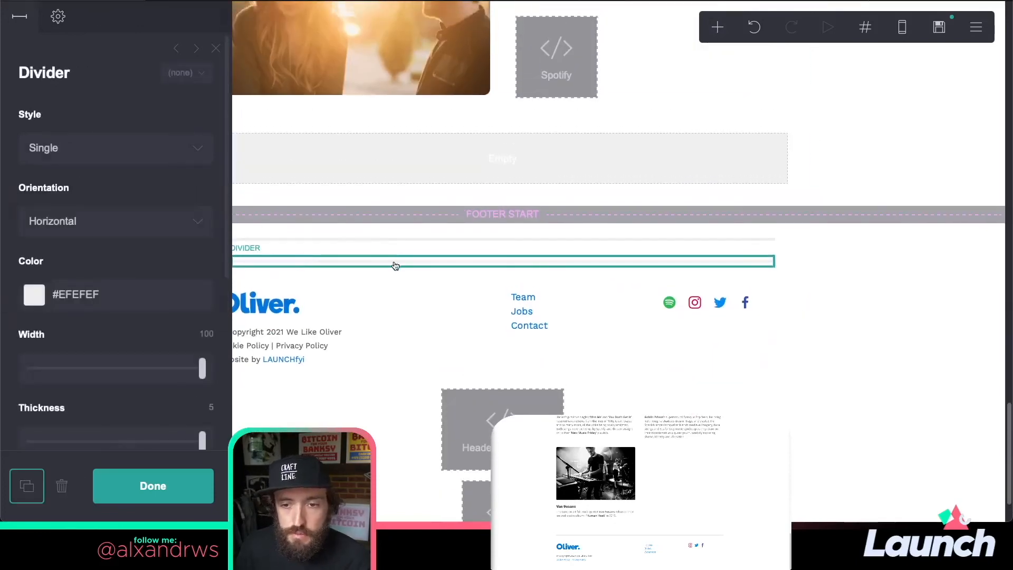
drag(395, 264, 401, 160)
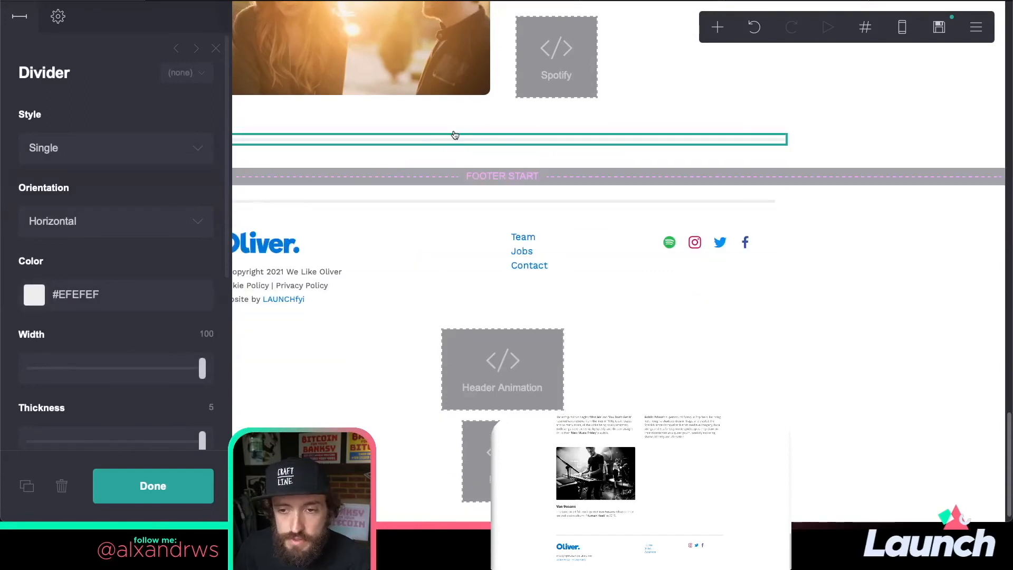
click(154, 486)
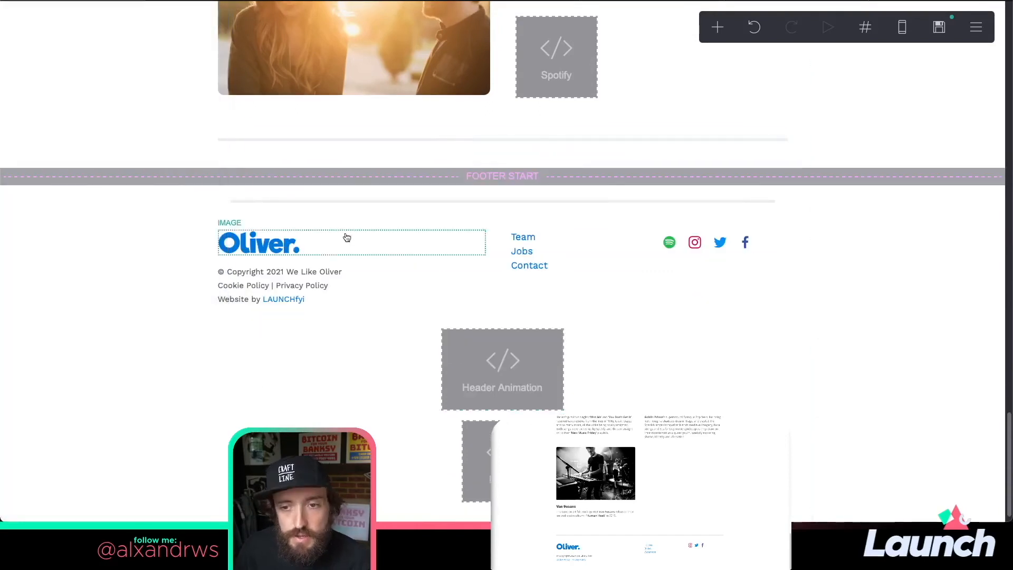
- Add a text element below the copied divider and create a new text style named H3 for it
click(409, 141)
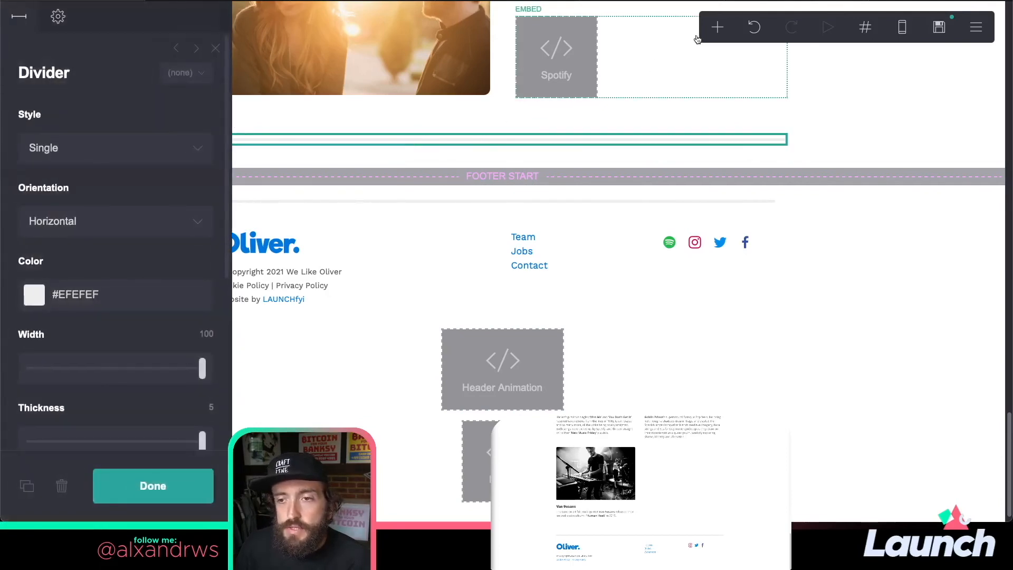
click(716, 28)
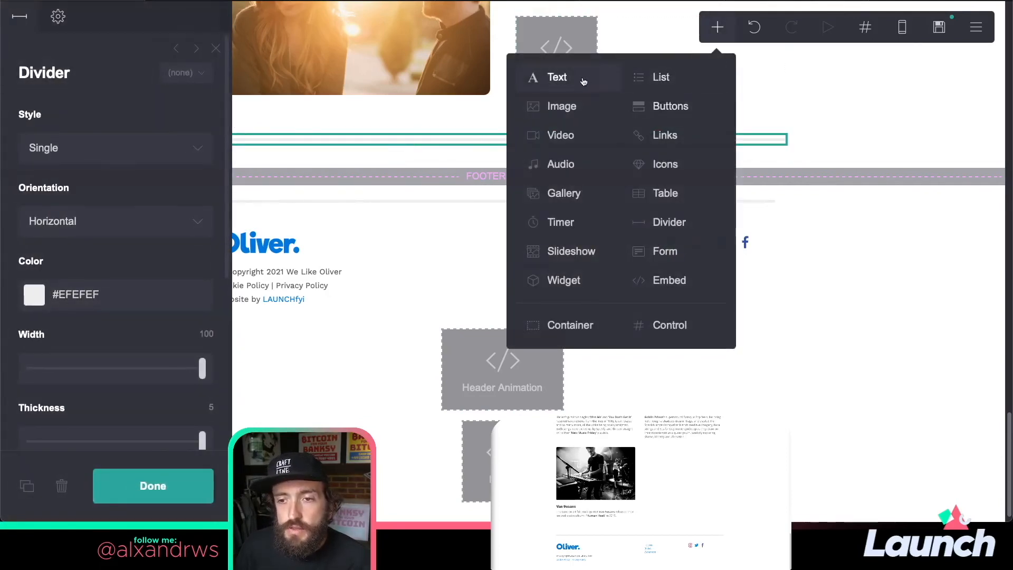
click(603, 78)
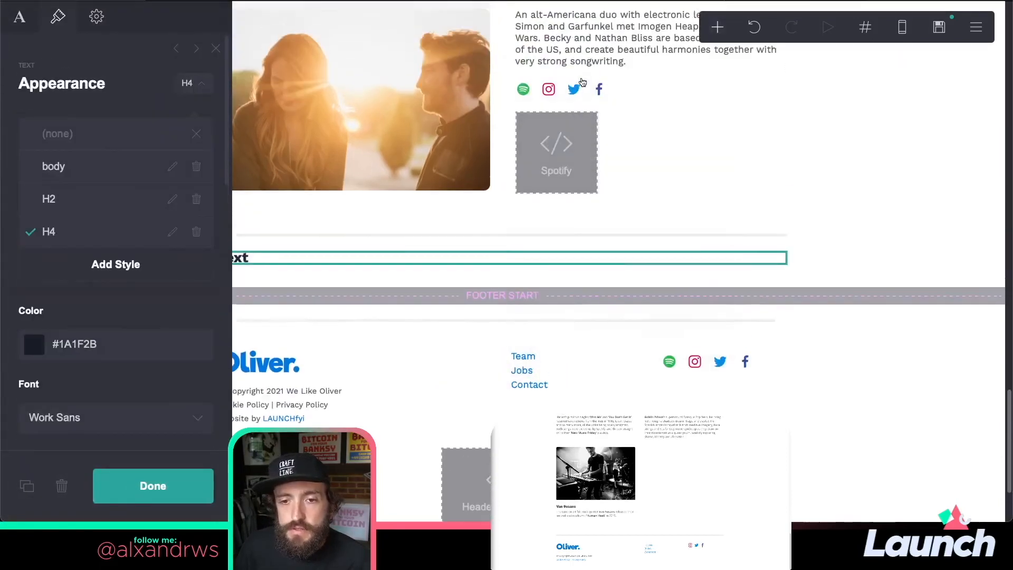
click(107, 269)
click(172, 265)
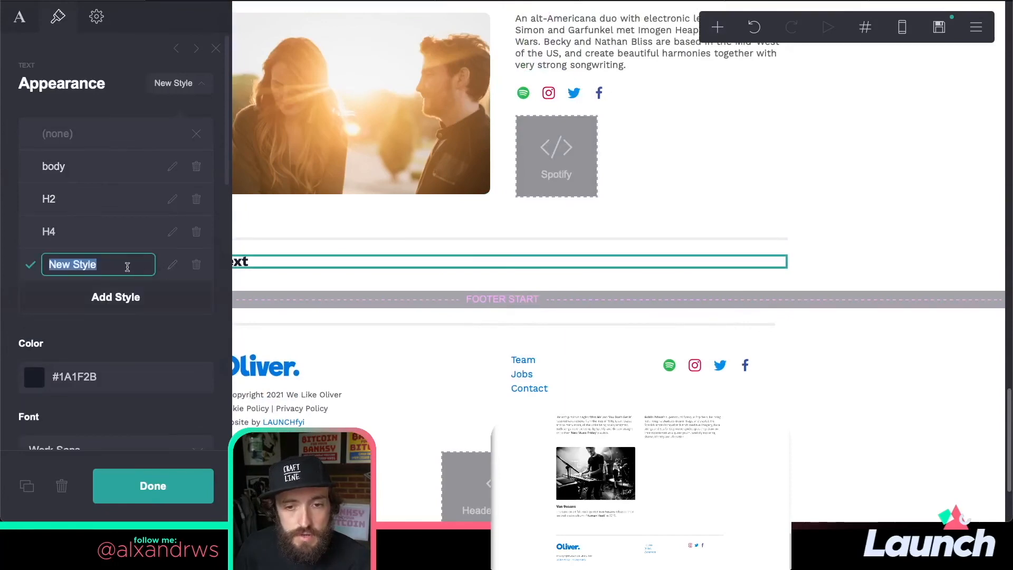
text(H3)
key(Return)
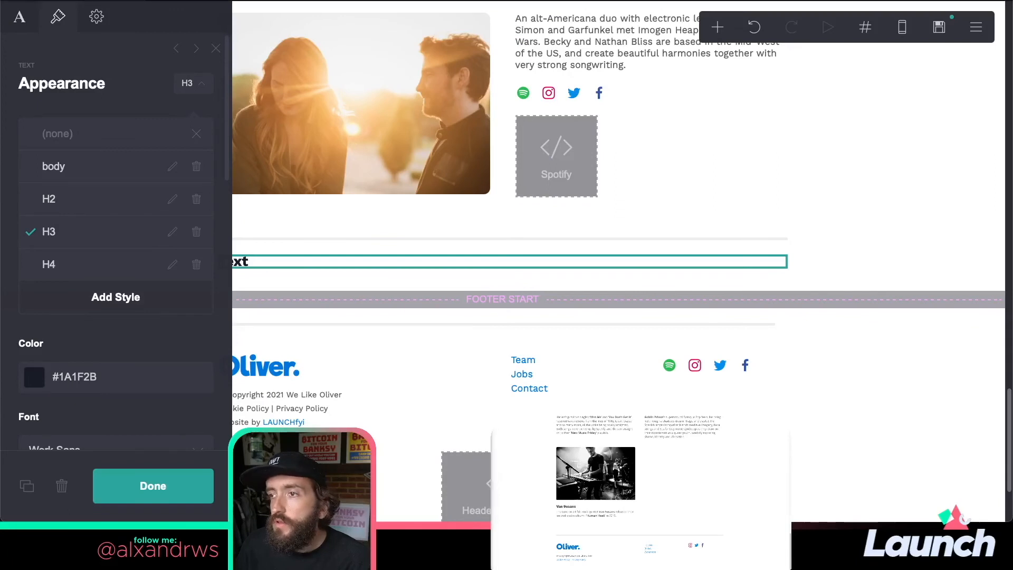
- Set the size of the new text element's H3 style to 1.5
click(19, 16)
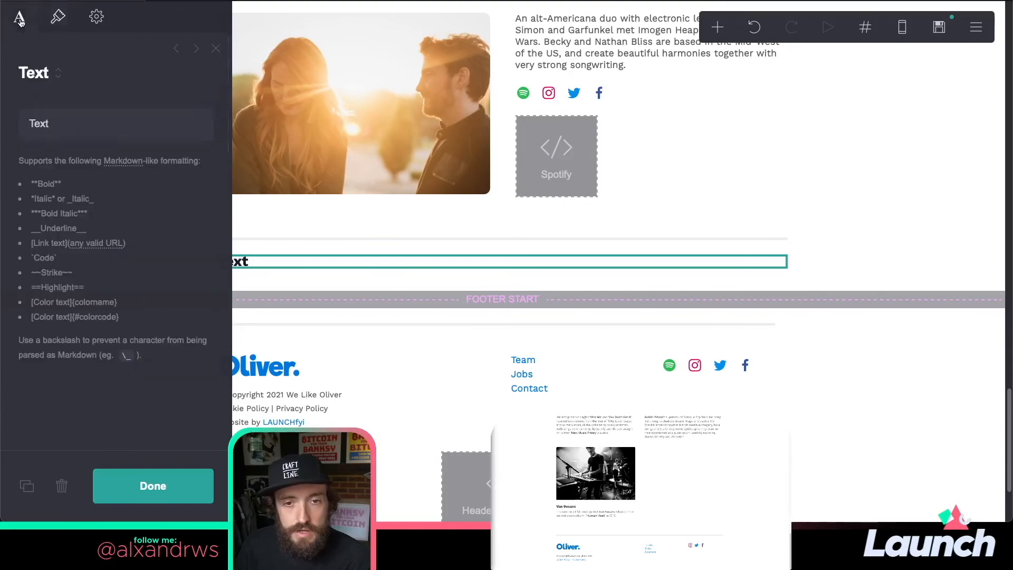
click(58, 17)
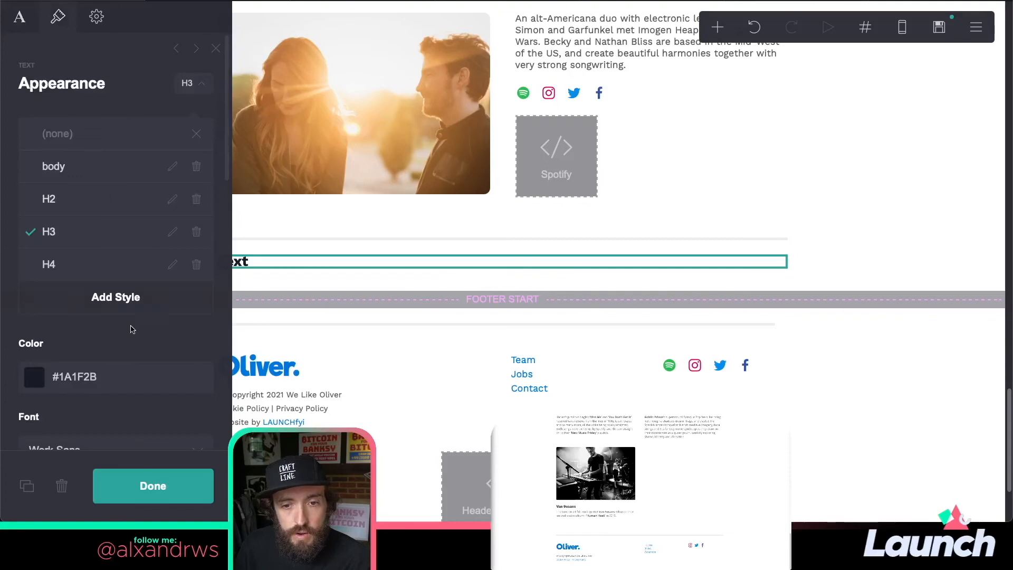
scroll(132, 329, down, 5)
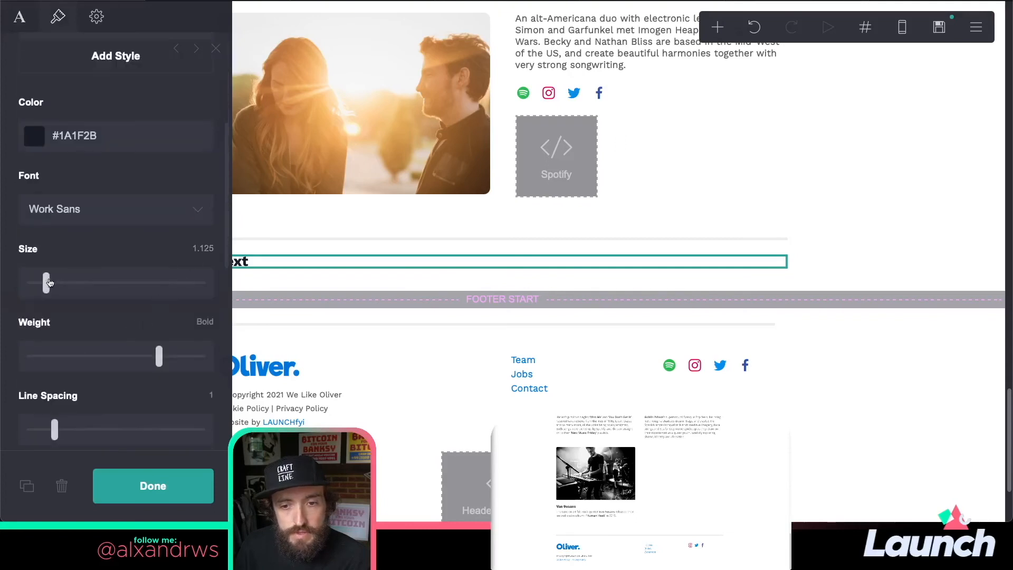
drag(49, 283, 56, 282)
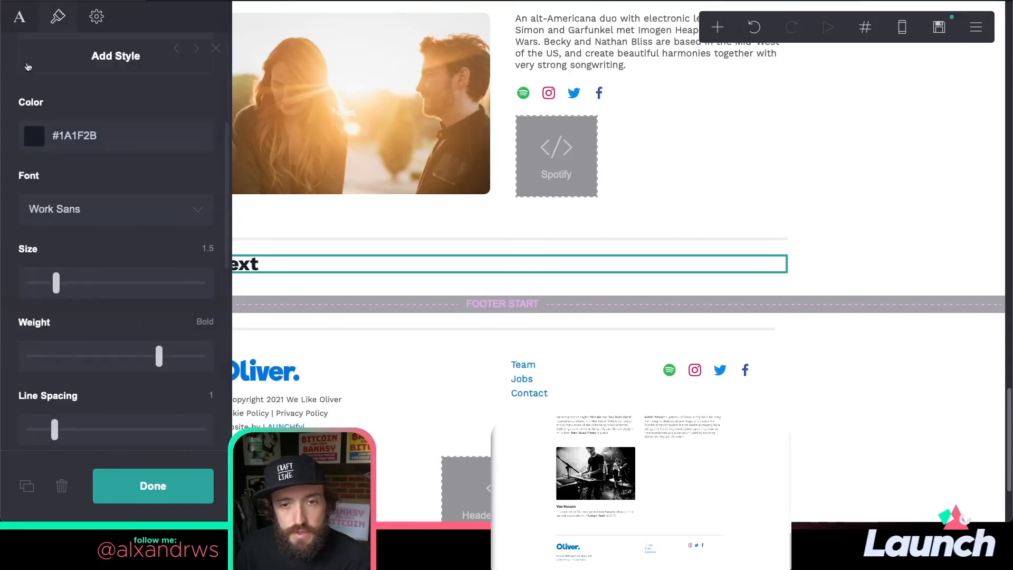
- Change the heading text below the copied divider to "More From Our Roster" and close its settings
click(20, 17)
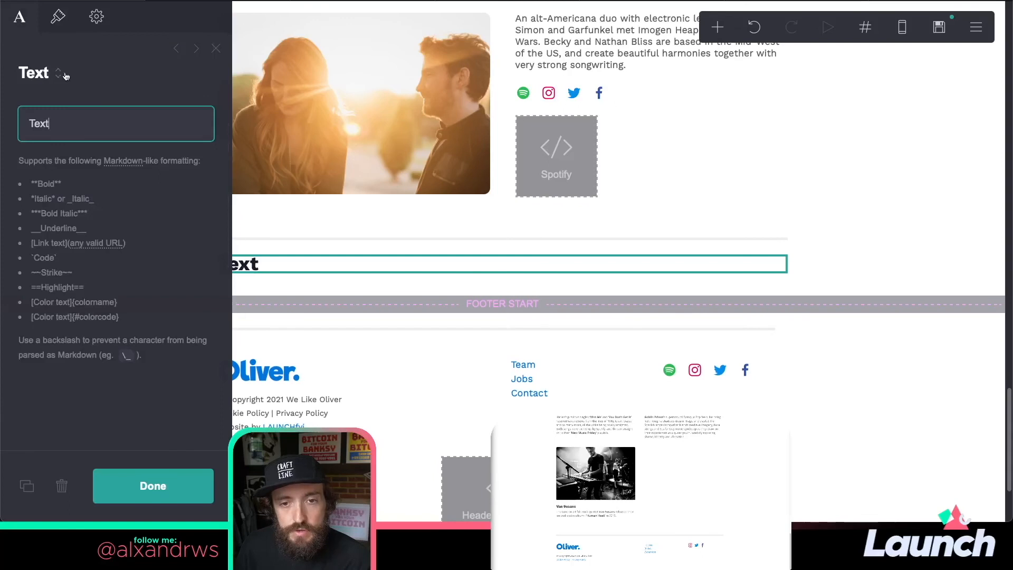
double_click(83, 127)
text(M)
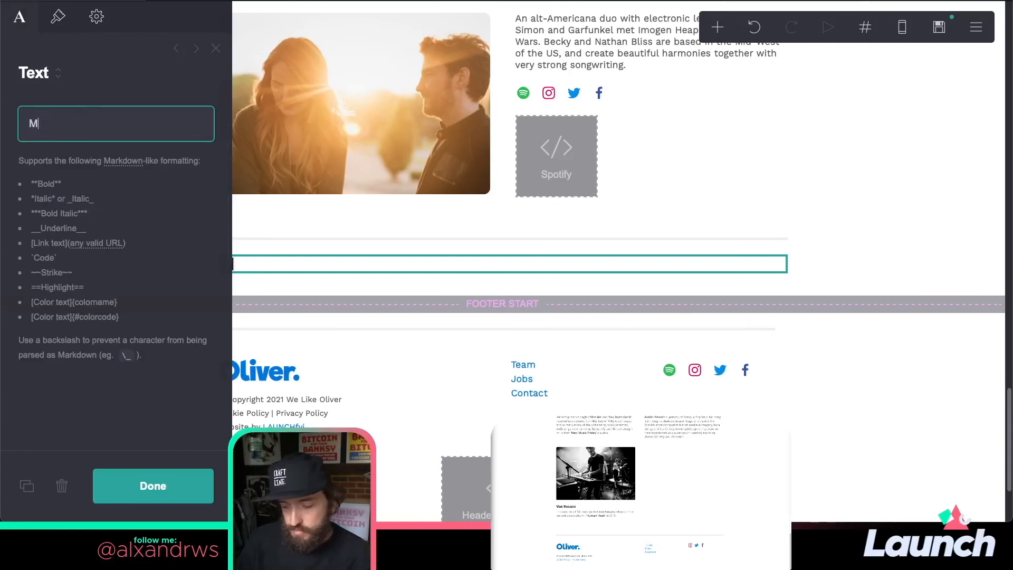
text(ore From)
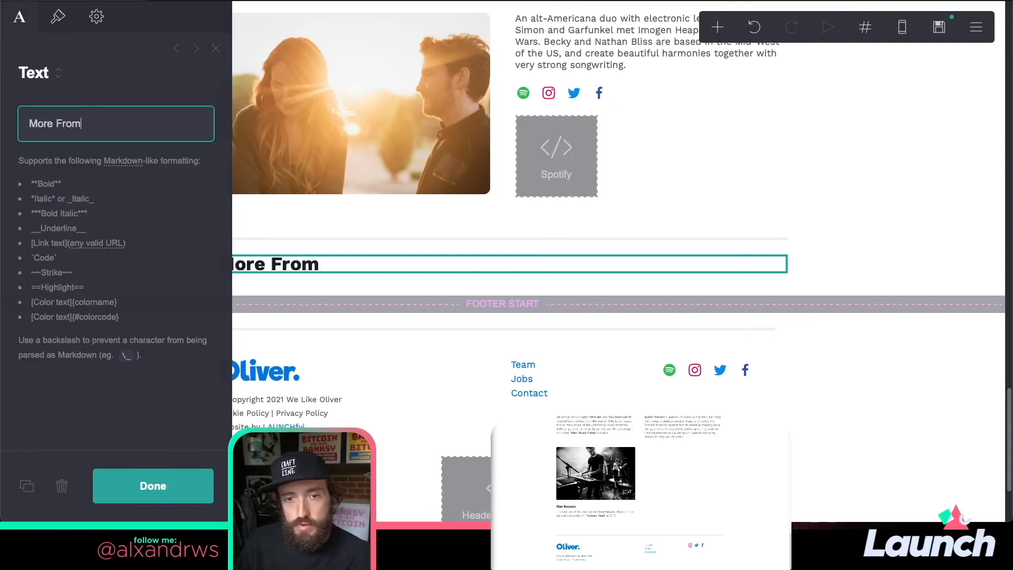
text( Our Roster)
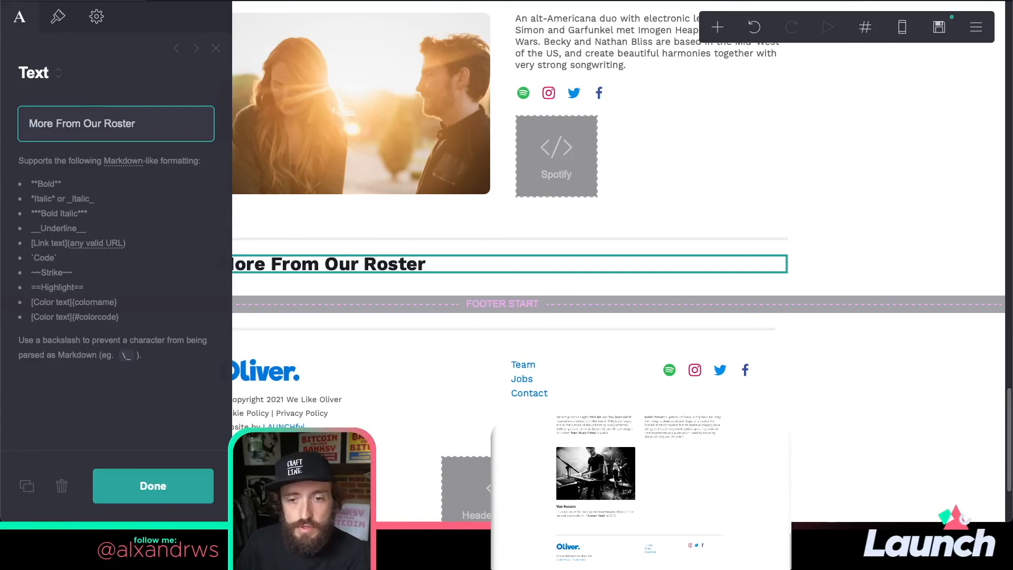
click(150, 482)
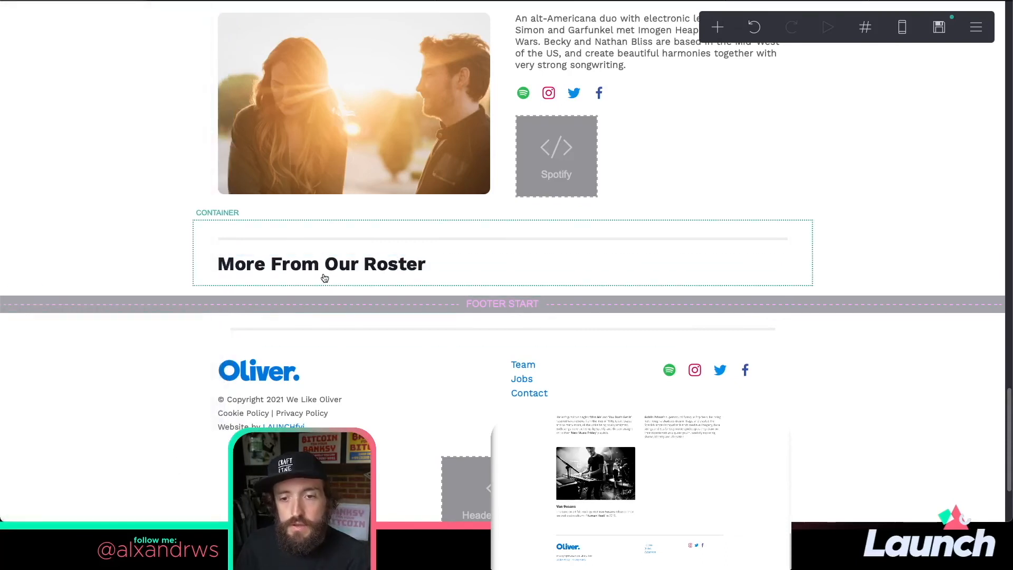
- Add a container below the More From Our Roster heading and make it a Columns container with three columns
click(457, 282)
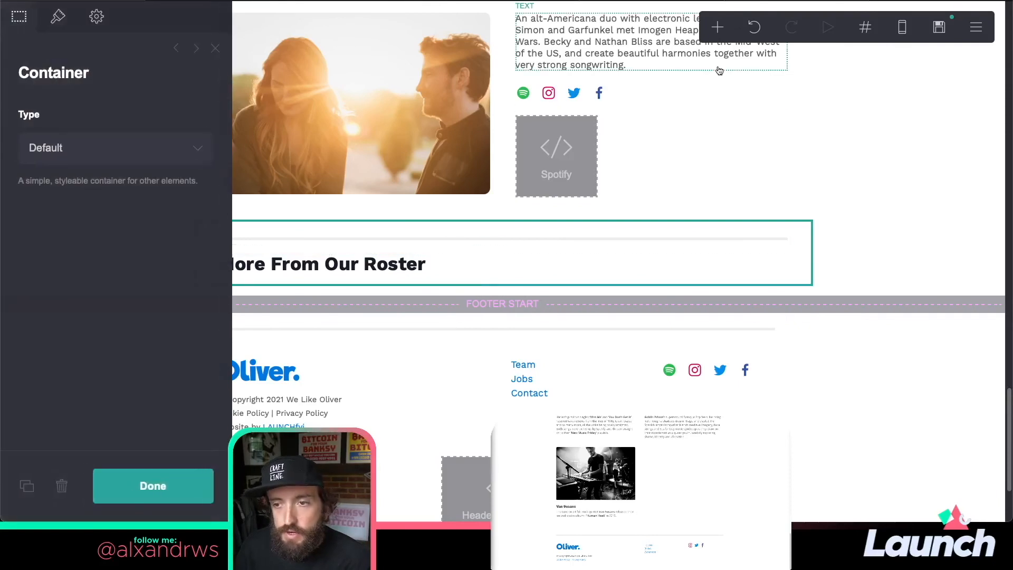
click(717, 27)
click(587, 326)
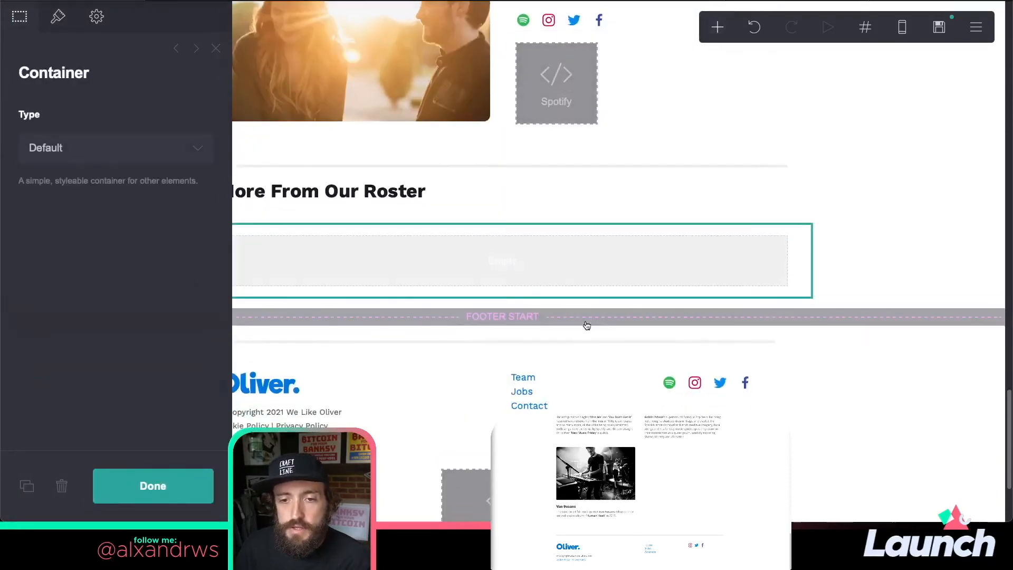
click(97, 153)
click(97, 165)
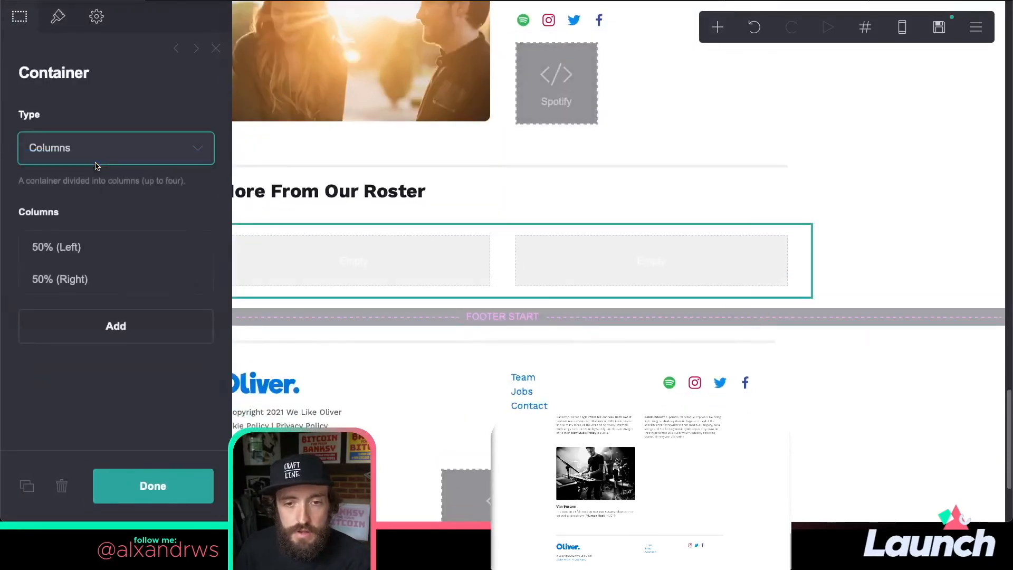
click(99, 338)
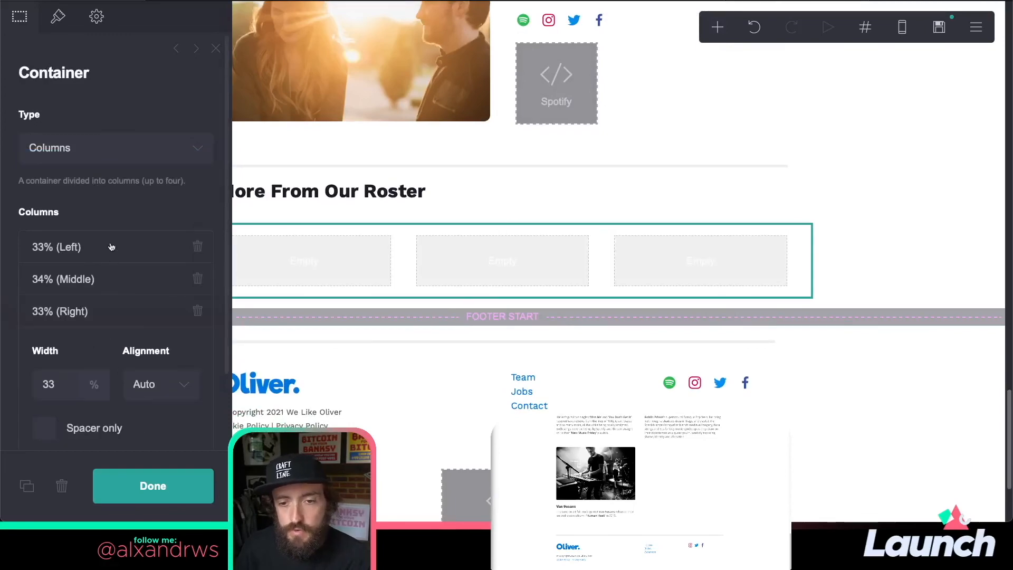
click(181, 490)
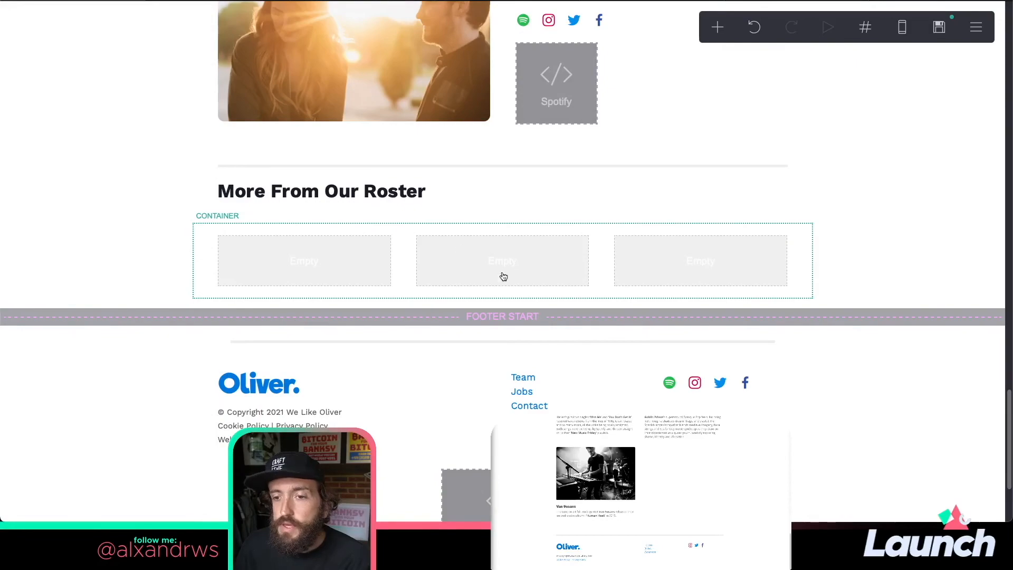
- Duplicate the Edison Miller roster image and place the copy in the first column under More From Our Roster
scroll(478, 251, up, 20)
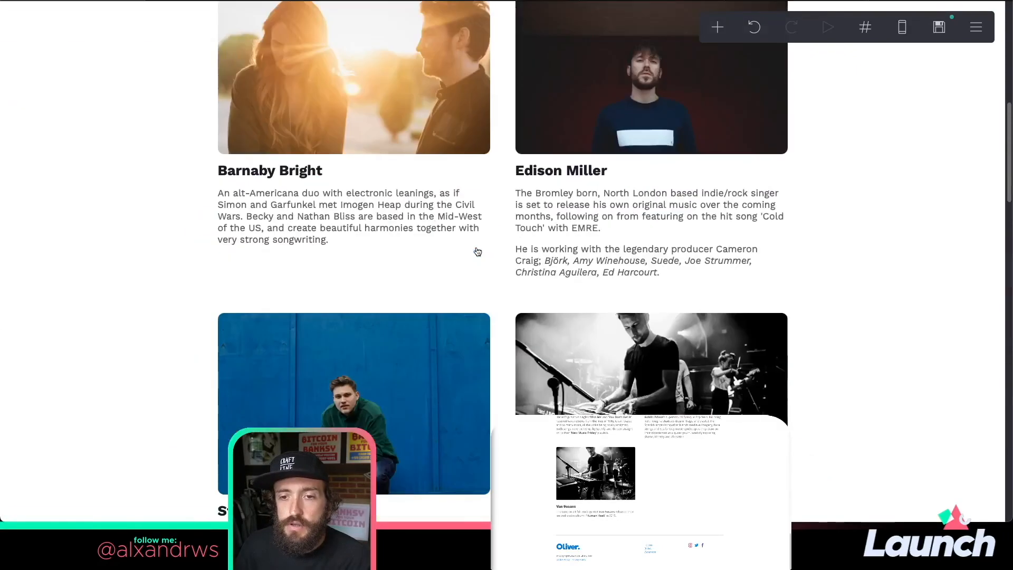
click(651, 85)
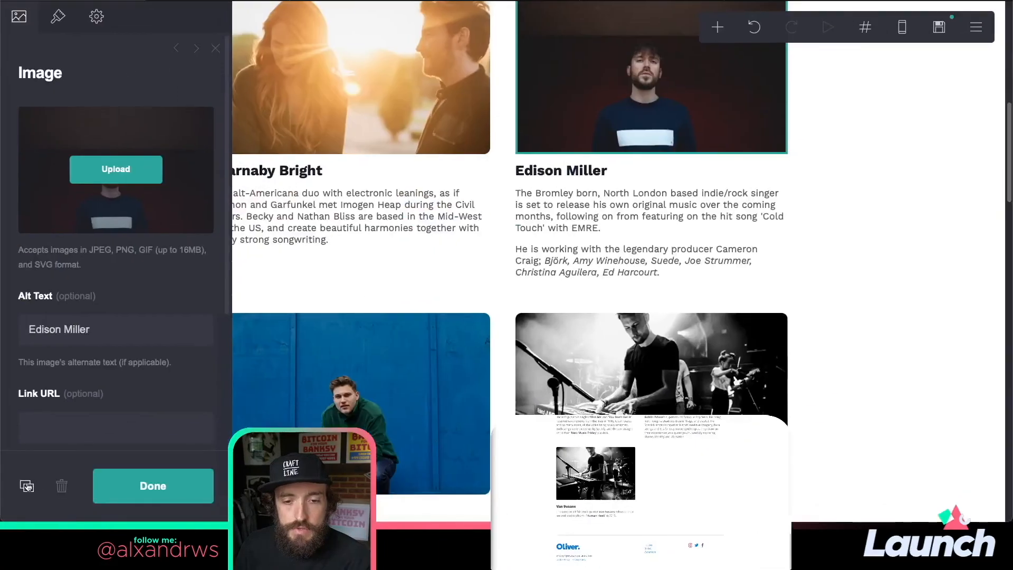
click(26, 485)
drag(676, 225, 378, 181)
scroll(663, 329, down, 5)
scroll(665, 331, down, 10)
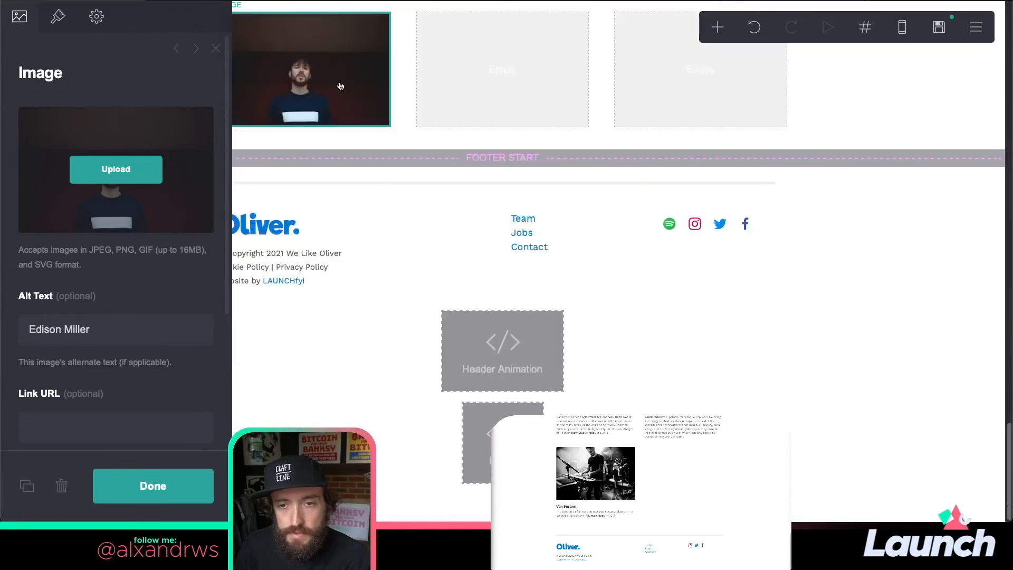
click(97, 19)
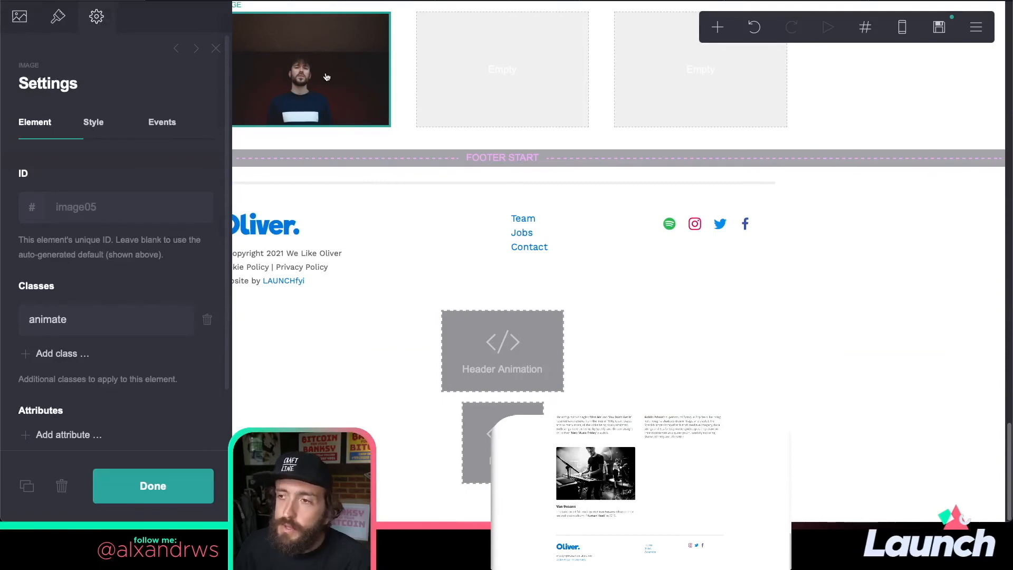
- Duplicate the Stef Taylor roster image and place the copy in the middle column under More From Our Roster
scroll(335, 90, up, 15)
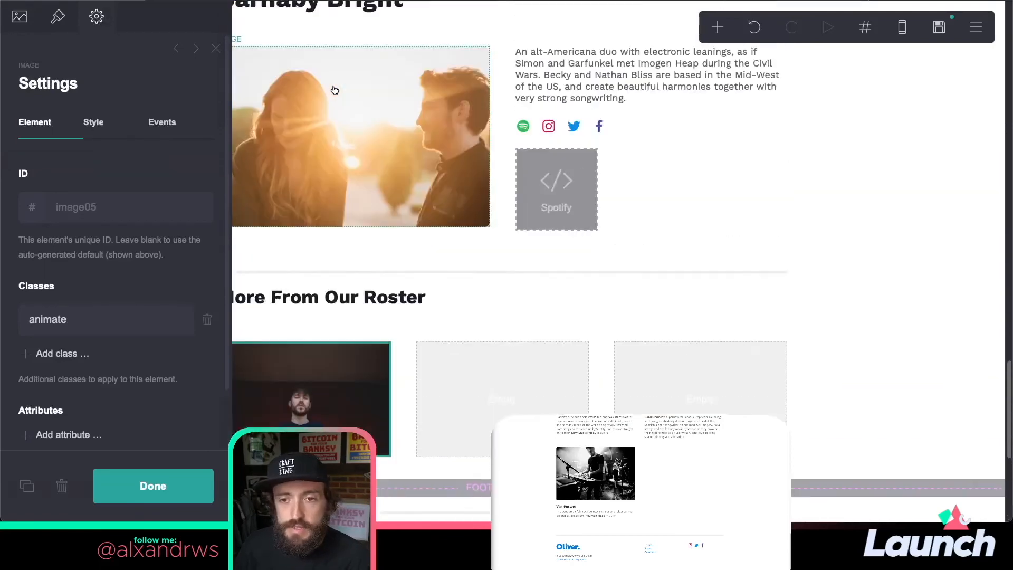
scroll(335, 90, up, 6)
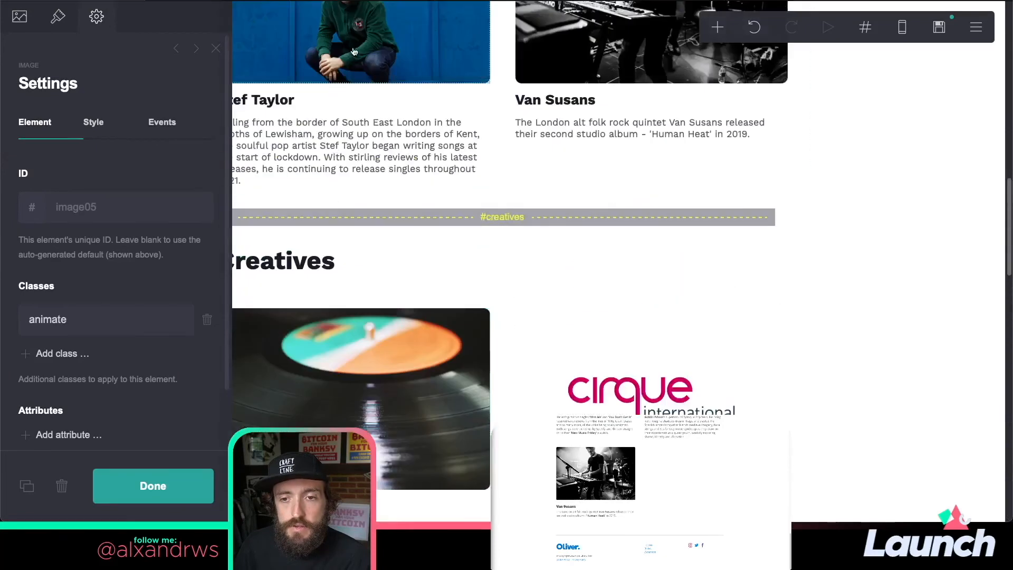
click(26, 486)
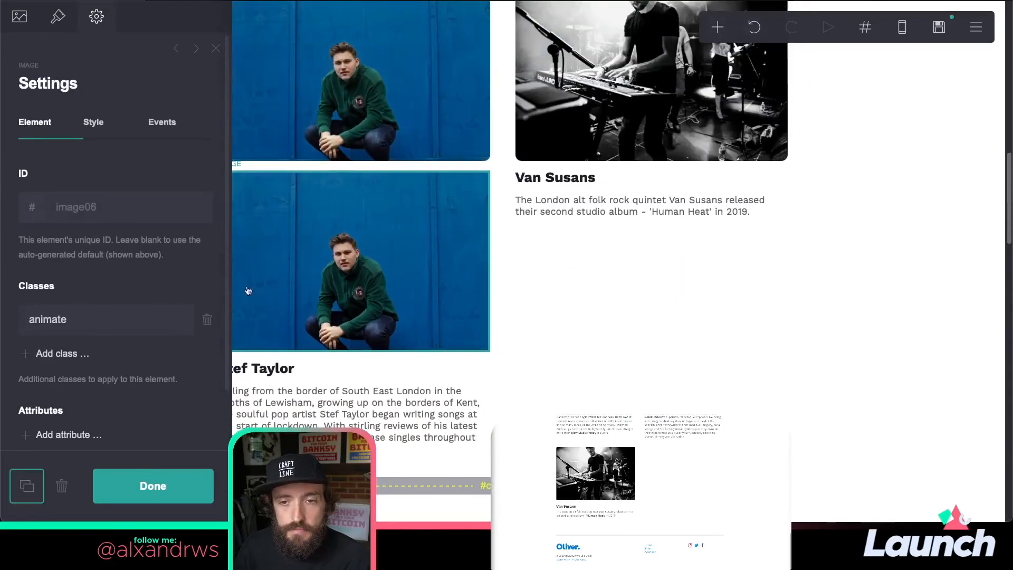
drag(351, 246, 486, 240)
scroll(385, 333, down, 15)
- Duplicate the Van Susans roster image, place the copy in the third column under More From Our Roster, and close its settings
scroll(486, 240, up, 15)
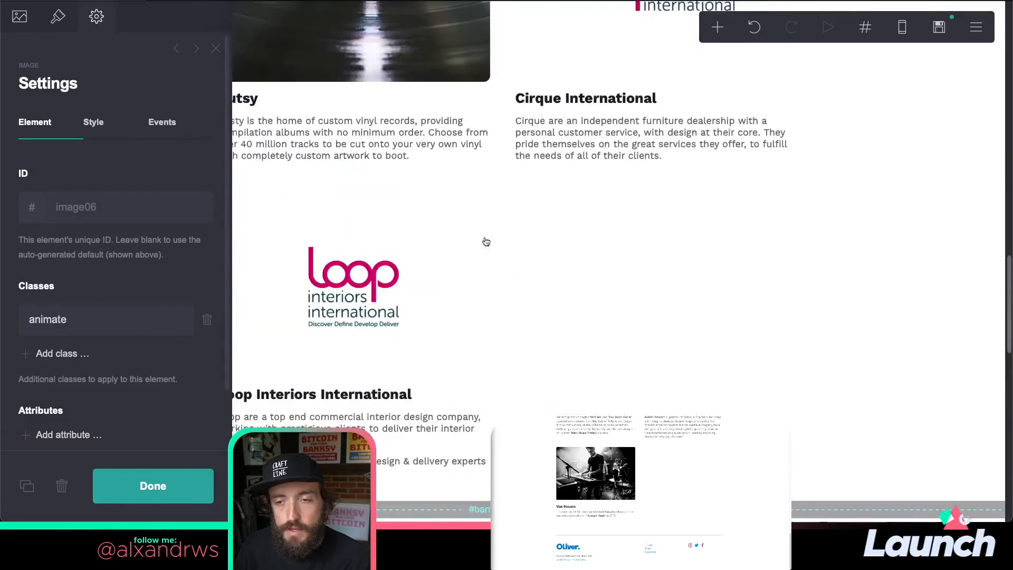
click(530, 208)
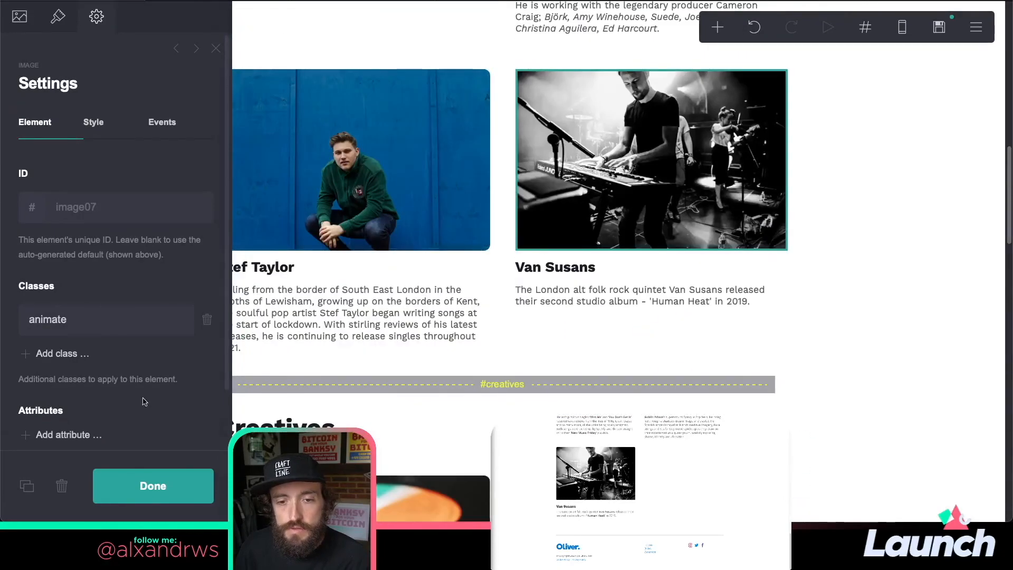
click(26, 485)
drag(612, 213, 653, 103)
scroll(595, 333, down, 10)
scroll(596, 329, down, 10)
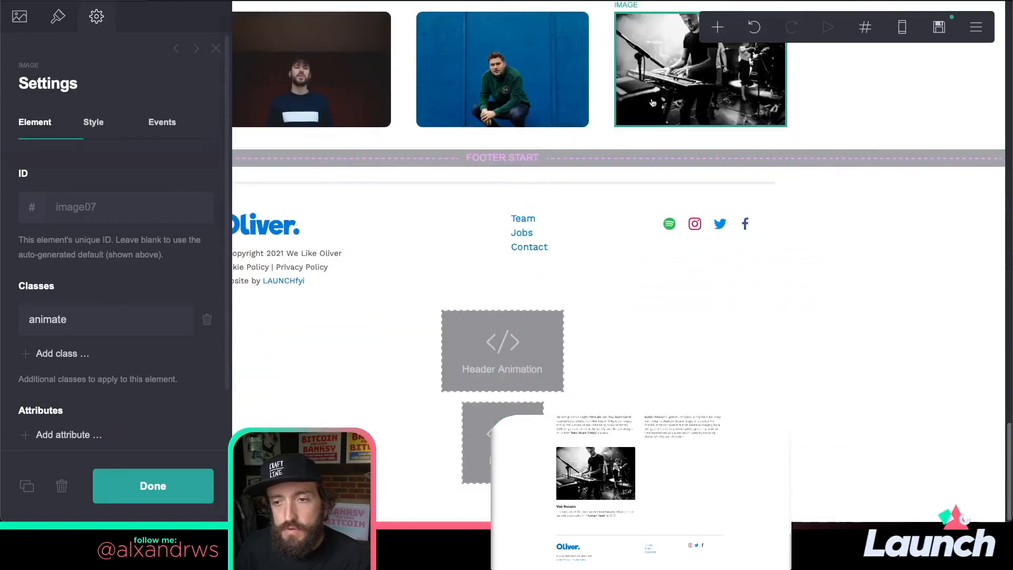
click(196, 477)
scroll(397, 296, up, 4)
scroll(396, 295, up, 1)
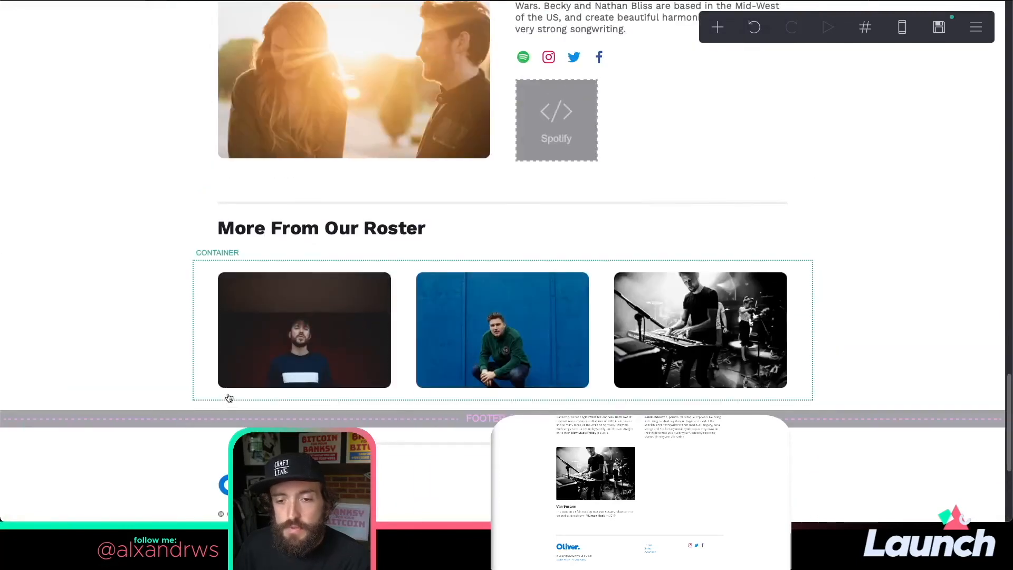
scroll(330, 396, up, 10)
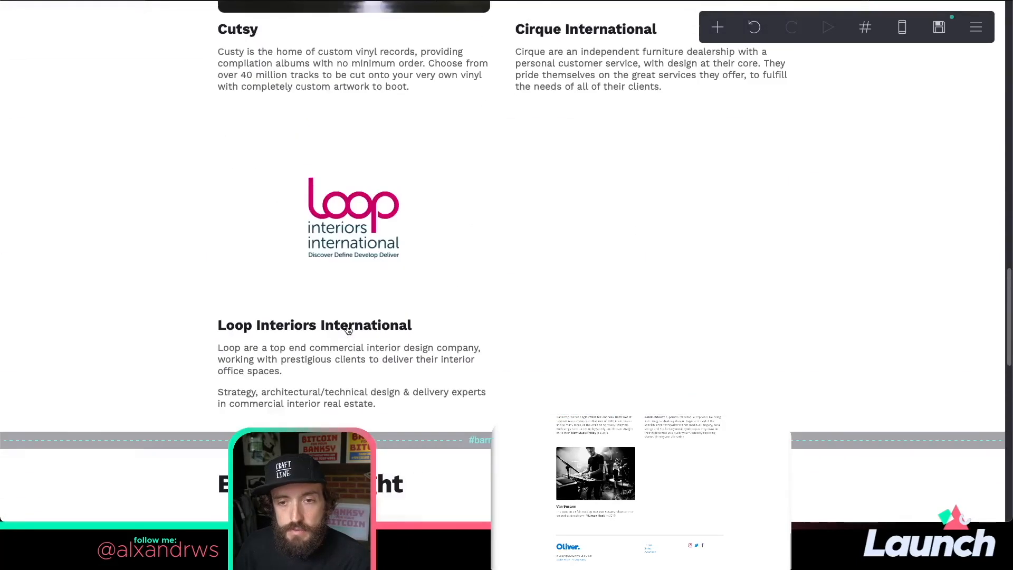
scroll(346, 330, up, 5)
click(261, 282)
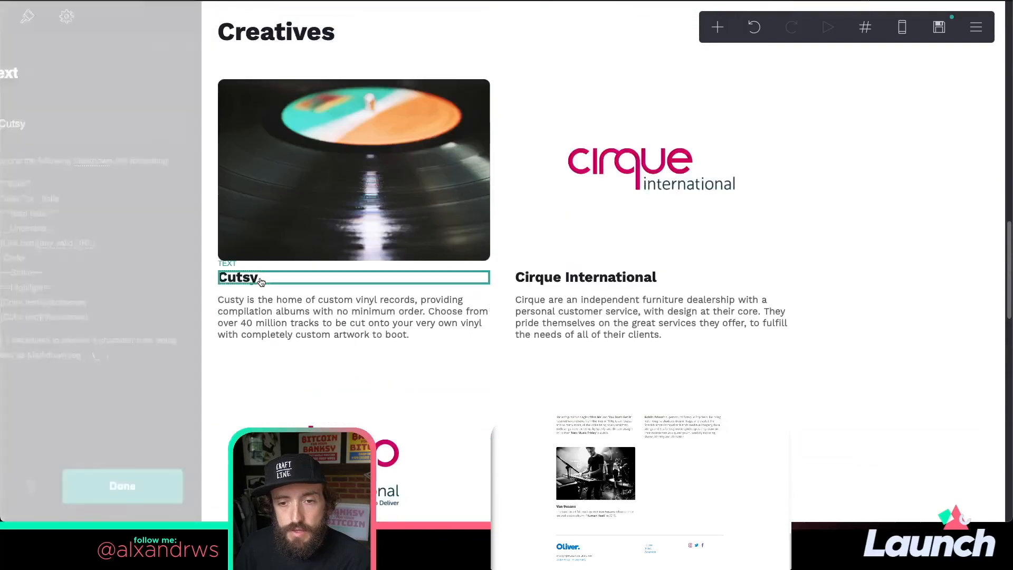
scroll(582, 91, up, 10)
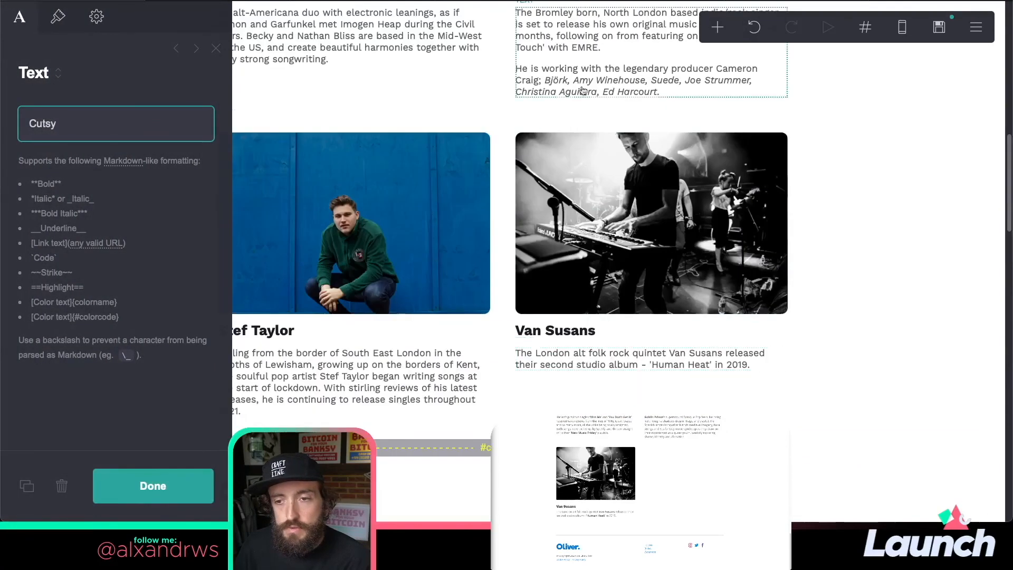
scroll(583, 90, up, 3)
click(533, 128)
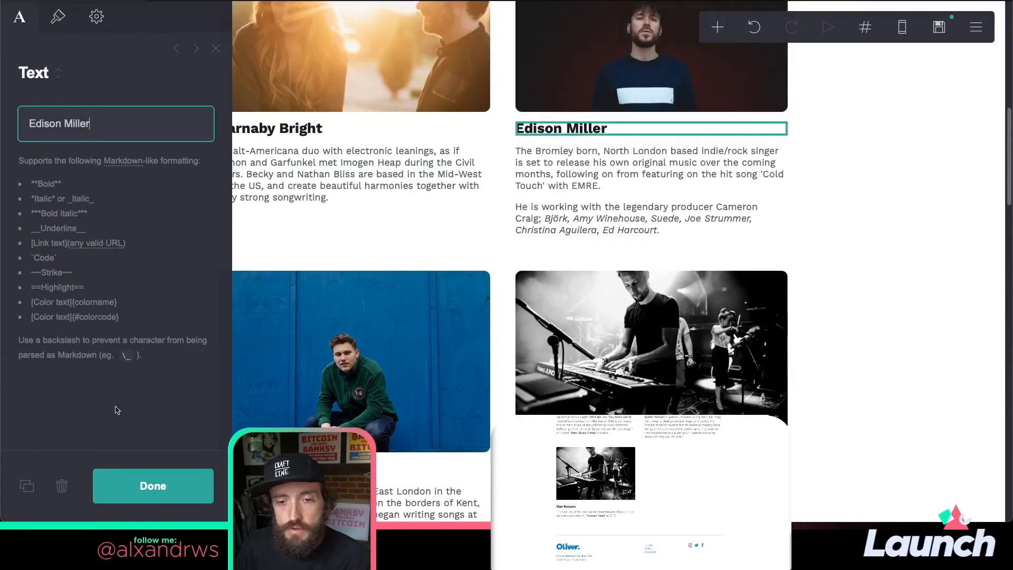
click(27, 485)
scroll(585, 266, up, 2)
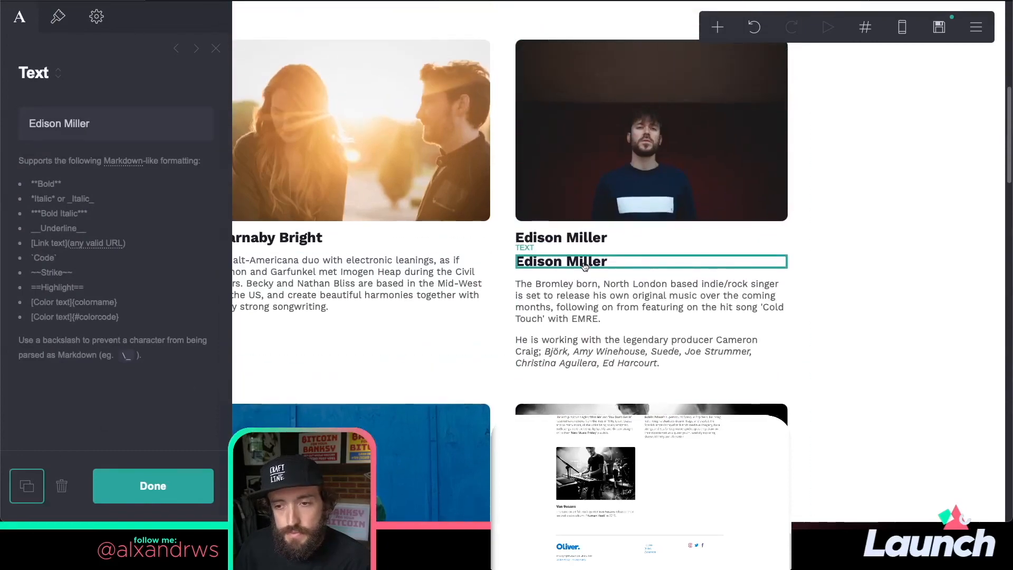
drag(584, 267, 373, 351)
scroll(500, 351, down, 15)
scroll(501, 351, down, 7)
scroll(373, 351, down, 1)
- Copy the Edison Miller name text under the second and third images, and change the middle copy to "Stef Taylor"
click(27, 485)
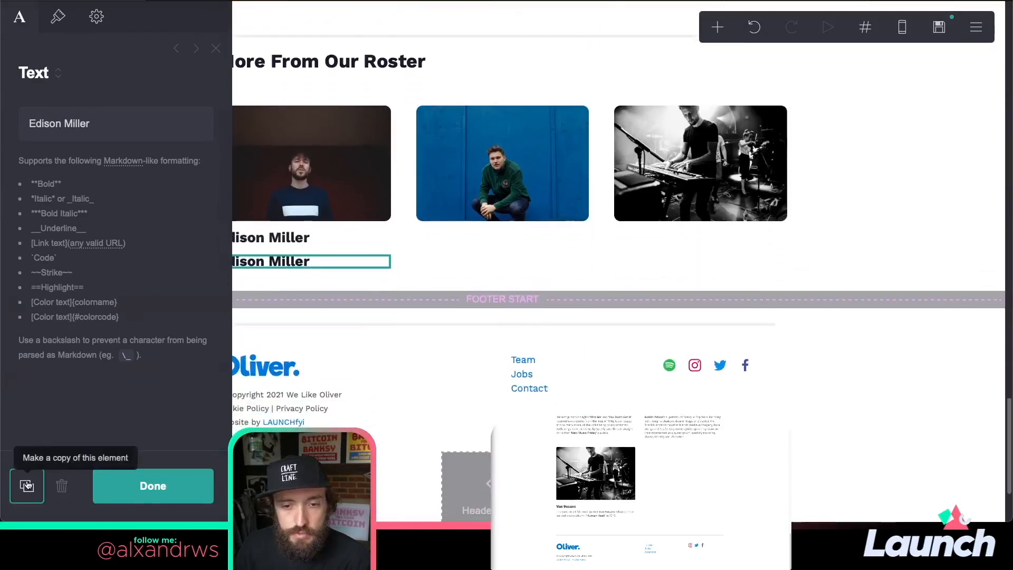
drag(296, 262, 660, 211)
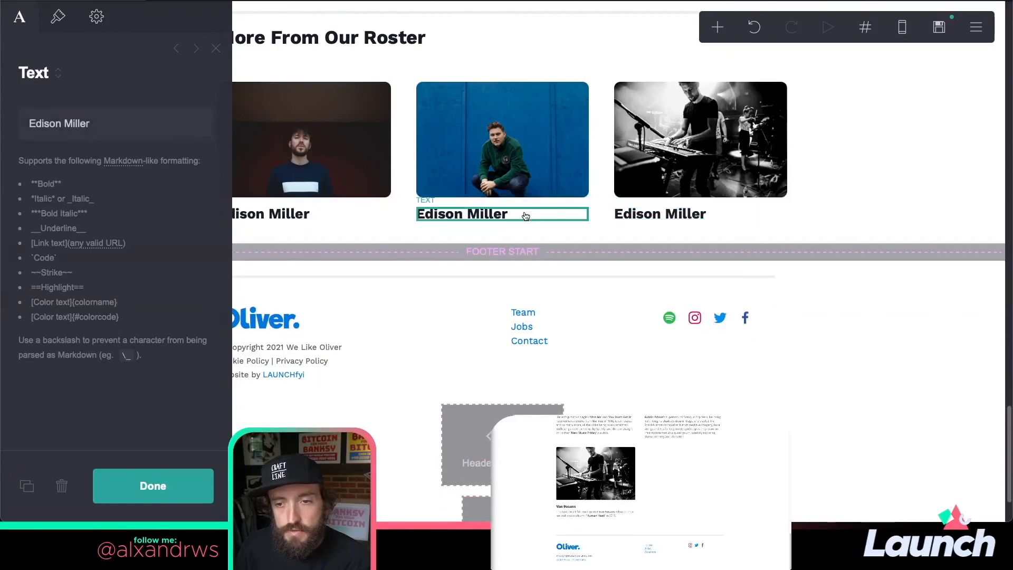
click(114, 136)
triple_click(112, 121)
text(Stef Taylo)
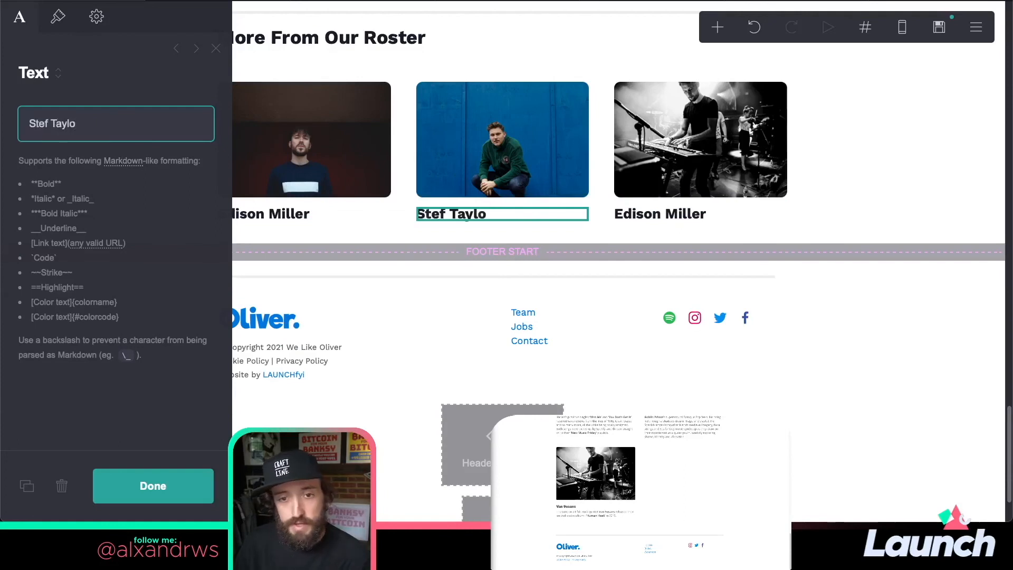
text(r)
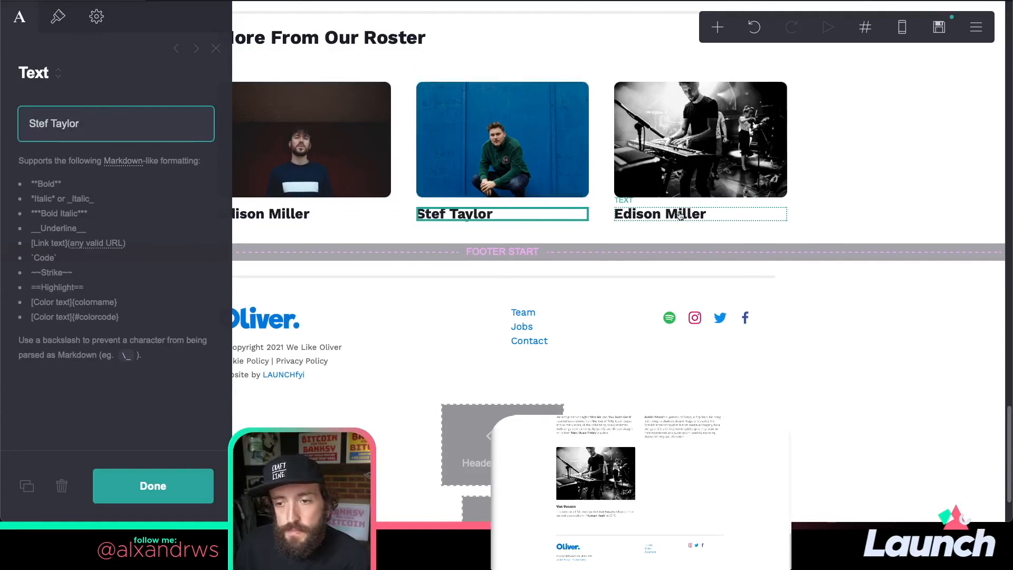
- Change the name text under the third More From Our Roster image to "Van Susans" and close its settings
click(628, 210)
triple_click(135, 124)
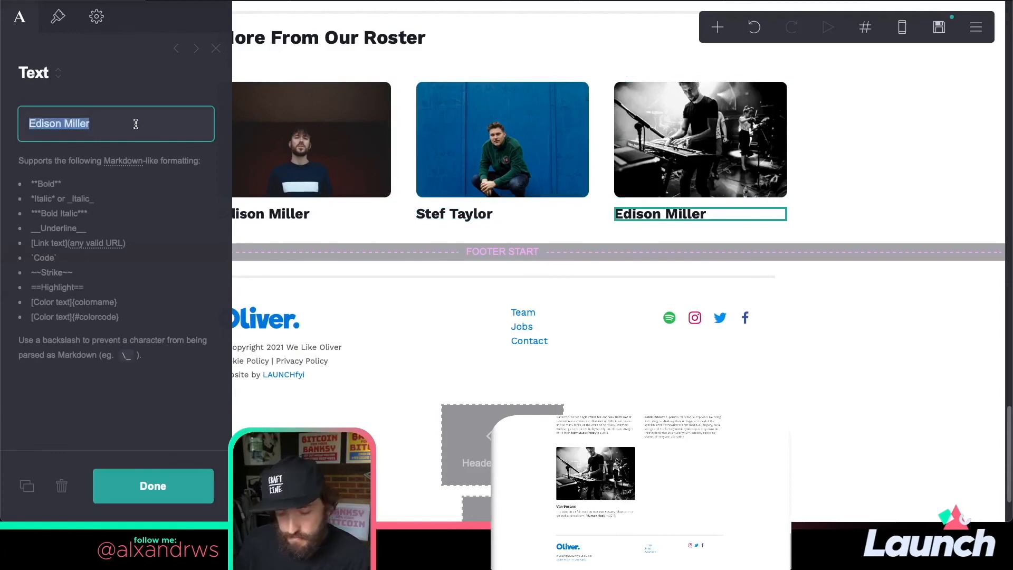
text(Van Susans)
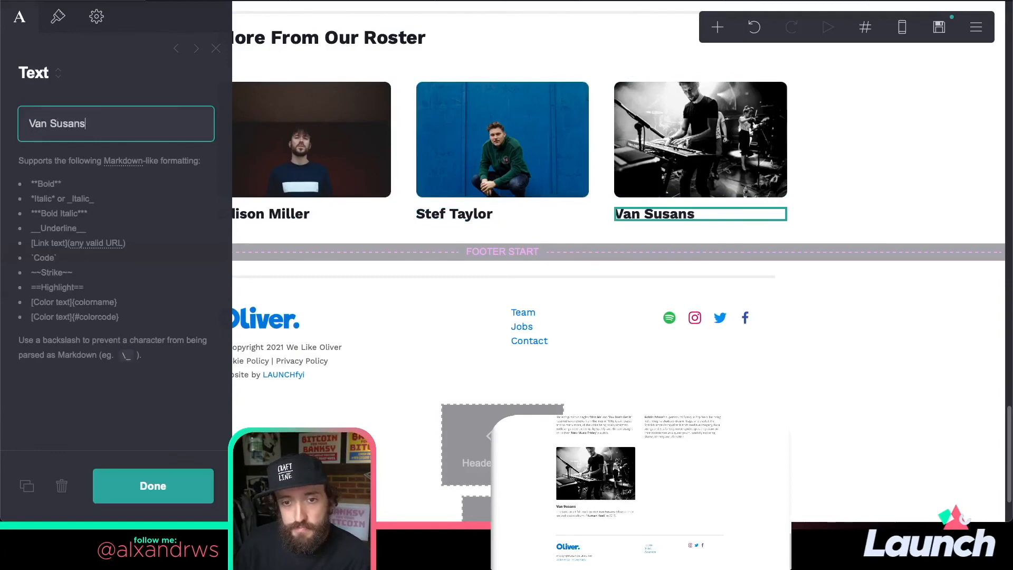
click(125, 484)
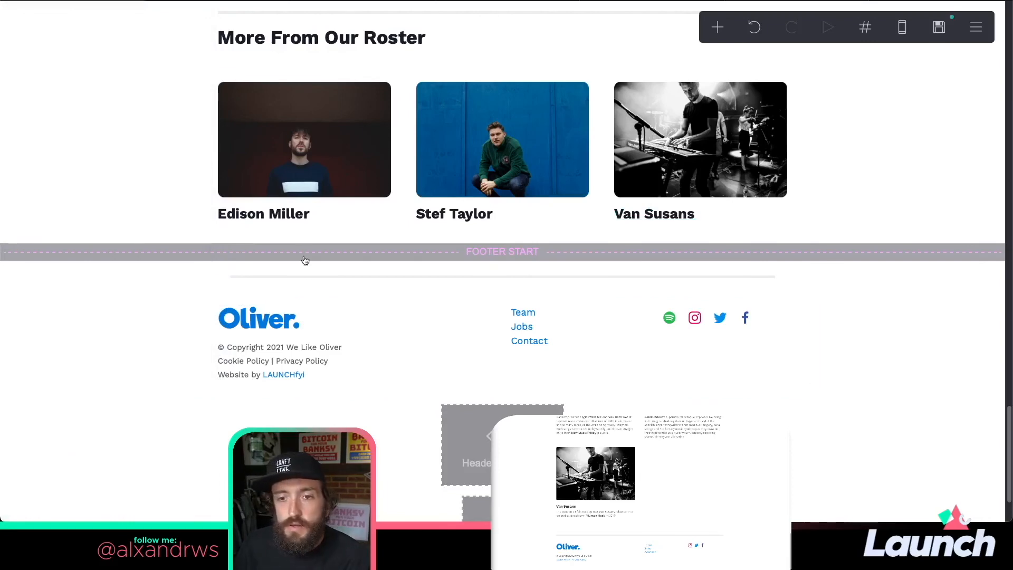
- Set the link URL of the Edison Miller image under More From Our Roster to #edison-miller
click(300, 148)
scroll(378, 132, up, 15)
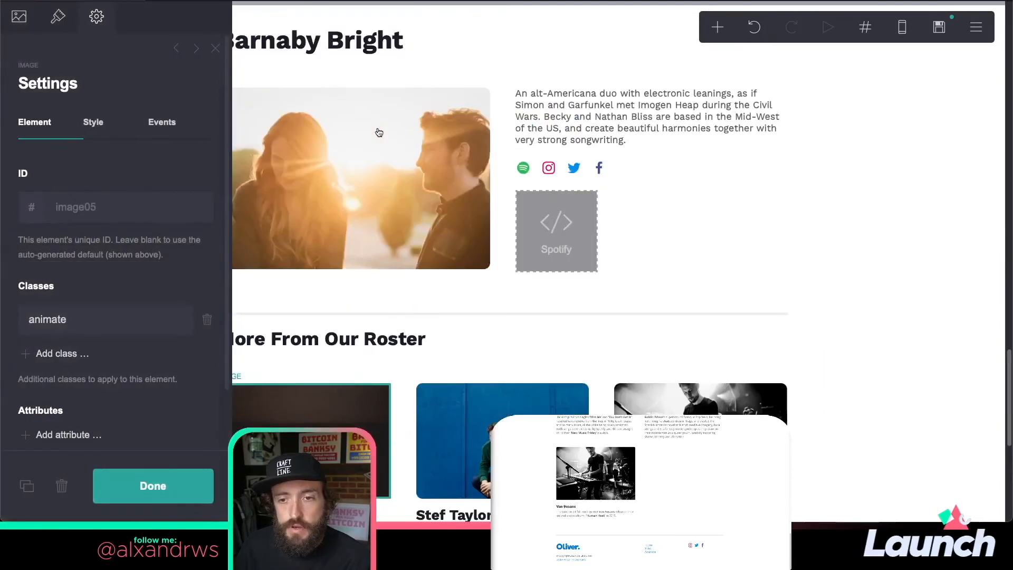
scroll(378, 132, down, 15)
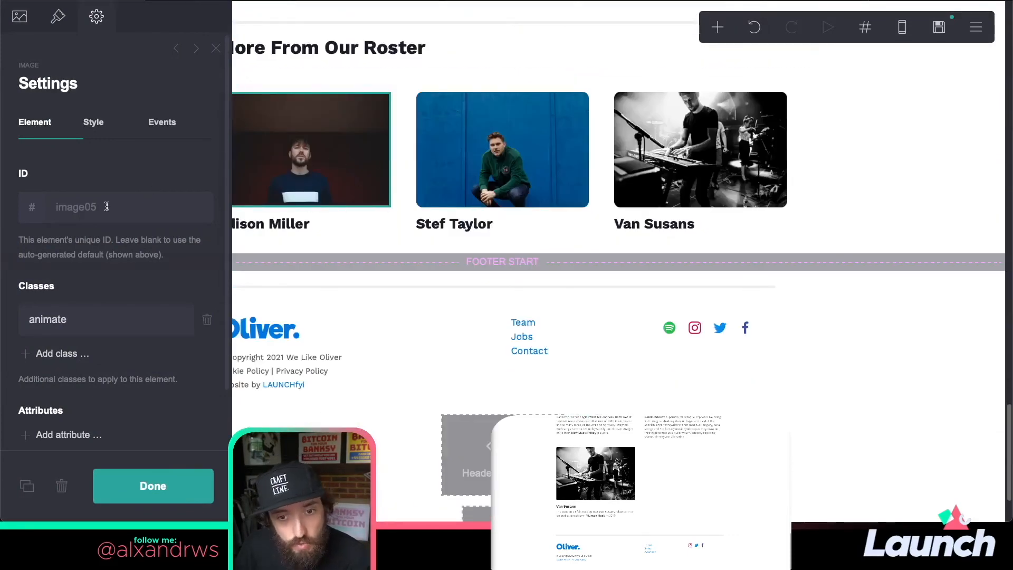
click(19, 16)
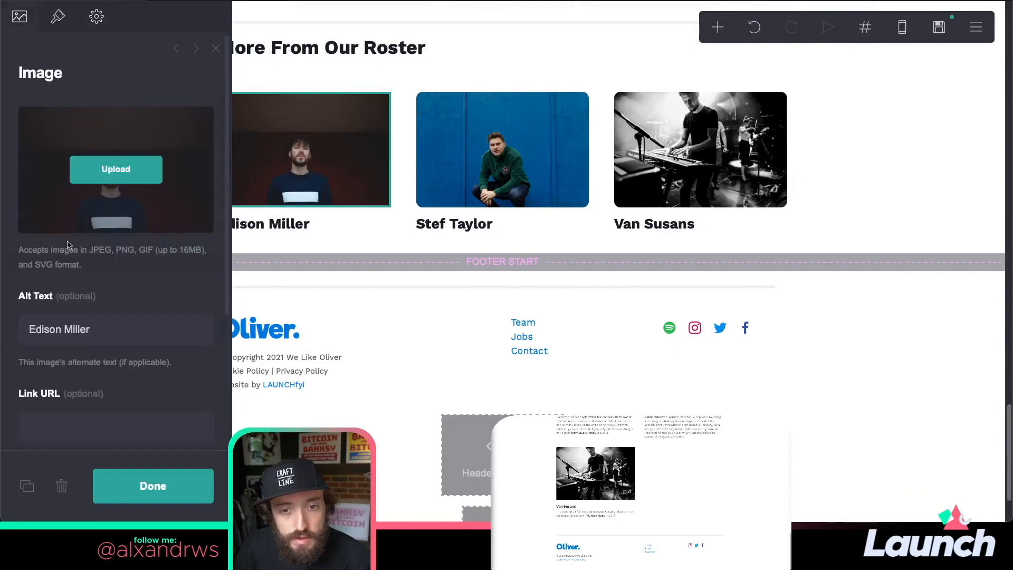
click(77, 367)
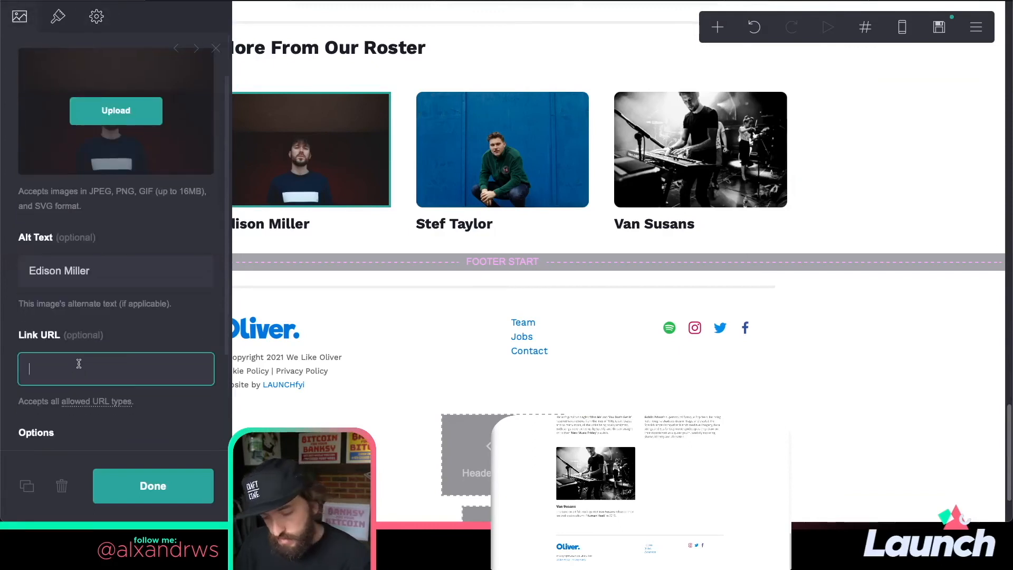
text(#edison)
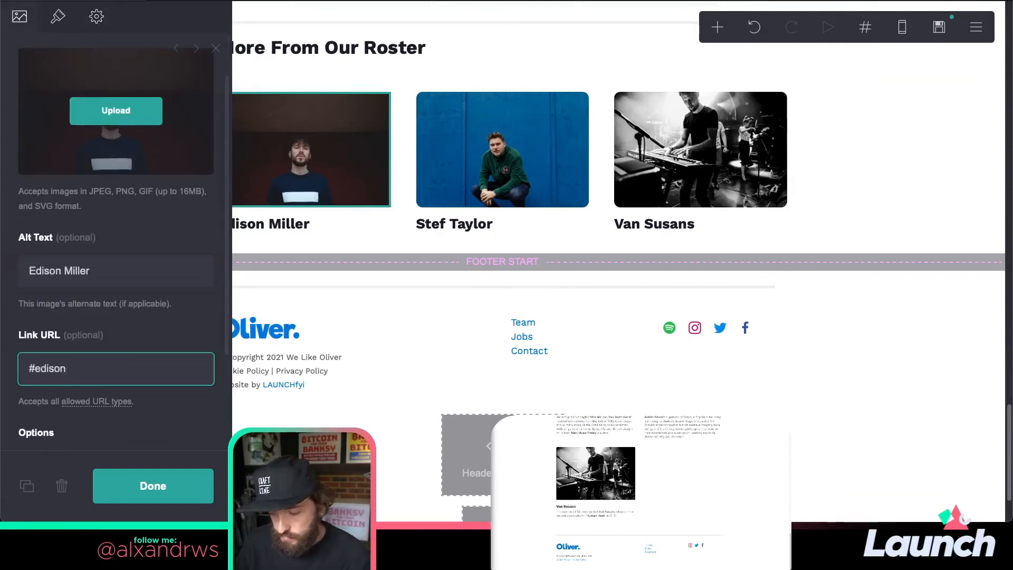
text(-)
key(BackSpace)
key(BackSpace)
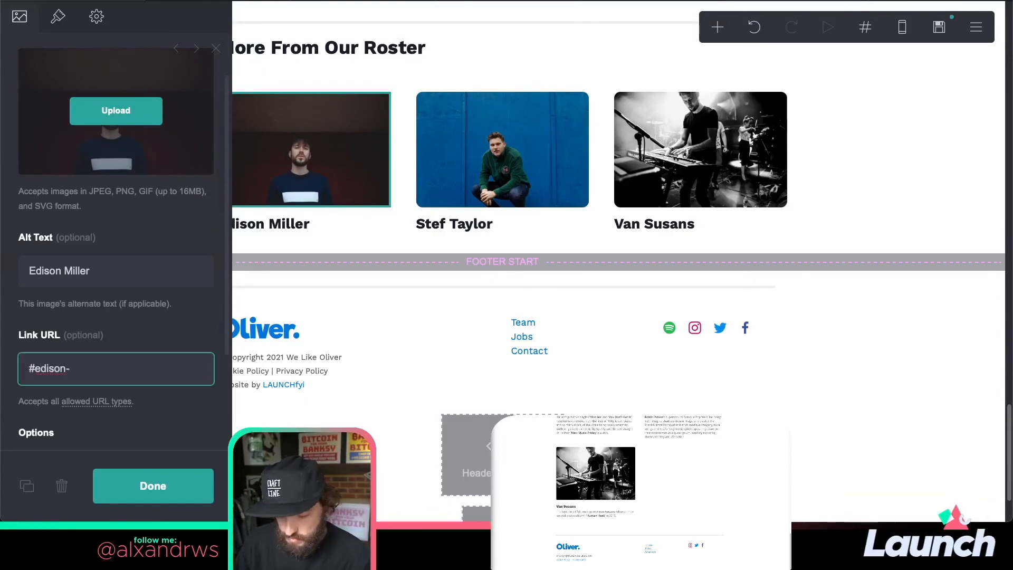
key(ctrl+a)
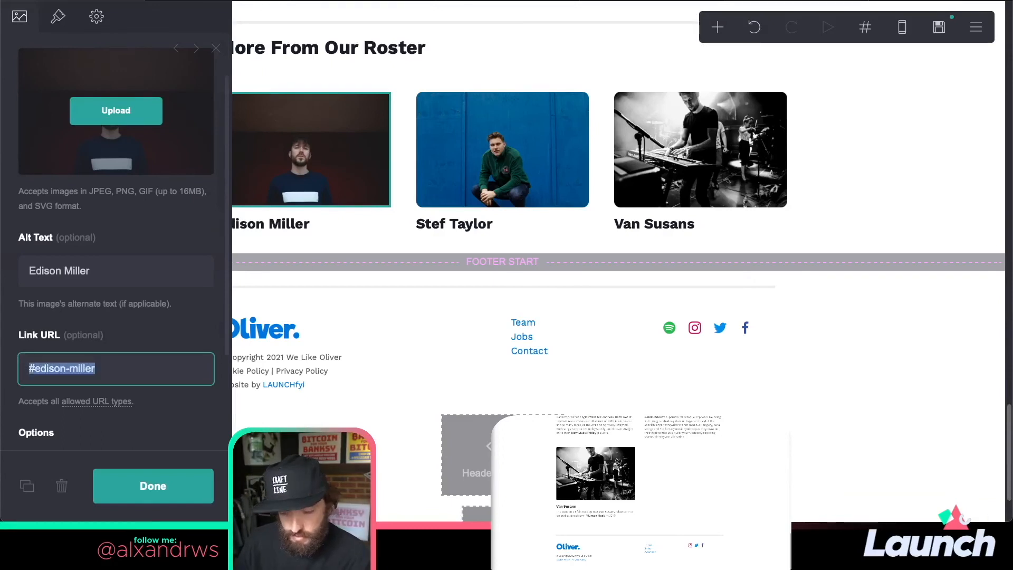
click(268, 227)
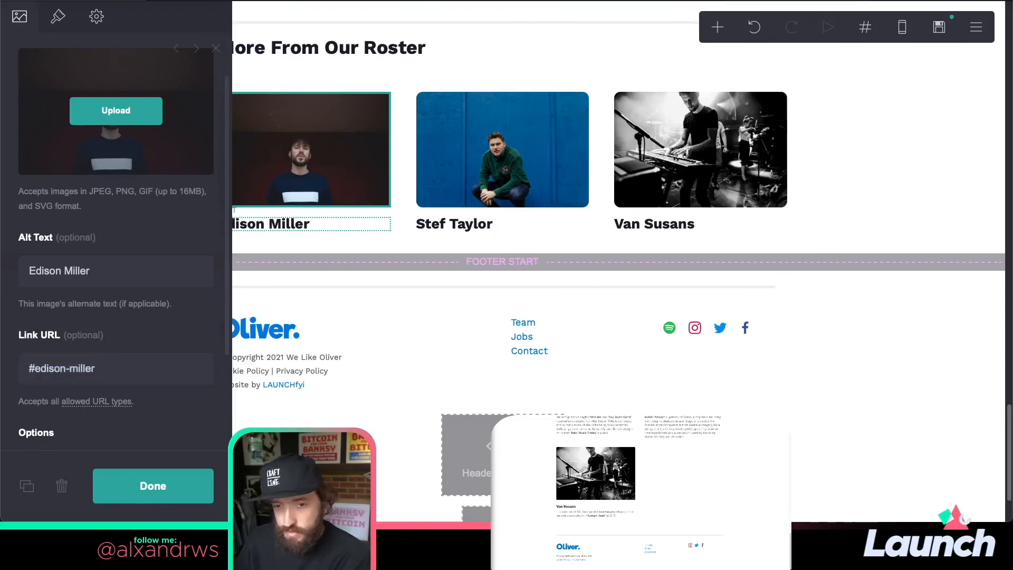
click(273, 226)
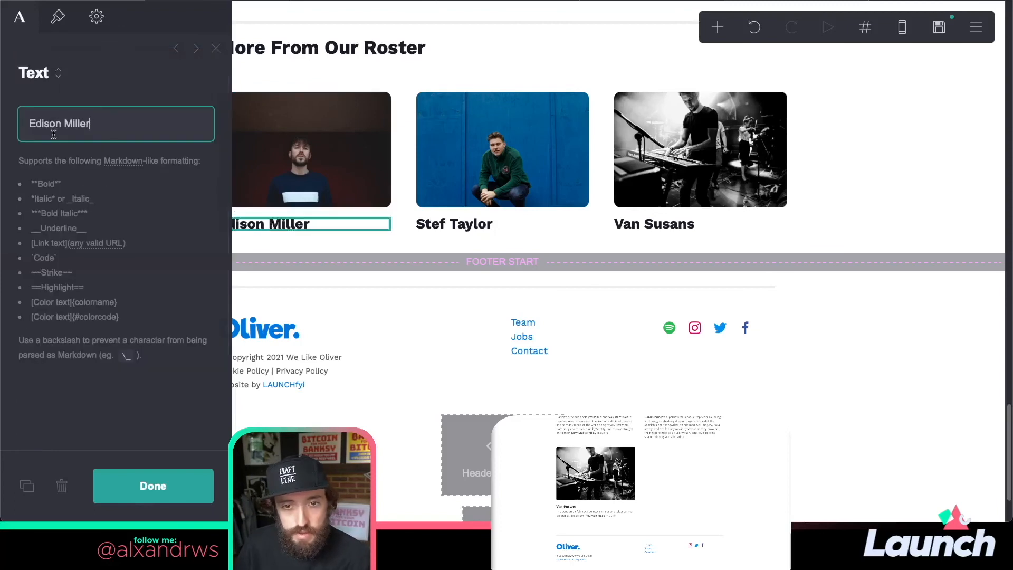
click(28, 123)
text([Edison Miller)
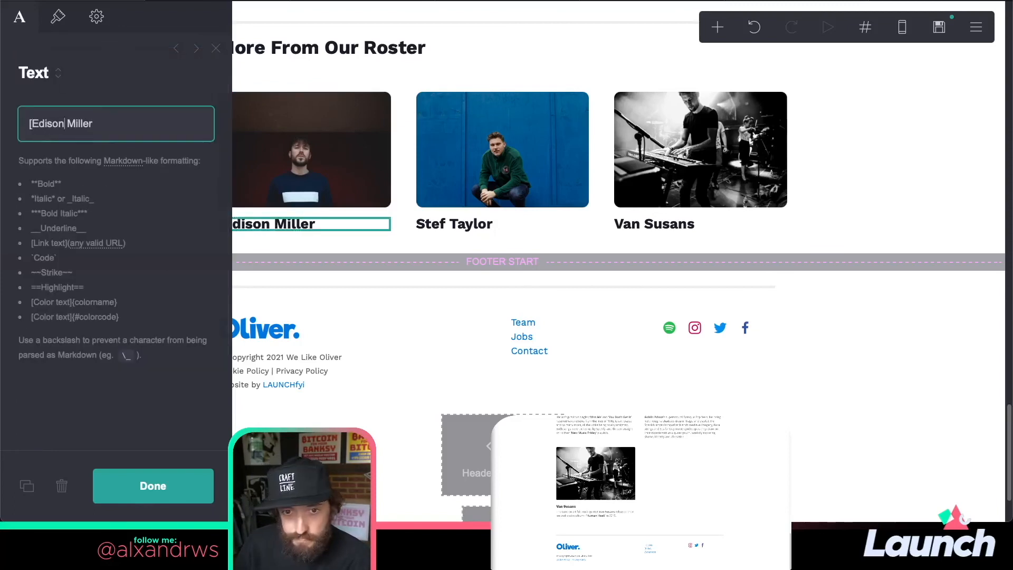
text(]()
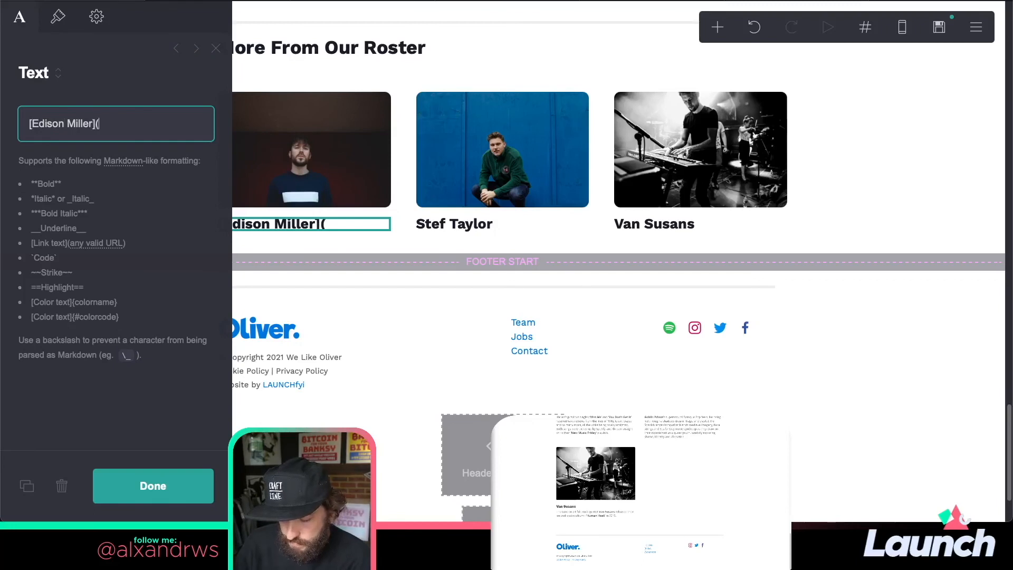
text(#edison-miller))
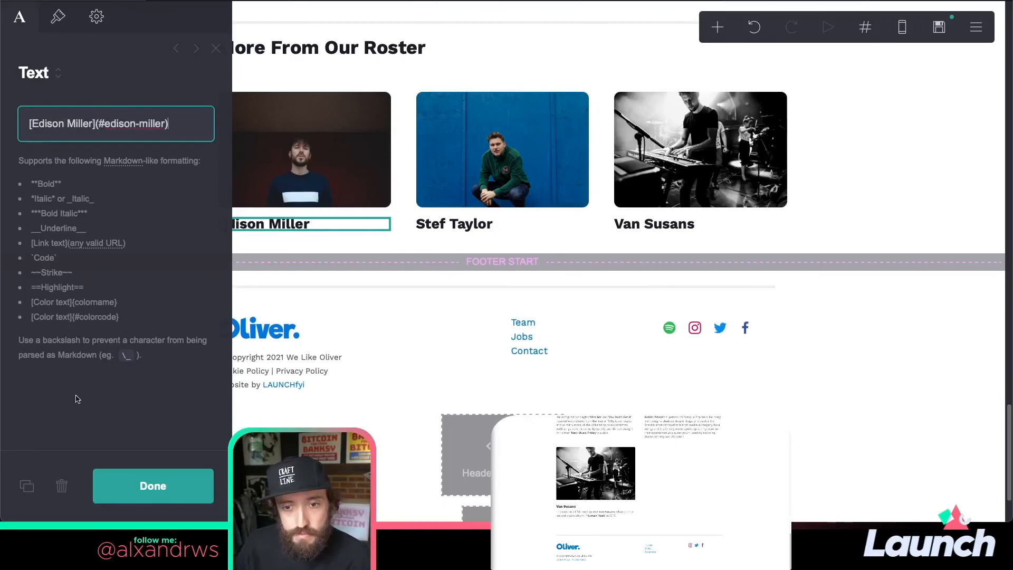
click(127, 484)
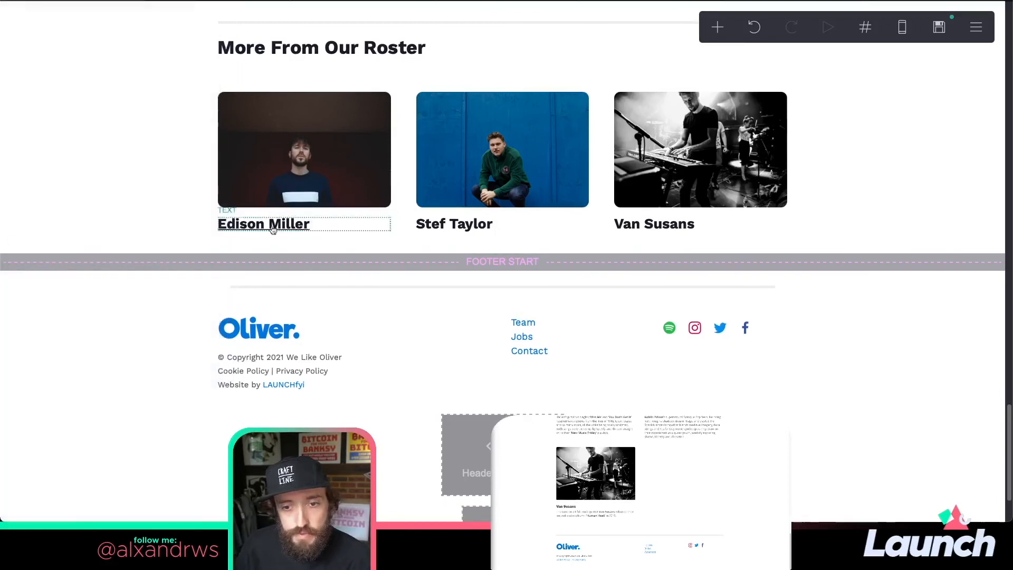
- Set the link URL of the Stef Taylor image under More From Our Roster to #stef-taylor
click(491, 150)
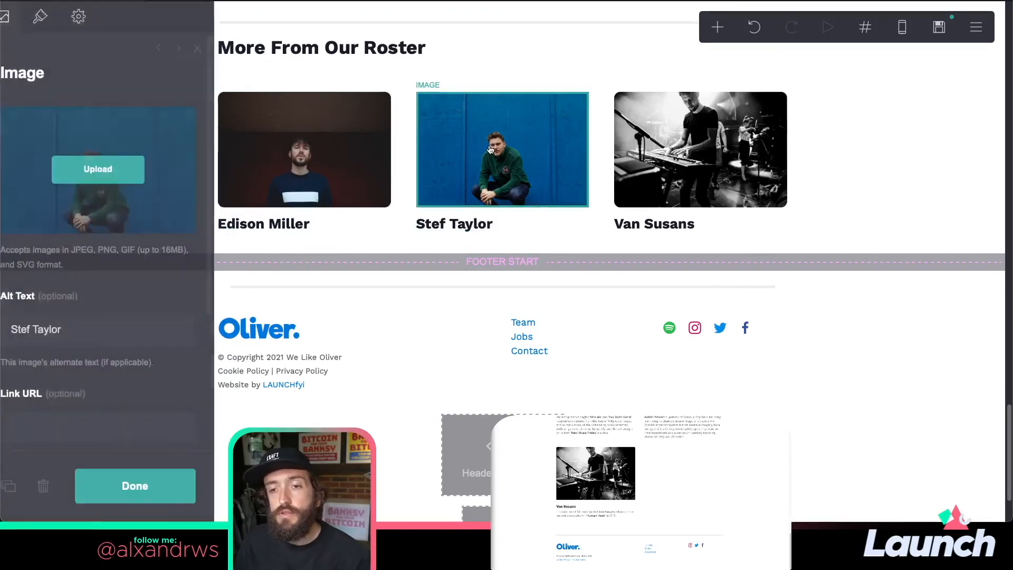
scroll(87, 376, down, 1)
click(86, 418)
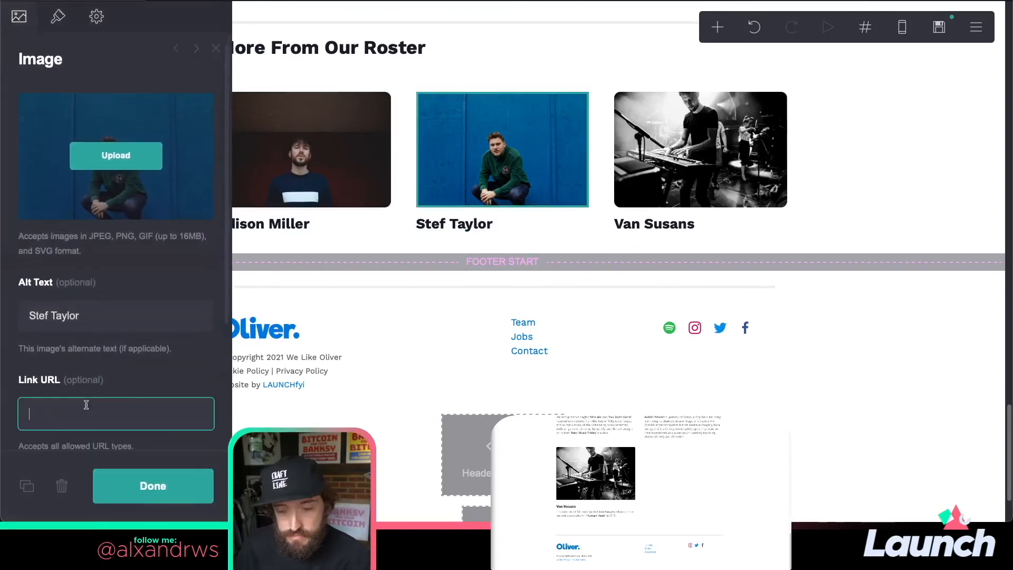
text(#stef-taylor)
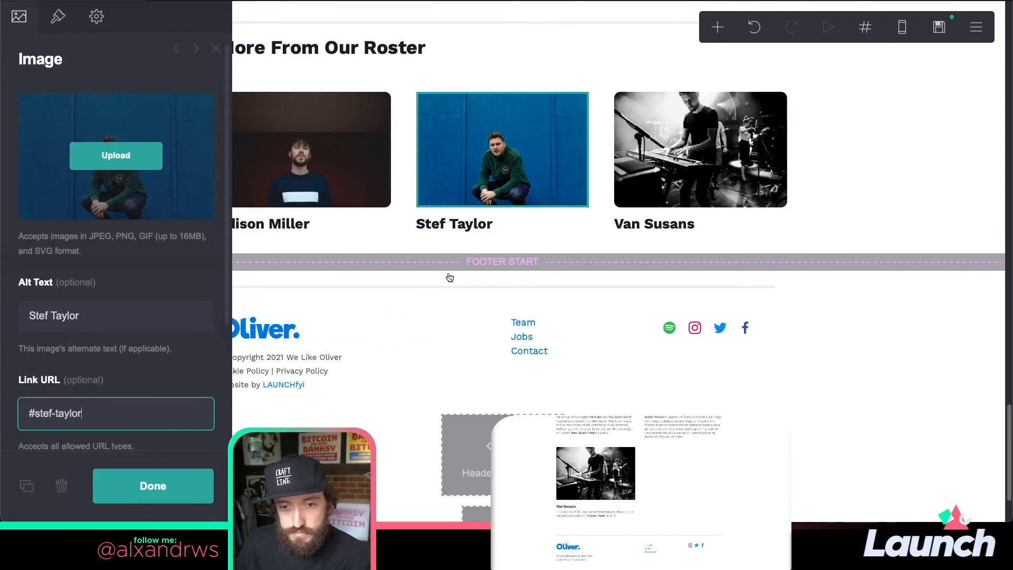
- Copy the Stef Taylor image's link and turn the name below it into [Stef Taylor](#stef-taylor)
key(ctrl+a)
key(ctrl+c)
click(455, 224)
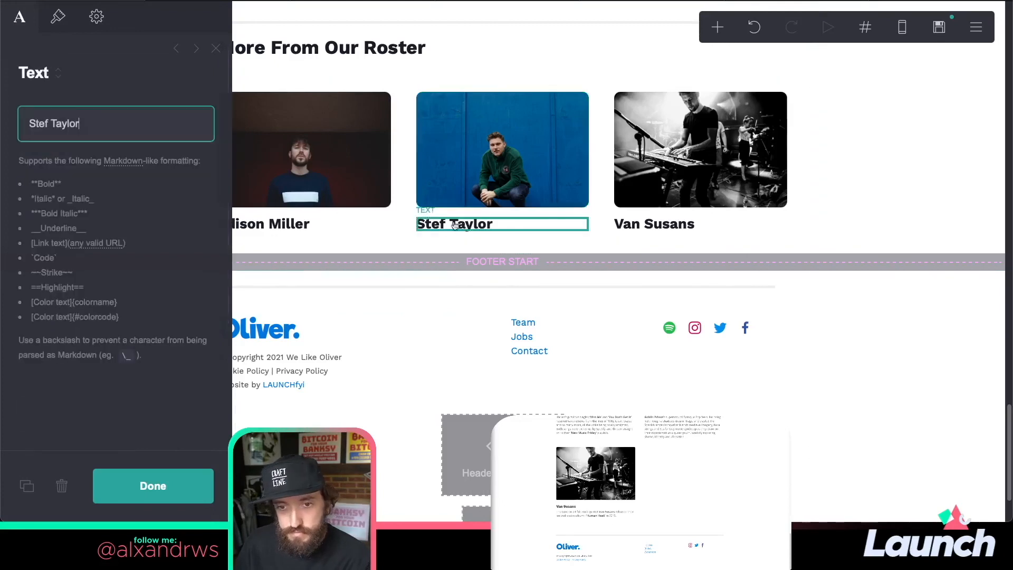
click(24, 122)
text([)
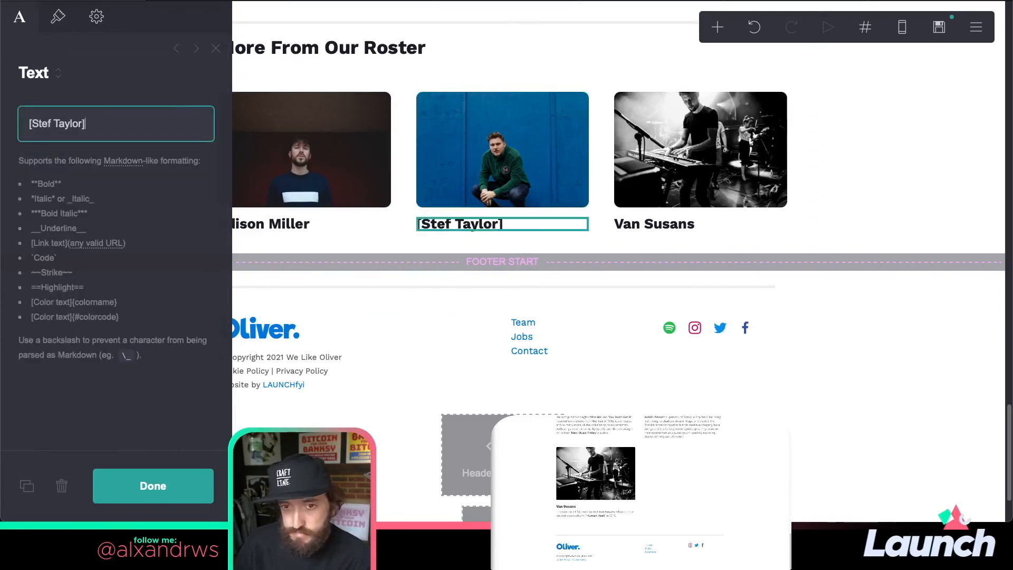
key(ctrl+v)
text())
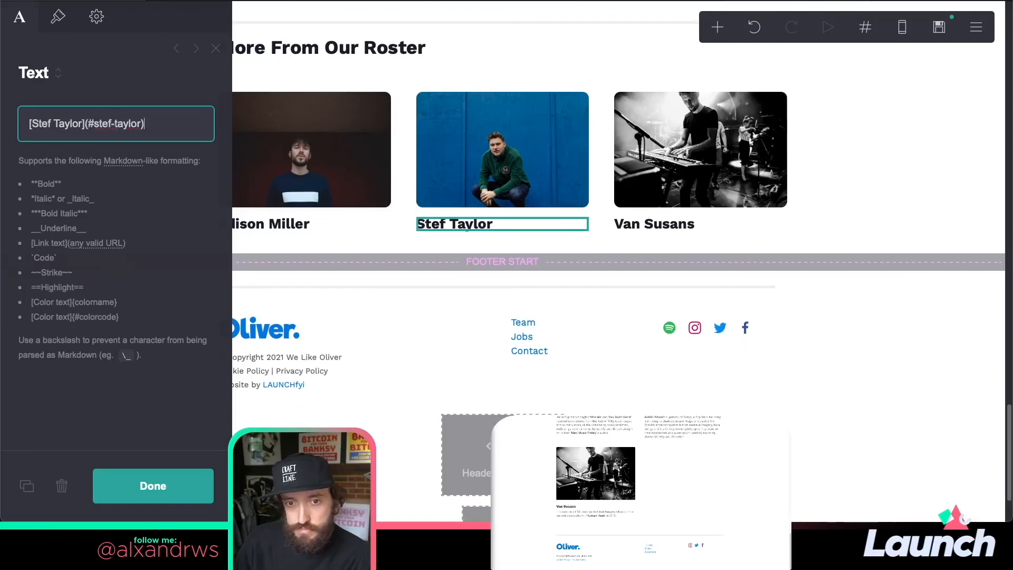
- Set the link URL of the Van Susans image under More From Our Roster to #van-susans
click(737, 174)
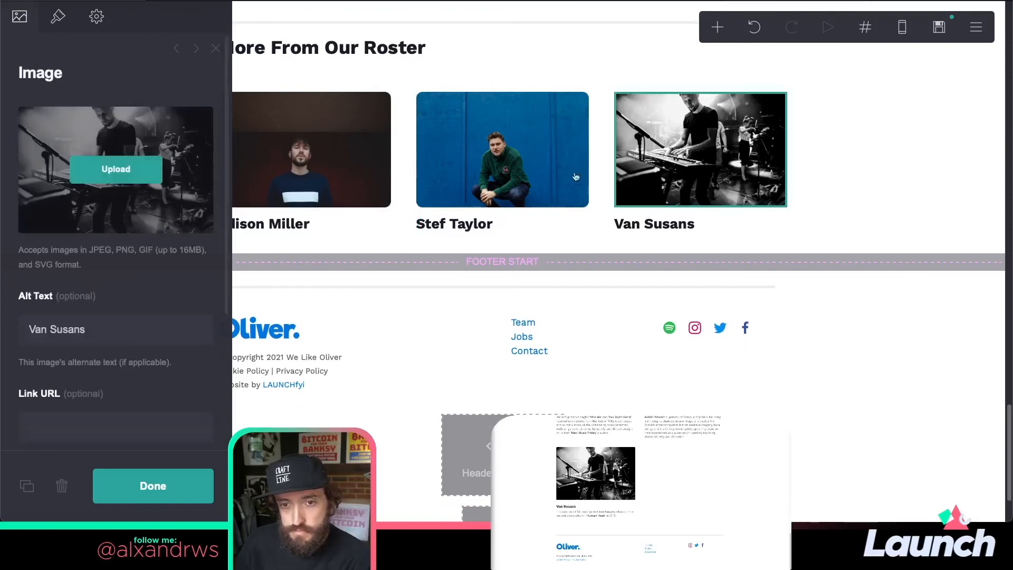
scroll(121, 336, down, 1)
click(100, 400)
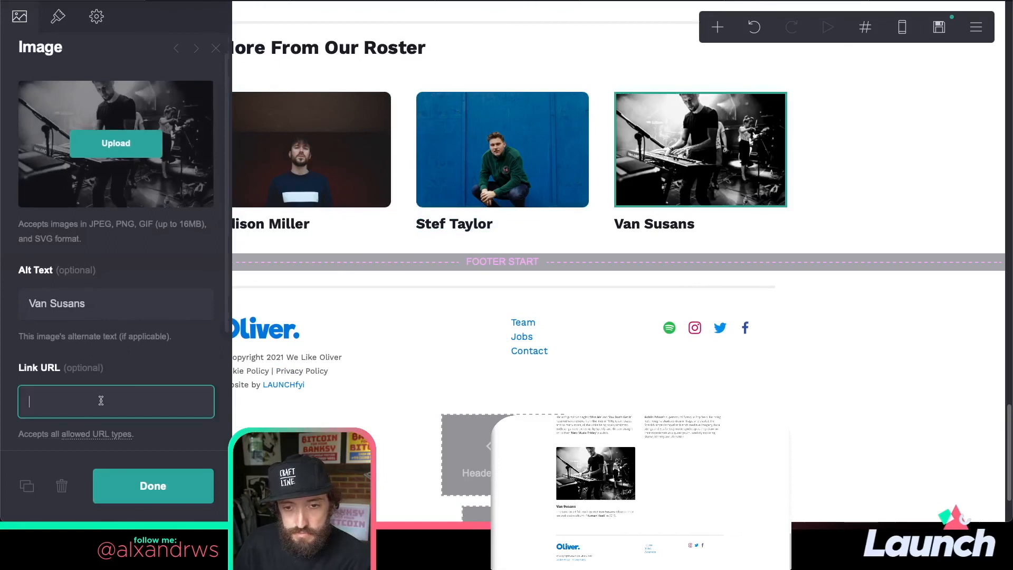
text(#van-susans)
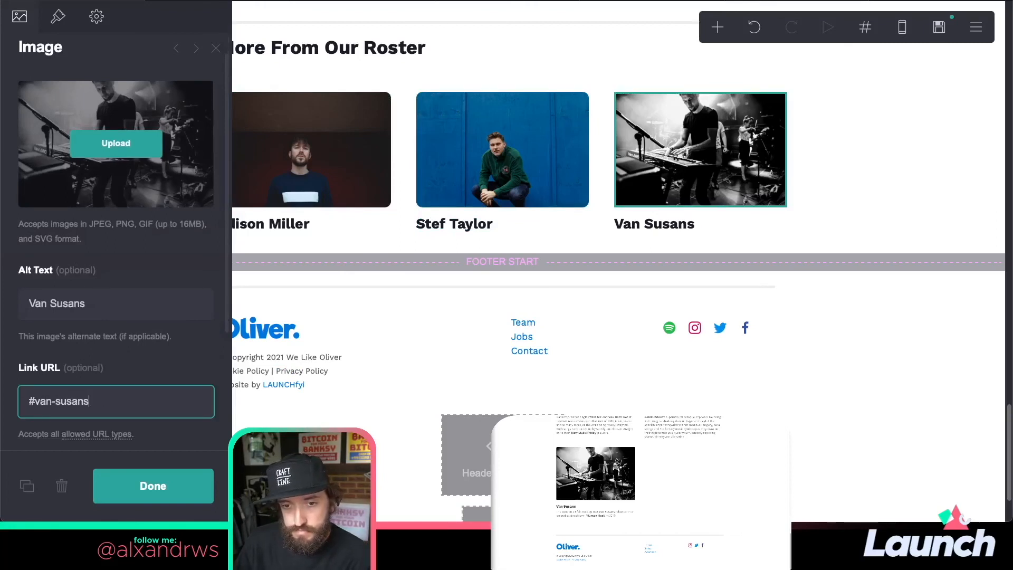
- Turn the Van Susans name under its image into the Markdown link [Van Susans](#van-susans) and finish editing it
key(ctrl+a)
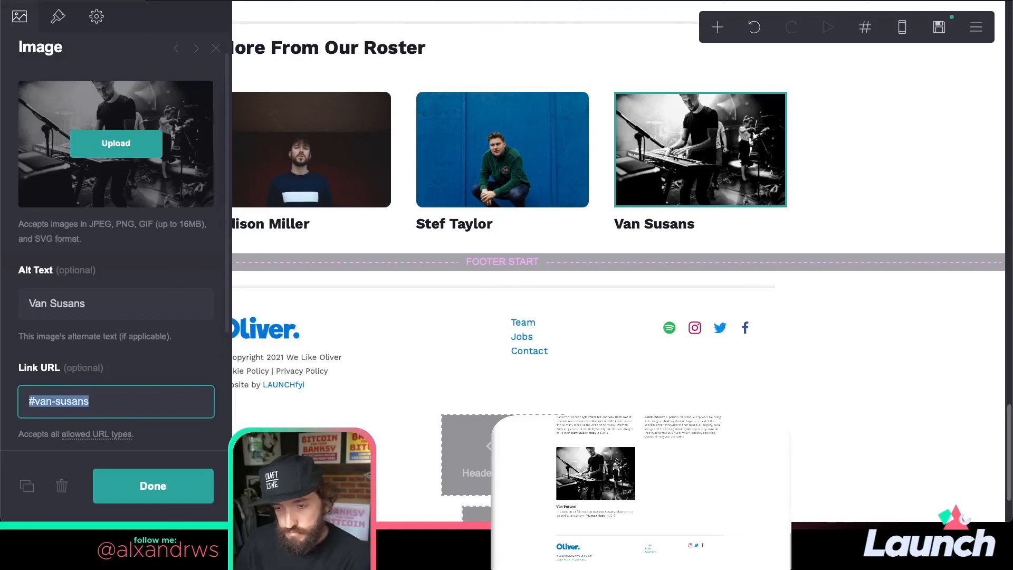
click(633, 226)
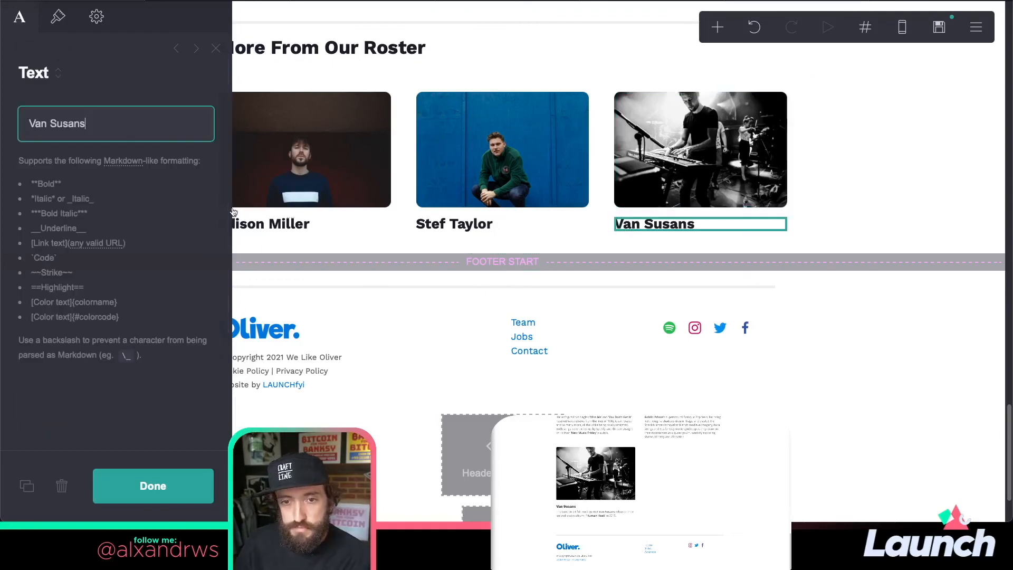
click(24, 121)
text([p)
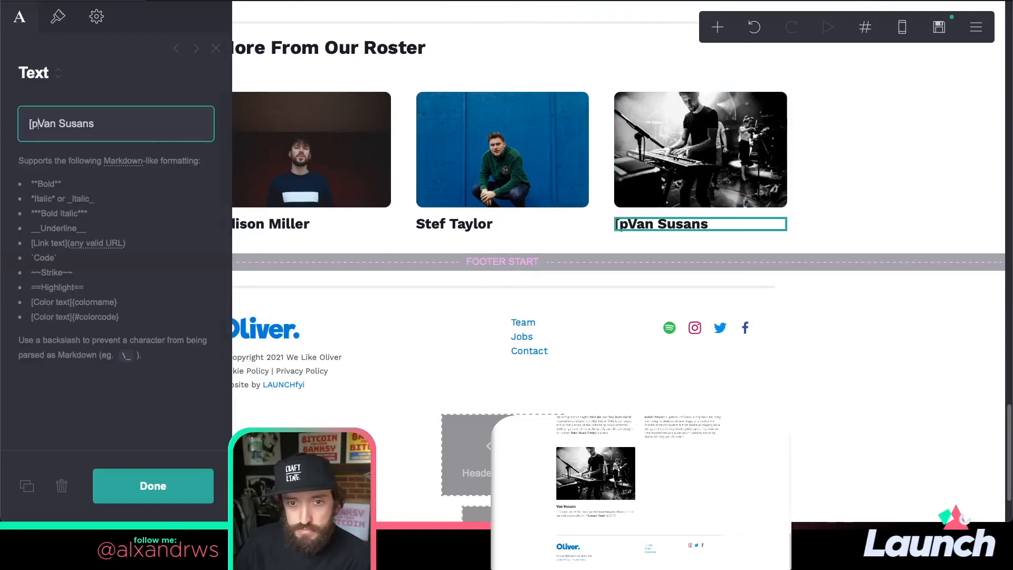
key(BackSpace)
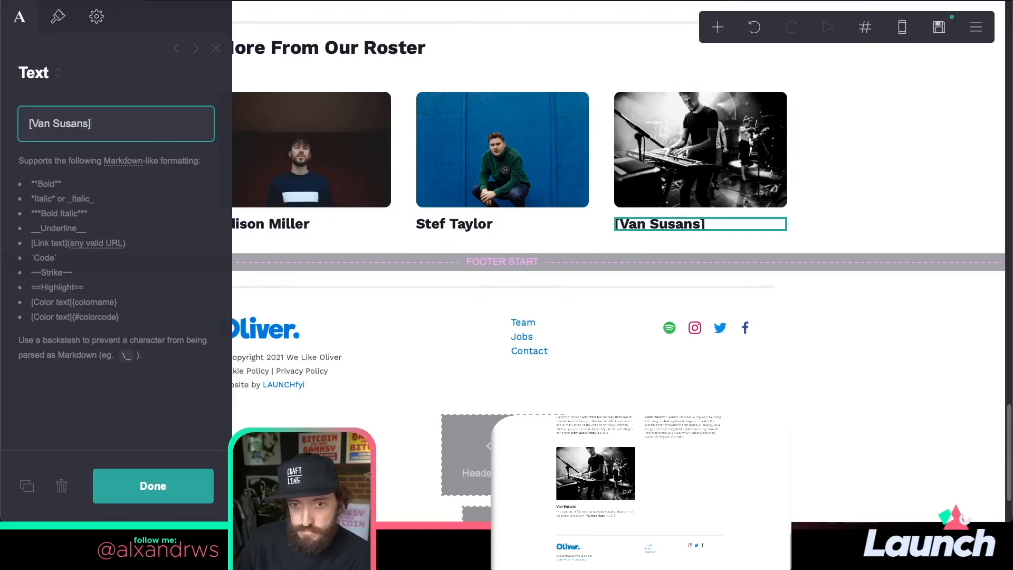
text((#van-susans))
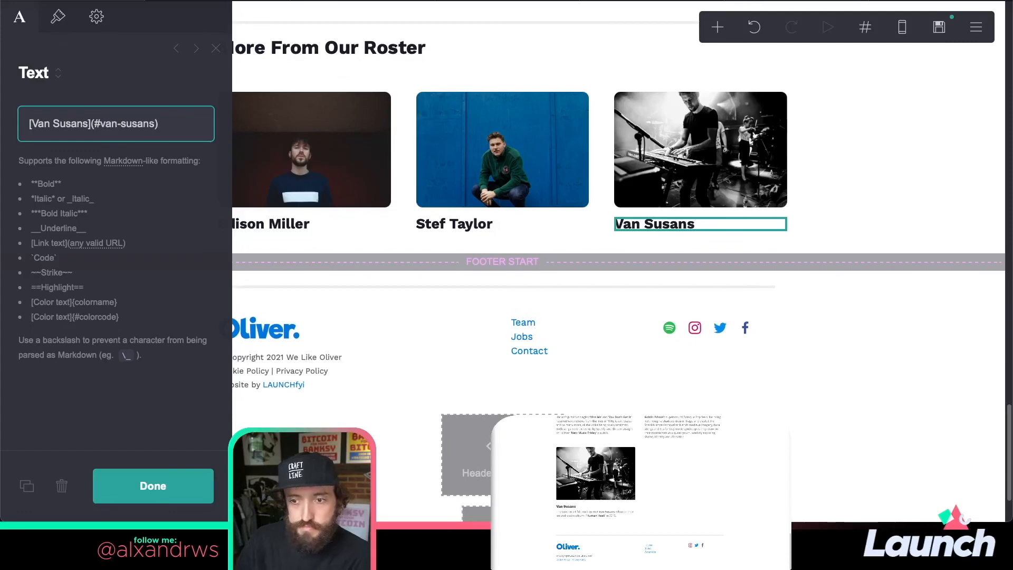
click(145, 493)
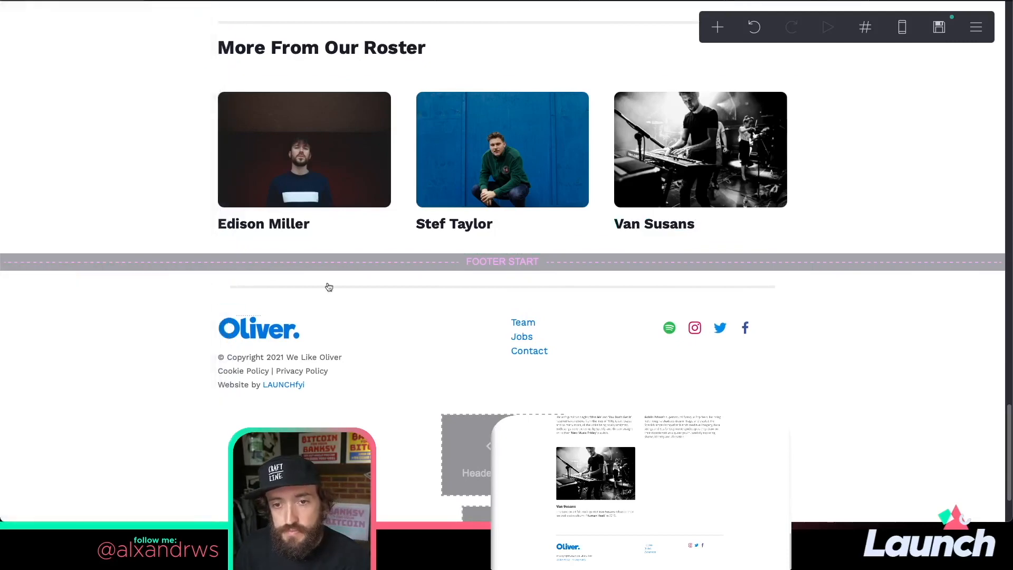
- Publish the site changes to the wlotest .carrd.co URL and open the live site
scroll(359, 242, up, 3)
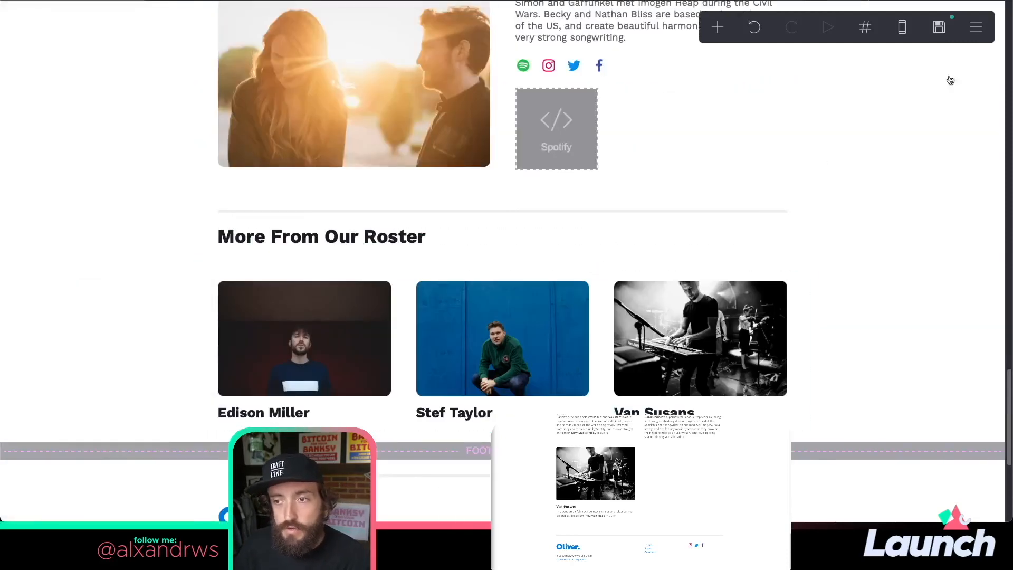
click(946, 32)
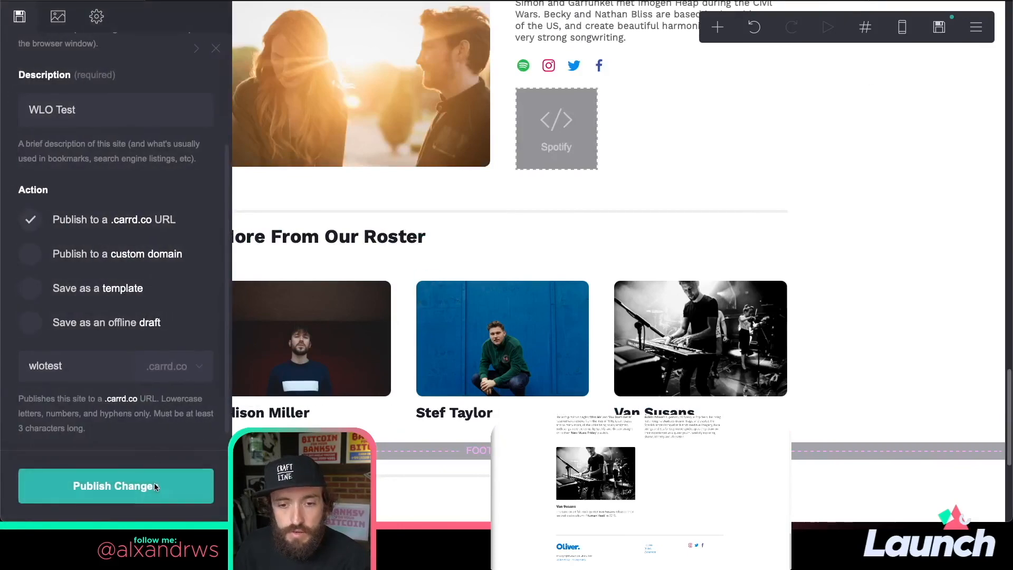
click(162, 484)
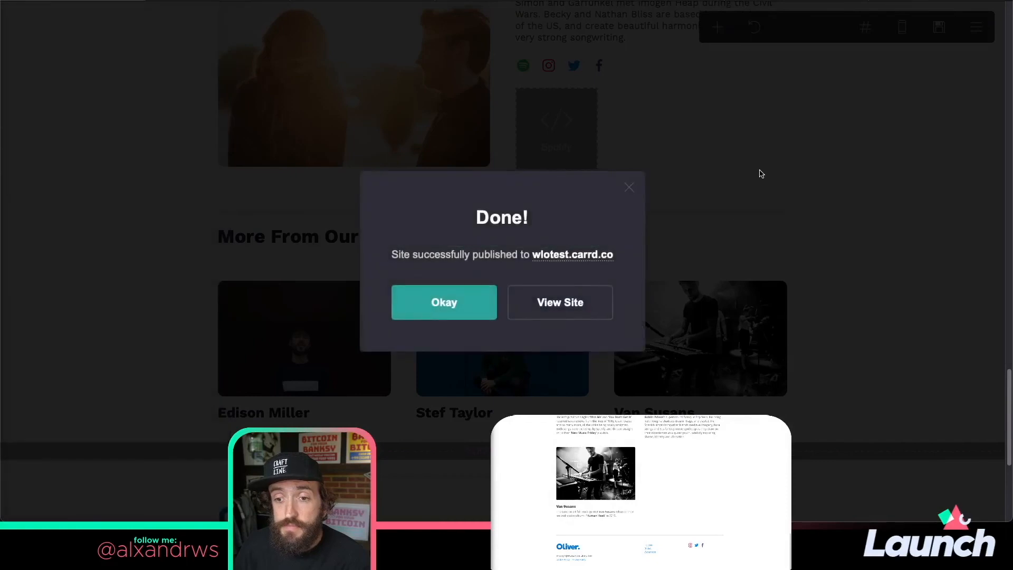
click(596, 304)
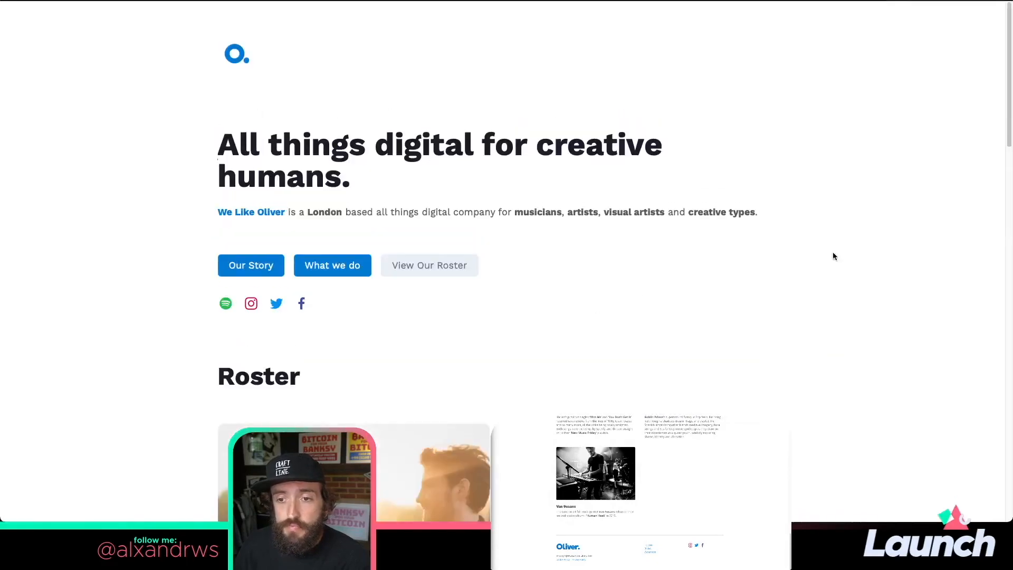
- Open Barnaby Bright from the live site's roster and examine the artist page, including its More From Our Roster block
scroll(886, 232, down, 4)
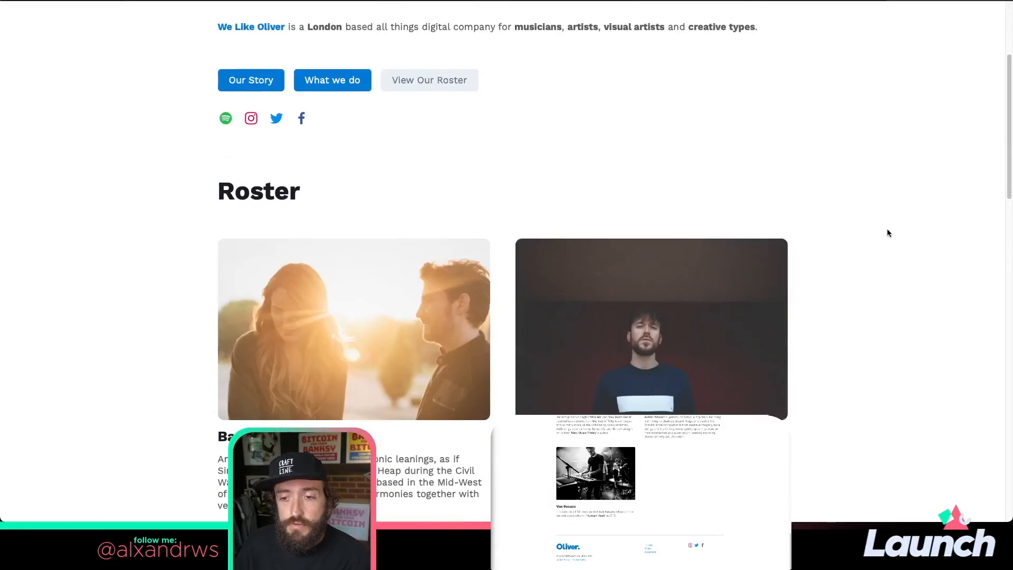
click(349, 290)
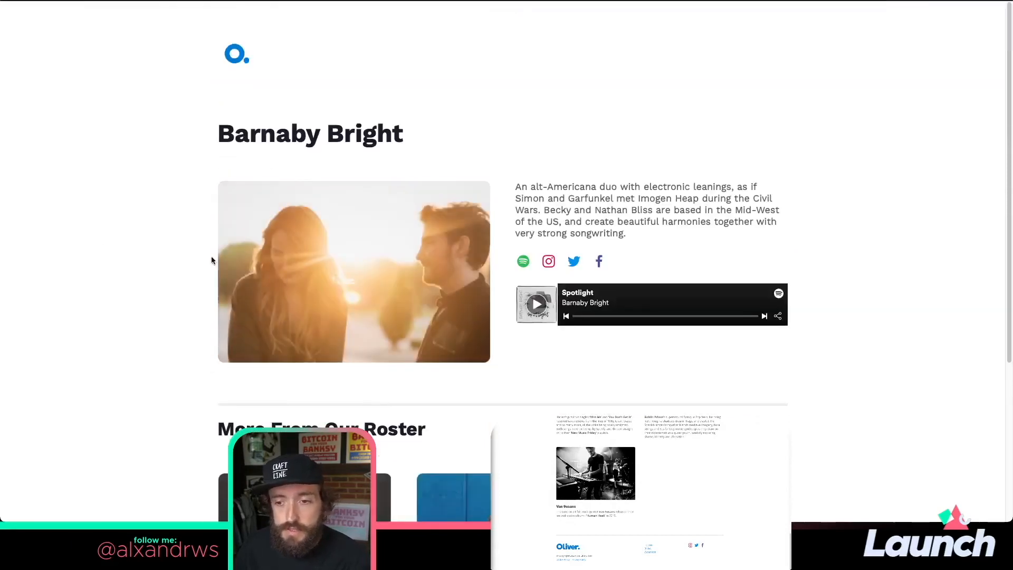
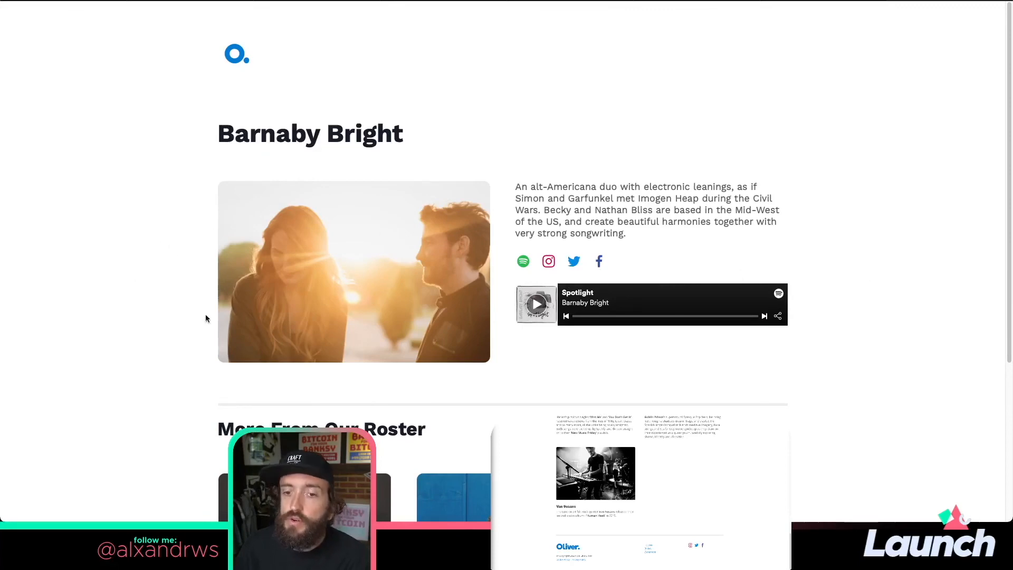
scroll(159, 232, down, 4)
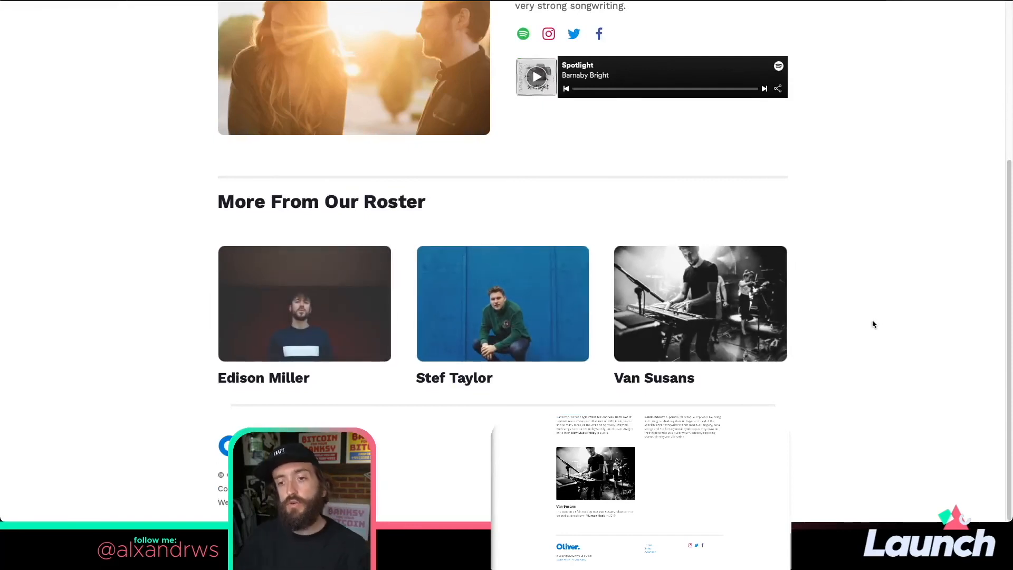
scroll(873, 322, up, 1)
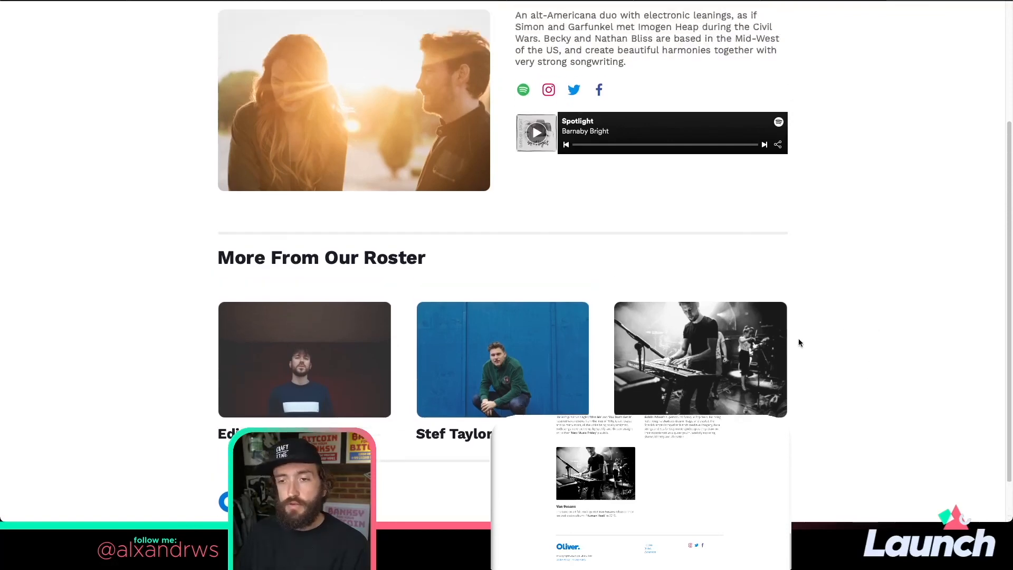
scroll(856, 308, up, 2)
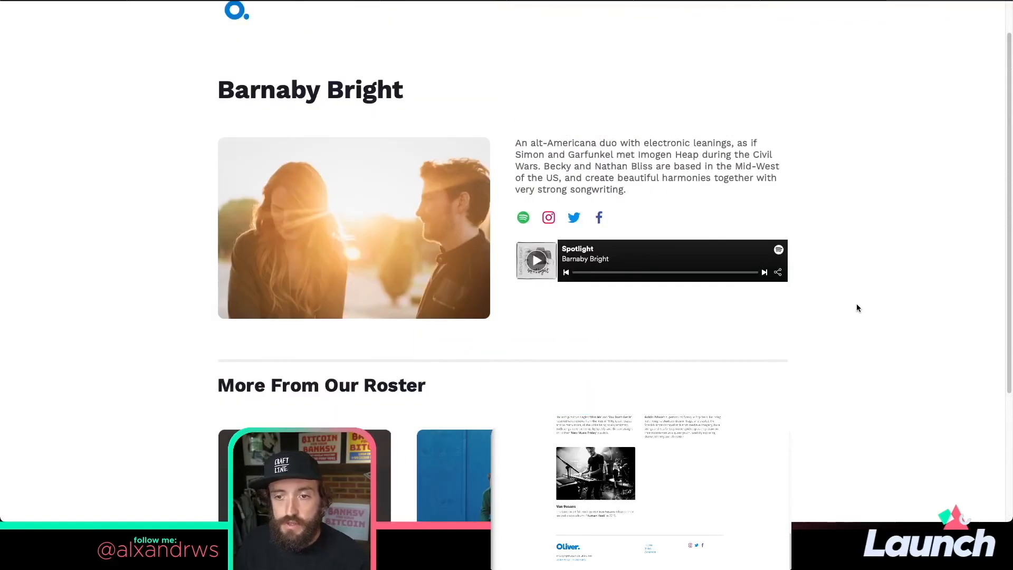
scroll(857, 308, down, 2)
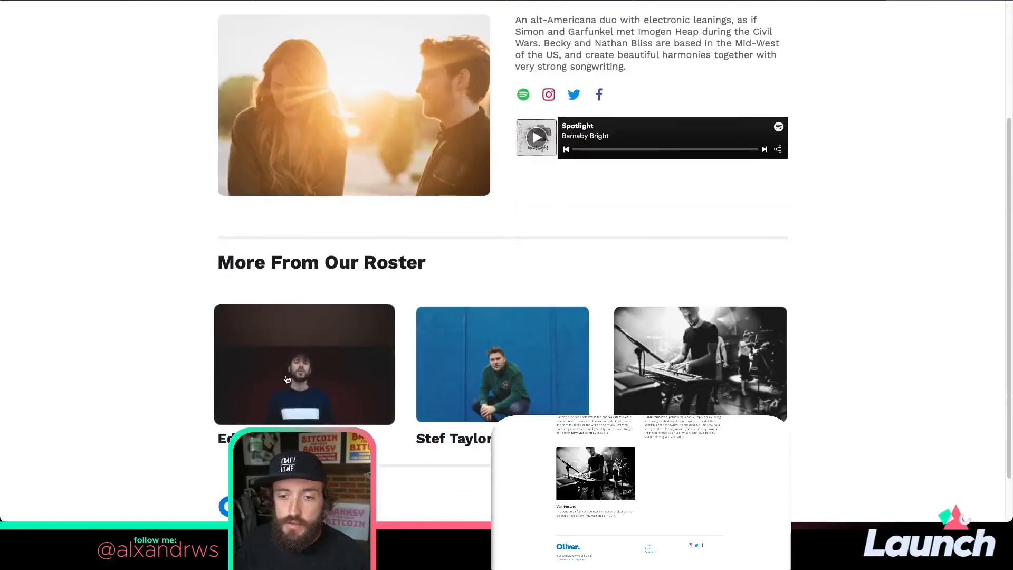
scroll(885, 317, up, 3)
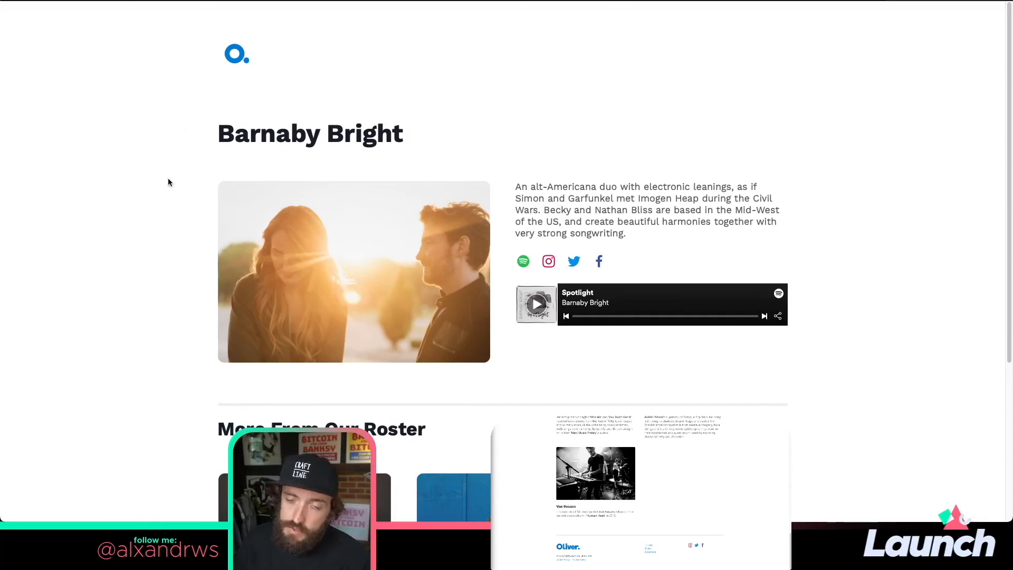
scroll(168, 182, down, 4)
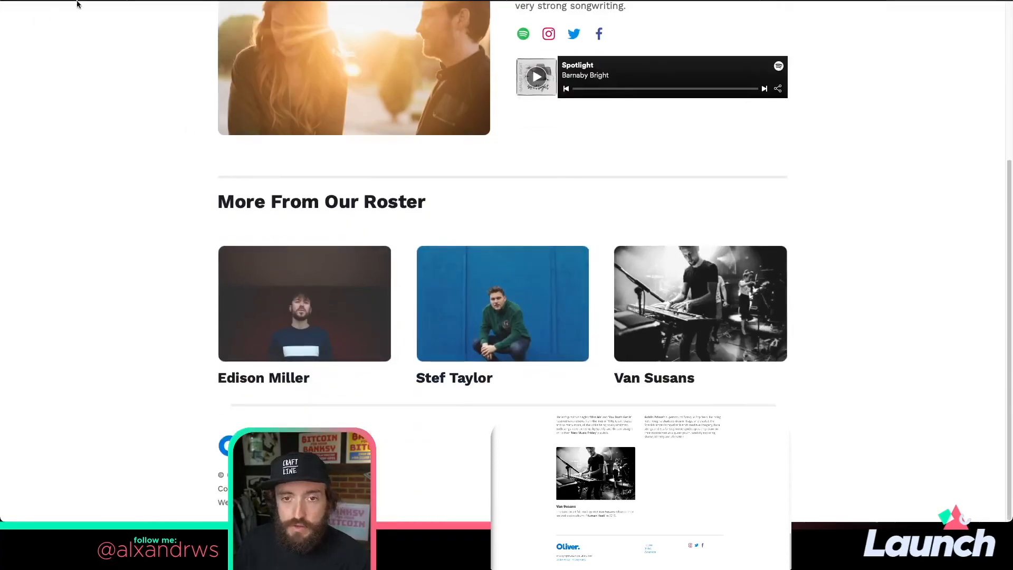
scroll(324, 203, up, 5)
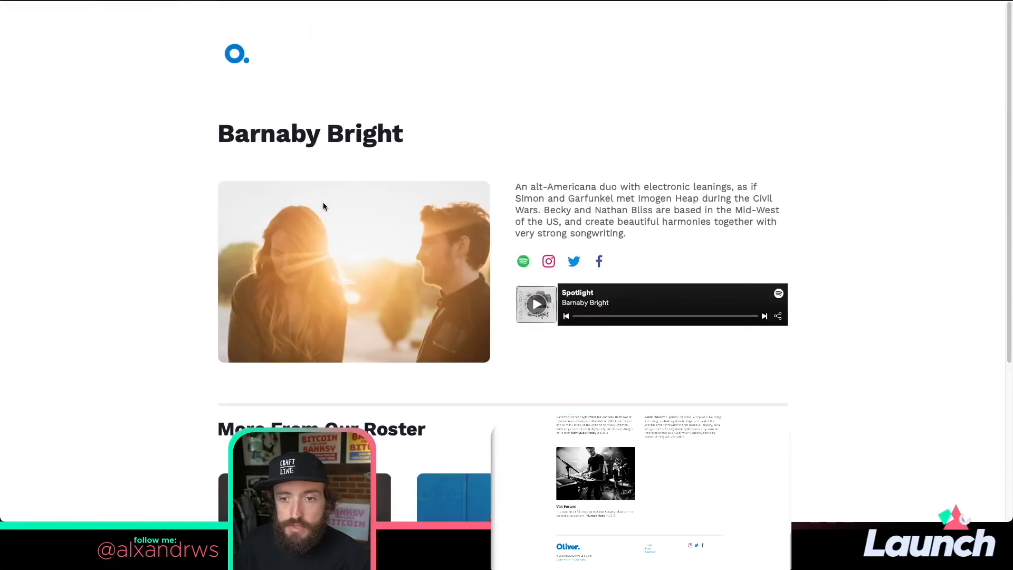
scroll(323, 203, down, 5)
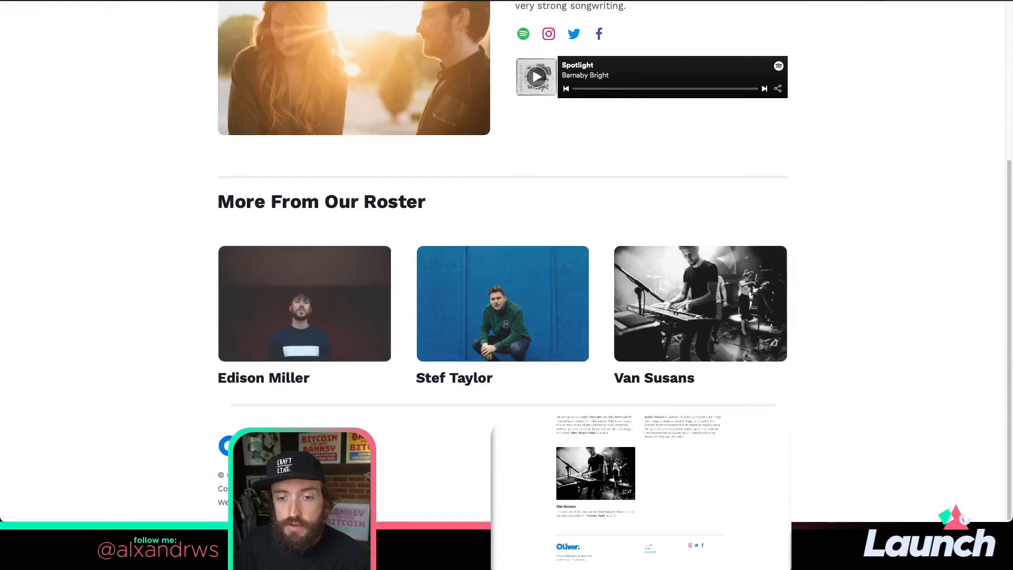
scroll(138, 320, up, 2)
scroll(139, 320, up, 3)
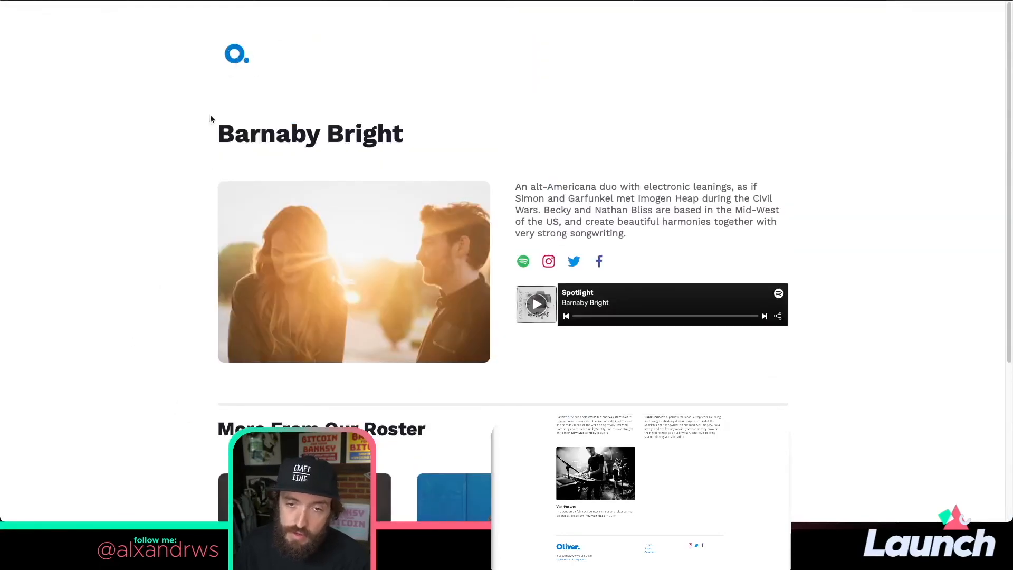
scroll(179, 213, down, 5)
scroll(123, 328, up, 5)
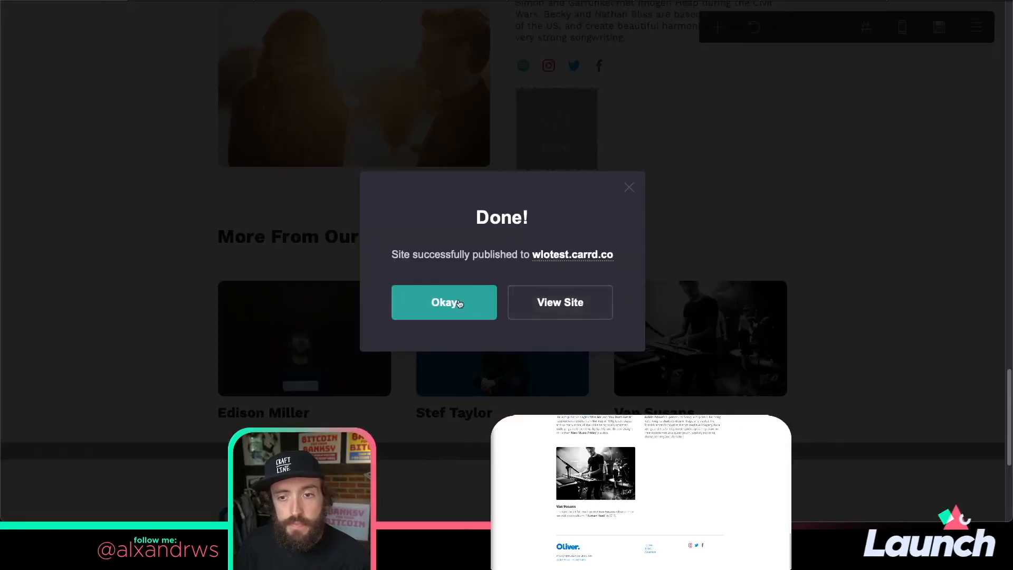
- Return to the editor, dismiss the publish confirmation and set the header logo's link URL to #home
click(452, 310)
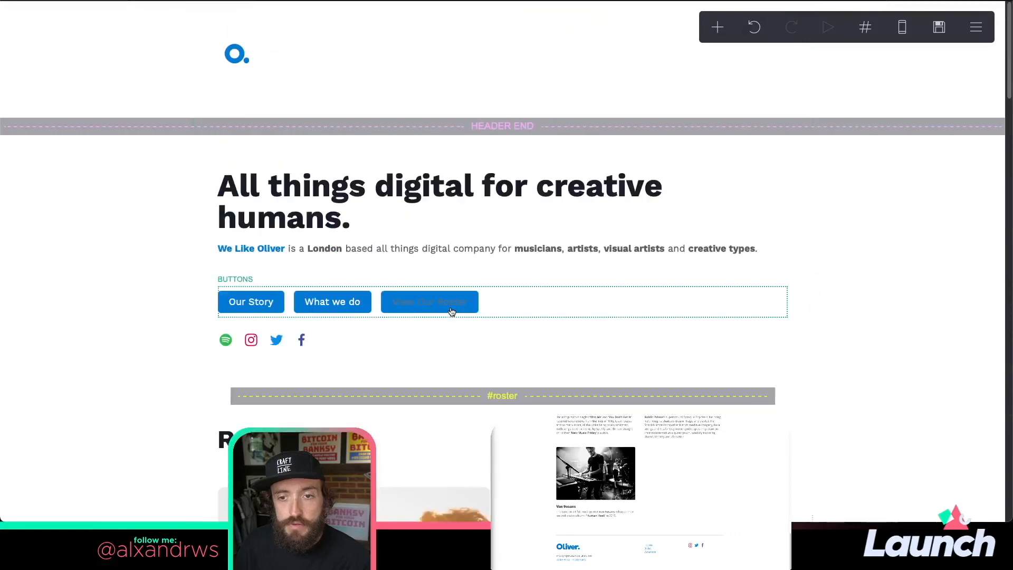
click(245, 56)
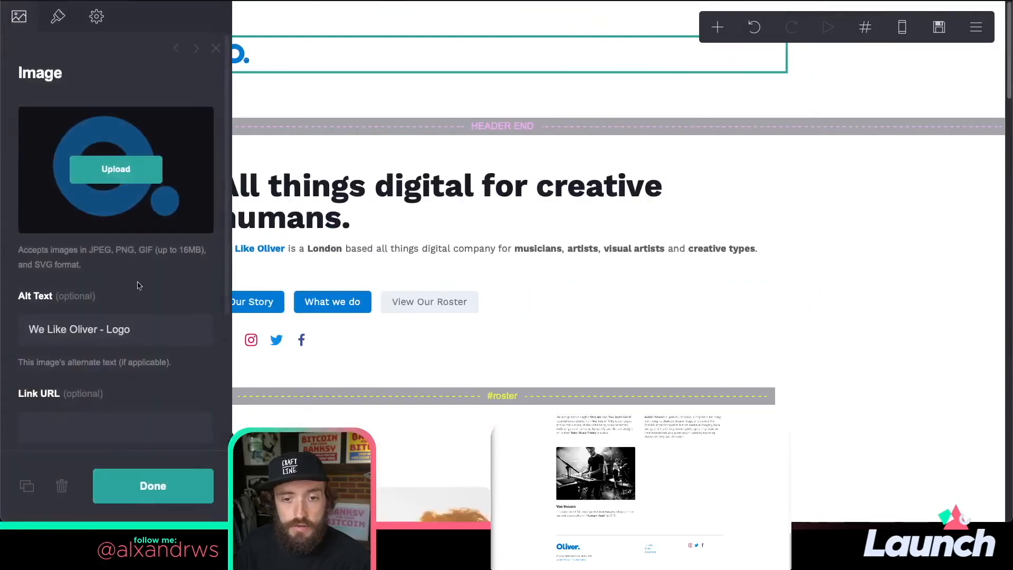
scroll(139, 287, down, 3)
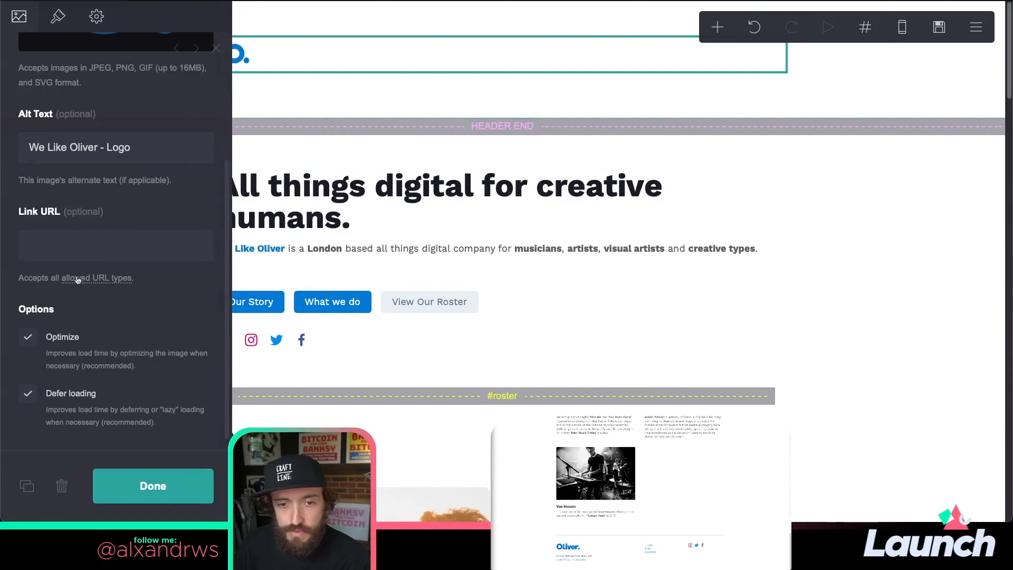
click(86, 246)
text(#home)
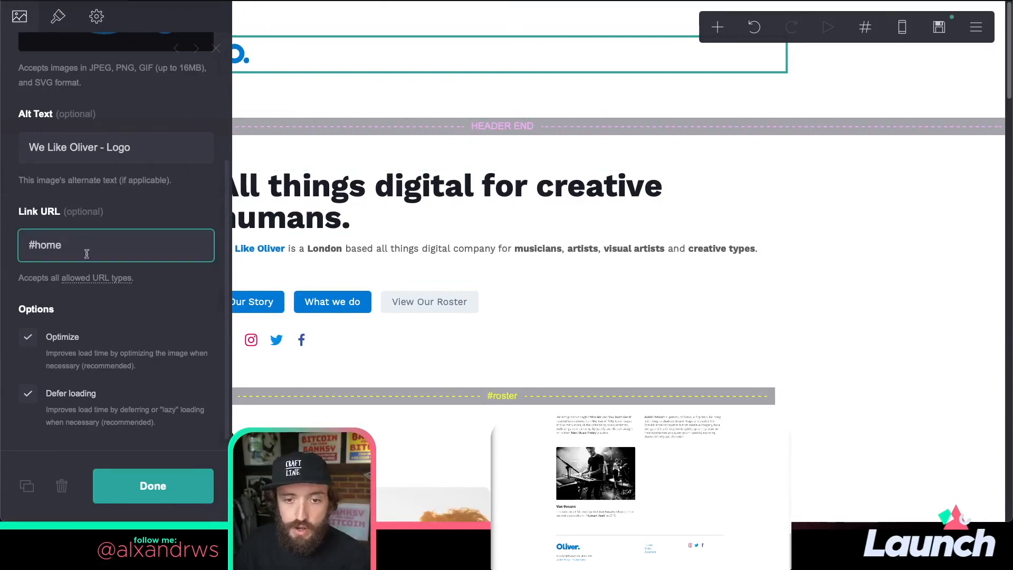
key(ctrl+a)
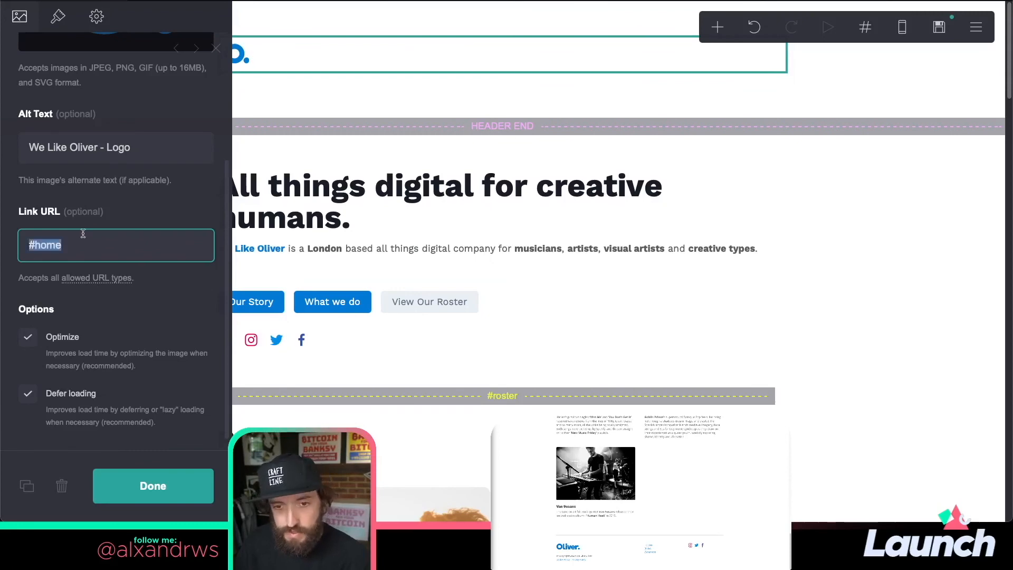
click(129, 486)
- Set the footer Oliver logo's alt text to We Like Oliver - Logo and its link URL to #home
scroll(226, 412, down, 10)
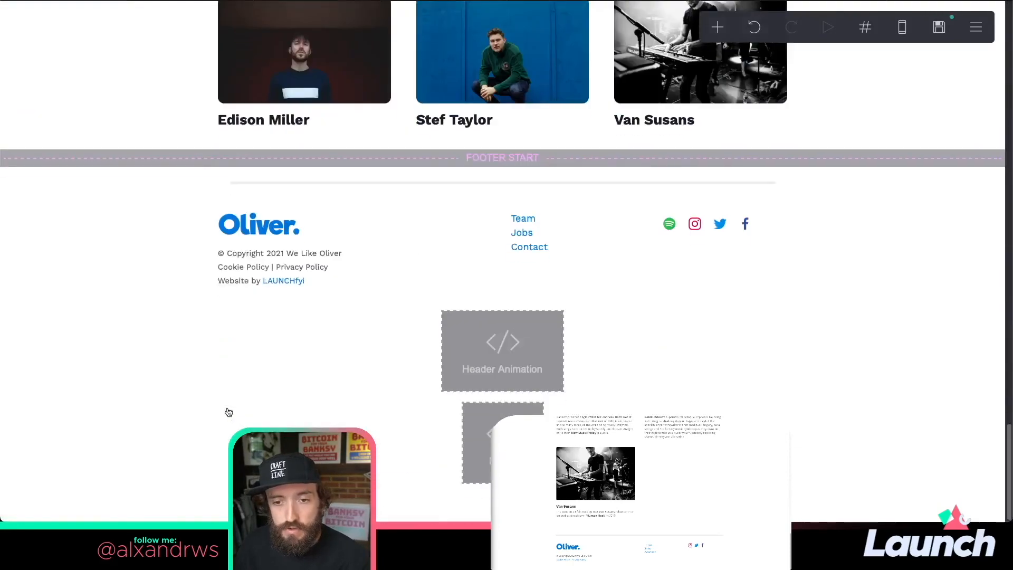
click(245, 211)
click(244, 213)
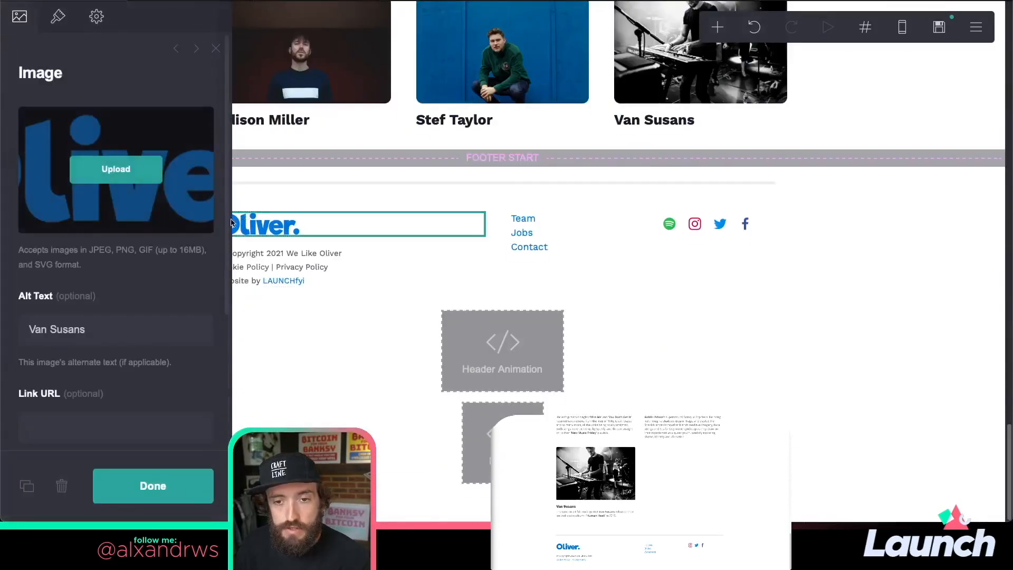
click(104, 330)
key(ctrl+a)
text(W)
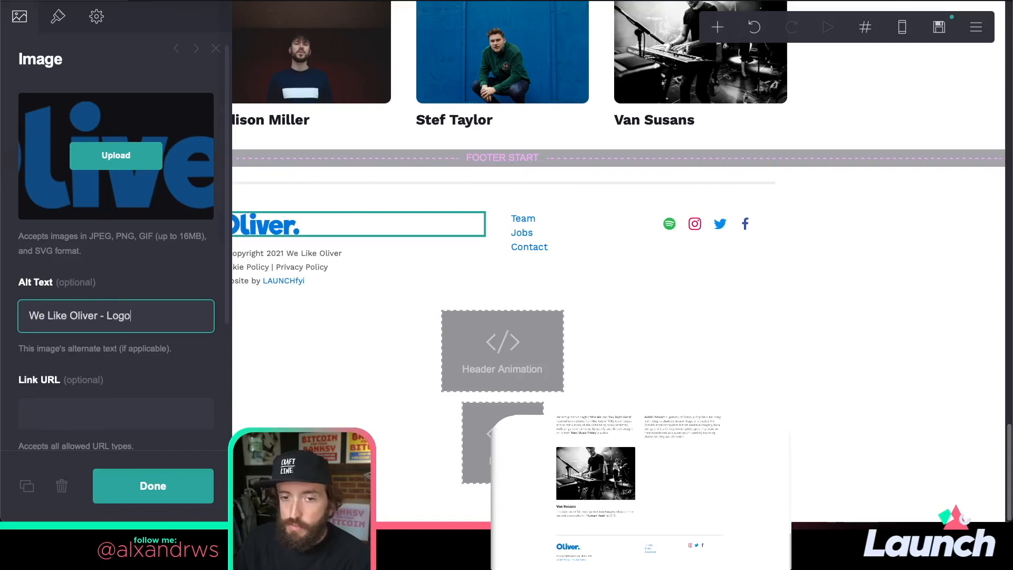
click(110, 416)
text(#home)
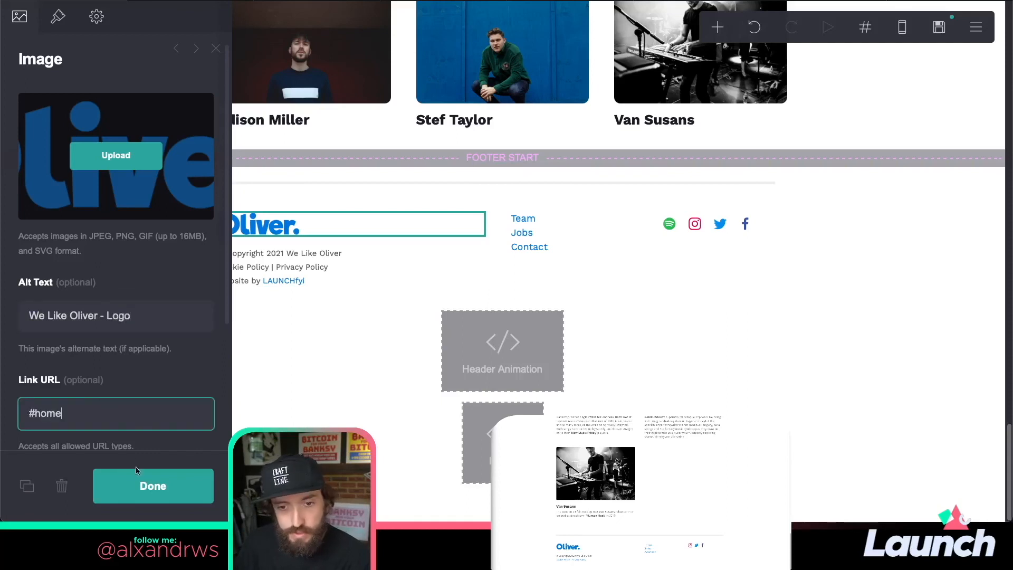
click(153, 486)
- Check the link URLs of the artist images under More From Our Roster
click(257, 69)
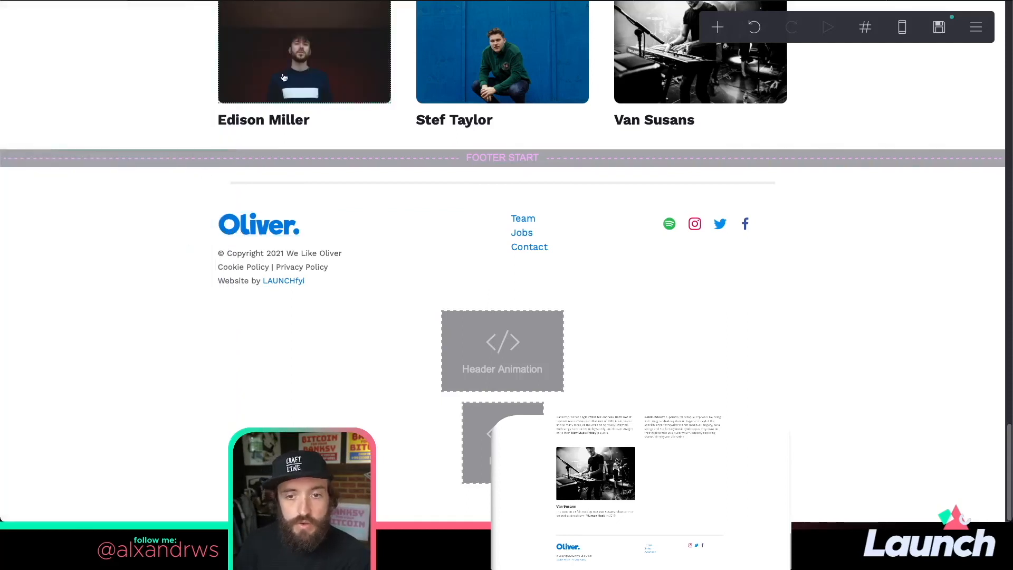
click(484, 56)
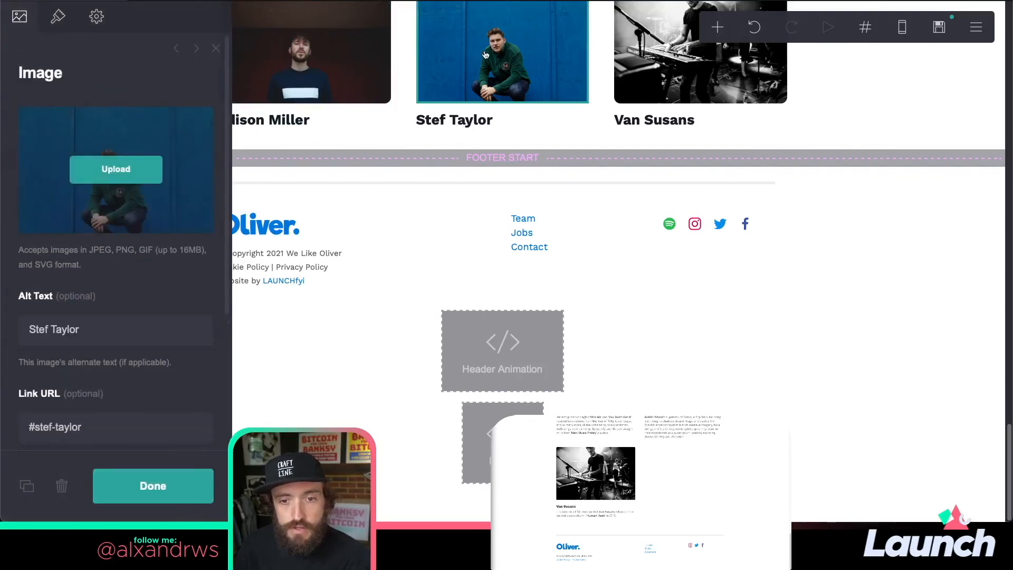
click(646, 58)
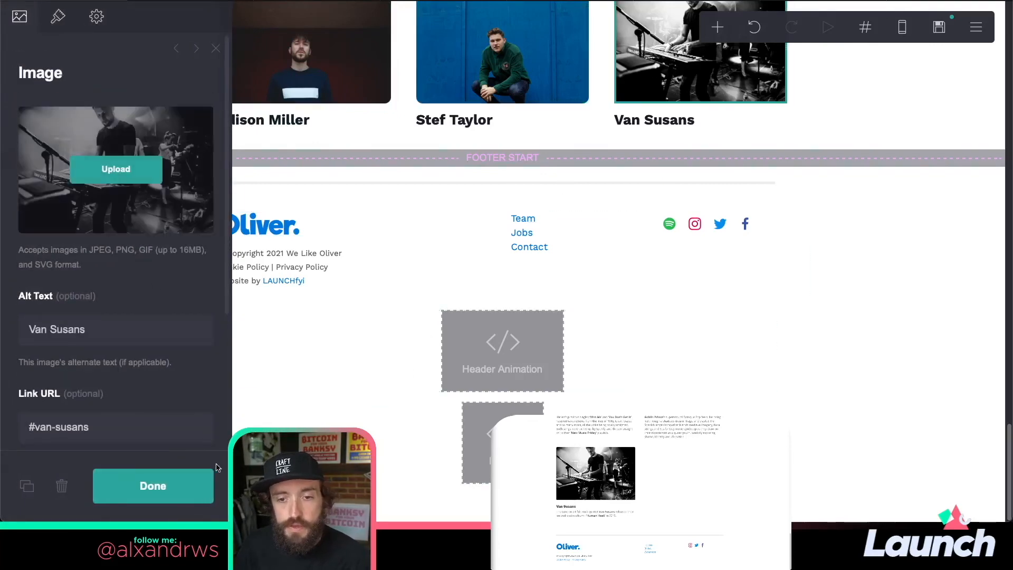
click(201, 484)
- Publish the changes to the wlotest .carrd.co URL, retrying as needed, and open the live site
click(941, 28)
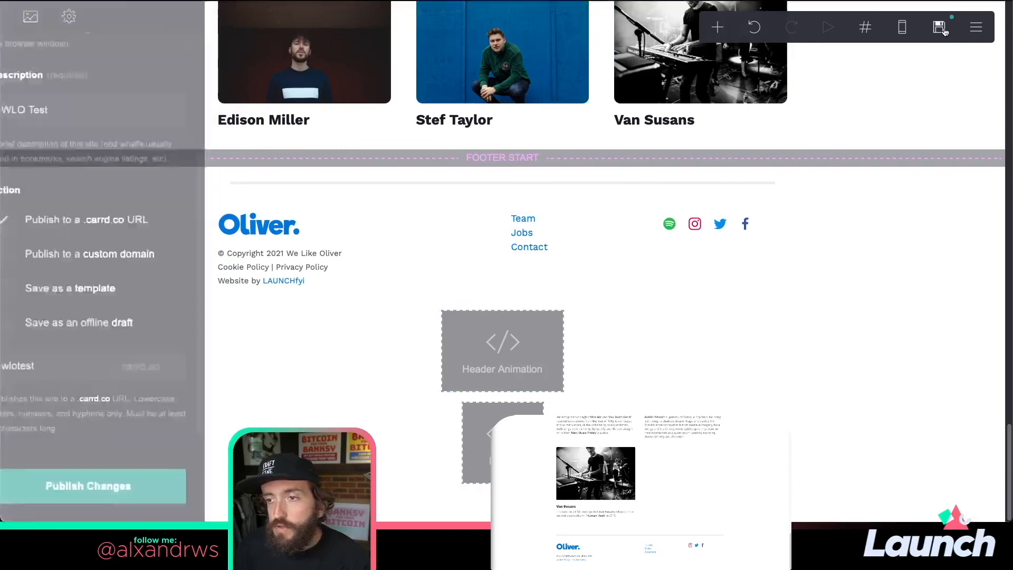
click(168, 486)
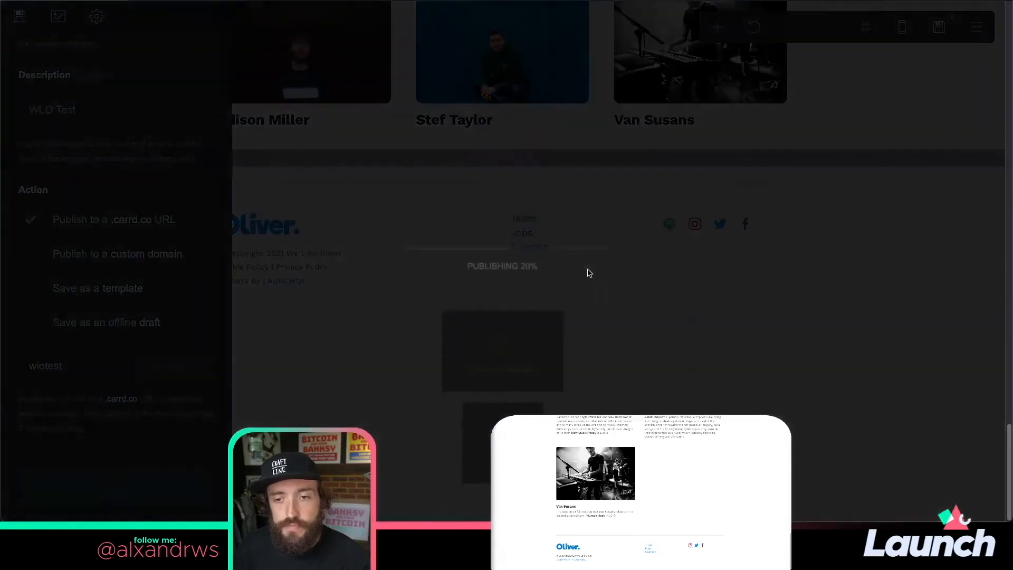
click(476, 312)
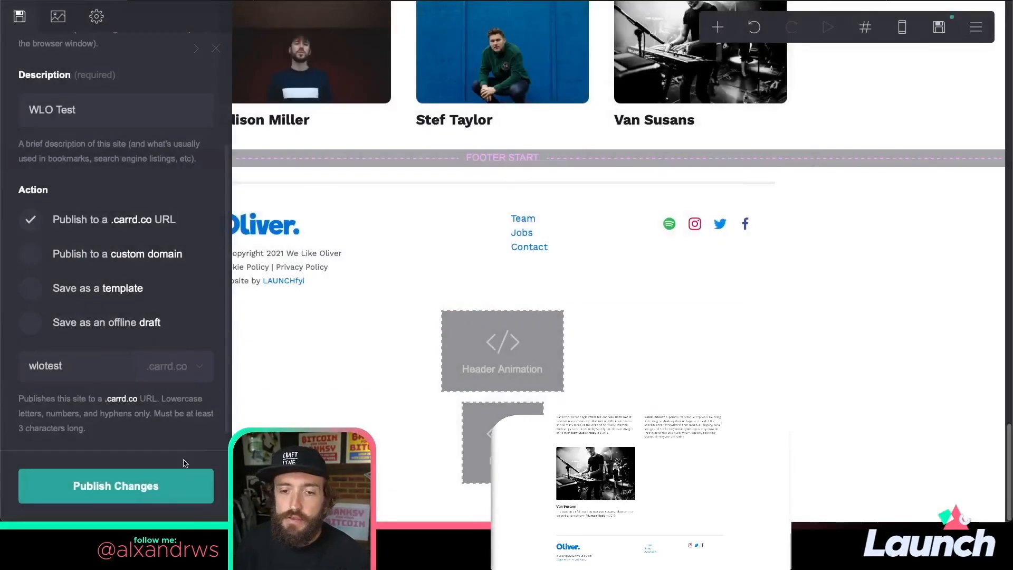
click(176, 484)
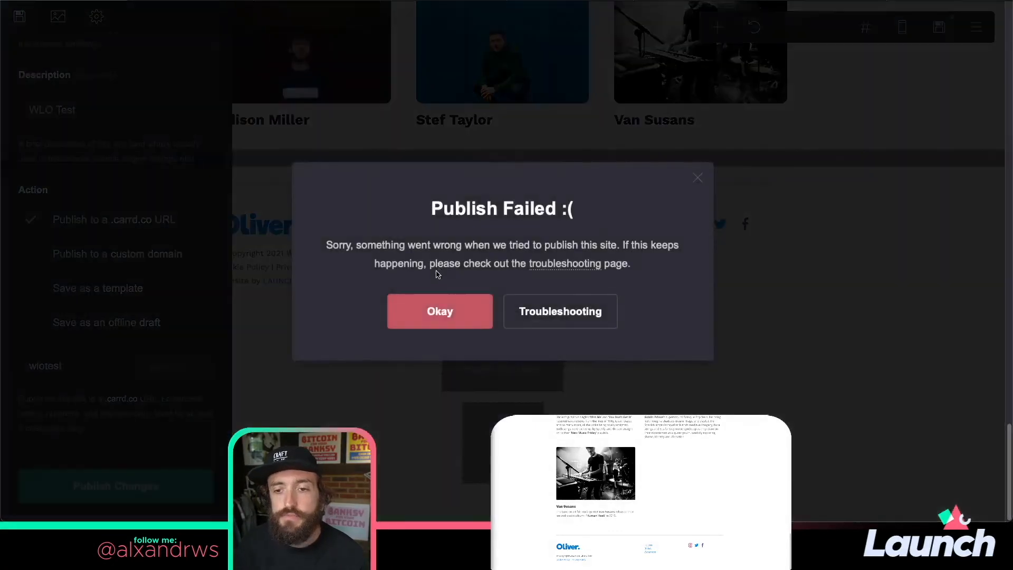
click(445, 308)
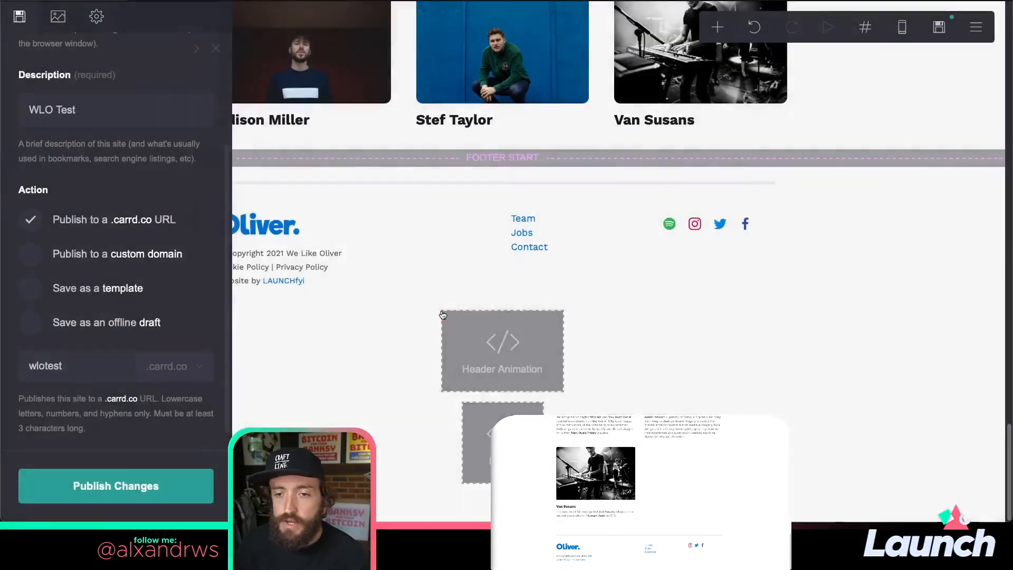
click(183, 486)
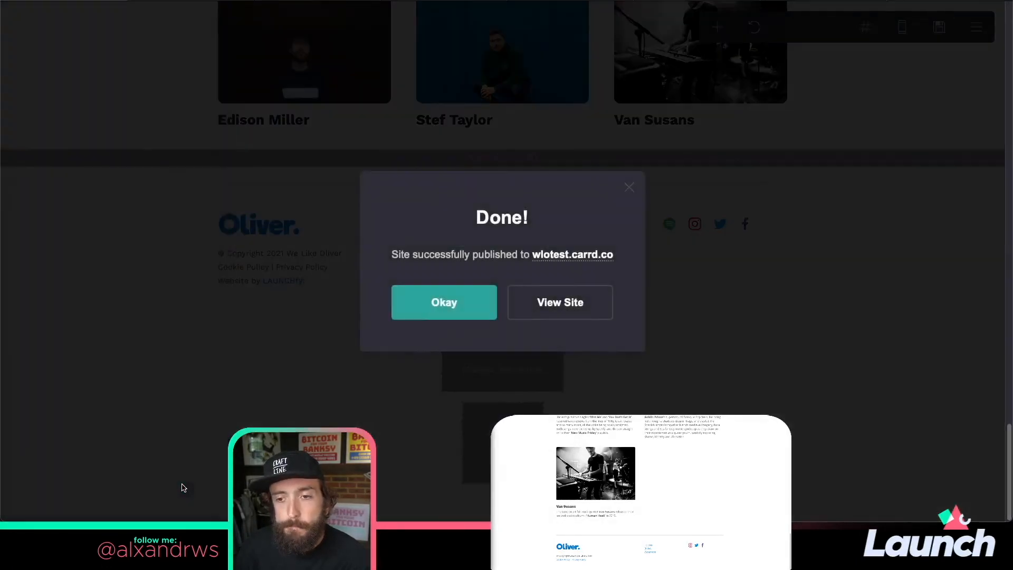
click(582, 302)
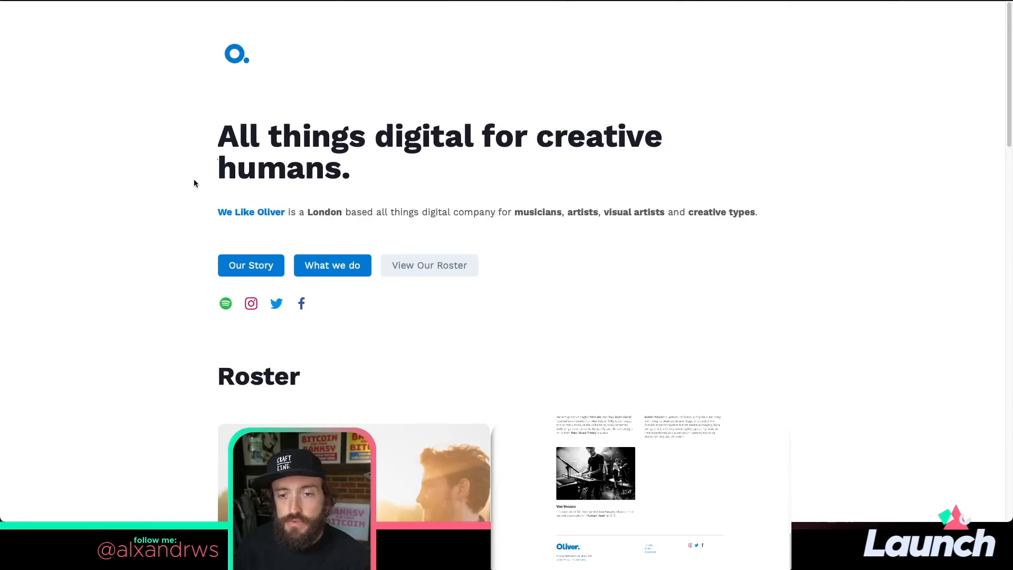
- Test the header logo's home link from the Barnaby Bright page, and reopen that page to view its More From Our Roster block
scroll(194, 183, down, 8)
click(362, 95)
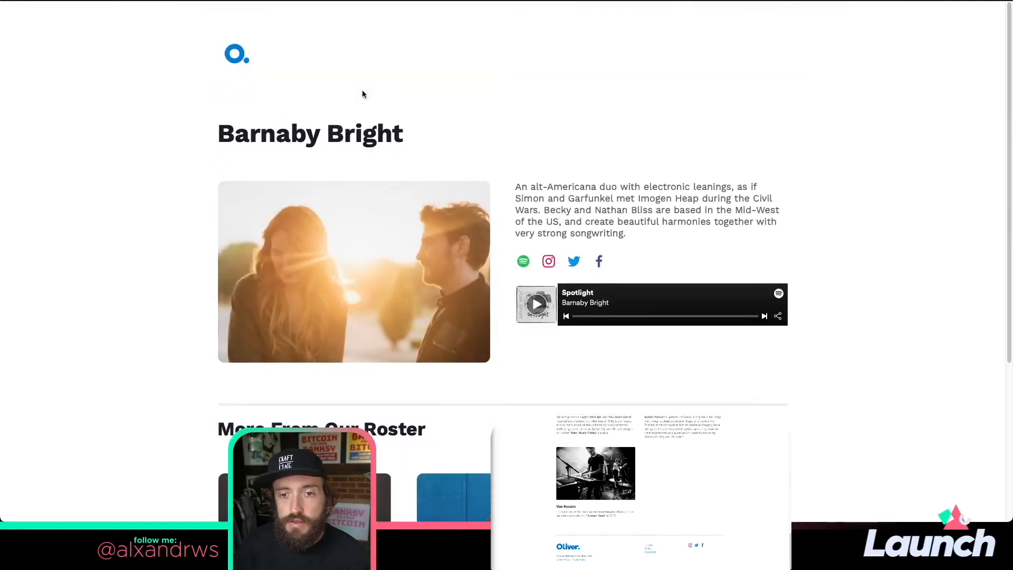
click(240, 58)
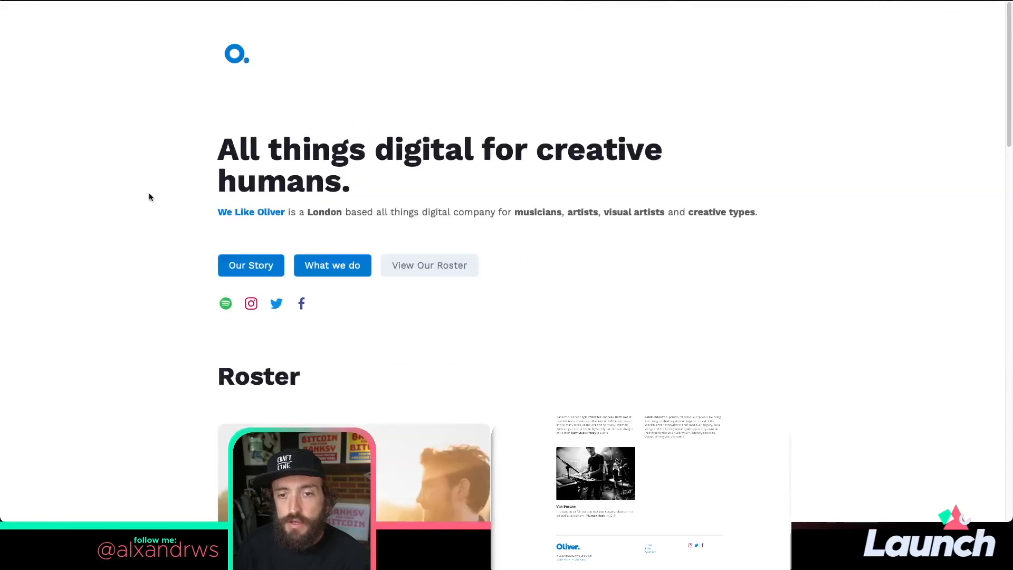
scroll(149, 198, down, 4)
click(353, 303)
scroll(142, 203, down, 4)
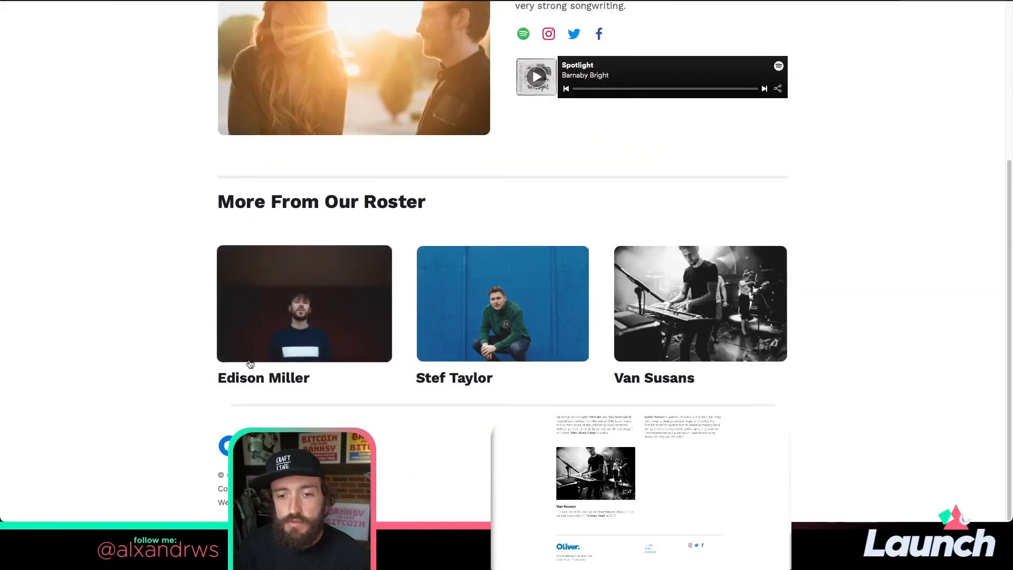
- Test the footer Oliver logo's home link from the Barnaby Bright page and review the live home page down to its footer
click(233, 447)
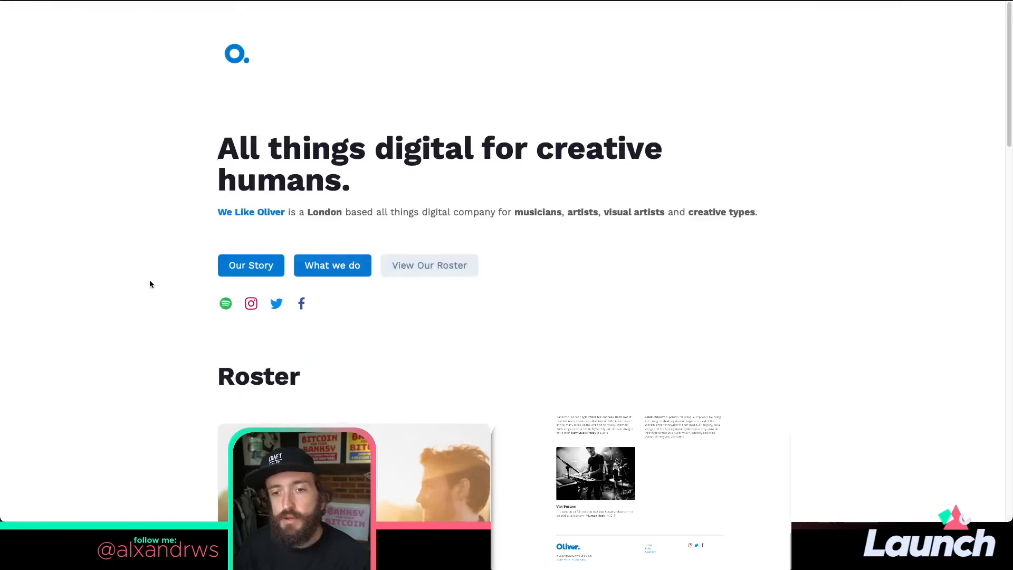
scroll(131, 308, down, 5)
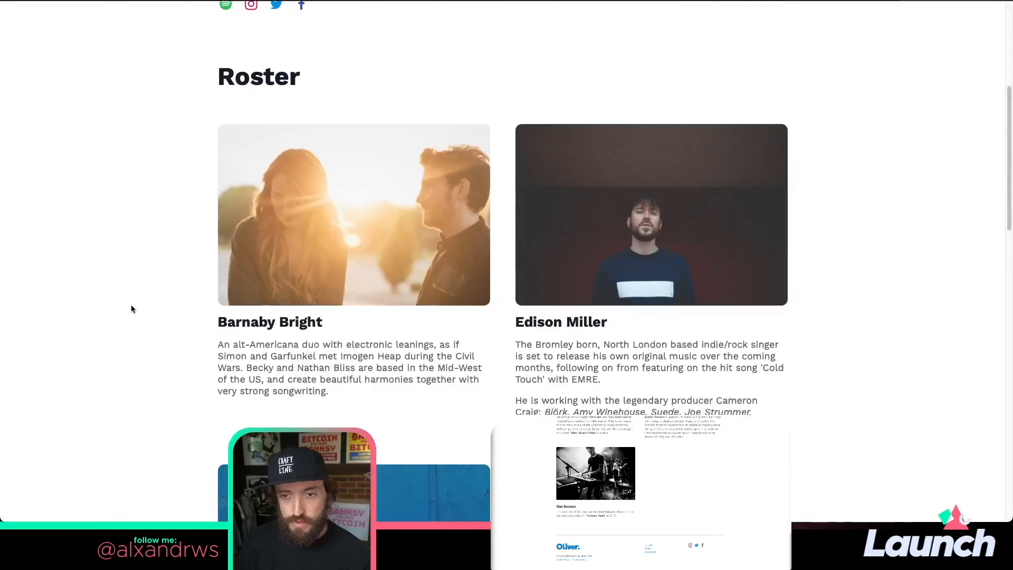
scroll(132, 309, down, 5)
scroll(131, 308, down, 10)
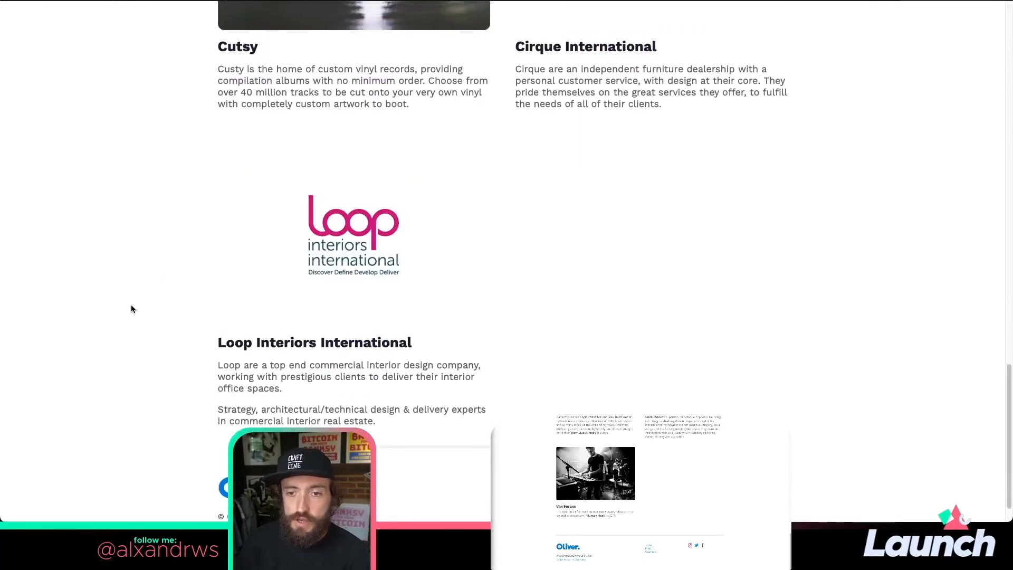
scroll(132, 309, down, 1)
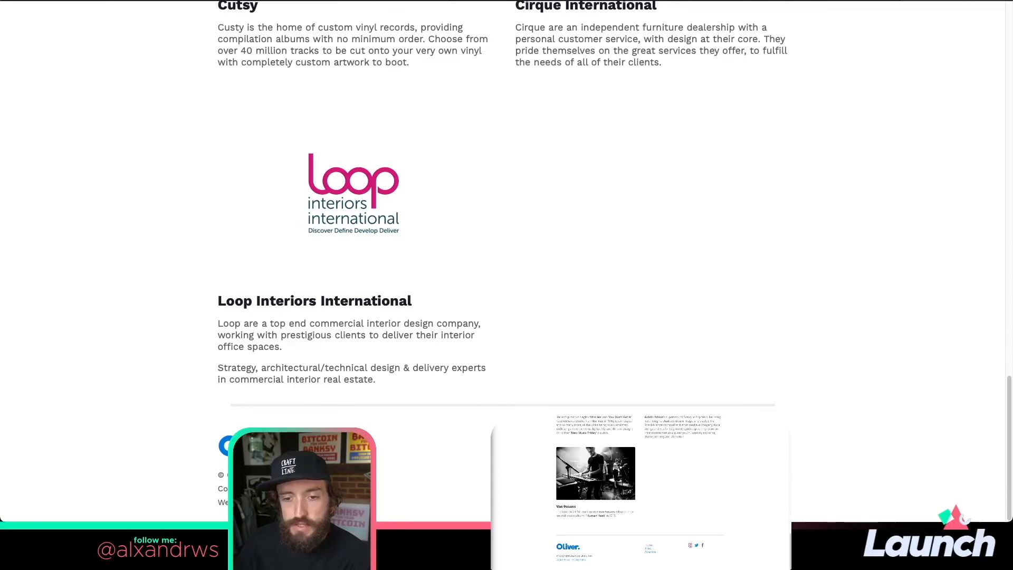
scroll(663, 311, up, 15)
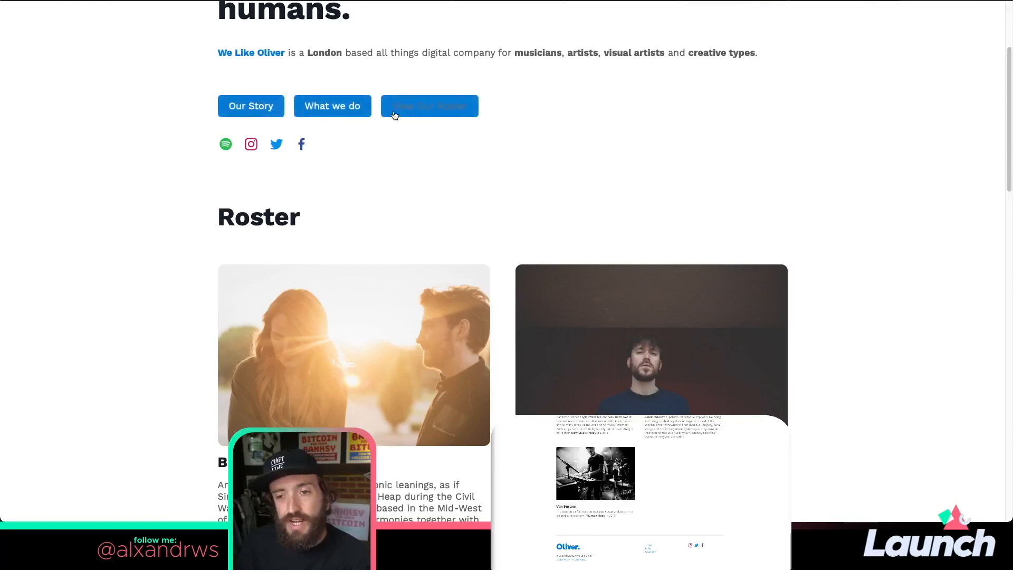
scroll(525, 180, up, 3)
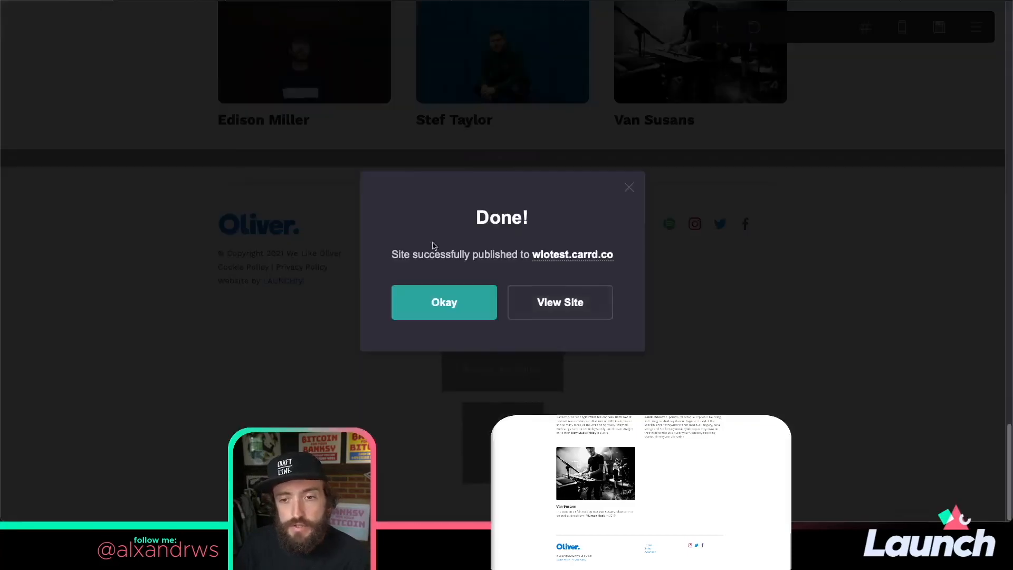
- Return to the site editor and set the View Our Roster button's URL to #roster
click(449, 295)
scroll(448, 294, up, 15)
click(529, 305)
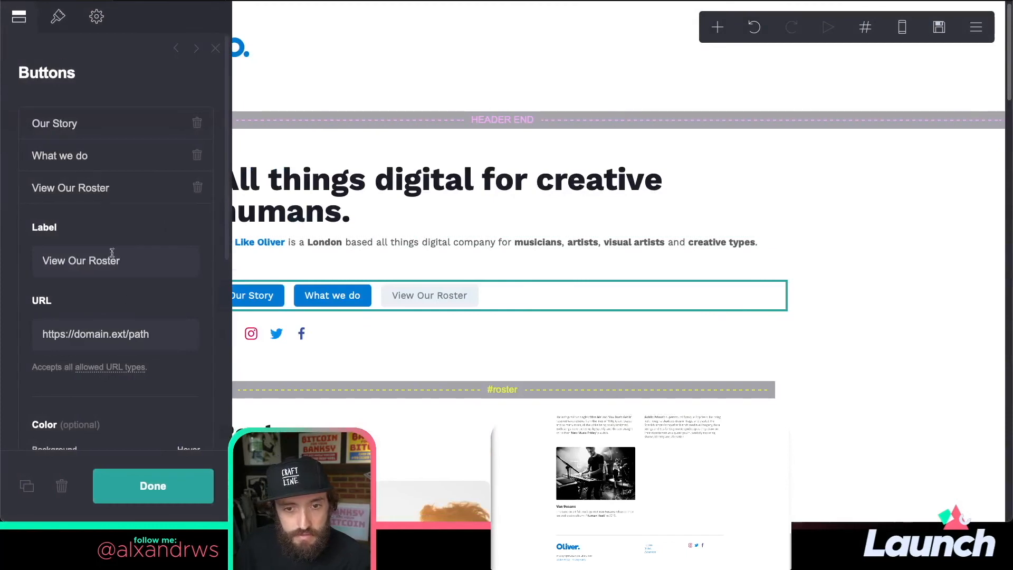
triple_click(151, 328)
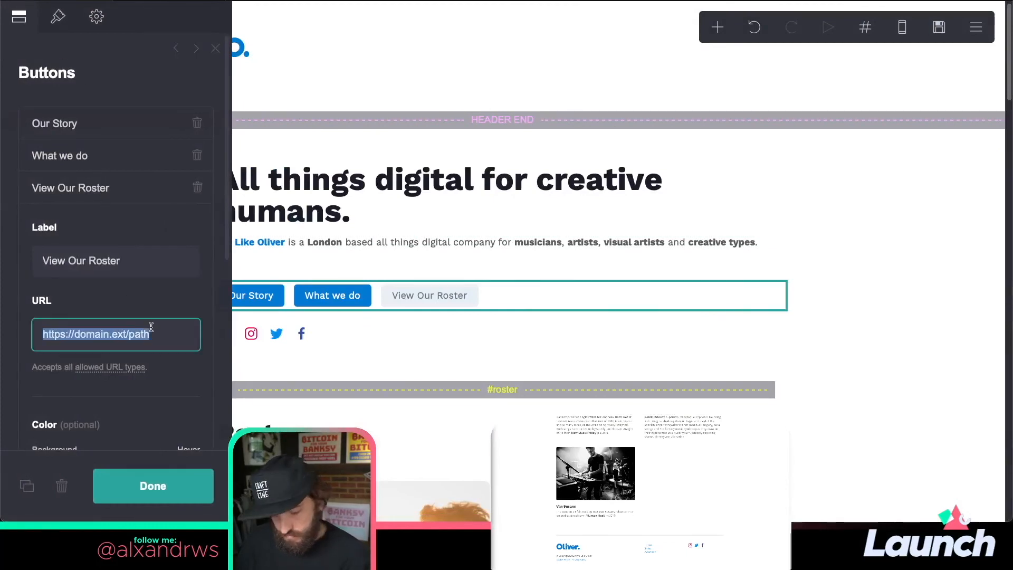
text(#)
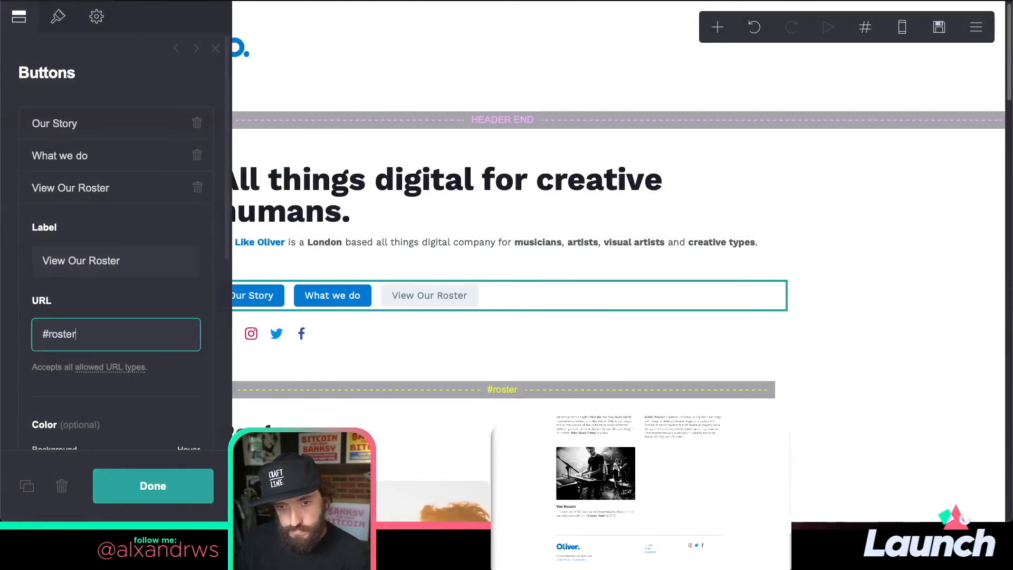
text(roster)
click(146, 199)
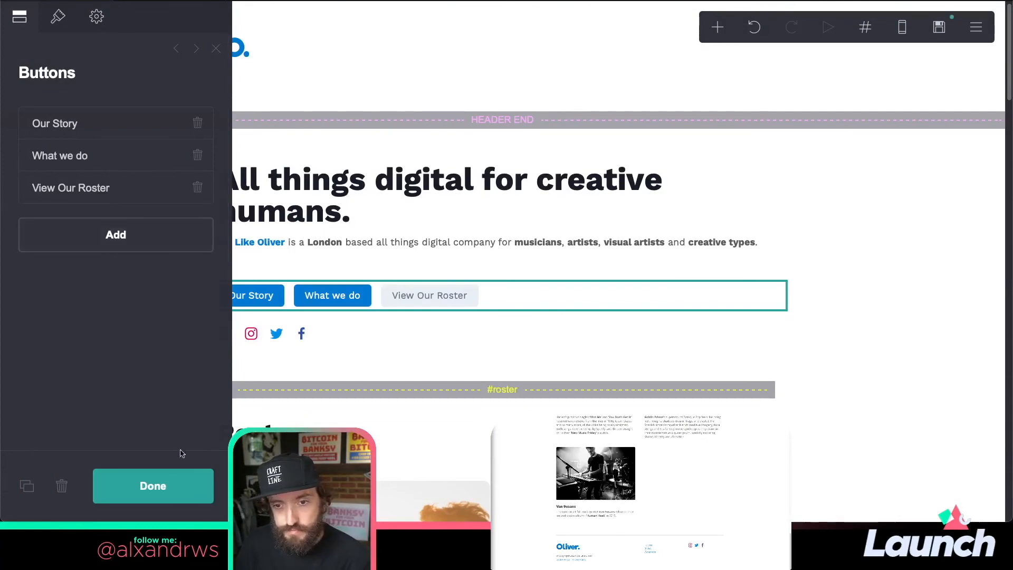
click(199, 471)
- Publish the changes to the wlotest .carrd.co URL and open the live site
click(940, 27)
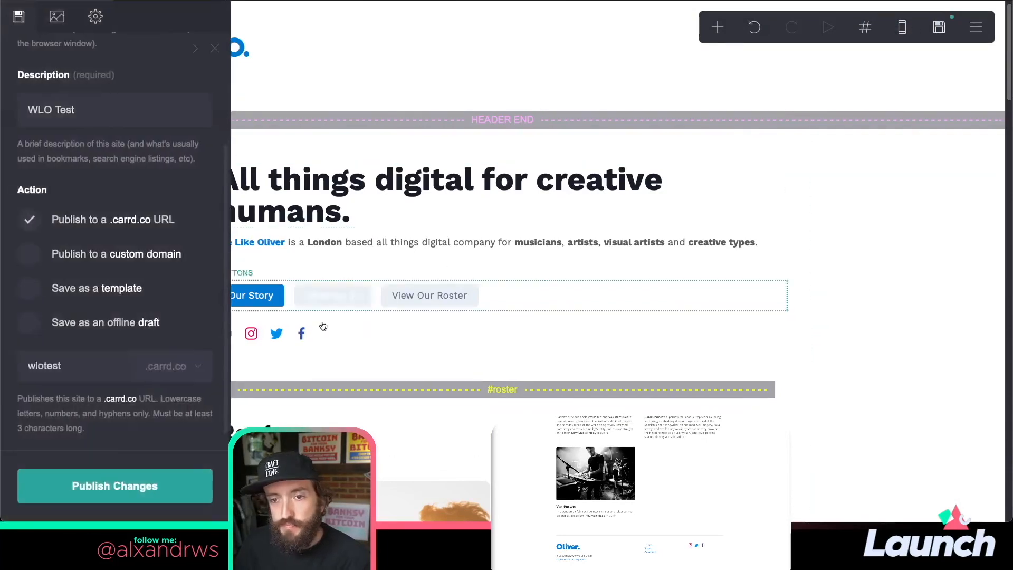
click(164, 489)
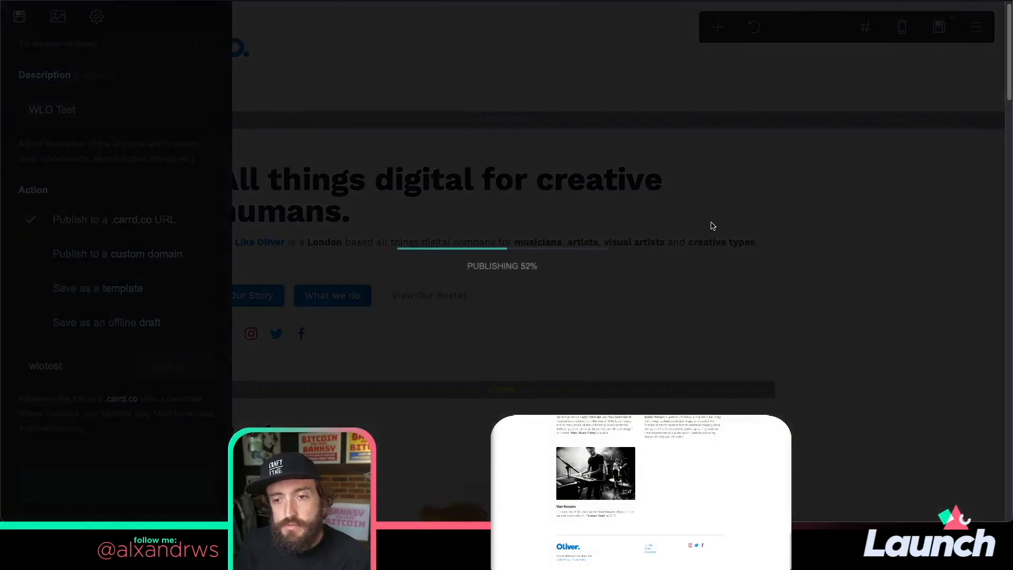
click(581, 314)
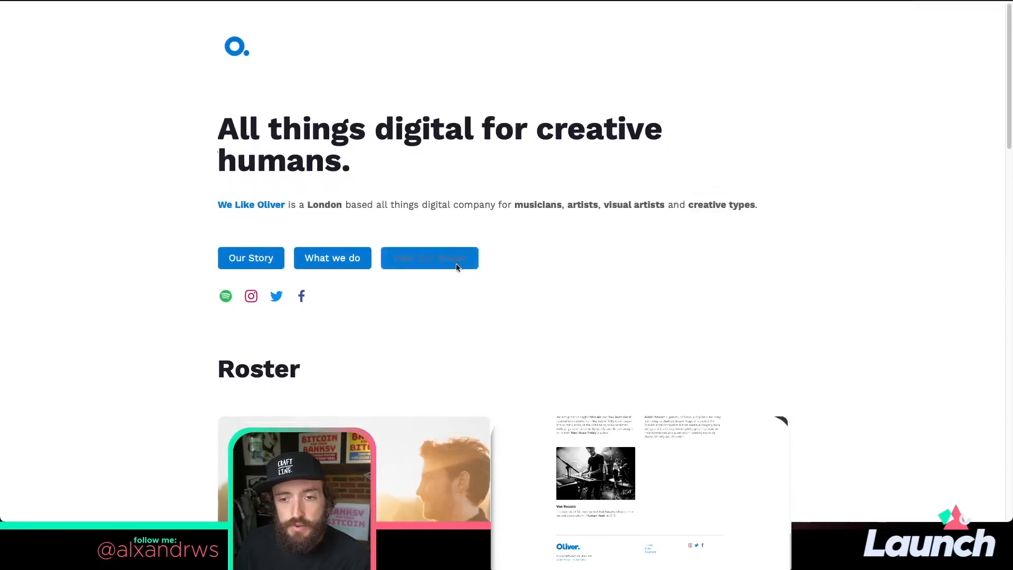
- Test the View Our Roster button's jump to the Roster section on the live home page several times
click(457, 266)
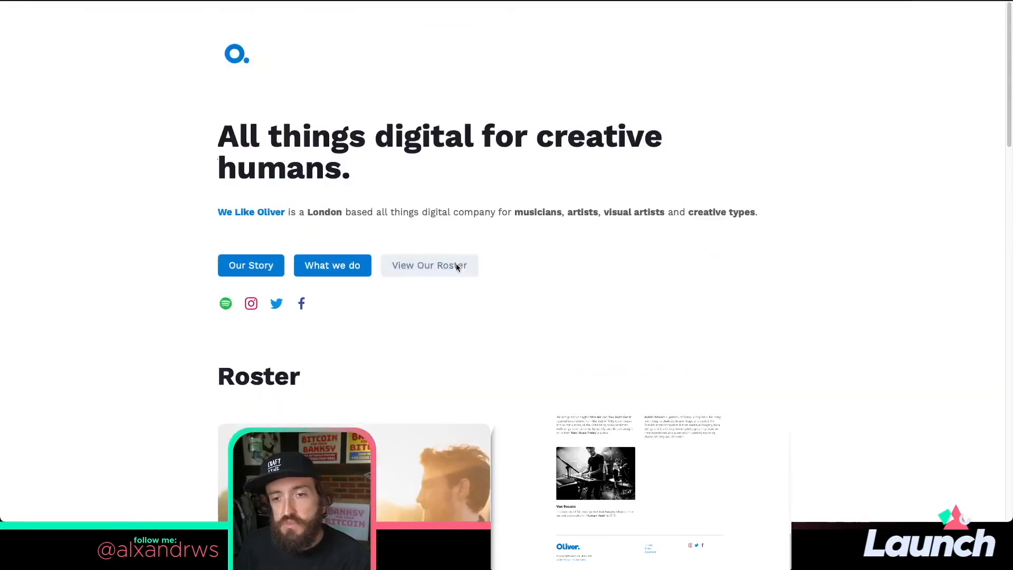
click(457, 266)
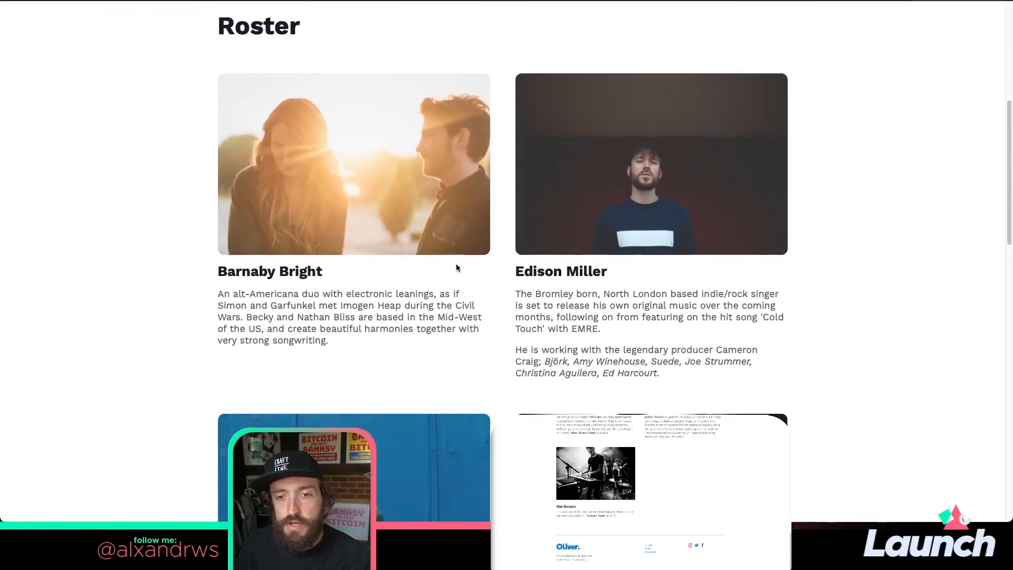
click(457, 266)
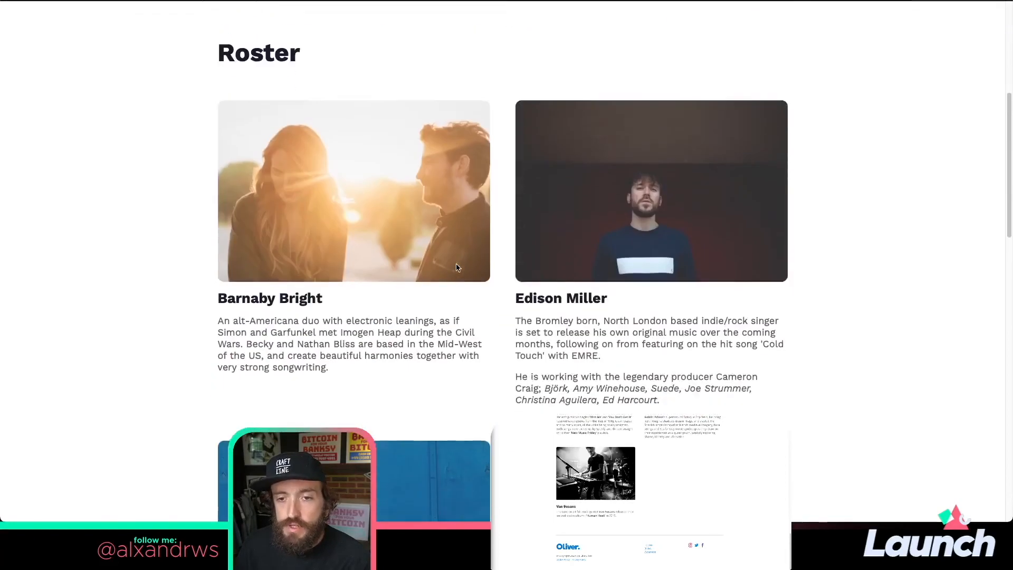
scroll(457, 267, down, 20)
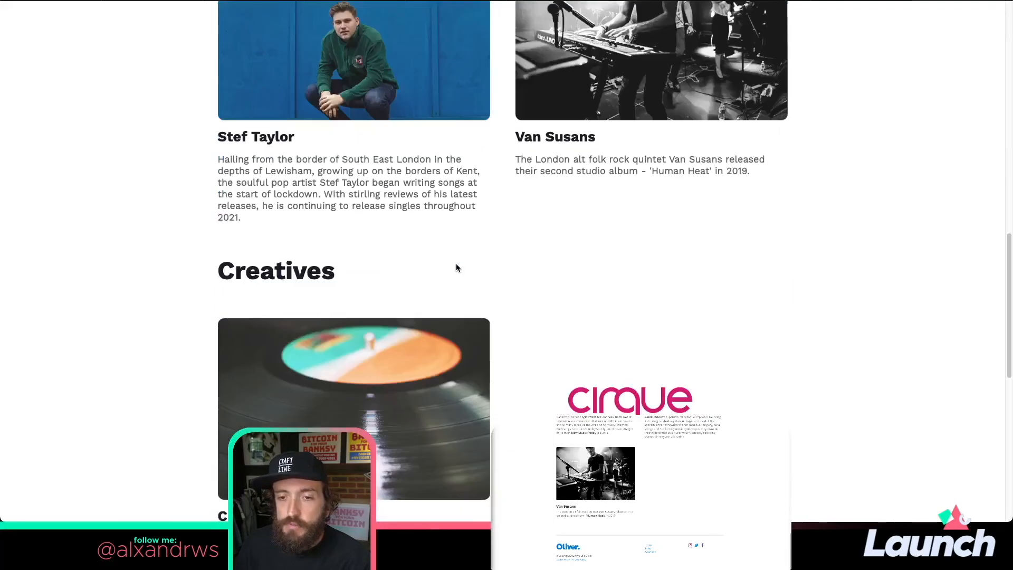
scroll(457, 268, up, 20)
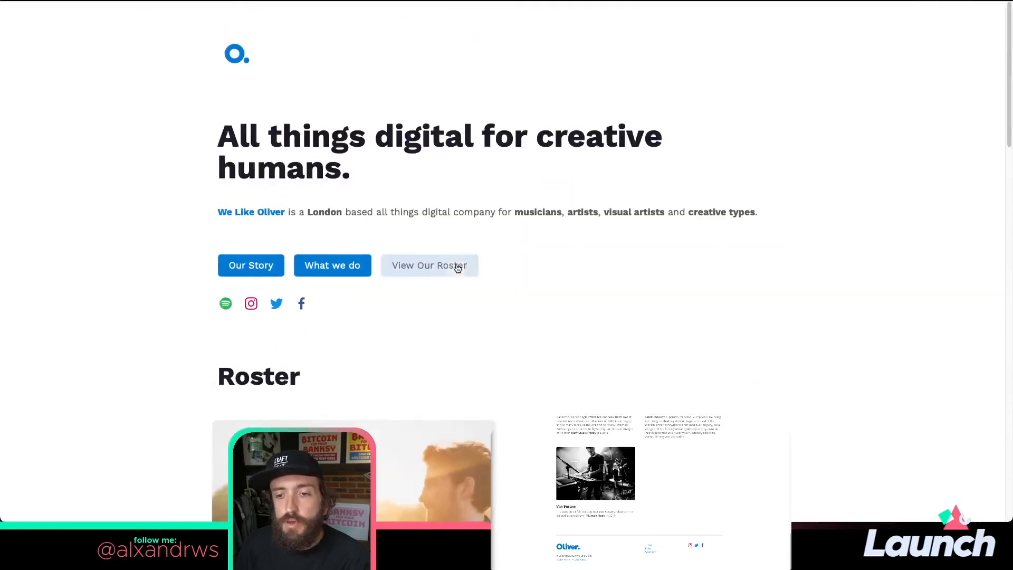
click(422, 262)
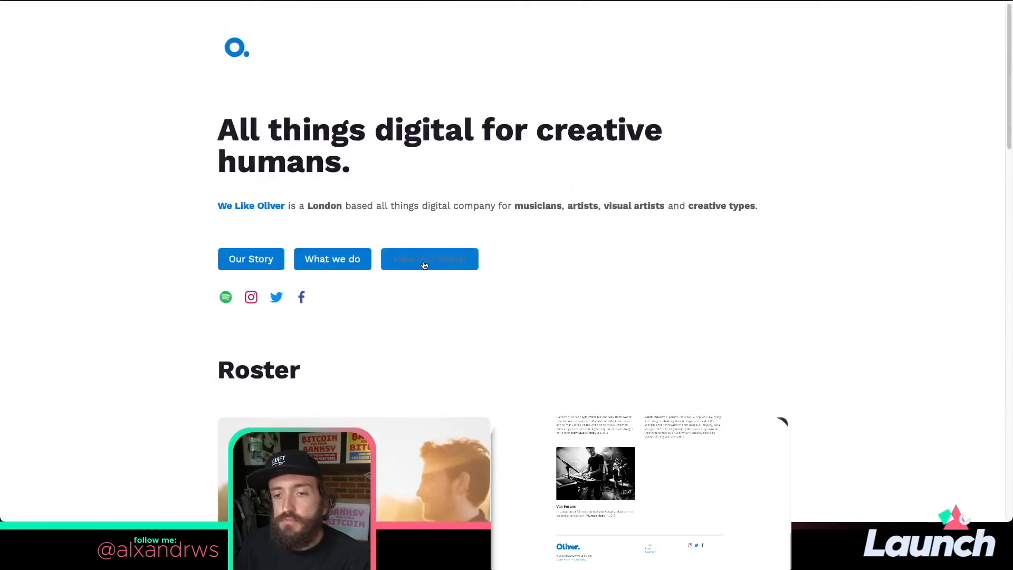
click(452, 262)
scroll(452, 263, up, 7)
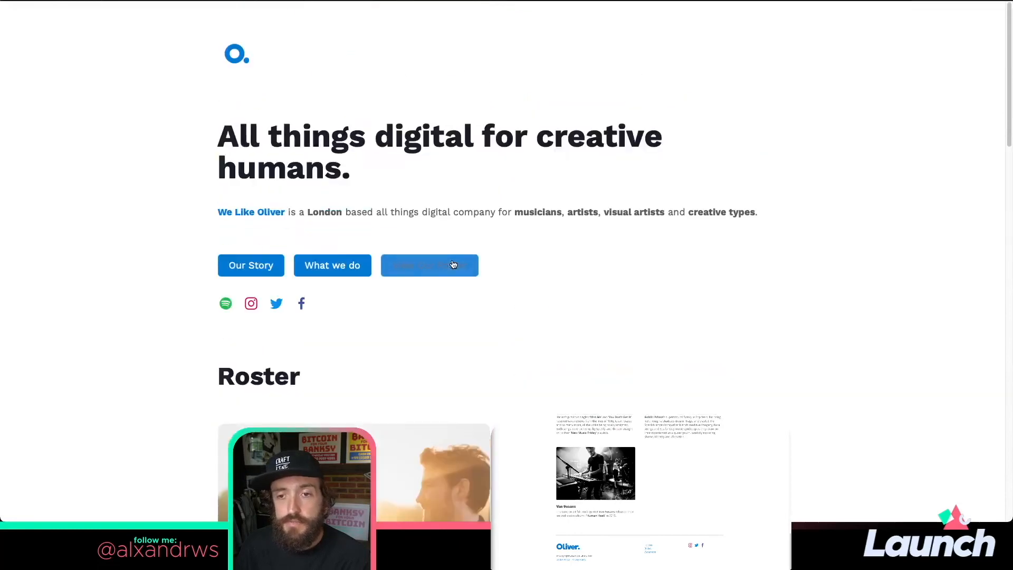